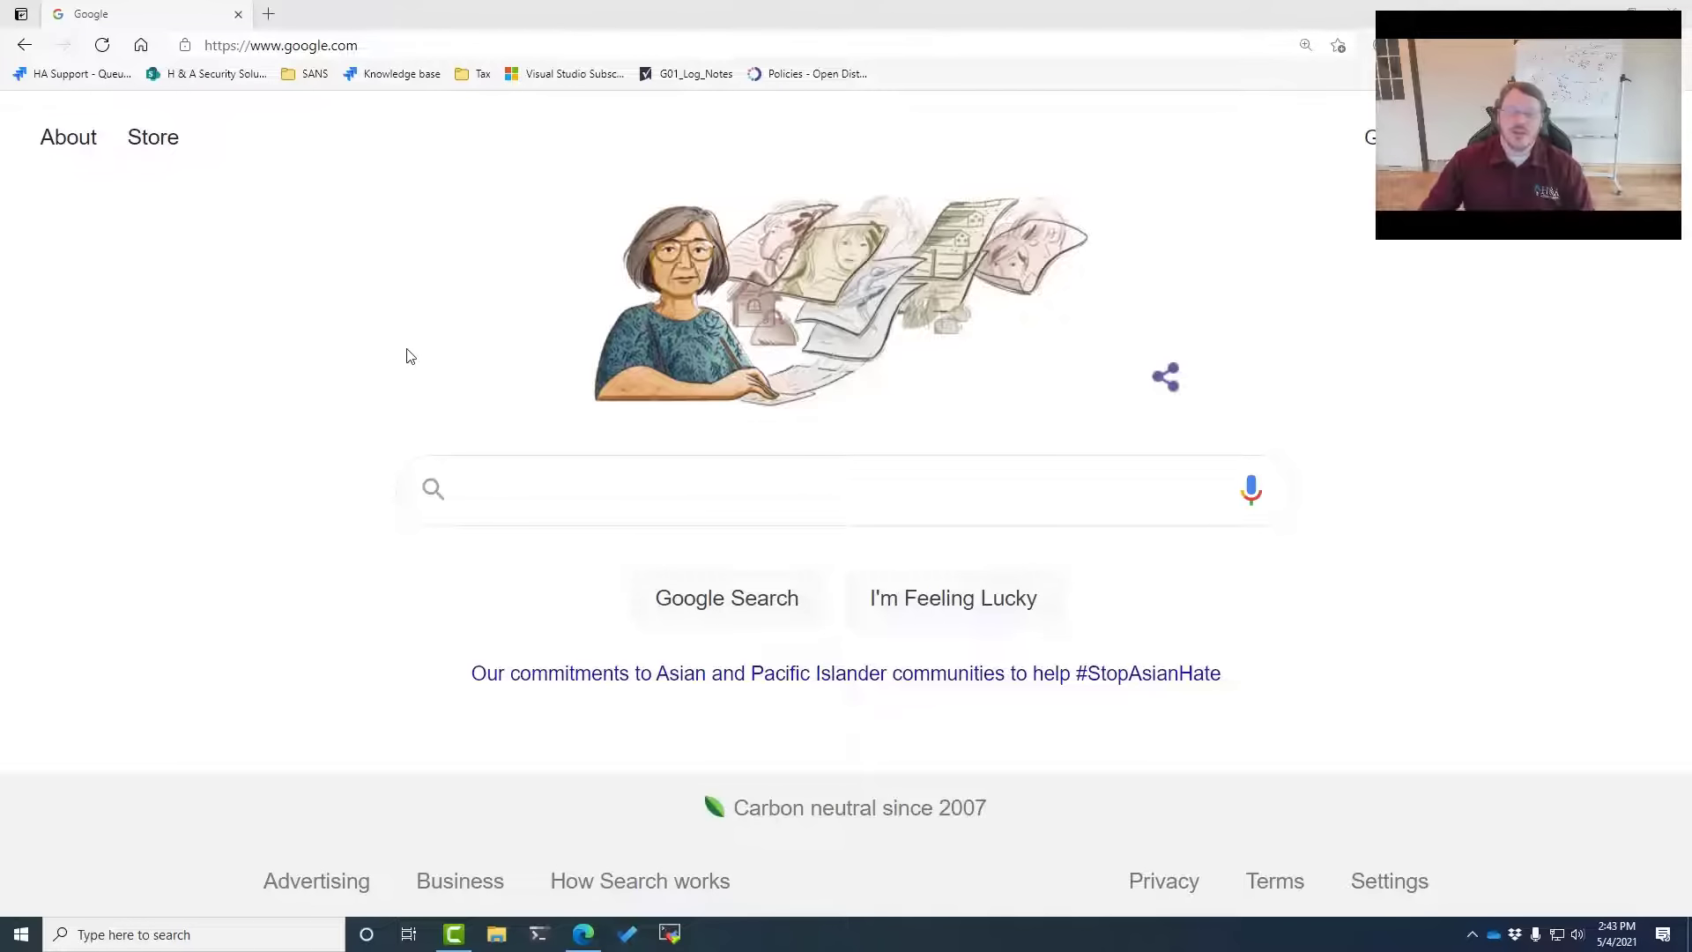
# Search Google for 'vsphere download' and open the My VMware vSphere download result
pyautogui.click(507, 486)
pyautogui.write('vsphere download')
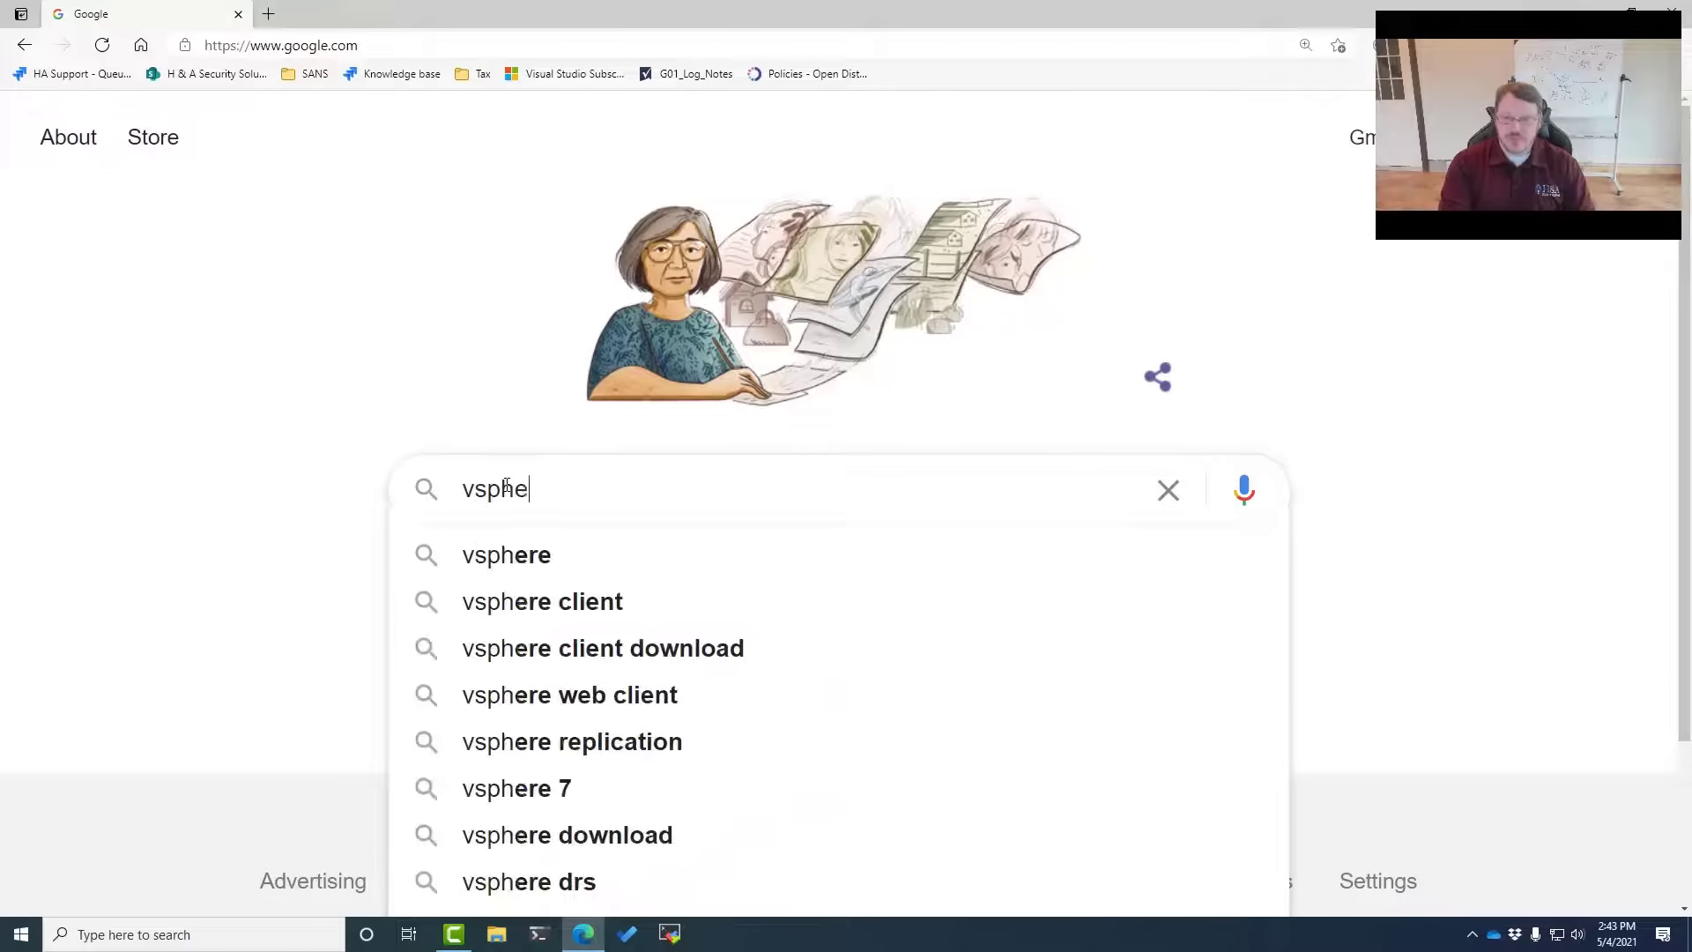
pyautogui.press('Return')
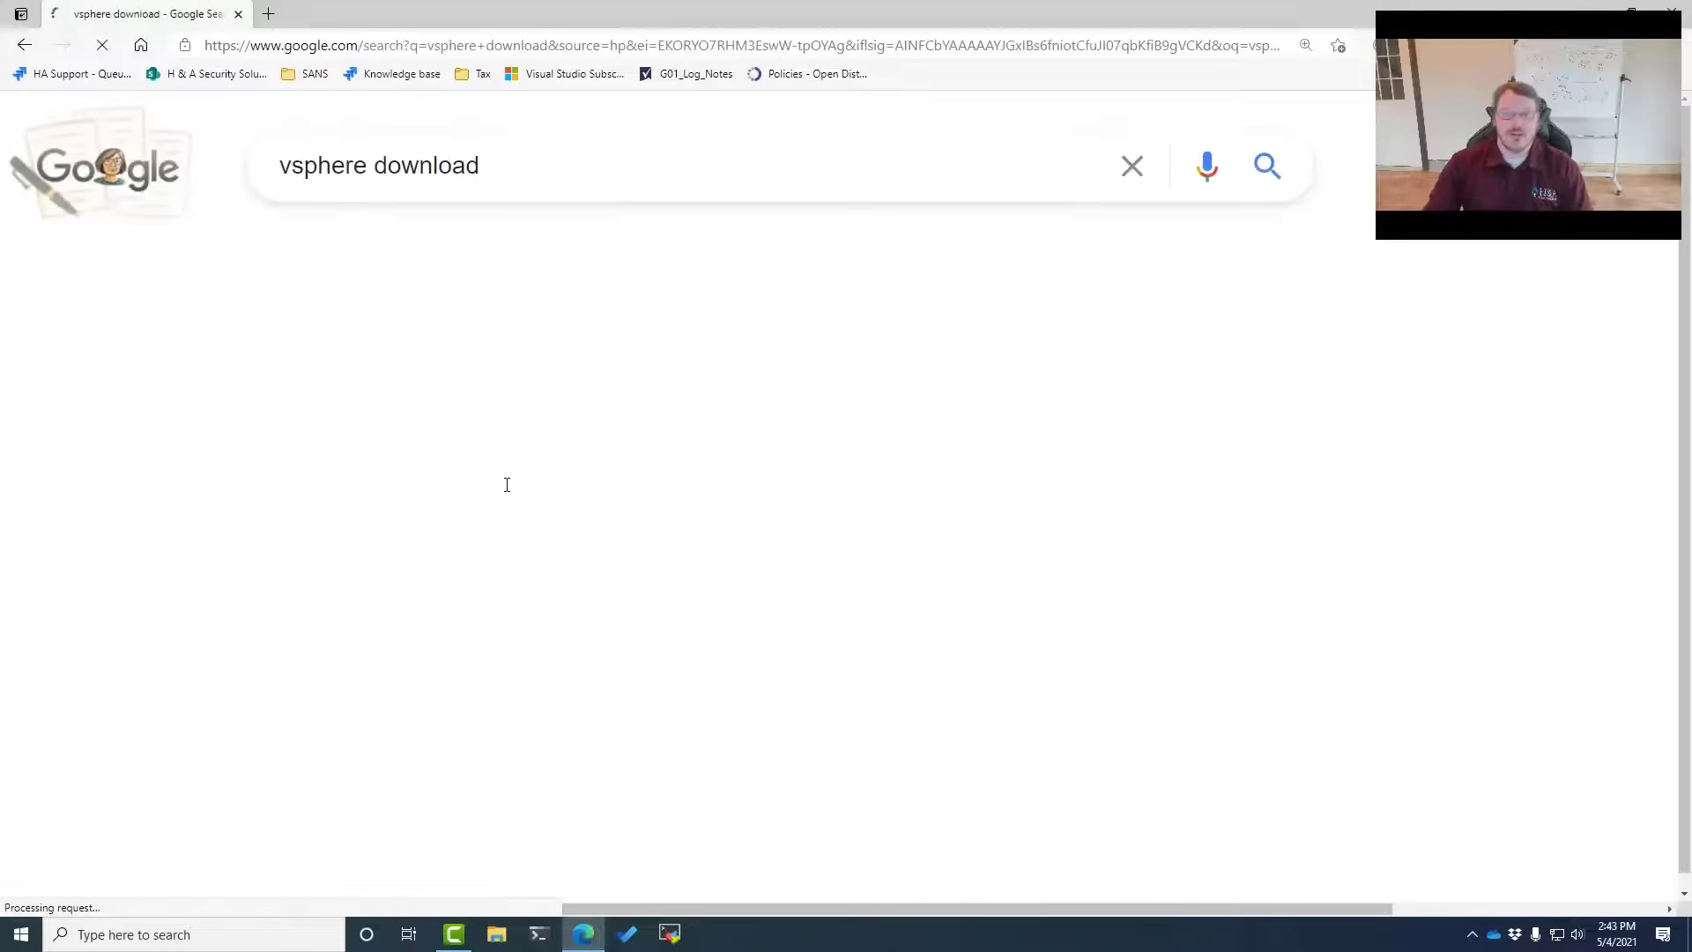
pyautogui.scroll(-4, 416, 643)
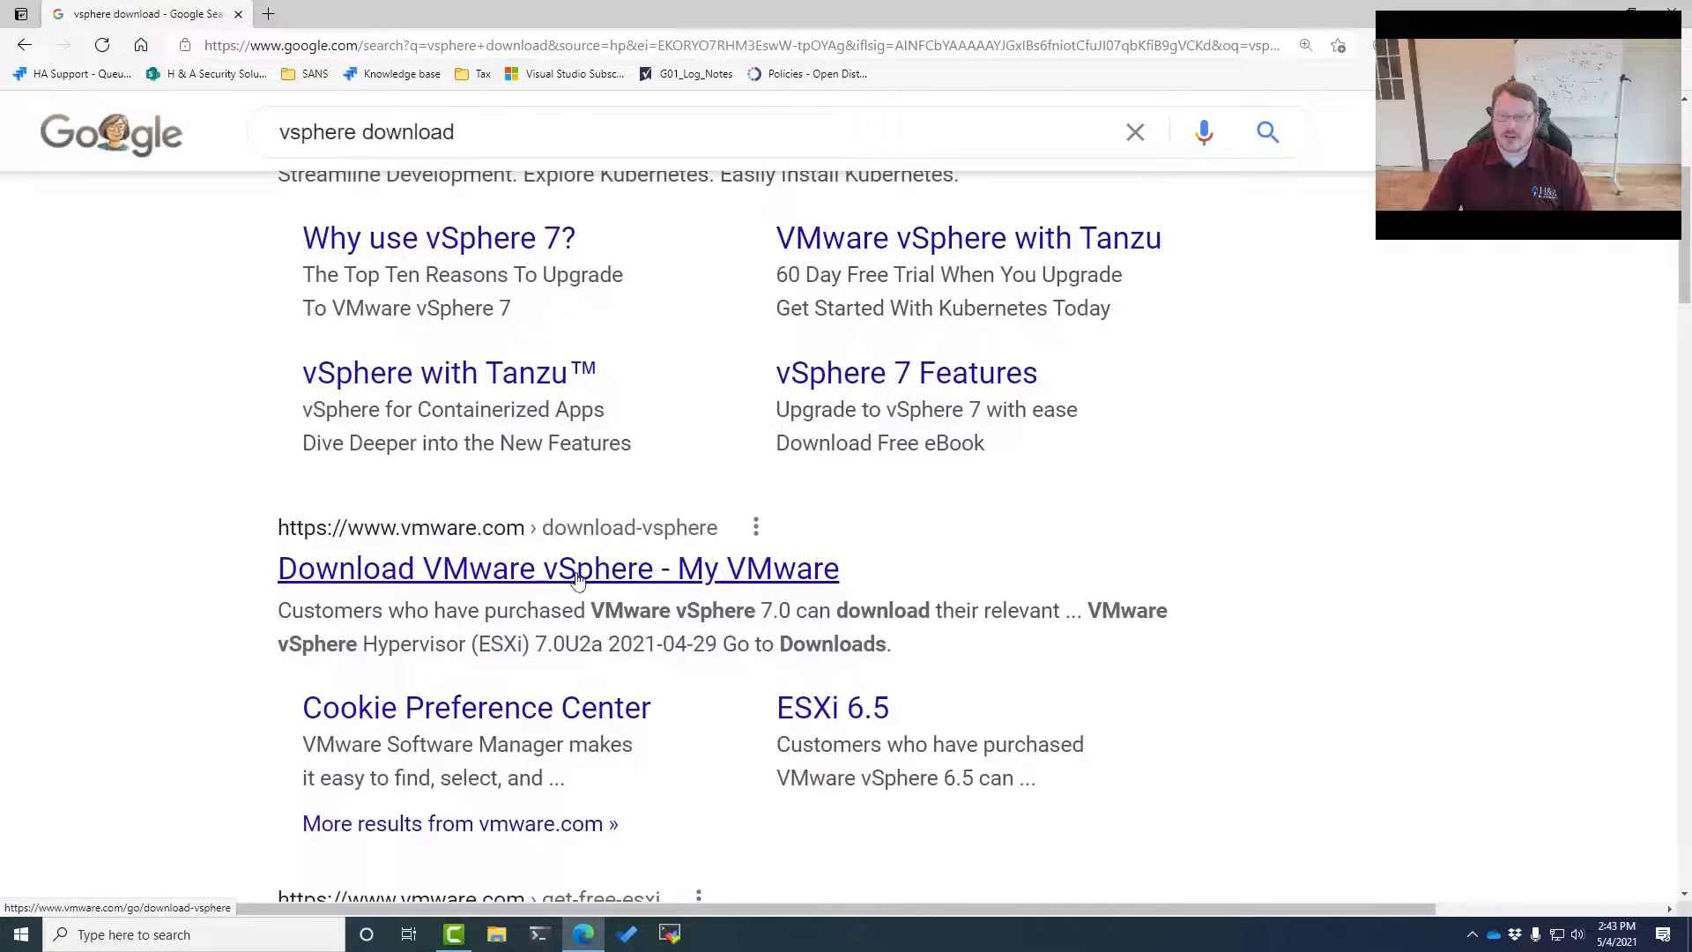
pyautogui.click(529, 573)
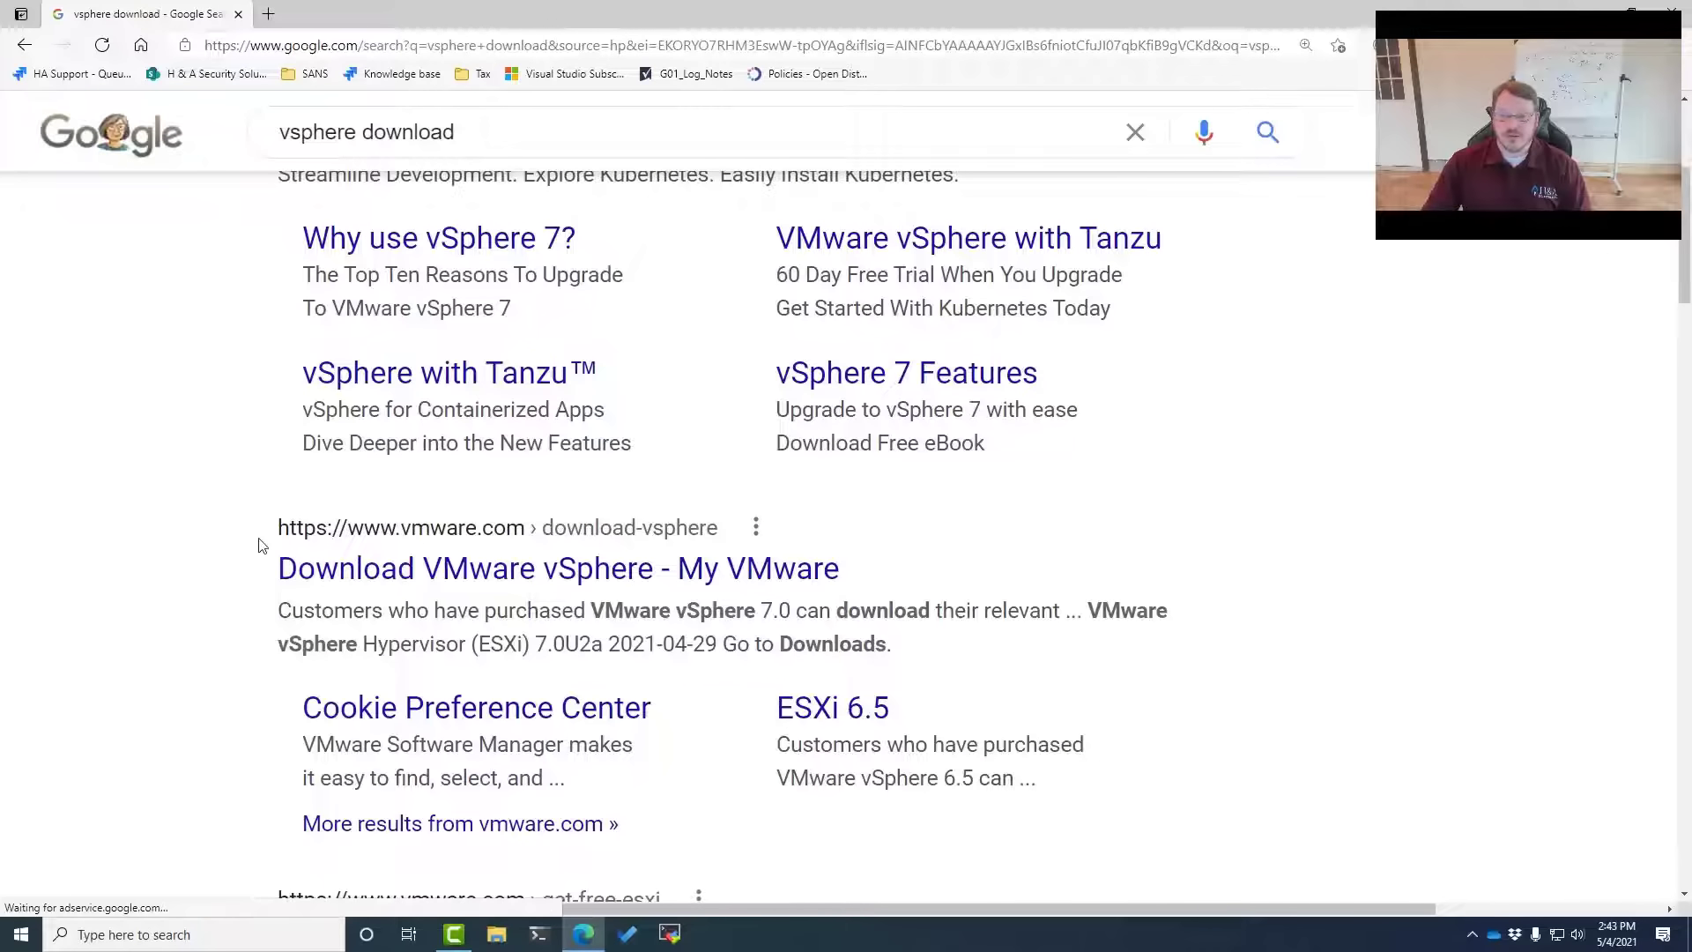
# Search 'download vsphere free' and open the free vSphere Hypervisor 7.0 download page
pyautogui.click(419, 46)
pyautogui.write('download')
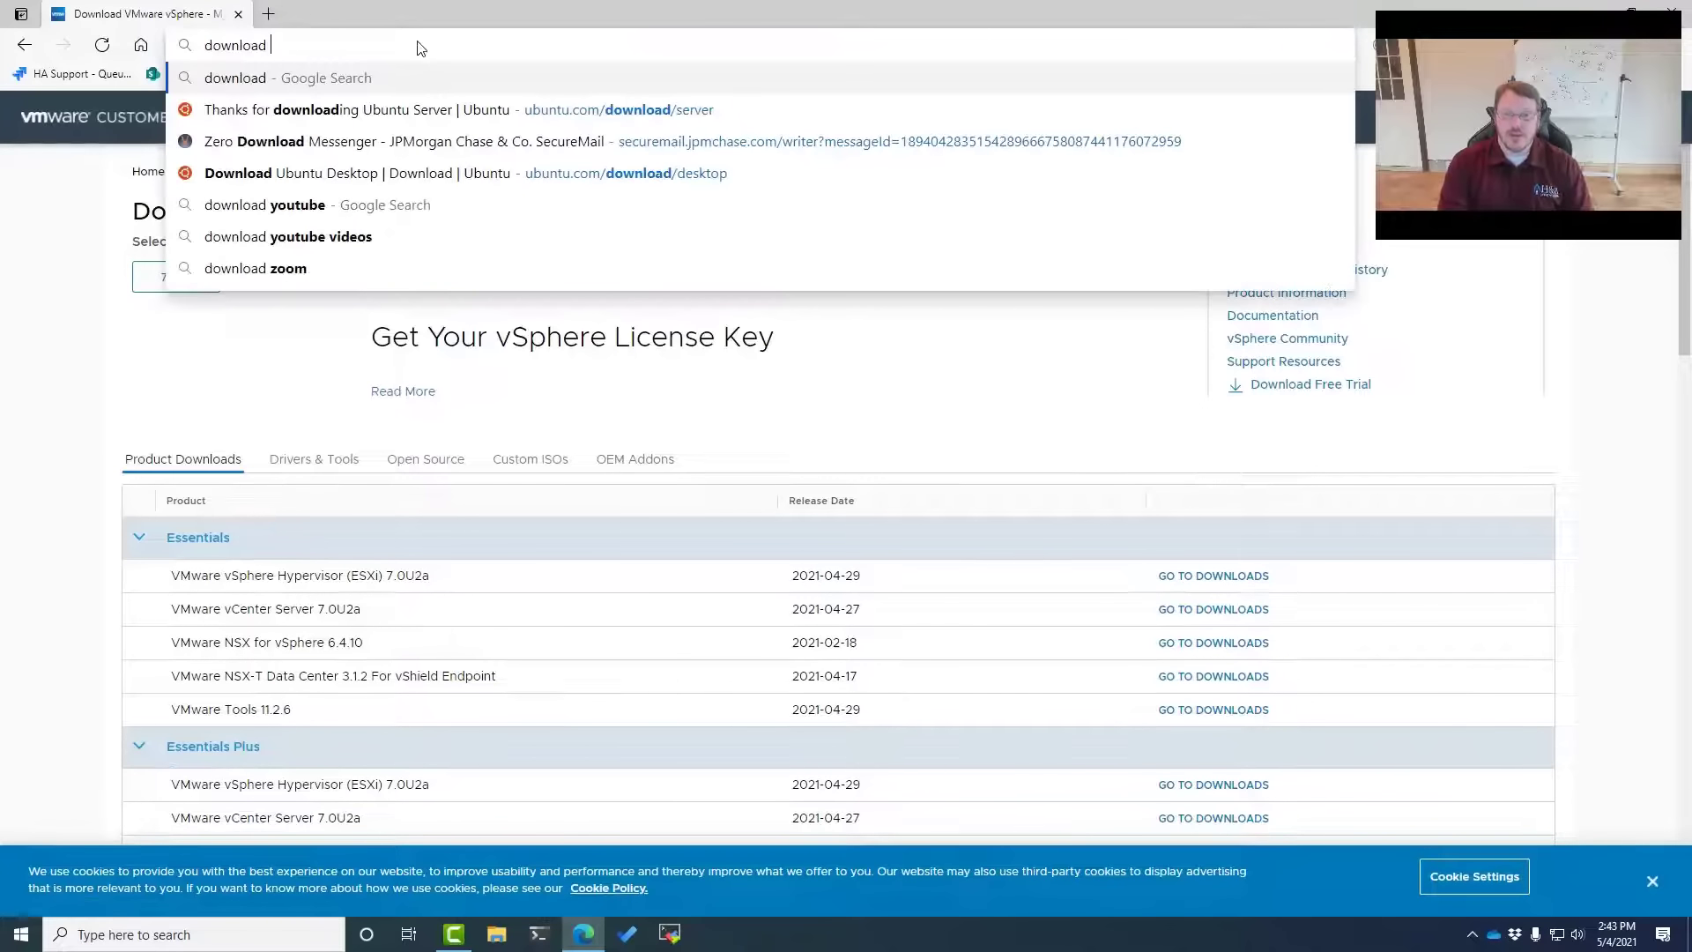
pyautogui.write(' vsp')
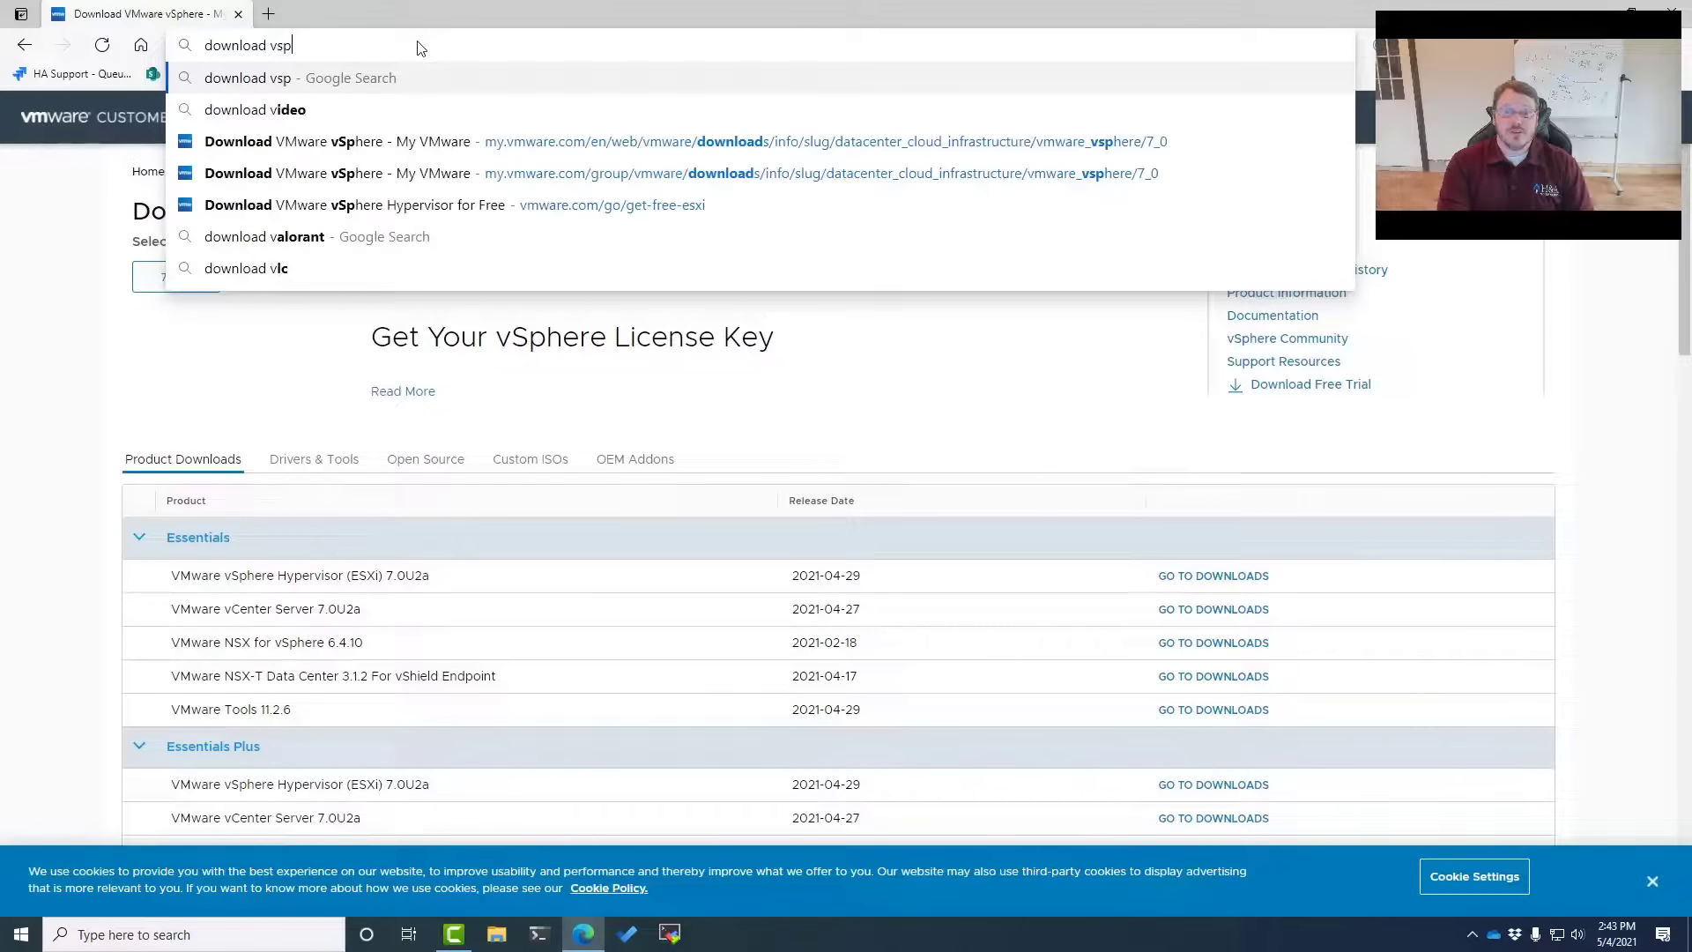
pyautogui.write('here free')
pyautogui.press('Return')
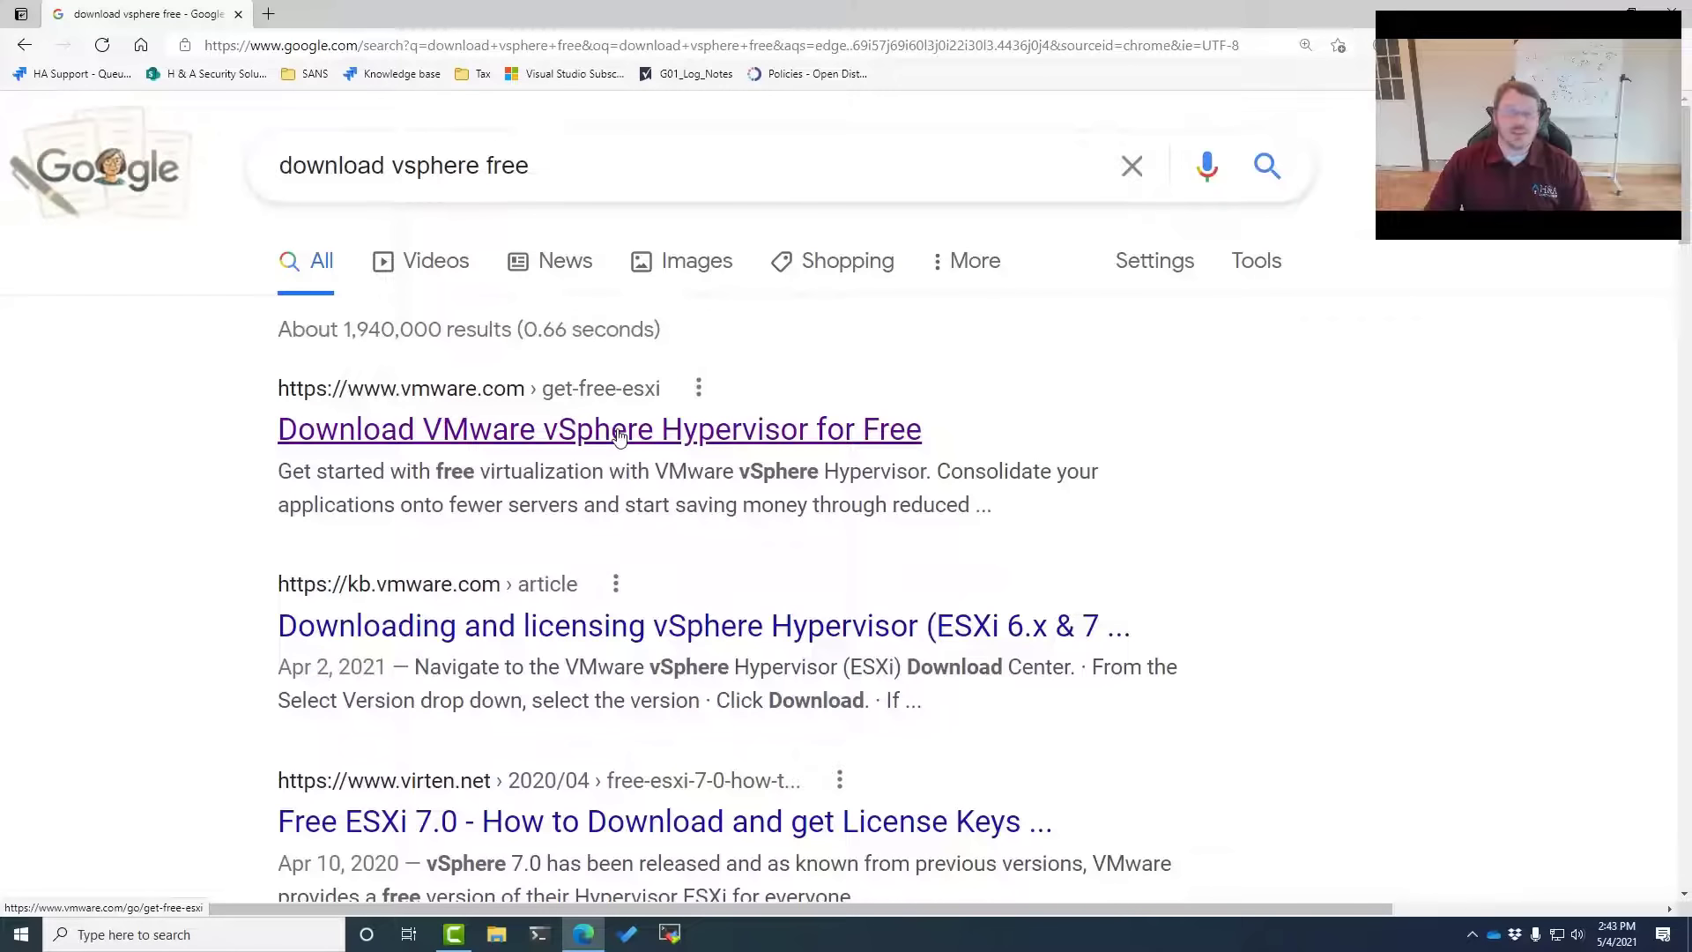
pyautogui.click(619, 432)
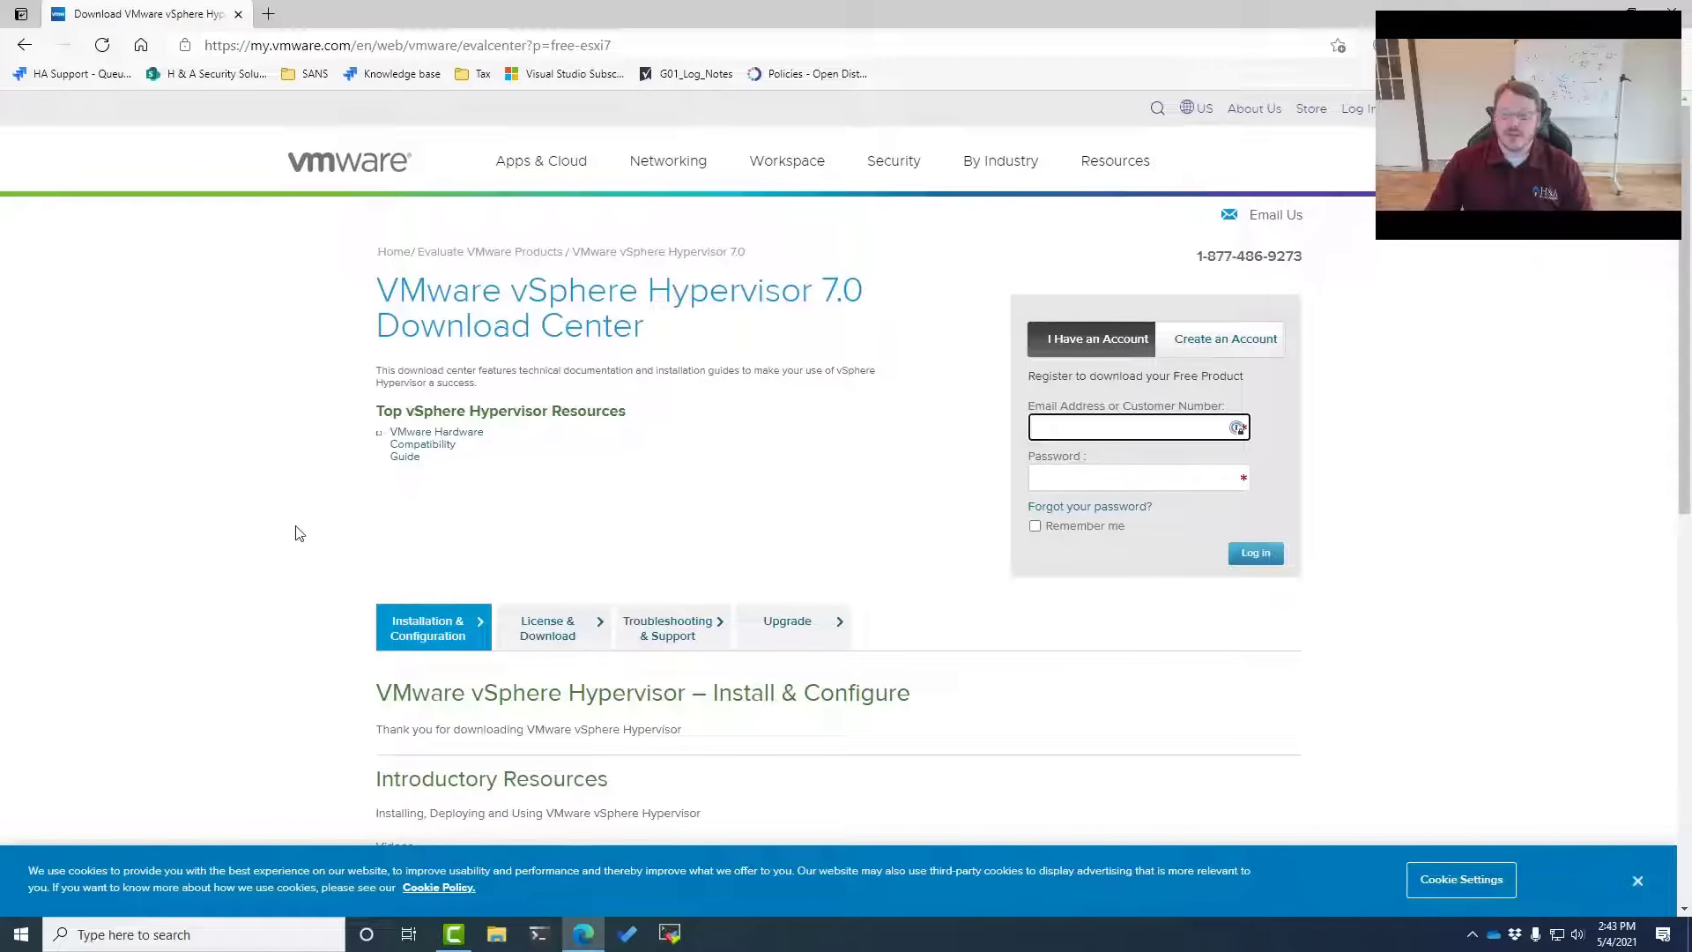
pyautogui.scroll(-1, 264, 506)
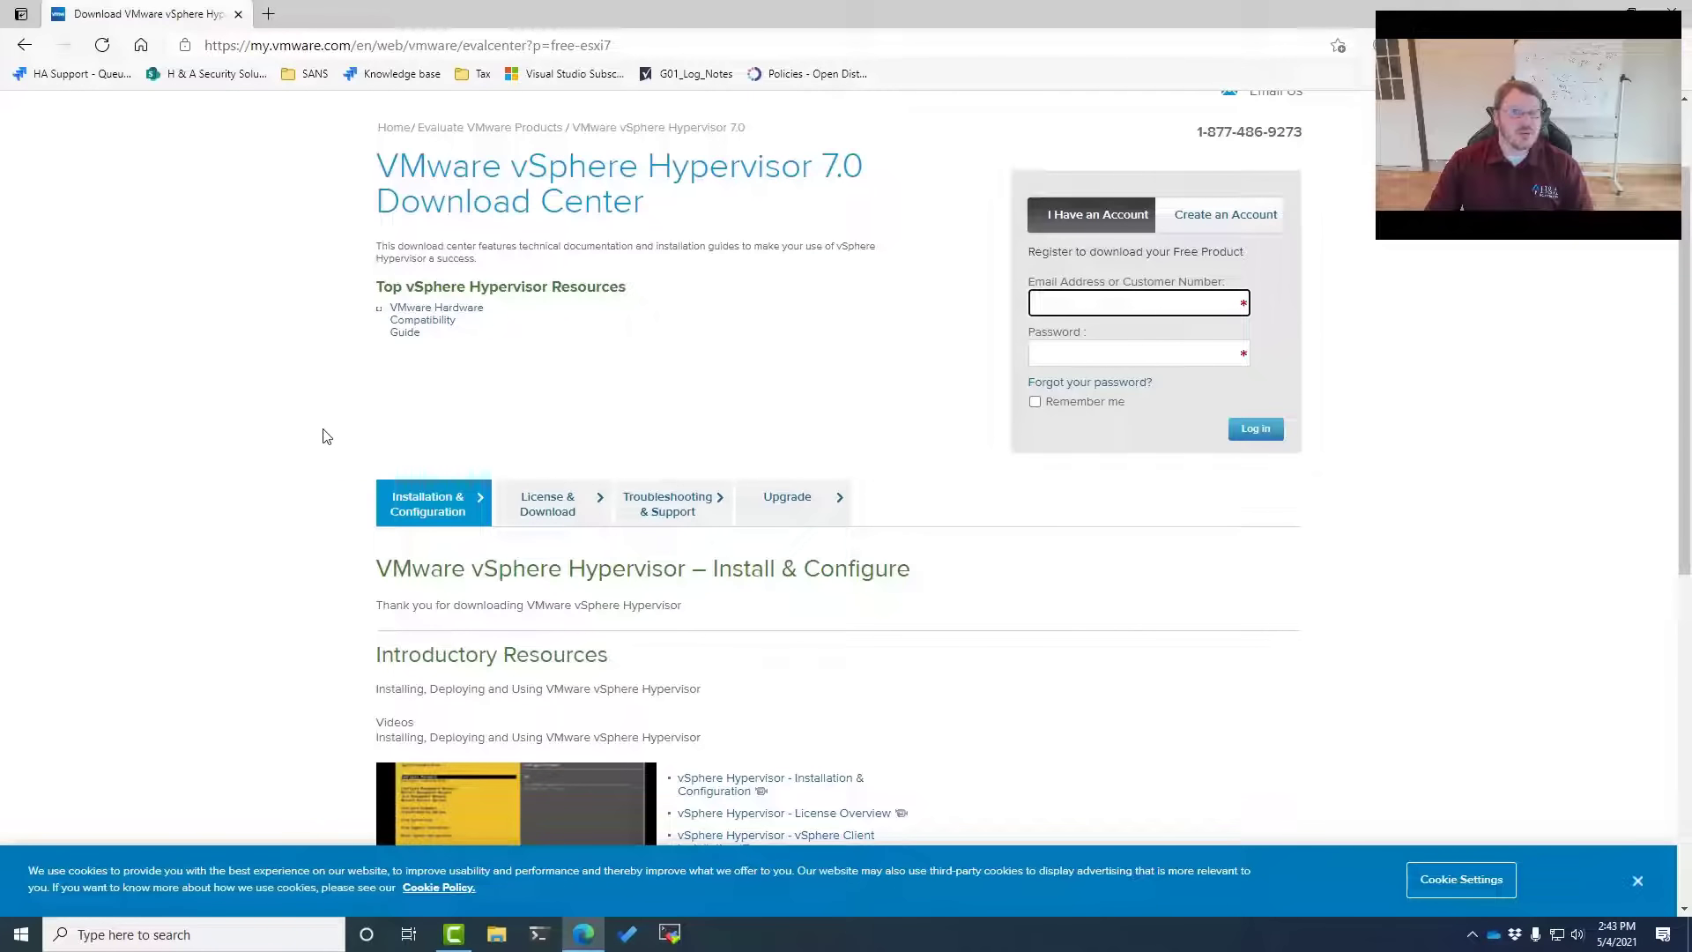
pyautogui.click(393, 48)
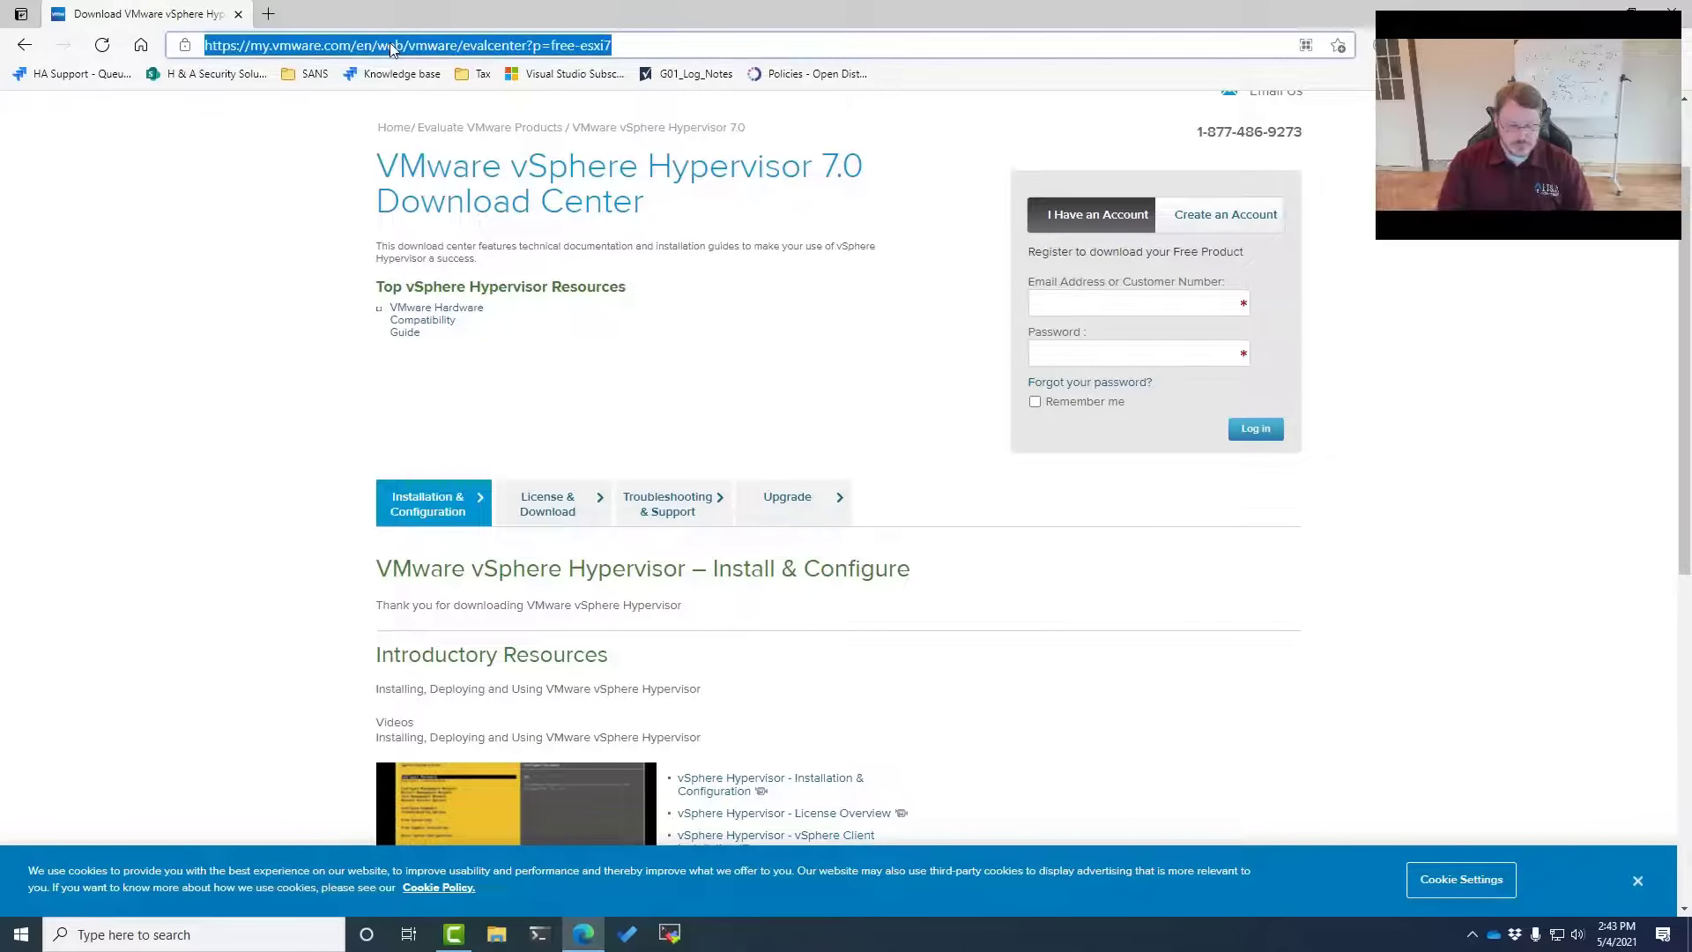
# Search 'download vcenter' and open Download VMware vSphere 7.0 listing ESXi 7.0U2a
pyautogui.write('download vcenter')
pyautogui.press('Return')
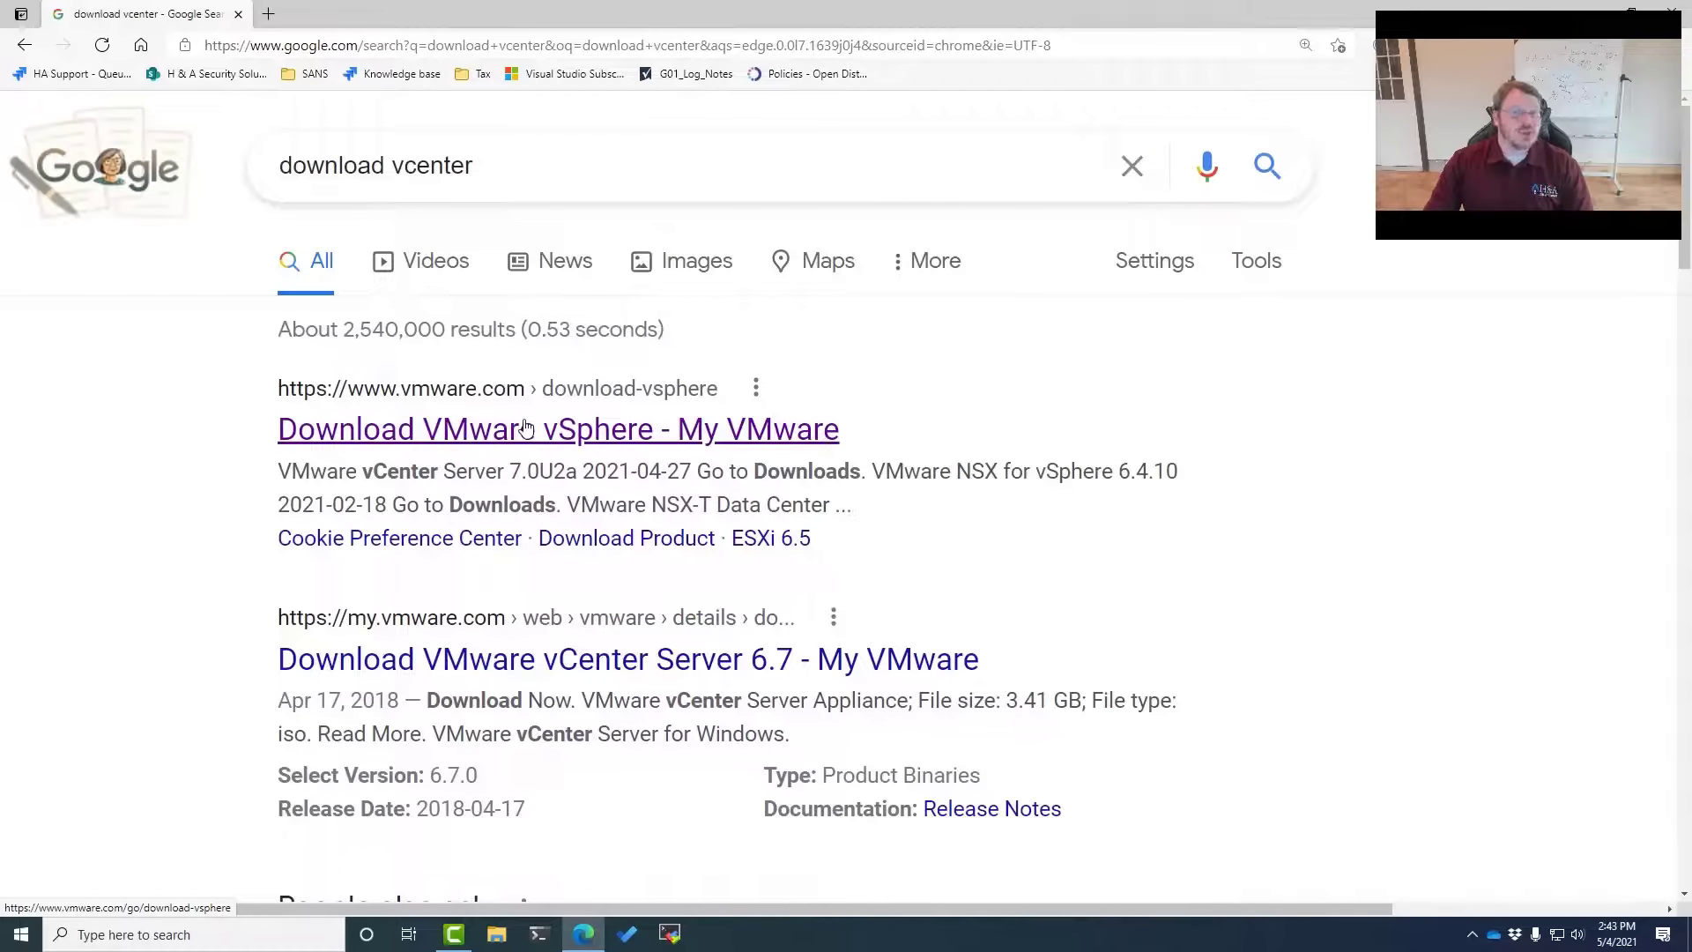
pyautogui.click(528, 430)
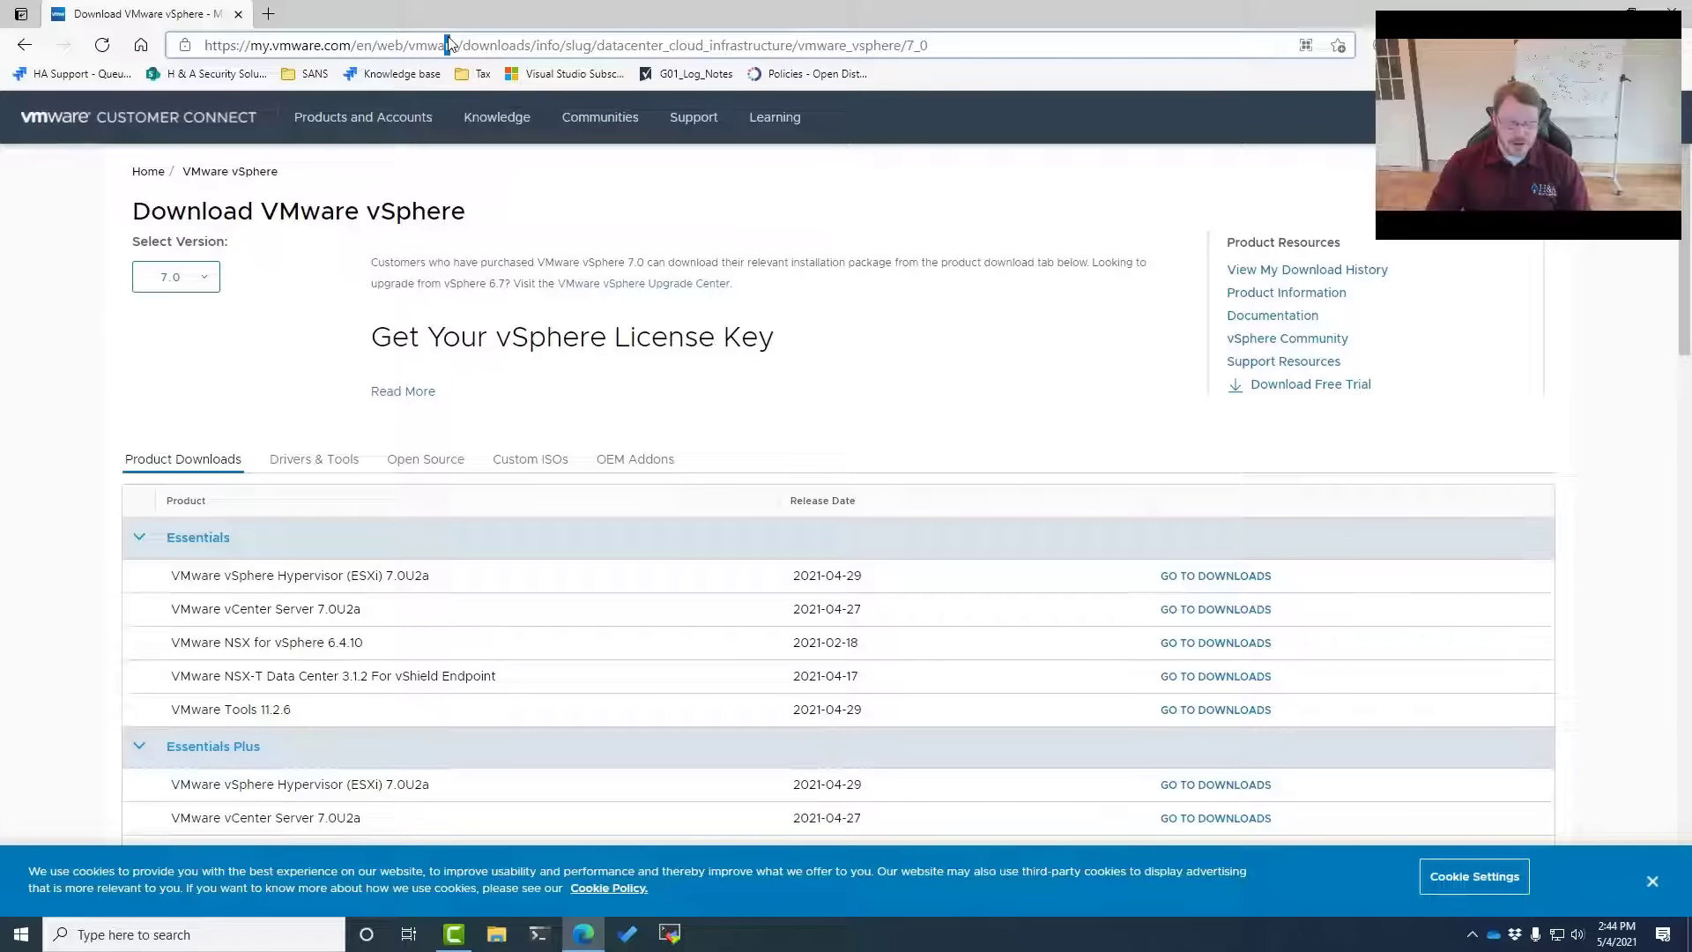
pyautogui.click(439, 44)
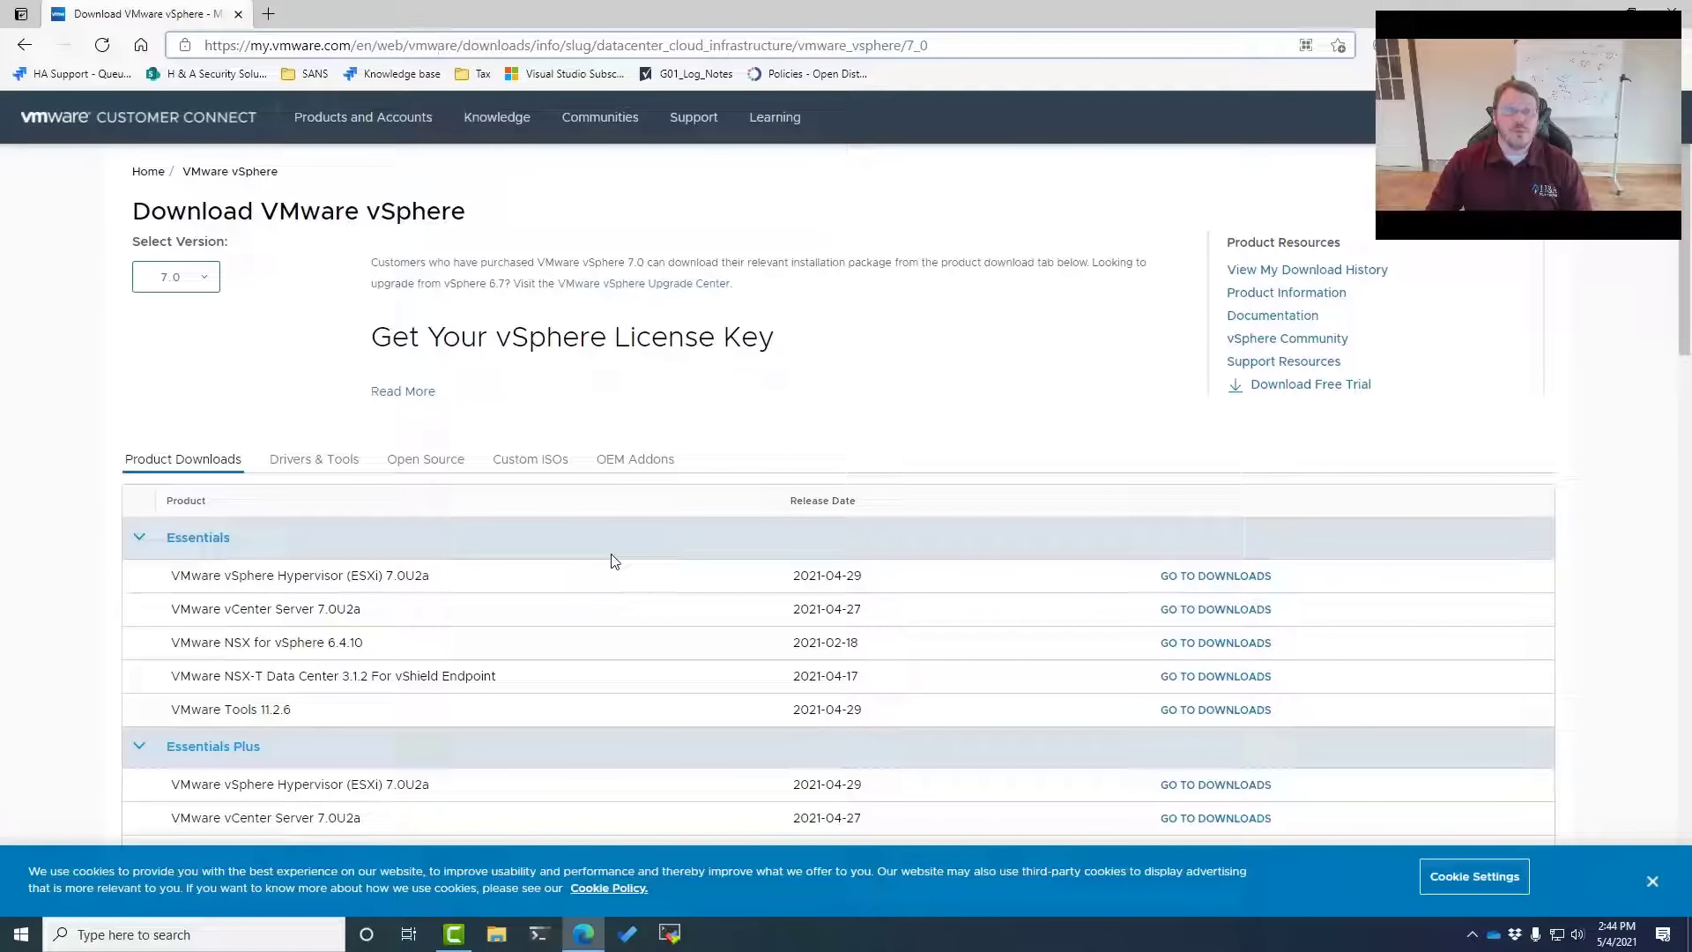
pyautogui.hotkey('ctrl', 'l')
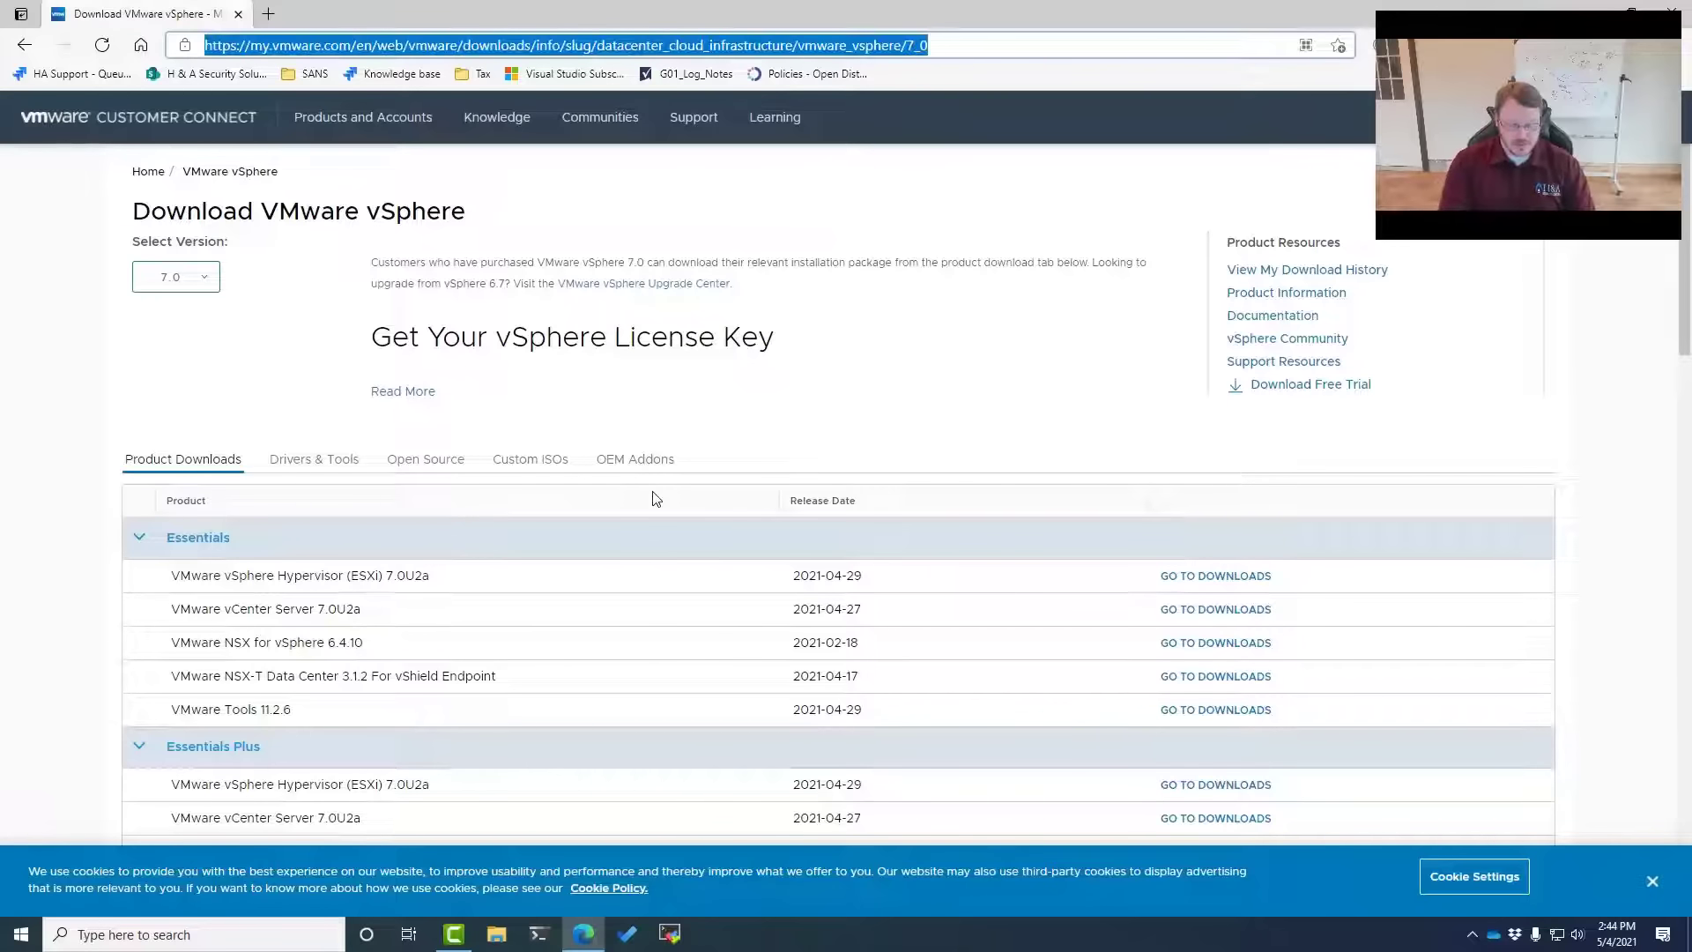
# Search 'rufus download', open rufus.ie, and scroll to the Download section showing Rufus 3.14
pyautogui.write('rufus downl')
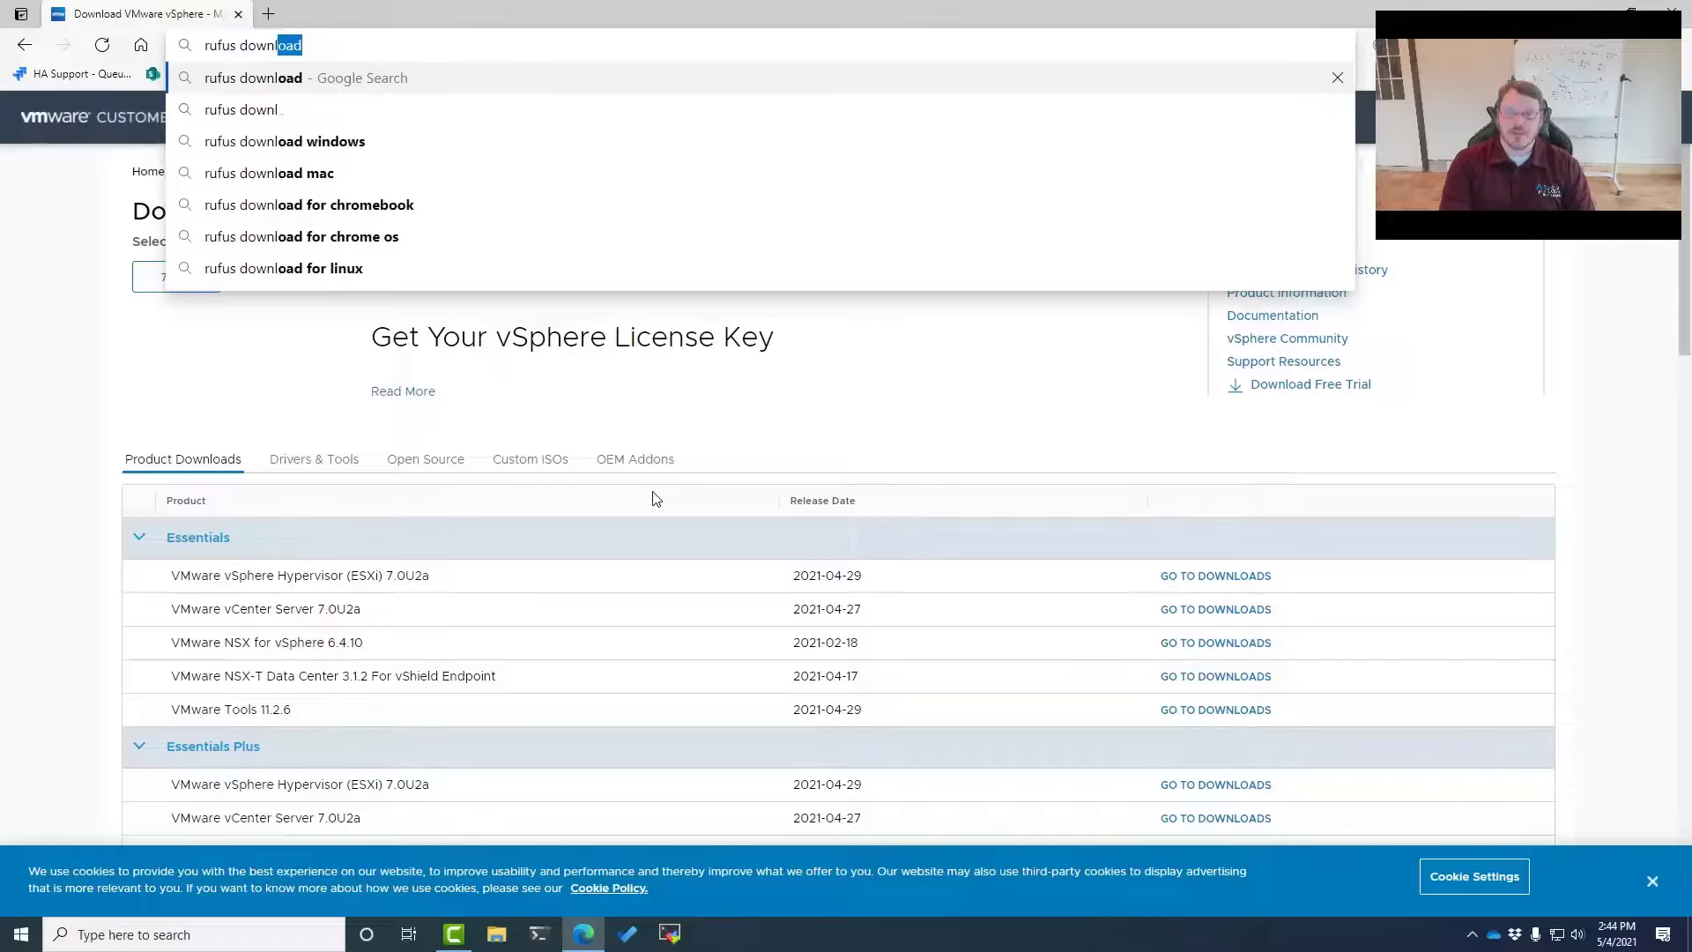
pyautogui.press('Return')
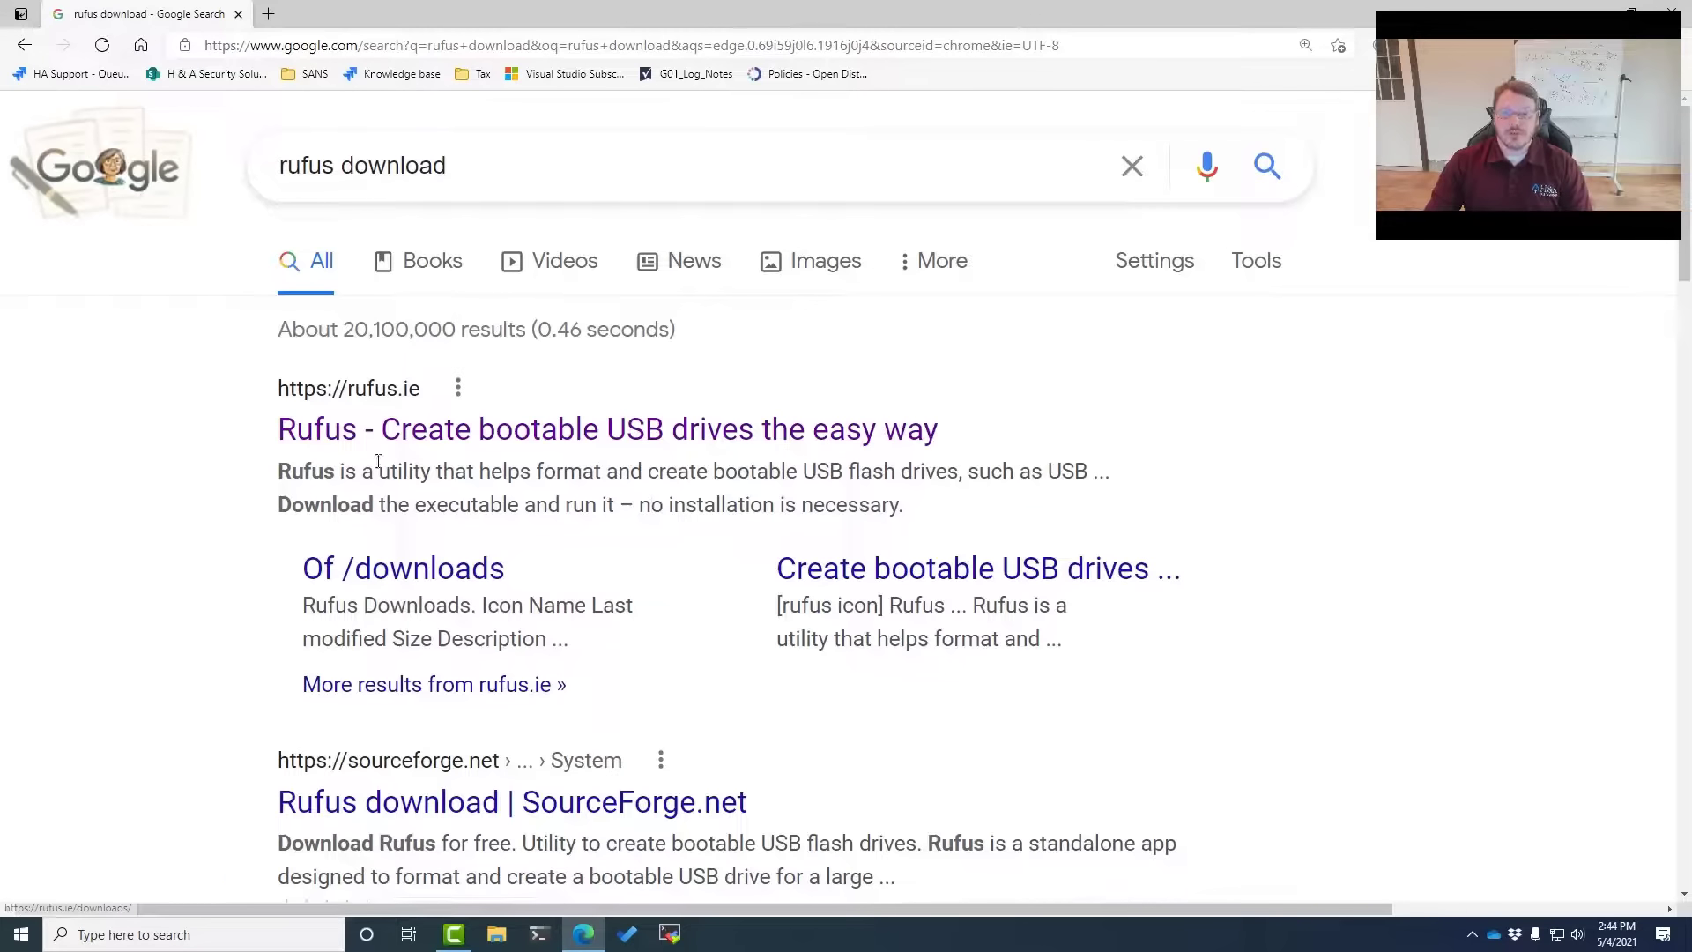
pyautogui.click(441, 424)
pyautogui.scroll(-6, 352, 480)
pyautogui.scroll(-1, 303, 522)
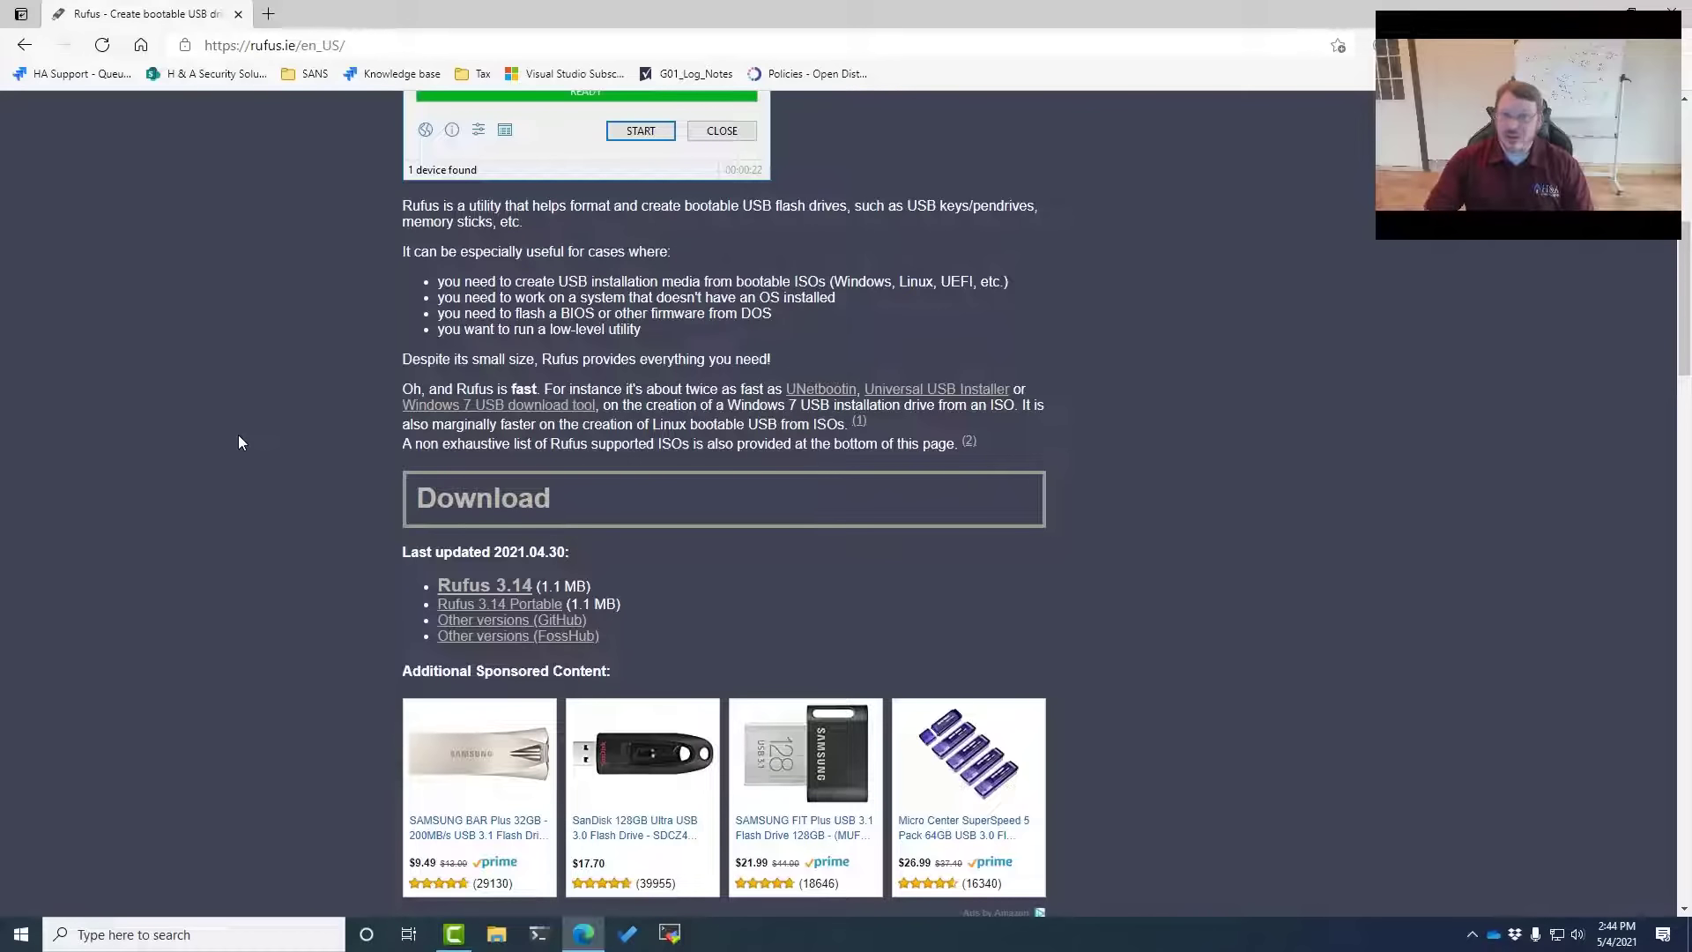
pyautogui.press('super')
# Find rufus-3.14.exe in Windows Search and launch it
pyautogui.write('ru')
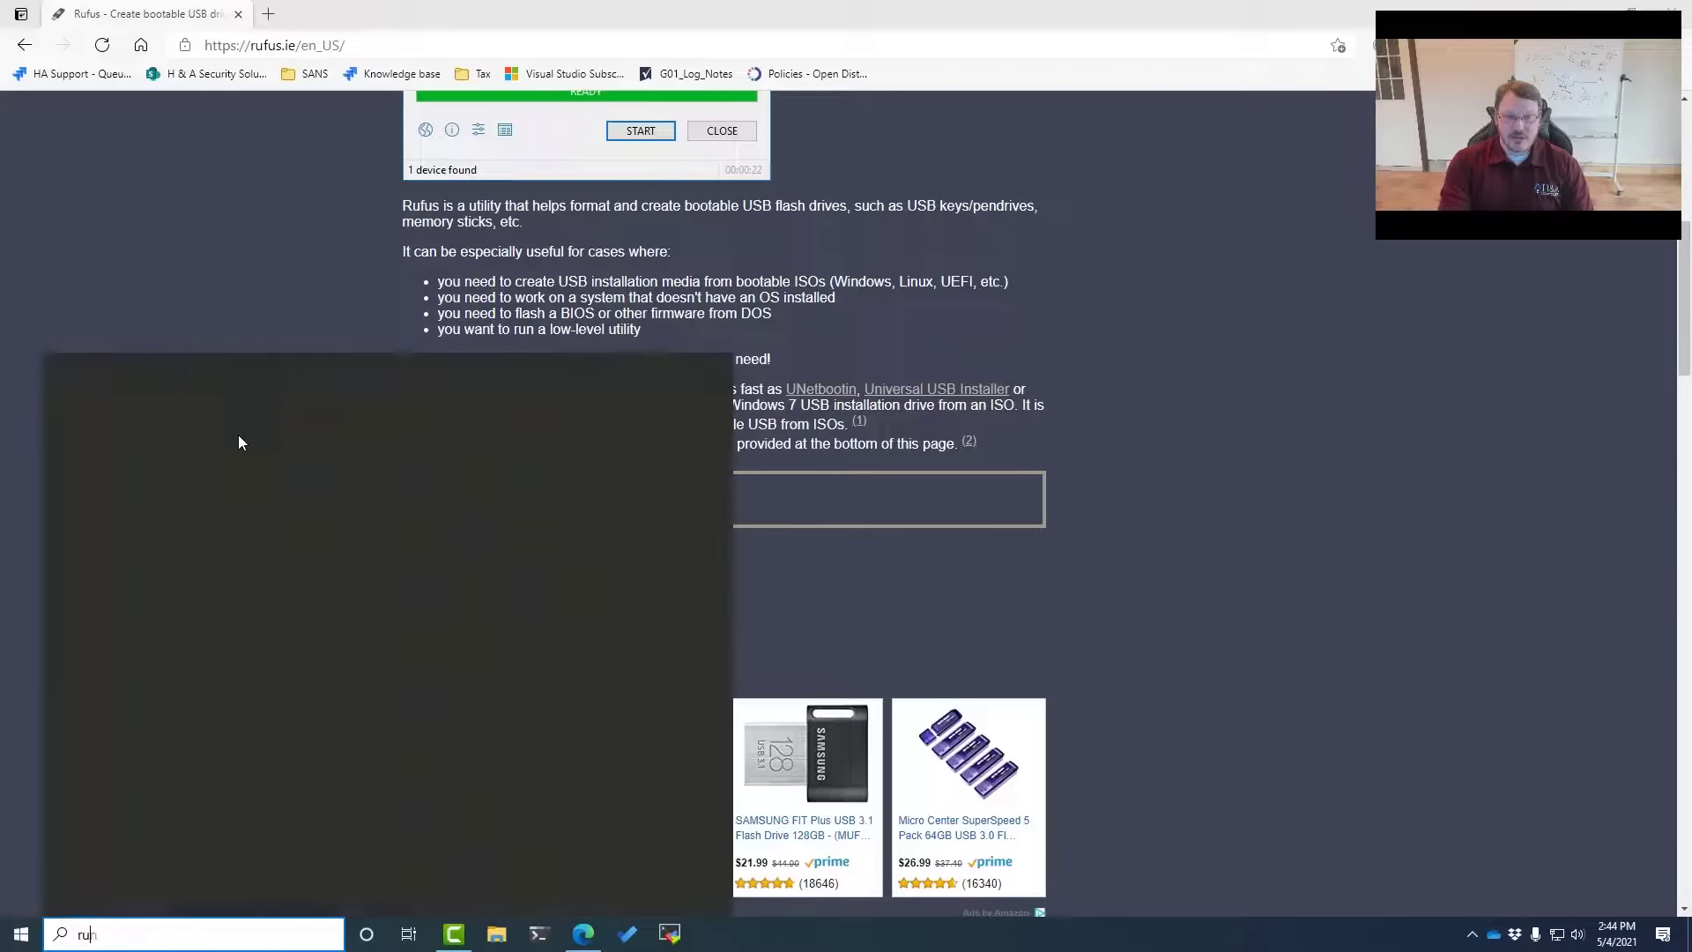
pyautogui.write('fus')
pyautogui.press('Down')
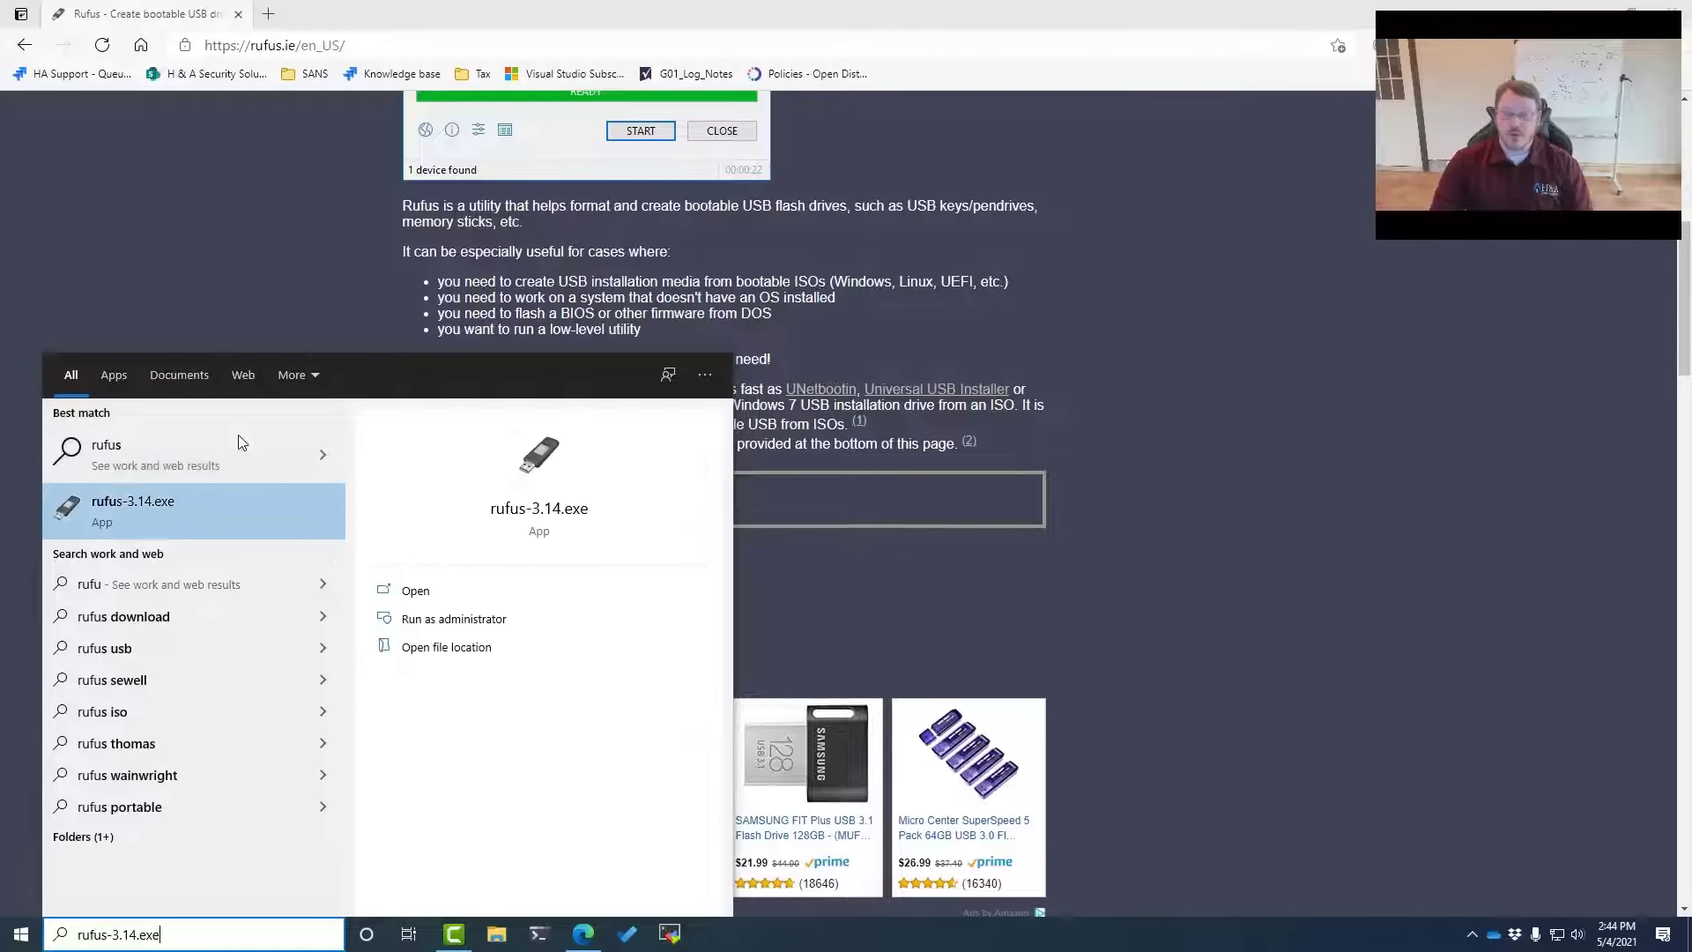
pyautogui.press('Return')
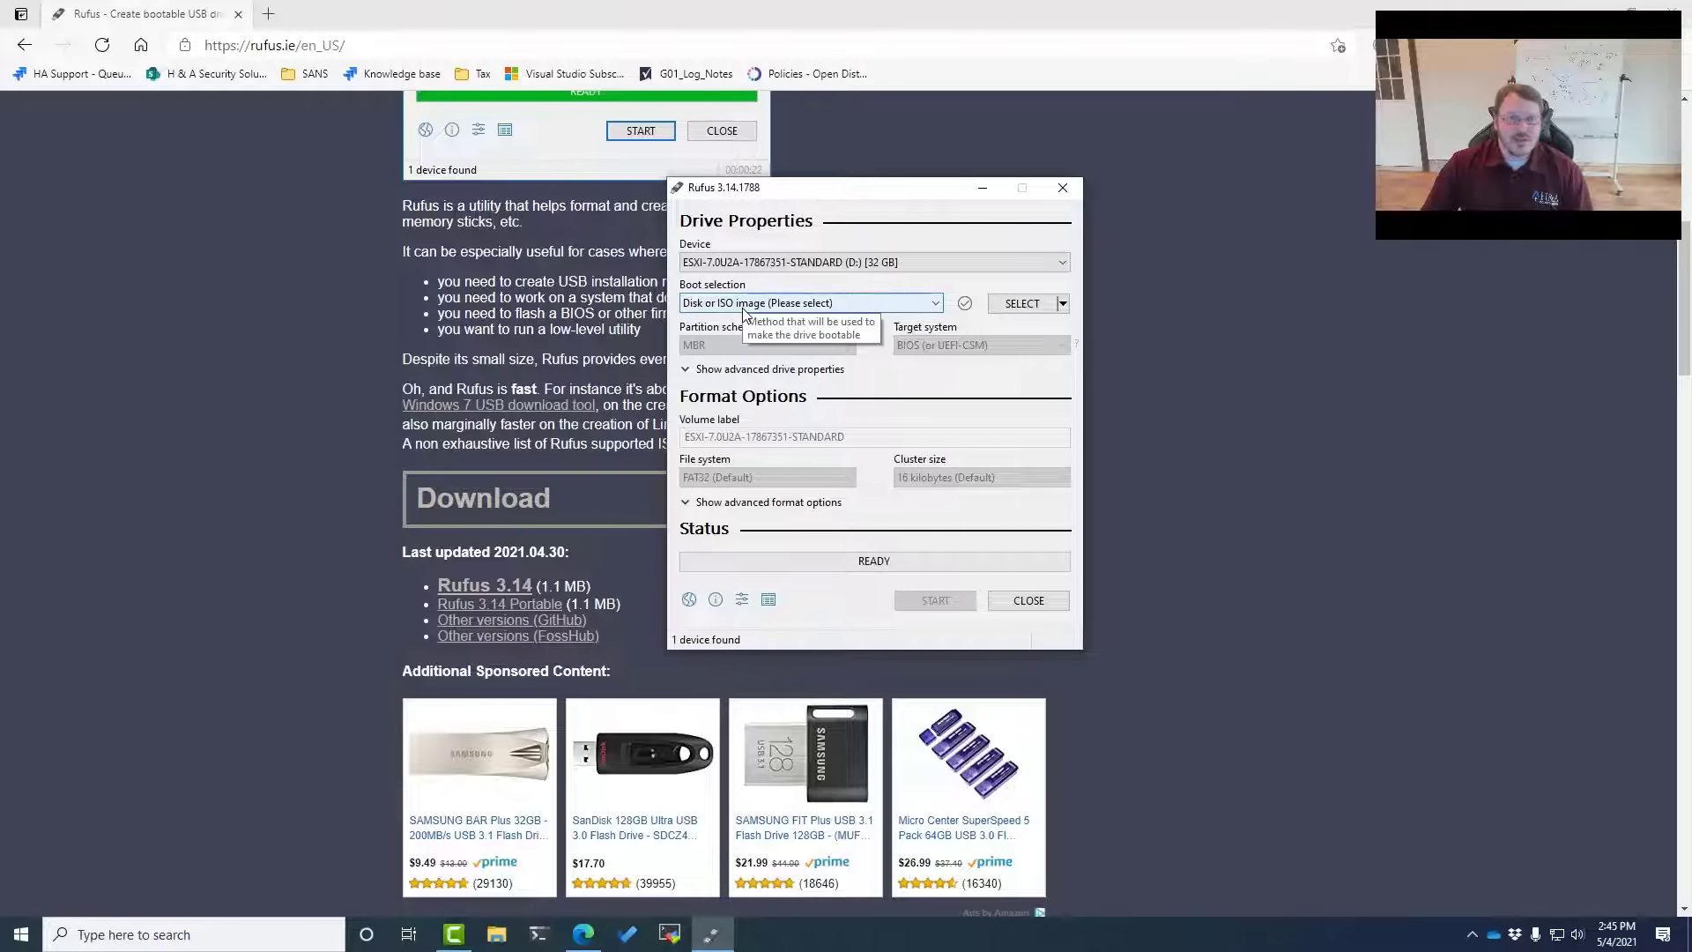
# Load VMware-VMvisor-Installer-7.0U2a-17867351.x86_64.iso from Downloads as the boot image
pyautogui.click(1023, 307)
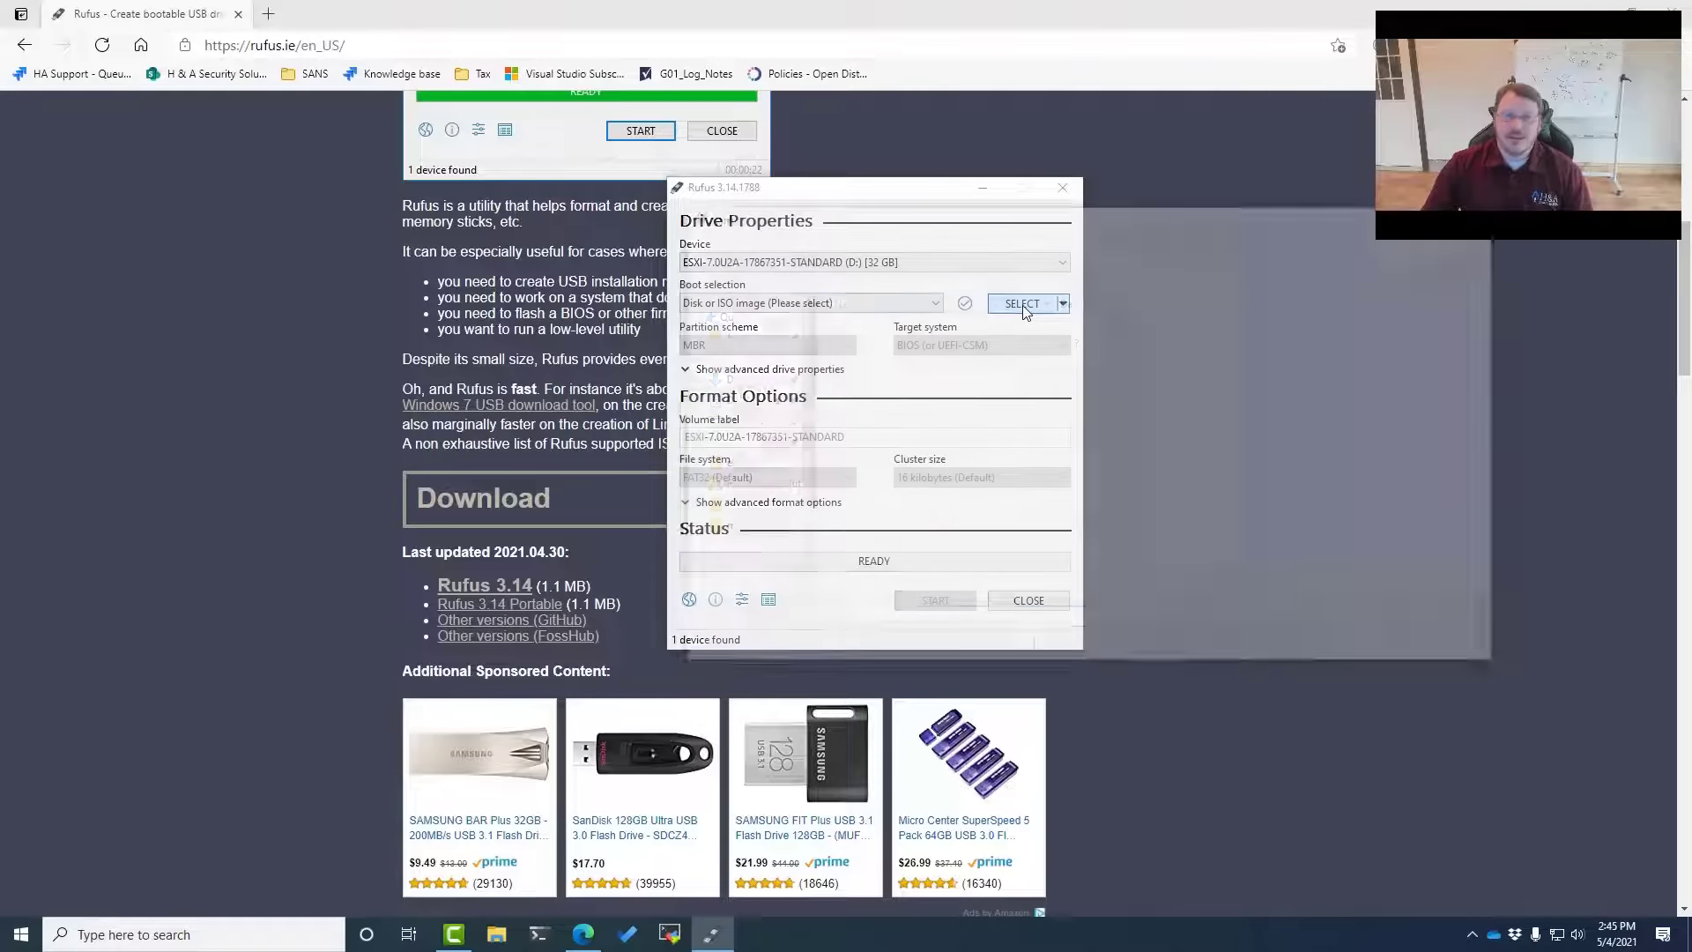
pyautogui.click(924, 410)
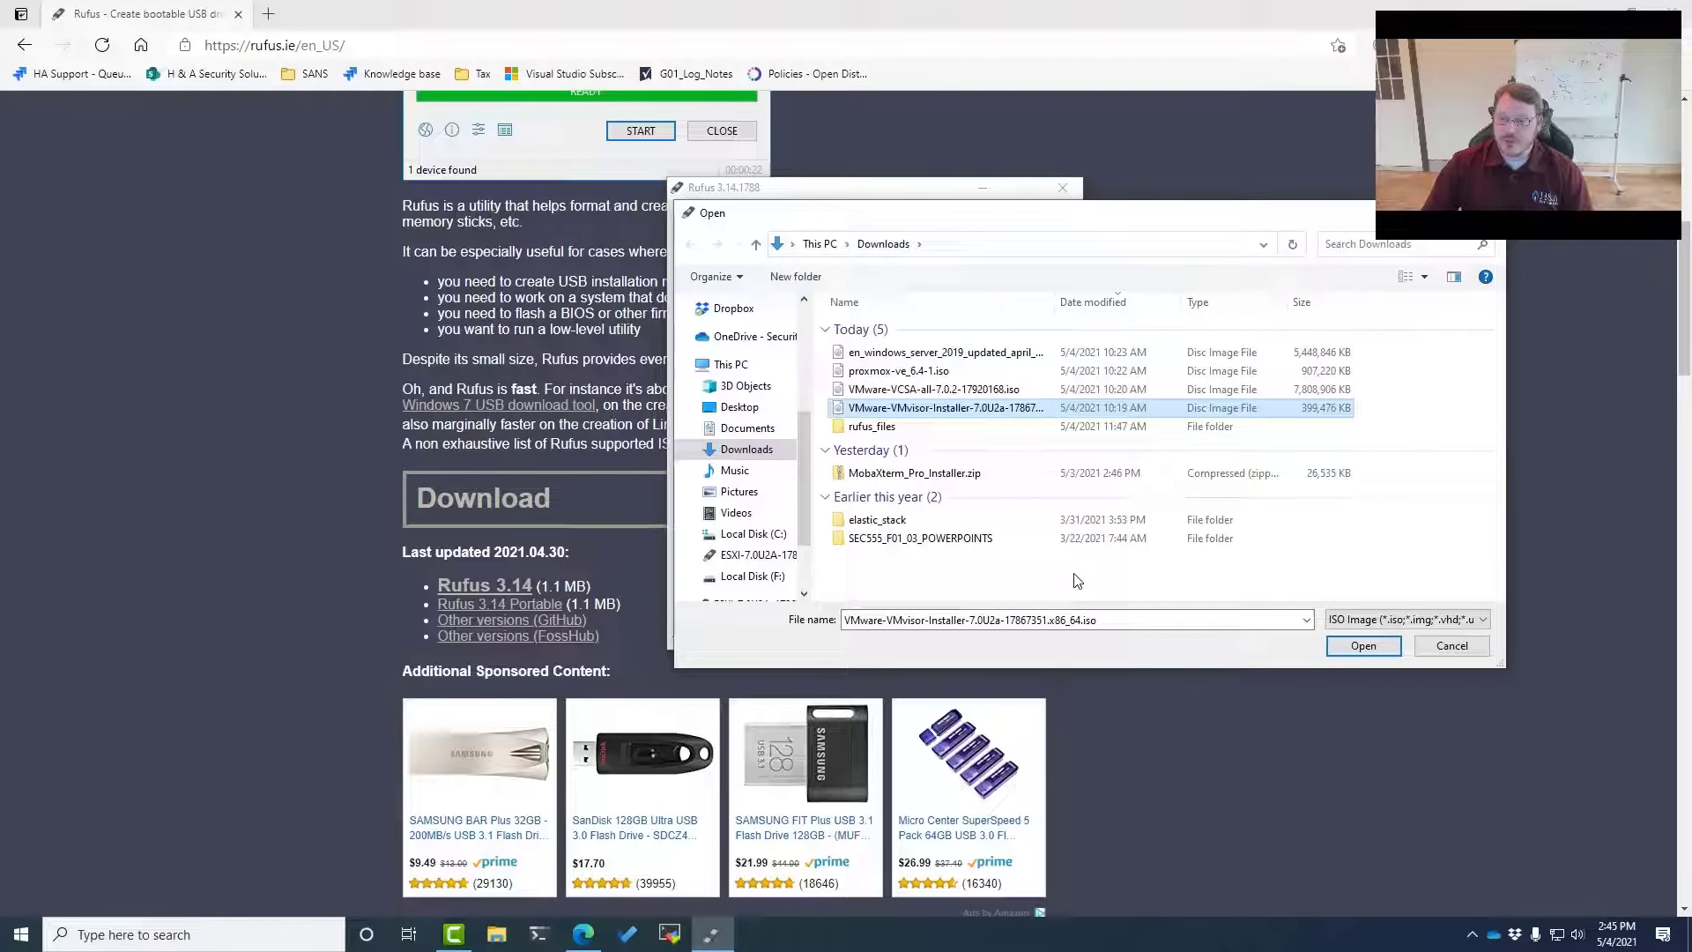
pyautogui.click(1341, 646)
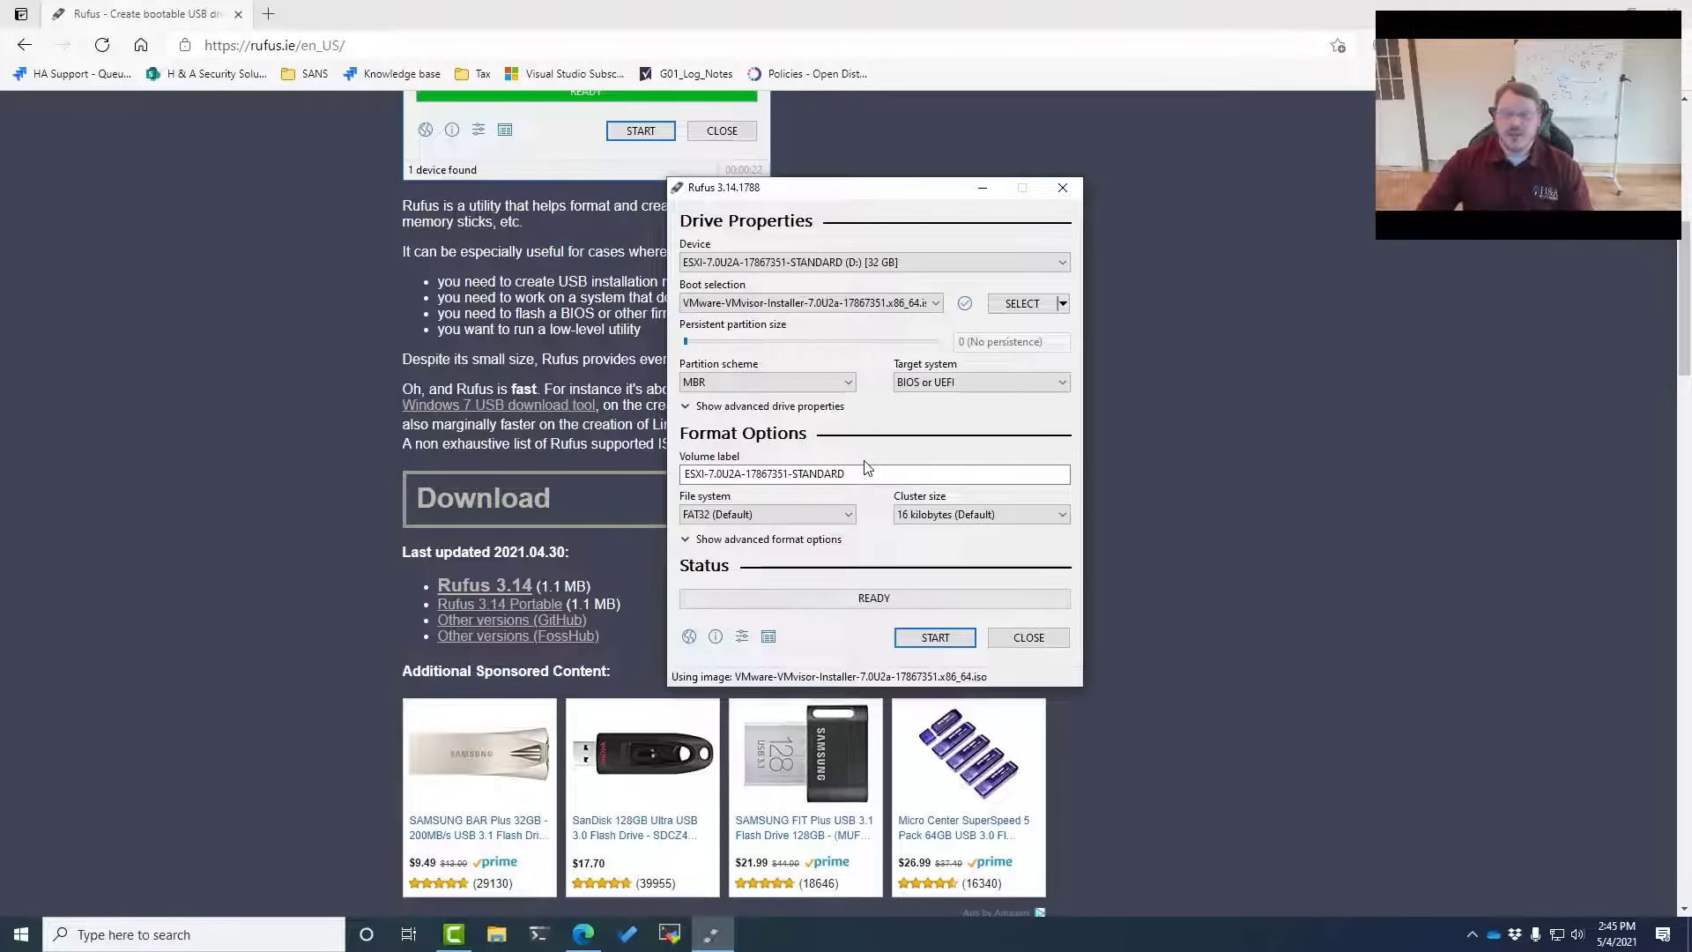
# Try the GPT partition scheme, then switch it back to MBR
pyautogui.click(804, 385)
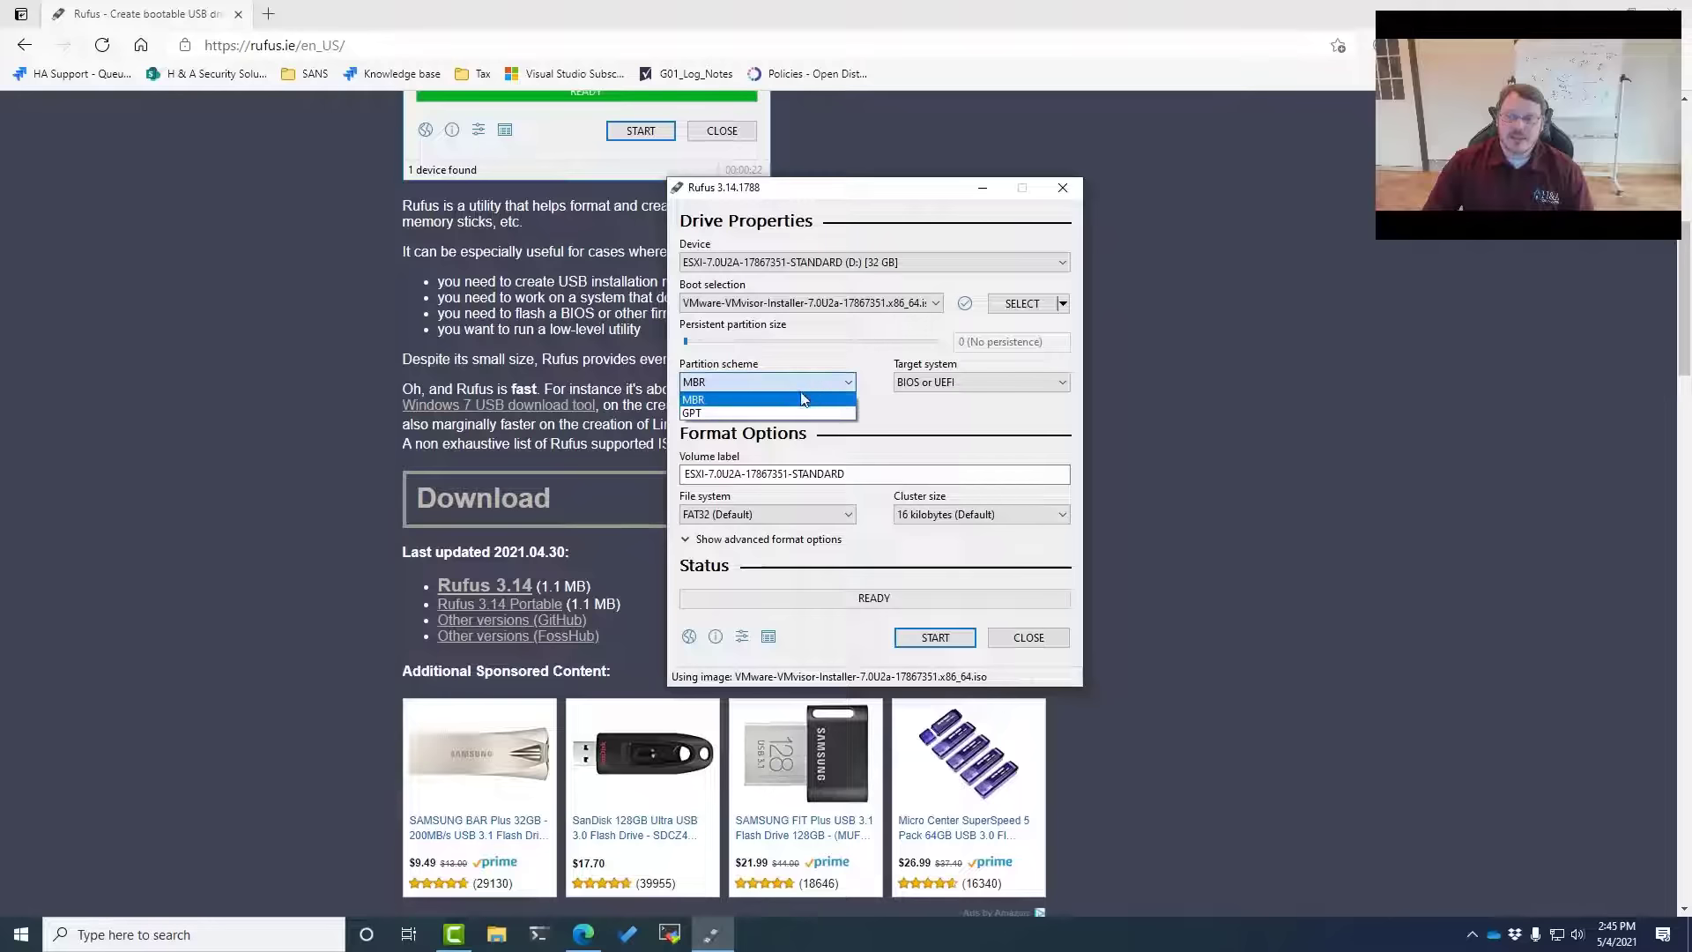
pyautogui.click(802, 413)
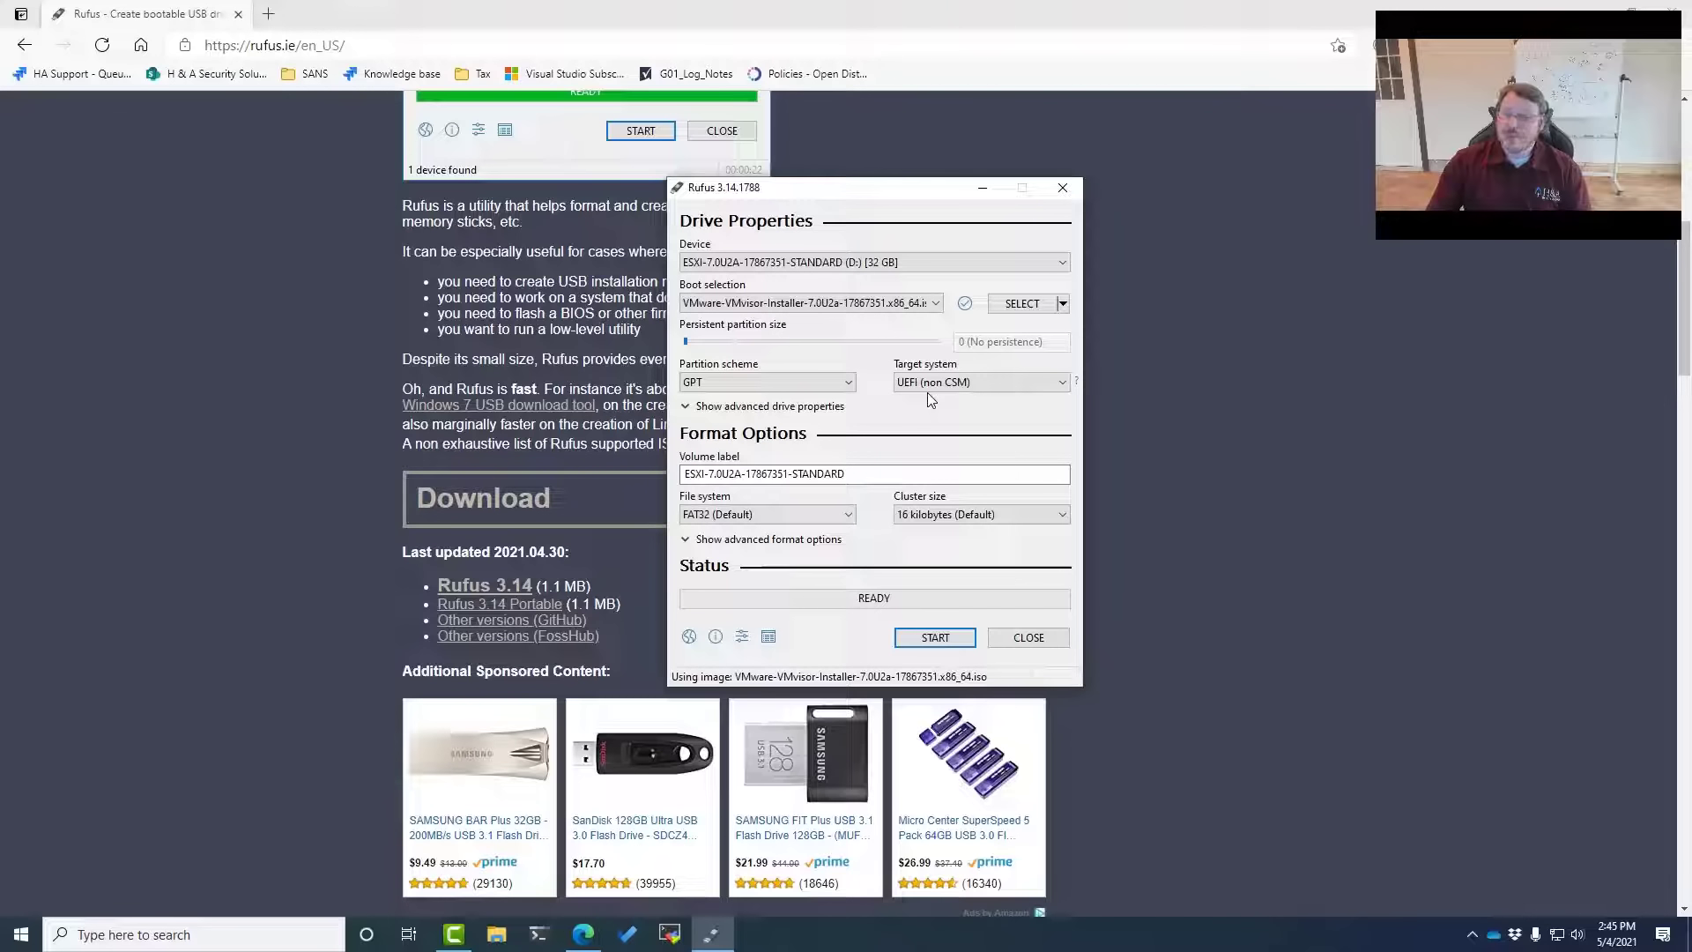
pyautogui.click(754, 385)
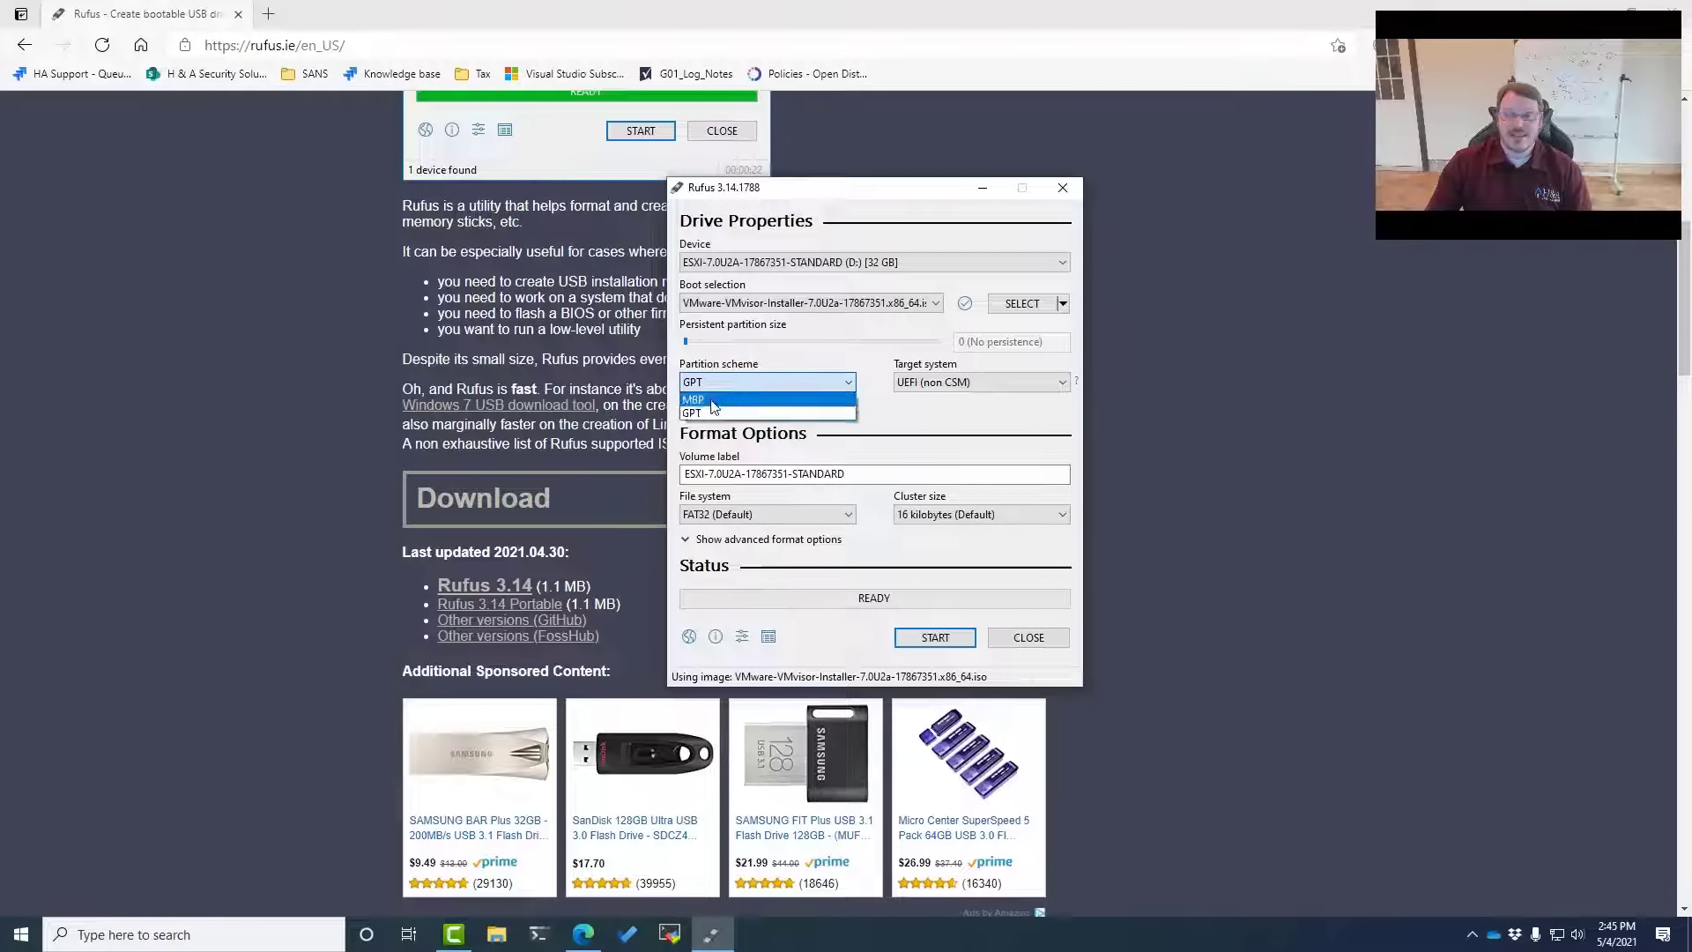
pyautogui.click(818, 404)
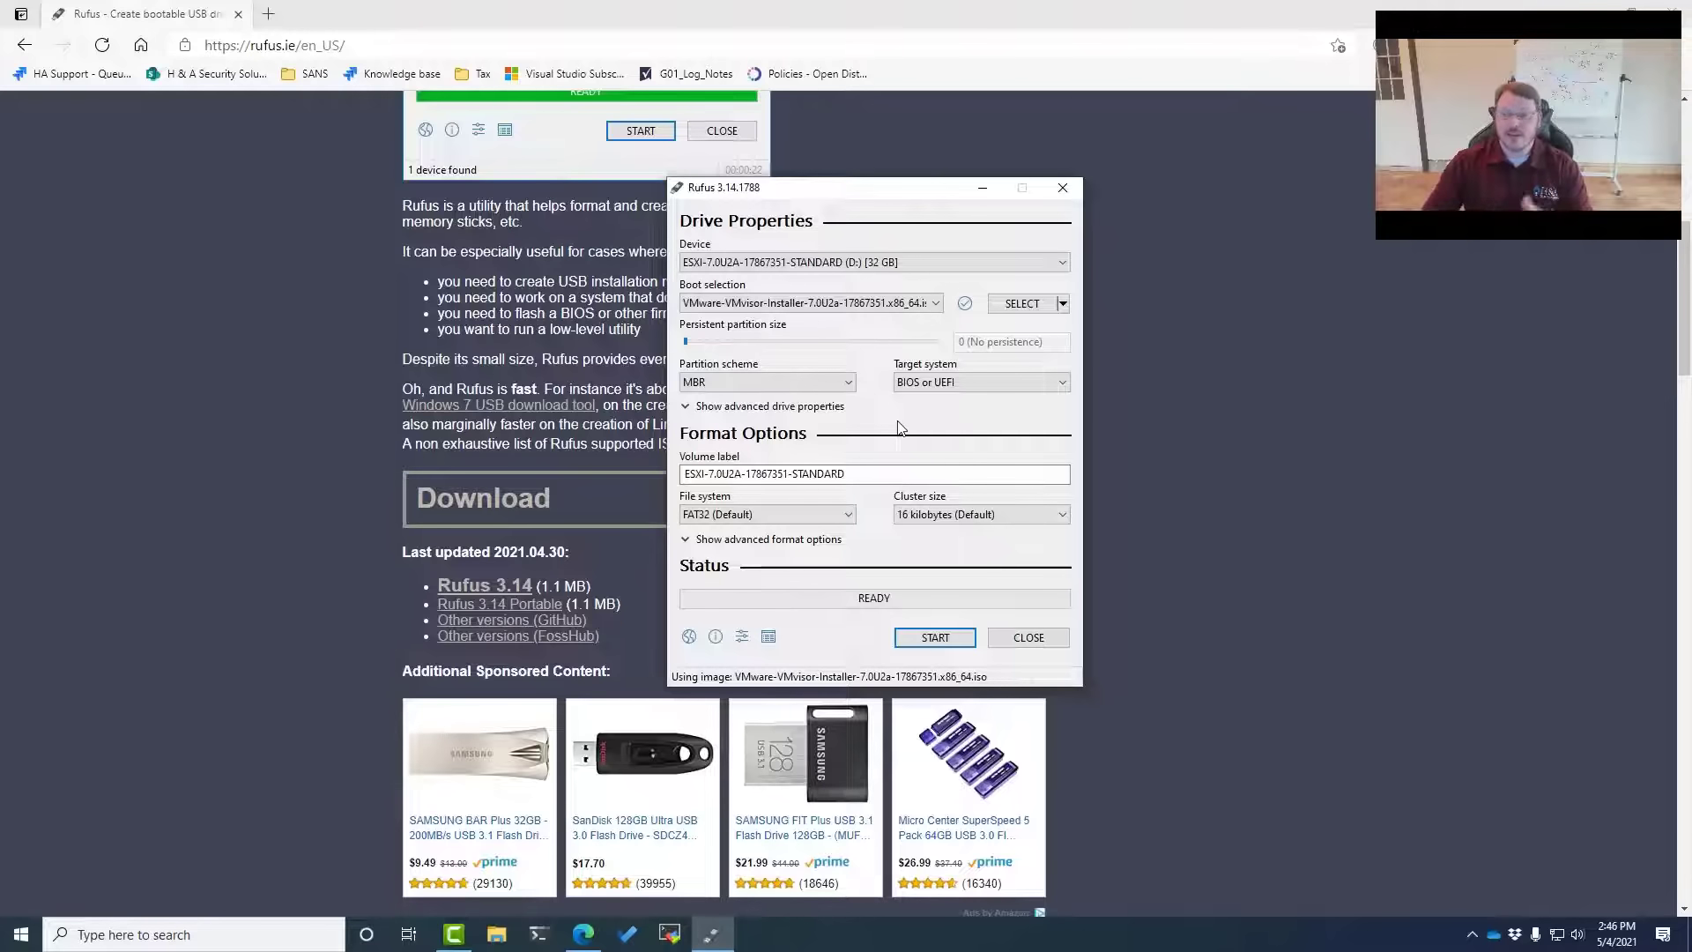
# Write the ESXi ISO to the 32 GB USB drive, accepting that its data is erased
pyautogui.click(946, 640)
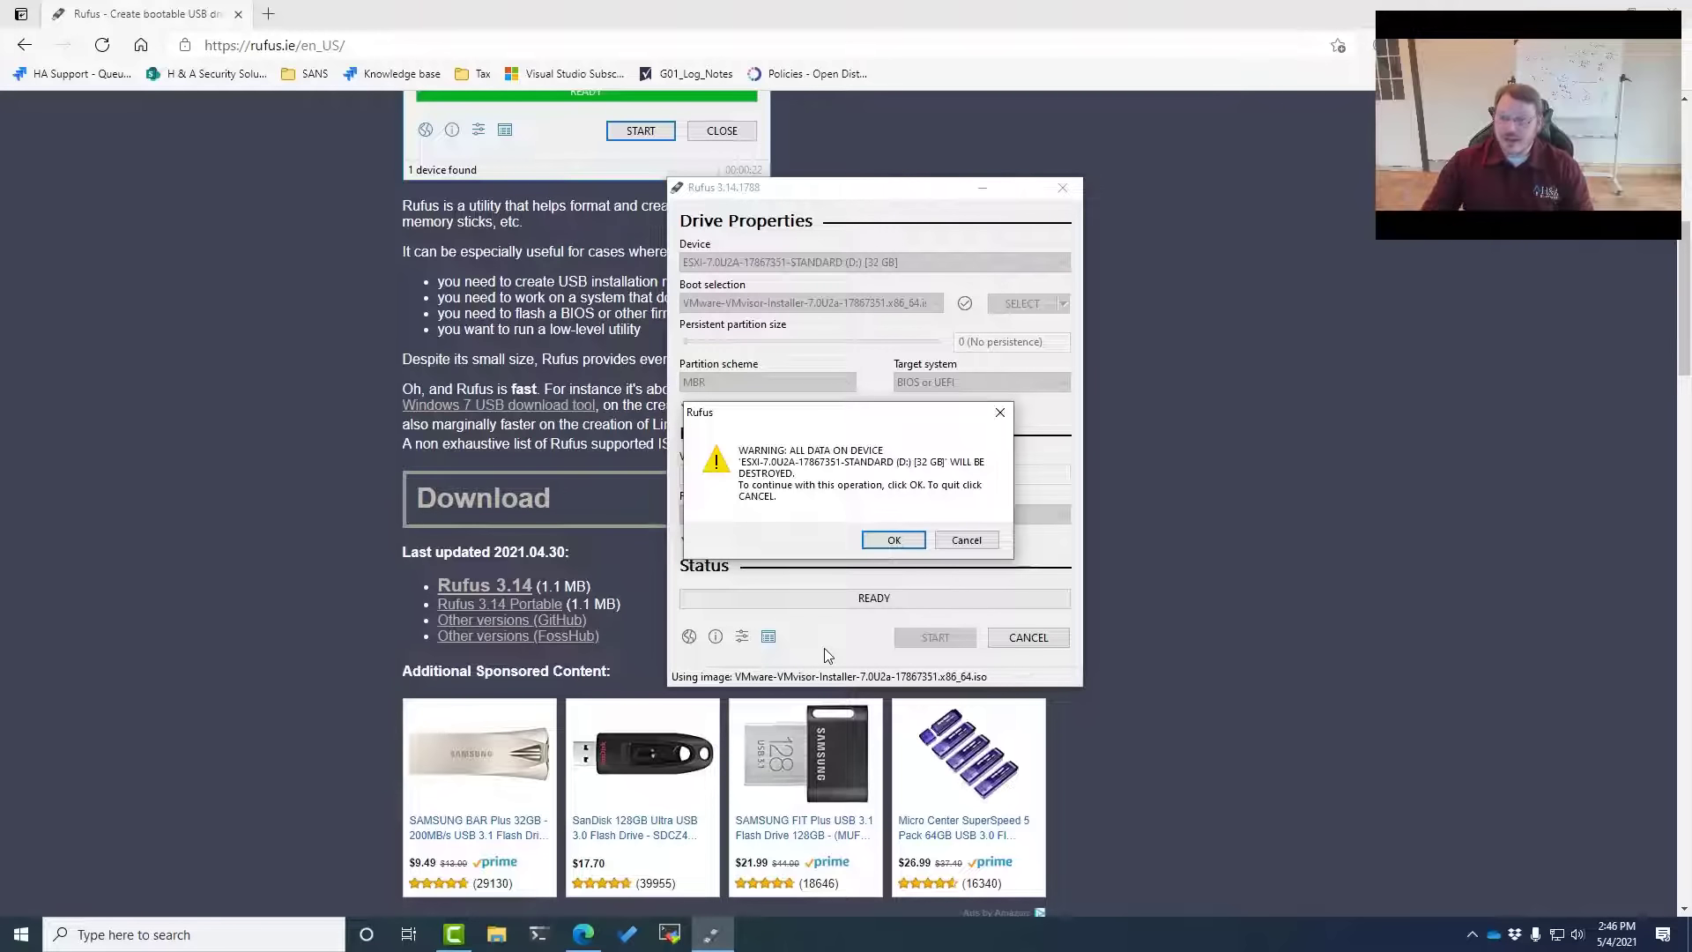
pyautogui.click(891, 540)
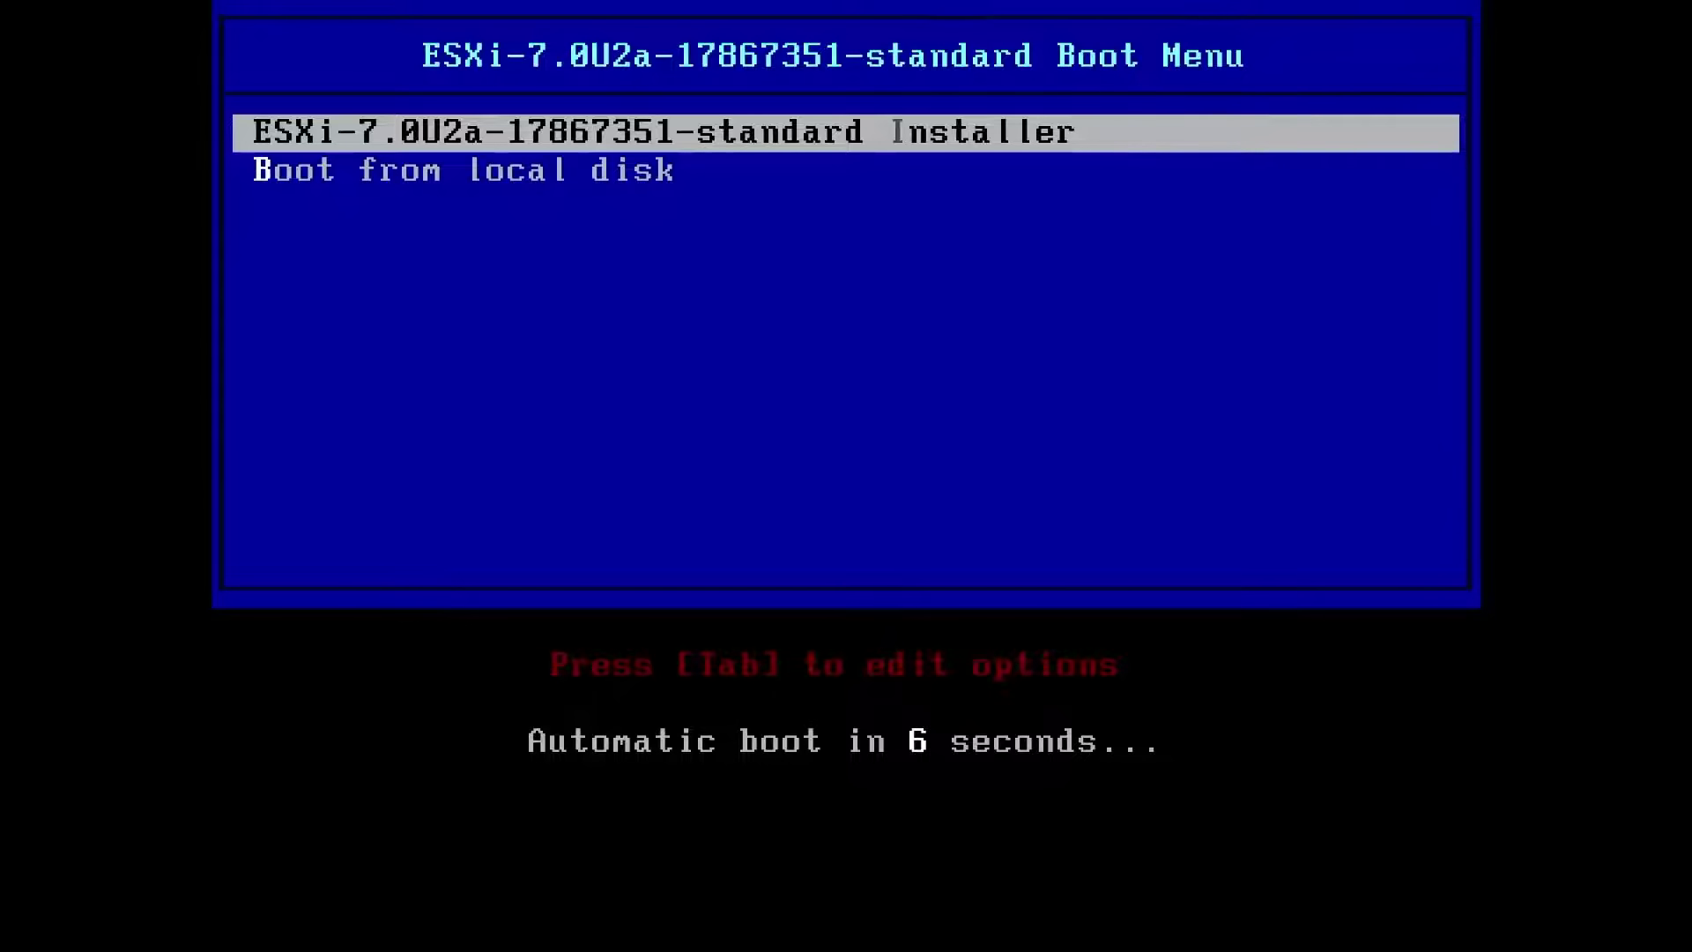
# Boot the ESXi installer from the boot menu, skipping the loading countdown
pyautogui.press('Return')
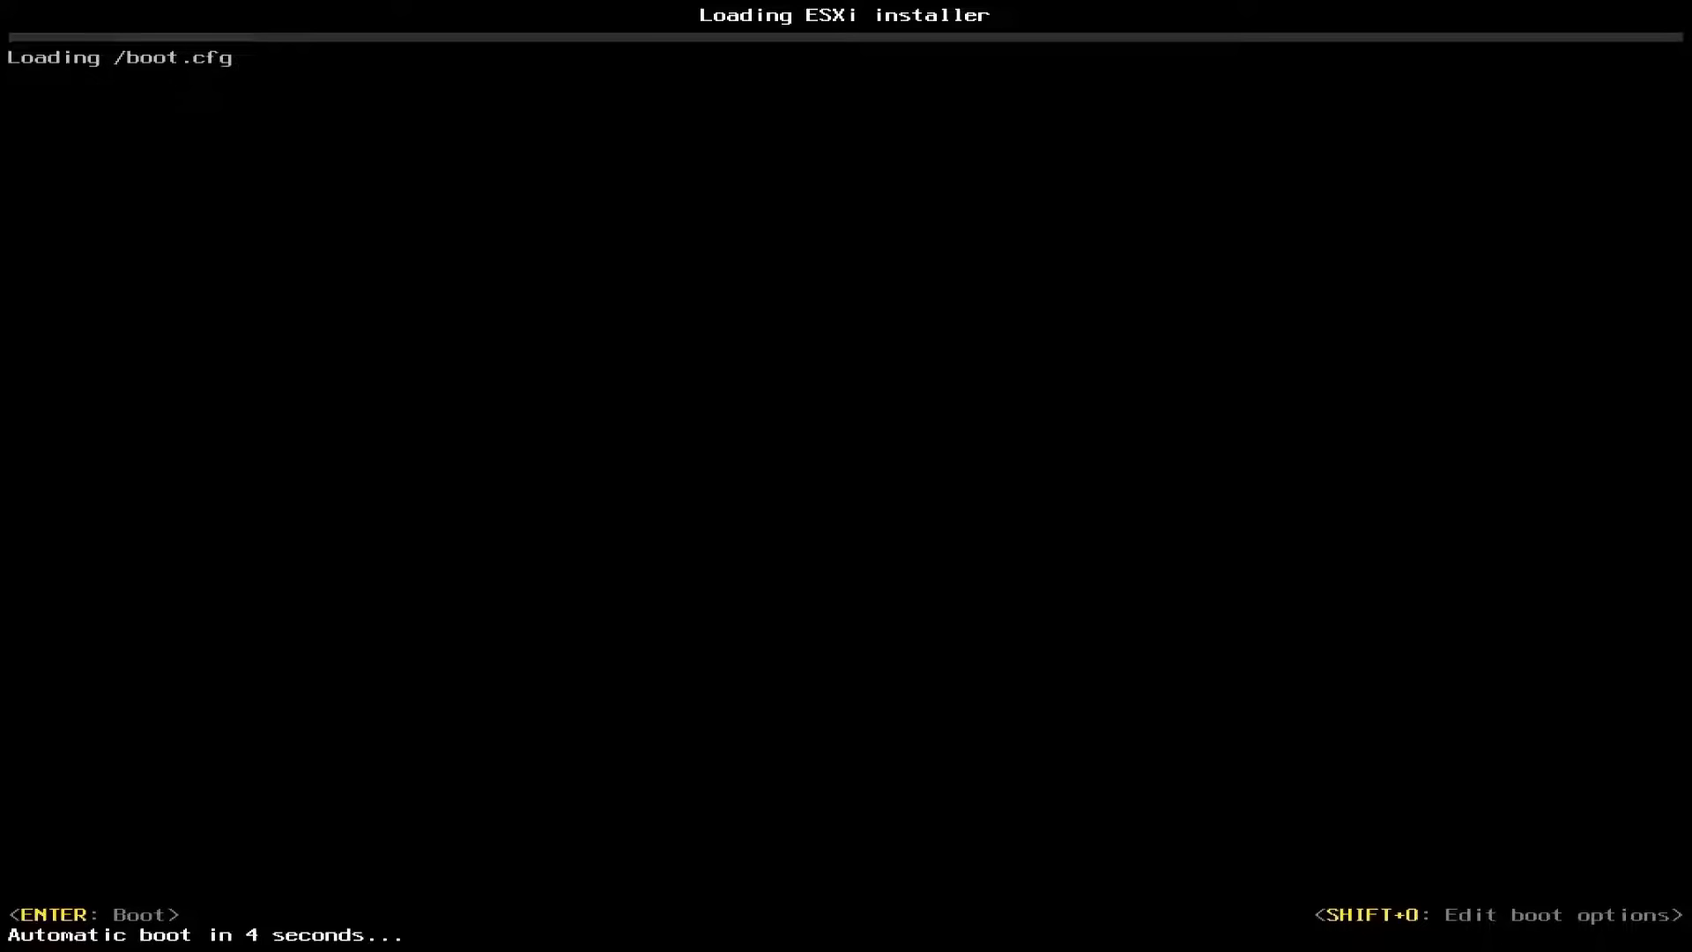
pyautogui.press('Return')
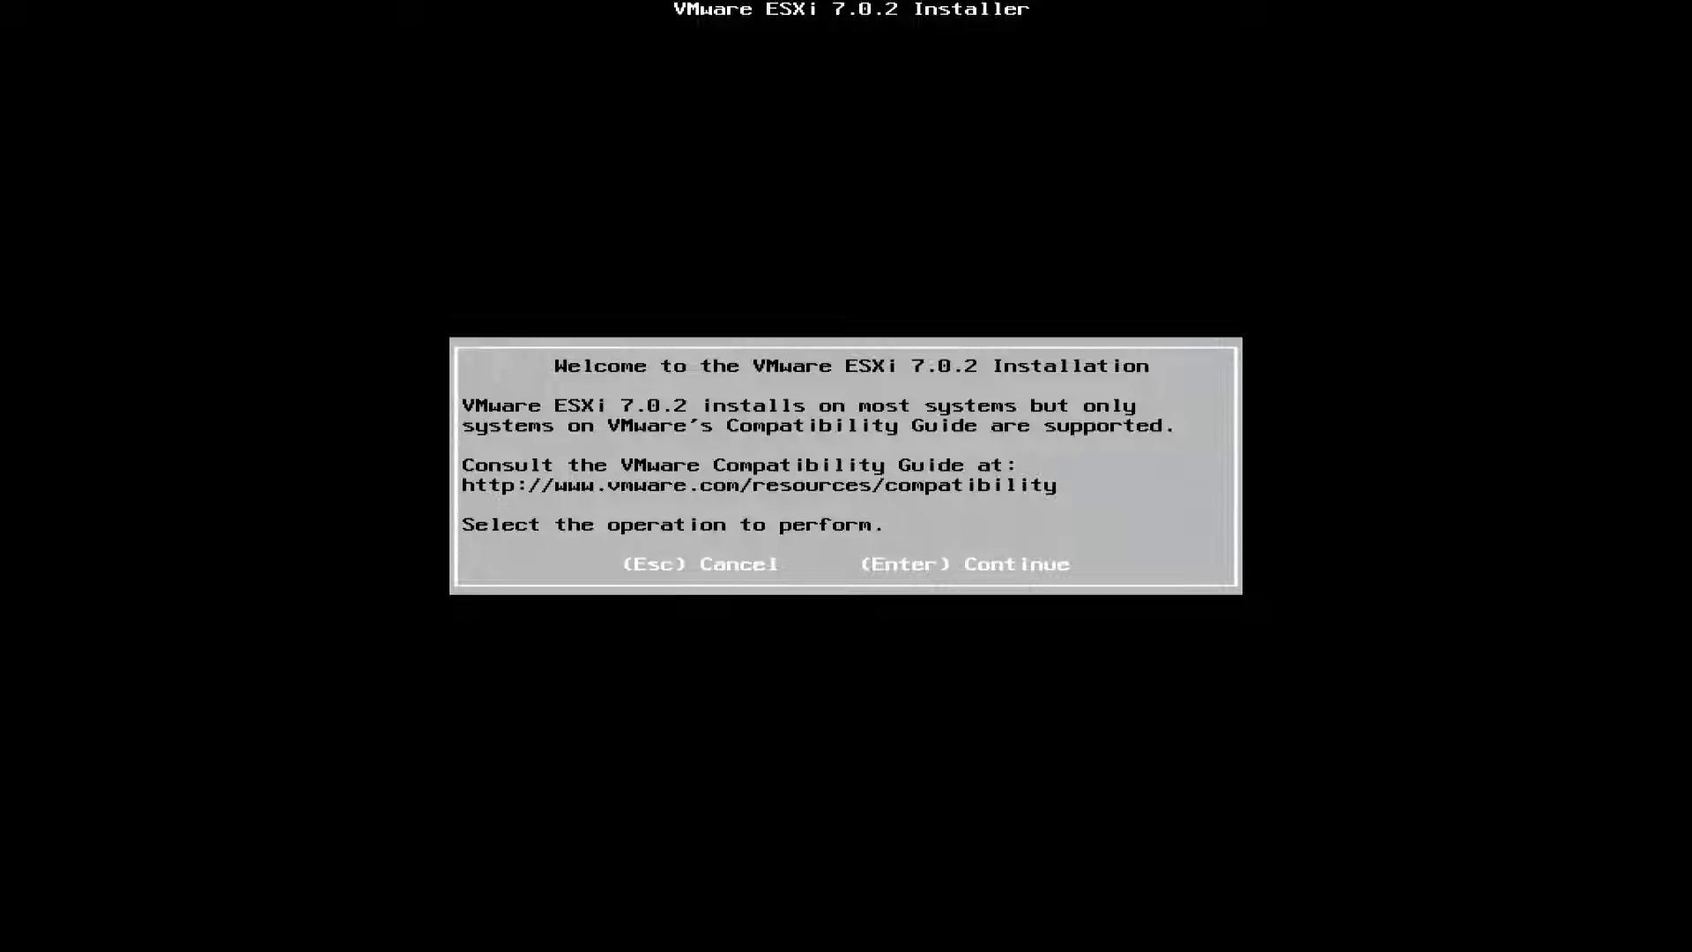
# Pass the welcome screen, accept the EULA, and select the 931.51 GiB WDC disk
pyautogui.press('Return')
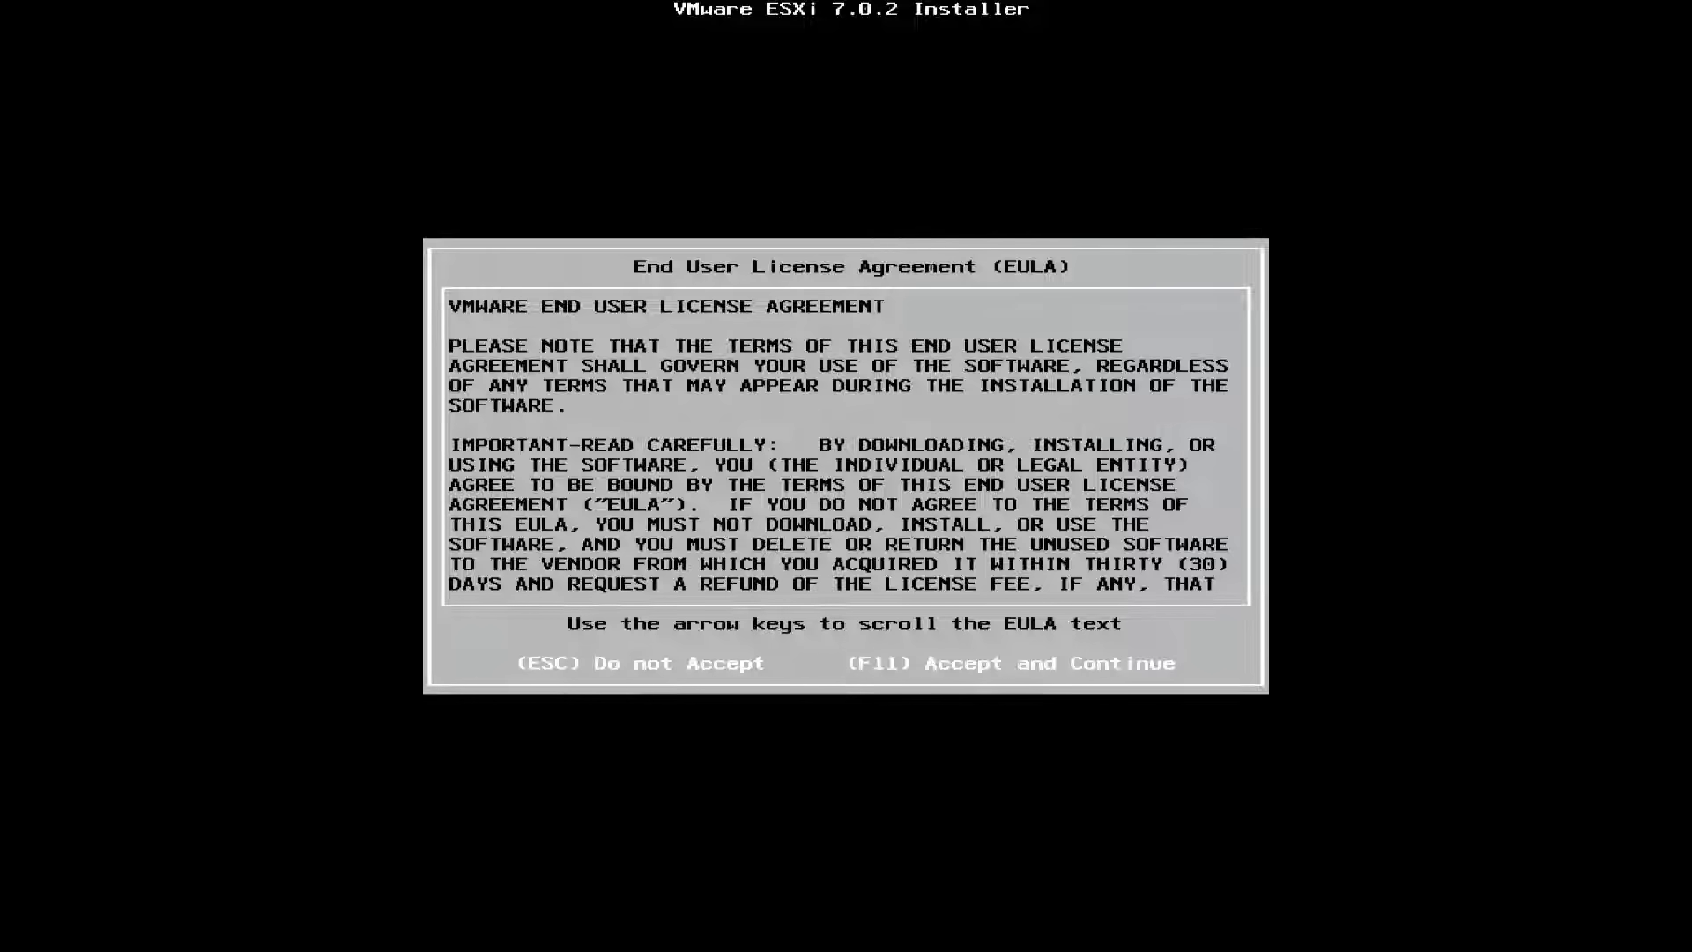
pyautogui.press('F11')
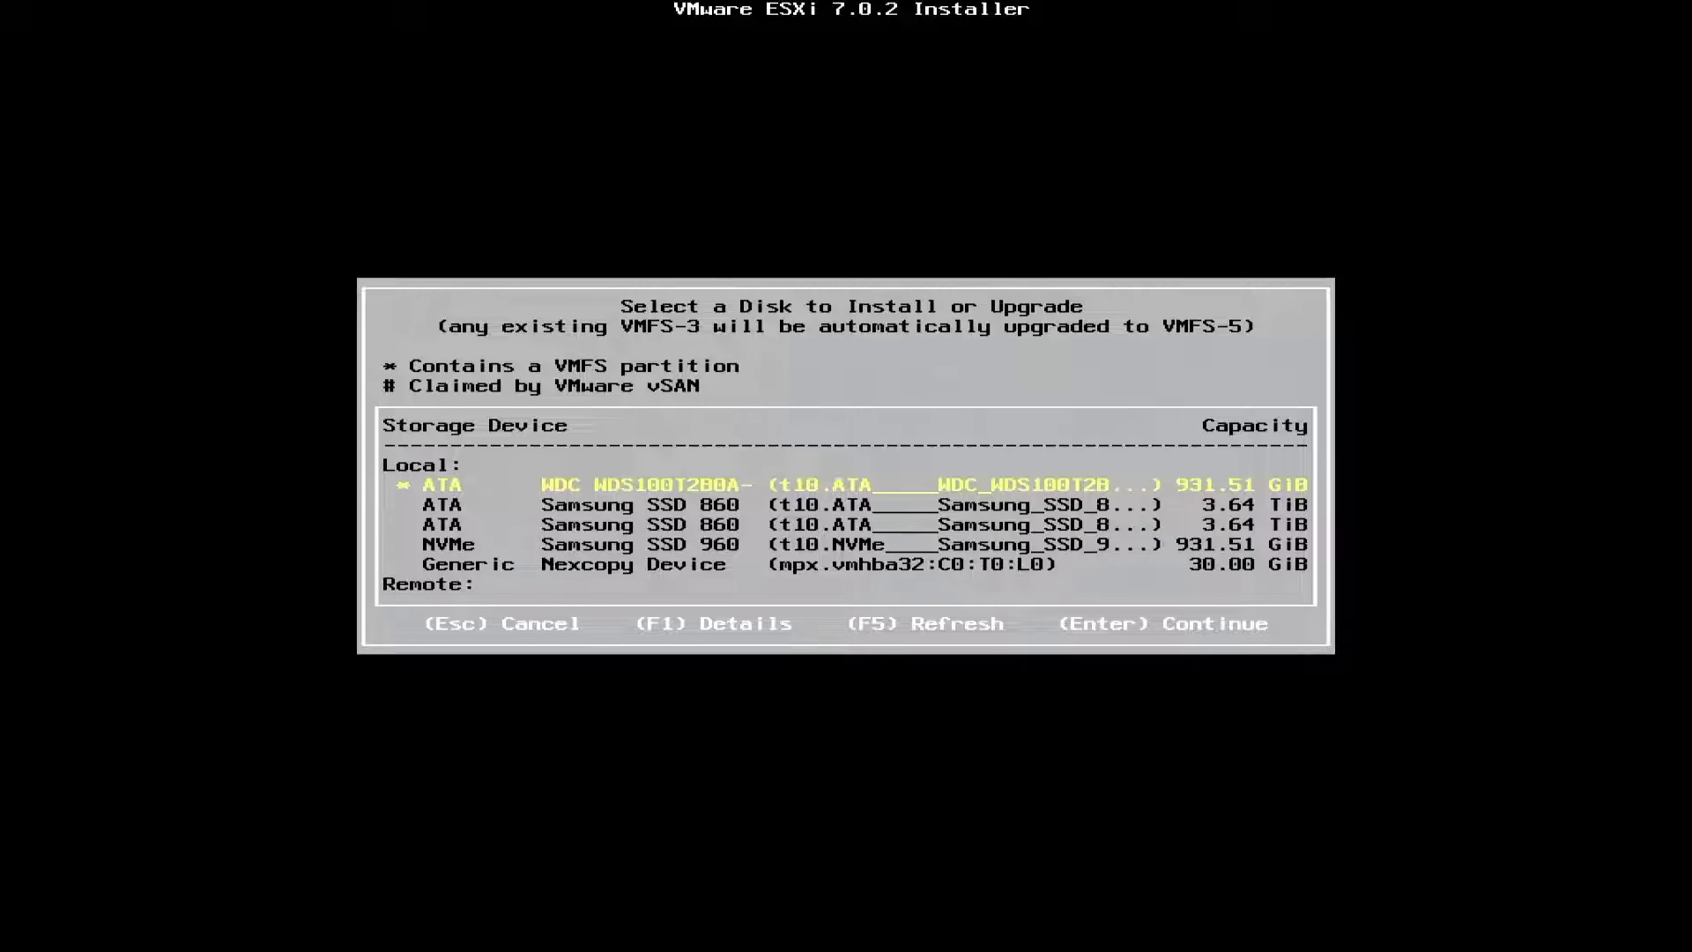
pyautogui.press('Return')
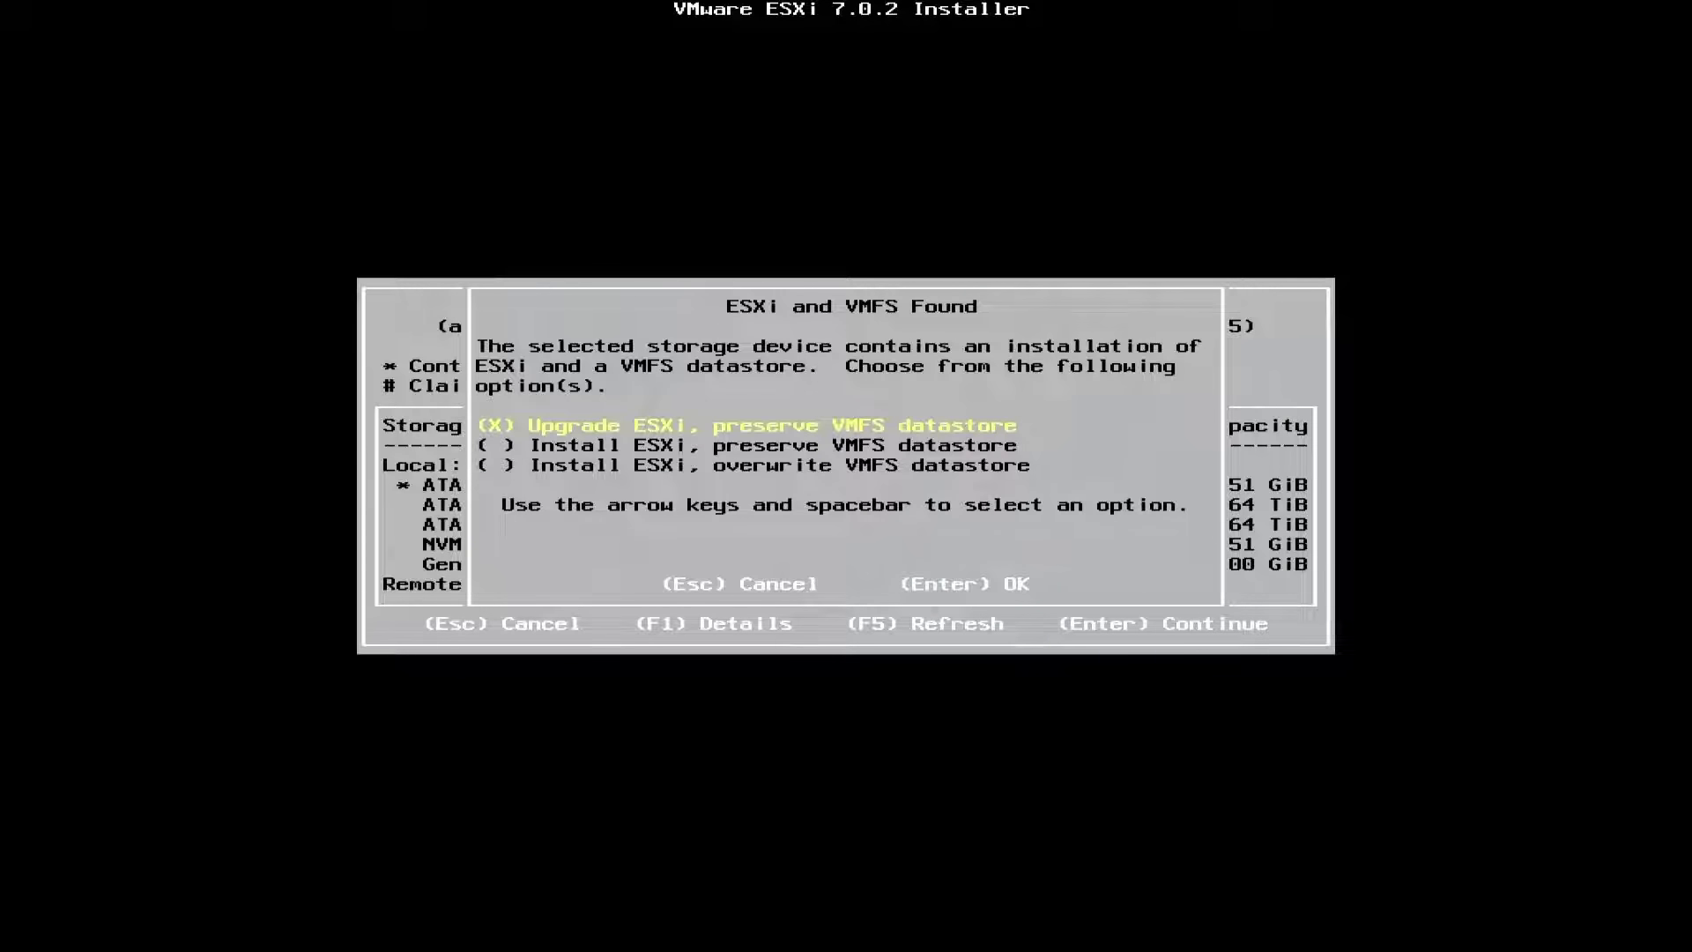
# Choose install overwriting the VMFS datastore, keep US Default keyboard, and enter and confirm the root password
pyautogui.press('Down')
pyautogui.press('Down')
pyautogui.press('space')
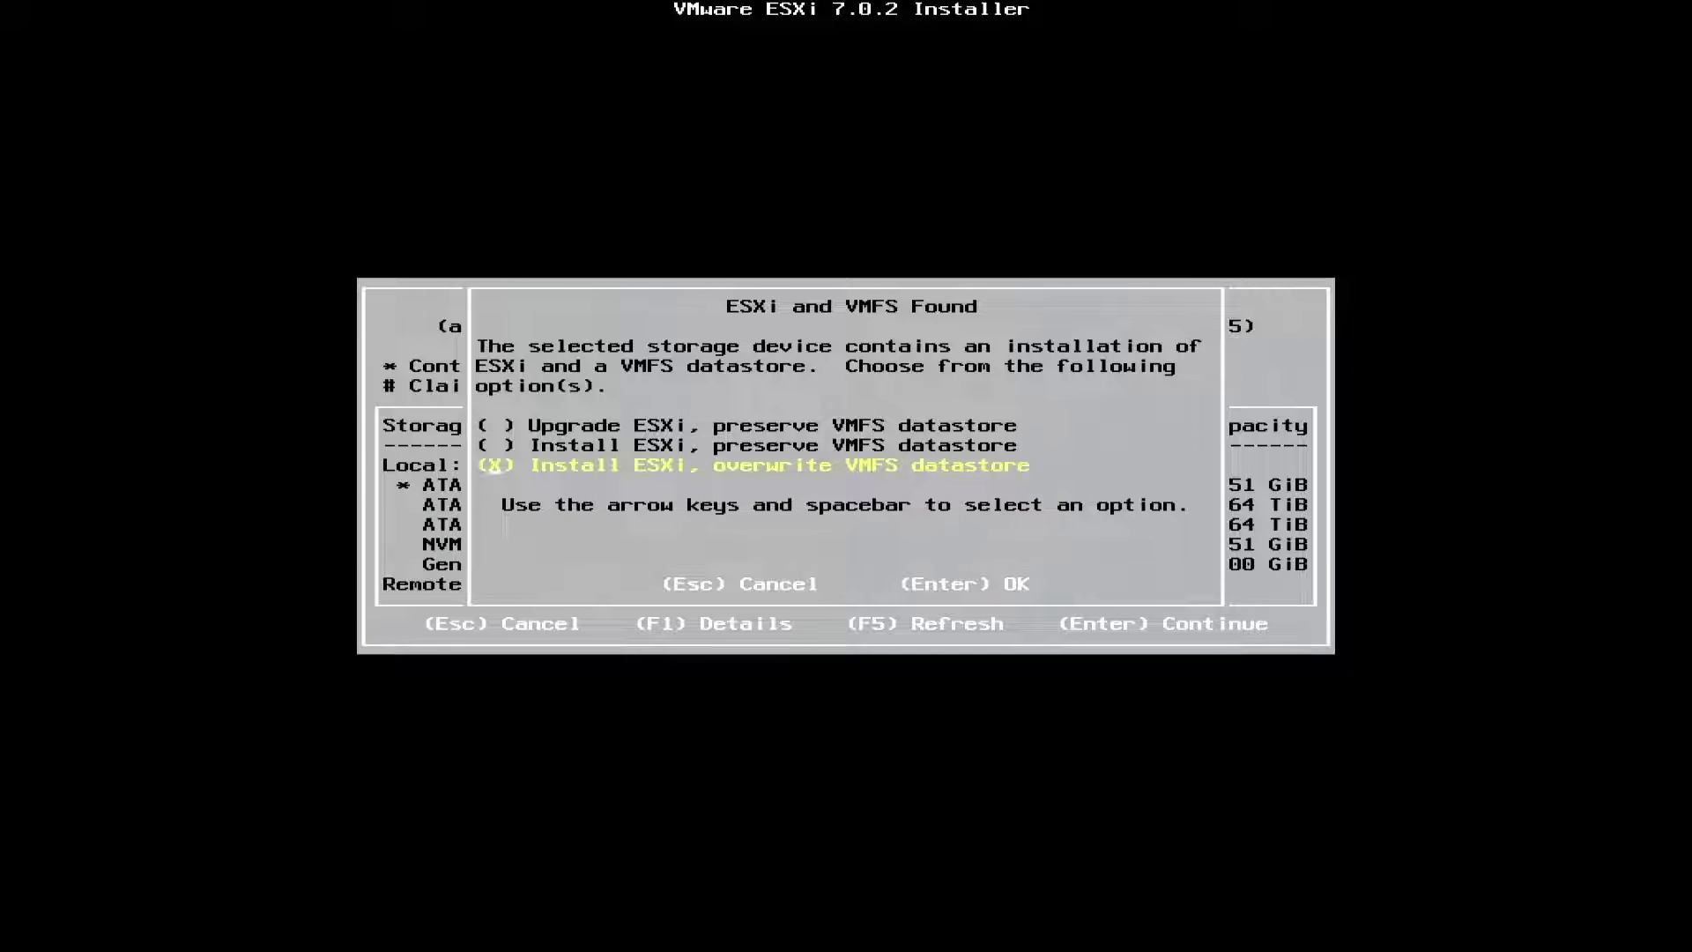
pyautogui.press('Return')
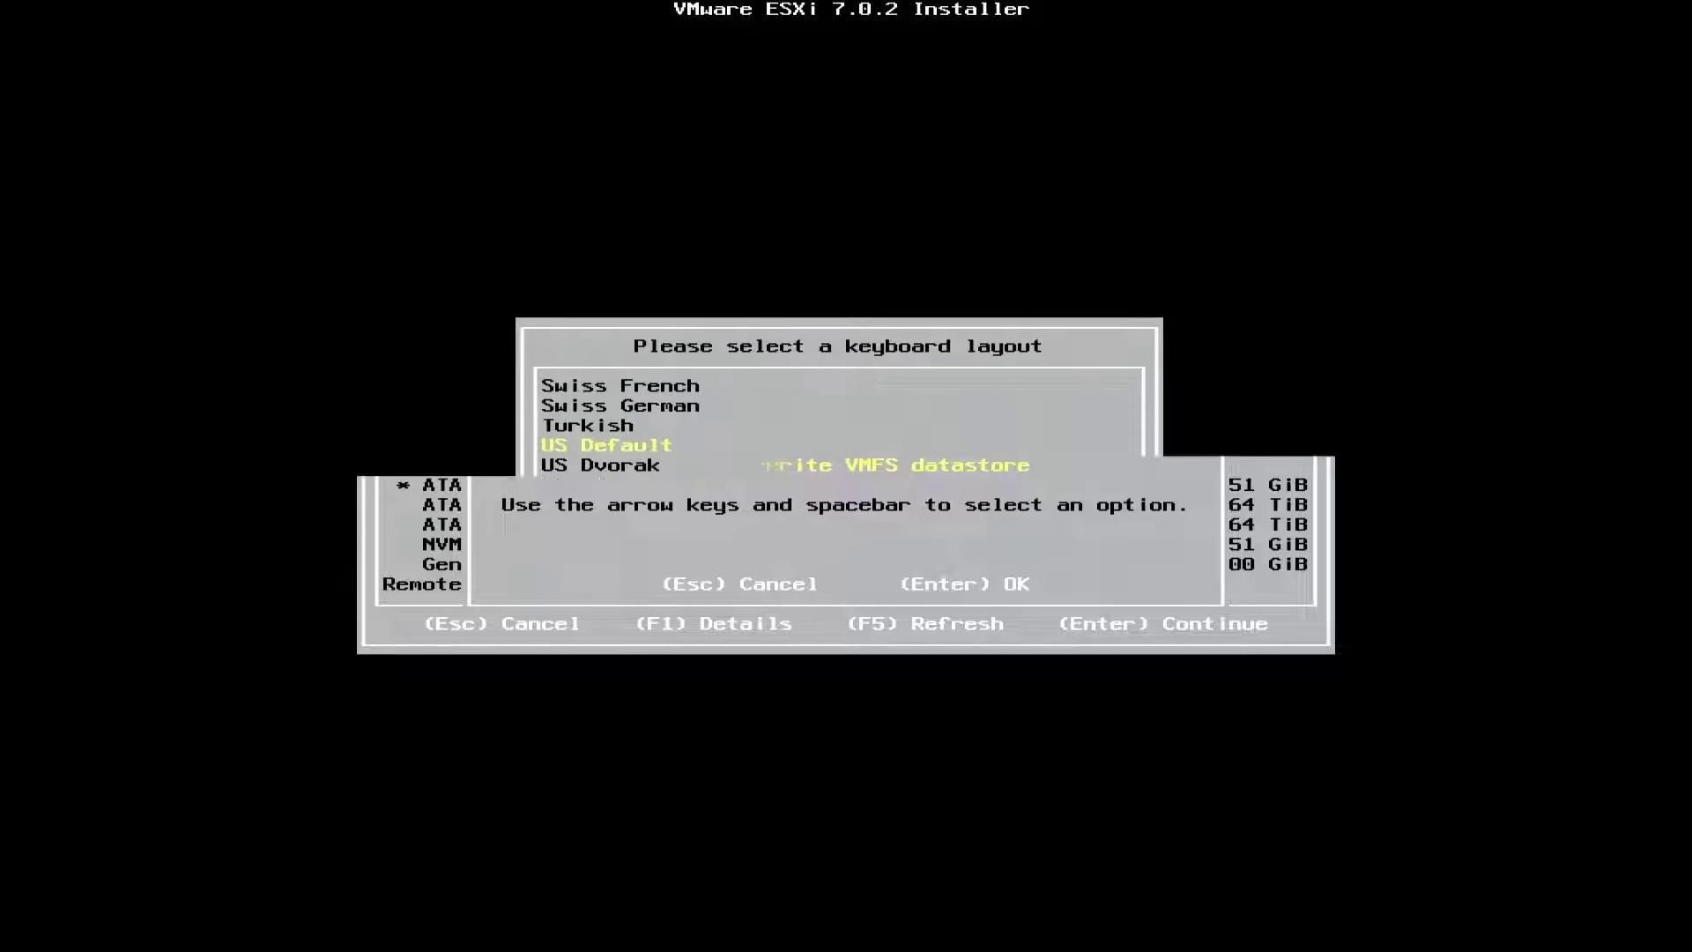
pyautogui.press('Return')
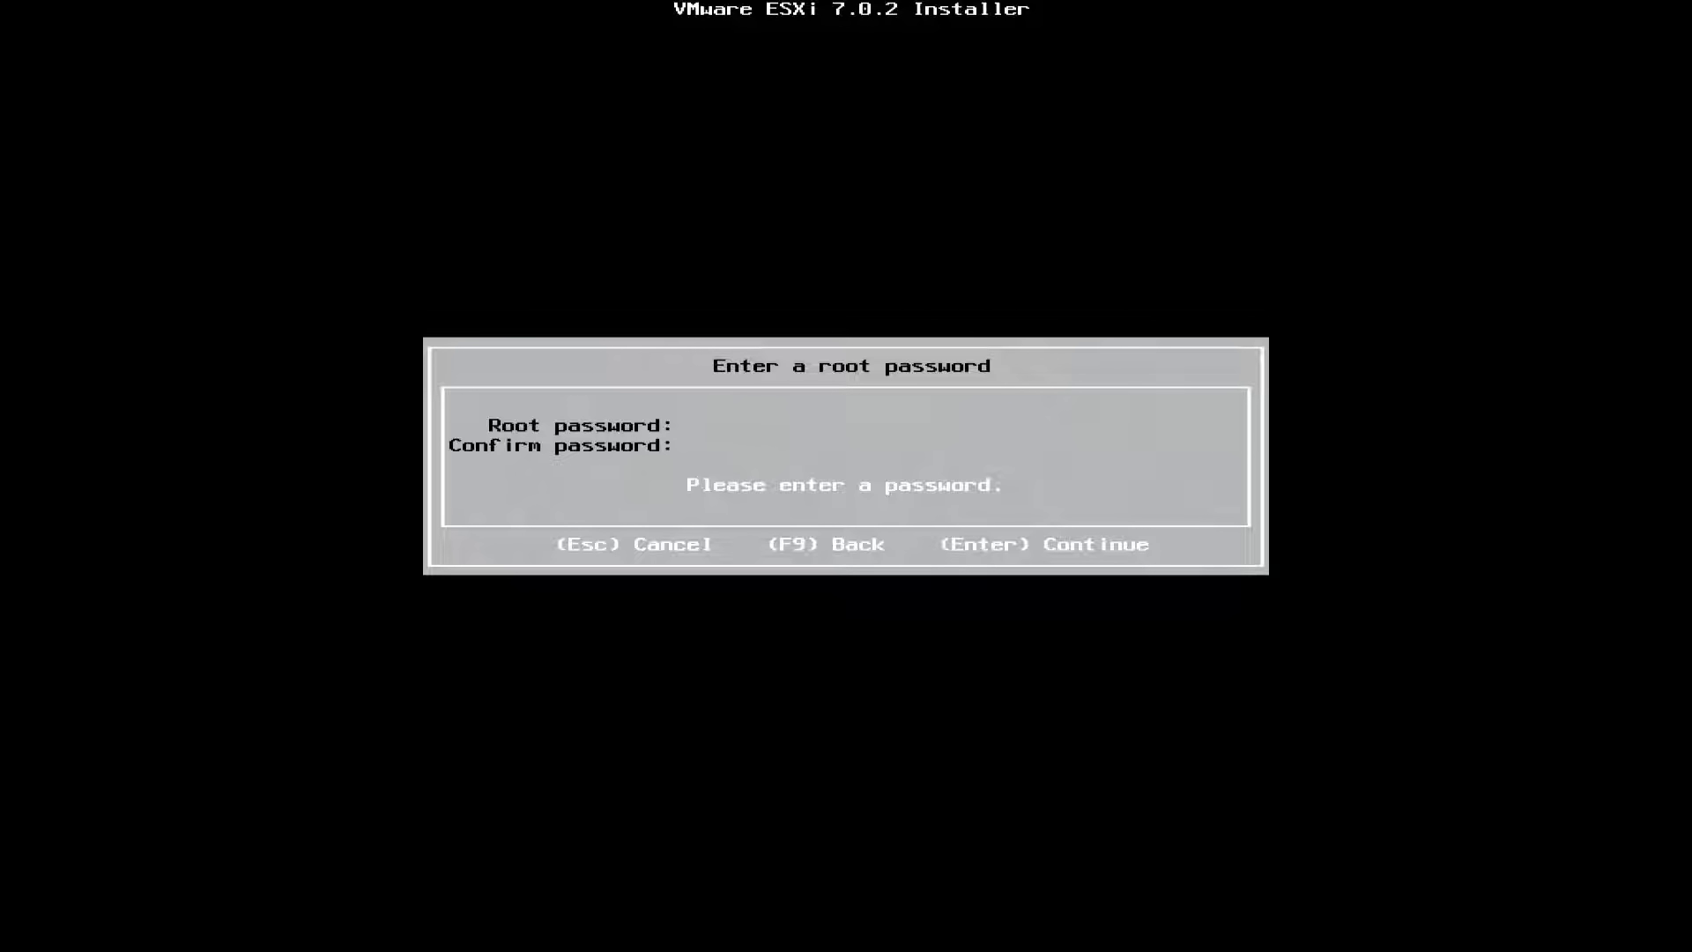
pyautogui.write('*******')
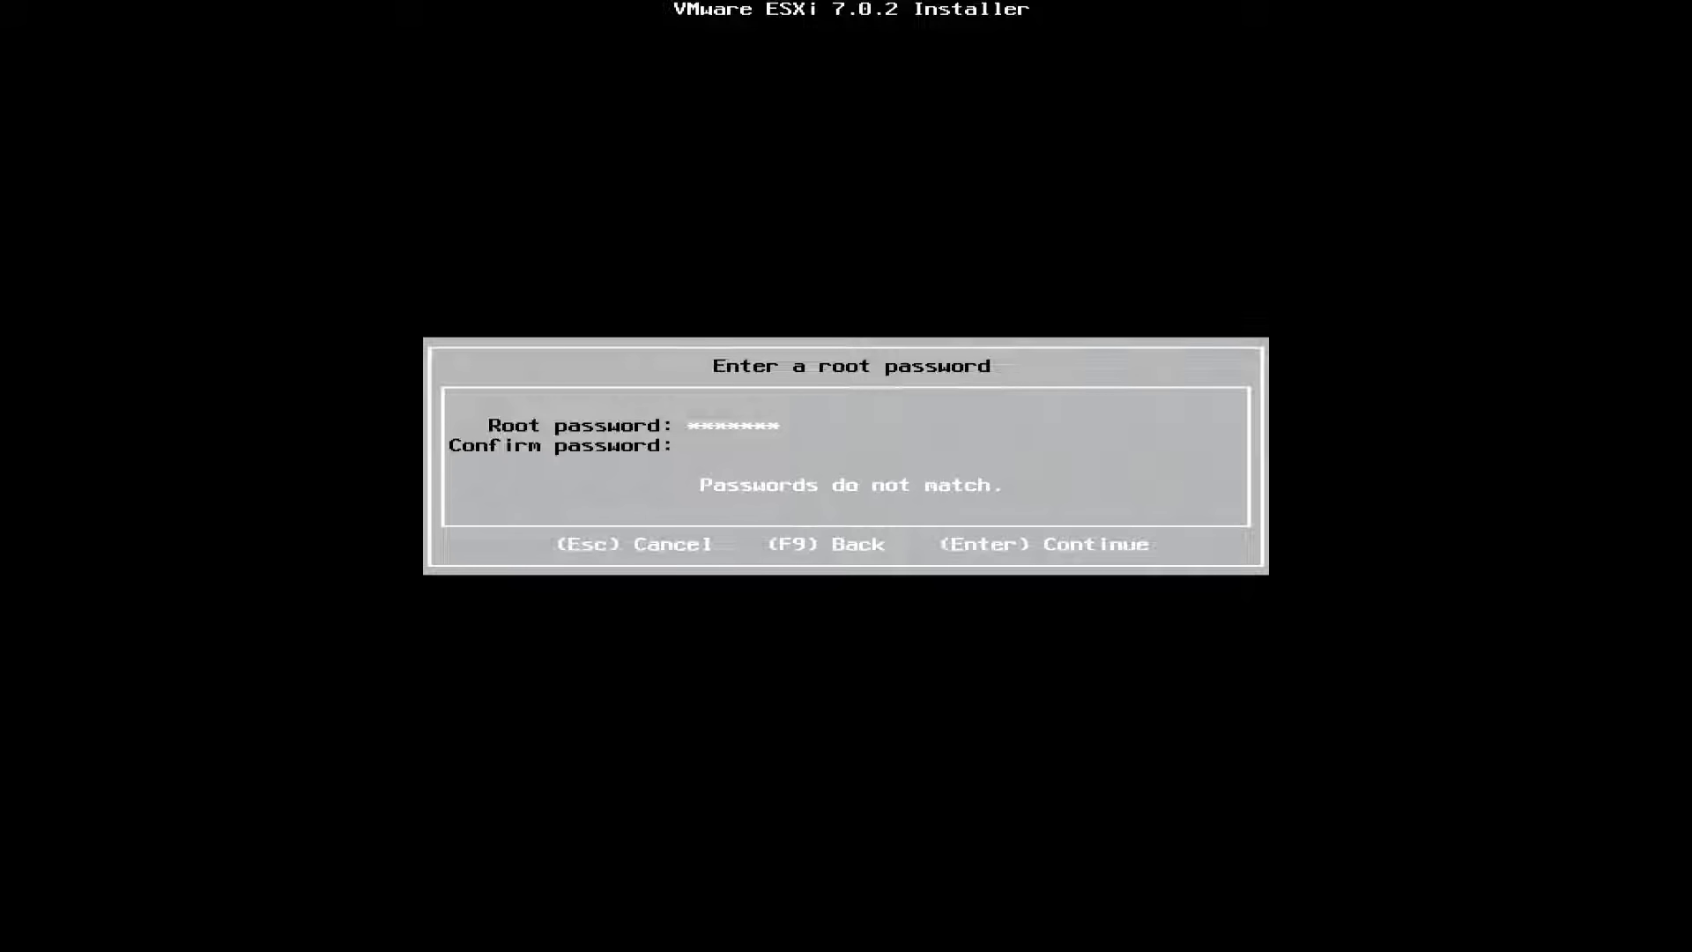
pyautogui.write('*****************')
pyautogui.press('Return')
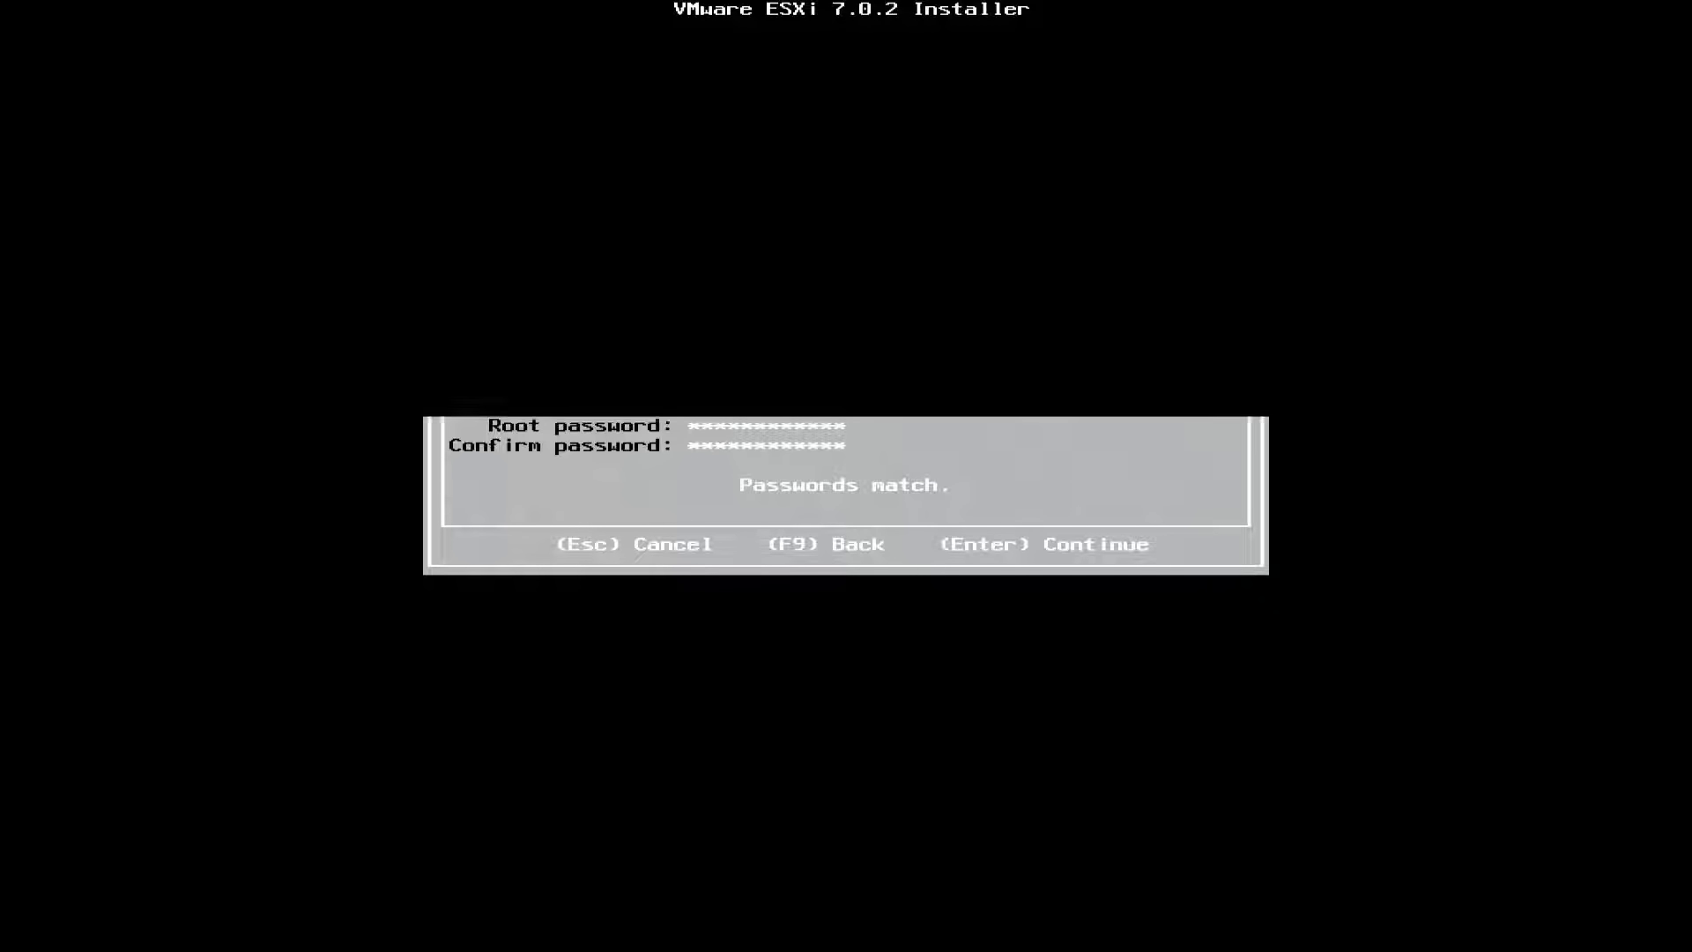
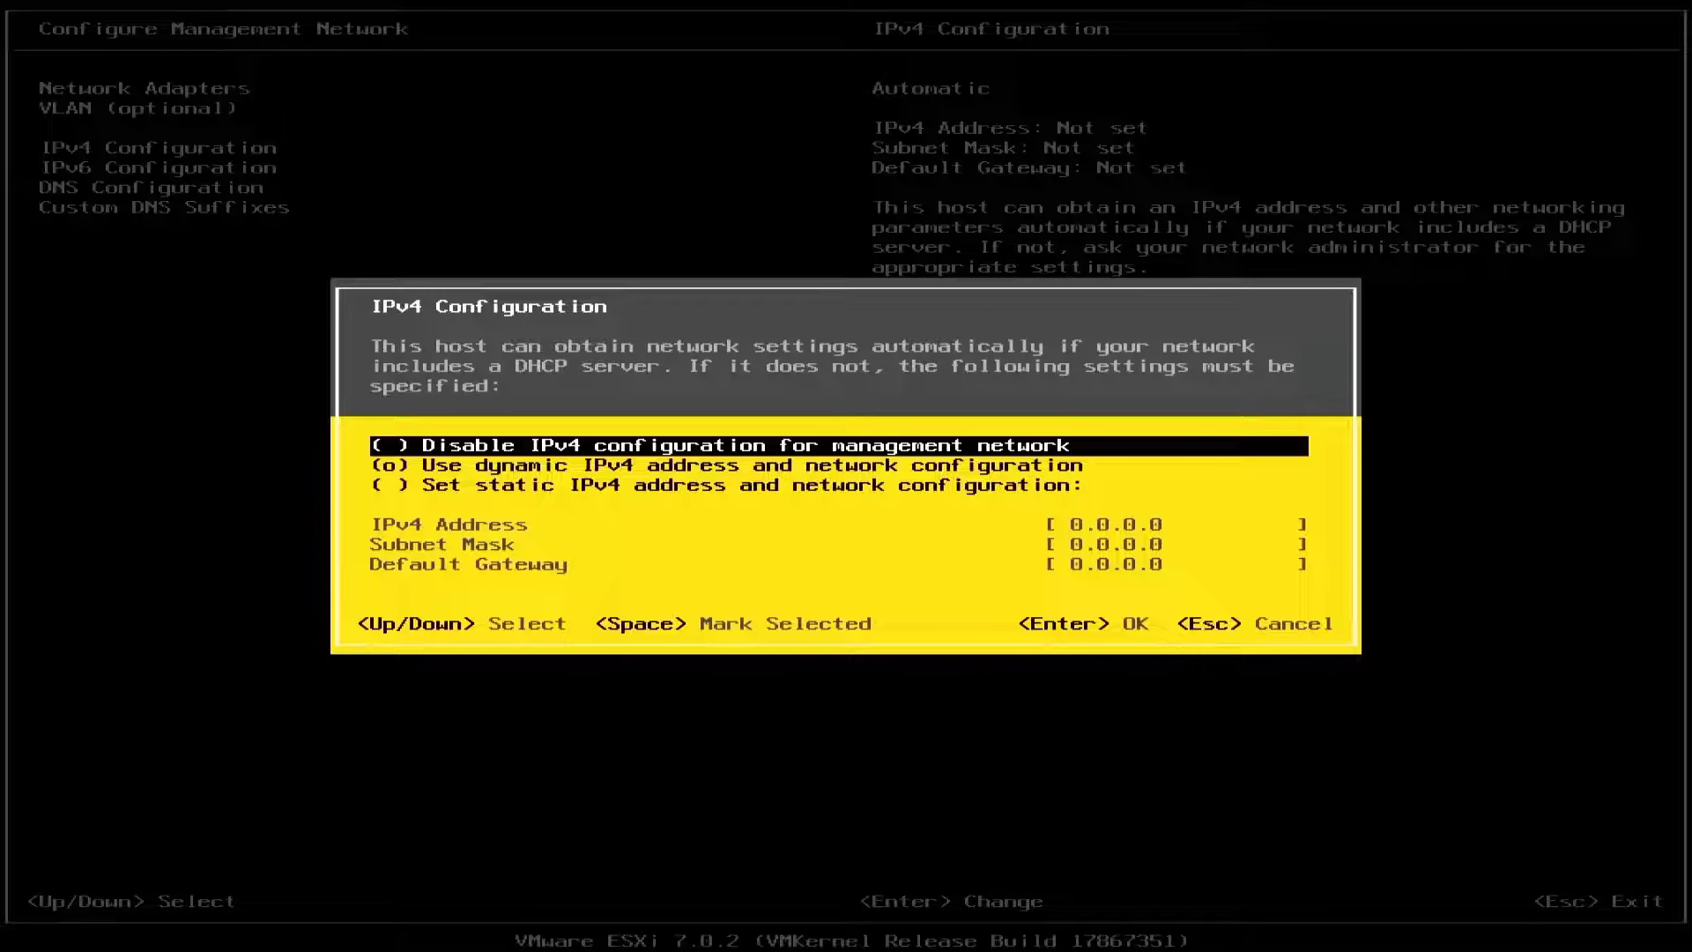
# Switch to static IPv4: address 192.168.0.101, mask 255.255.255.0, gateway on the 192.168.0 network
pyautogui.press('Down')
pyautogui.press('Down')
pyautogui.press('space')
pyautogui.press('Down')
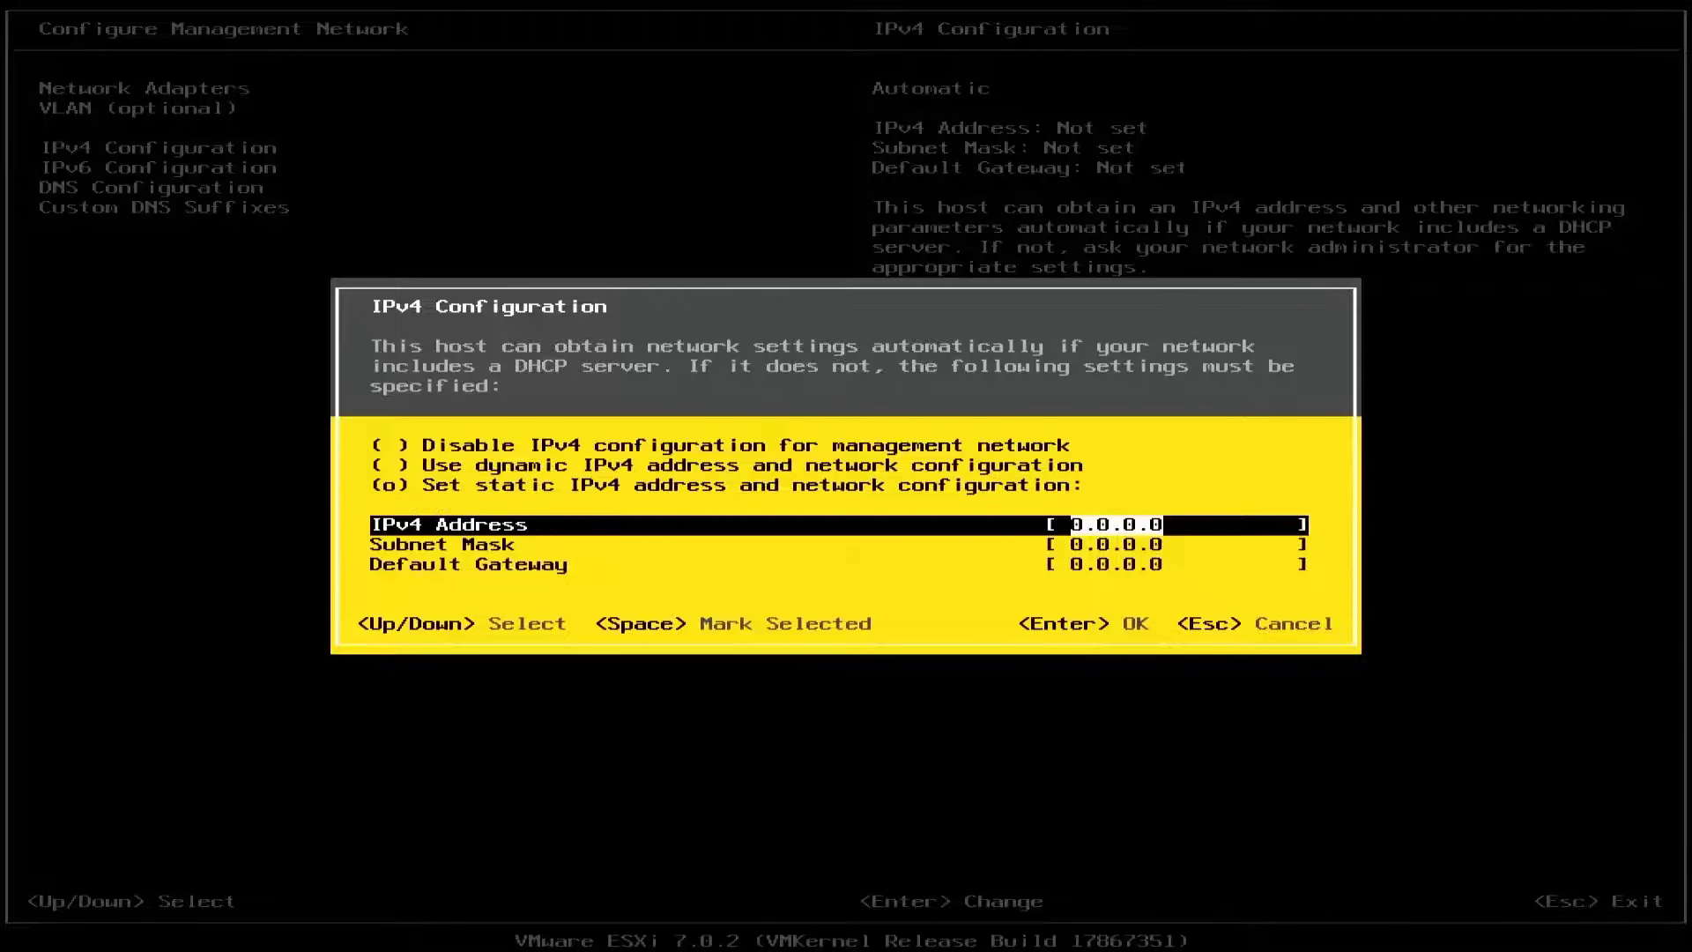
pyautogui.write('192.168')
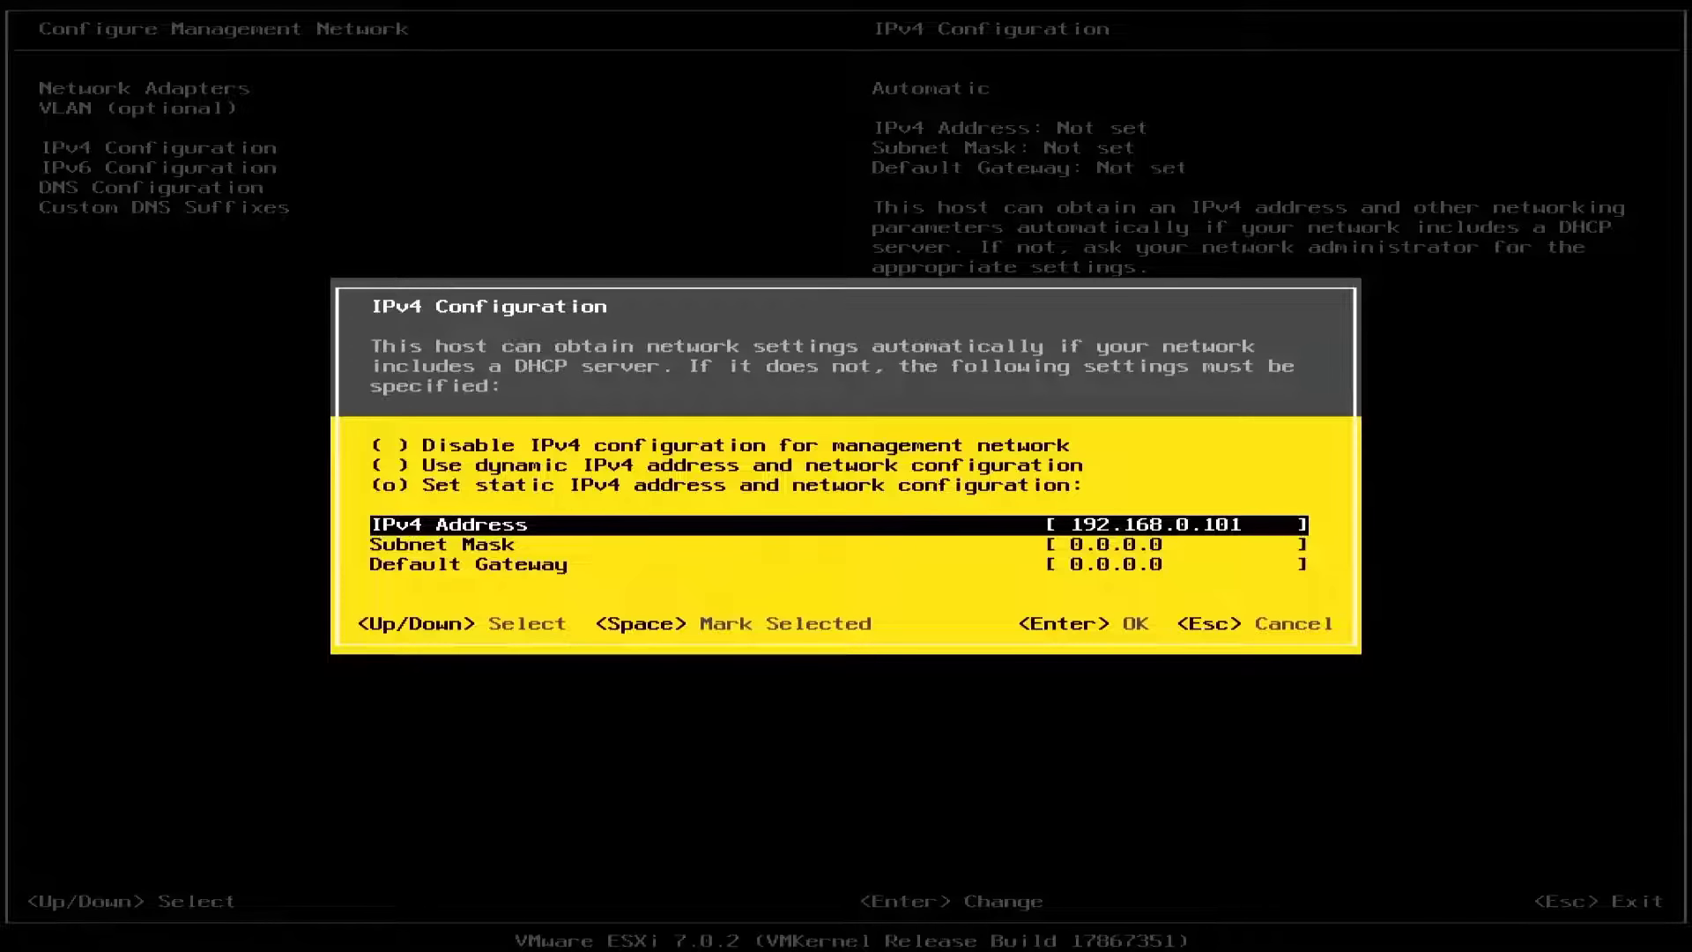
pyautogui.press('Down')
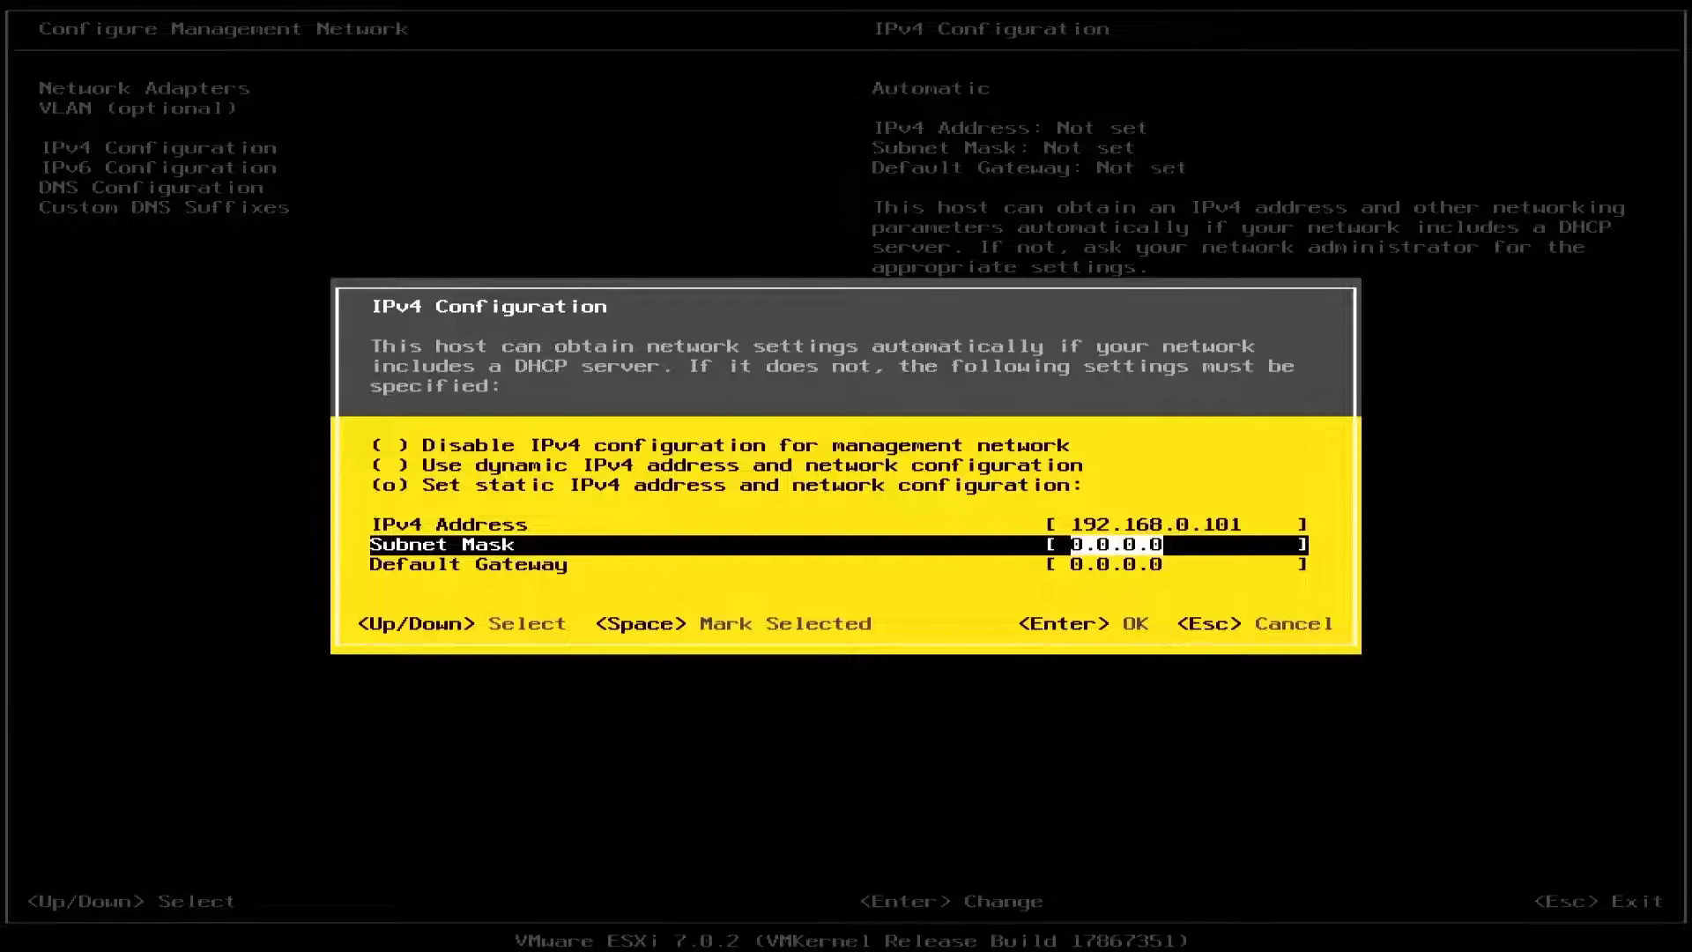
pyautogui.write('255.255.255.')
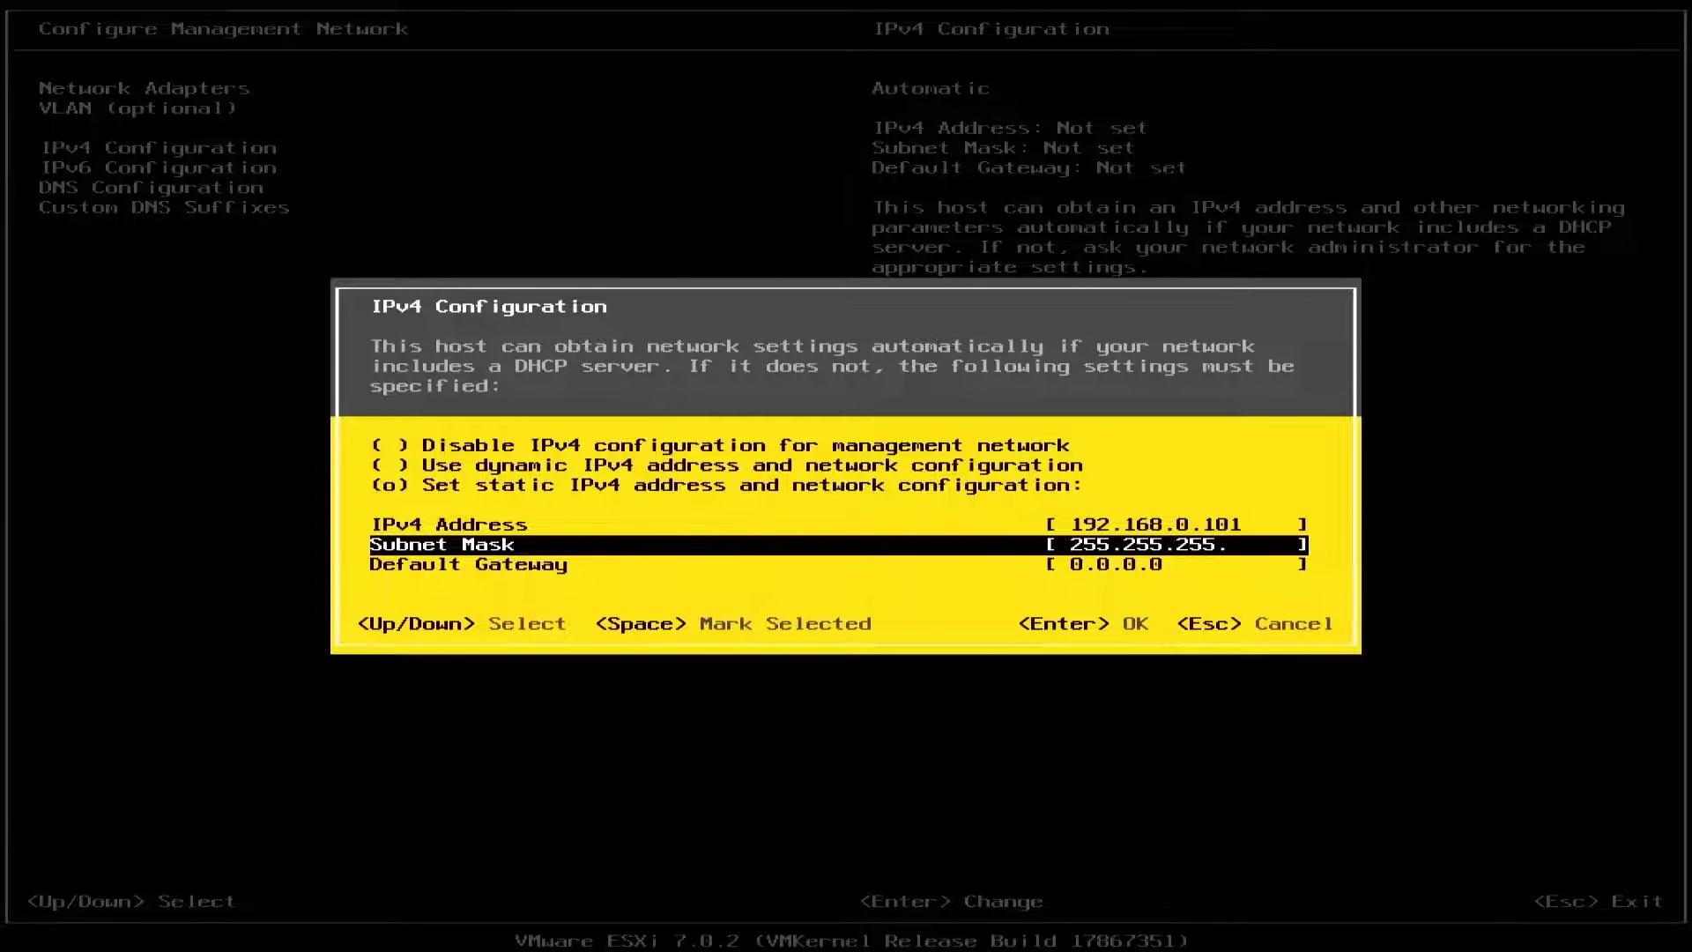
pyautogui.write('0')
pyautogui.press('Down')
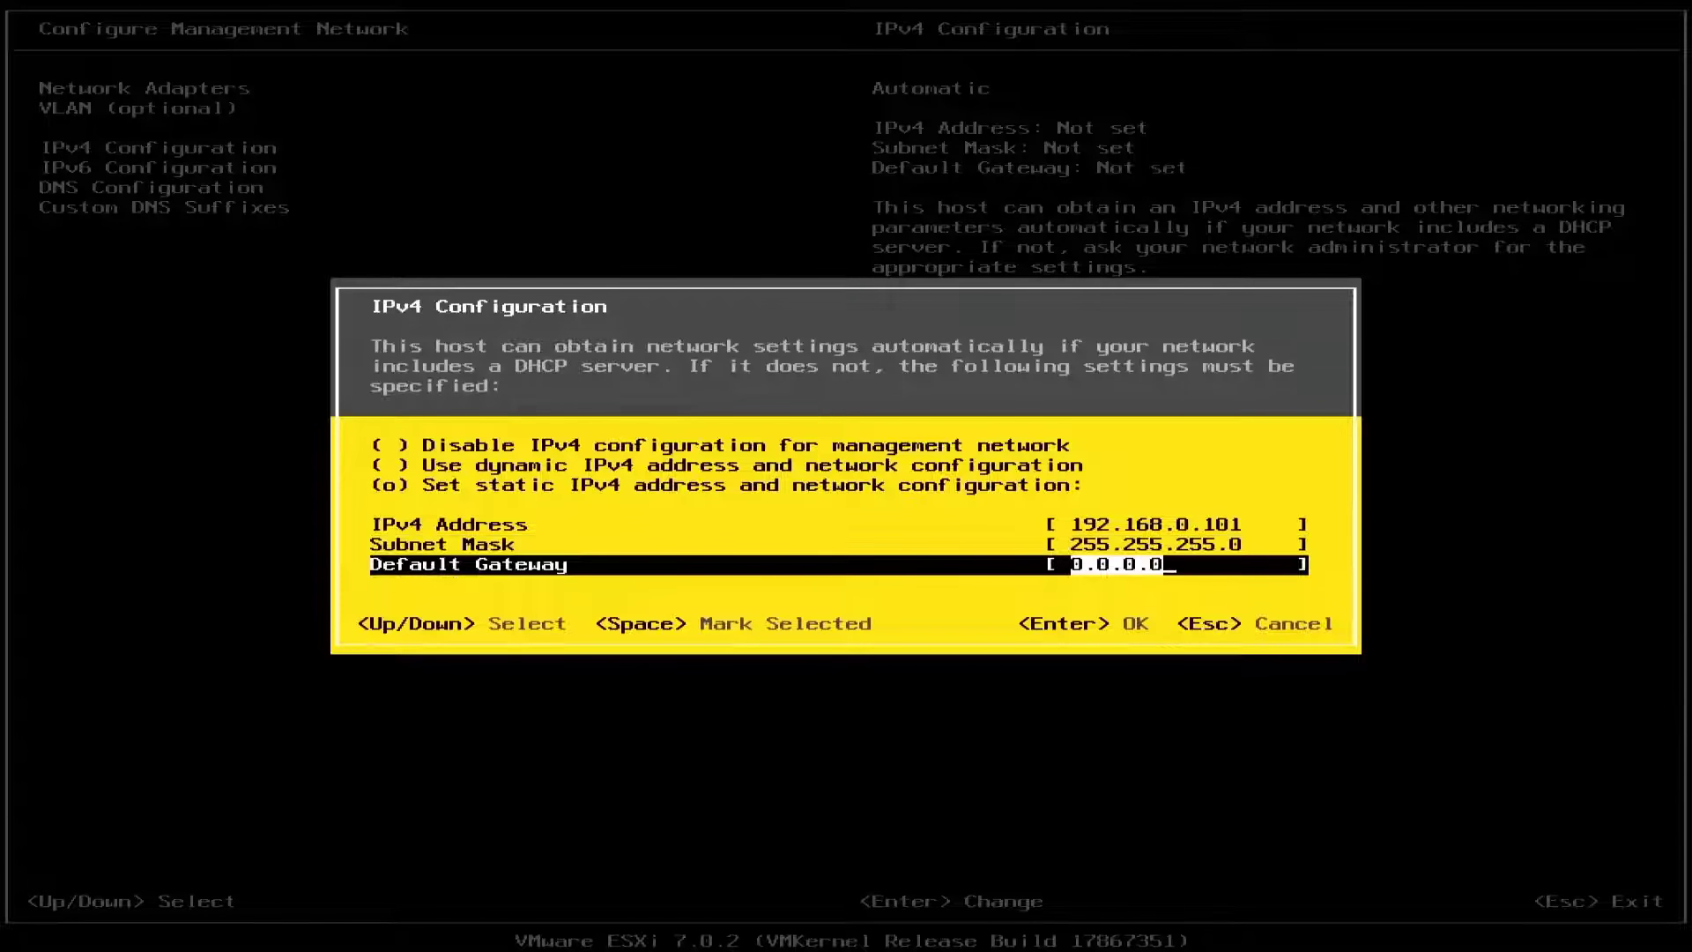
pyautogui.write('192.168.0.1')
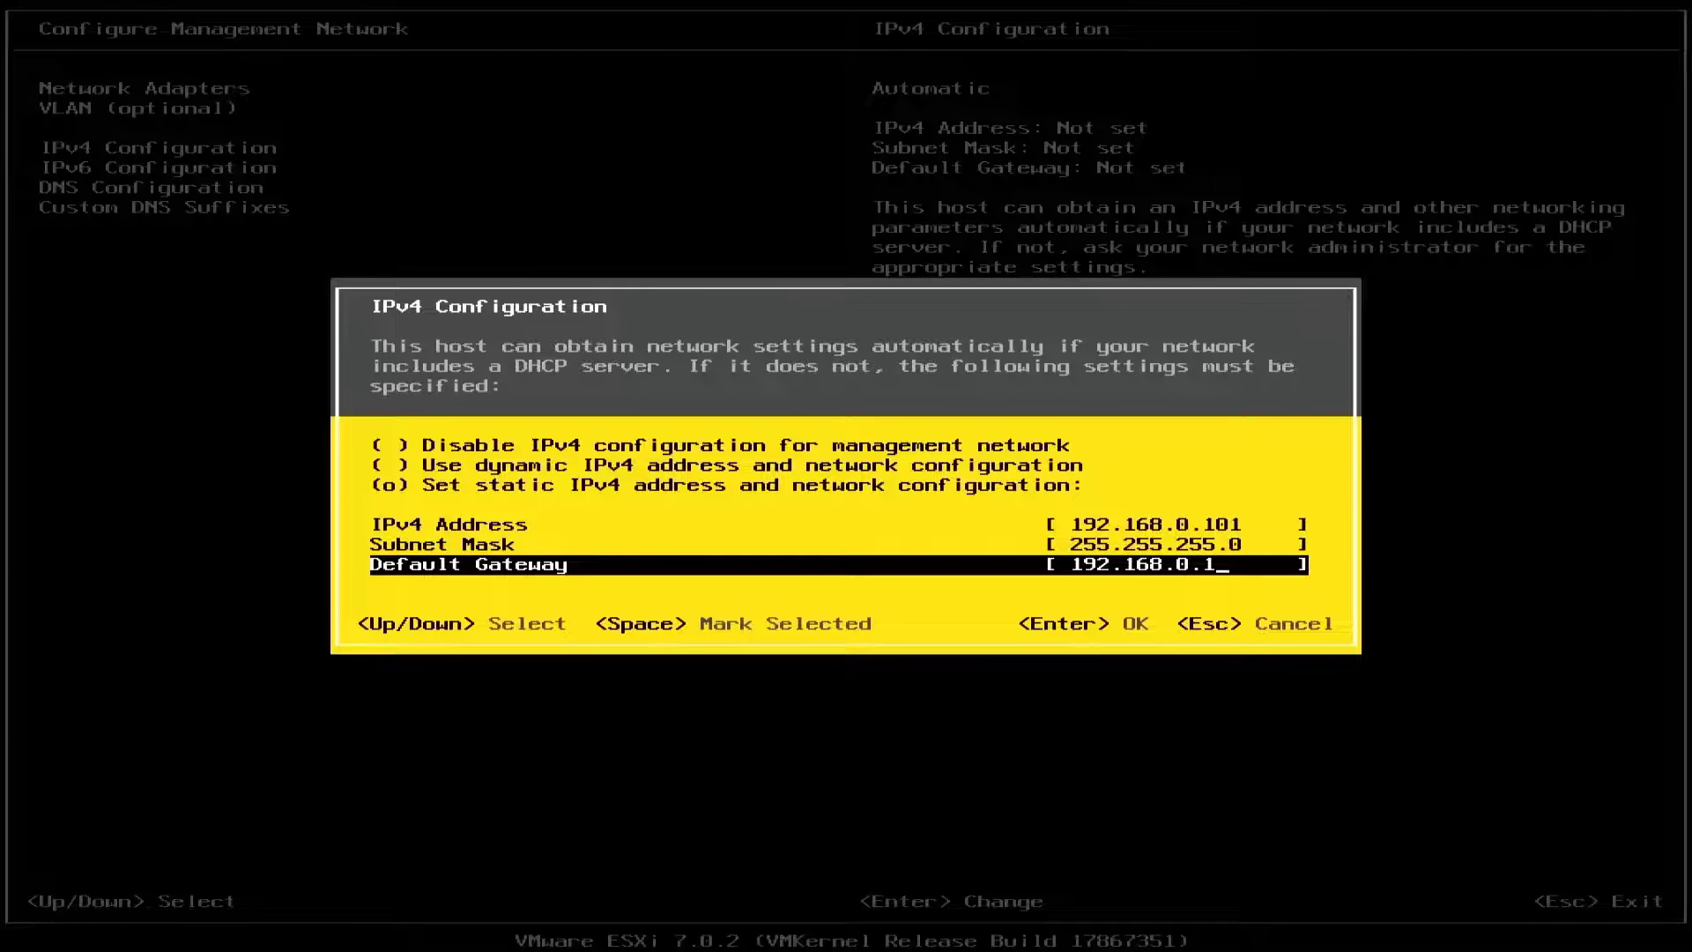
pyautogui.press('Return')
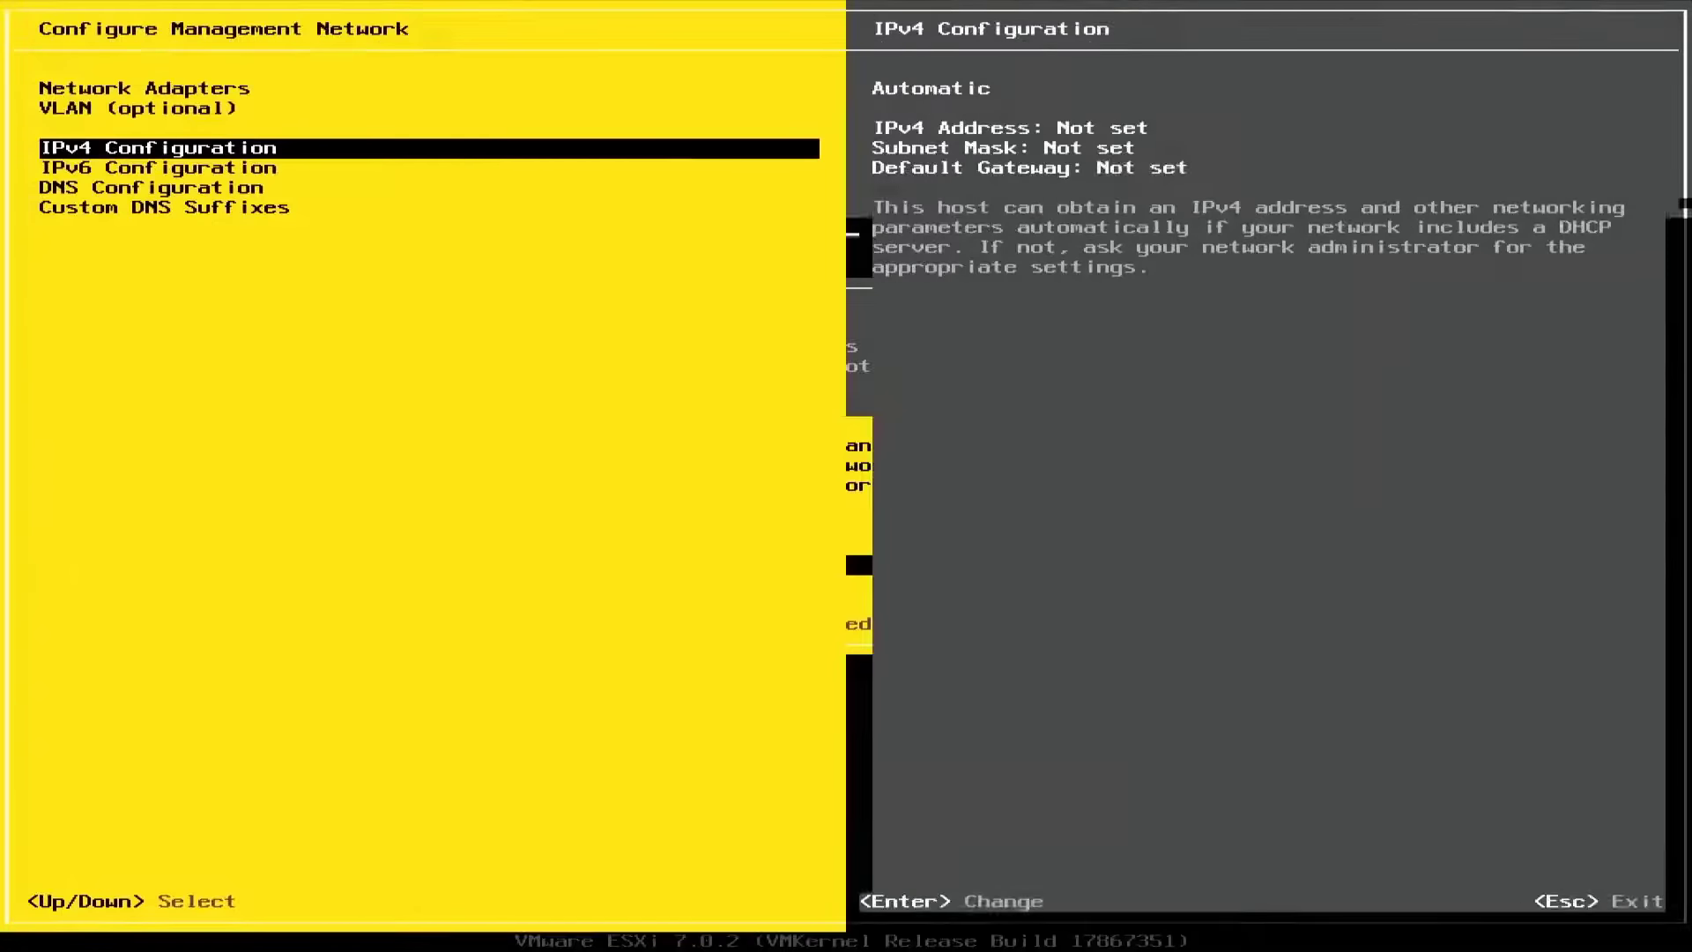
# Disable IPv6 on the management network
pyautogui.press('Down')
pyautogui.press('Return')
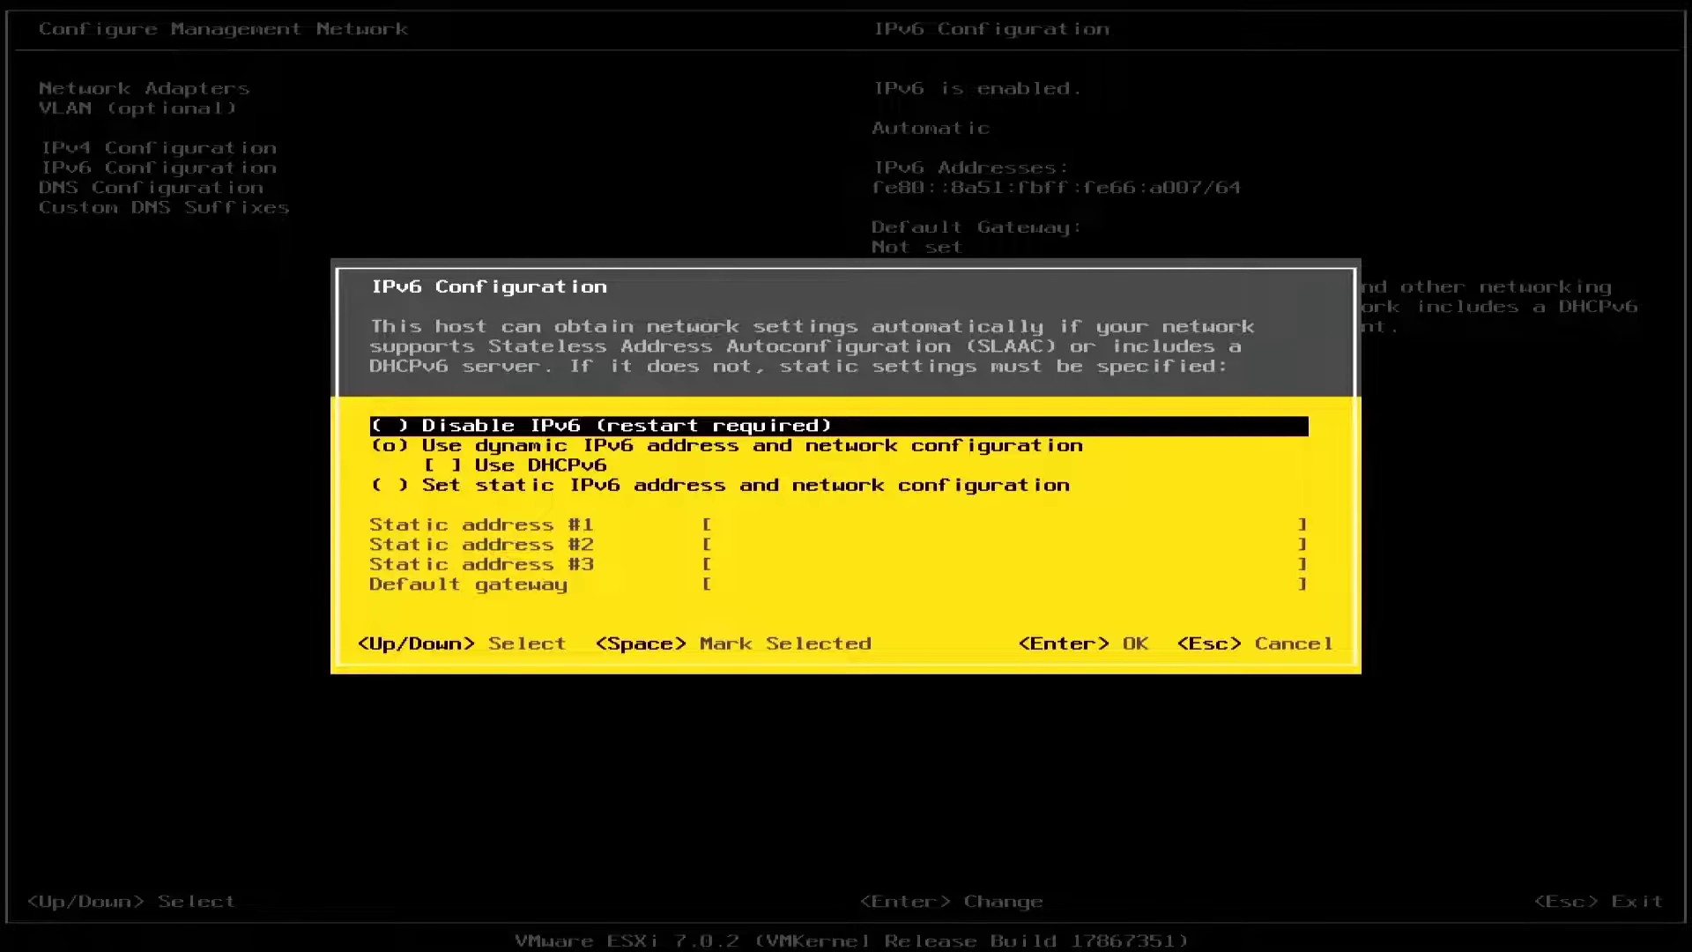
pyautogui.press('space')
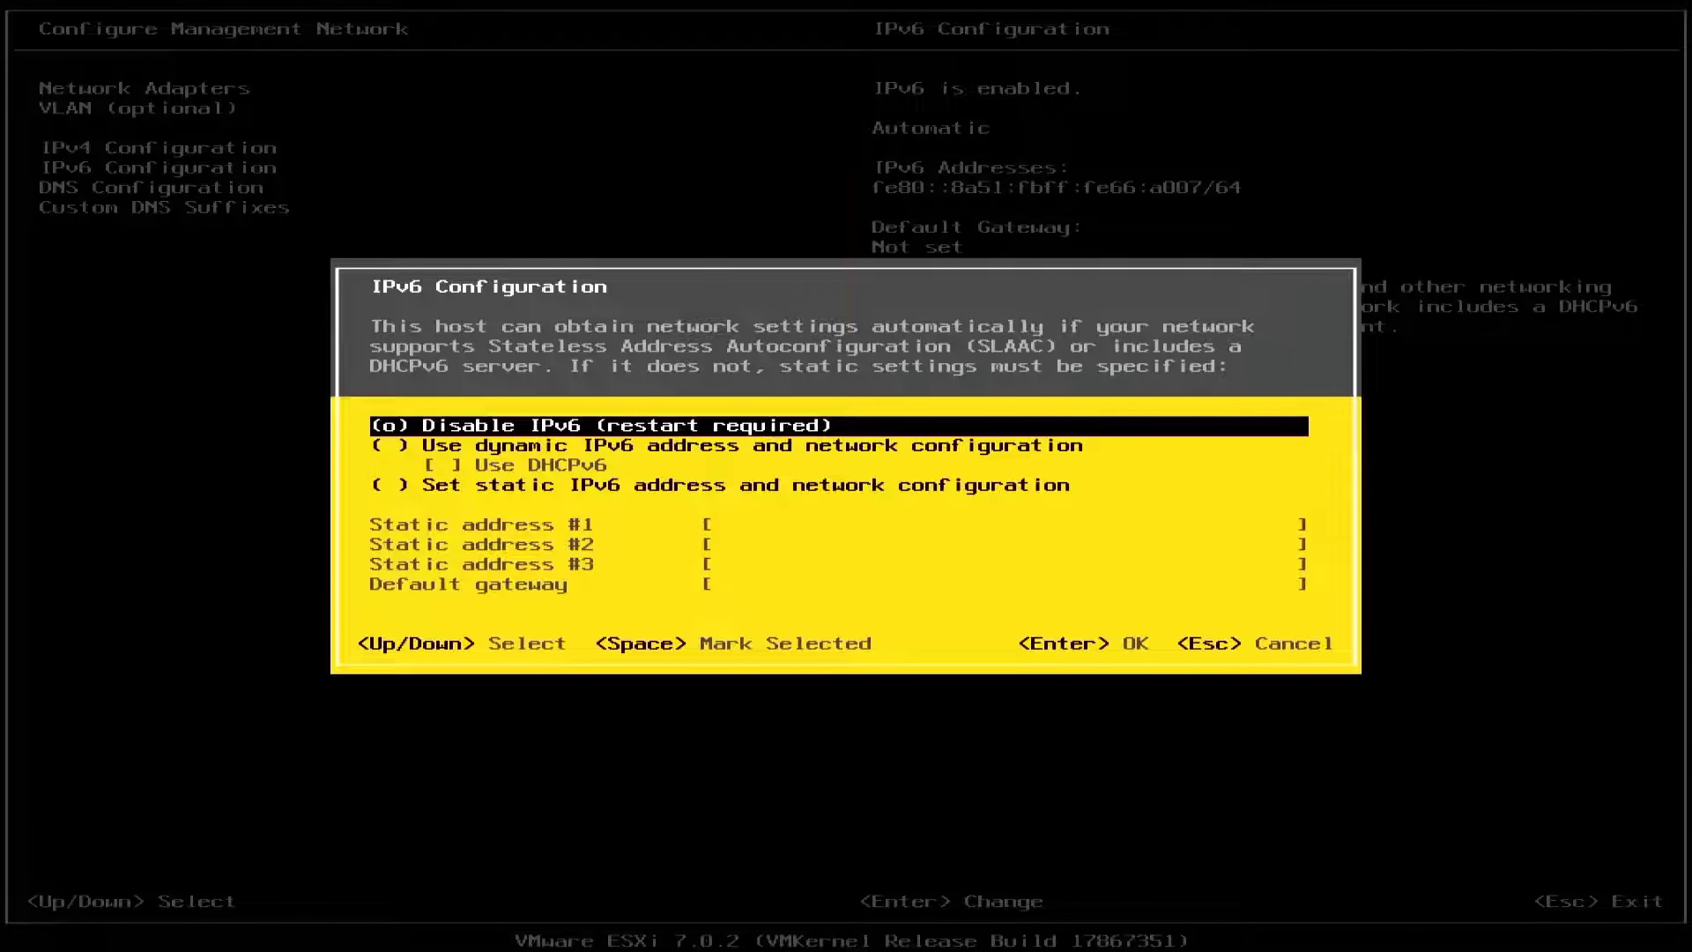
pyautogui.press('Return')
# Review the DNS settings, then exit and apply the network changes to the host
pyautogui.press('Down')
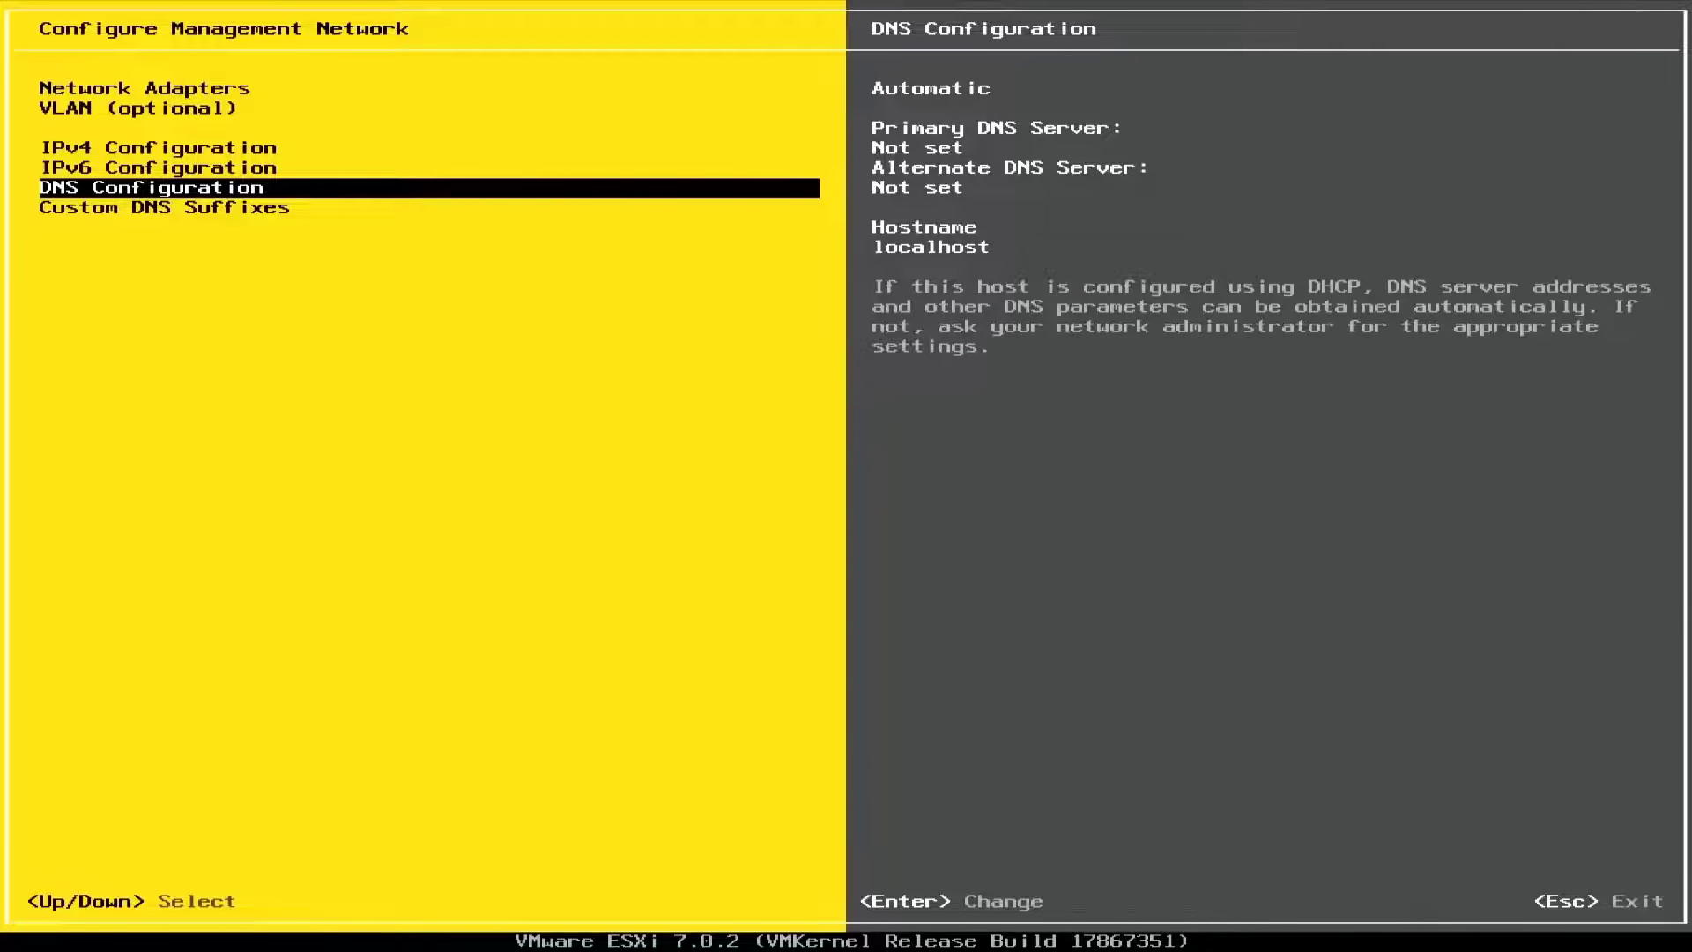
pyautogui.press('Down')
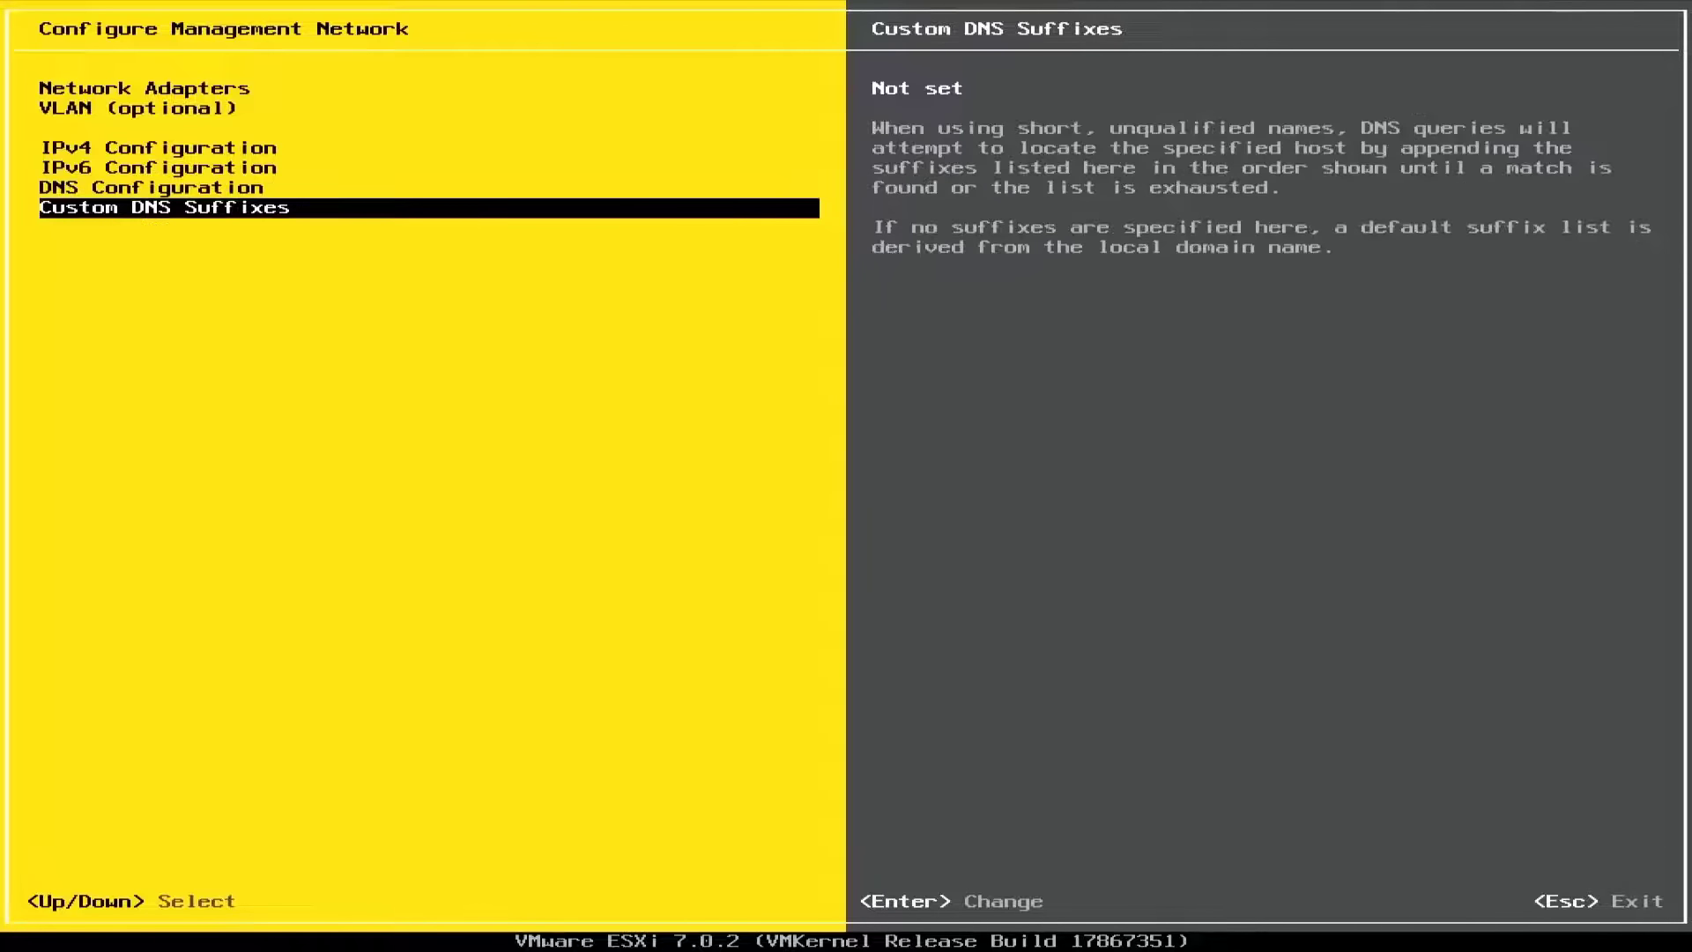
pyautogui.press('Up')
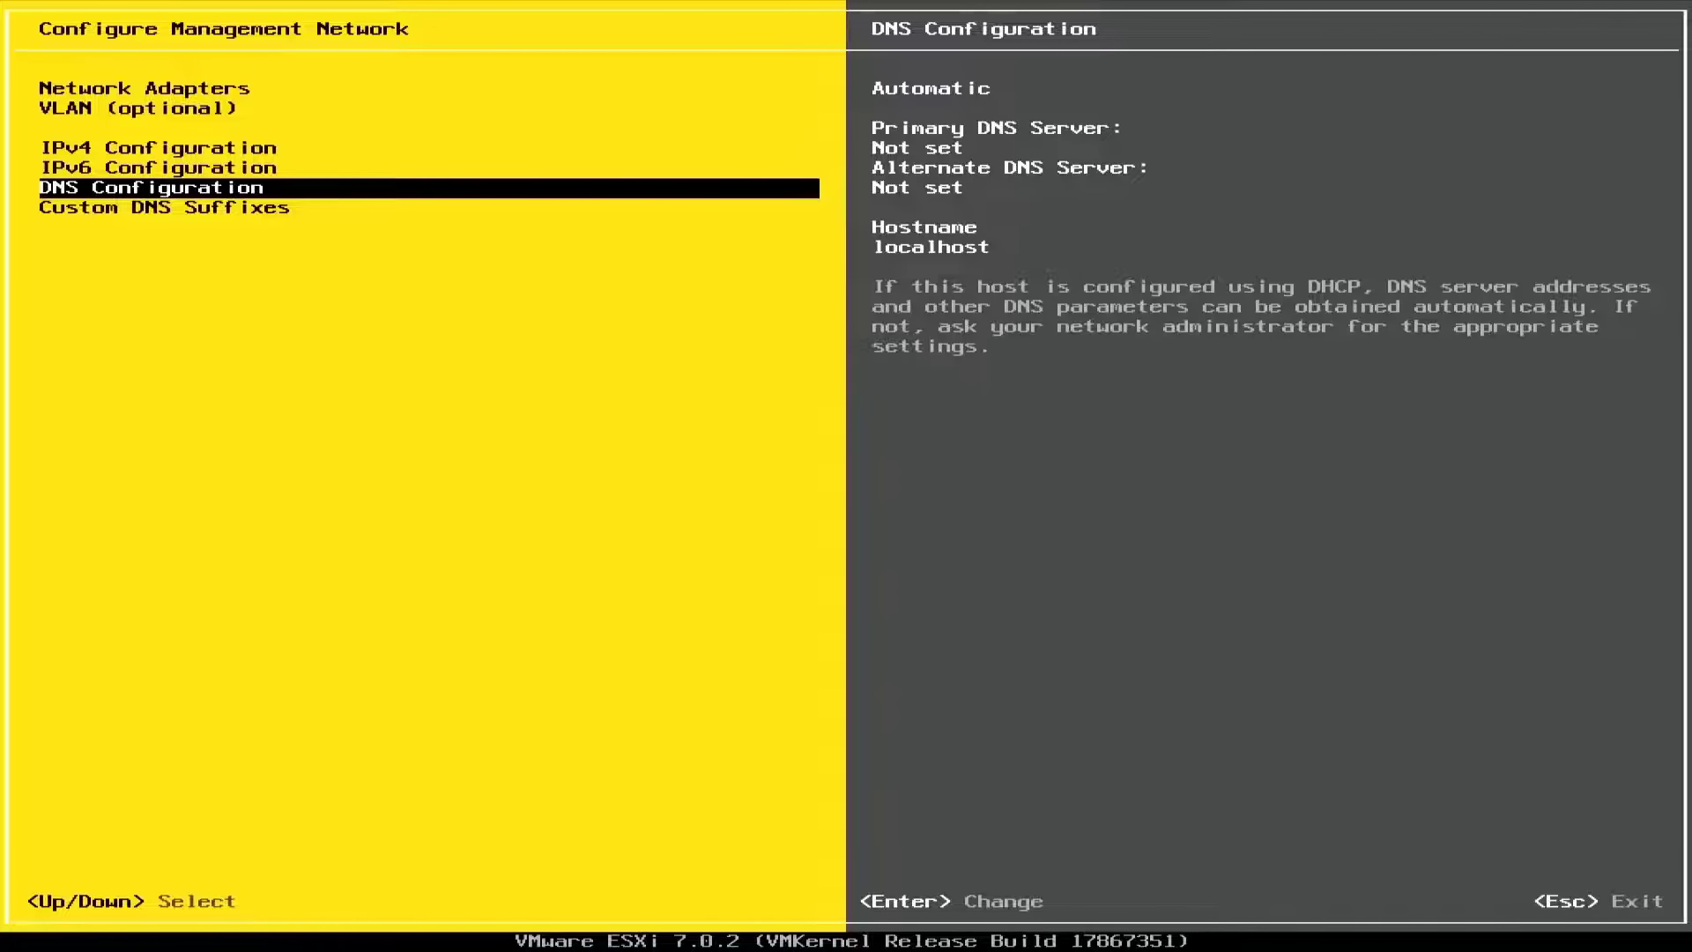
pyautogui.press('Escape')
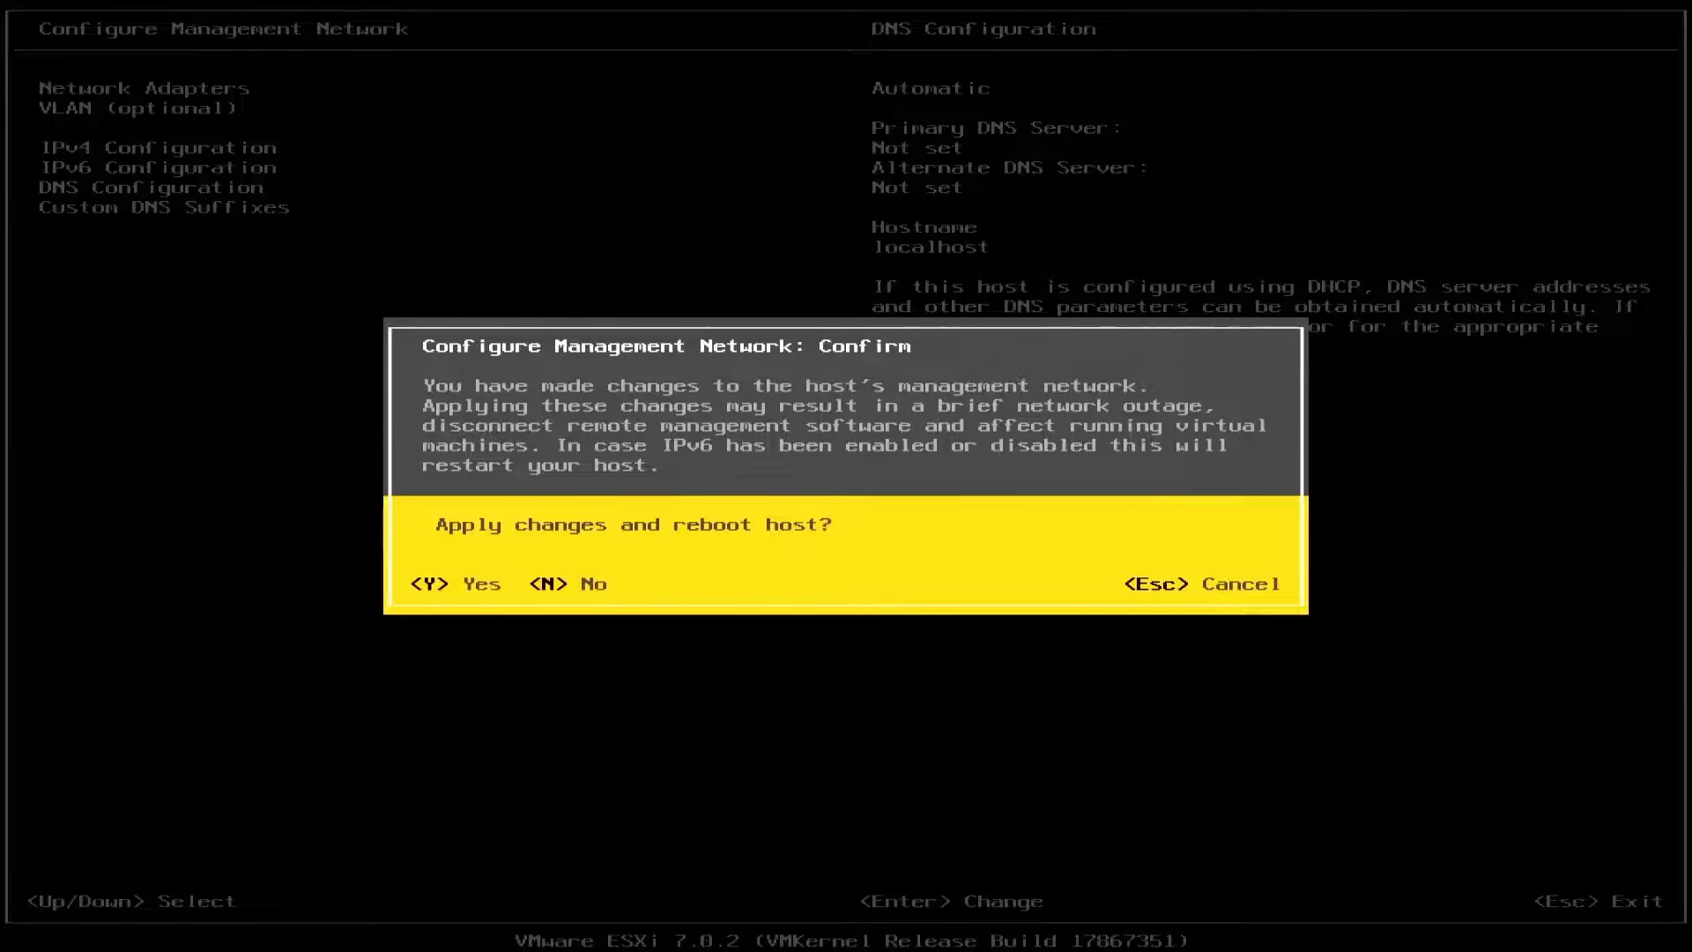
pyautogui.press('Escape')
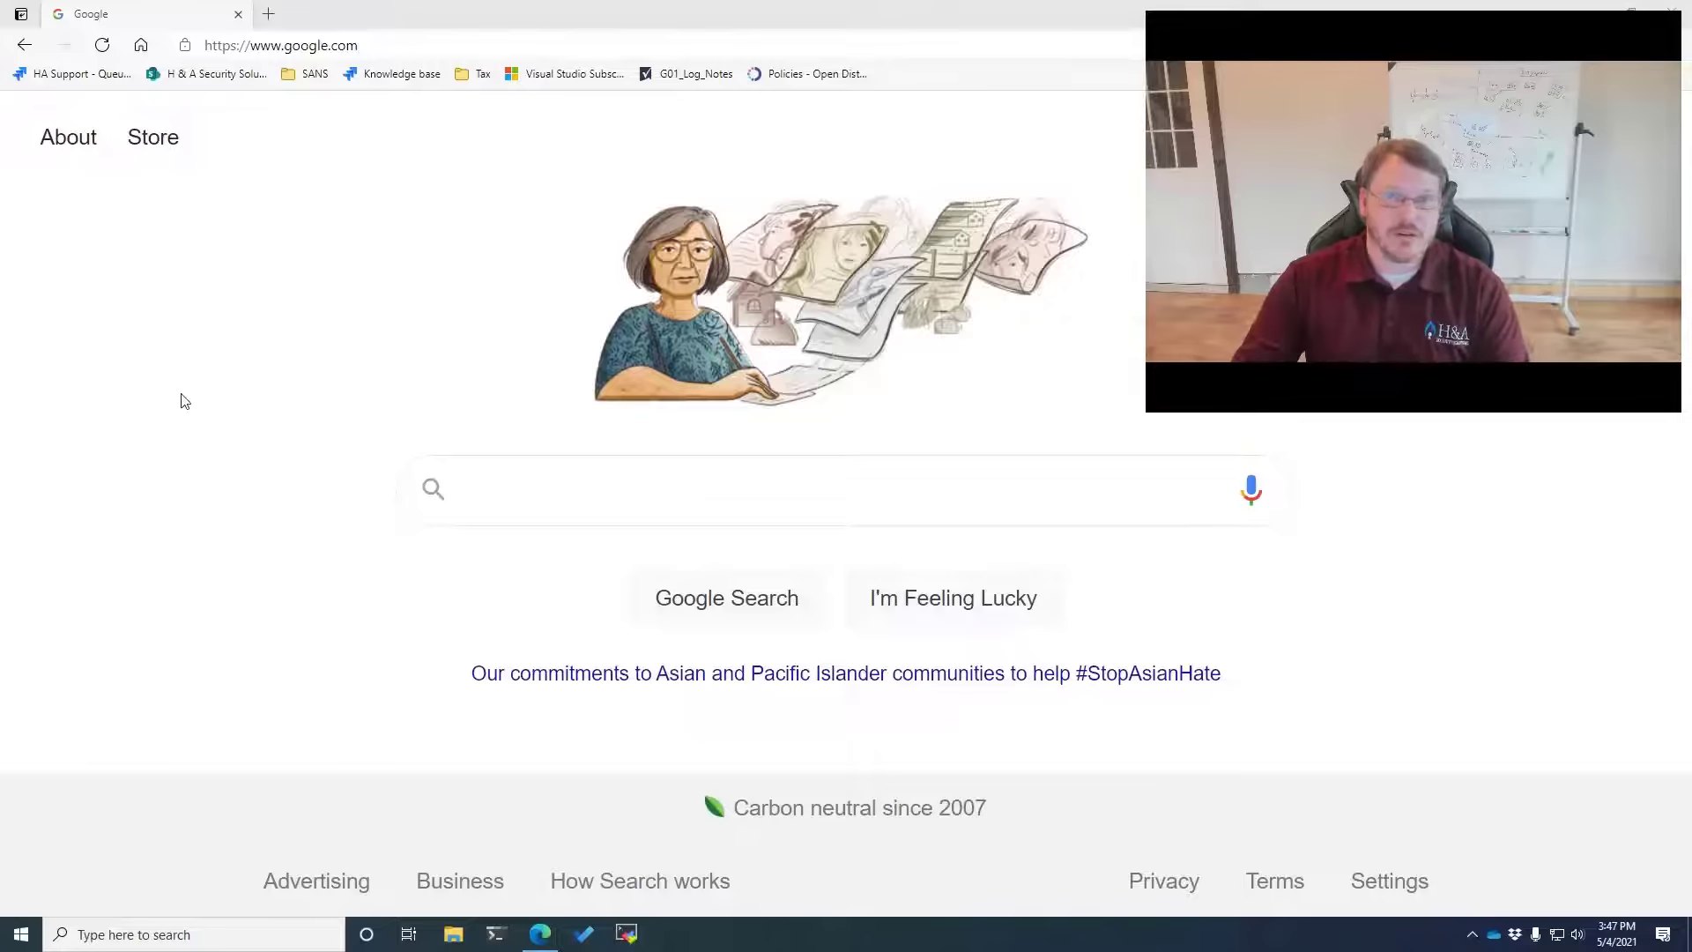
pyautogui.click(396, 53)
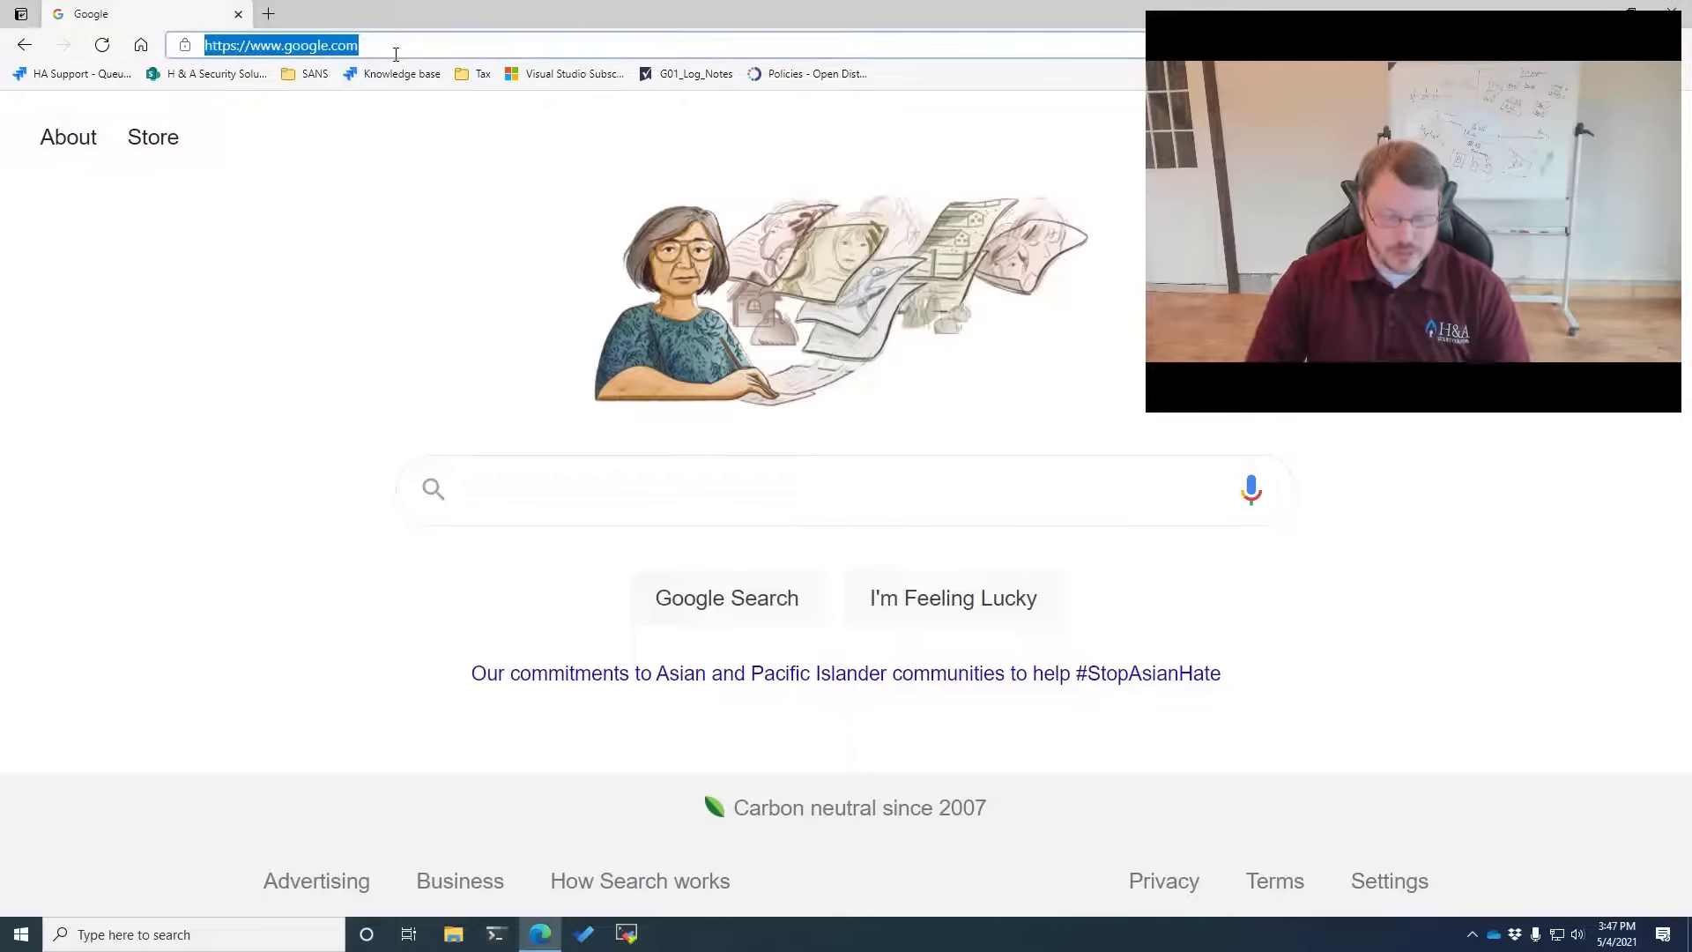
pyautogui.write('https://19')
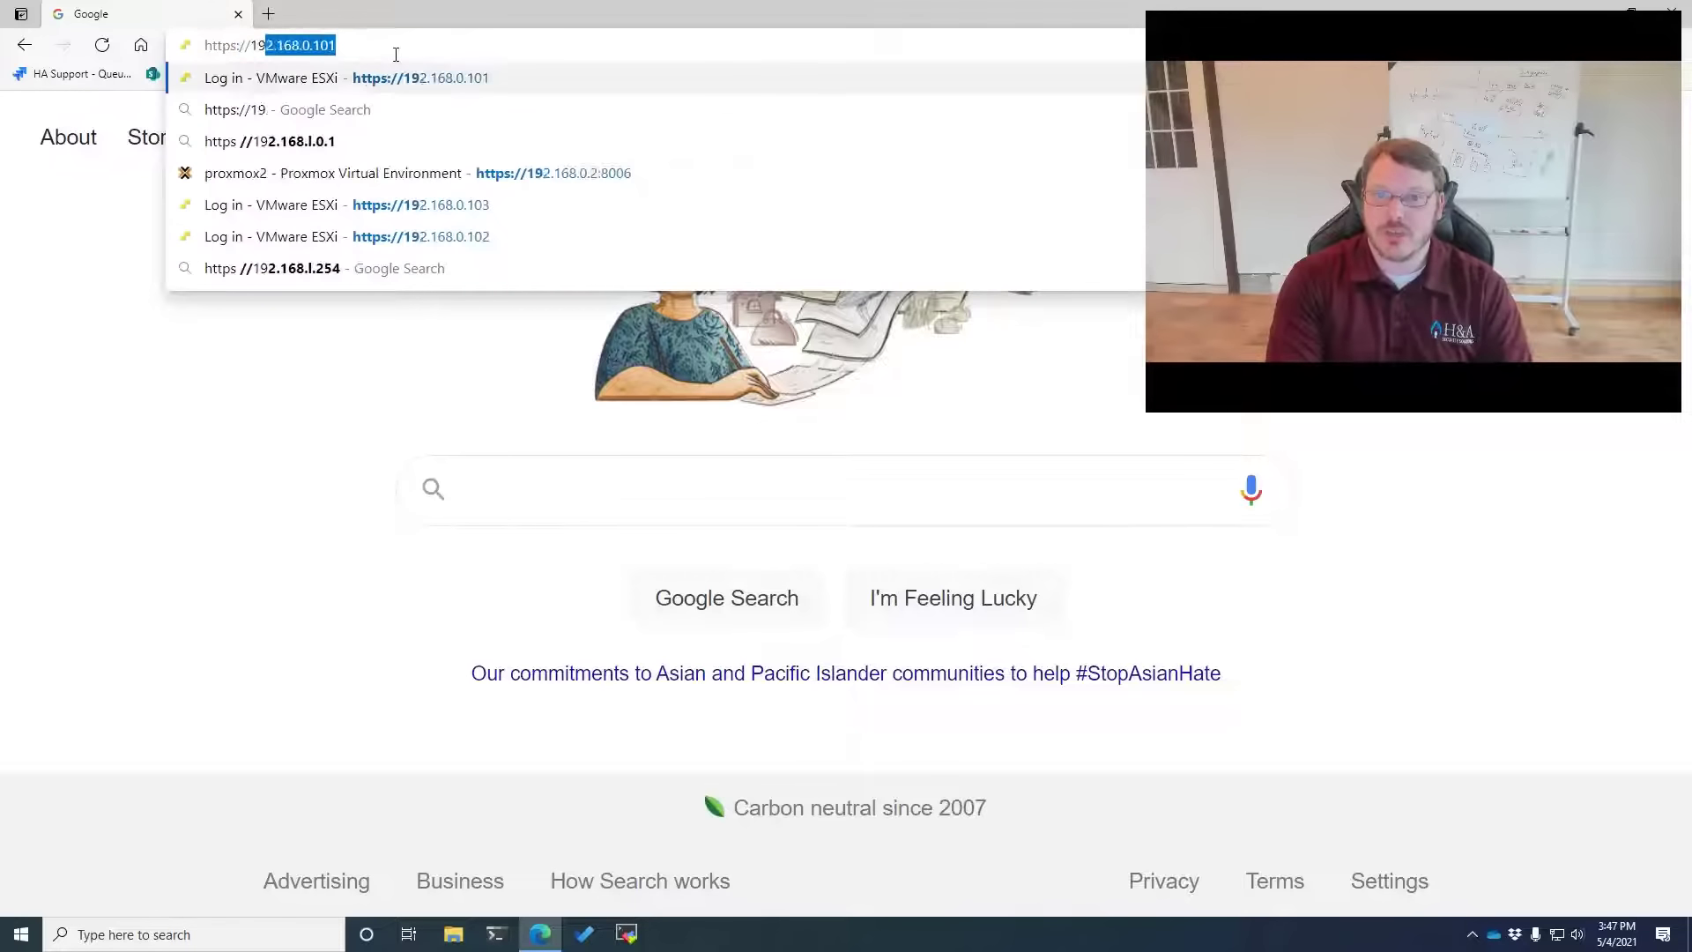
pyautogui.write('2.168.0.101')
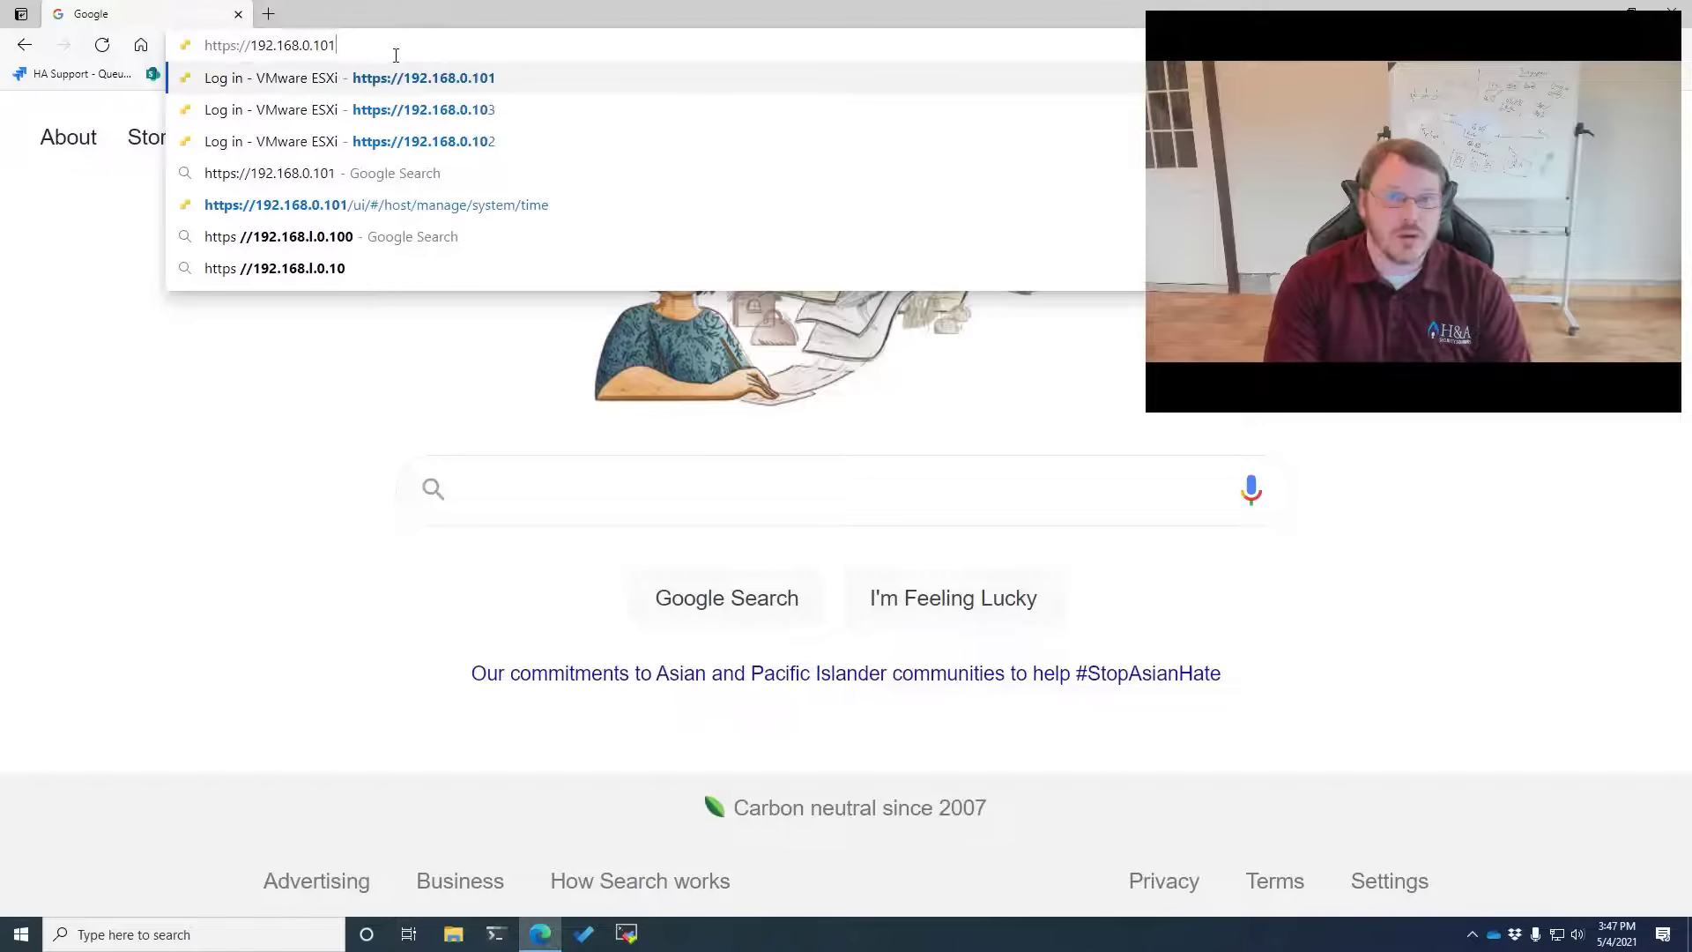
pyautogui.press('Return')
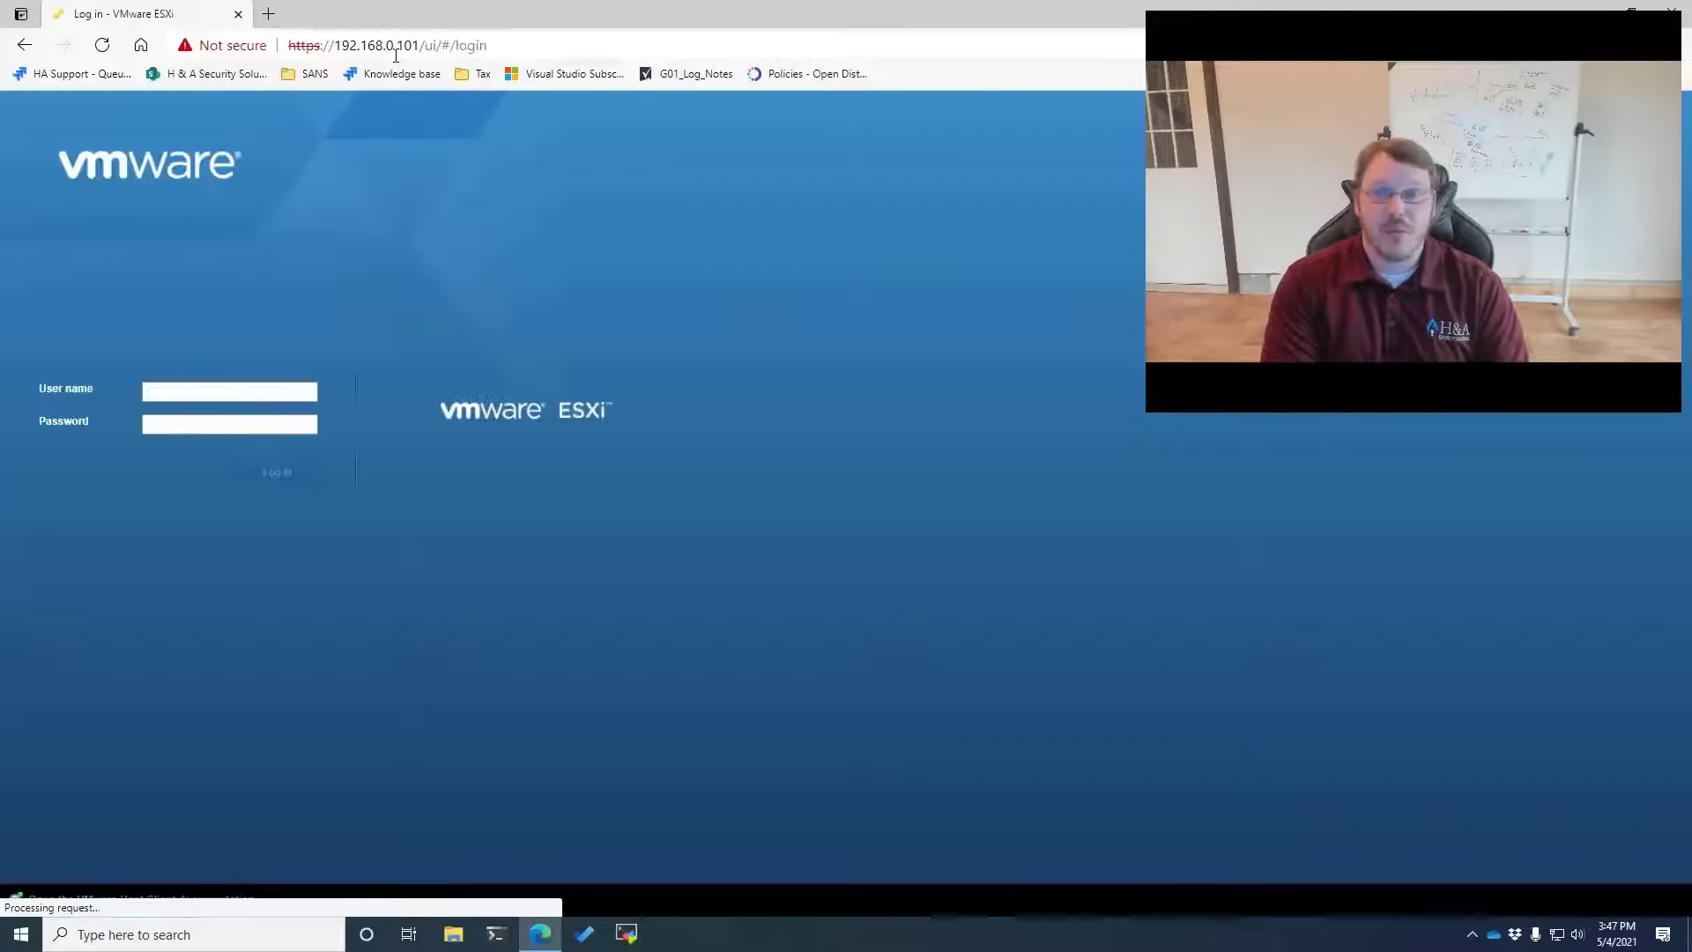
pyautogui.hotkey('ctrl', 't')
pyautogui.write('https:')
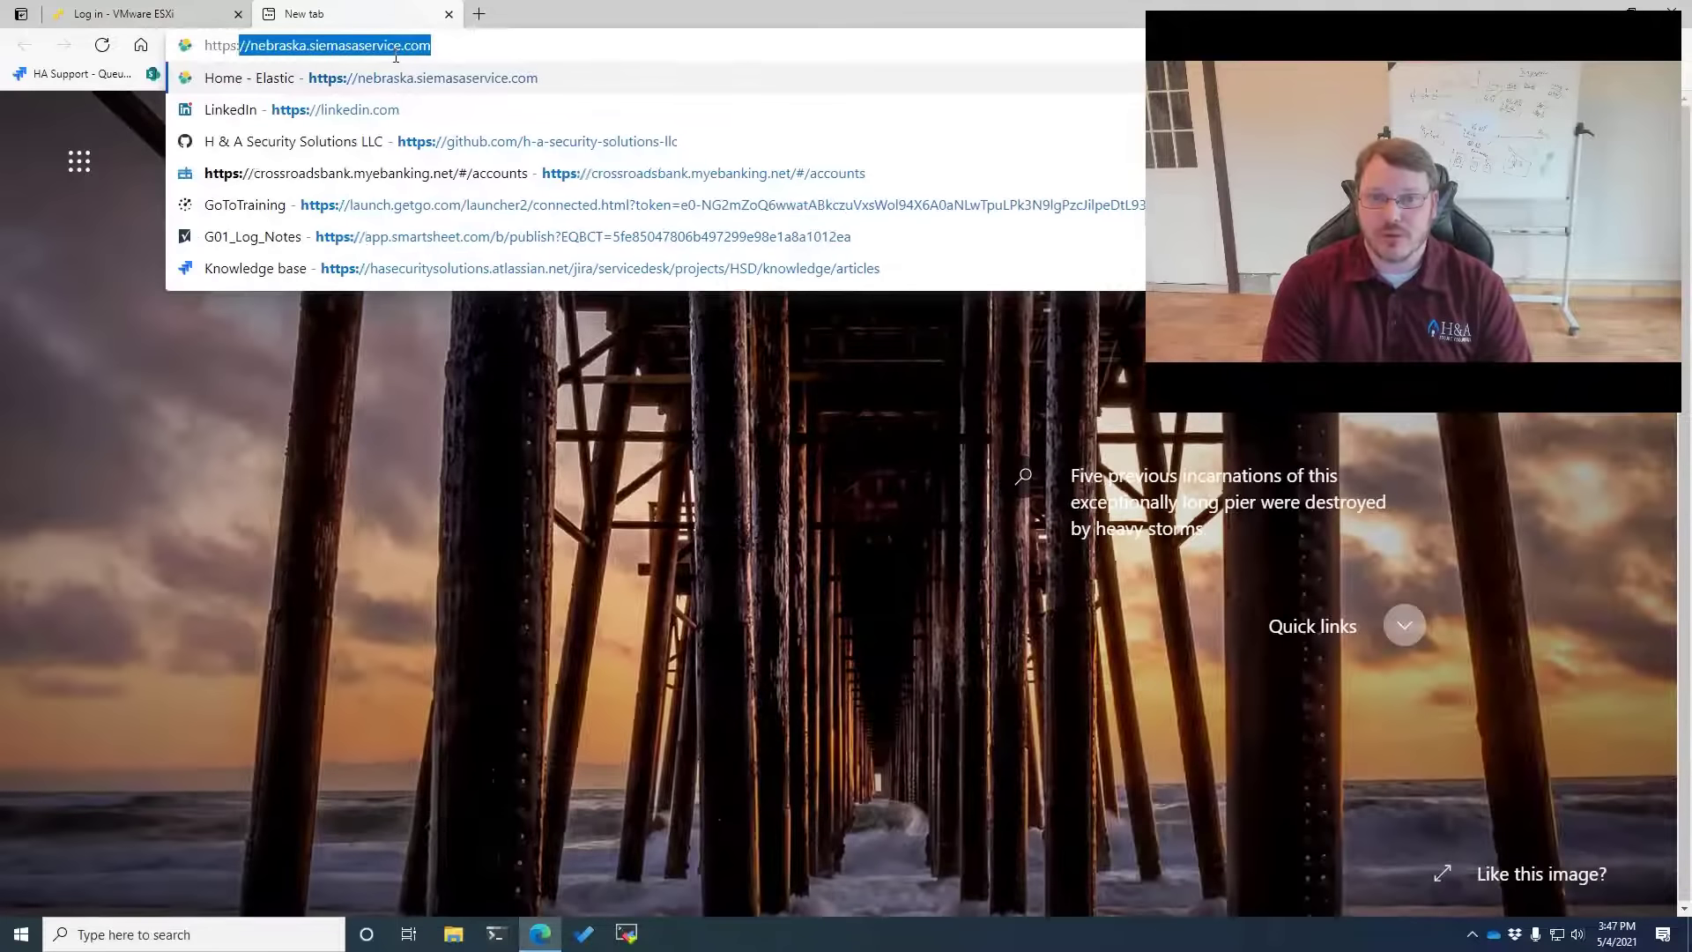
pyautogui.write('//192.168.0.102')
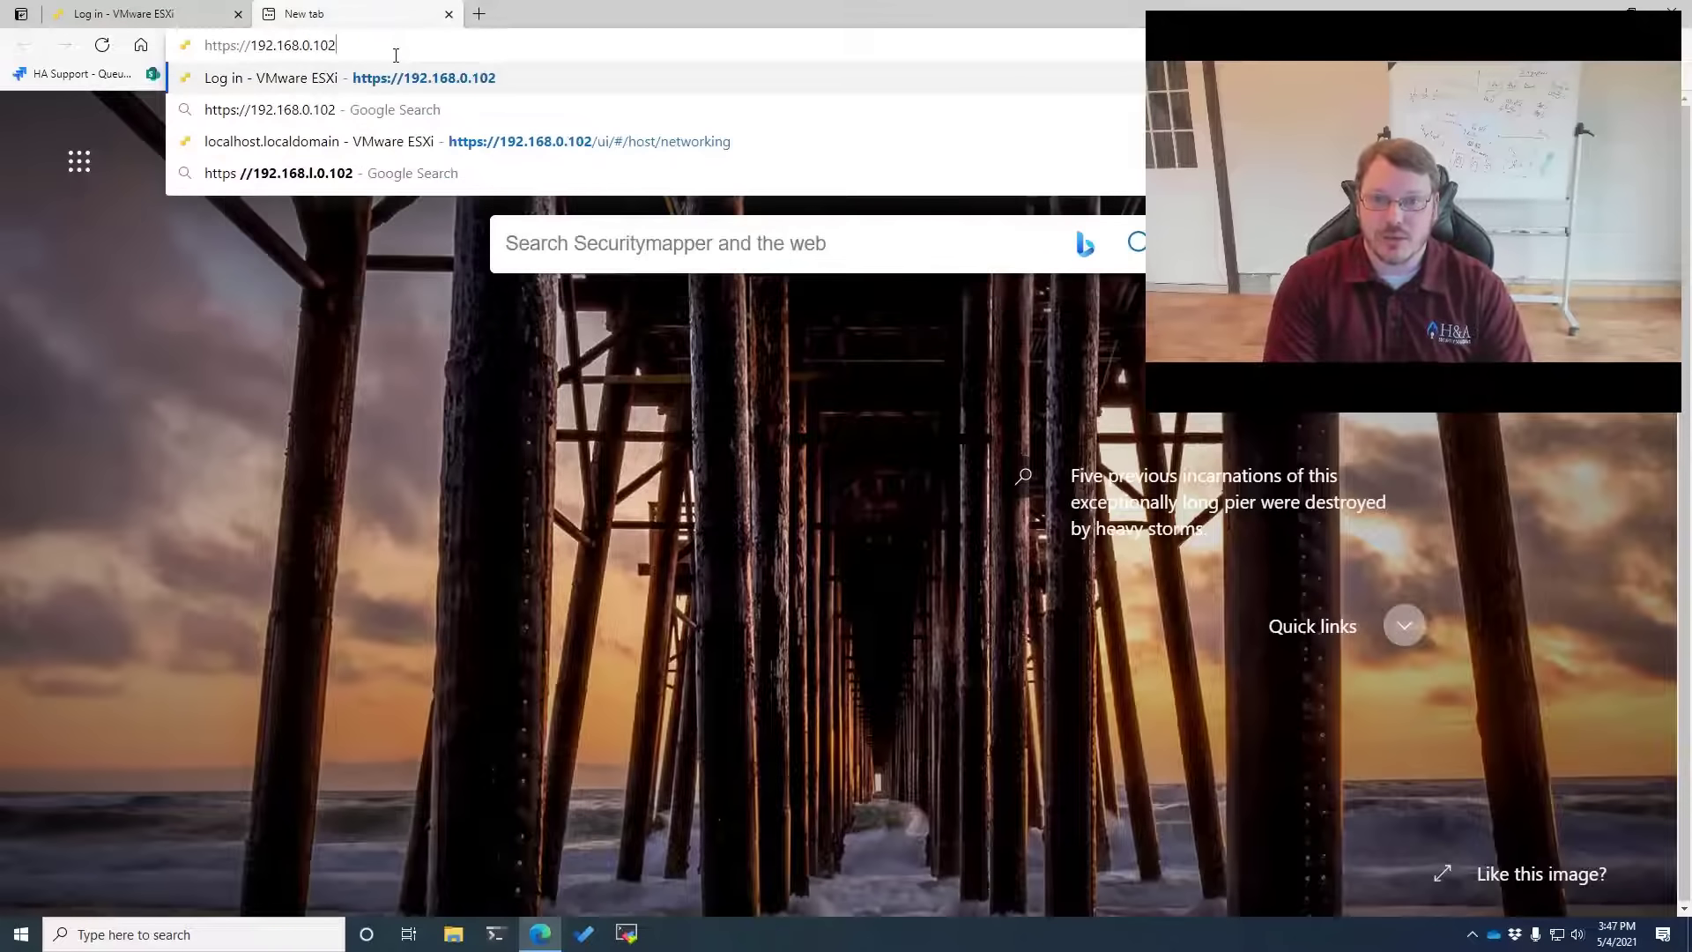
pyautogui.press('Return')
pyautogui.hotkey('ctrl', 't')
pyautogui.write('https')
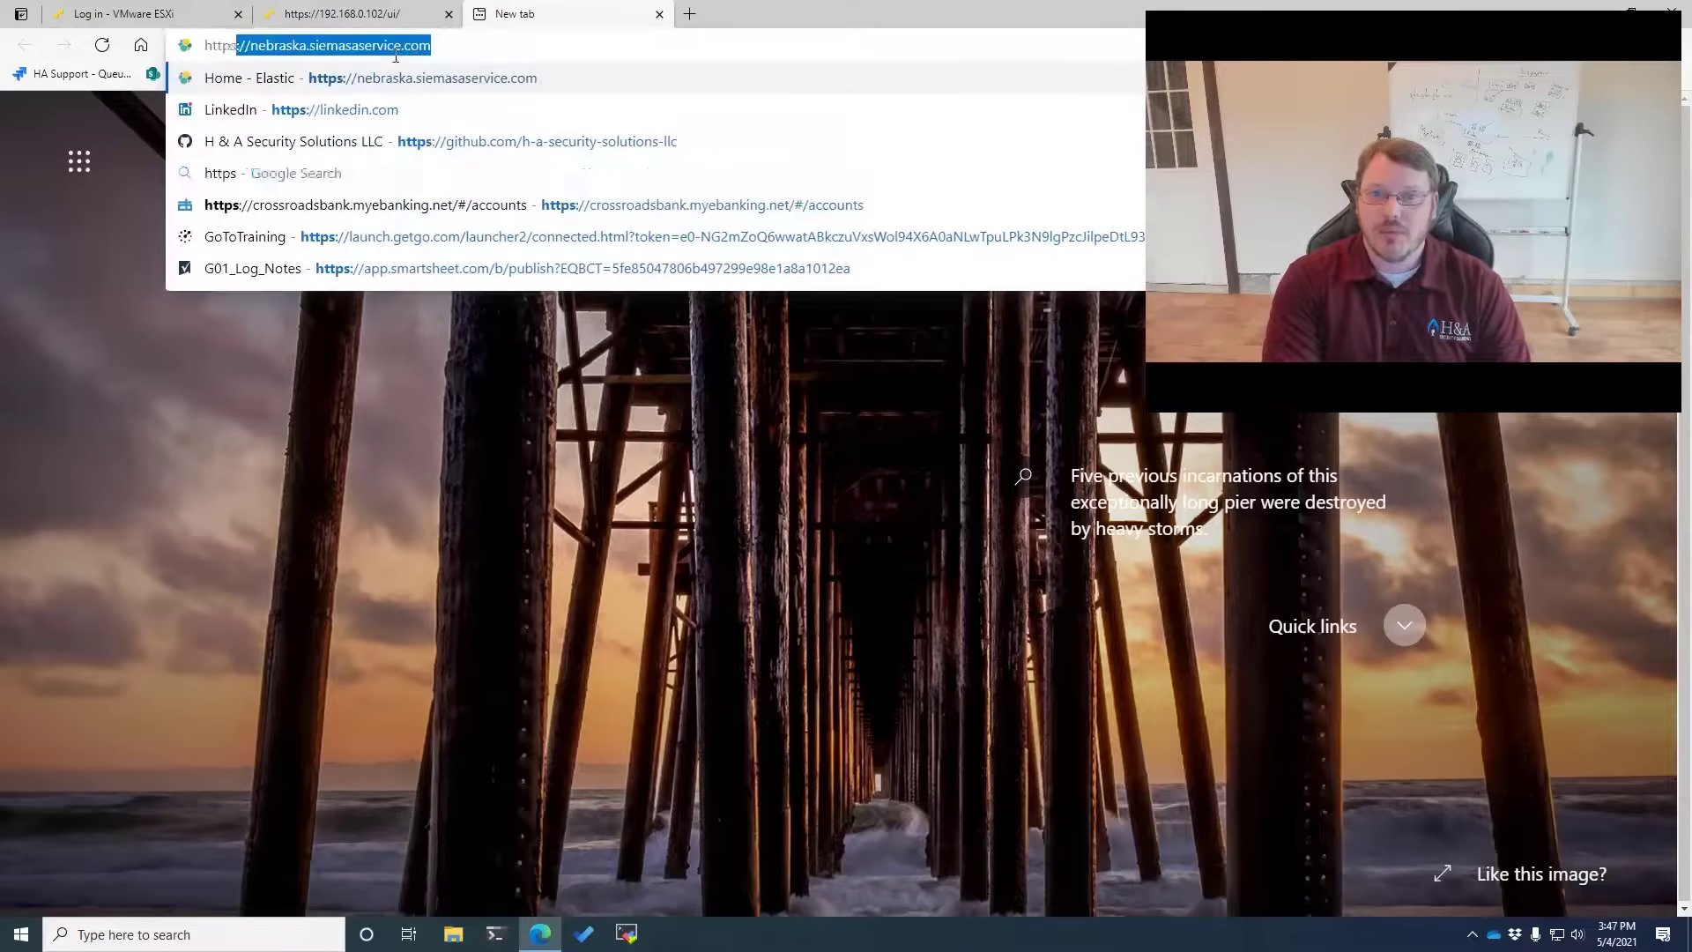
pyautogui.write('://192.168.0.1')
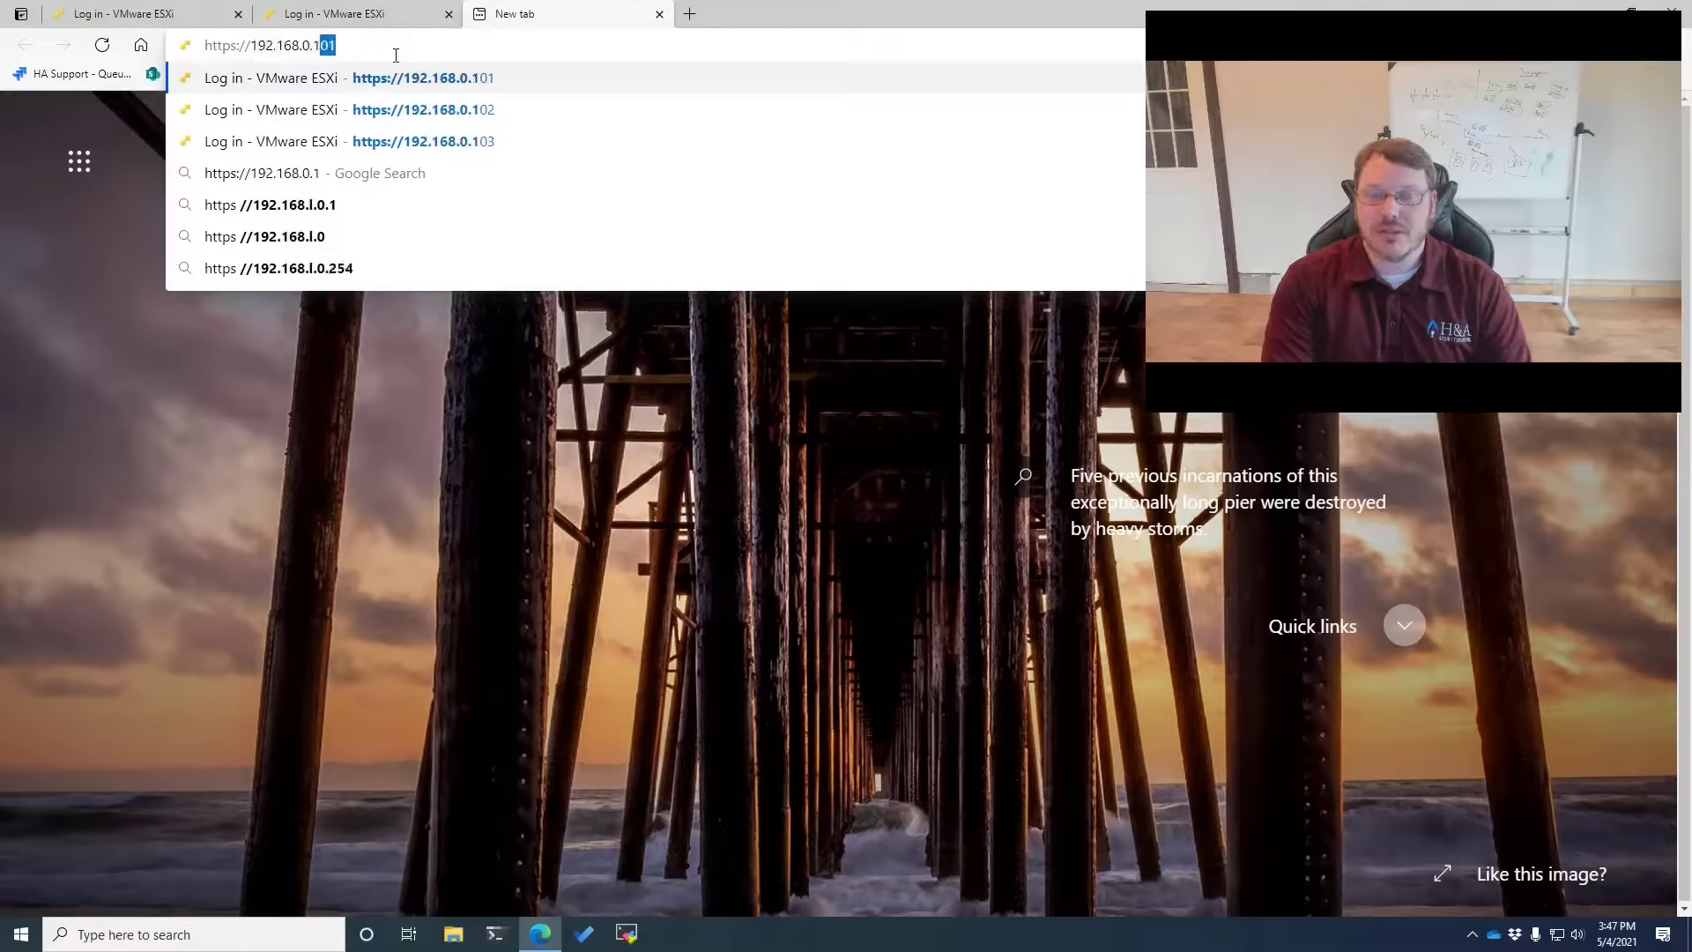
pyautogui.write('03')
pyautogui.press('Return')
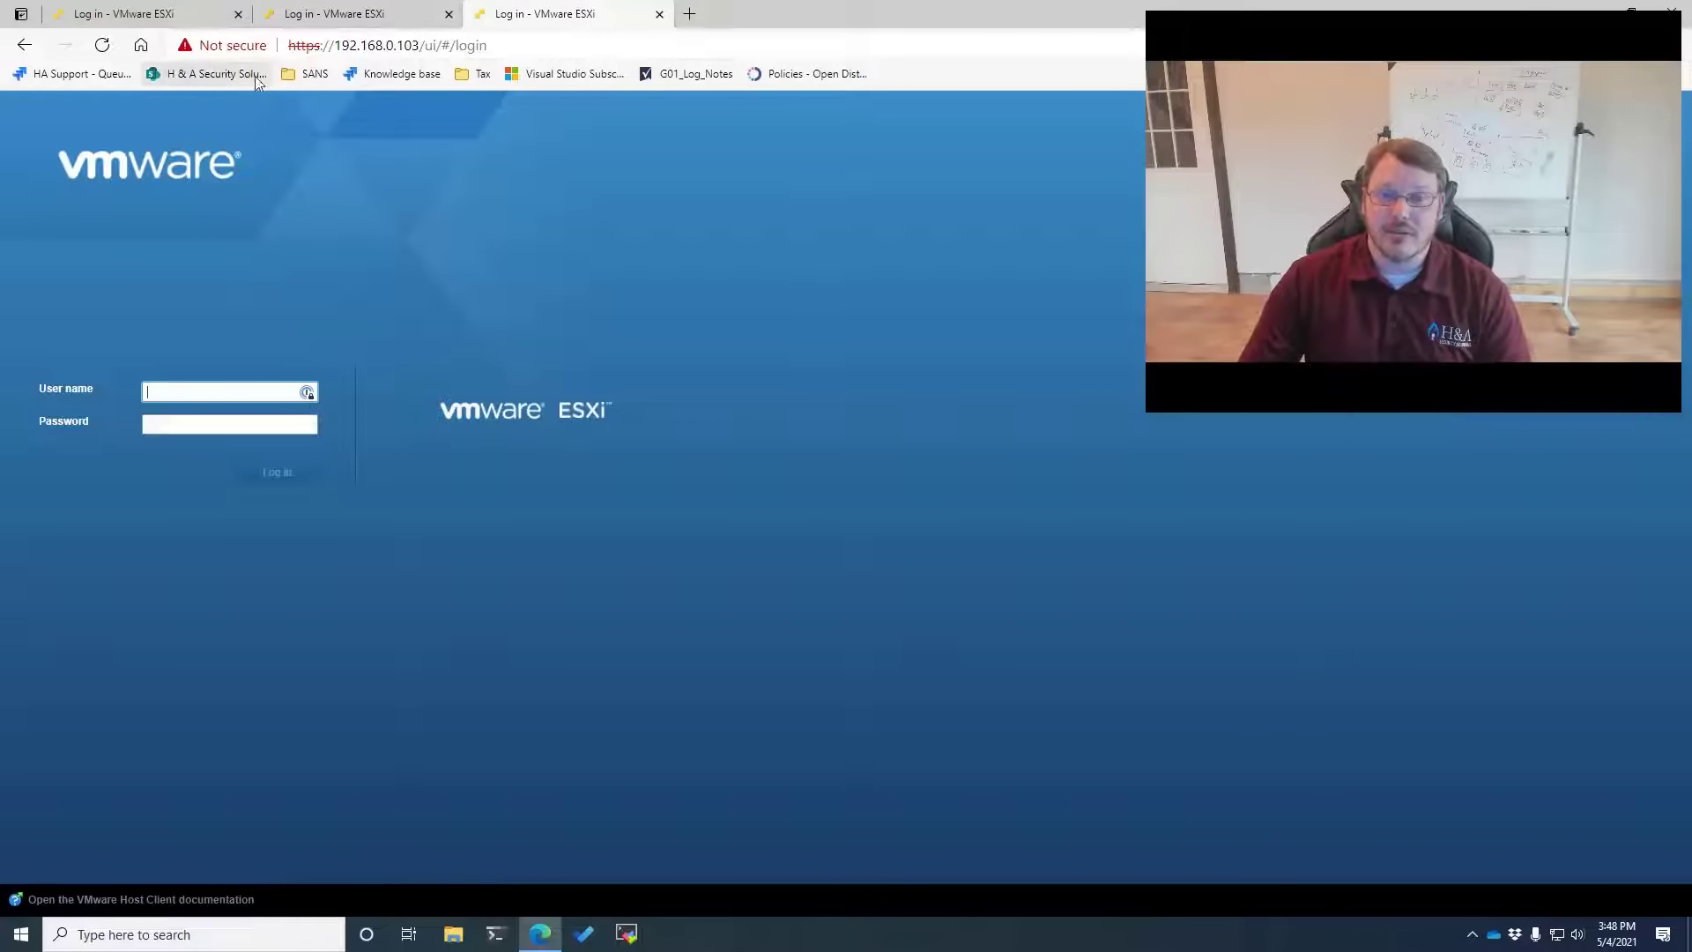
# Log in as root with the account password on the 192.168.0.101 host
pyautogui.click(137, 25)
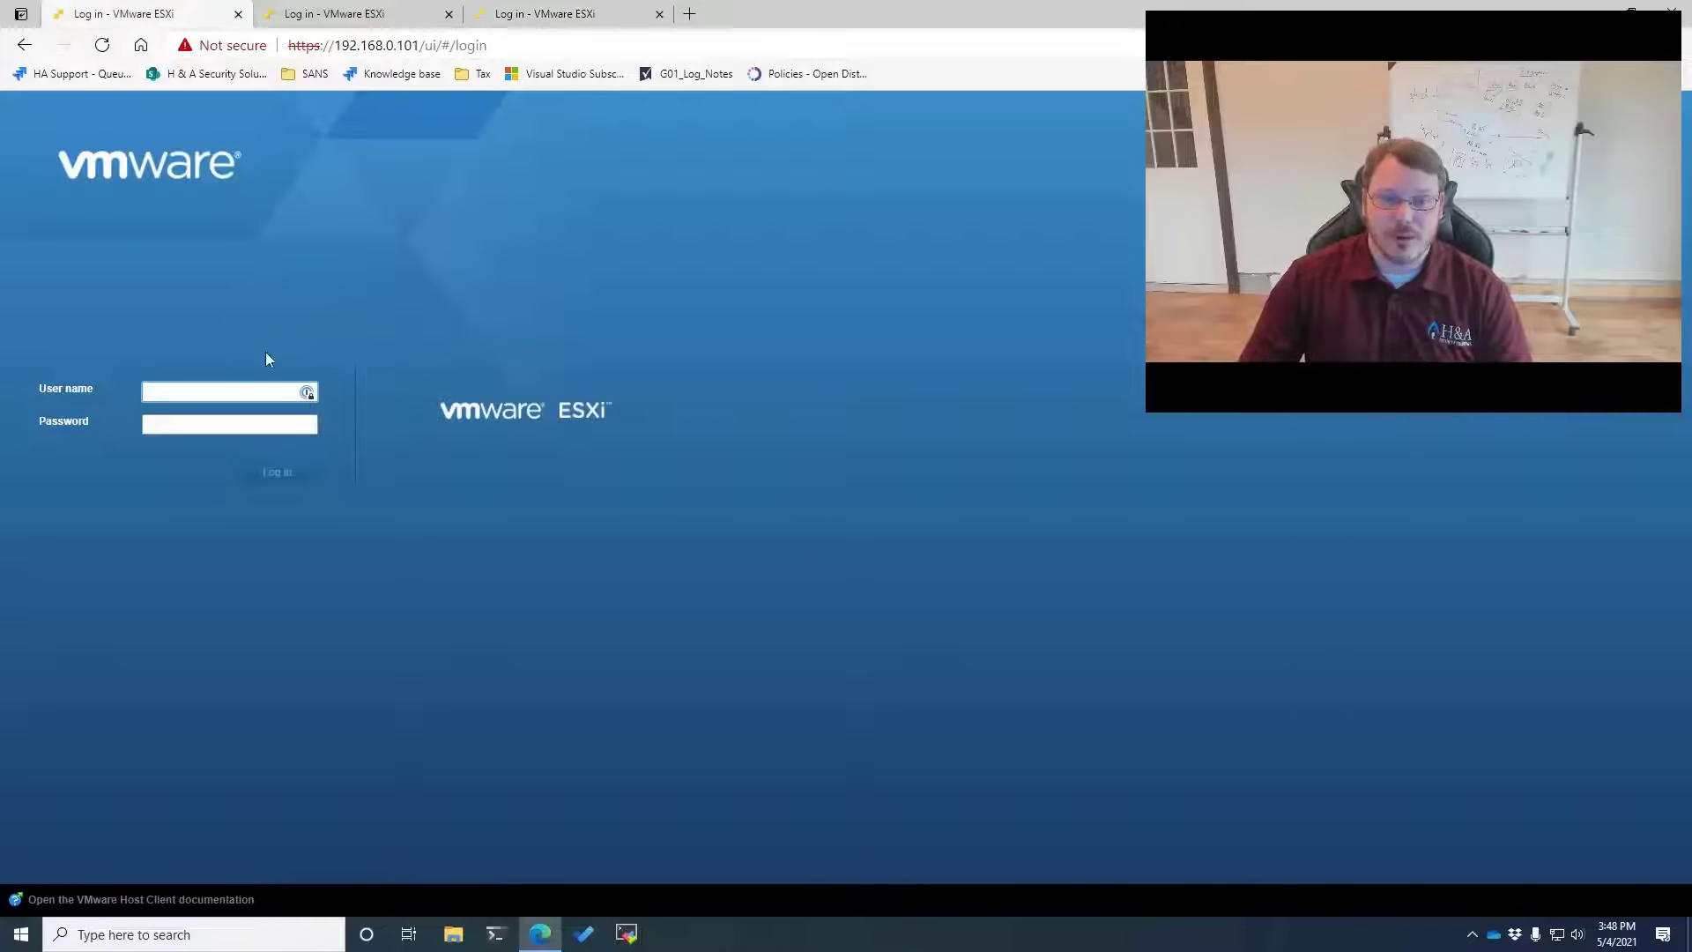
pyautogui.write('root')
pyautogui.press('Tab')
pyautogui.write('******')
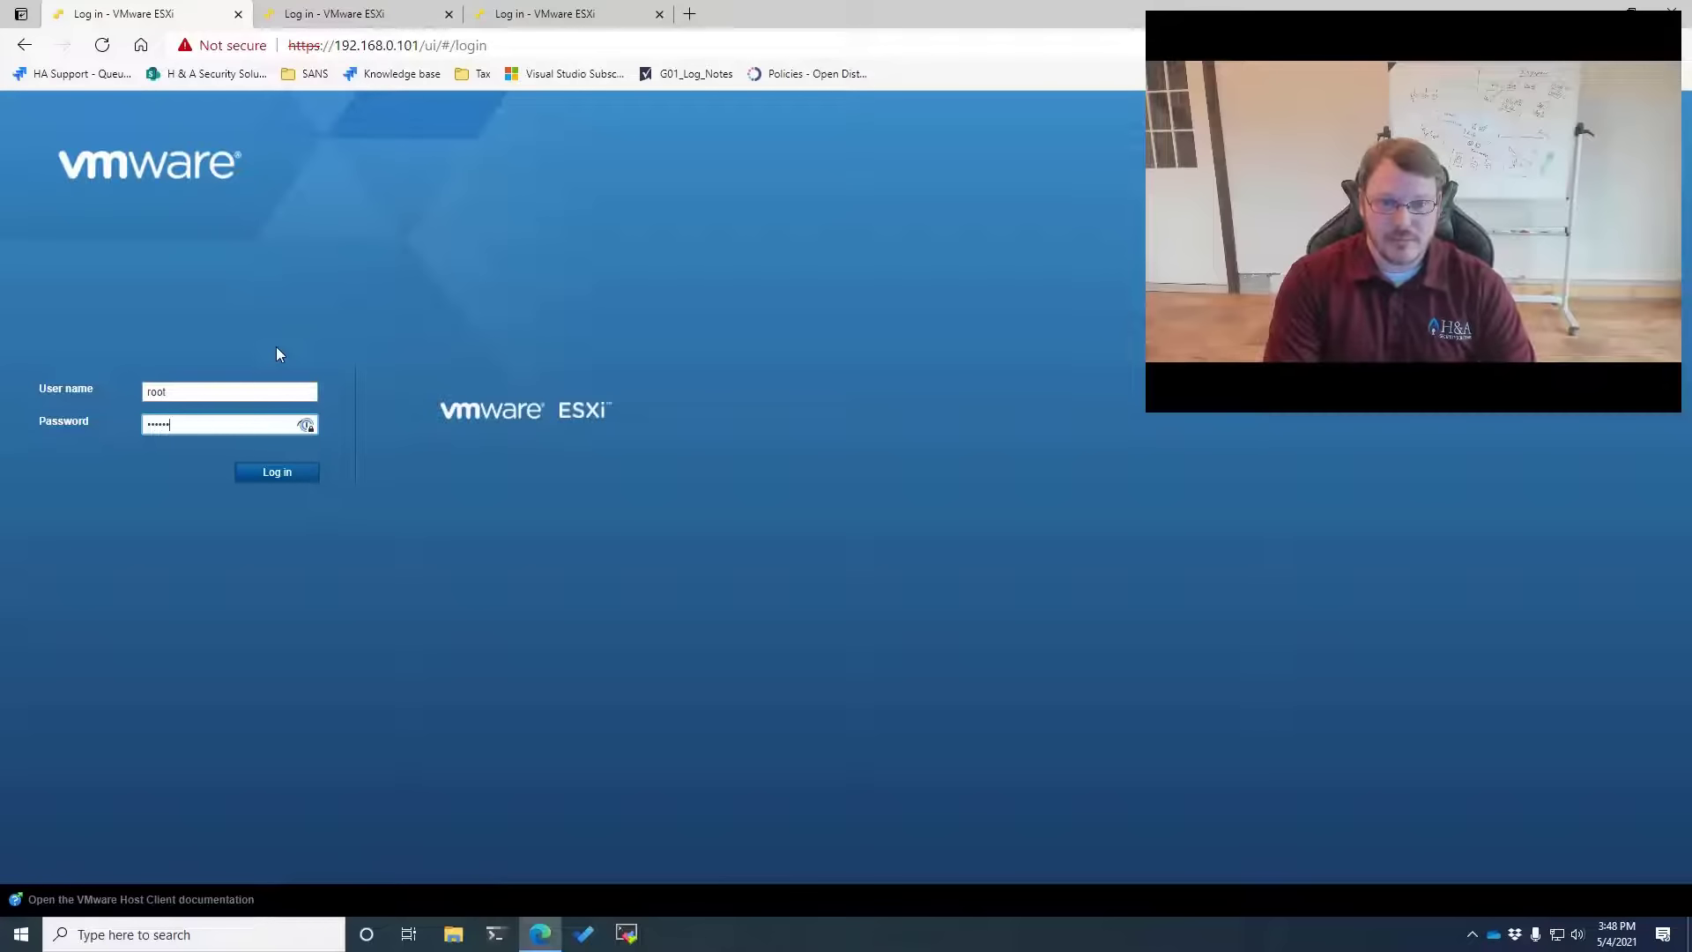
pyautogui.write('***')
pyautogui.press('Return')
# Log in as root on the 192.168.0.102 and 192.168.0.103 hosts
pyautogui.hotkey('ctrl', 'Tab')
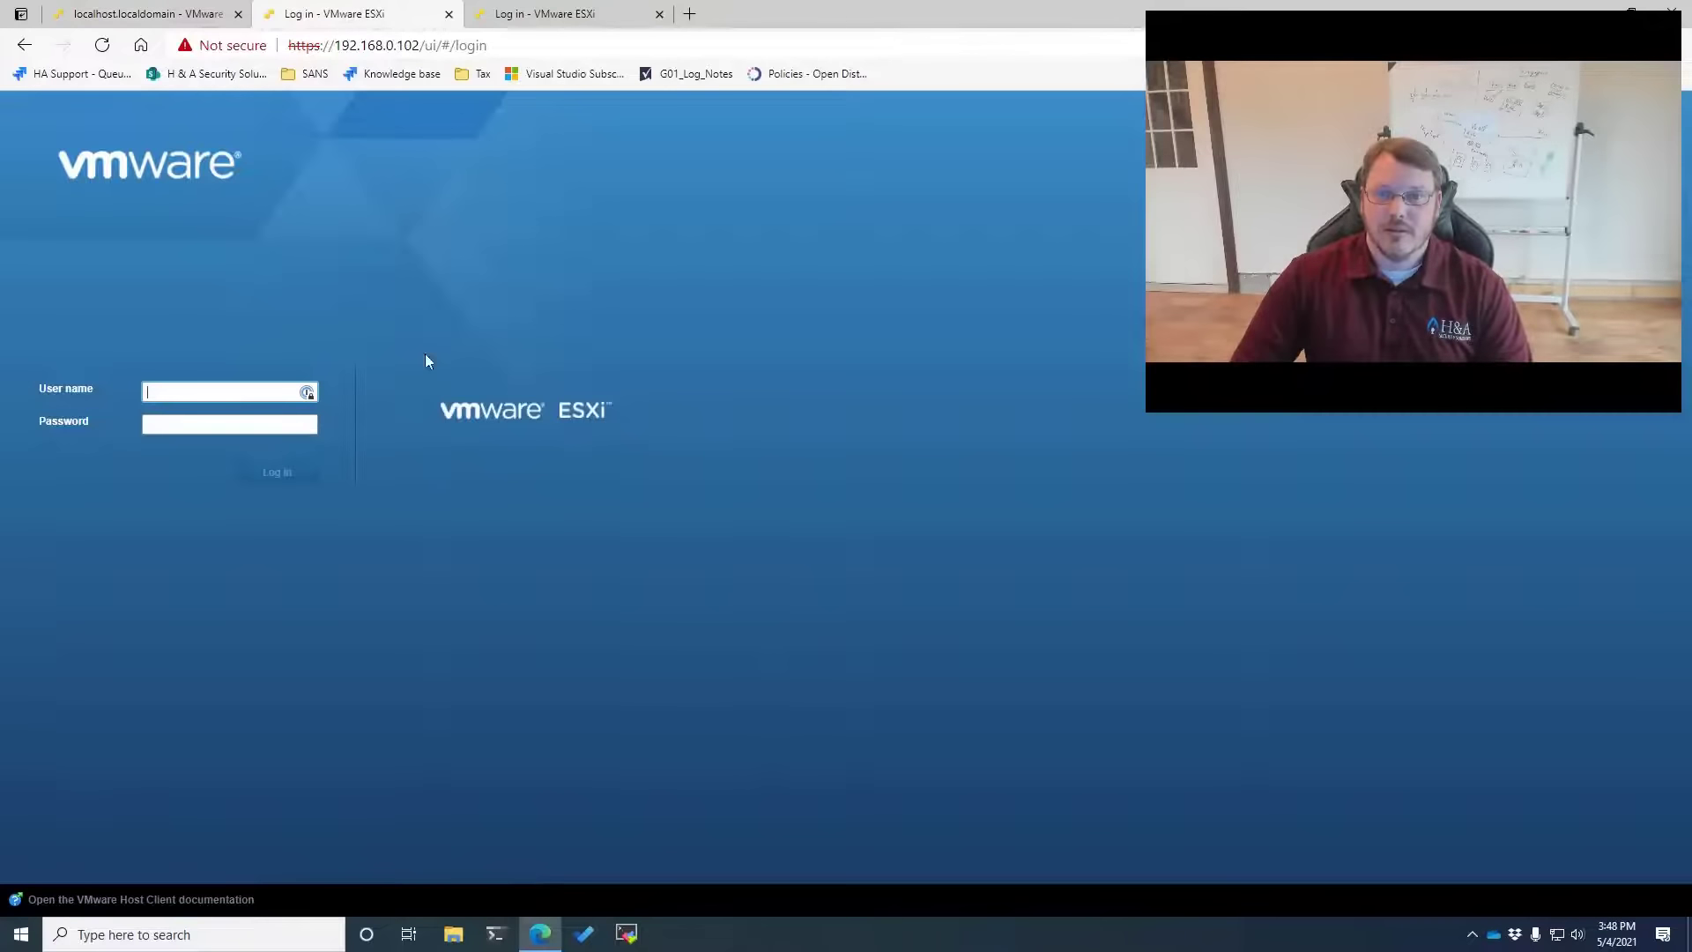
pyautogui.write('root')
pyautogui.press('Tab')
pyautogui.write('******')
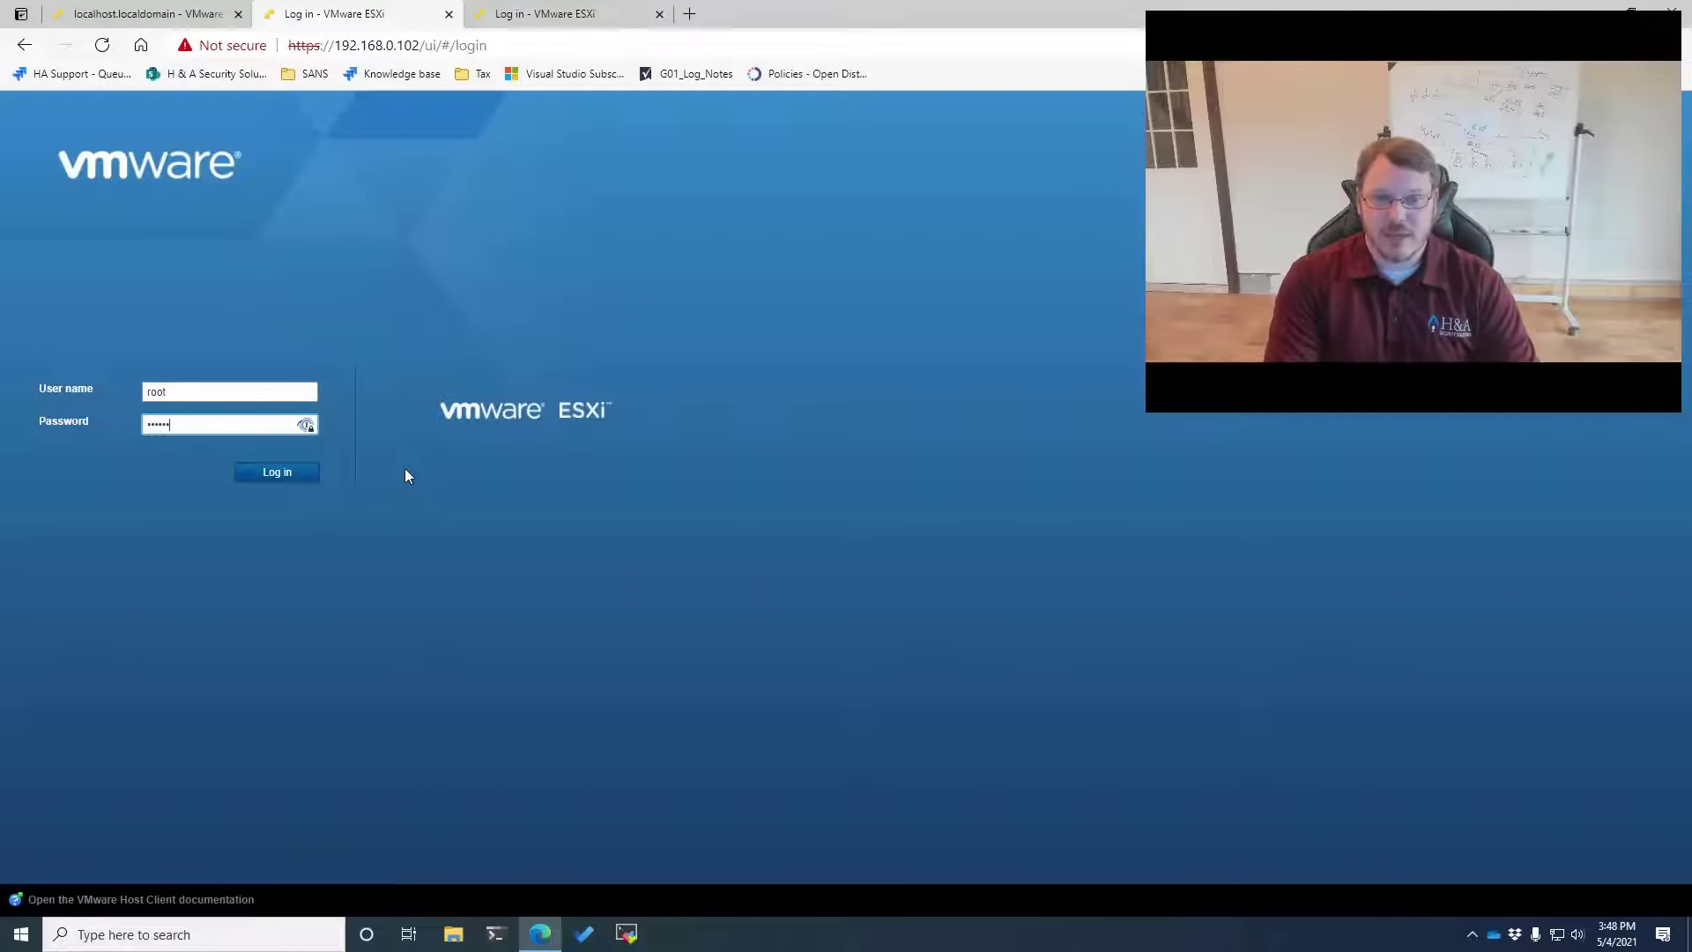
pyautogui.write('**')
pyautogui.press('Return')
pyautogui.hotkey('ctrl', 'Tab')
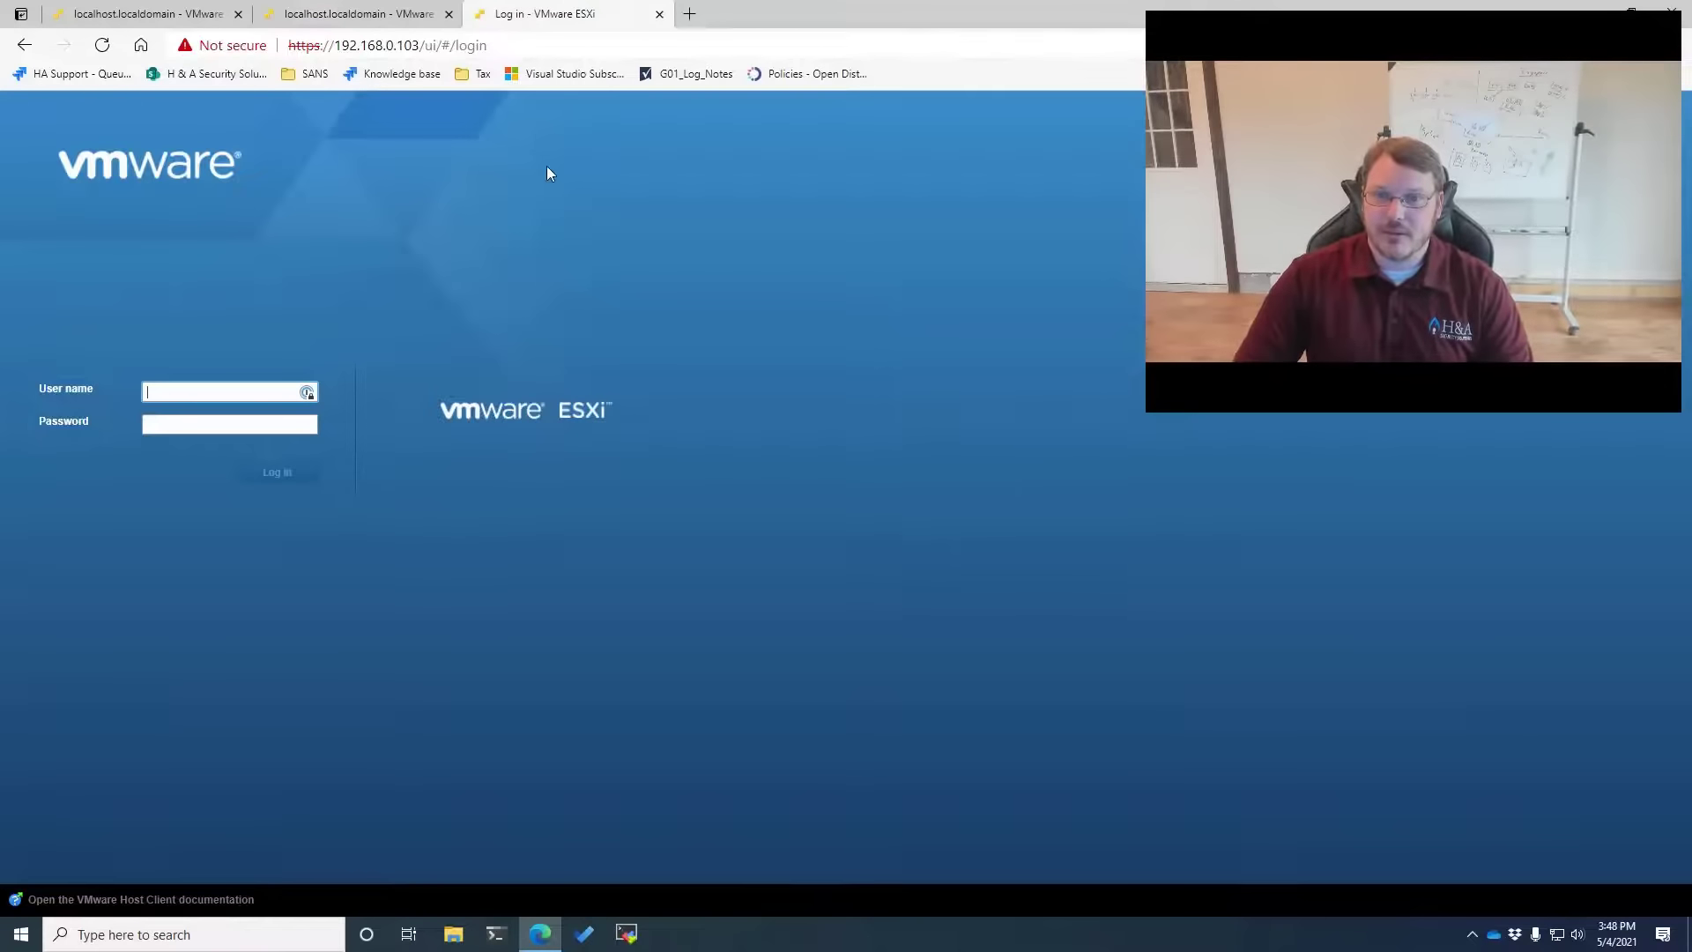
pyautogui.write('root')
pyautogui.press('Tab')
pyautogui.write('*')
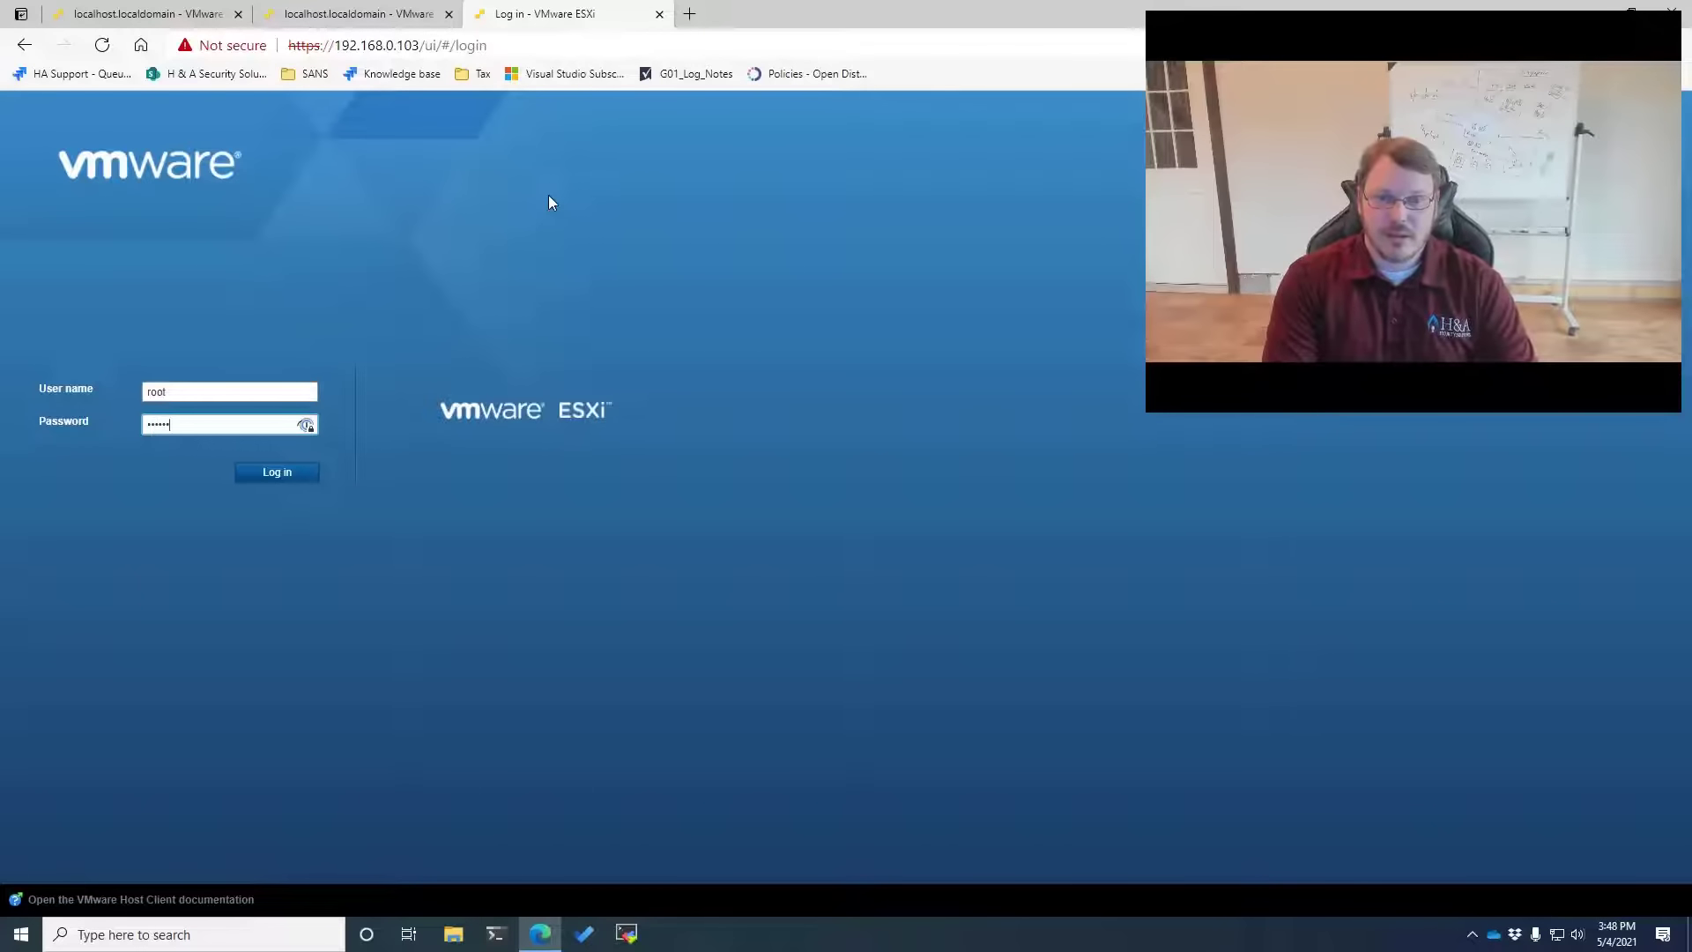
pyautogui.write('*******')
pyautogui.press('Return')
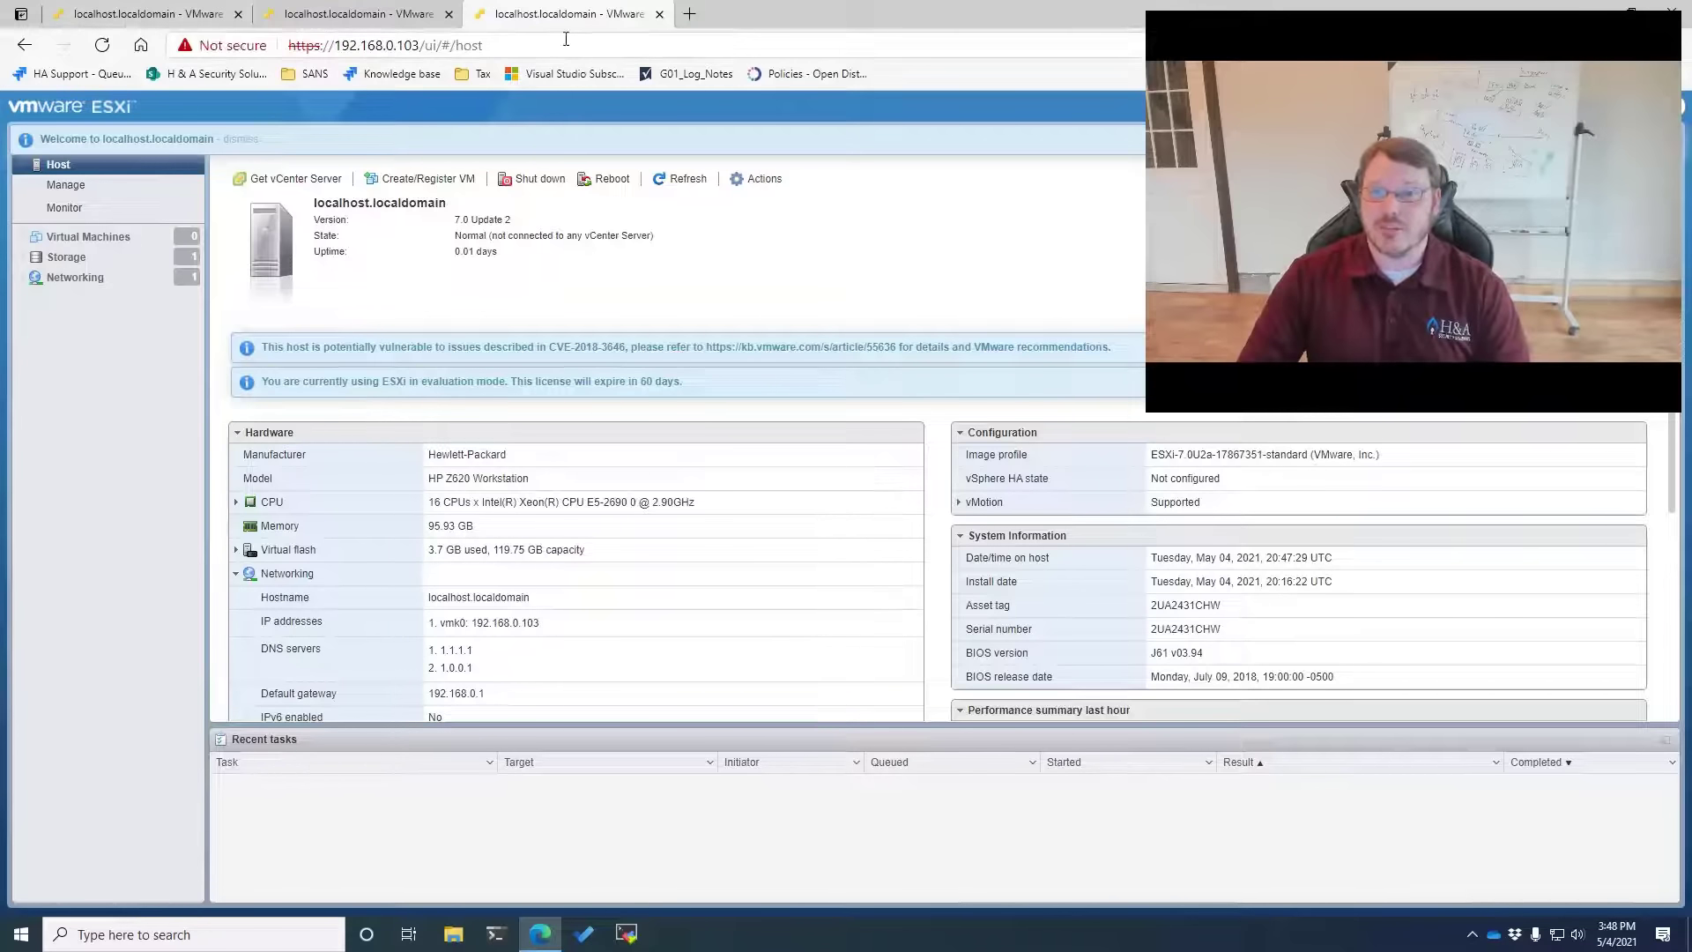
# Open the Default TCP/IP stack edit dialog under Networking for host 192.168.0.101
pyautogui.click(134, 15)
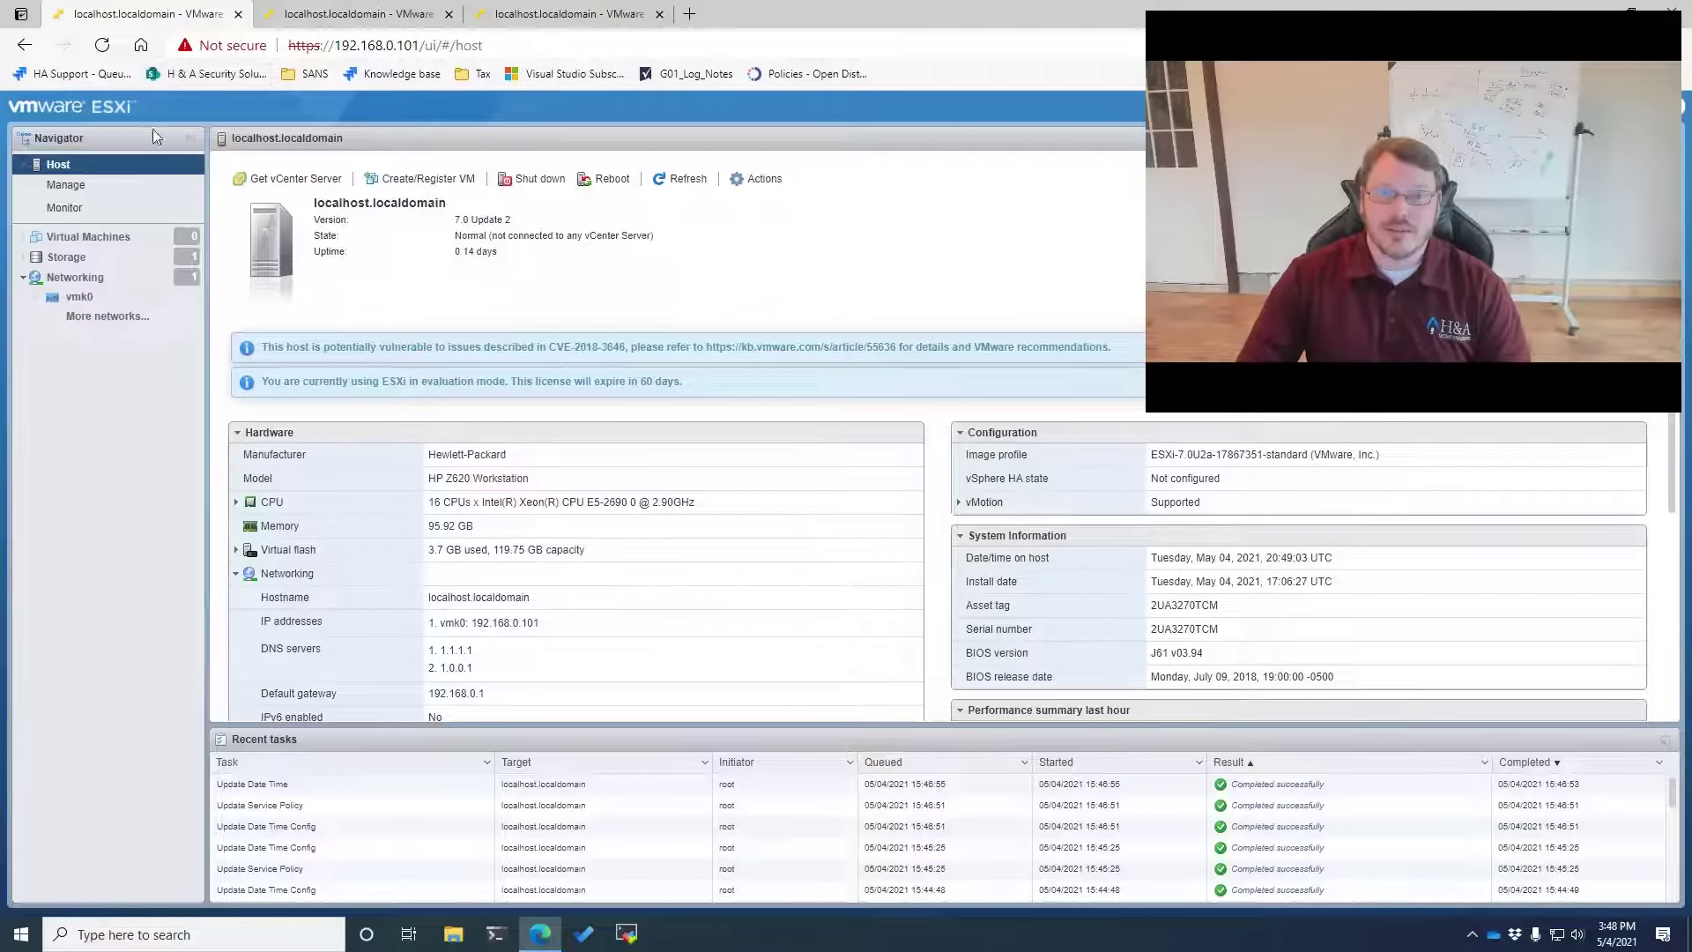
pyautogui.click(75, 277)
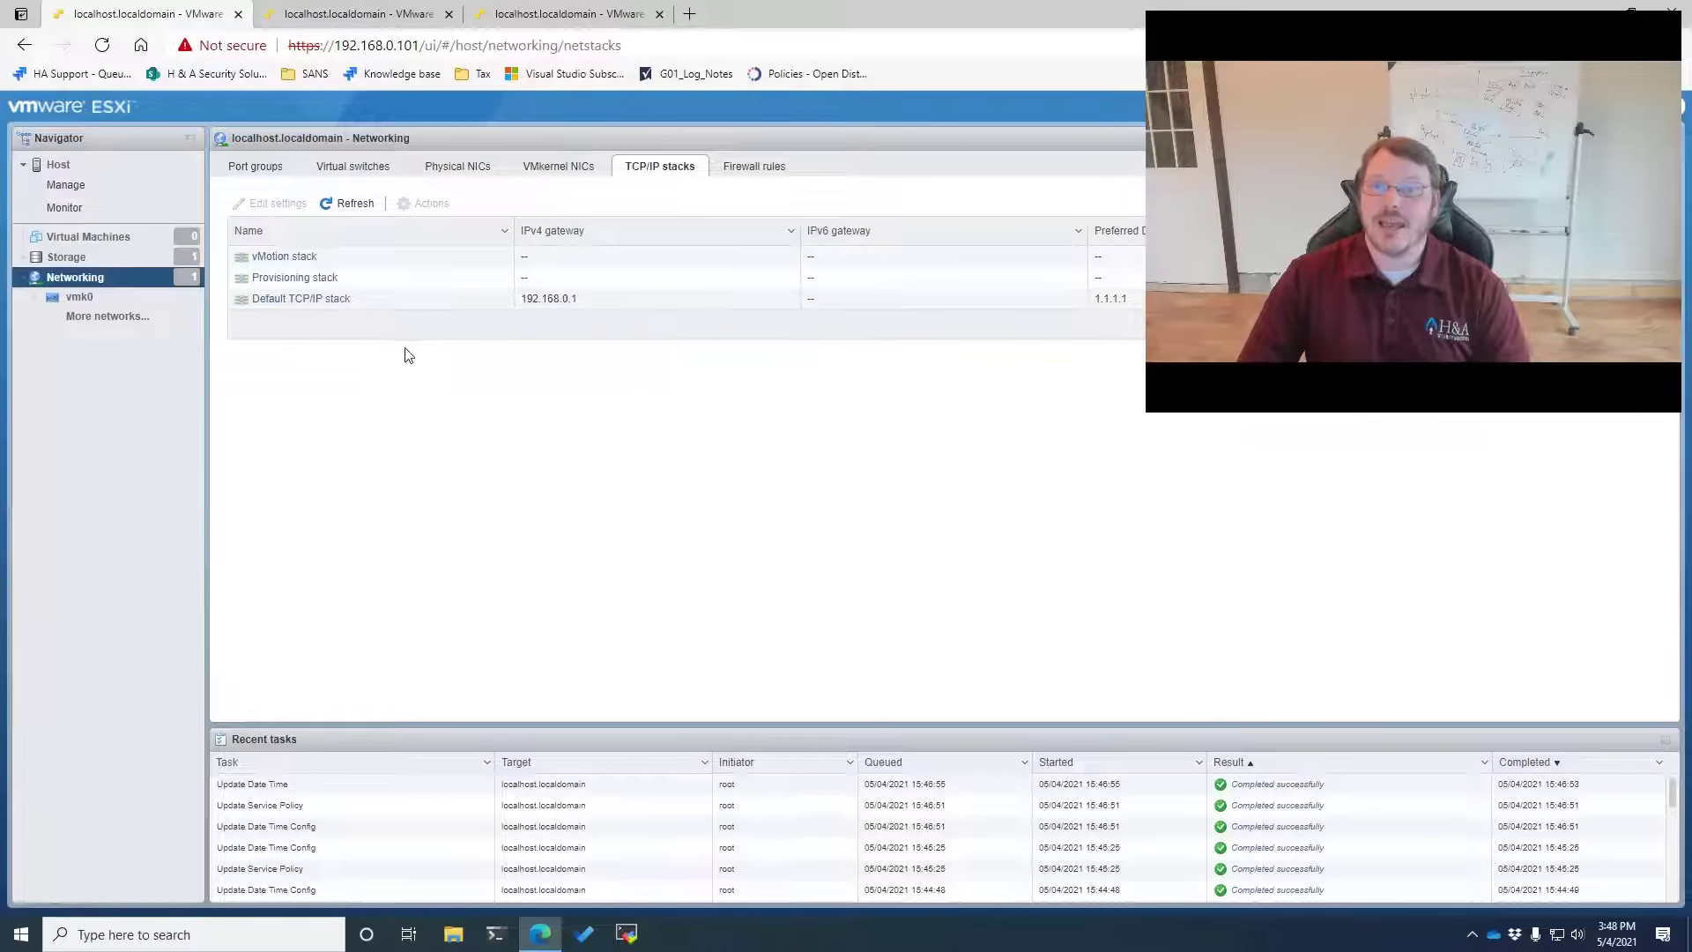
pyautogui.click(294, 301)
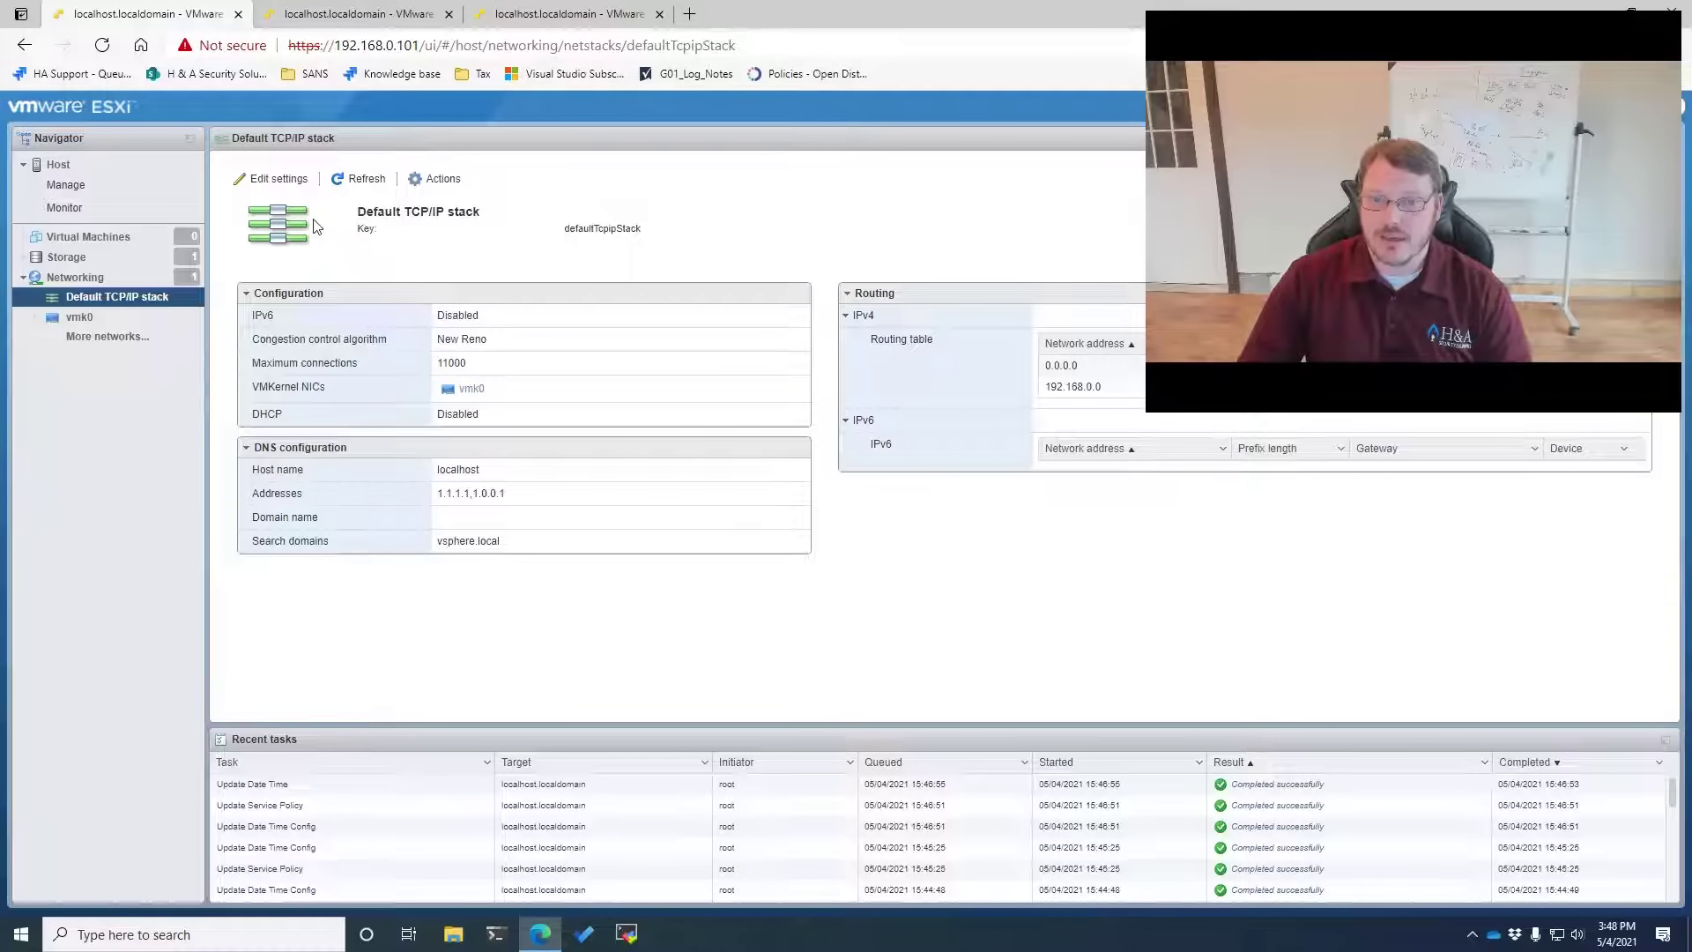
pyautogui.click(277, 179)
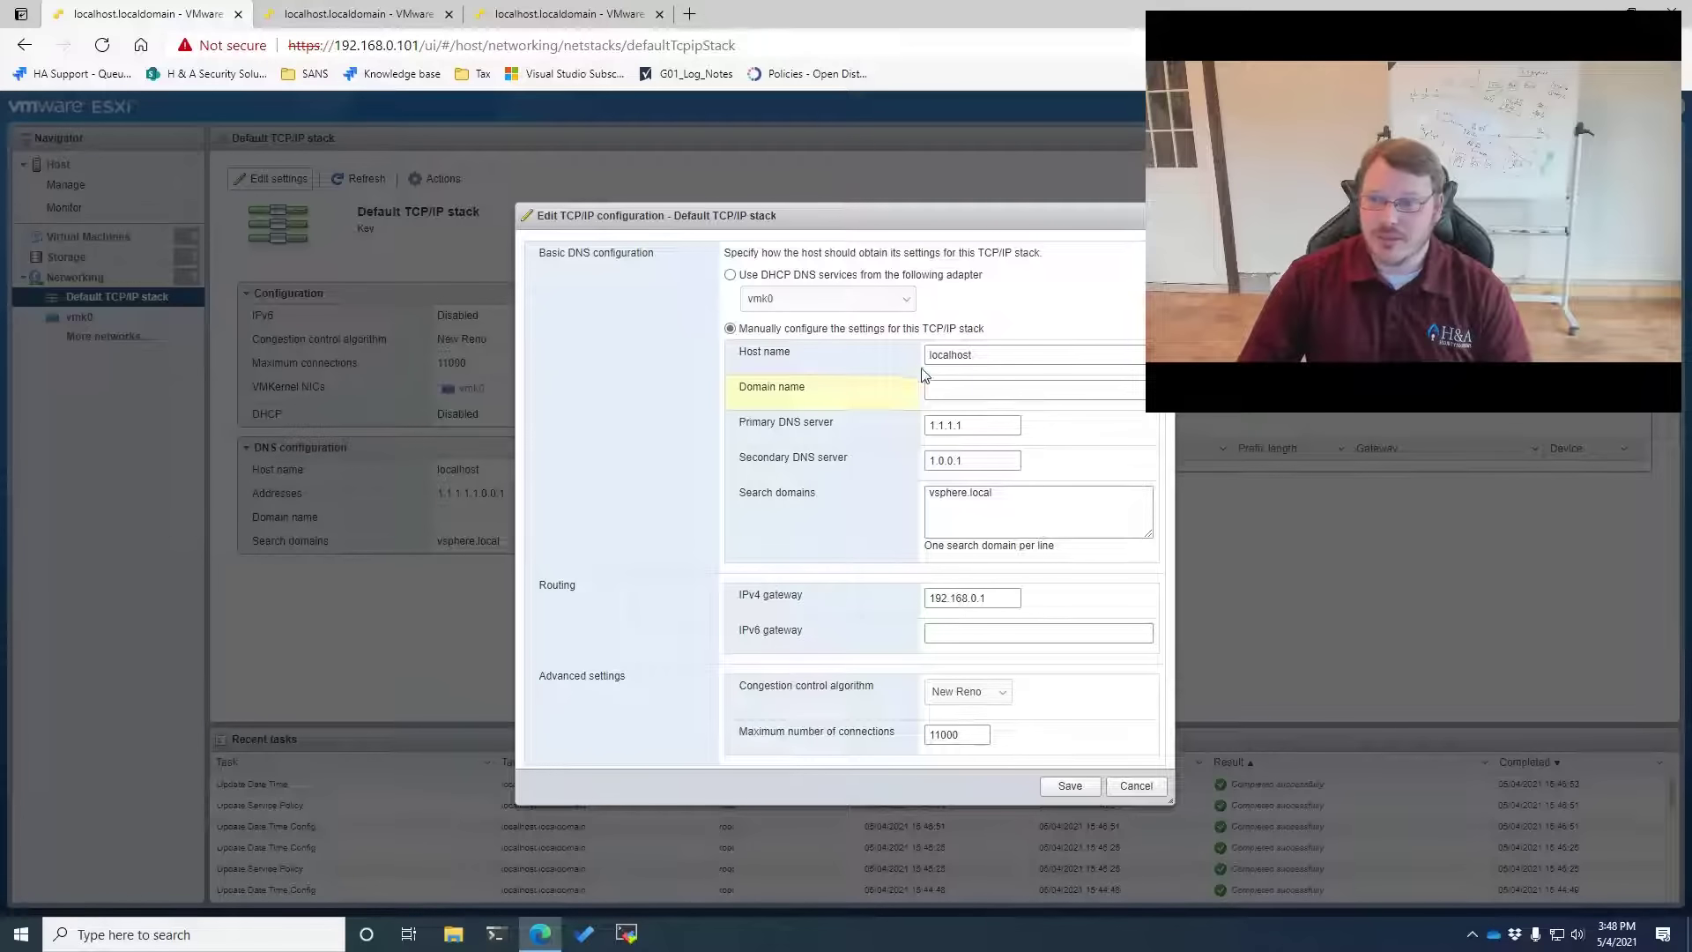
# Set host name esx01, domain vsphere.local, DNS 1.1.1.1 and 1.0.0.1, and save
pyautogui.doubleClick(989, 355)
pyautogui.write('esx01')
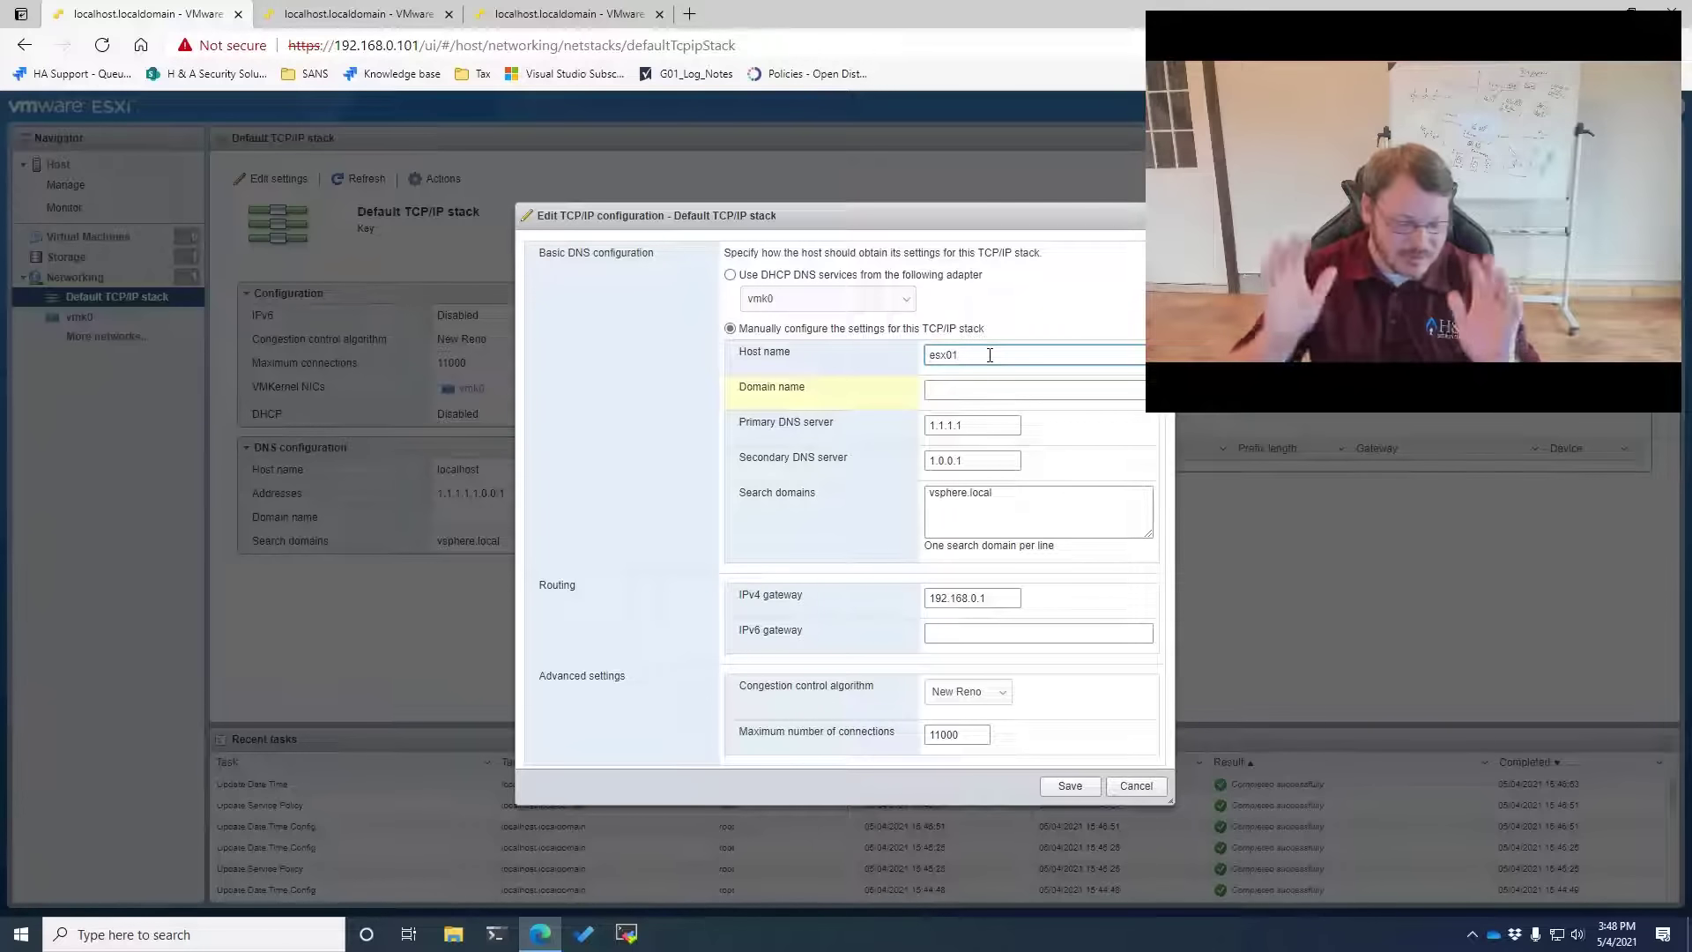
pyautogui.press('Tab')
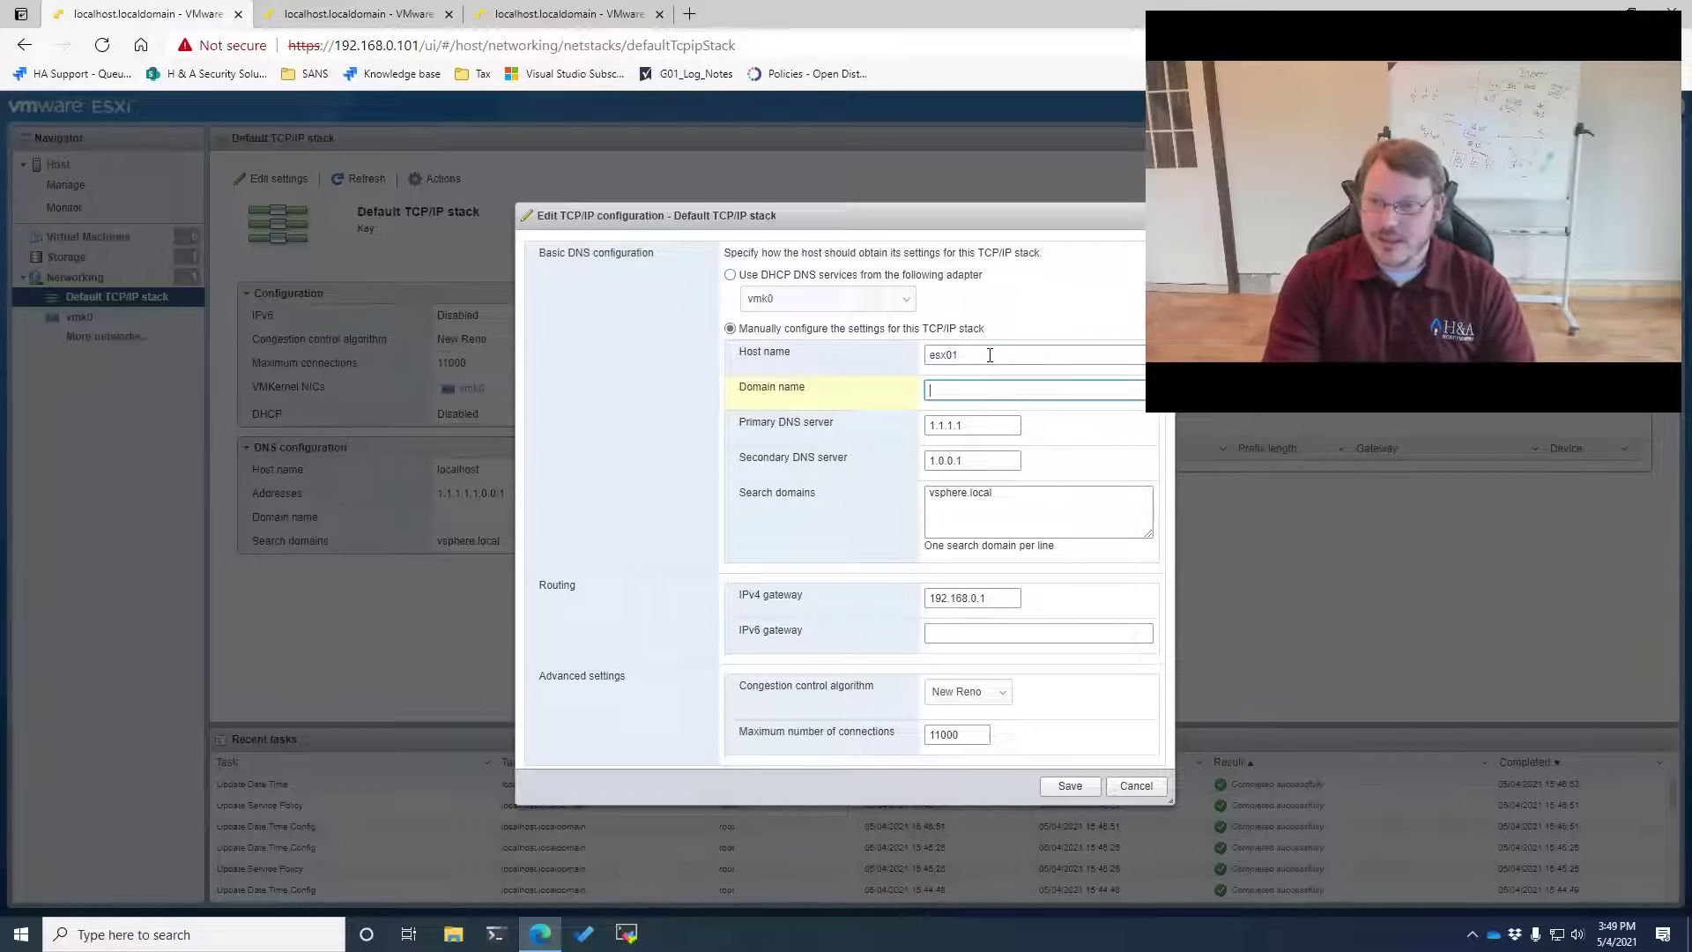
pyautogui.write('vsphere.local')
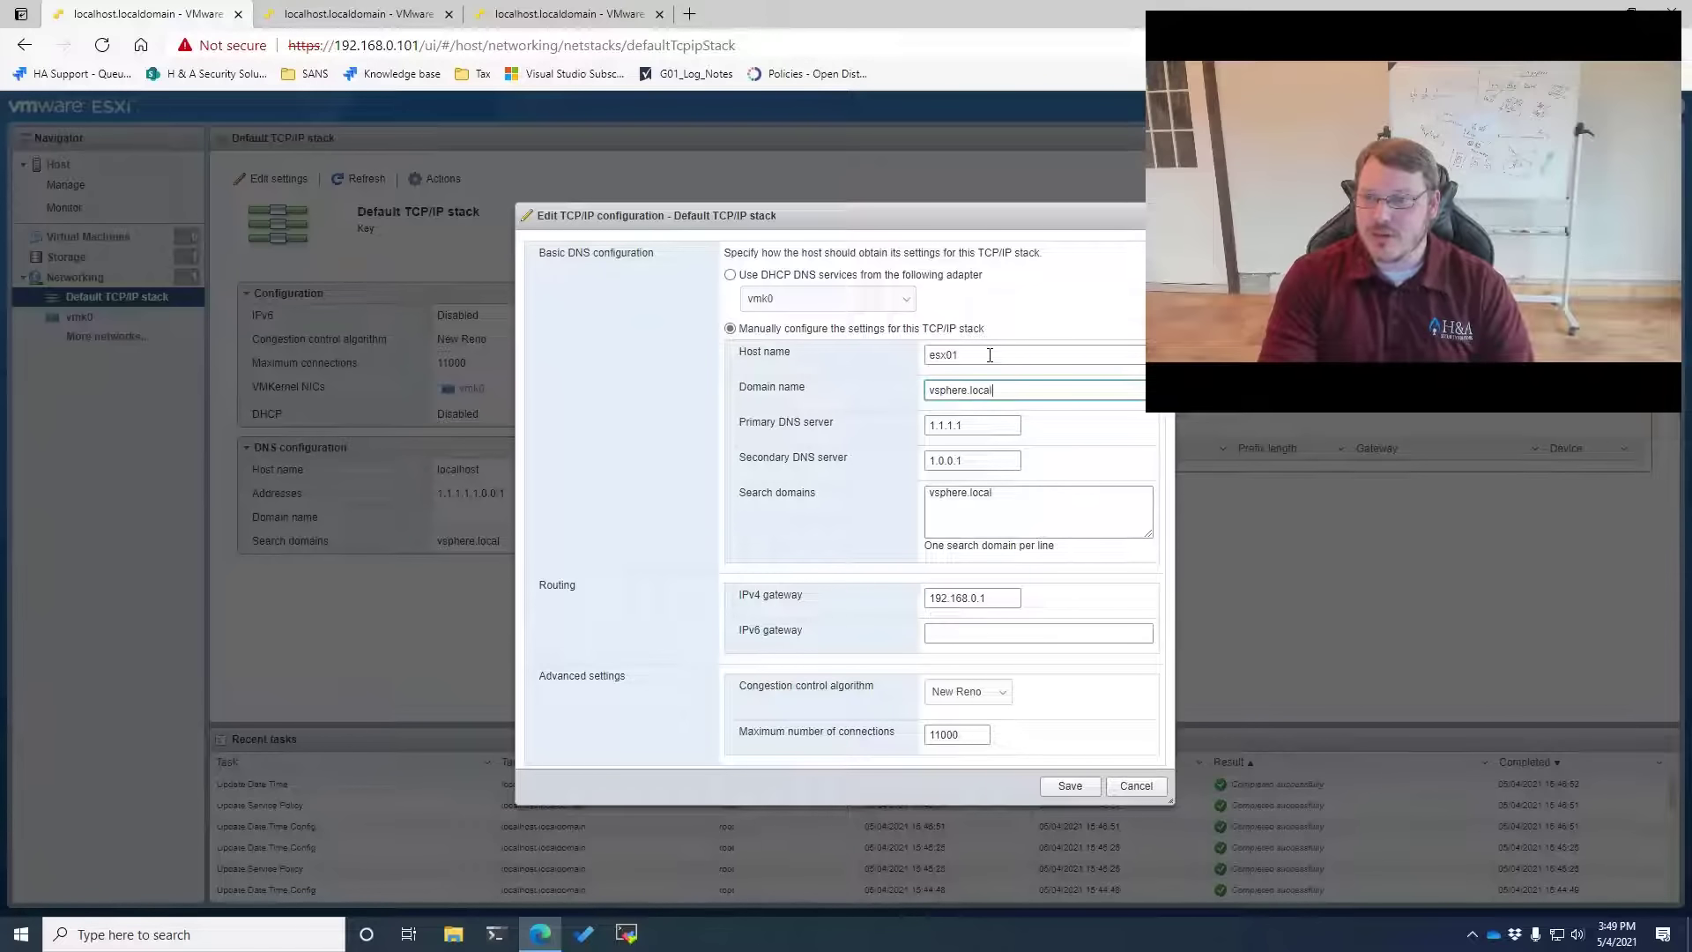
pyautogui.press('Tab')
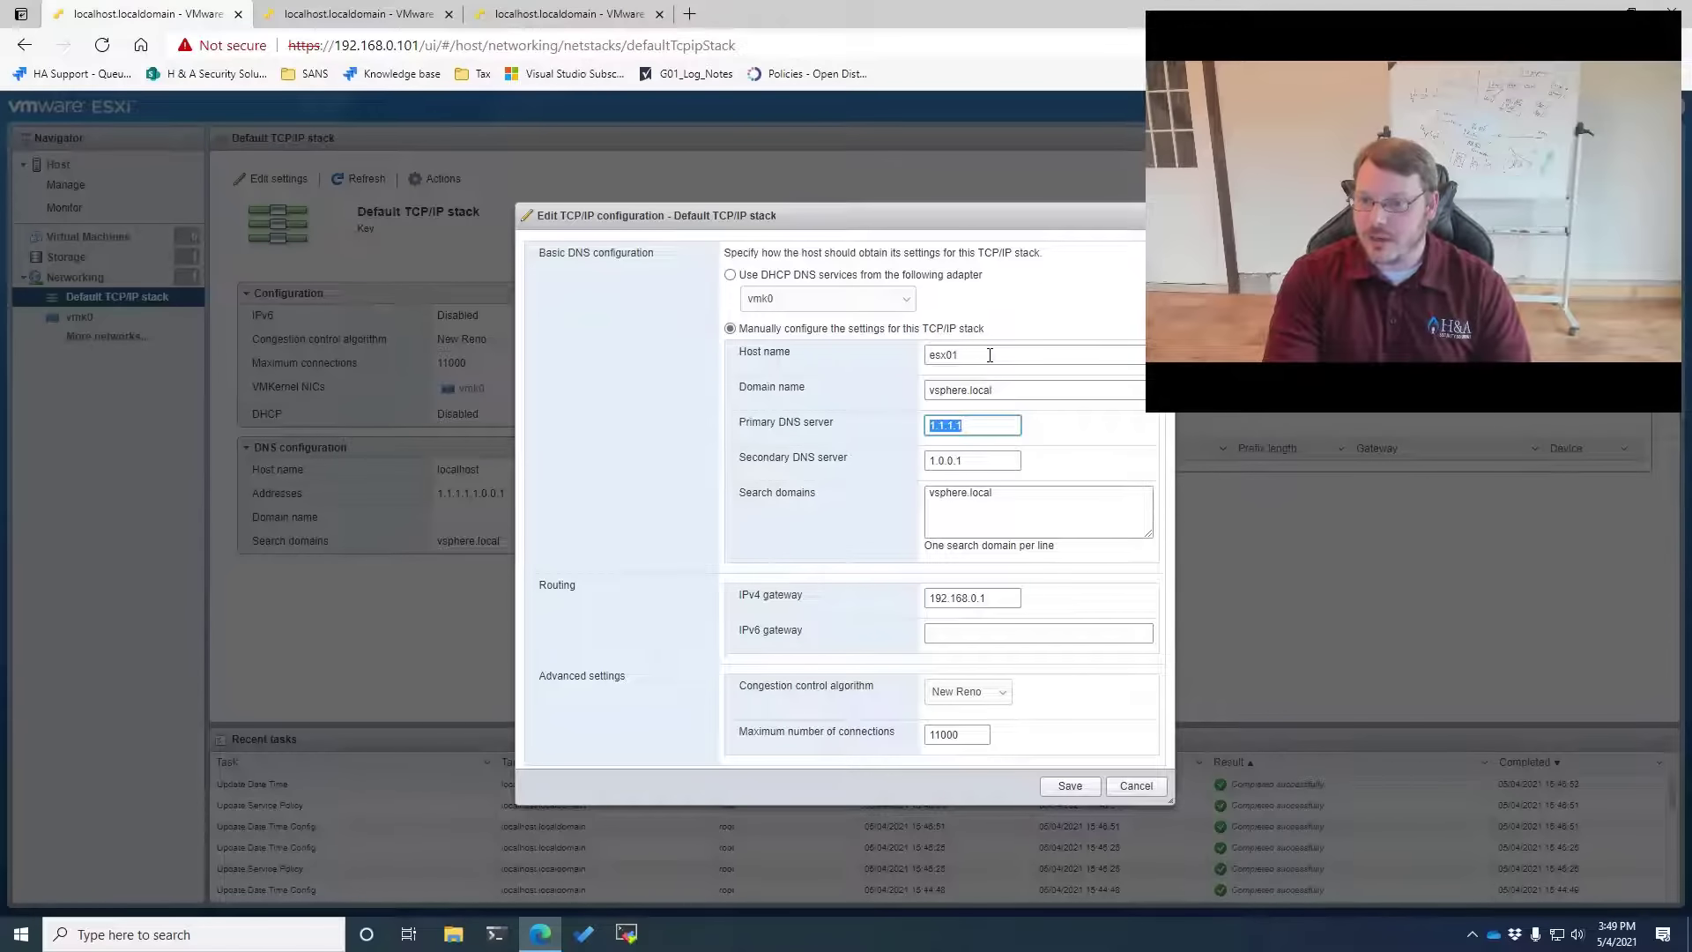
pyautogui.write('1.1.1')
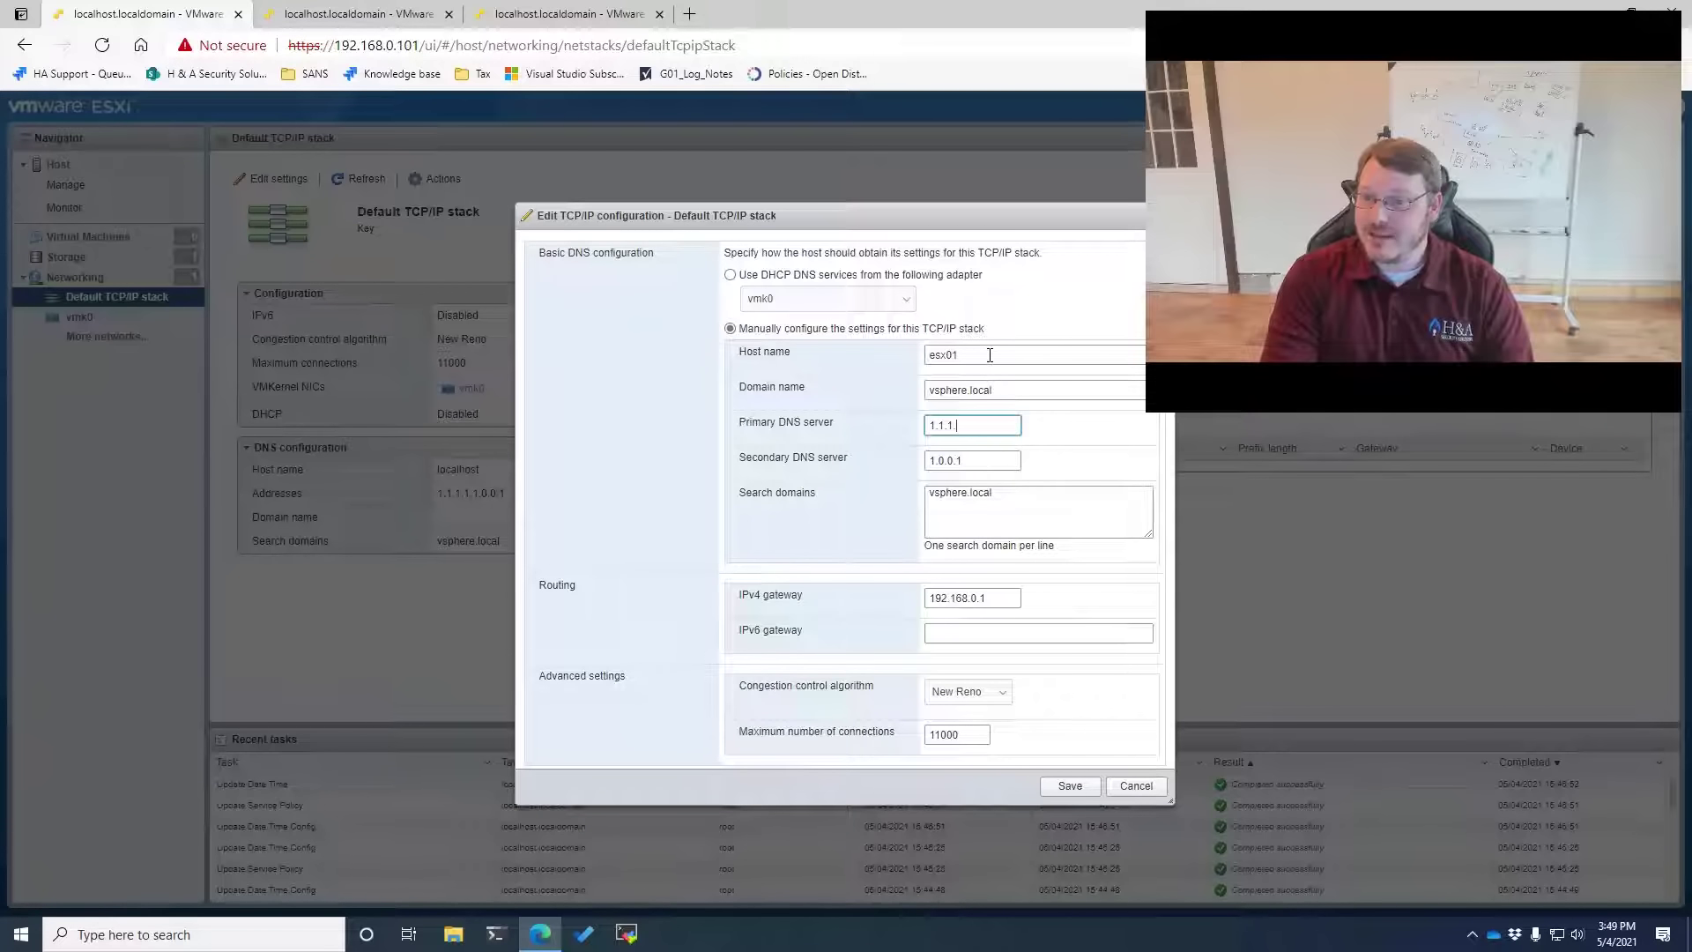
pyautogui.write('.1')
pyautogui.press('Tab')
pyautogui.write('1.0.0.1')
pyautogui.press('Tab')
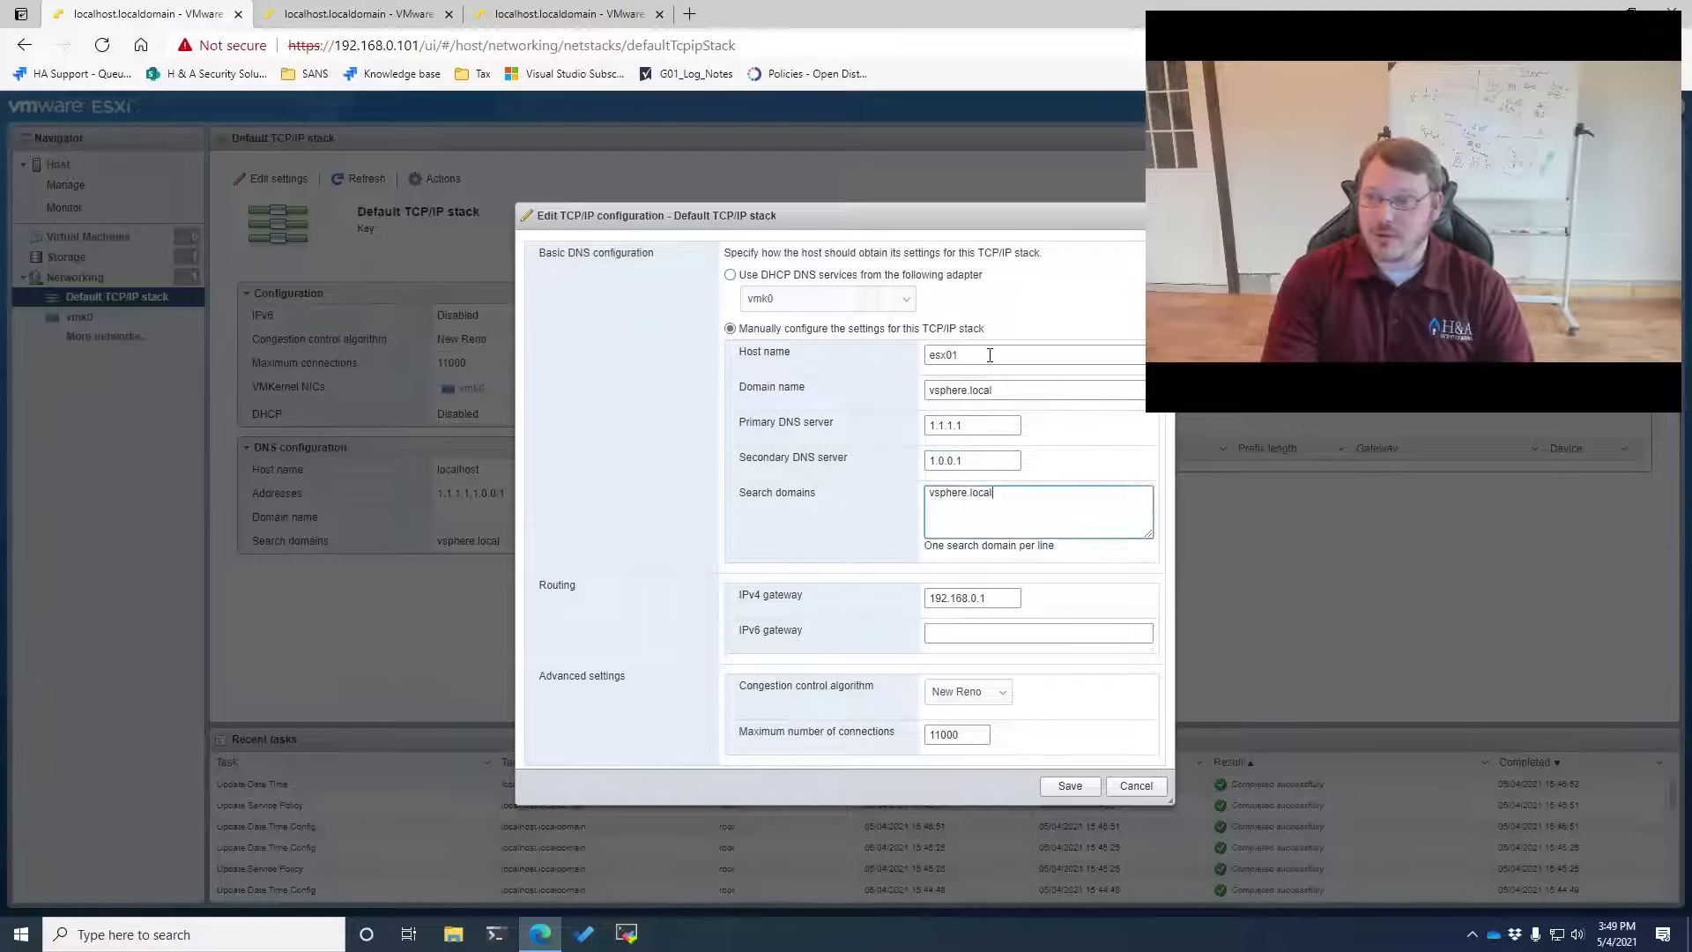
pyautogui.hotkey('ctrl', 'a')
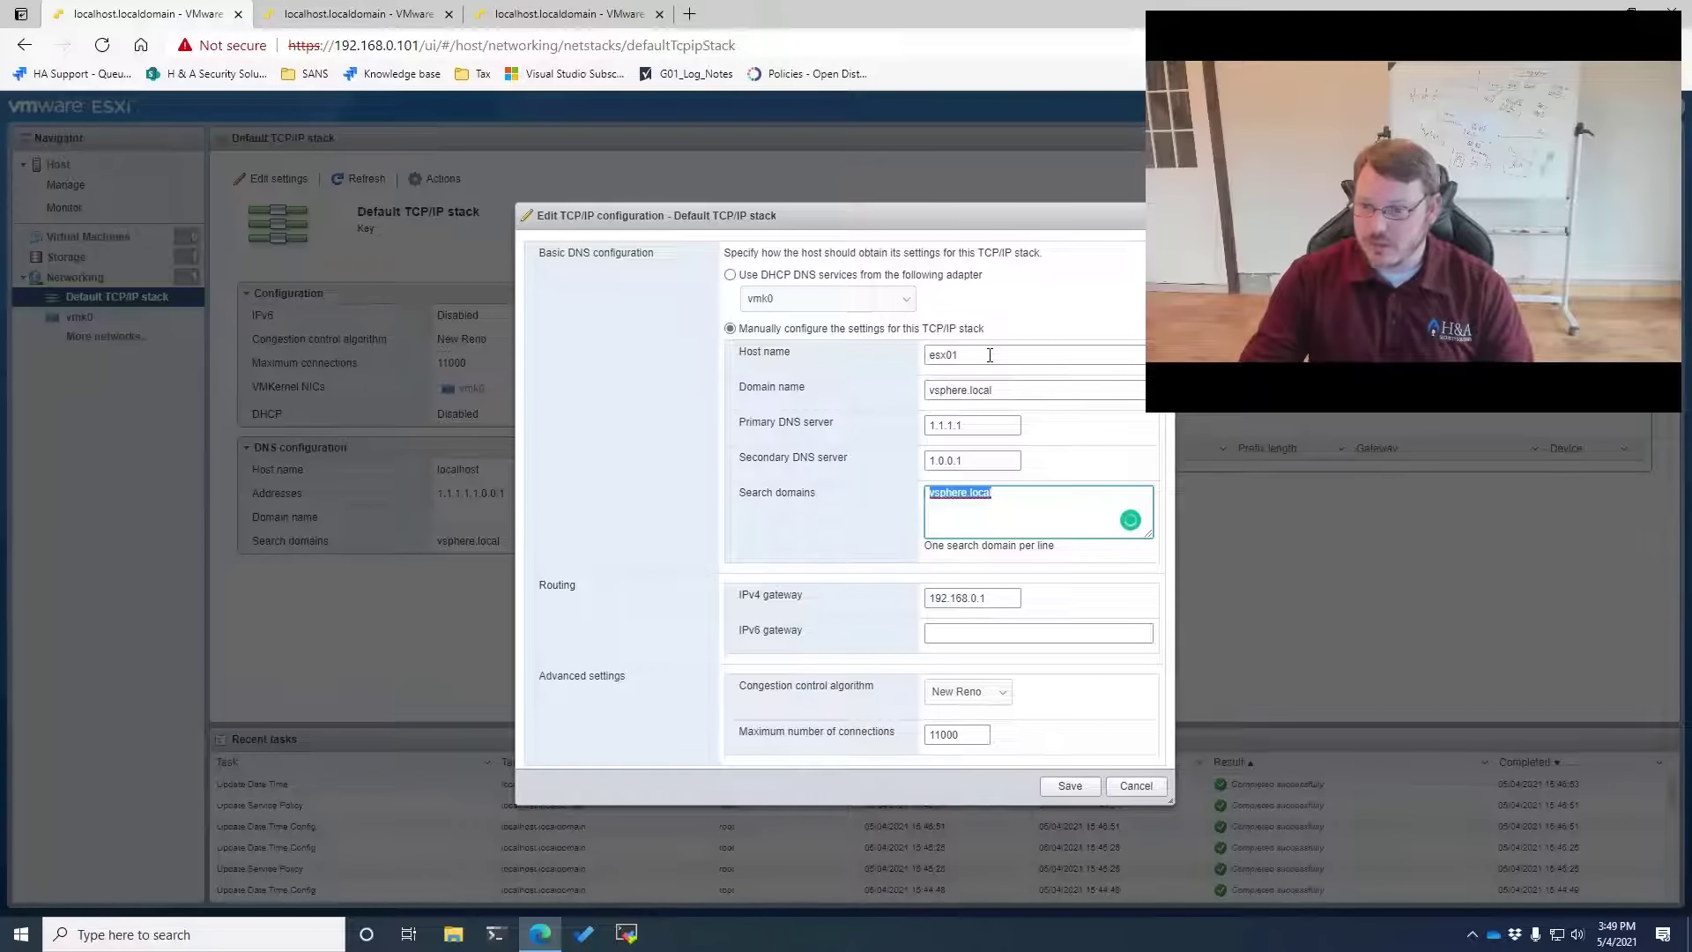
pyautogui.click(1068, 786)
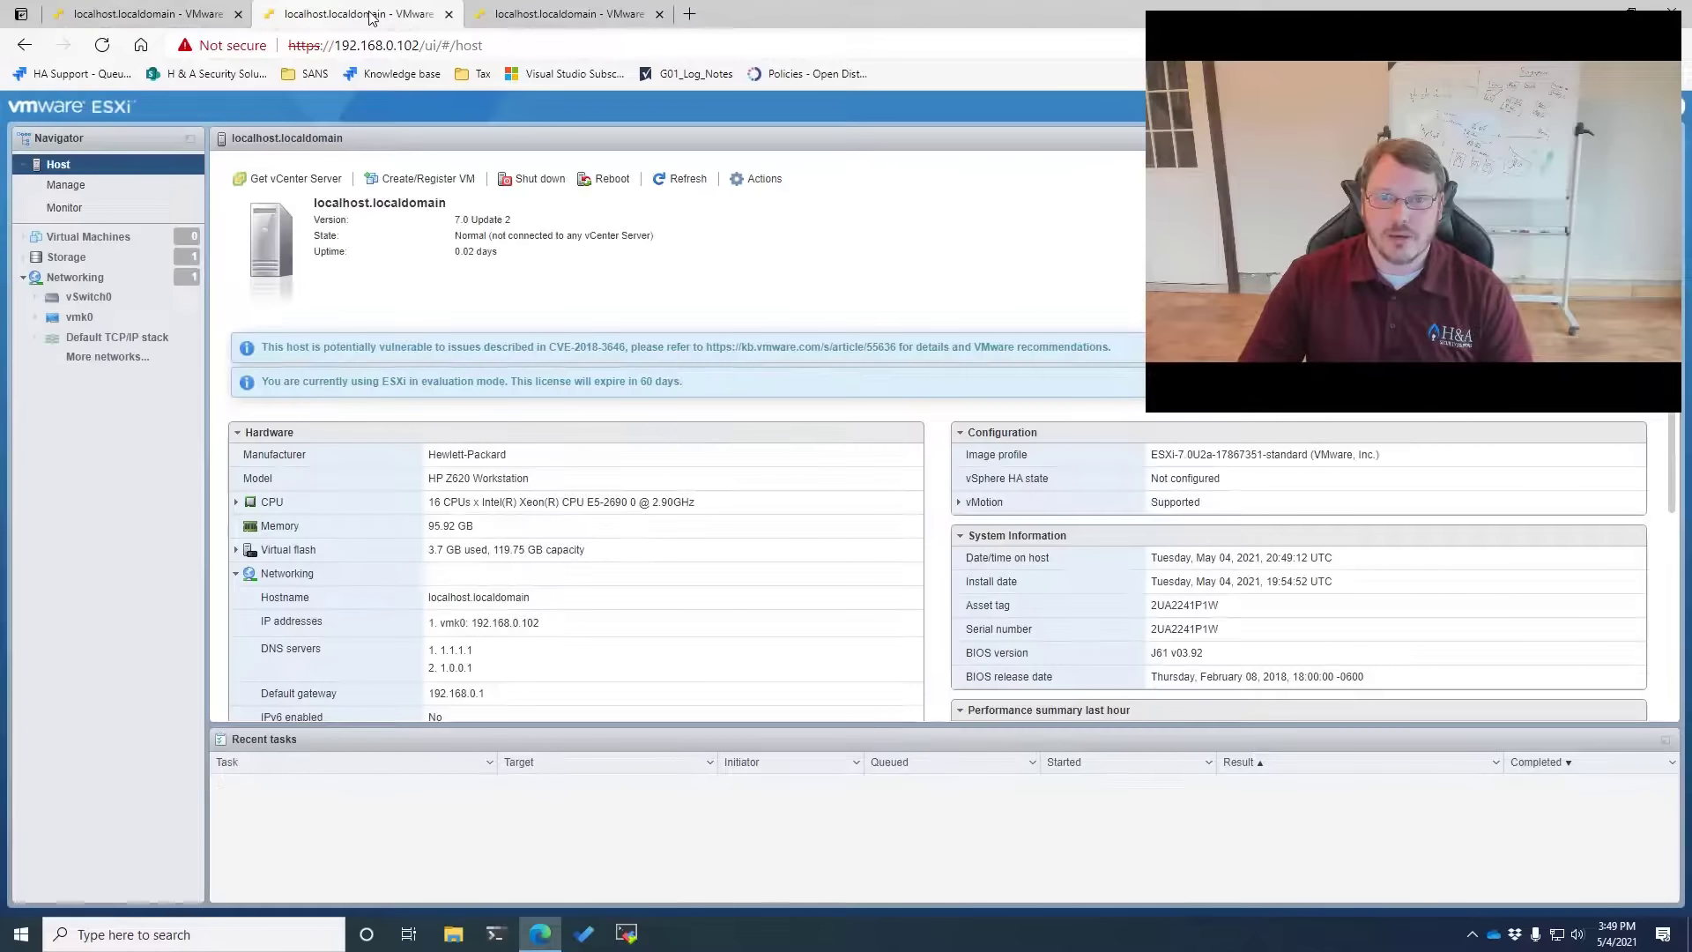
# Edit host 192.168.0.102's Default TCP/IP stack: name esx02, domain and search domain vsphere.local, save
pyautogui.click(107, 357)
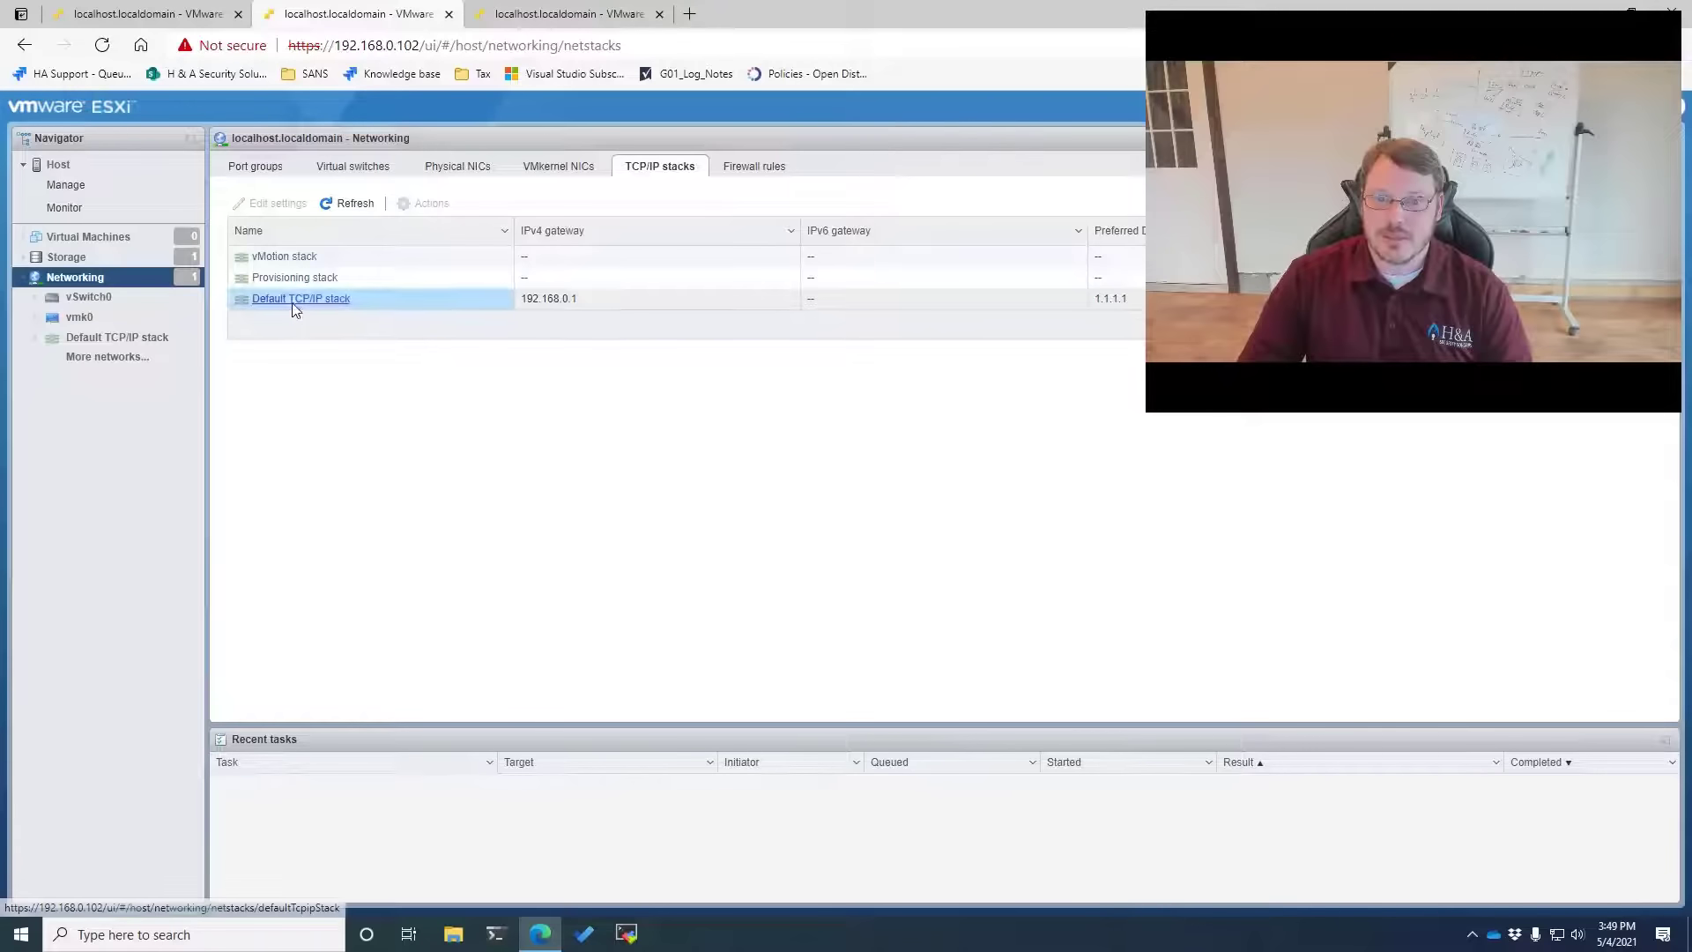
pyautogui.click(293, 303)
pyautogui.click(268, 178)
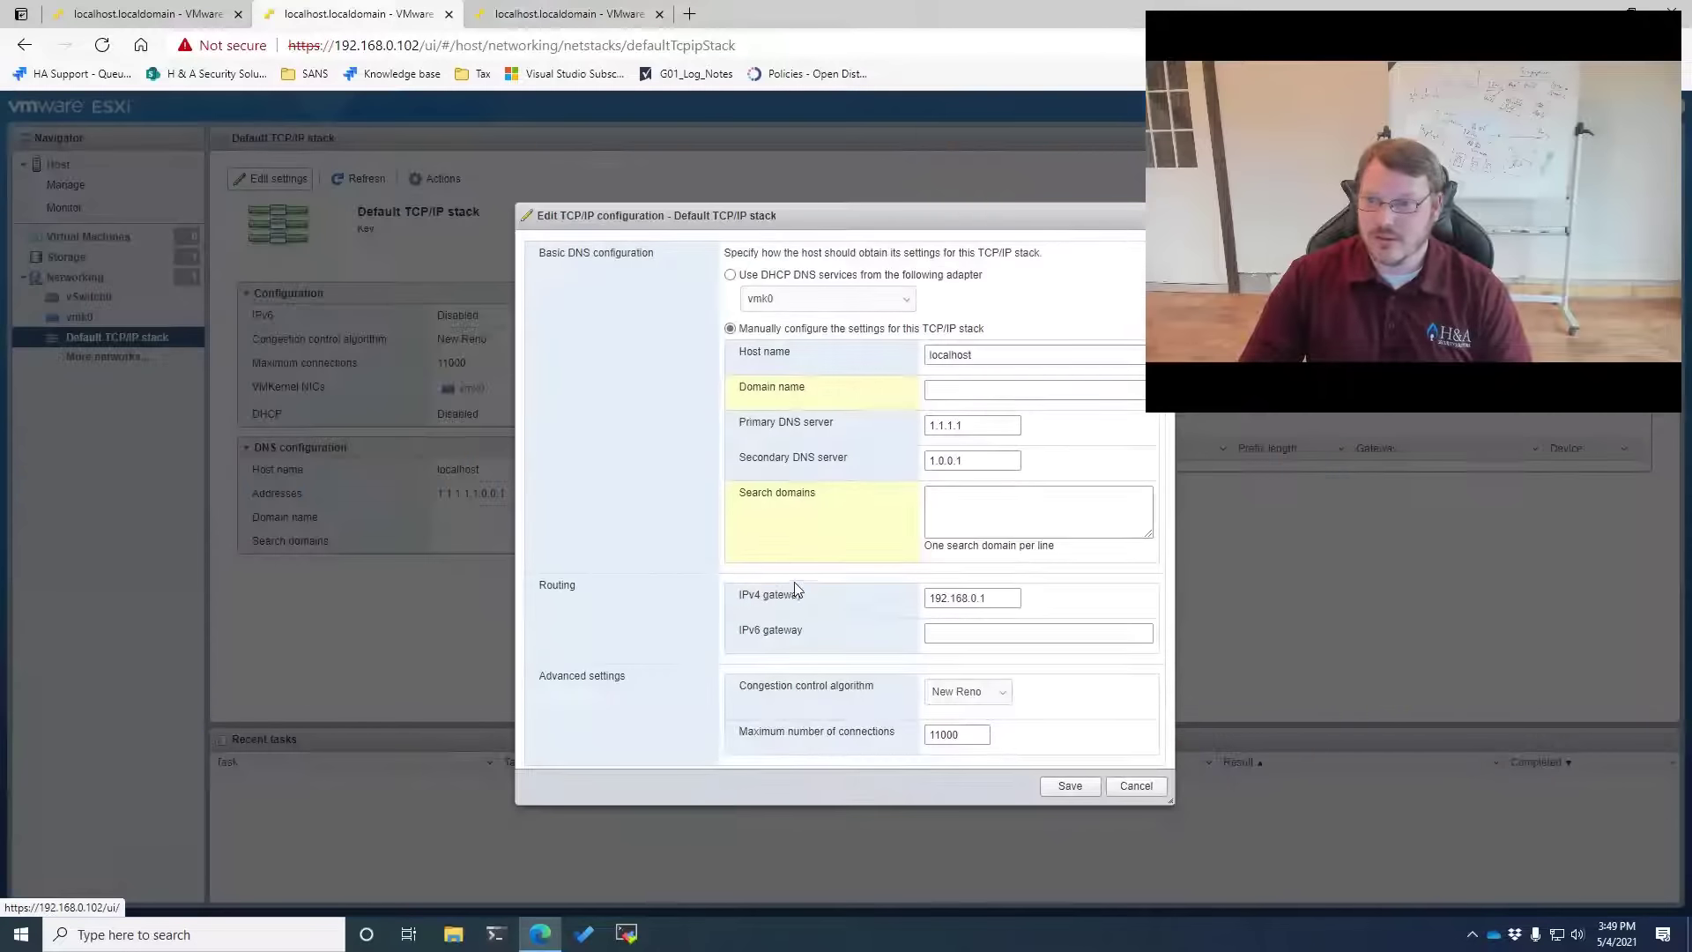
pyautogui.doubleClick(985, 355)
pyautogui.write('esx02')
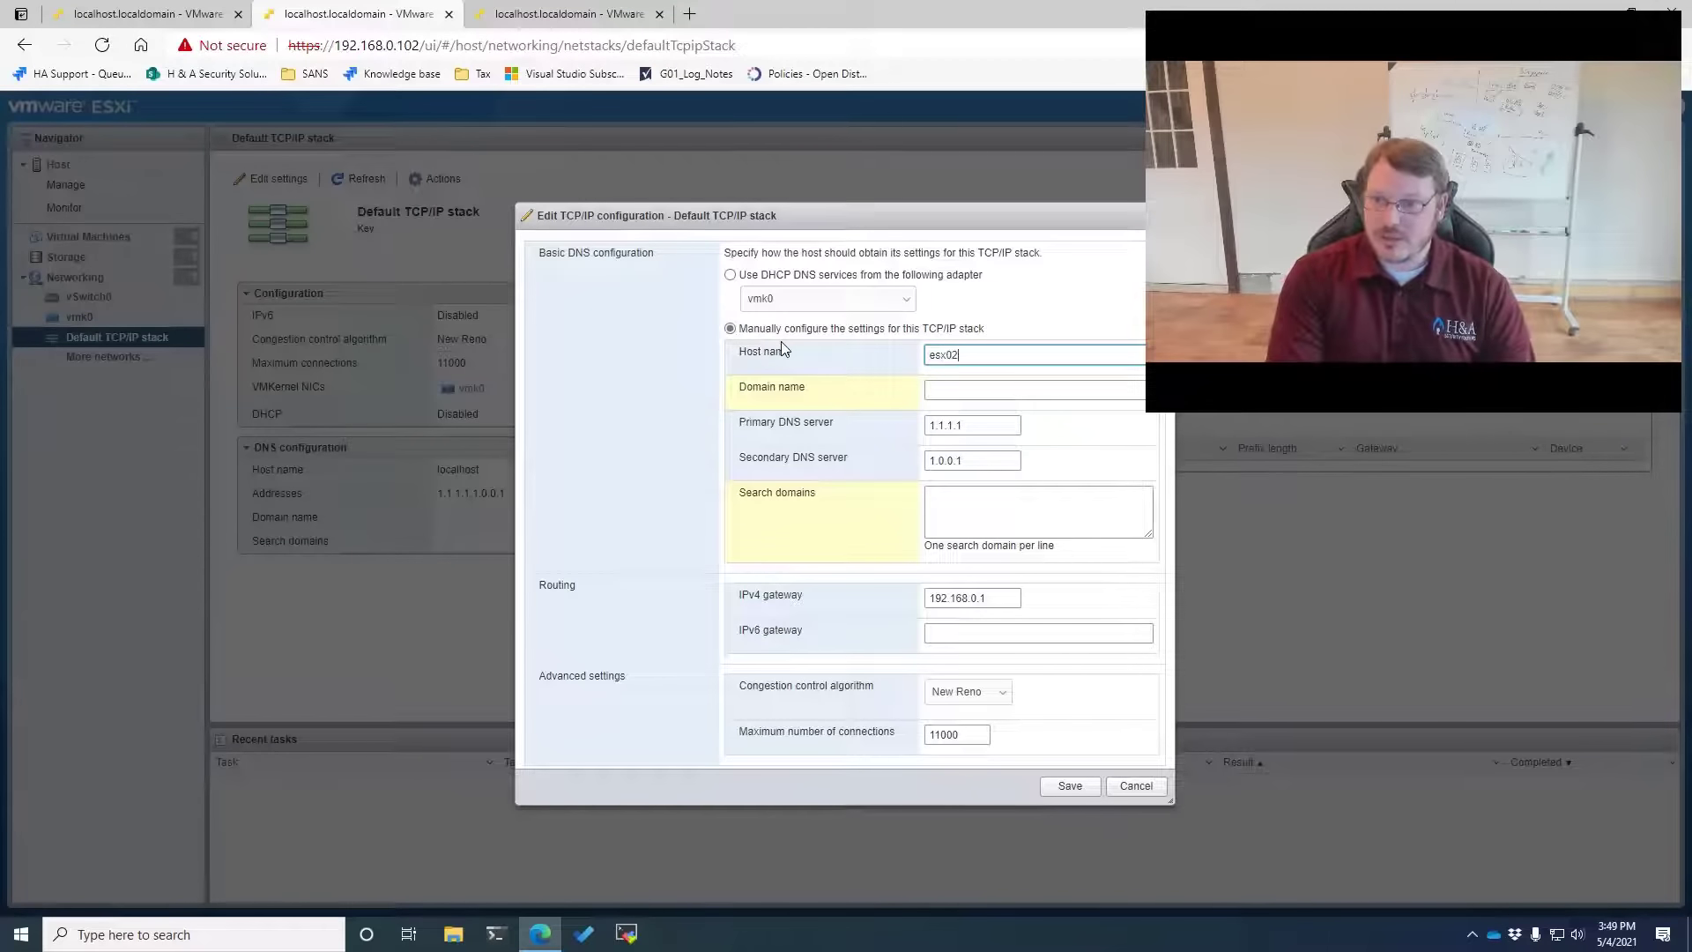
pyautogui.press('Tab')
pyautogui.write('vsphere')
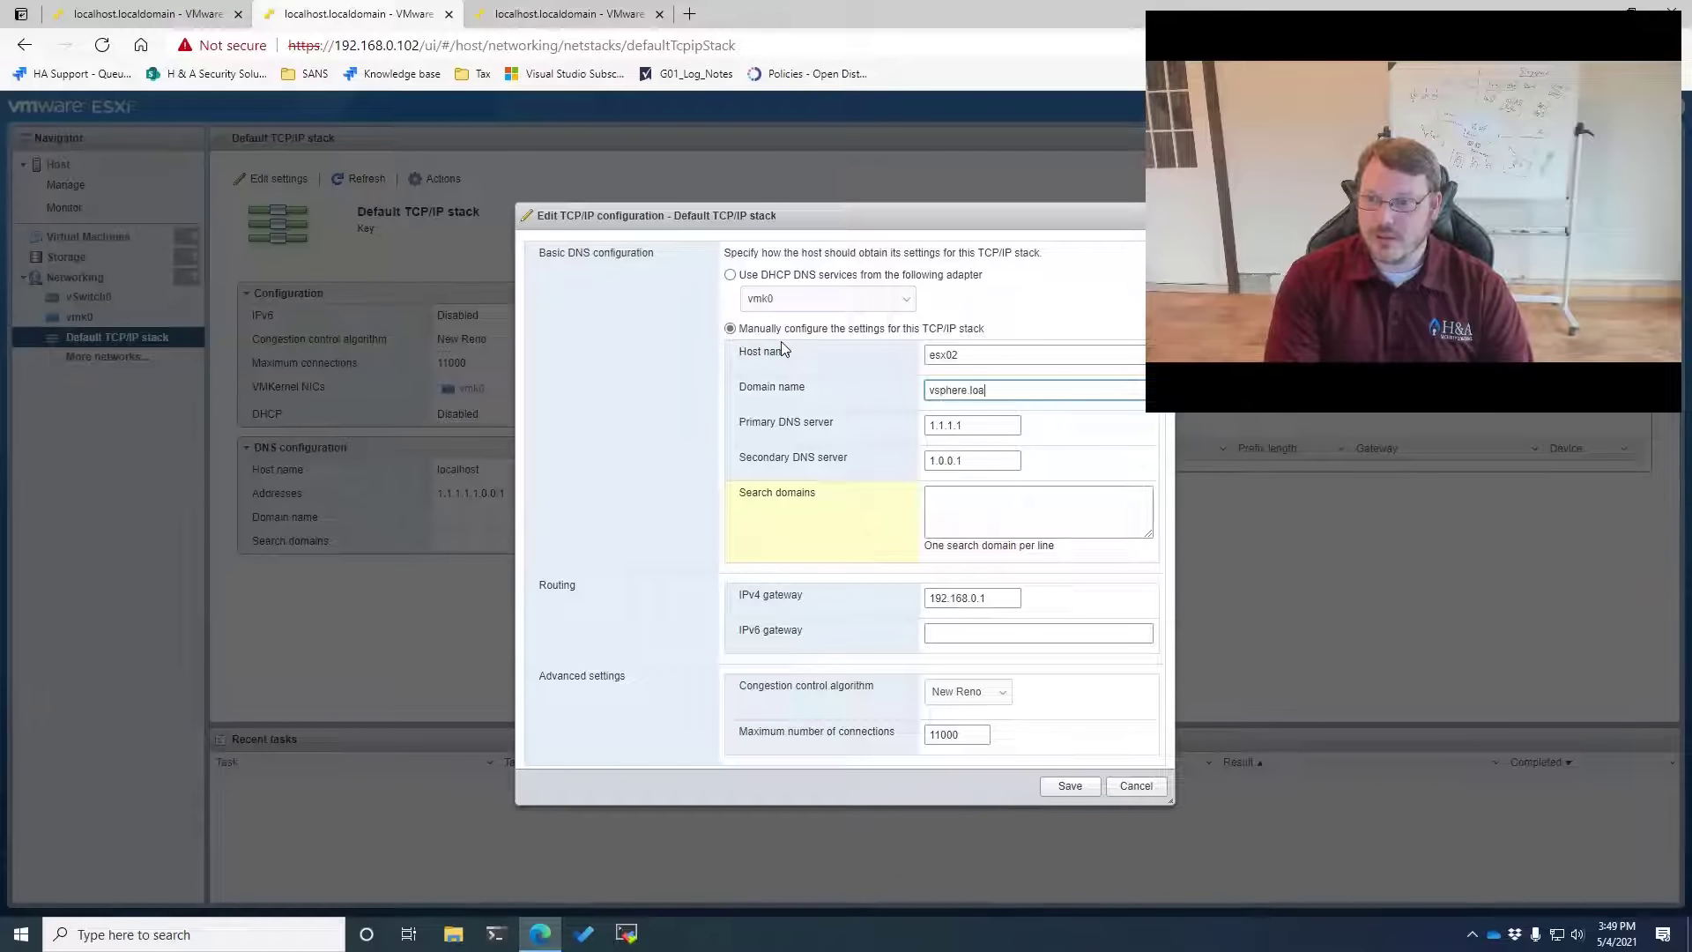
pyautogui.press('Tab')
pyautogui.press('Tab')
pyautogui.press('Tab')
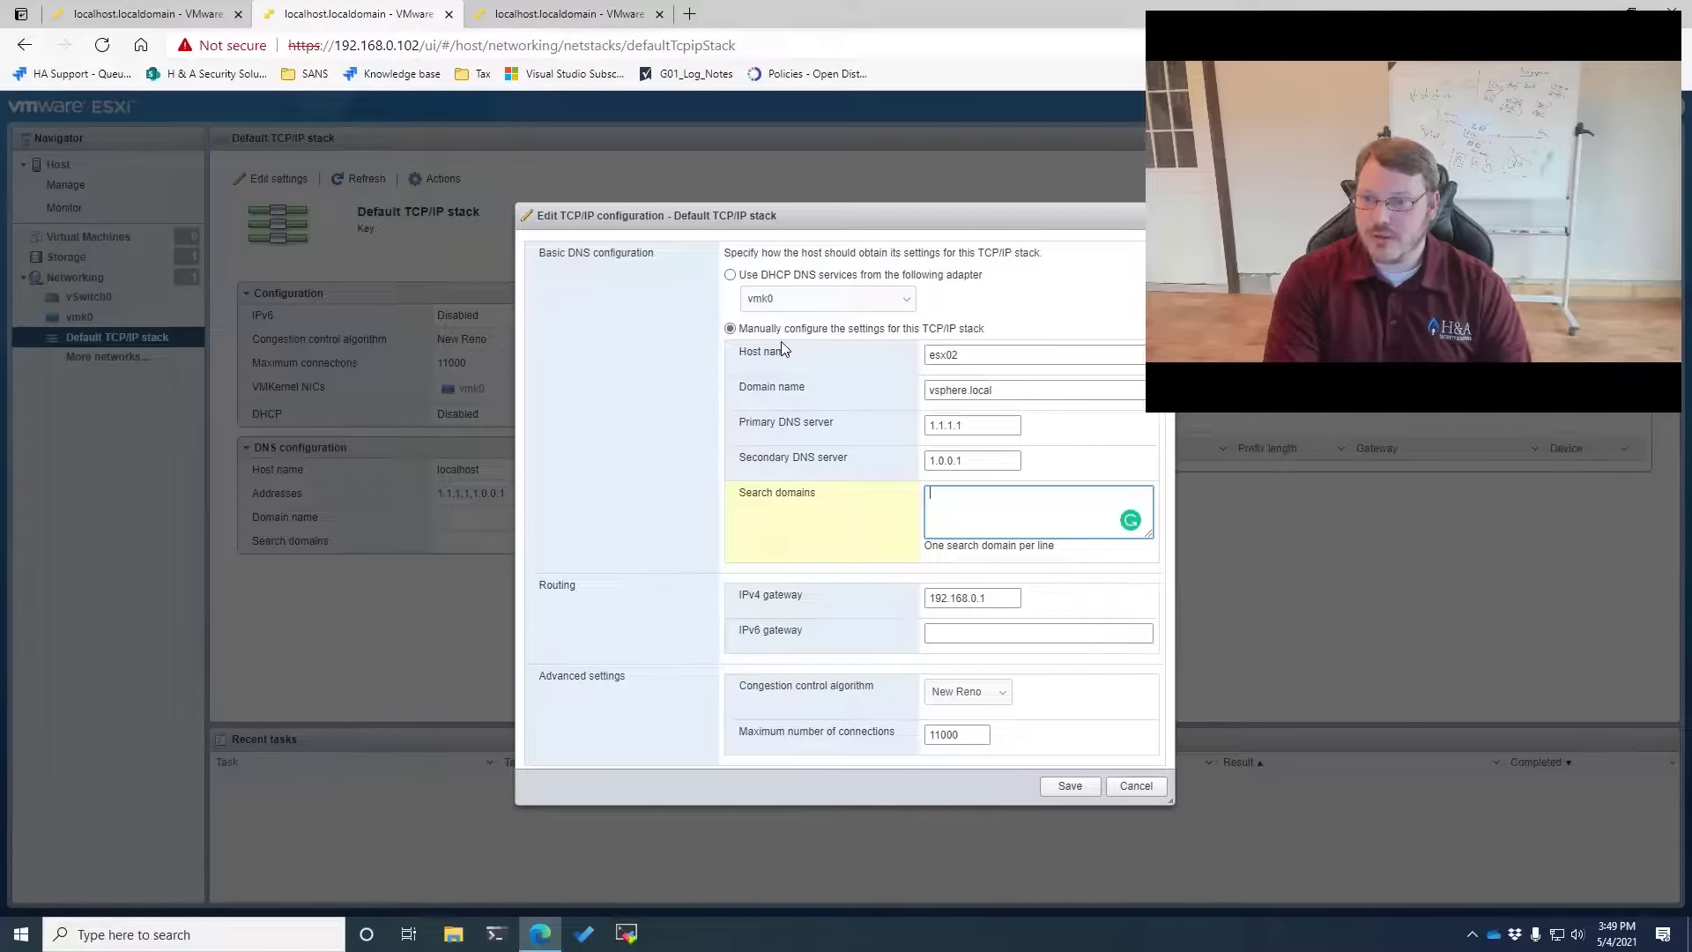
pyautogui.write('vsphere.local')
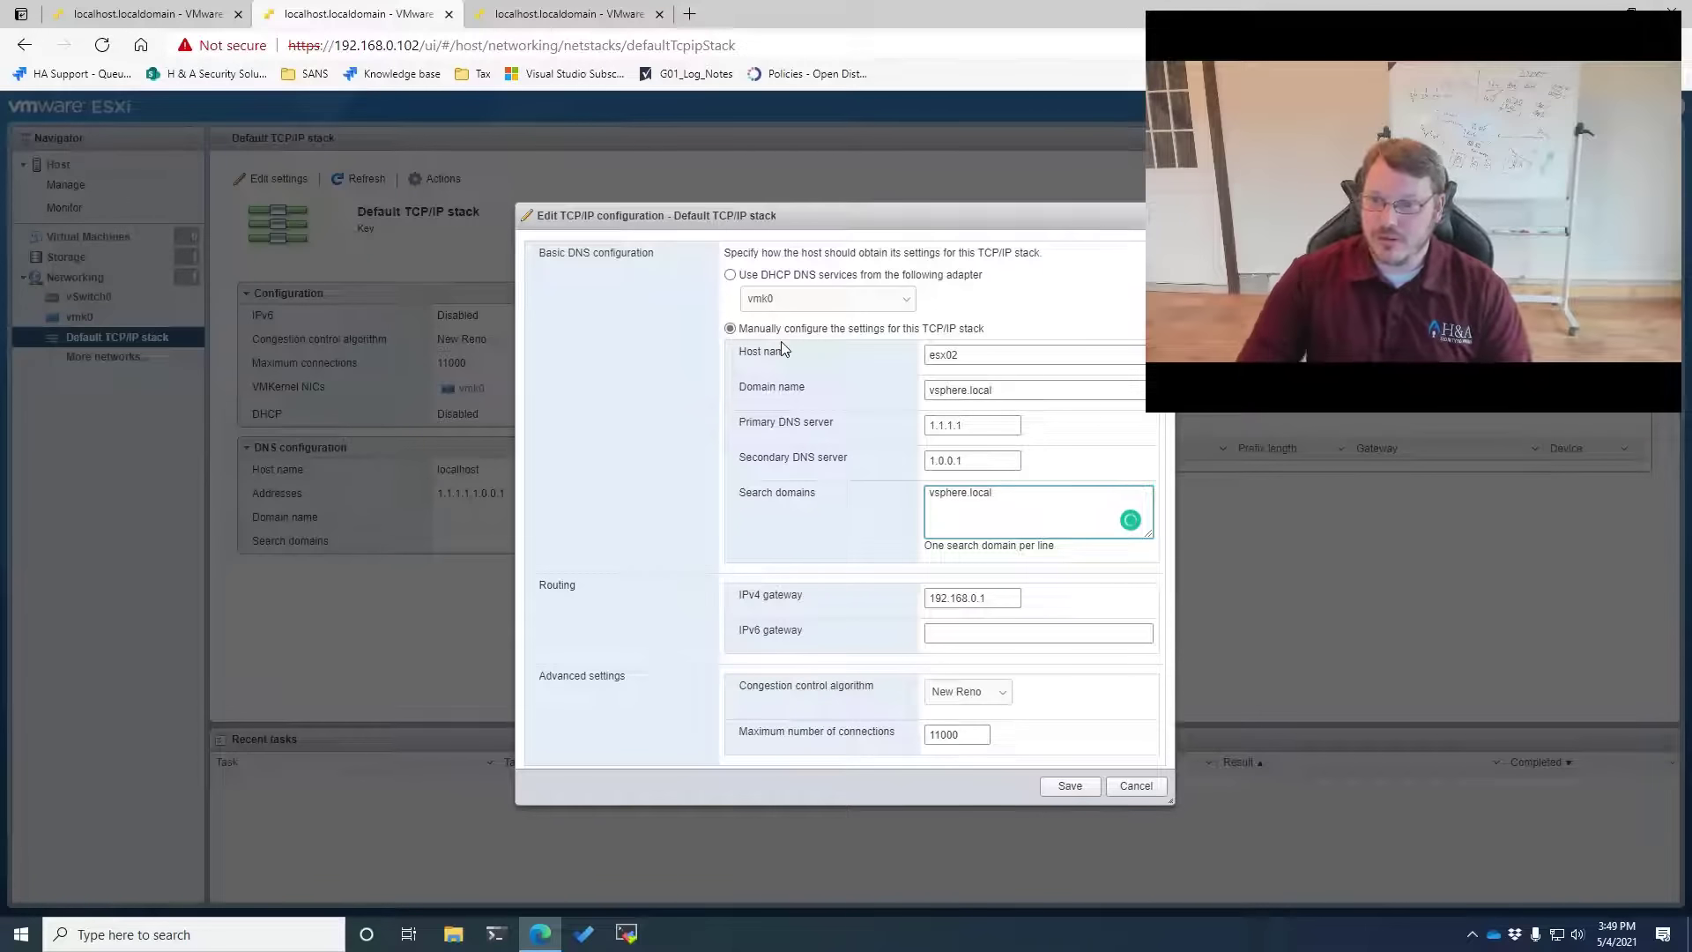
pyautogui.click(1073, 786)
pyautogui.click(557, 15)
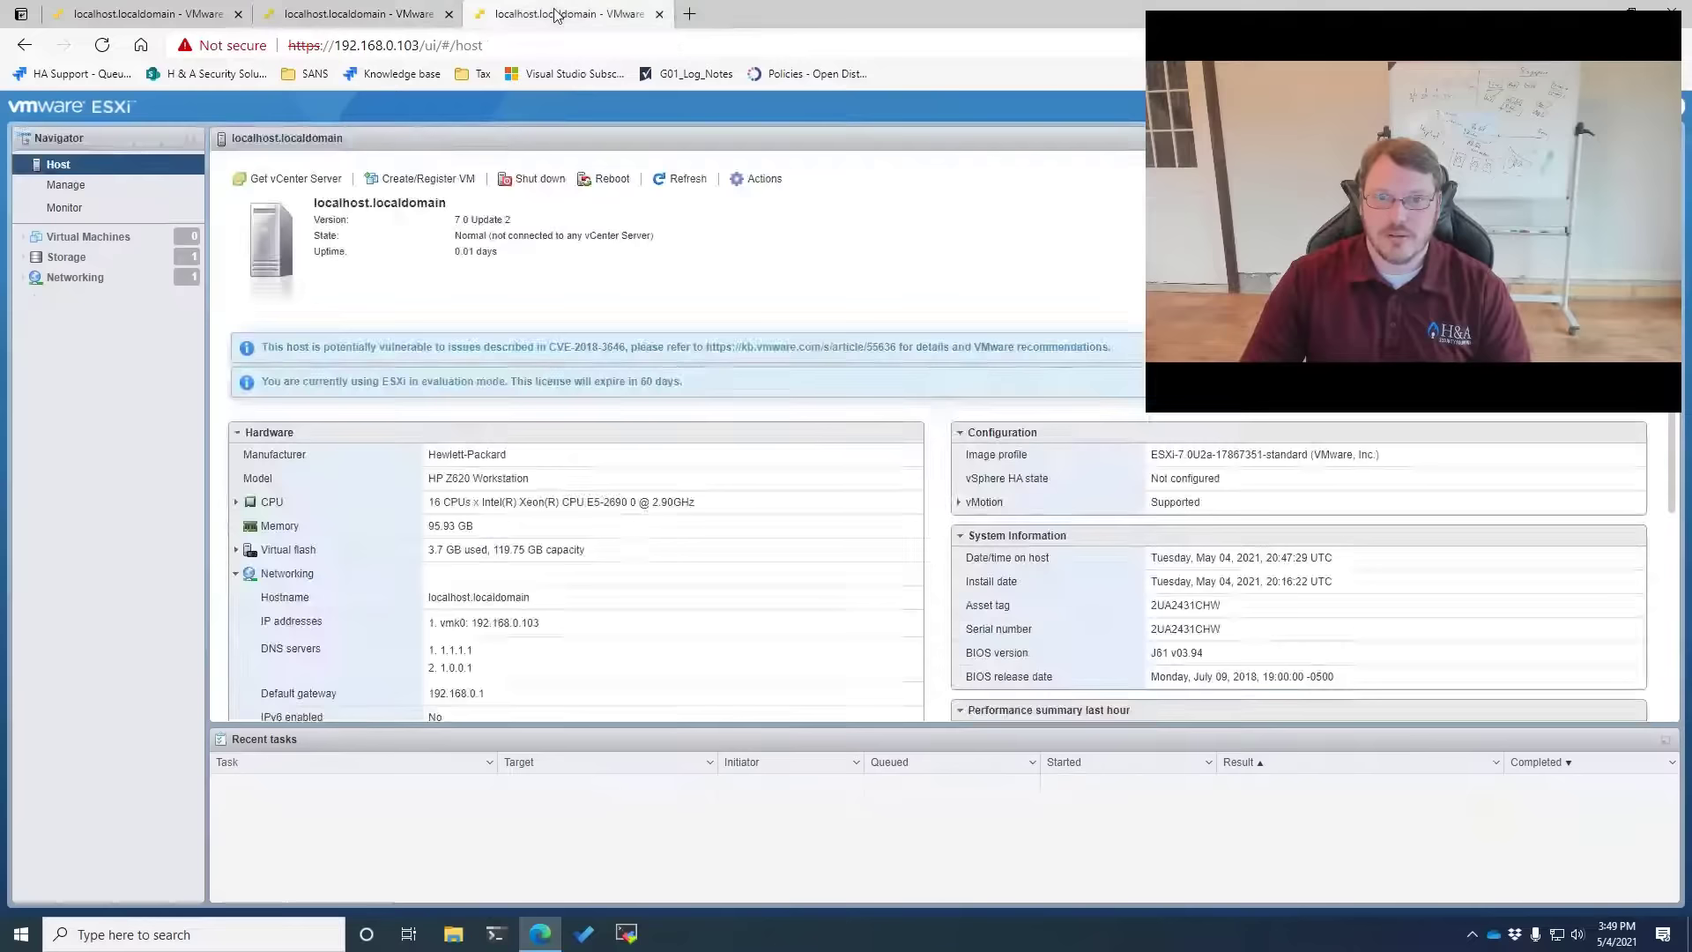
# Open the Default TCP/IP stack edit dialog for host 192.168.0.103
pyautogui.click(75, 278)
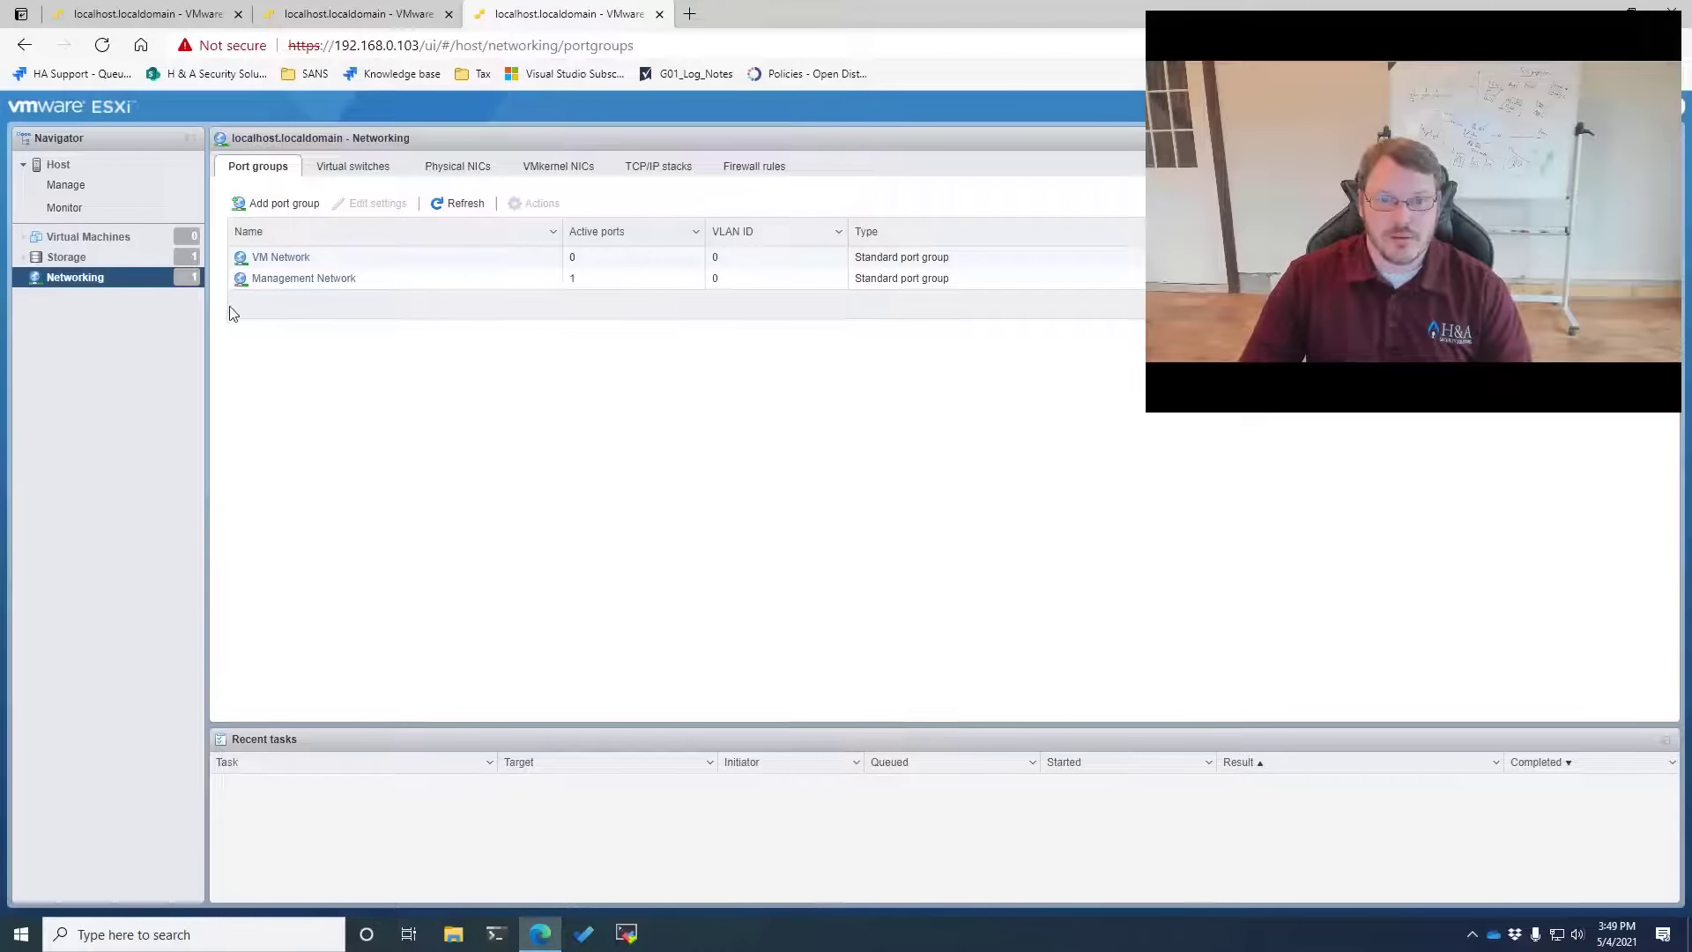
pyautogui.click(660, 167)
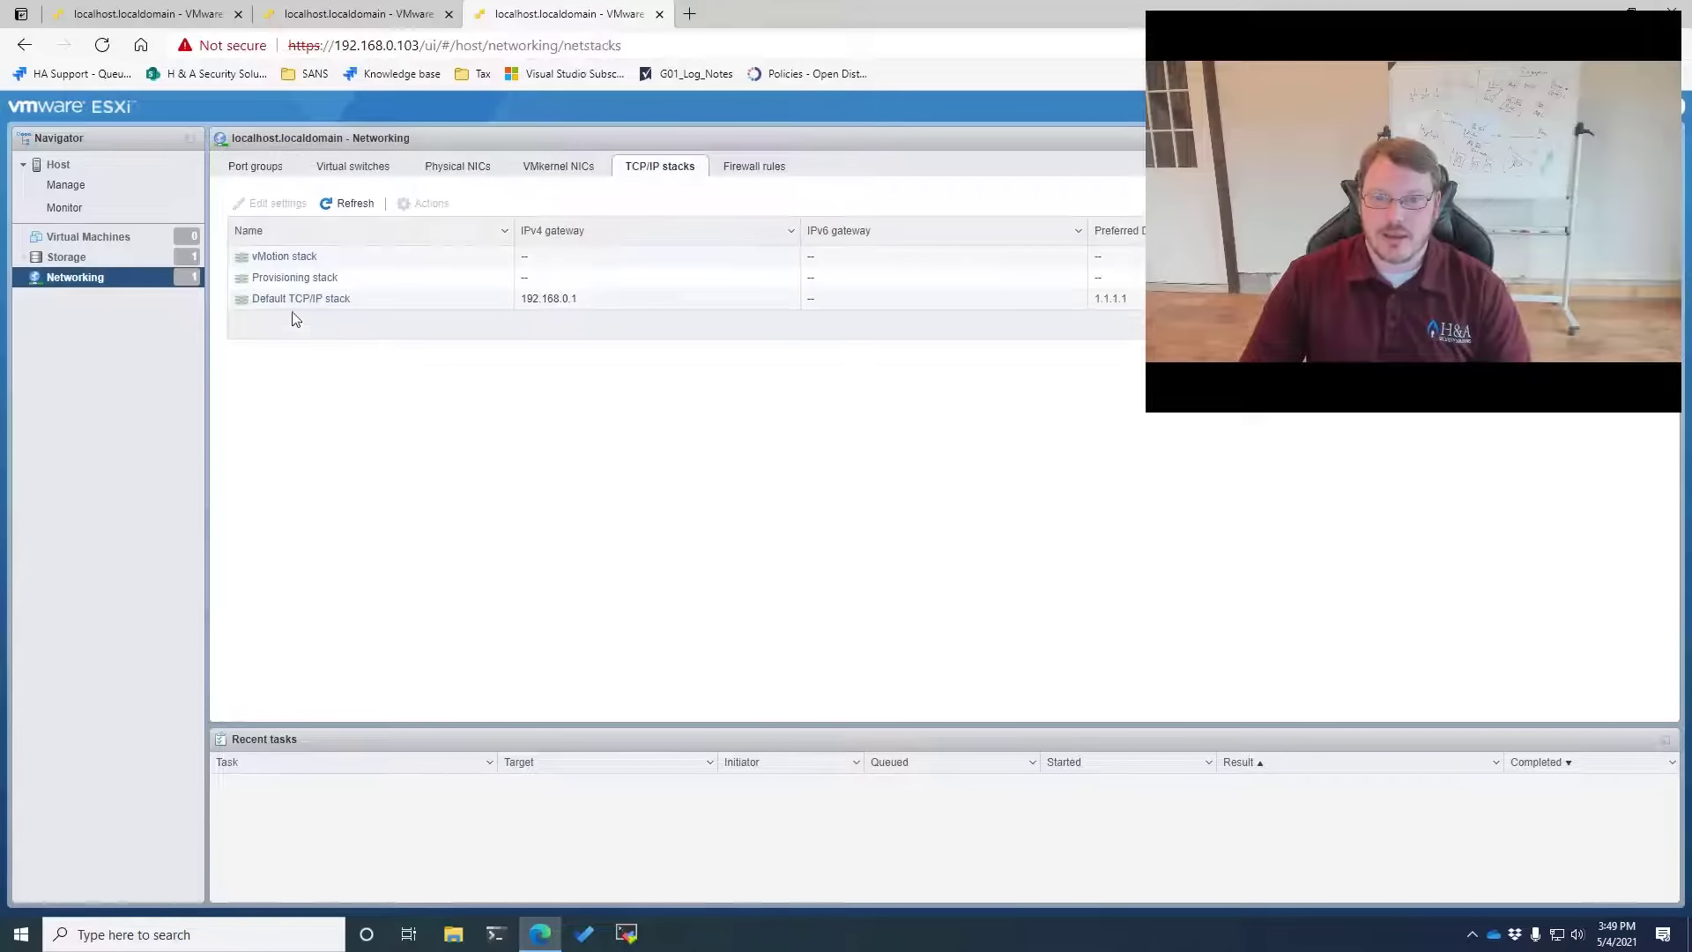
pyautogui.doubleClick(296, 300)
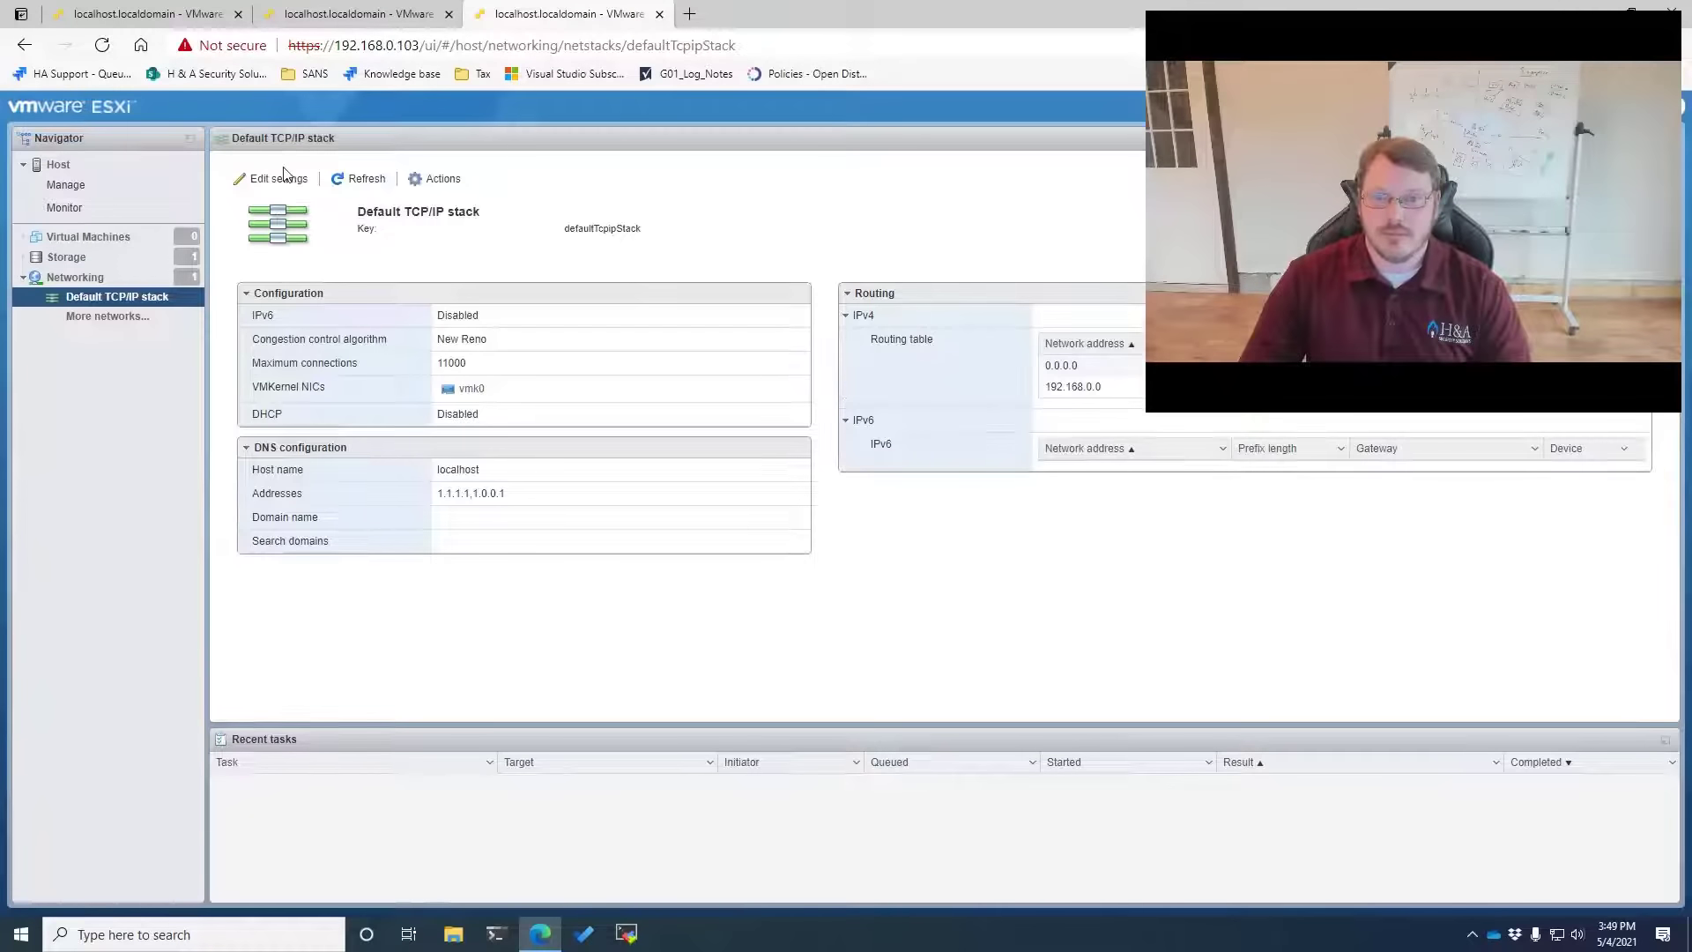
pyautogui.click(280, 178)
# Name the host esx03 with domain vsphere.local, save, then go to Host > Manage
pyautogui.doubleClick(961, 354)
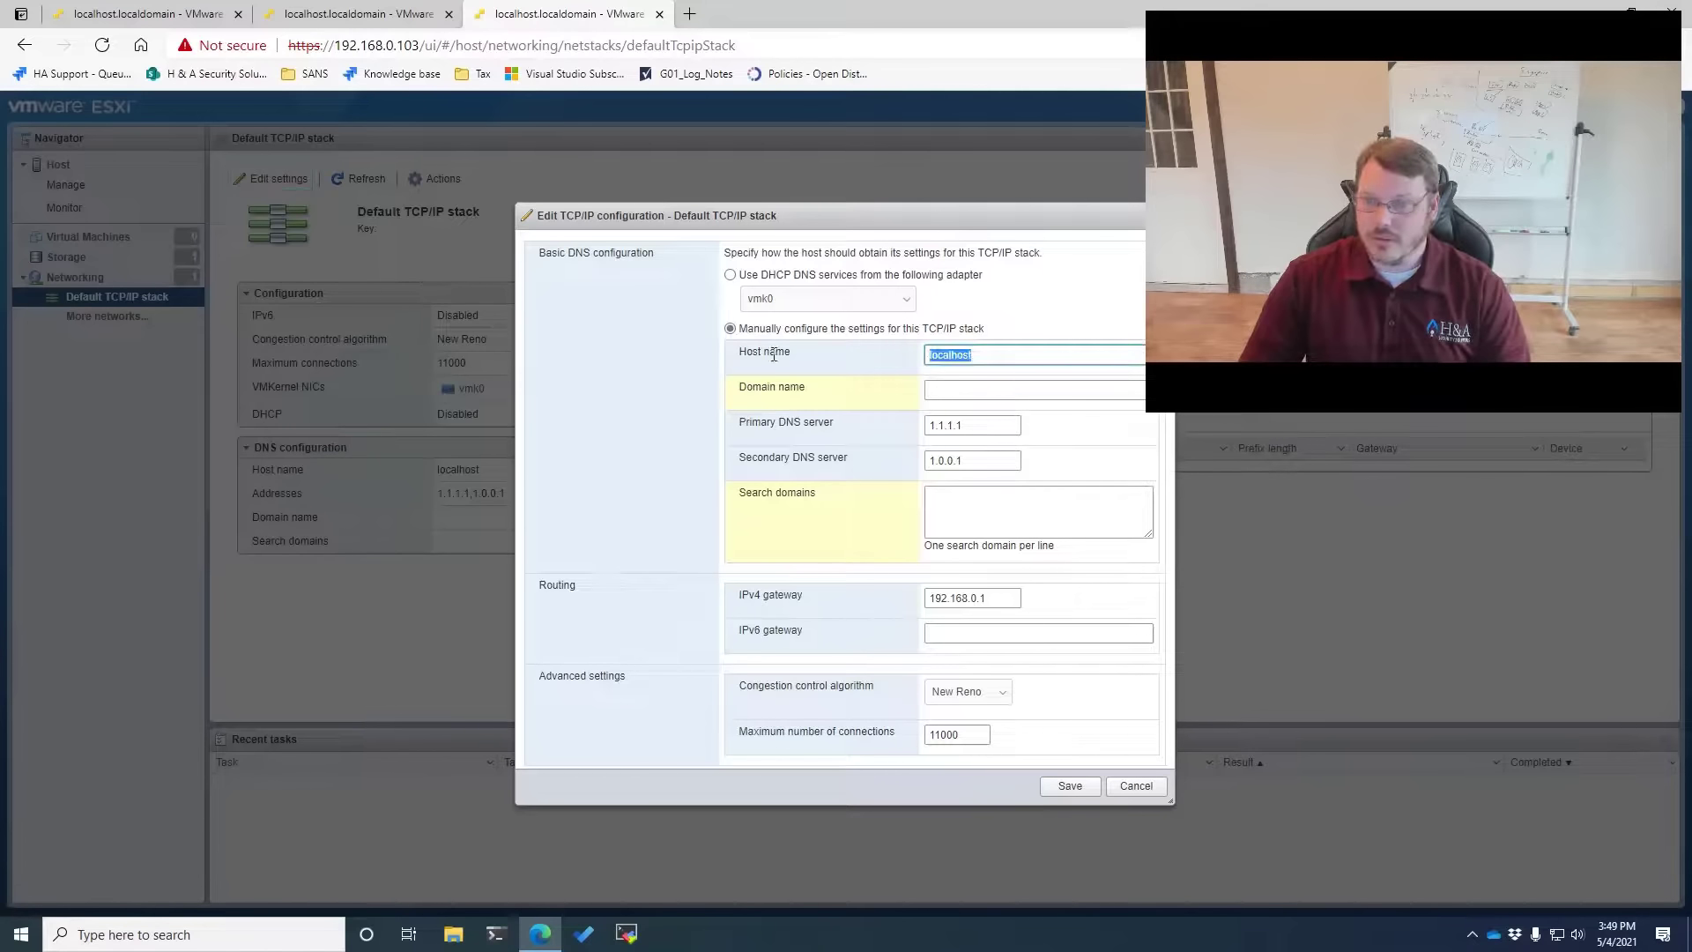
pyautogui.write('esx03')
pyautogui.press('Tab')
pyautogui.write('vs')
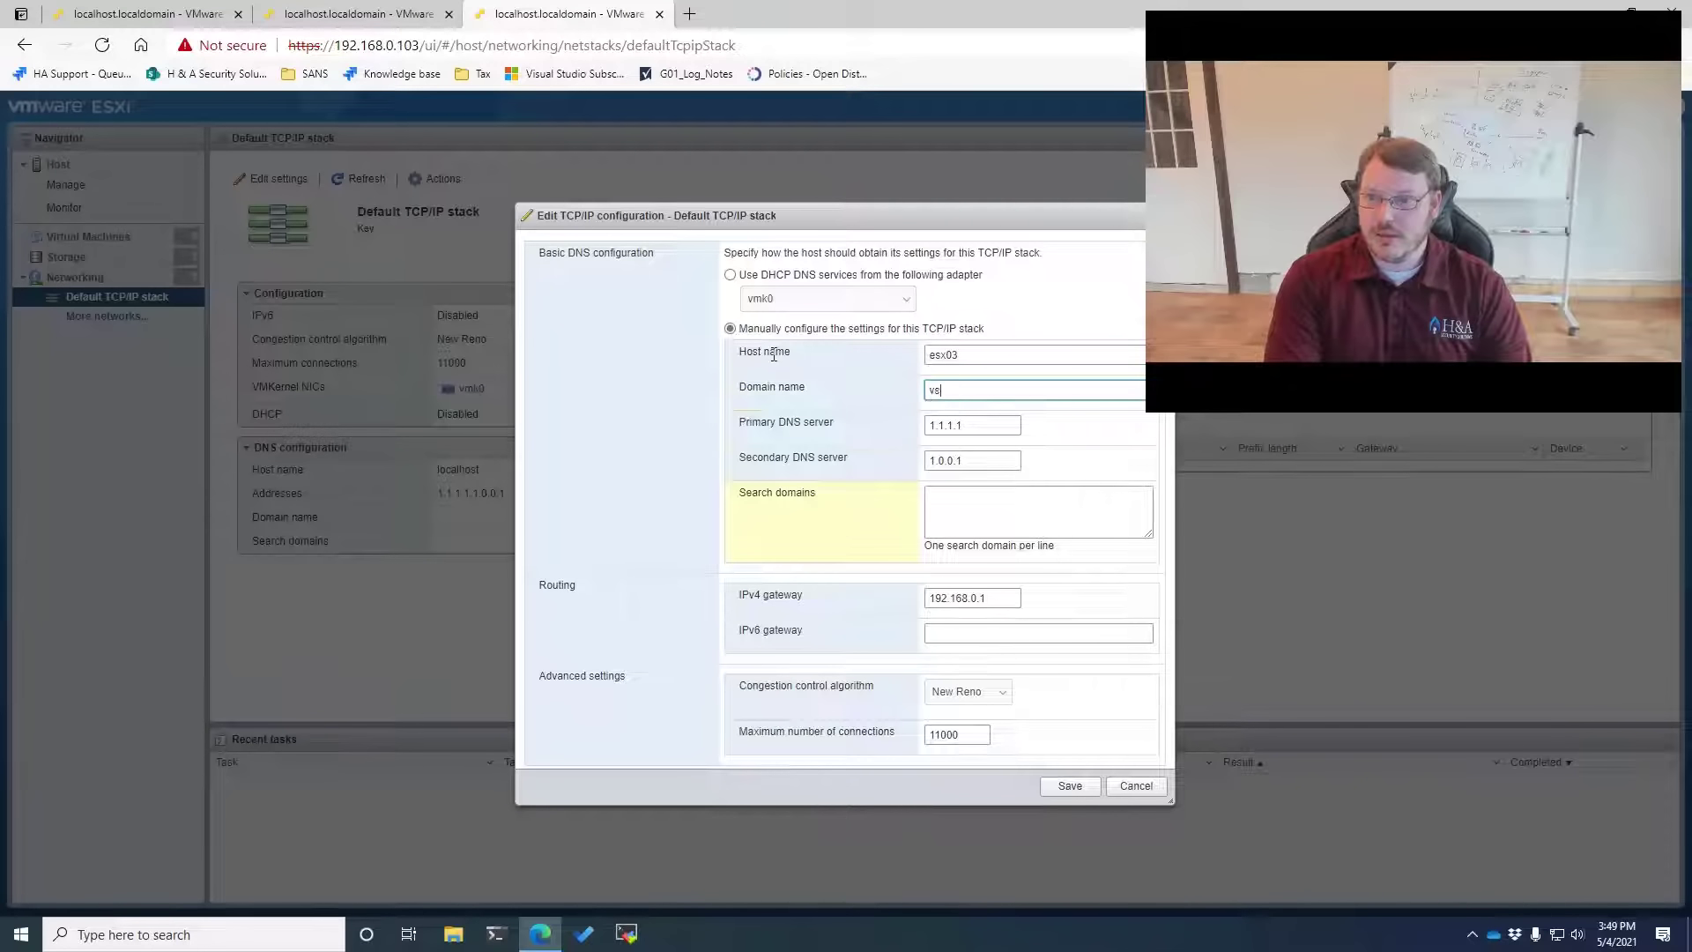
pyautogui.write('phere.local')
pyautogui.press('Tab')
pyautogui.press('Tab')
pyautogui.press('Tab')
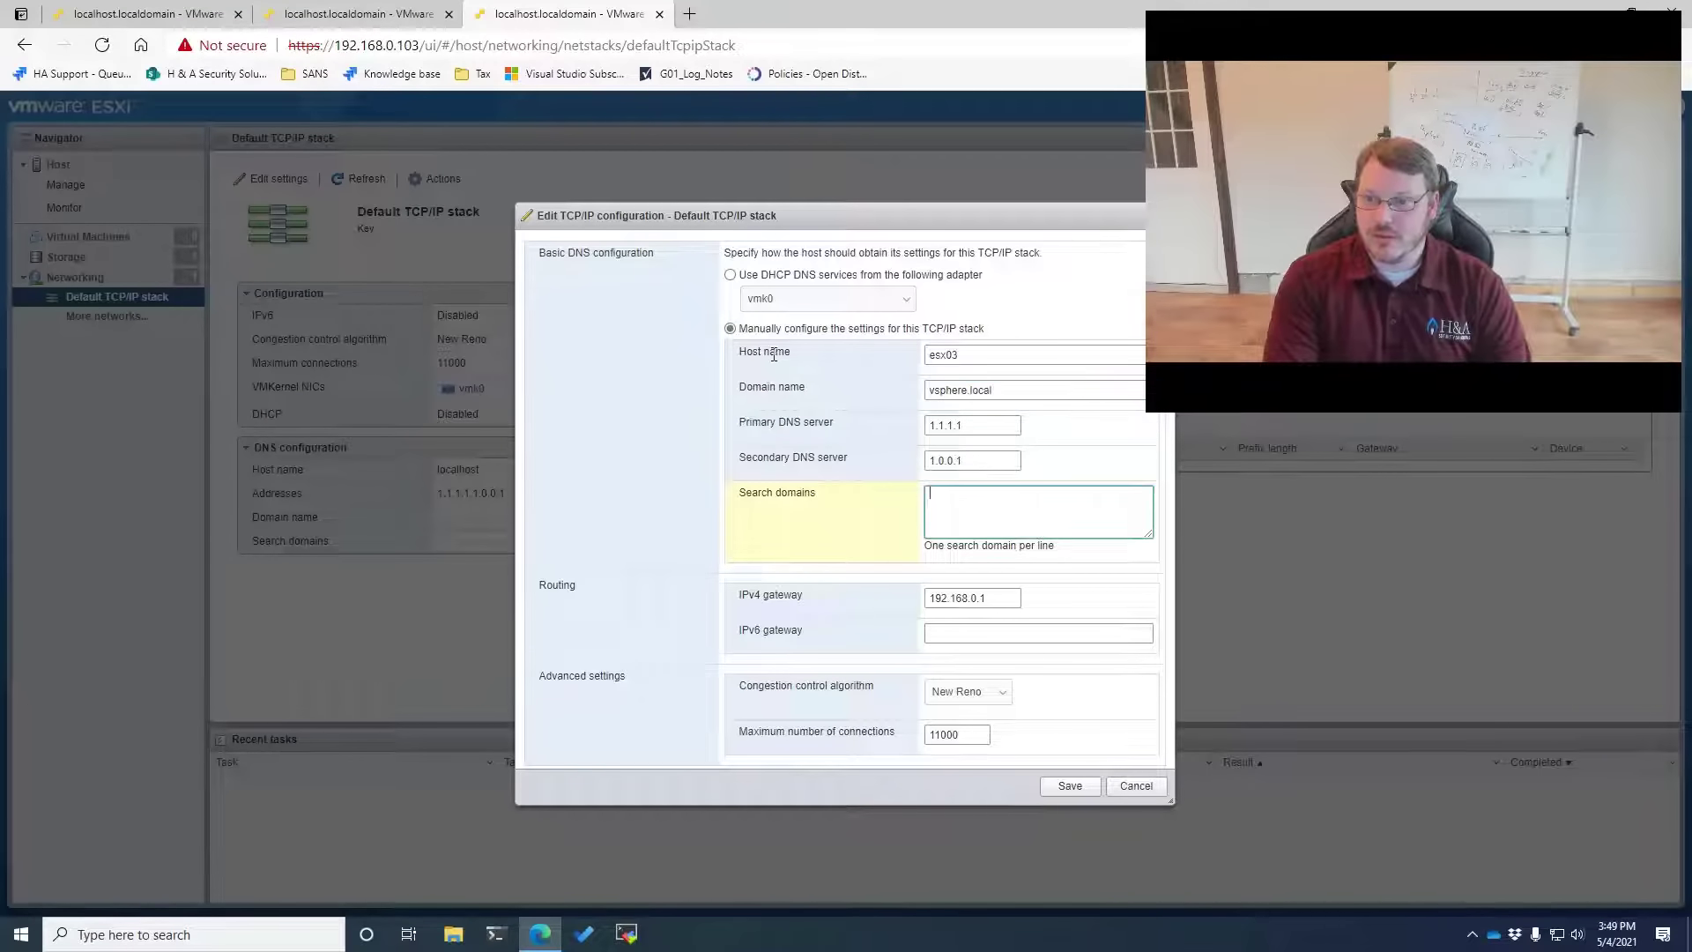
pyautogui.write('vsphere.local')
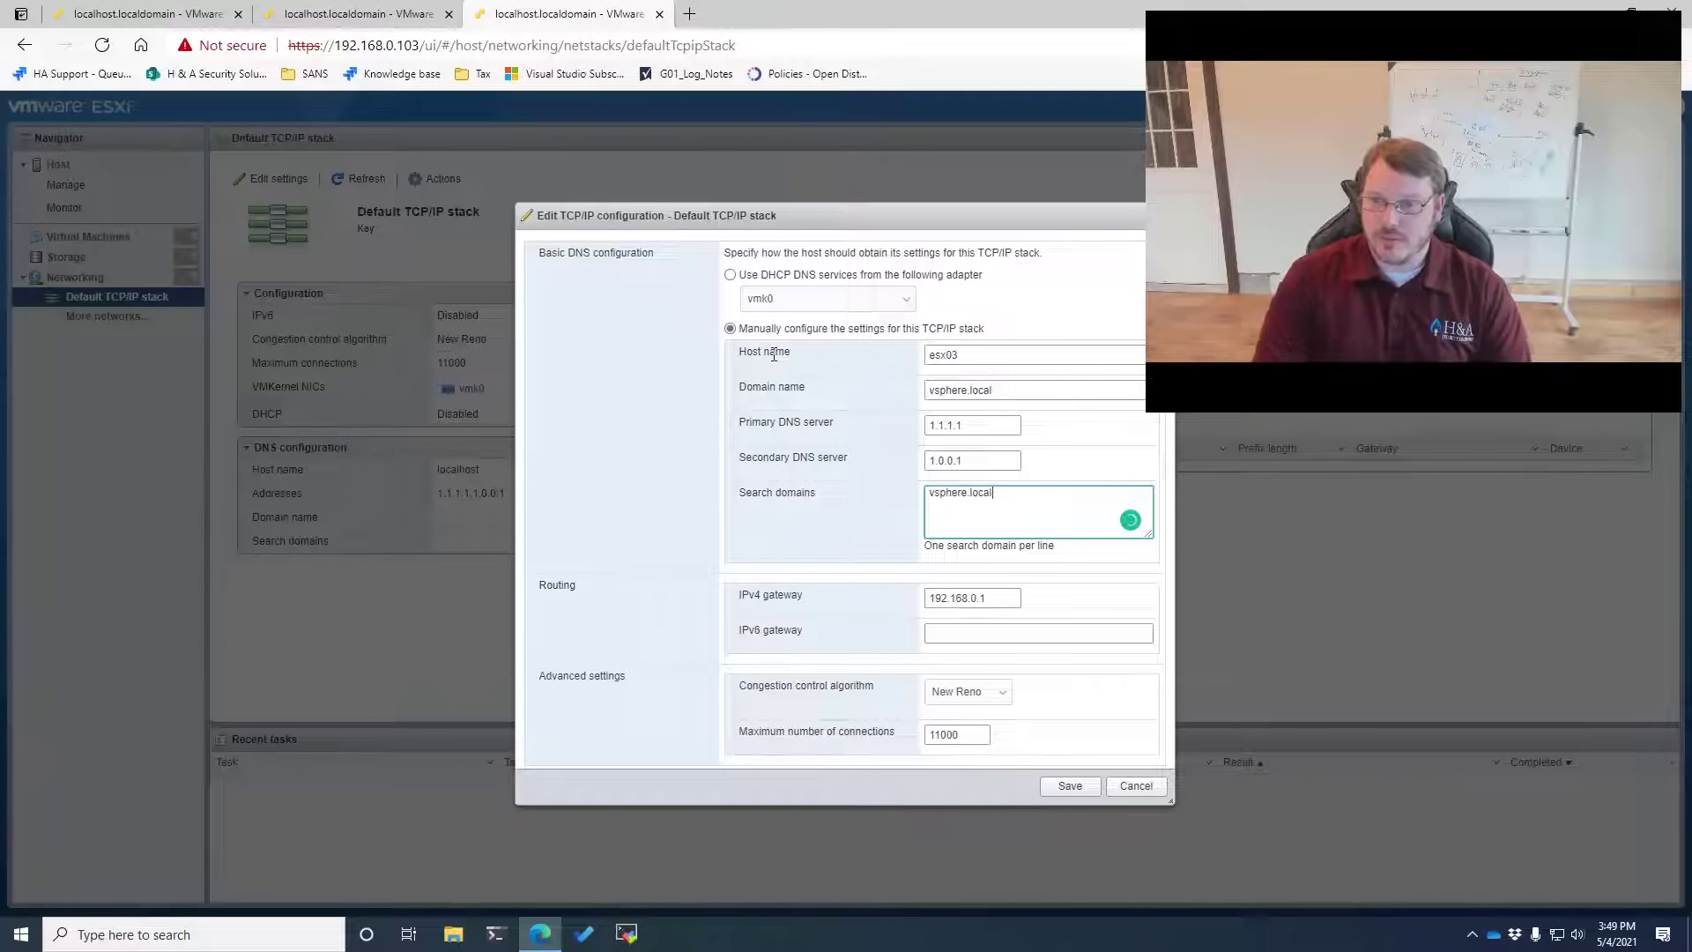
pyautogui.click(1068, 787)
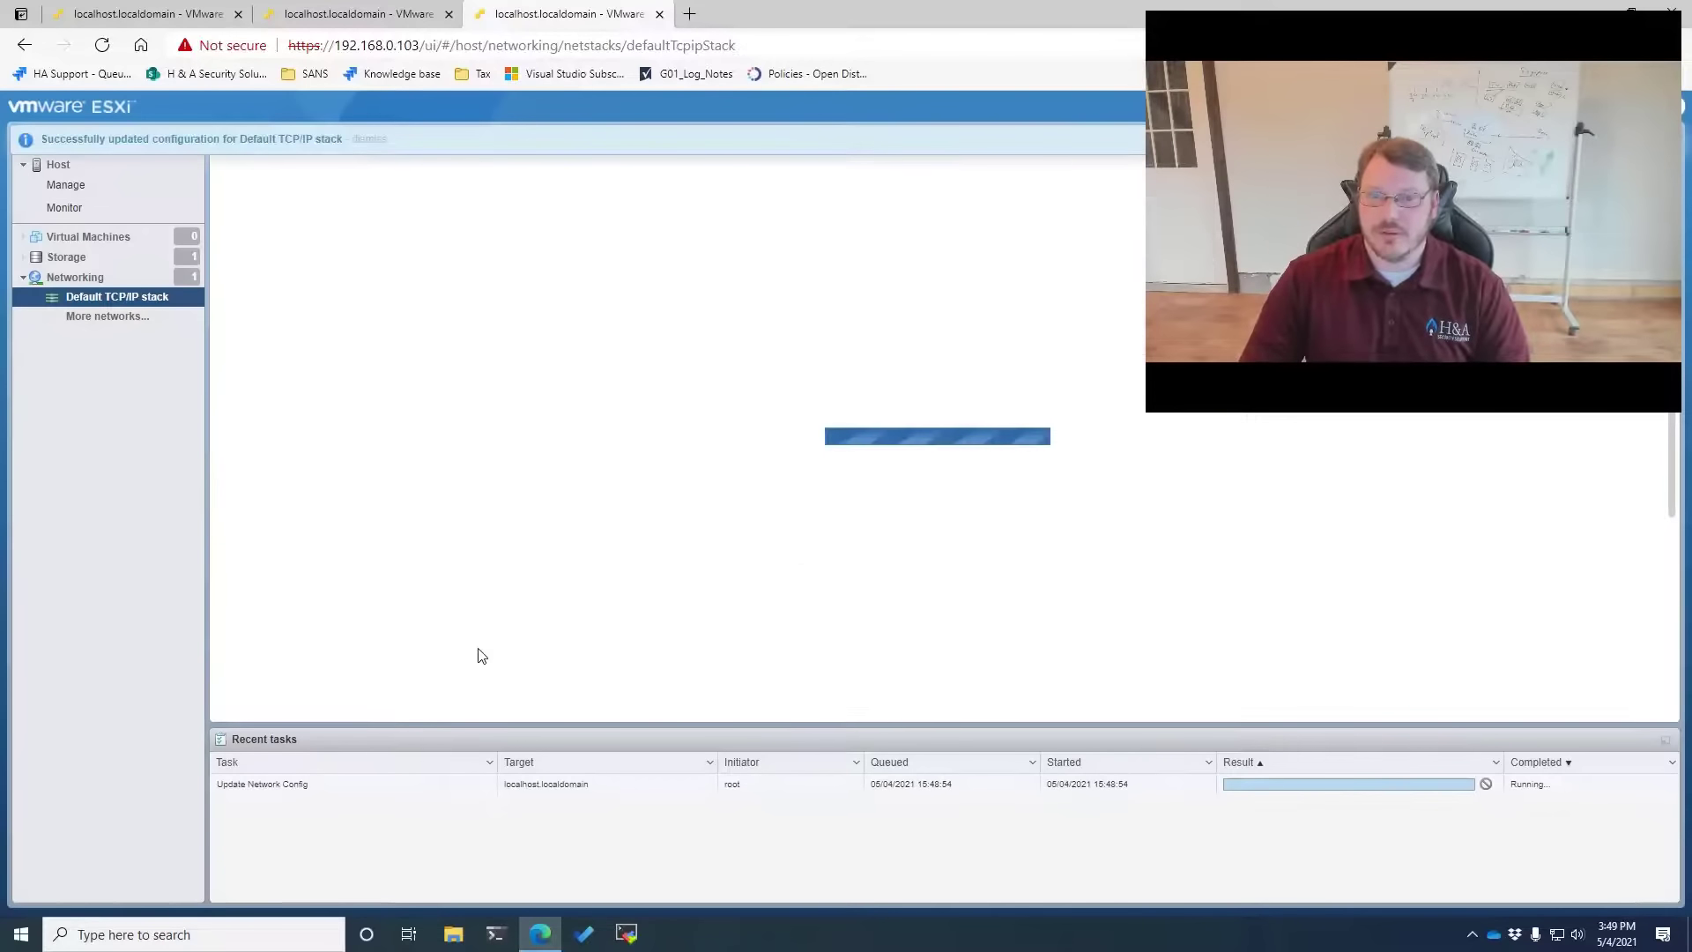
pyautogui.click(377, 142)
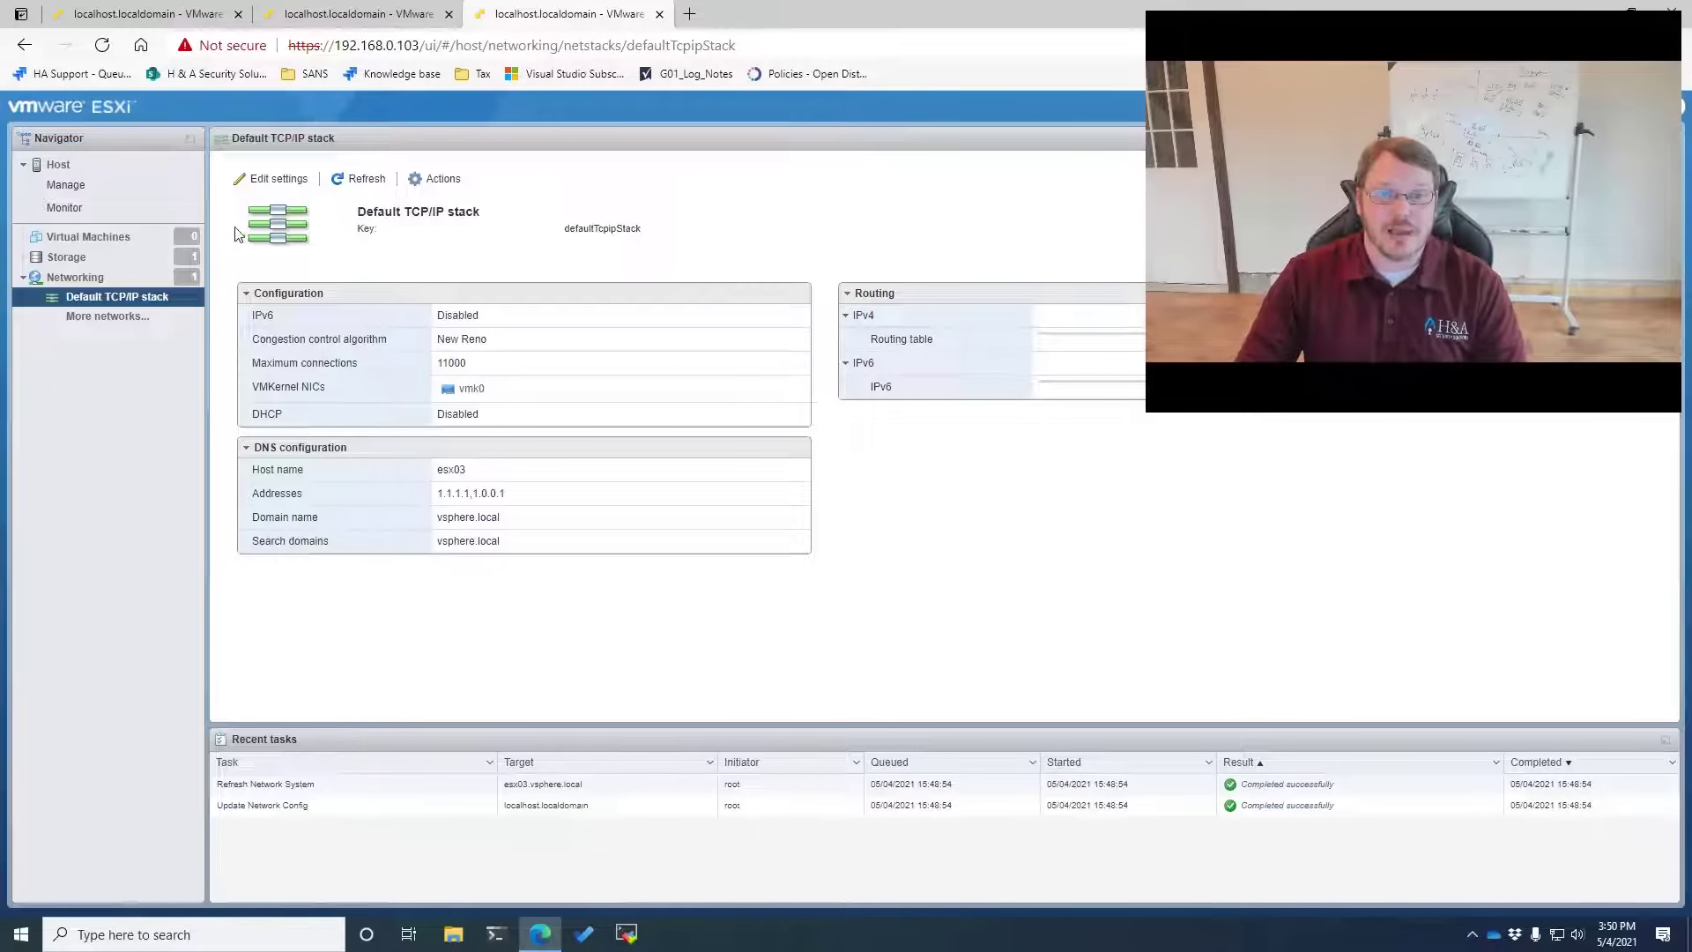
pyautogui.click(65, 190)
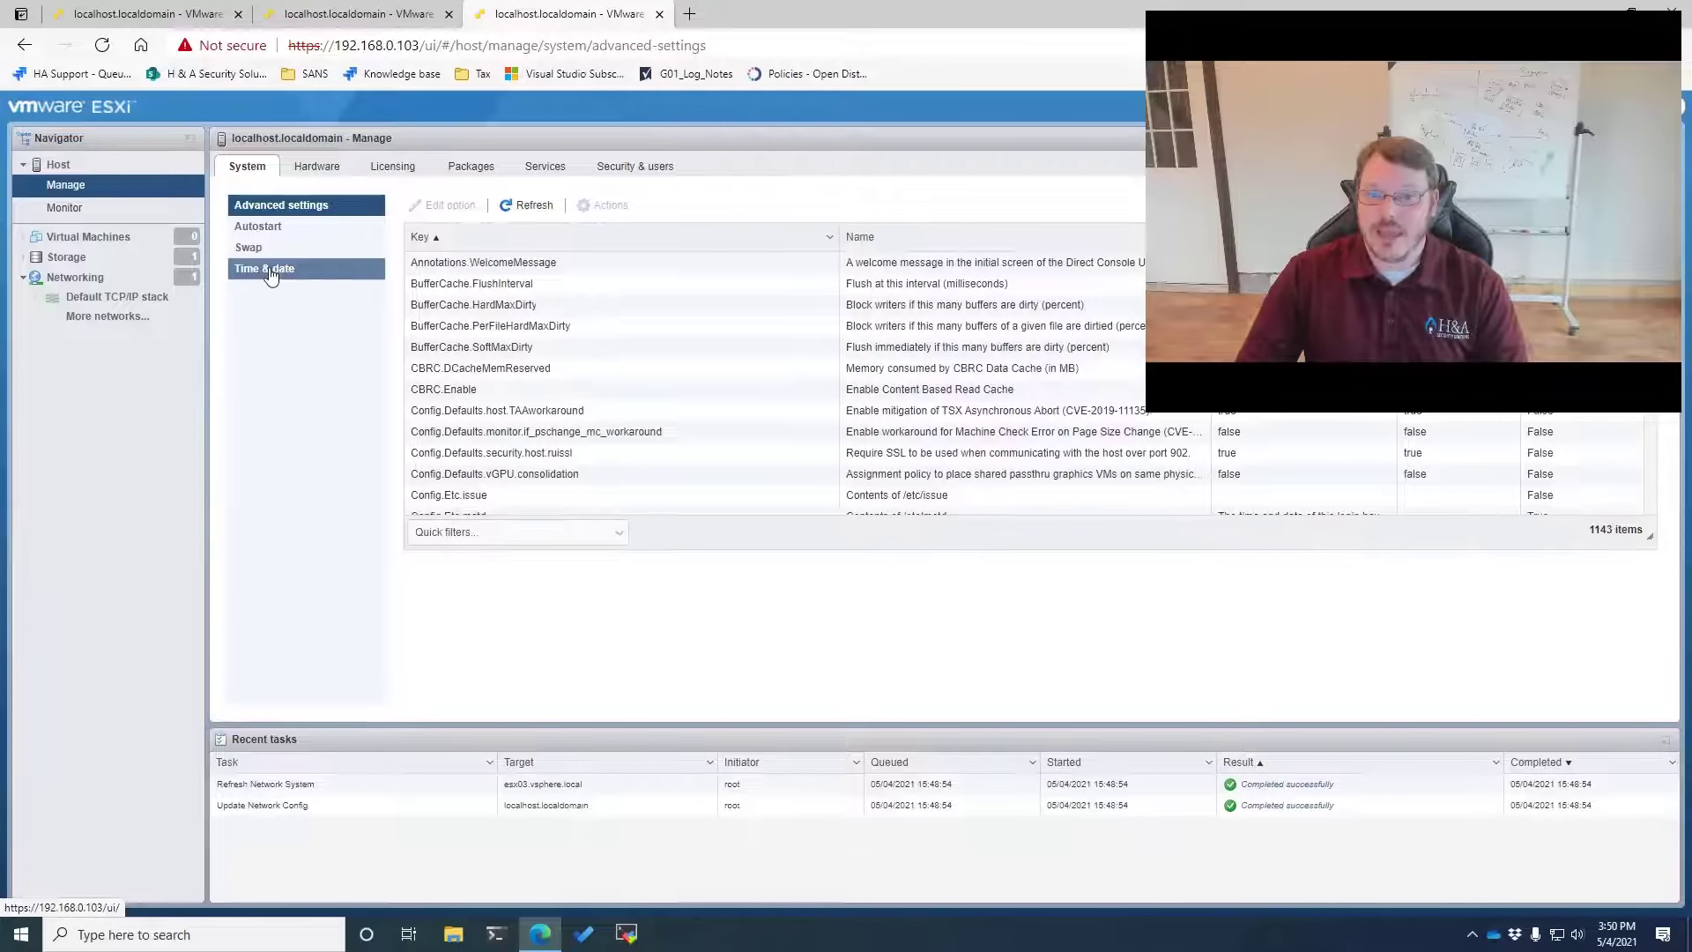
# Enable NTP on esx03 with servers 0–3.pool.ntp.org, starting and stopping with the host
pyautogui.click(269, 271)
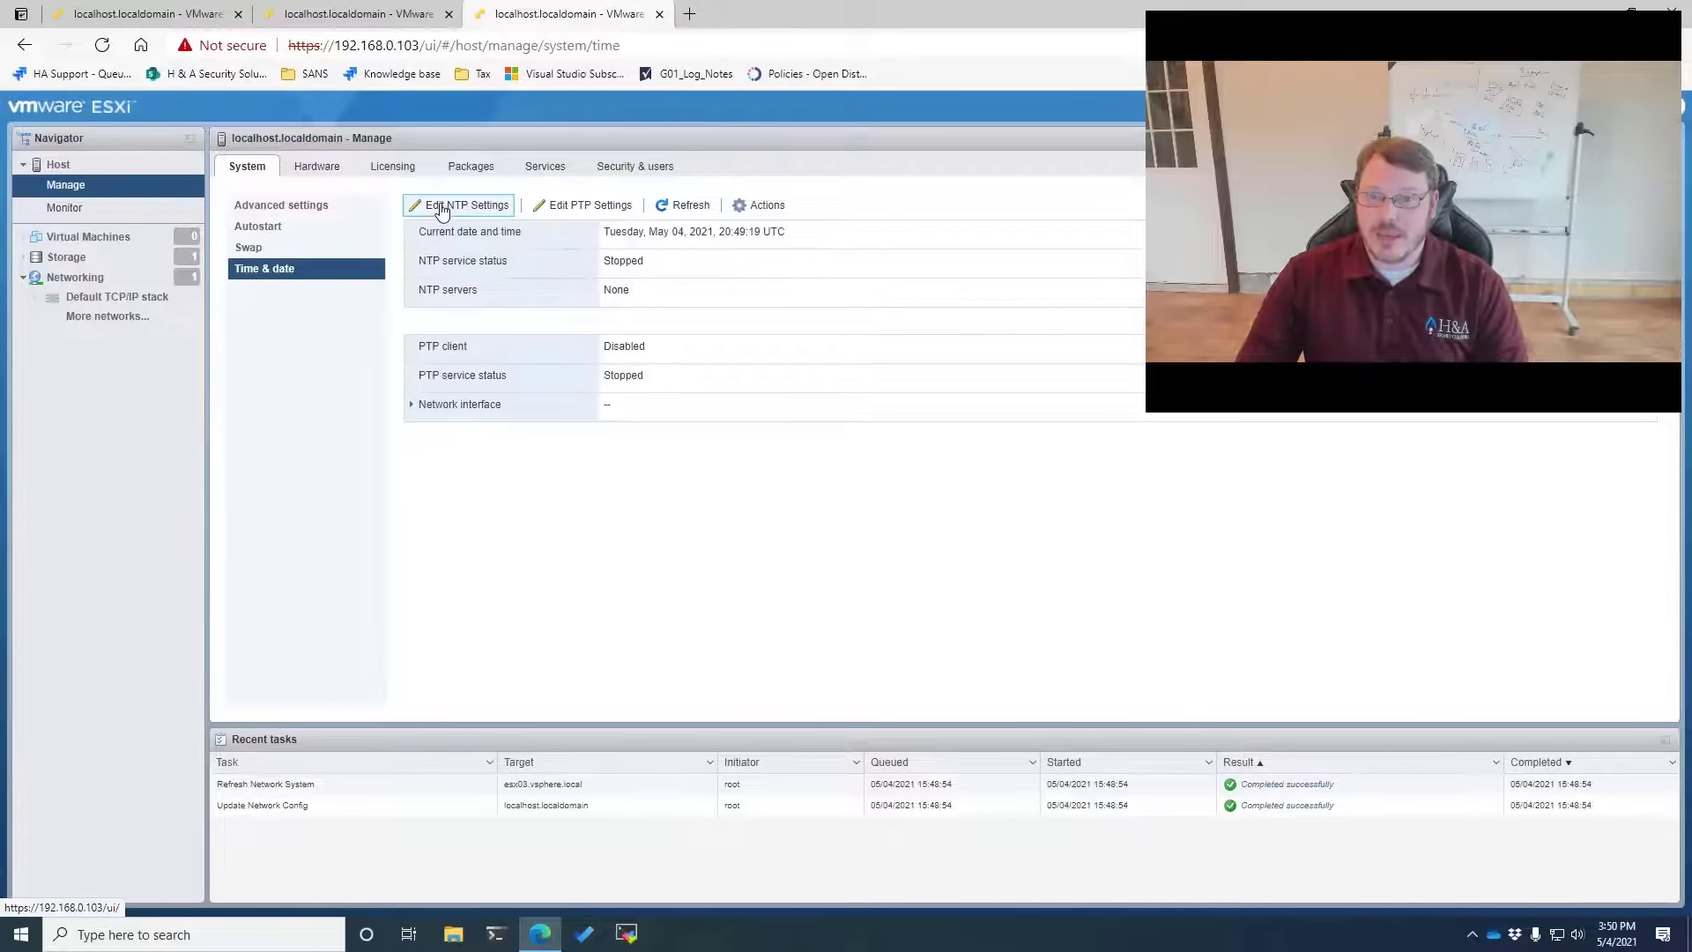
pyautogui.click(458, 205)
pyautogui.click(568, 466)
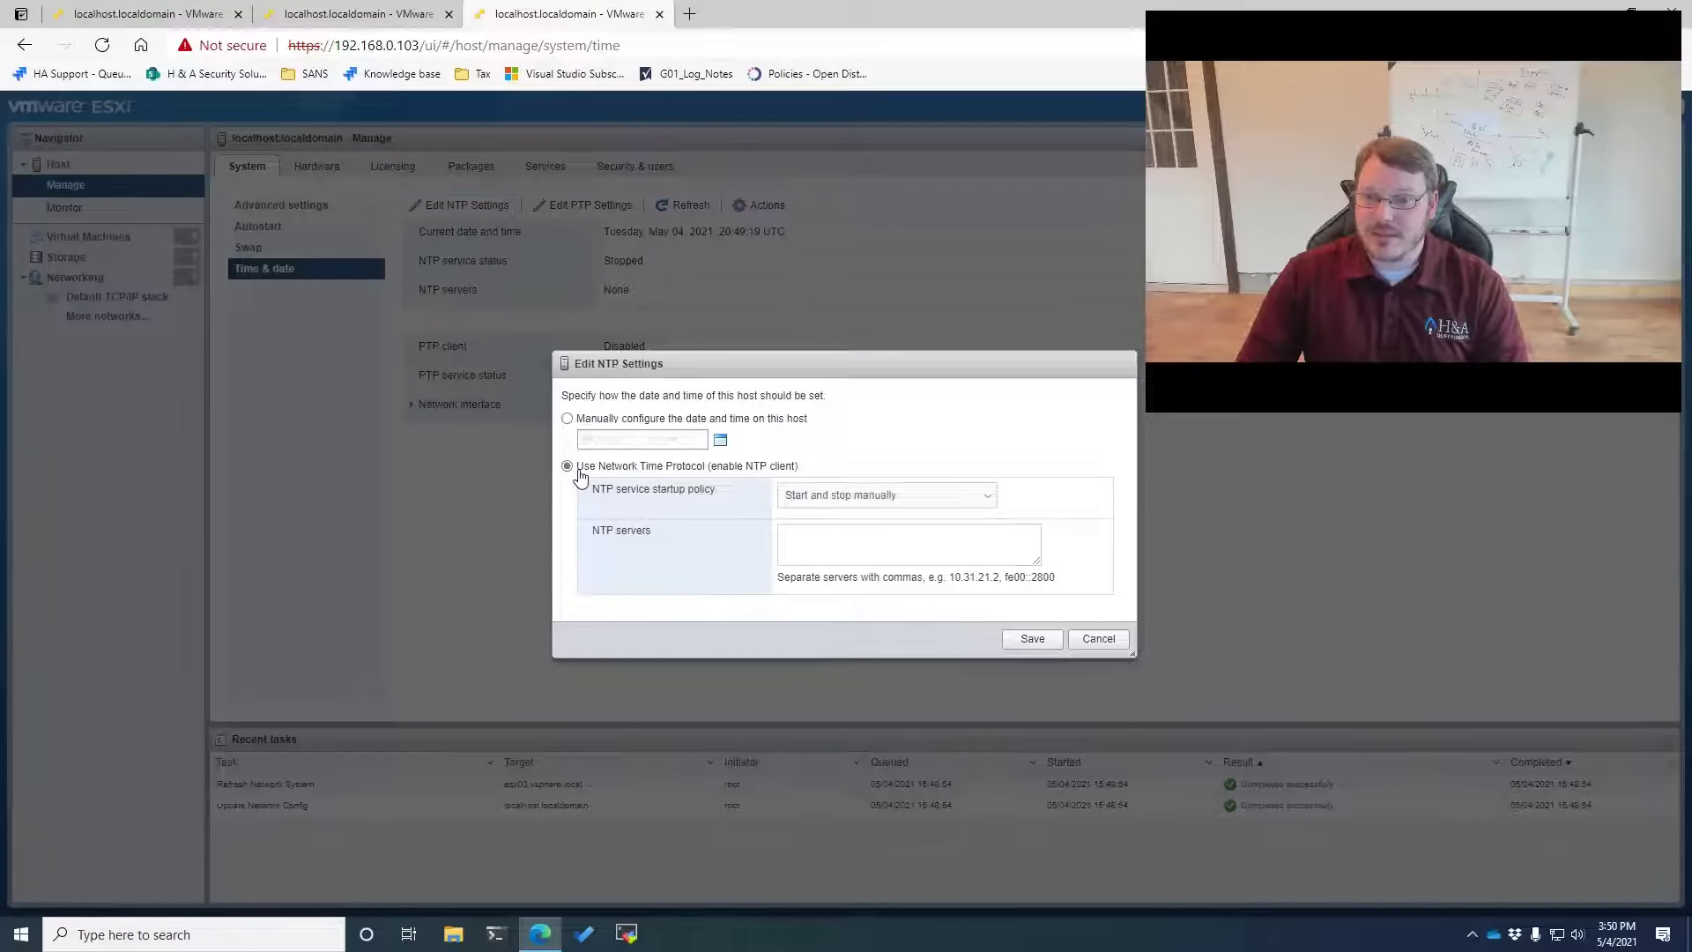
pyautogui.click(784, 498)
pyautogui.click(920, 532)
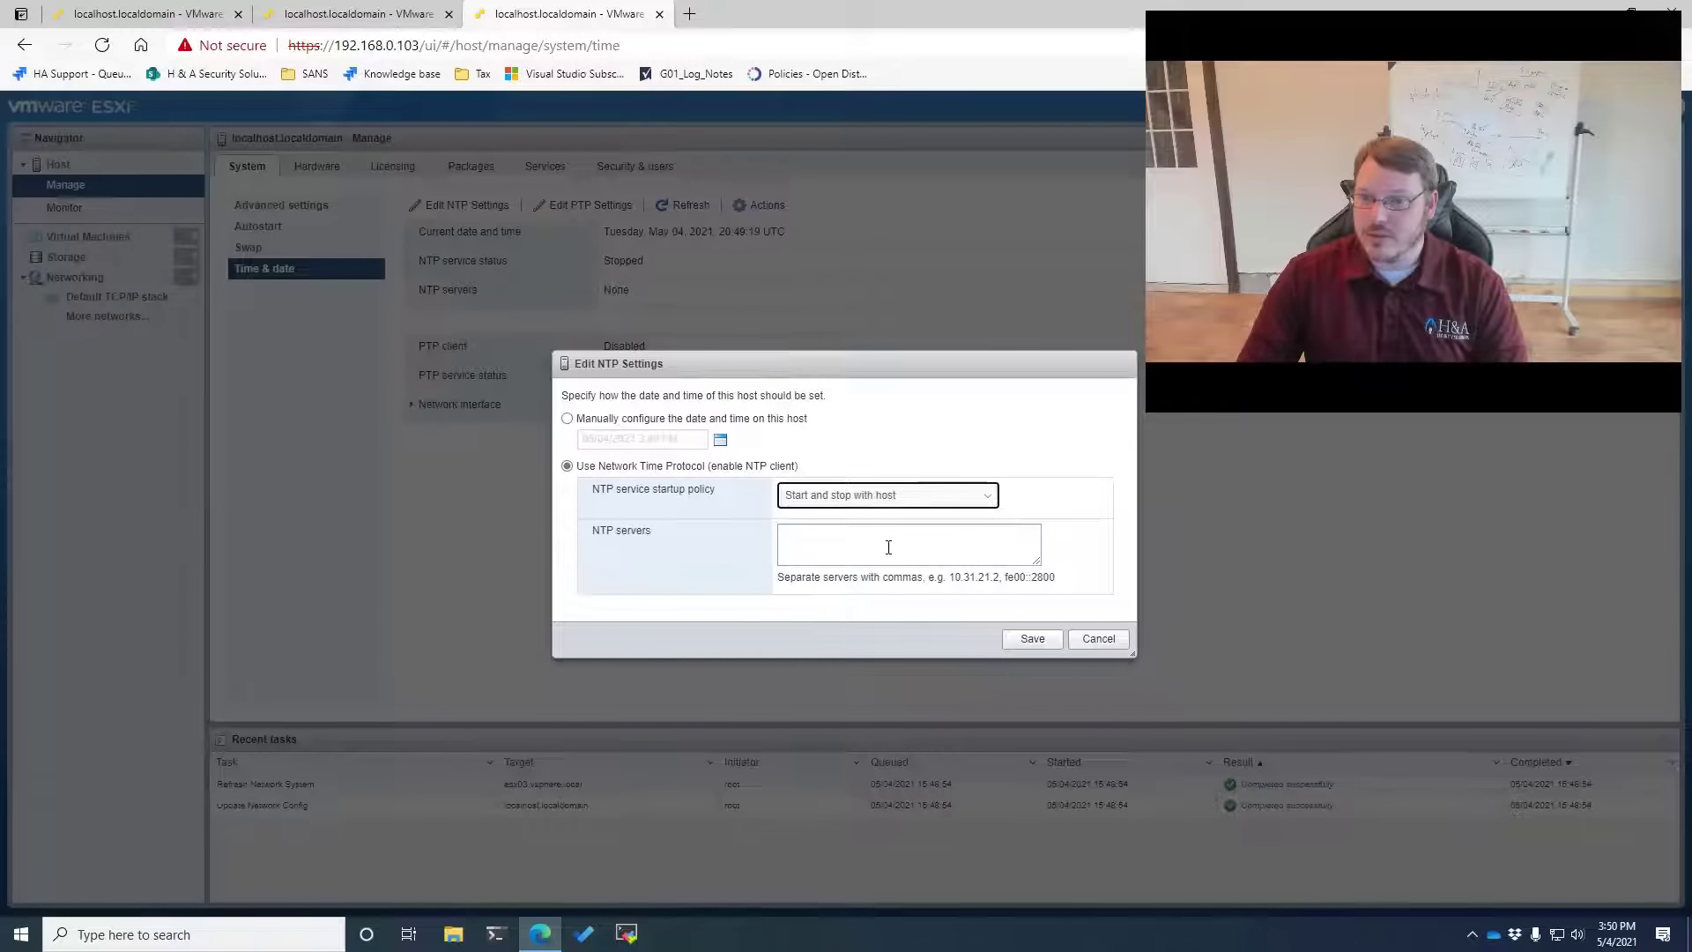
pyautogui.click(926, 544)
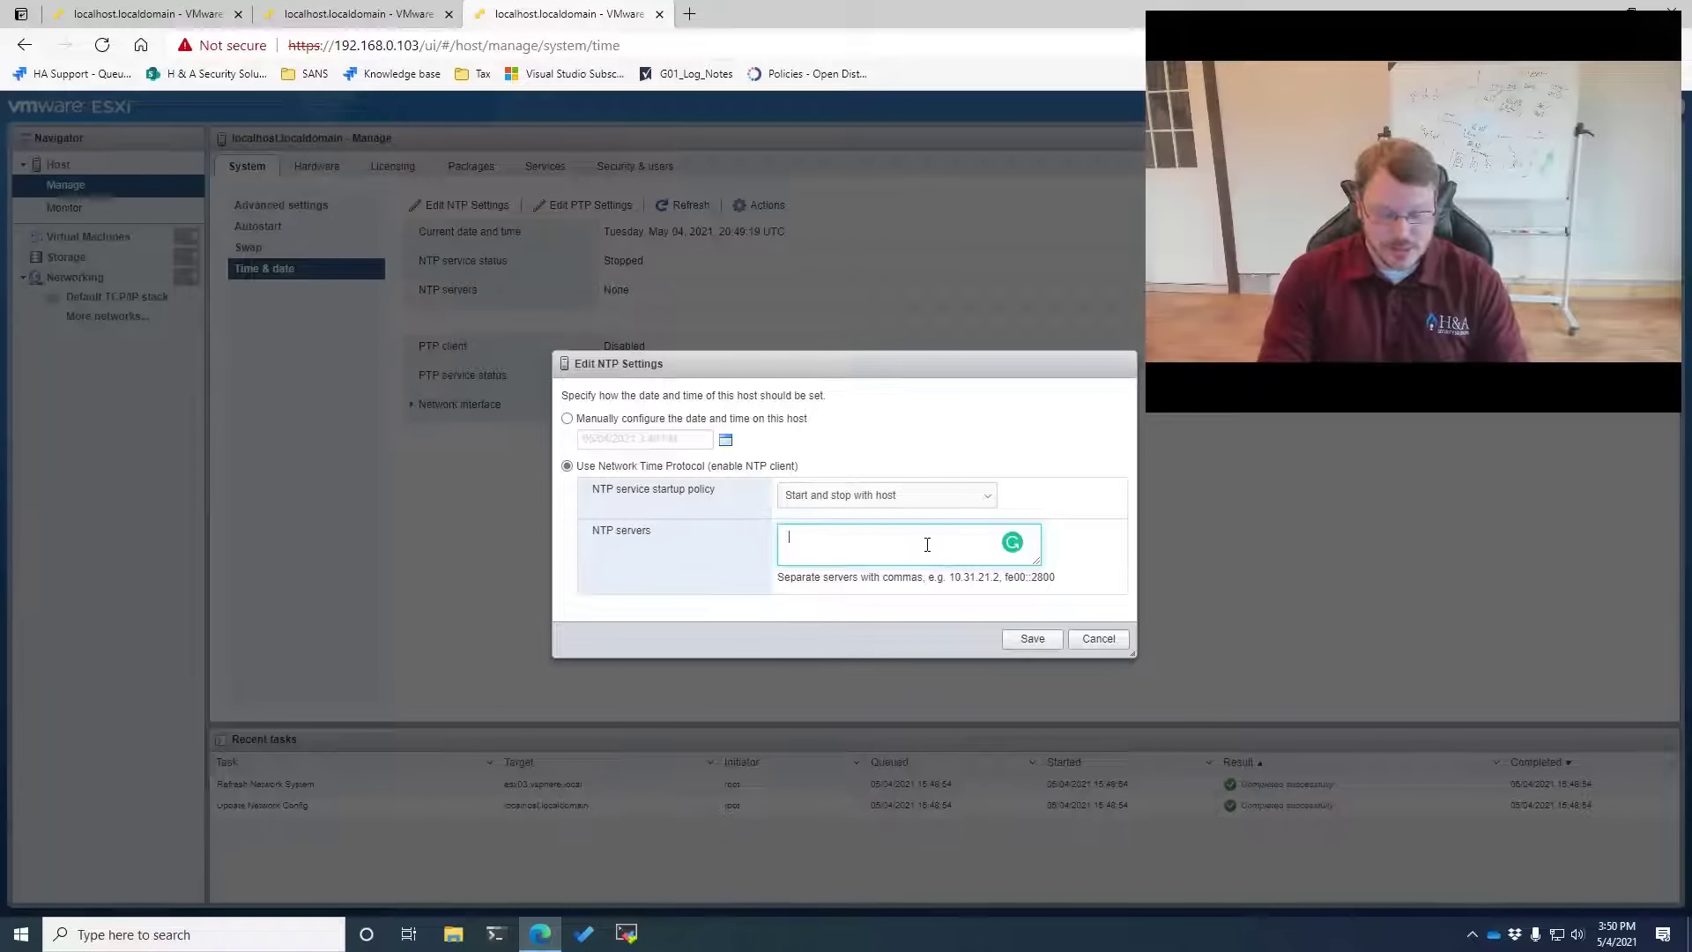
pyautogui.write('0.pool.ntp.')
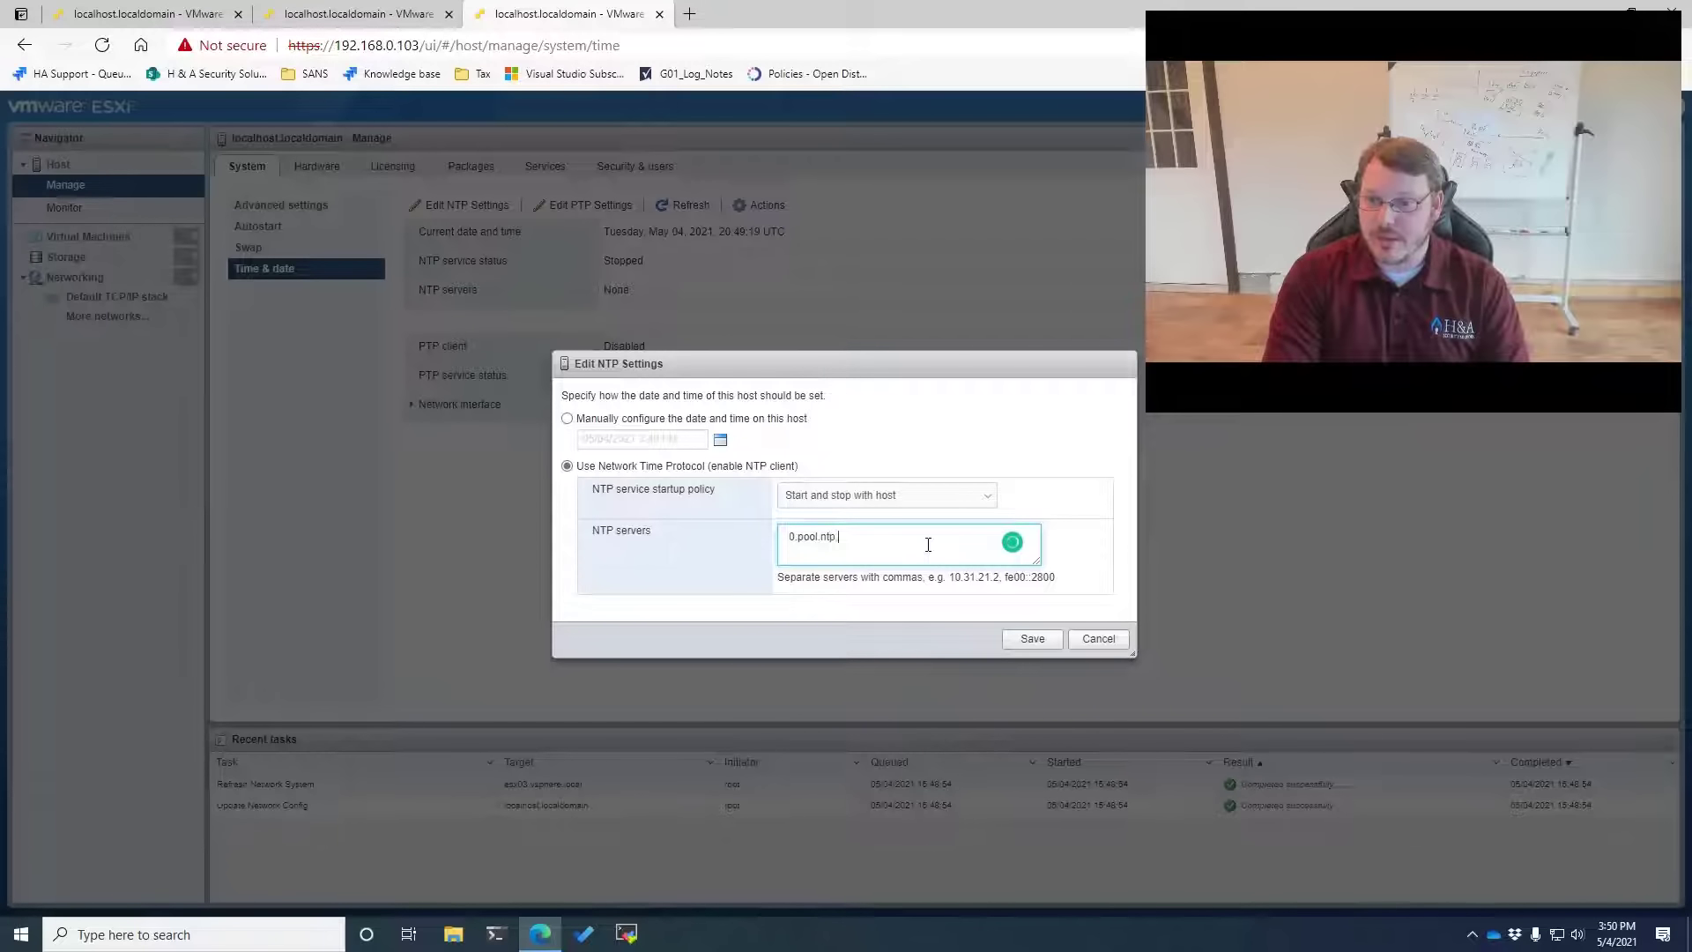
pyautogui.write('org,1.pool.ntp.org,')
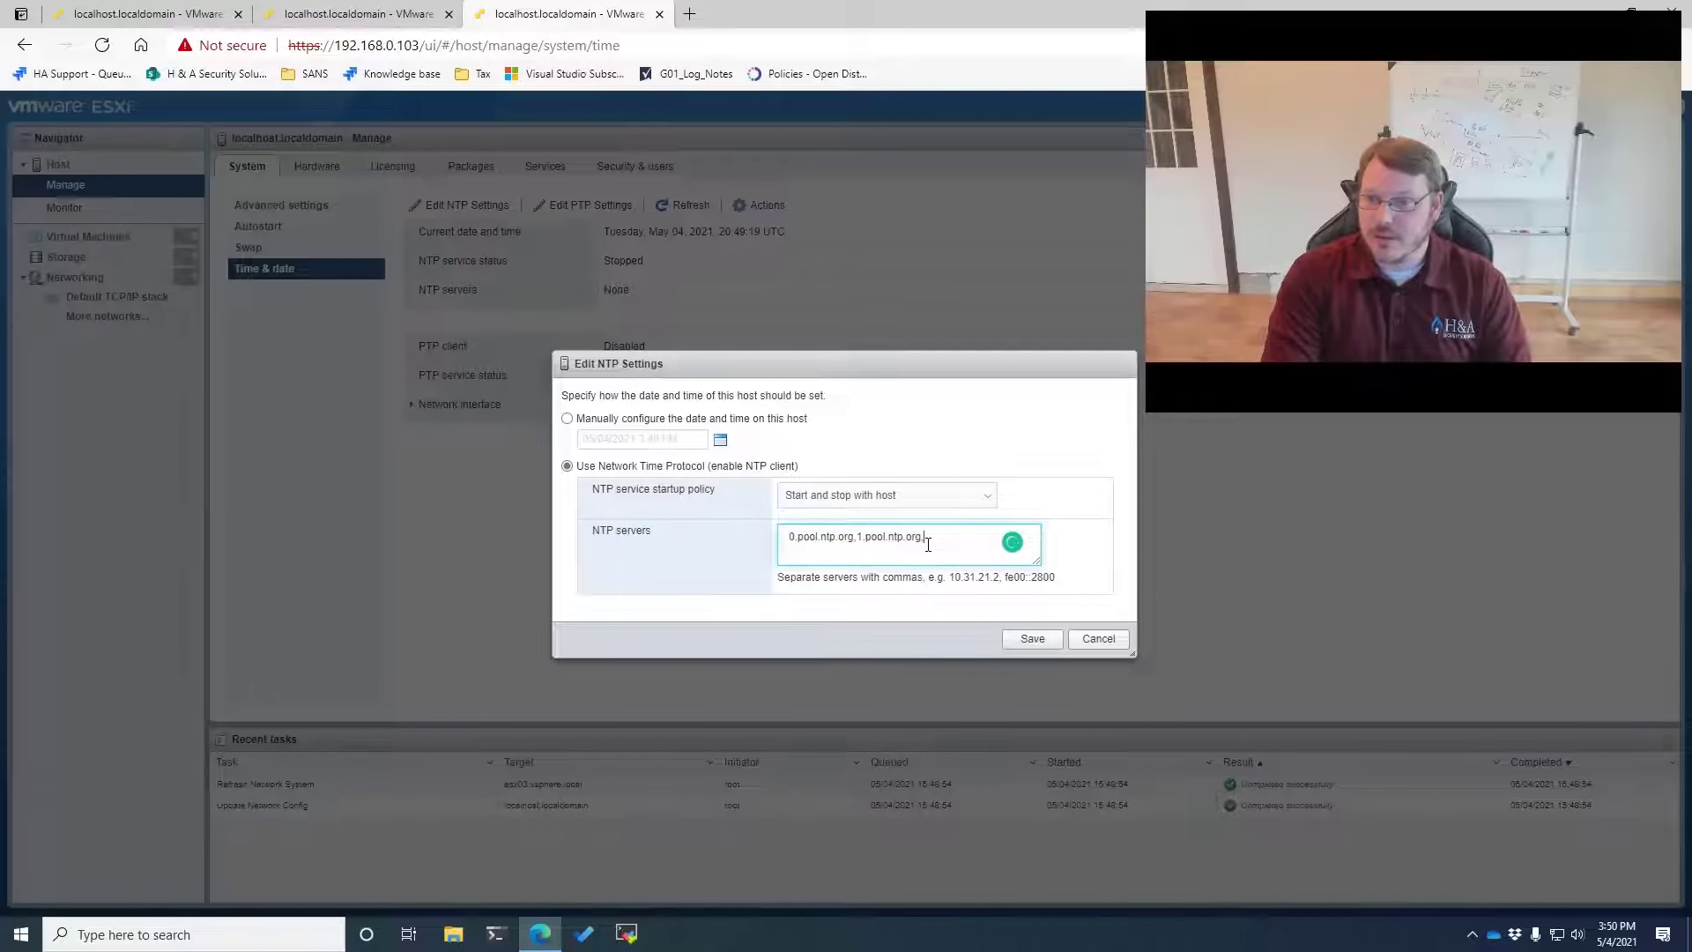
pyautogui.write('2.pool.ntp')
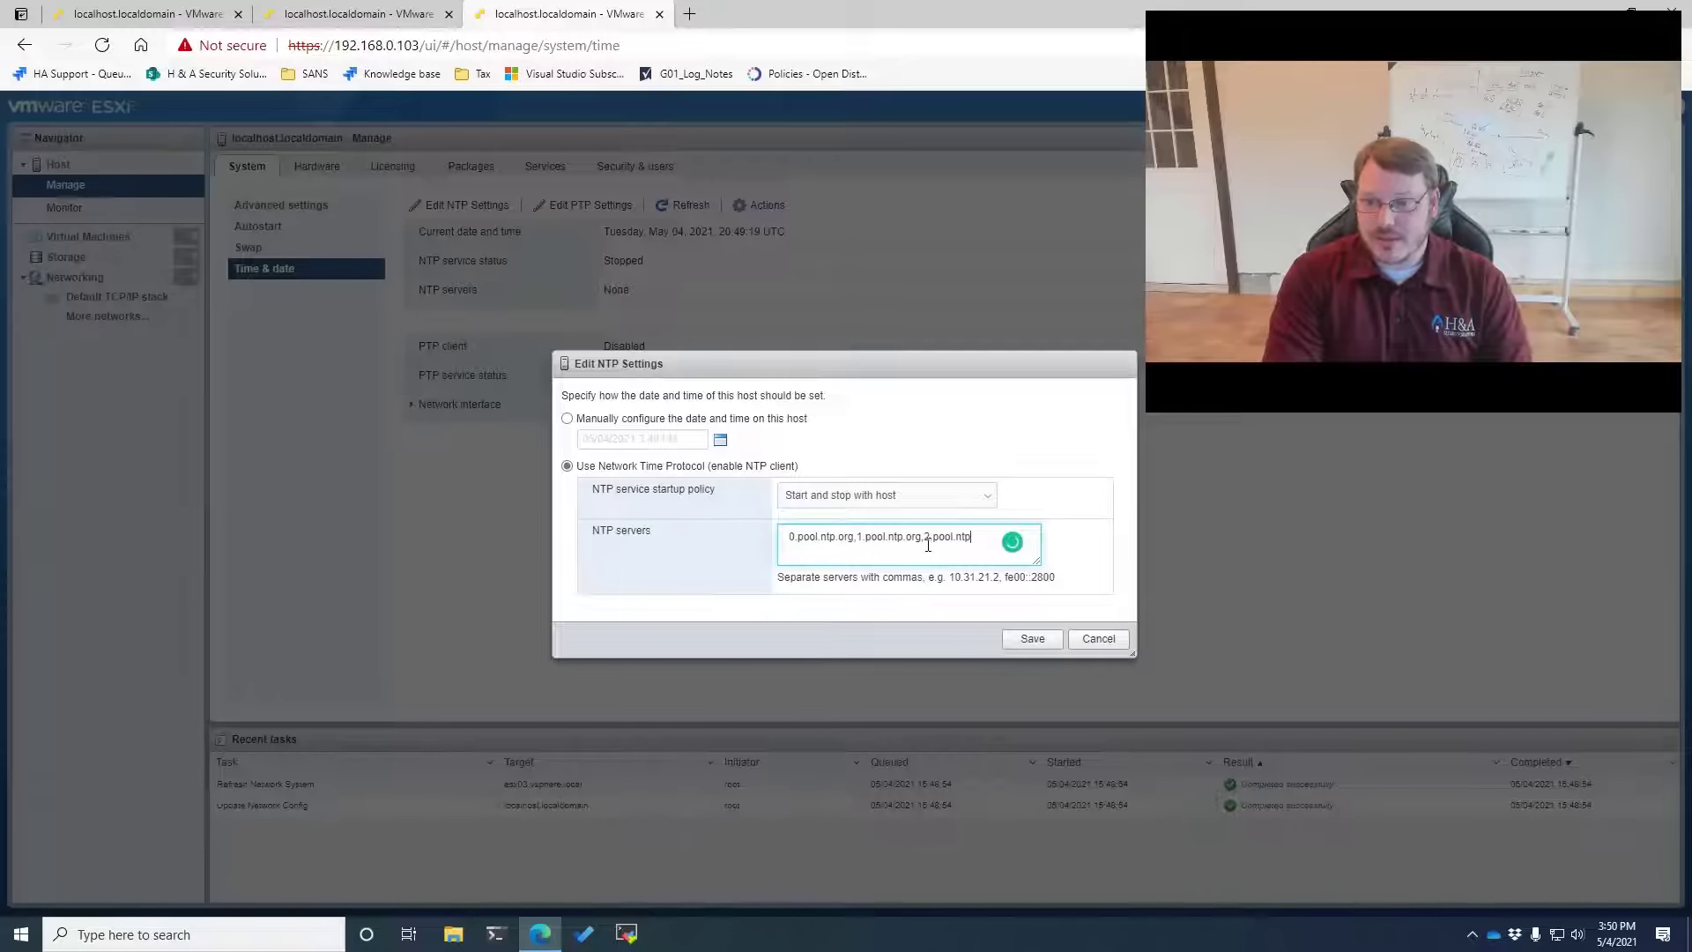
pyautogui.write('.org,3.po')
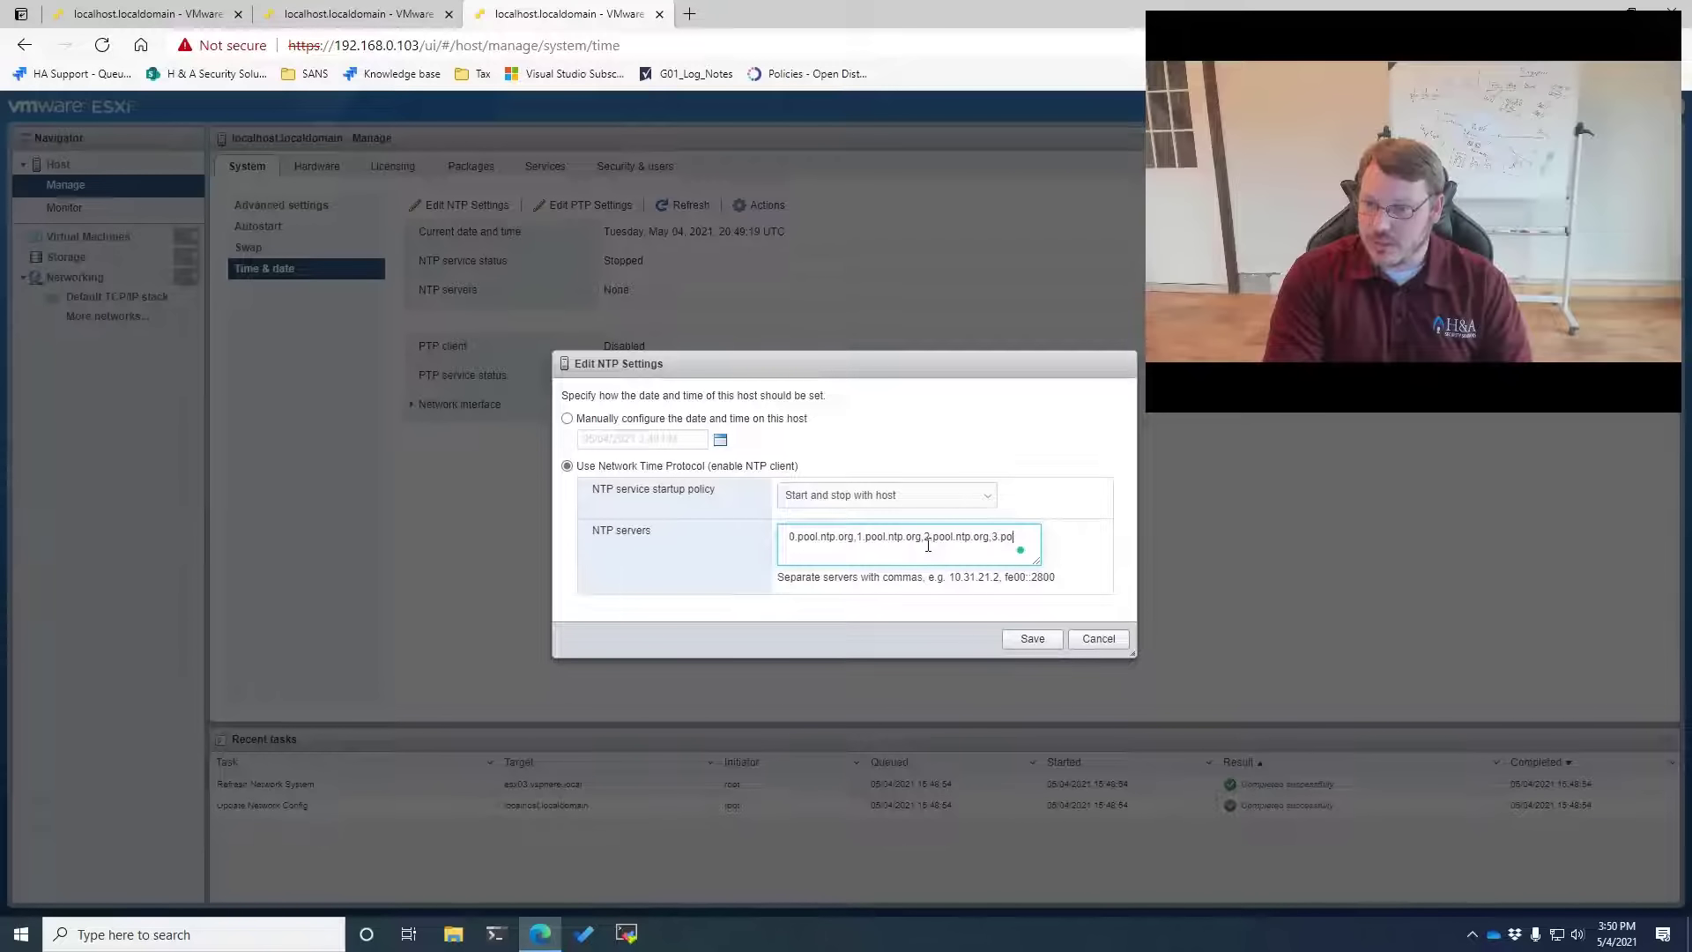
pyautogui.write('ol.ntp.org')
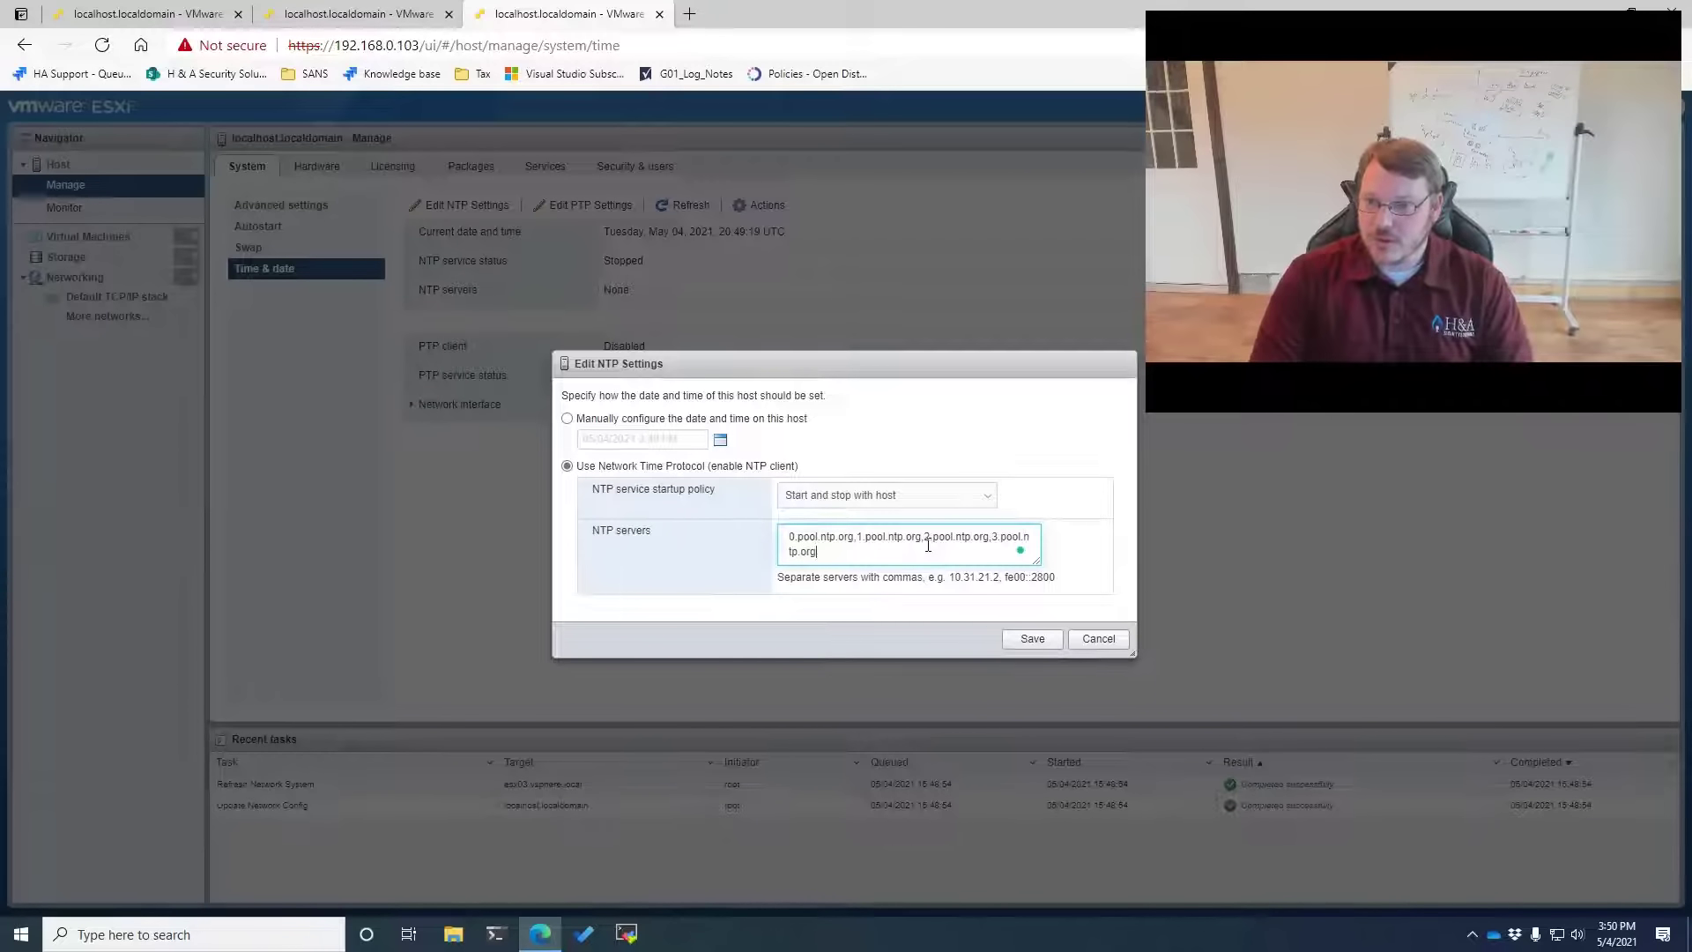
pyautogui.hotkey('ctrl', 'a')
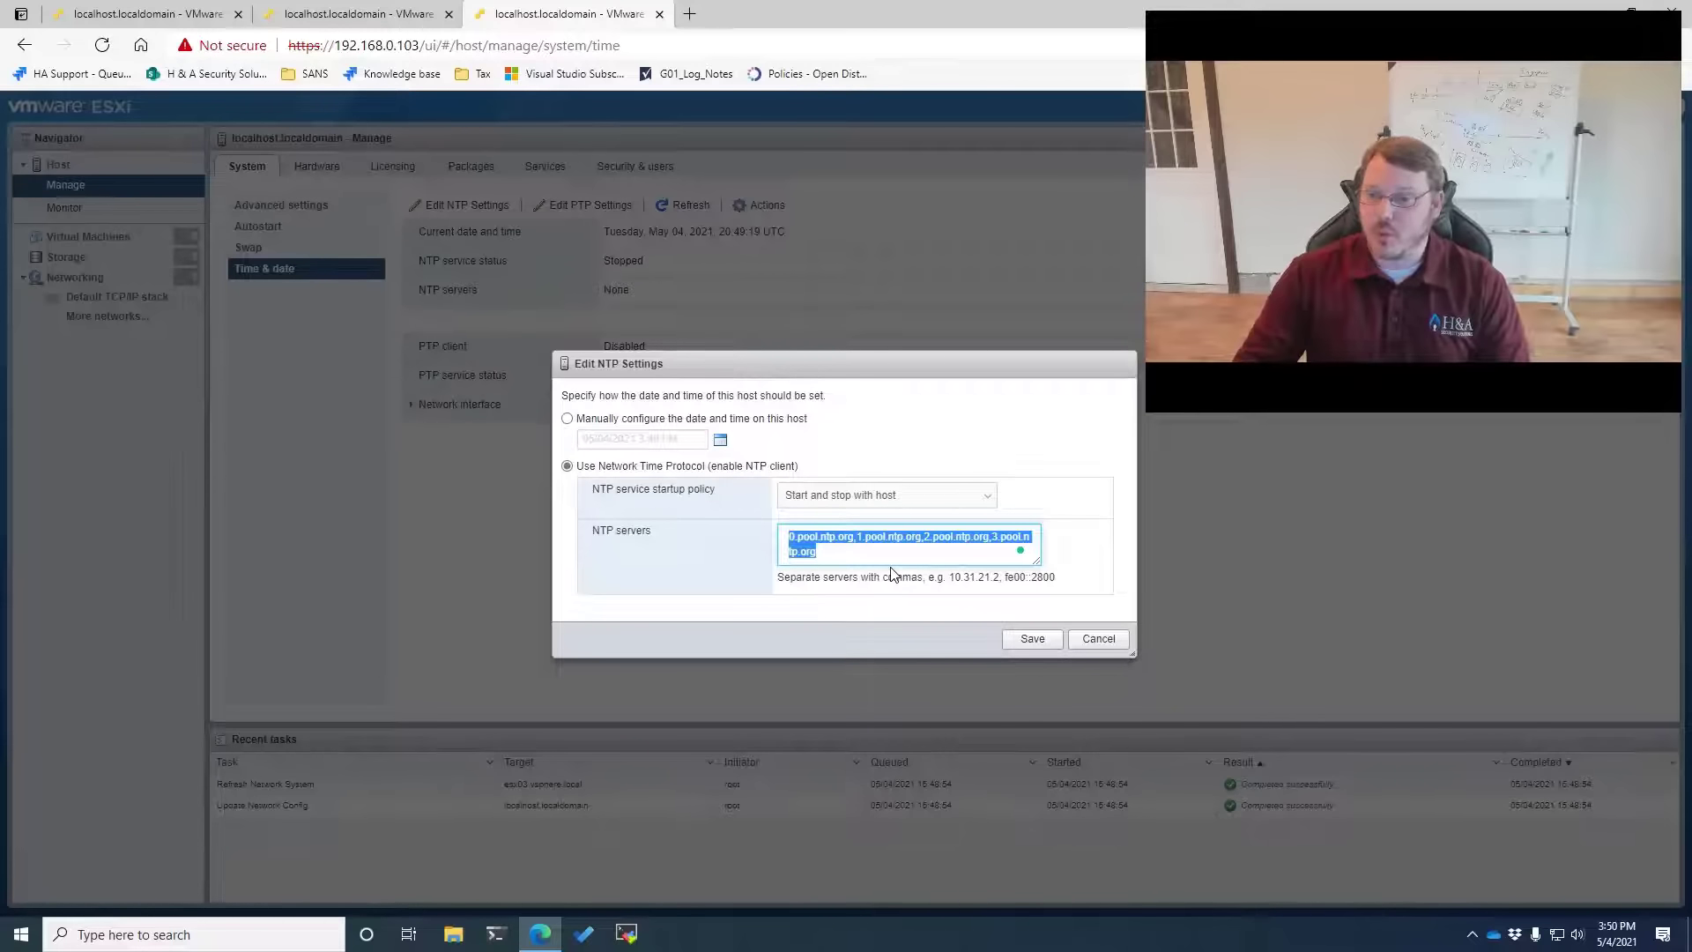
pyautogui.click(1031, 638)
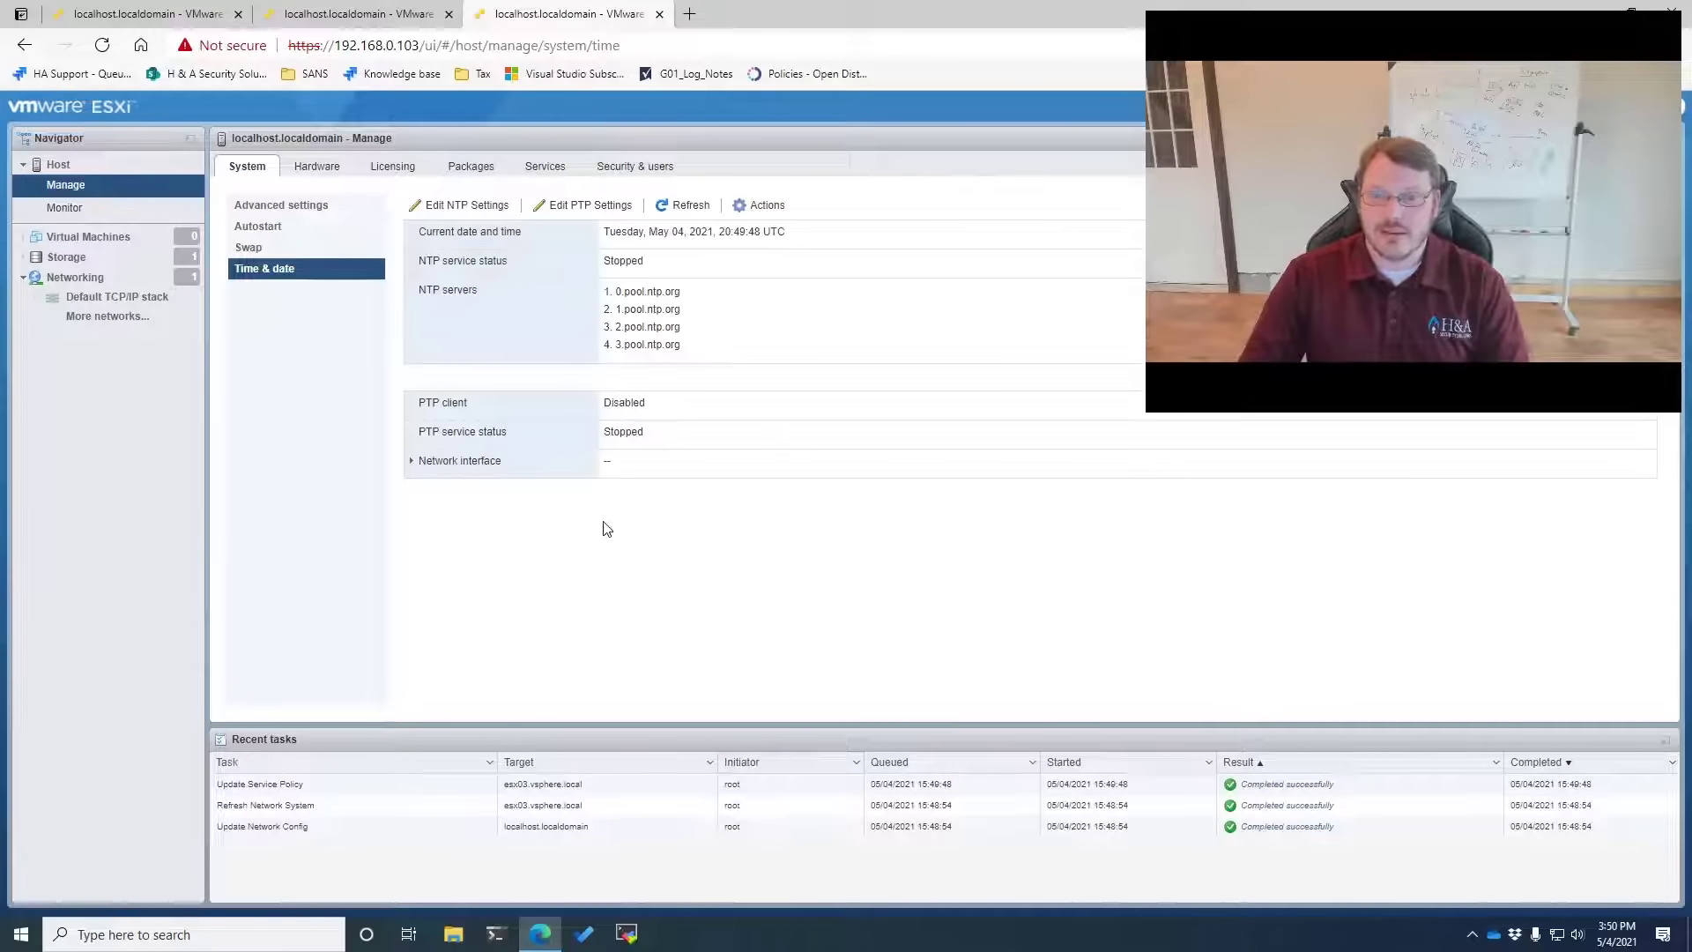
# Start the ntpd service and confirm the NTP status shows Running
pyautogui.doubleClick(624, 262)
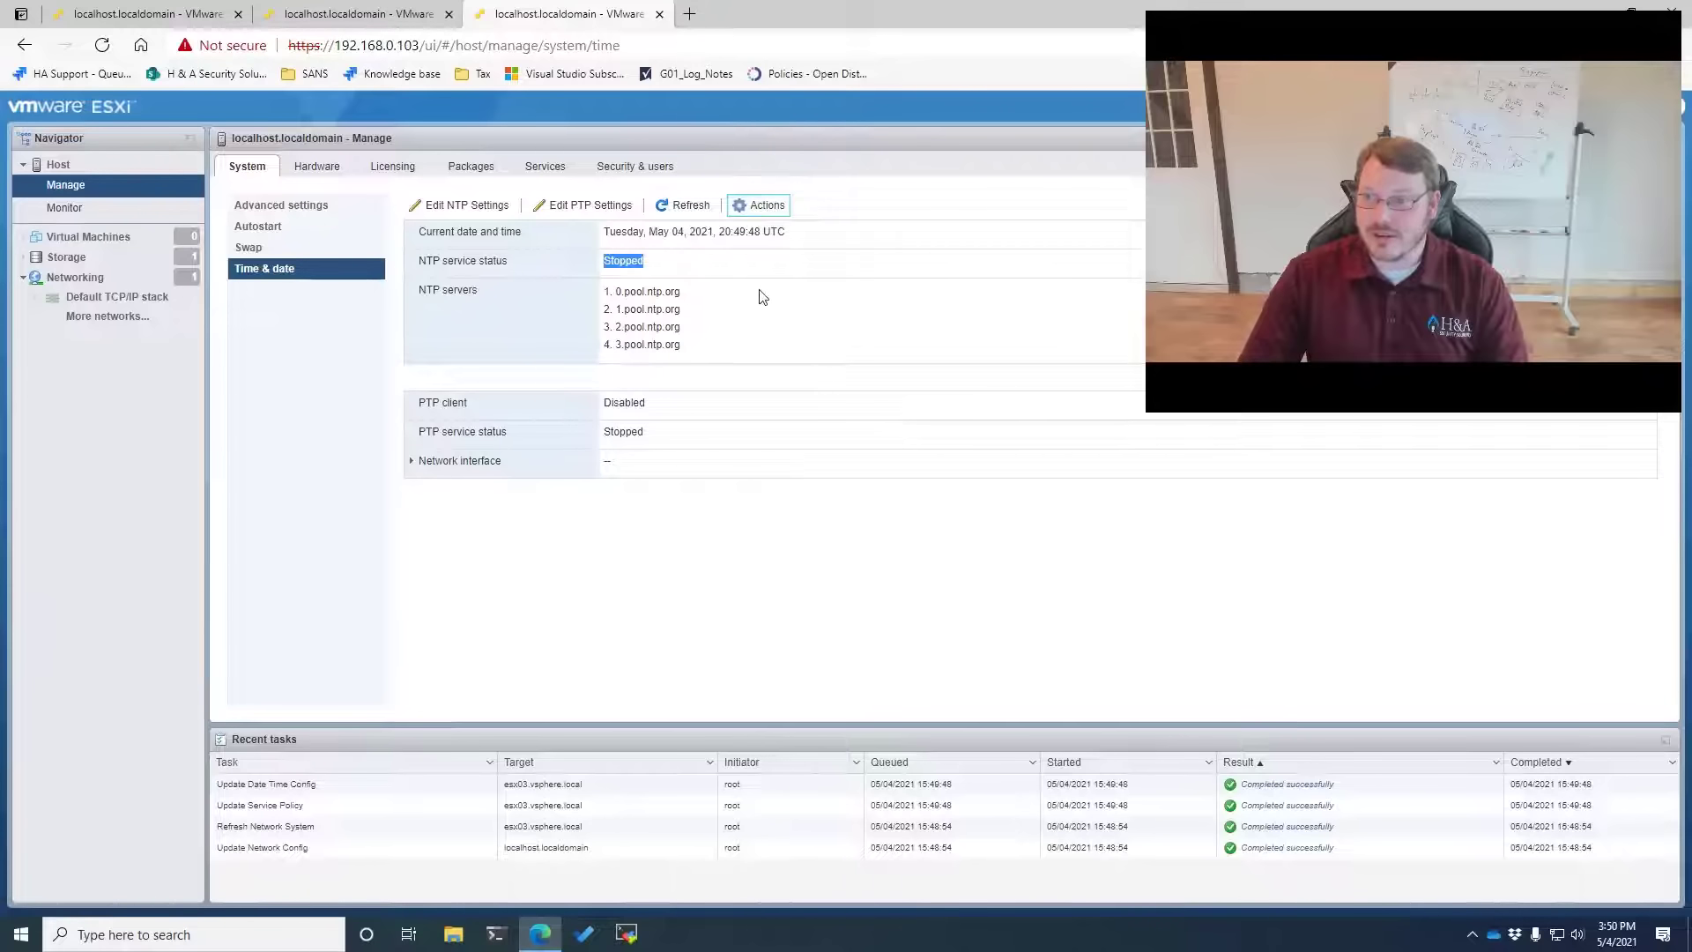
pyautogui.click(546, 167)
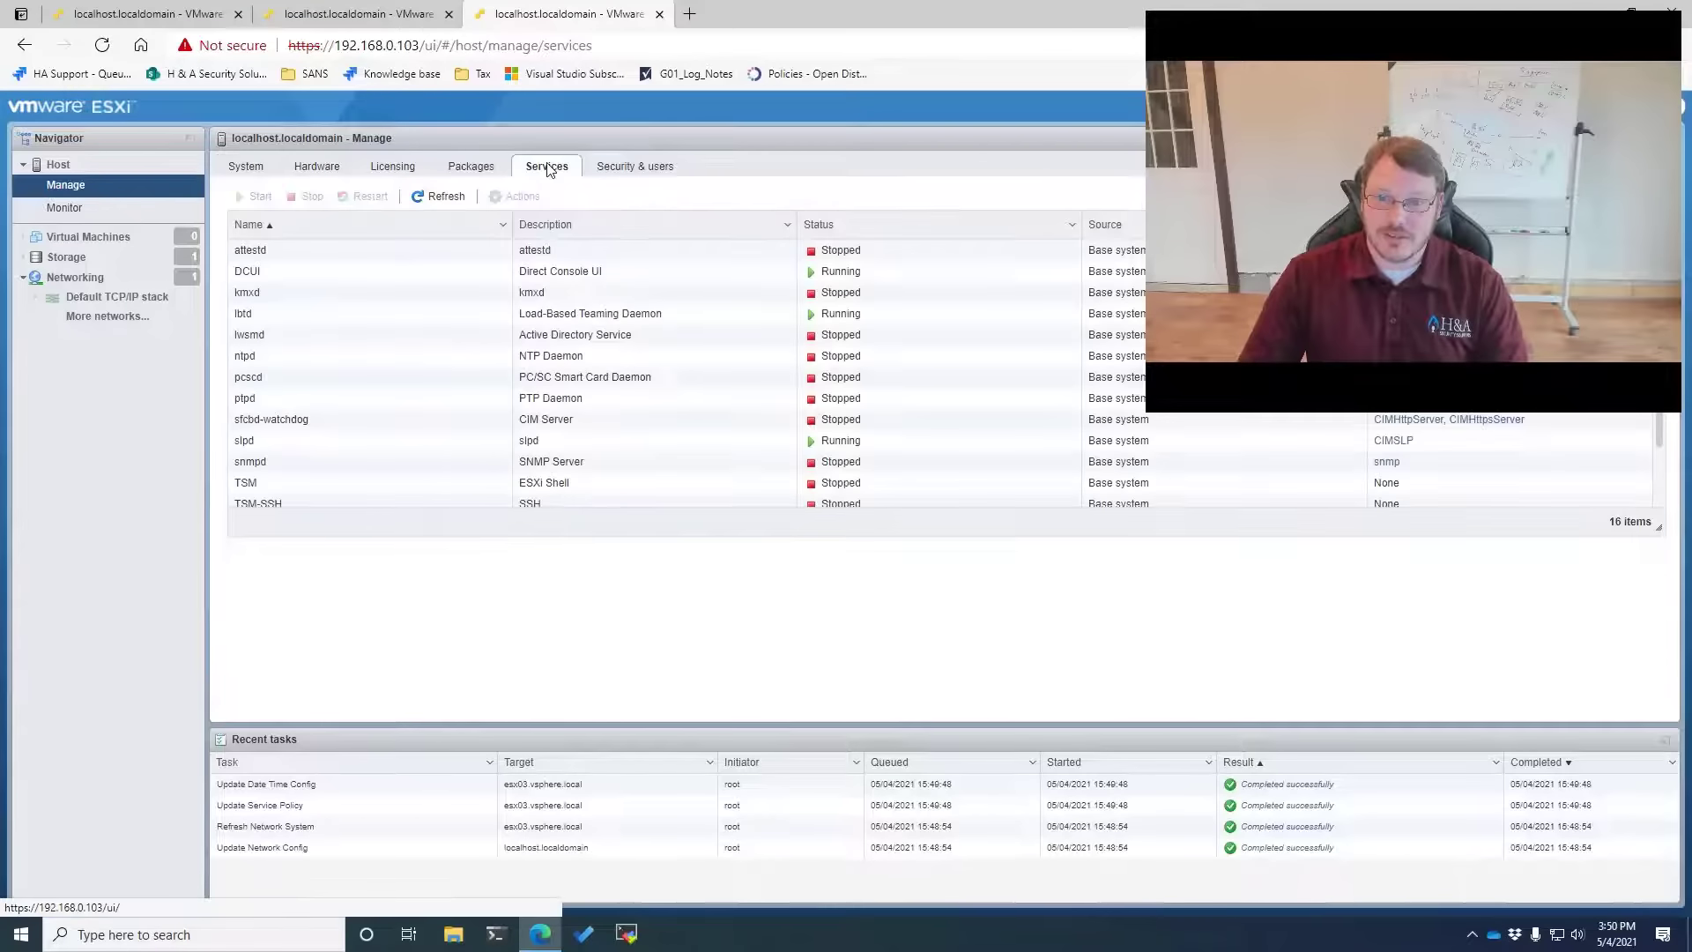
pyautogui.click(262, 356)
pyautogui.click(255, 196)
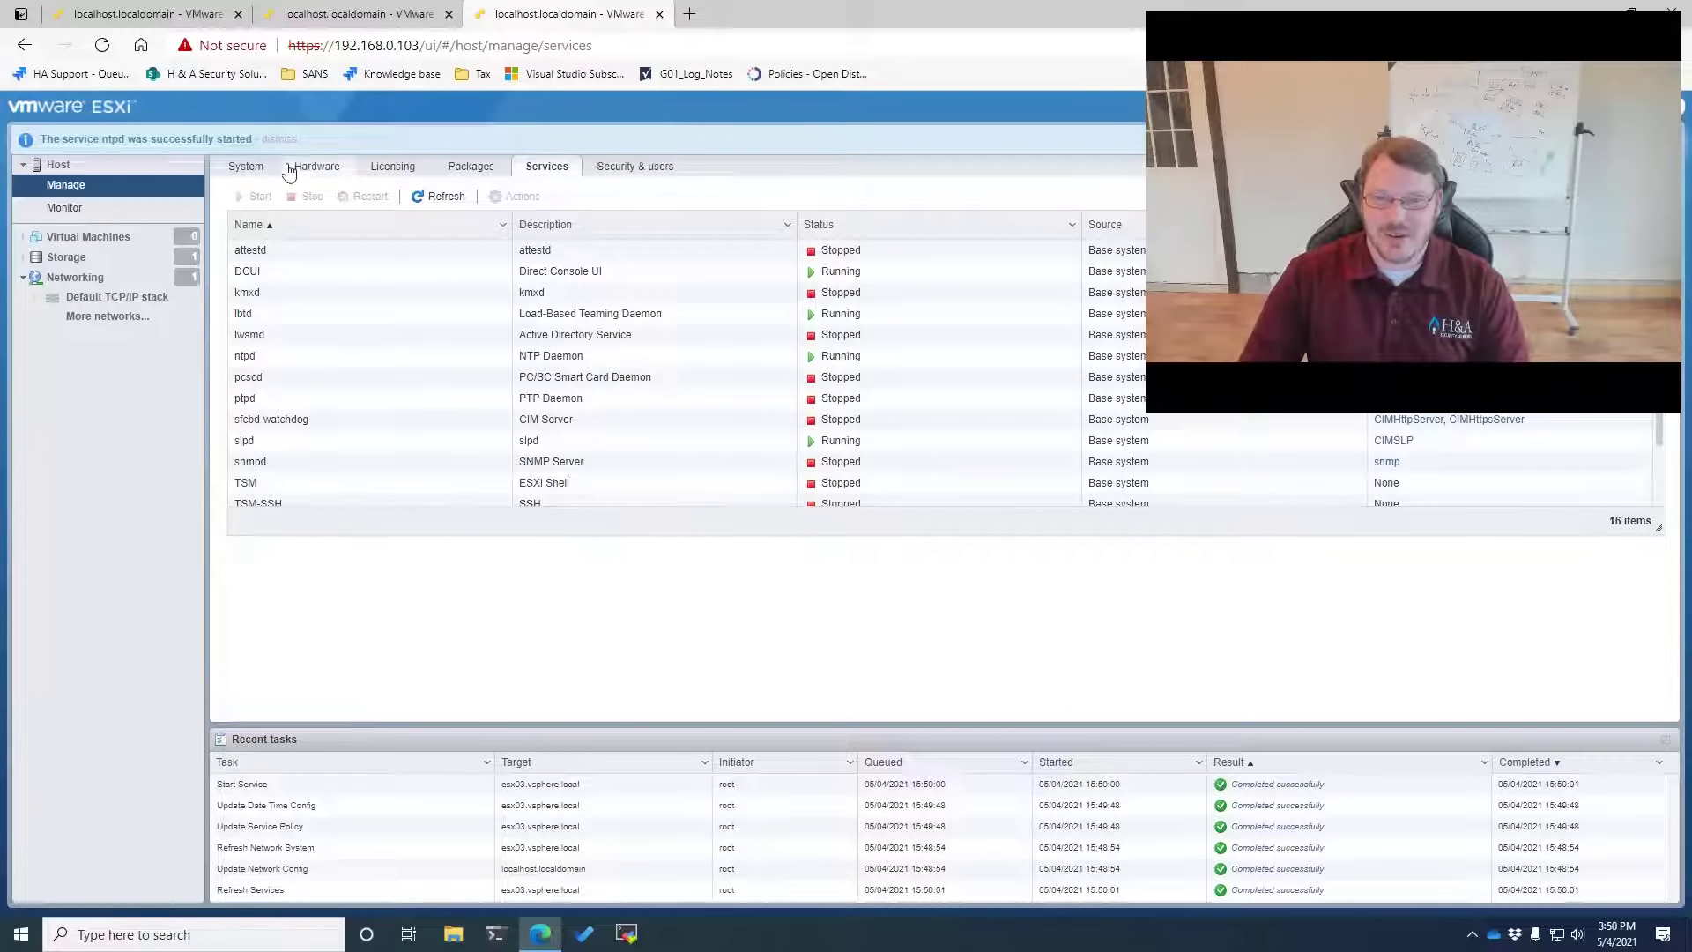
pyautogui.click(247, 166)
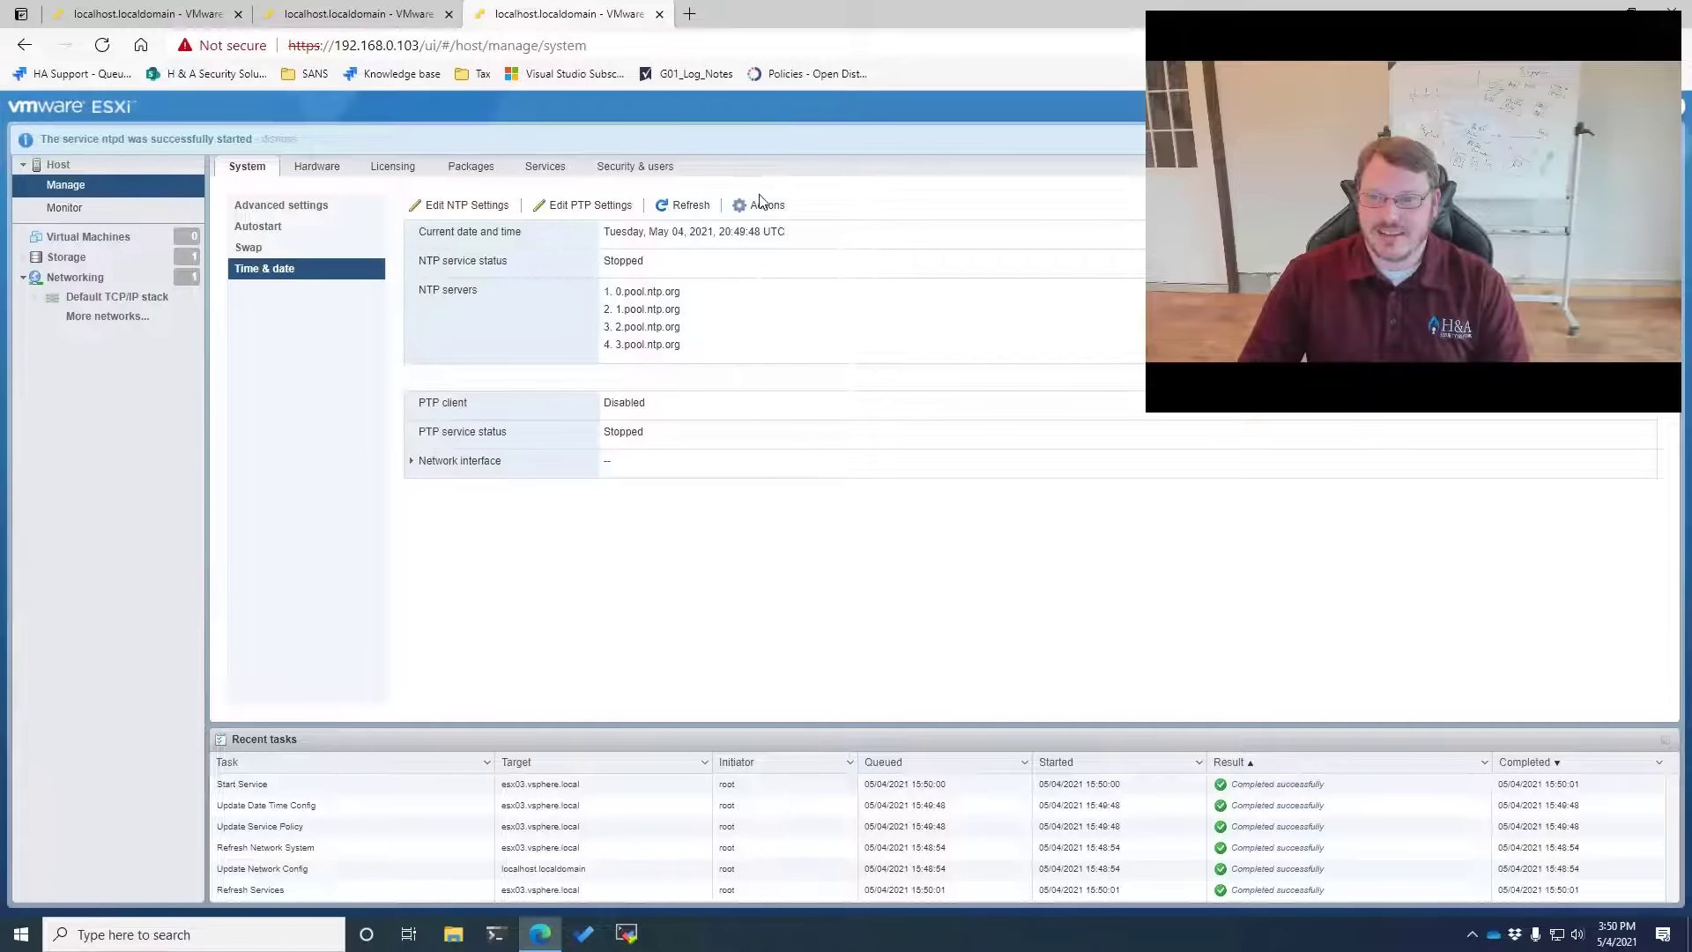
pyautogui.click(688, 207)
pyautogui.doubleClick(619, 263)
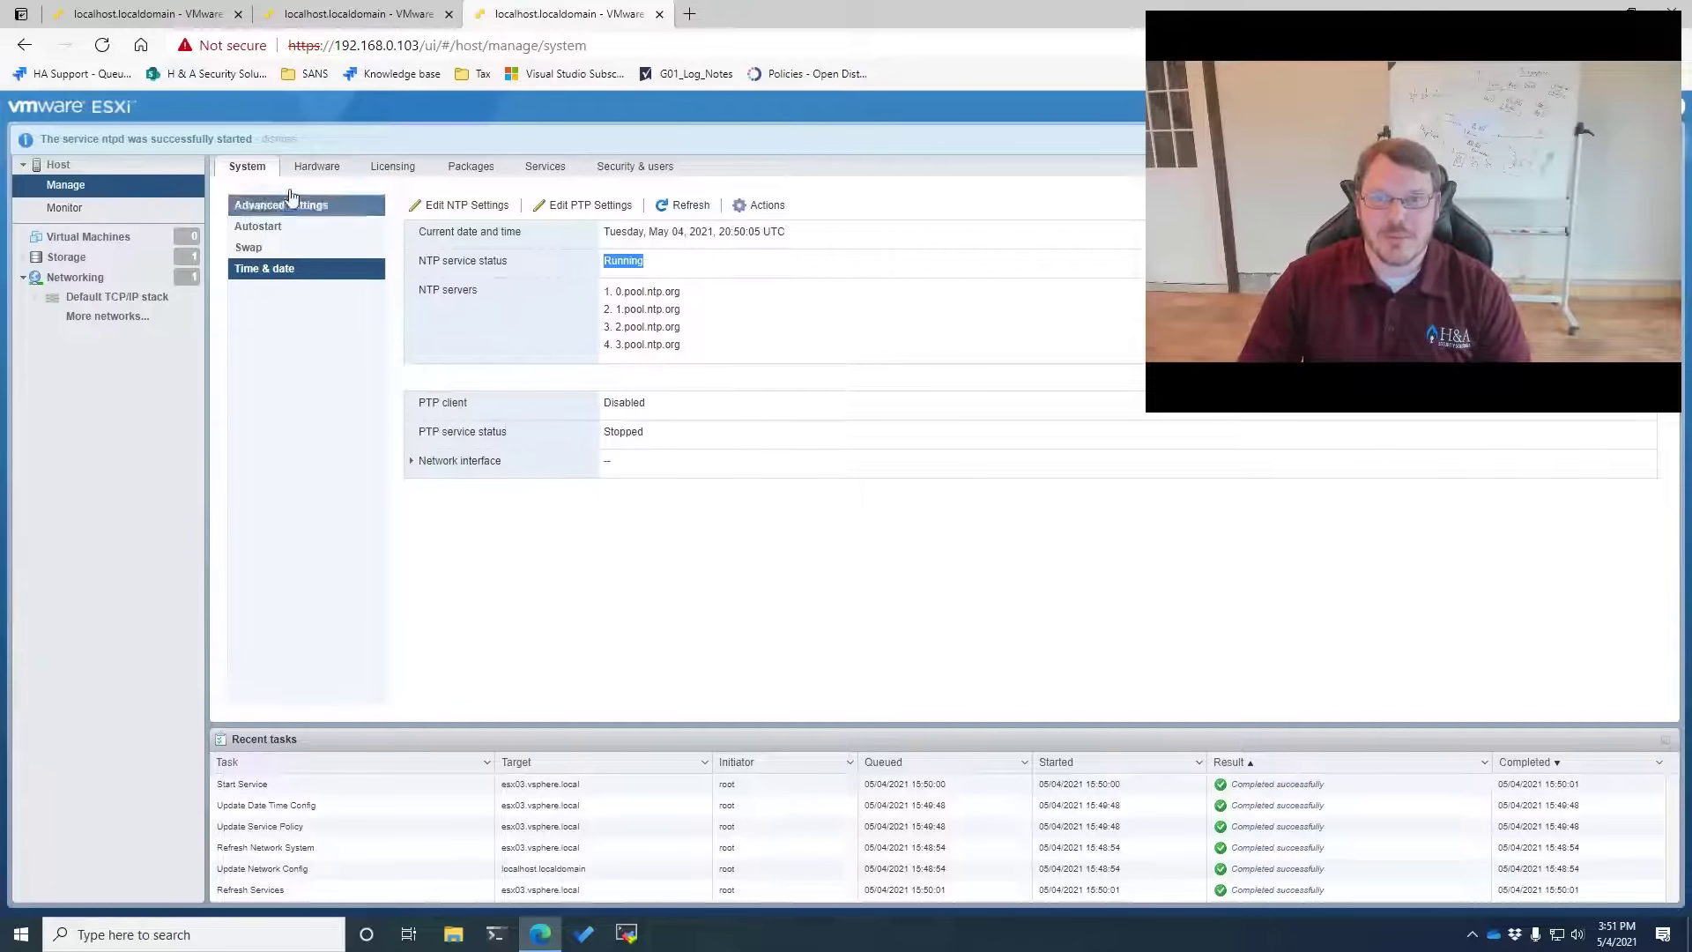
pyautogui.click(353, 15)
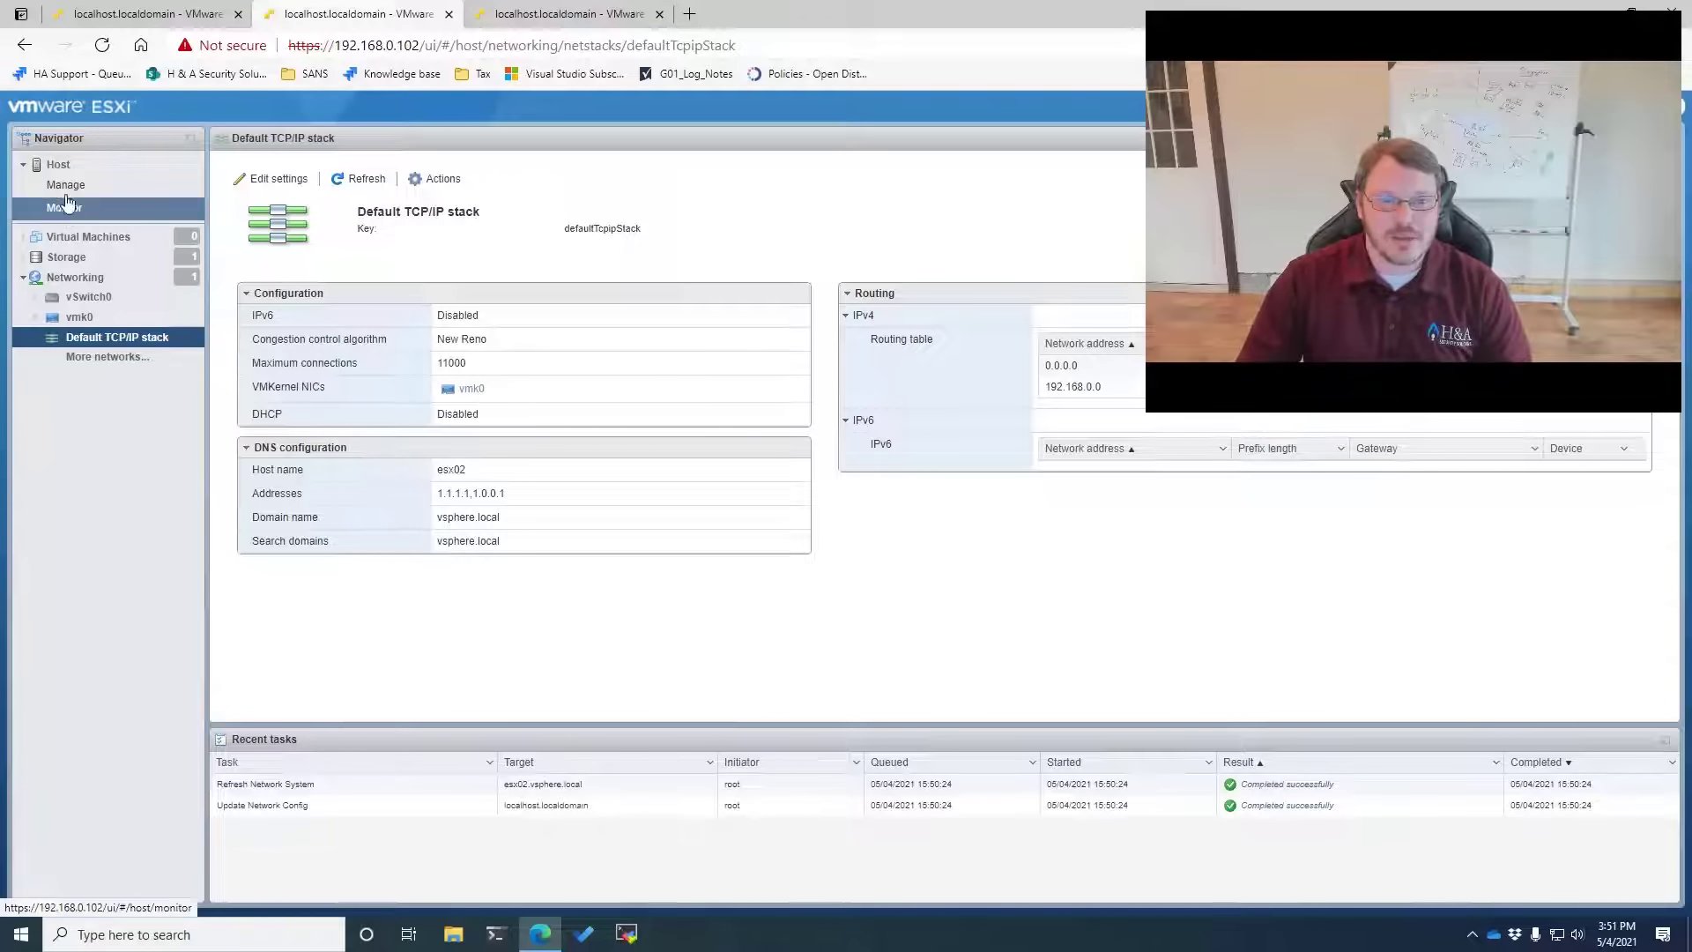
# Enable NTP on esx02 with the four pool.ntp.org servers, start-with-host policy, and start ntpd
pyautogui.click(65, 185)
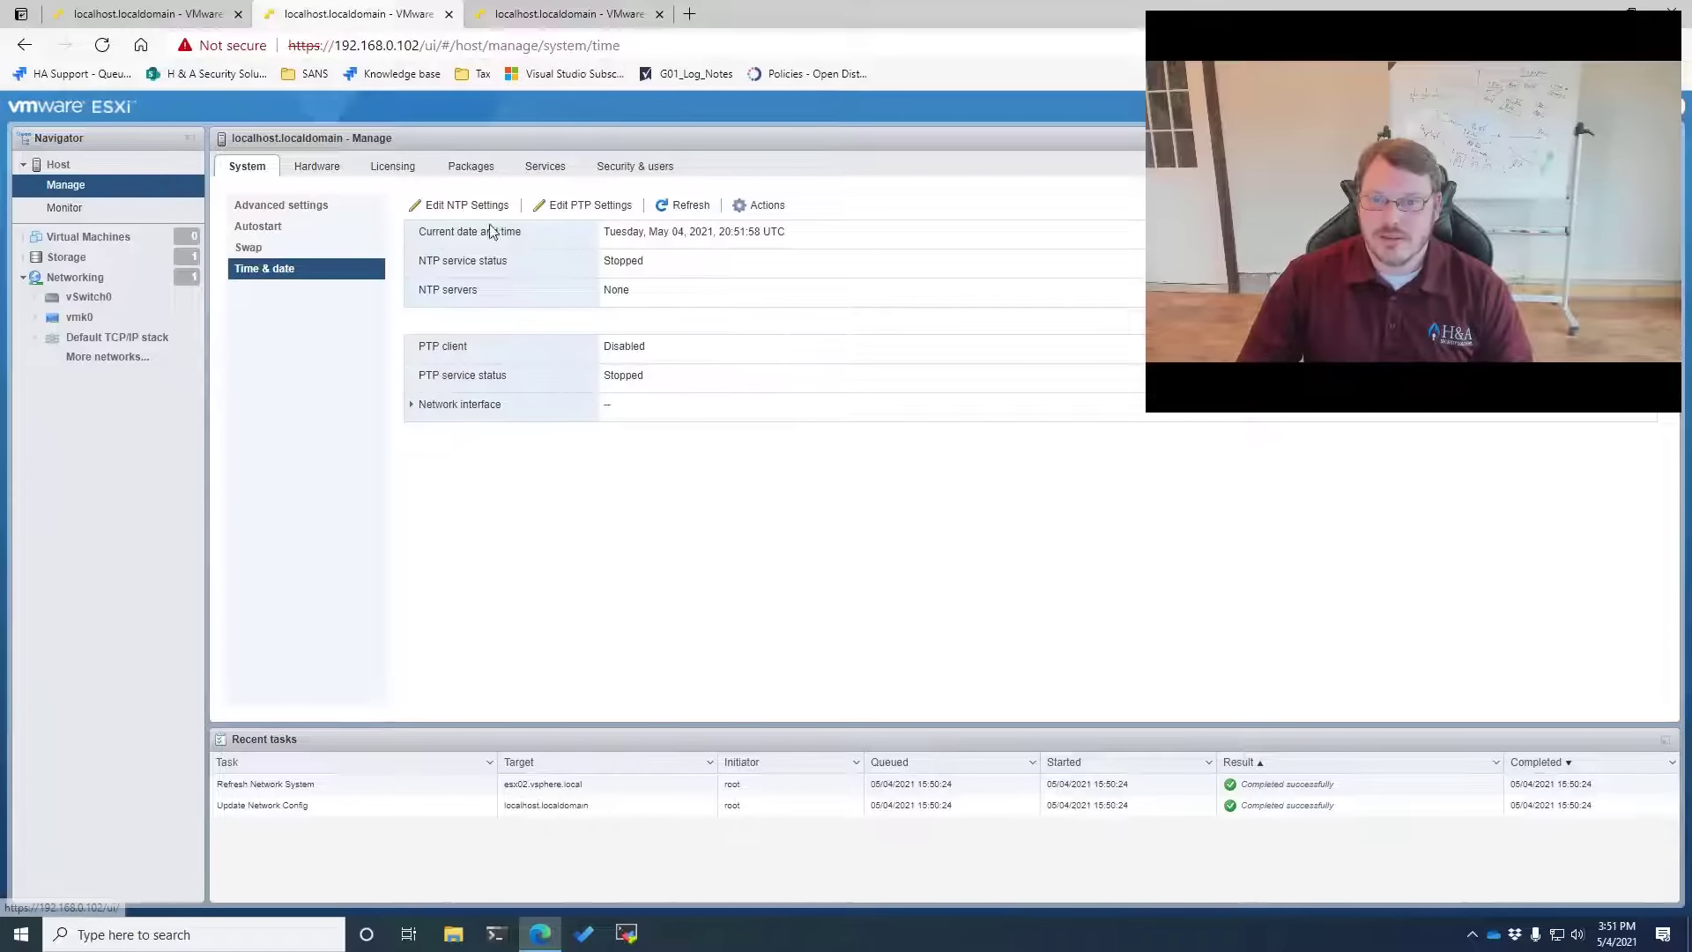
pyautogui.click(483, 206)
pyautogui.click(631, 469)
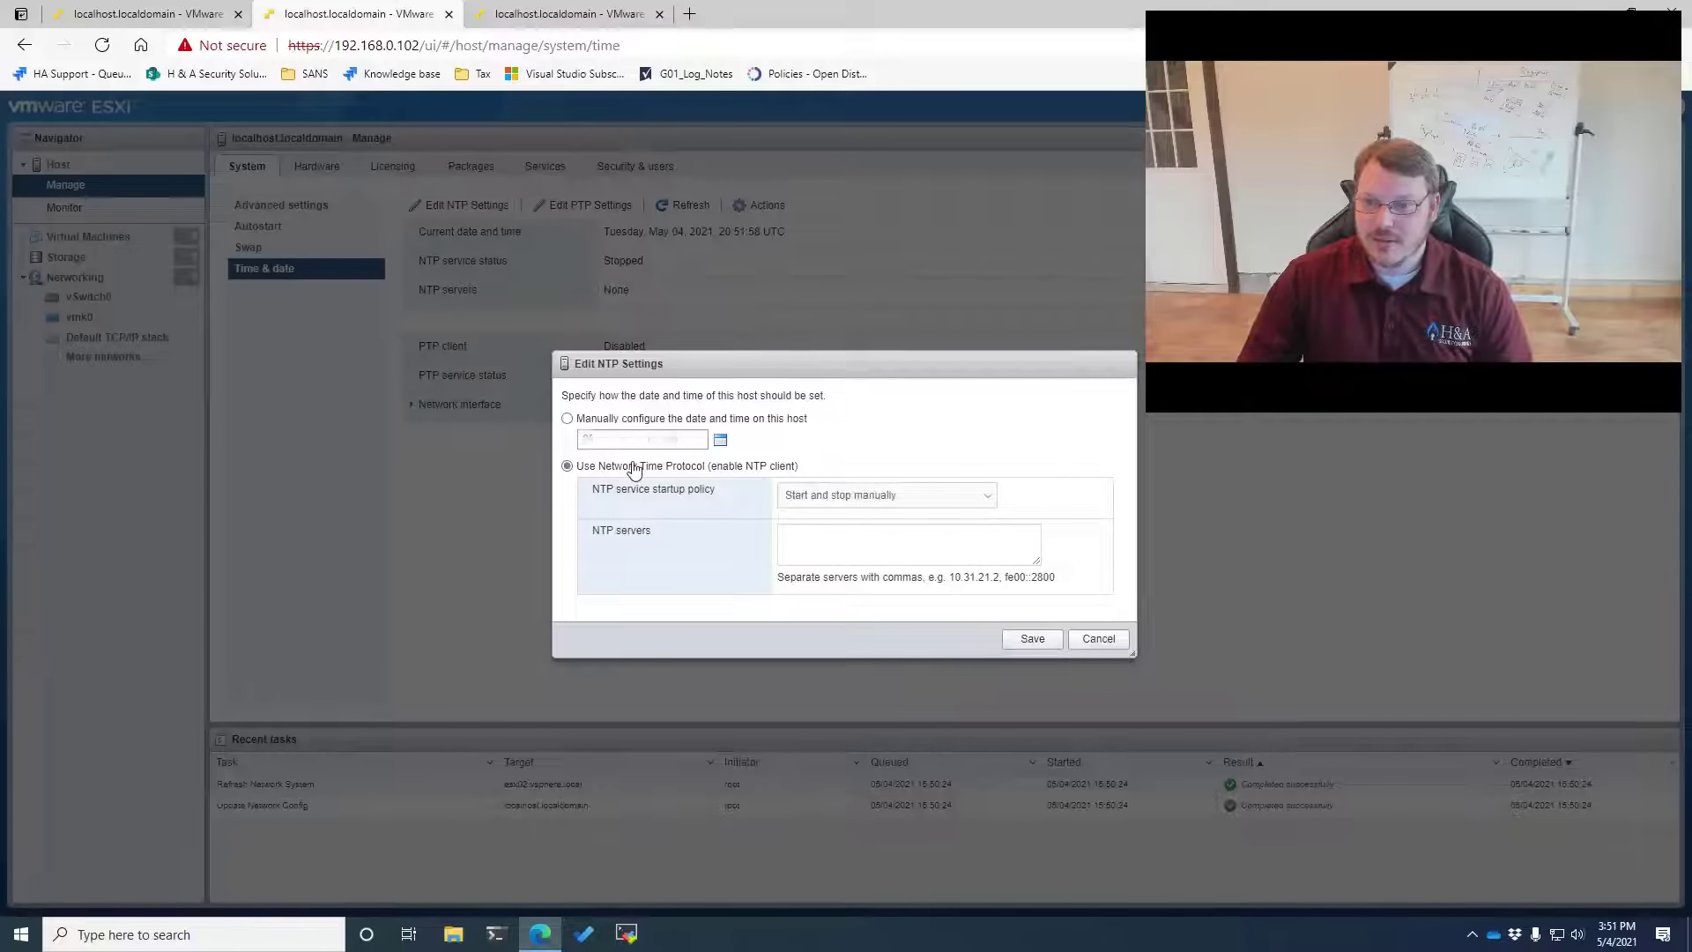
pyautogui.click(886, 495)
pyautogui.click(877, 526)
pyautogui.click(875, 540)
pyautogui.write('0.pool.ntp.org, 1.pool.ntp.org, 2.pool.ntp.org, 3.pool.ntp.org')
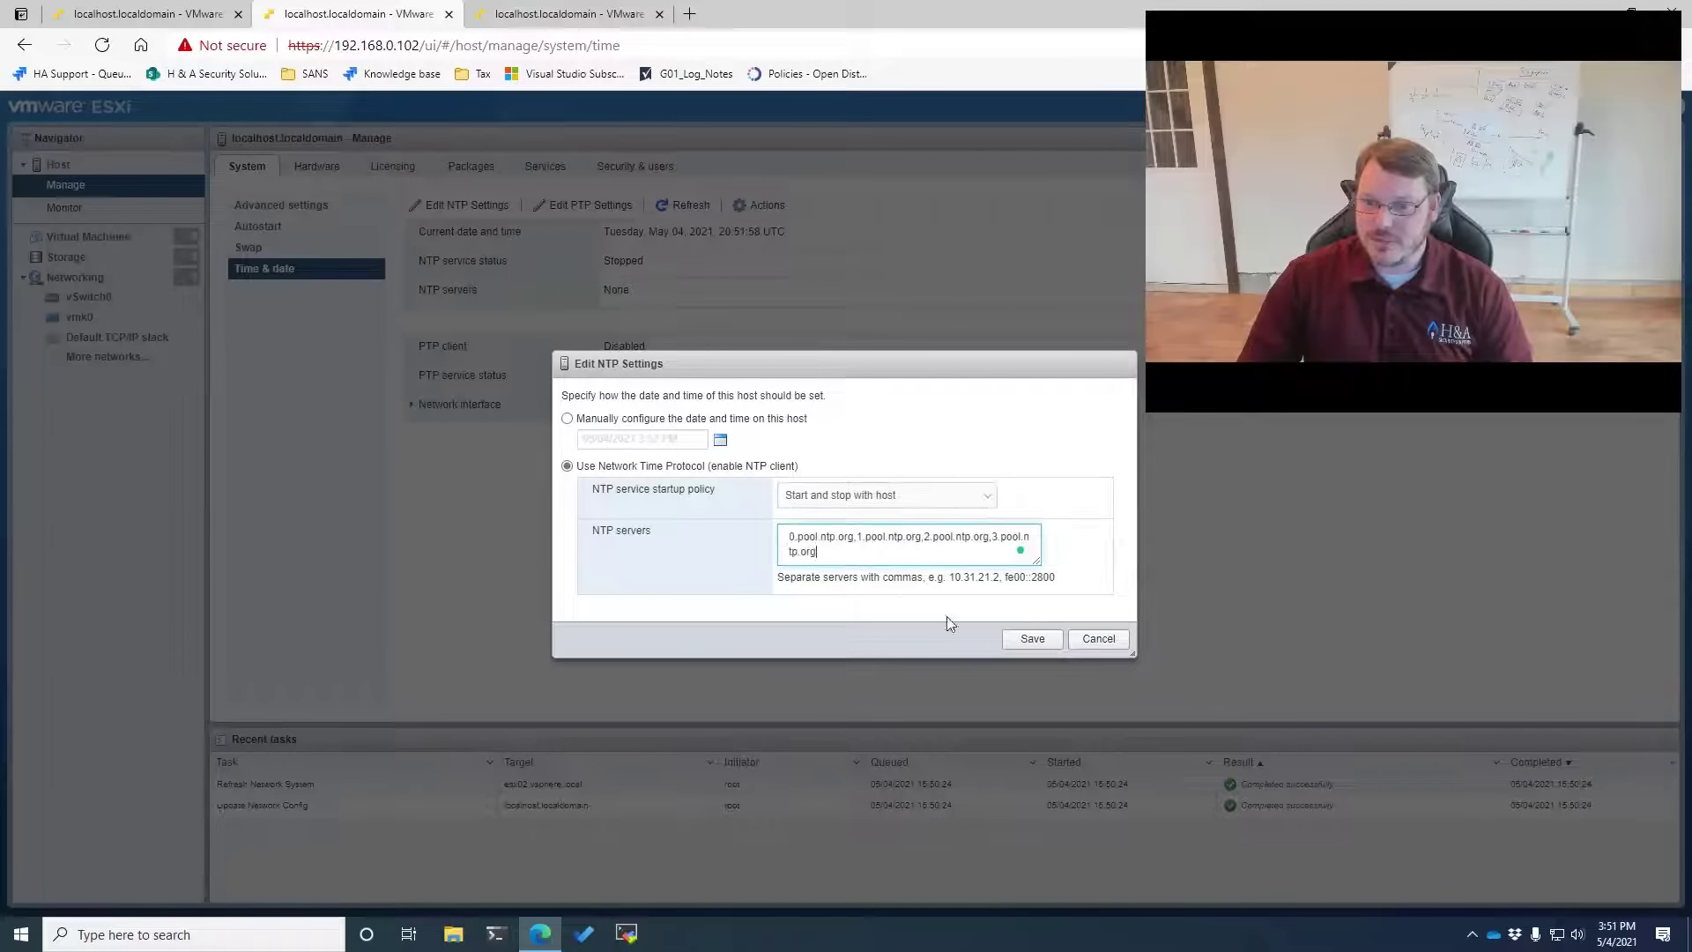
pyautogui.click(1032, 637)
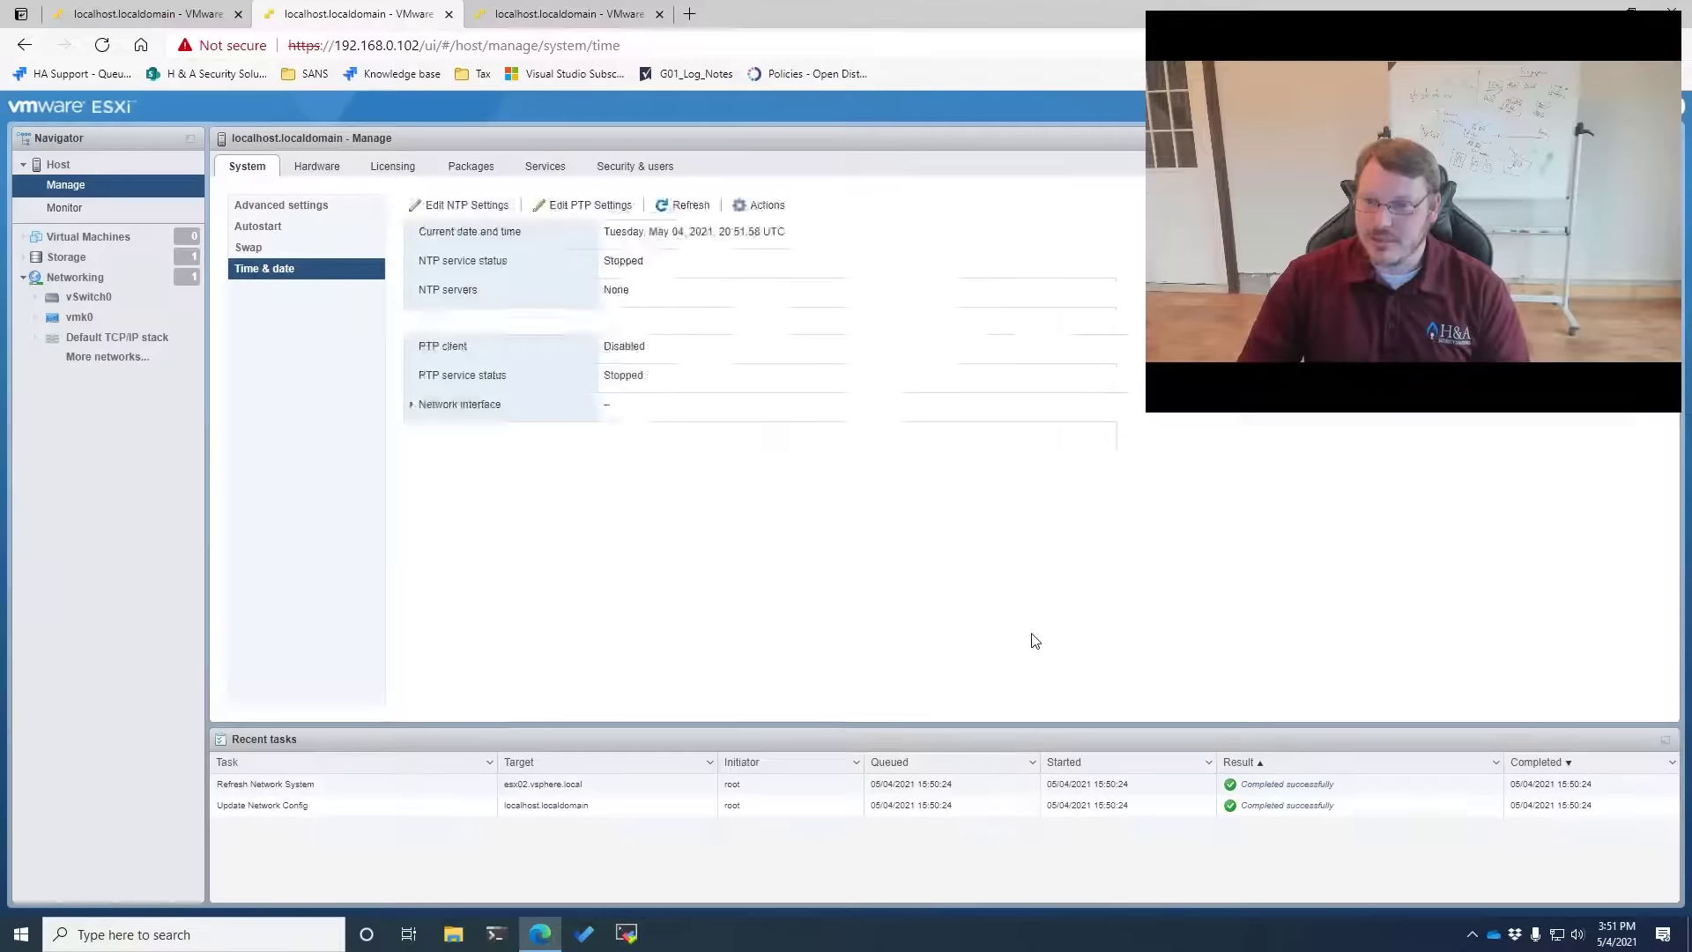
pyautogui.click(546, 167)
pyautogui.click(312, 358)
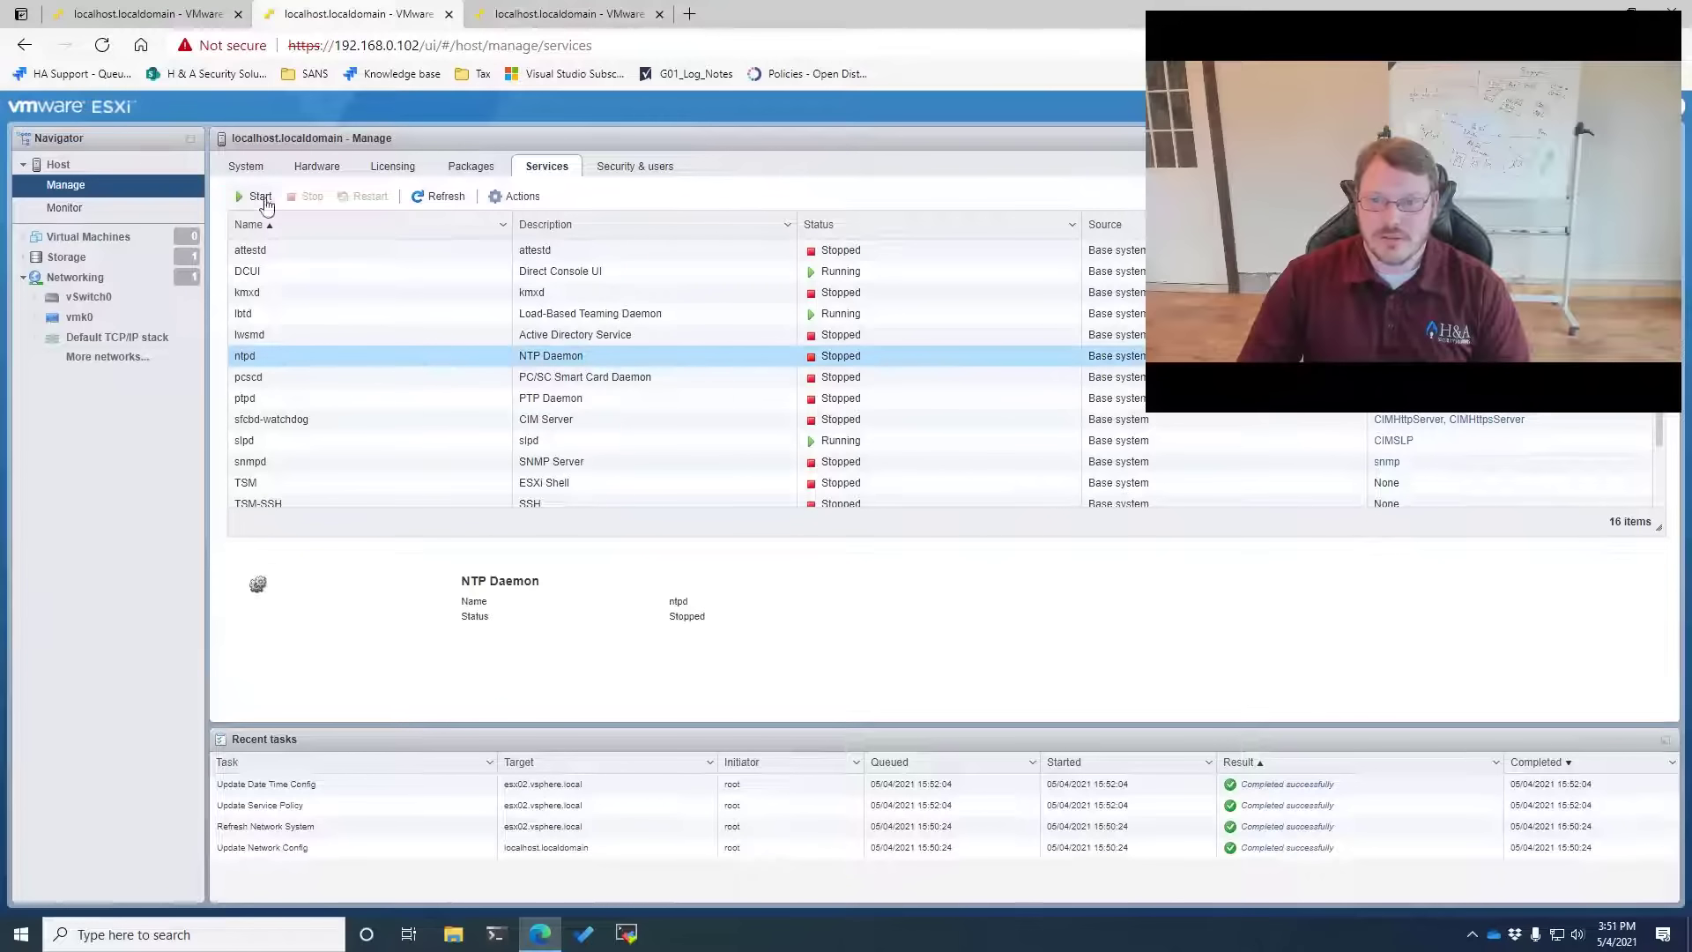
pyautogui.click(256, 197)
# Configure and start NTP the same way on host 192.168.0.101, then view its Licensing tab
pyautogui.click(146, 14)
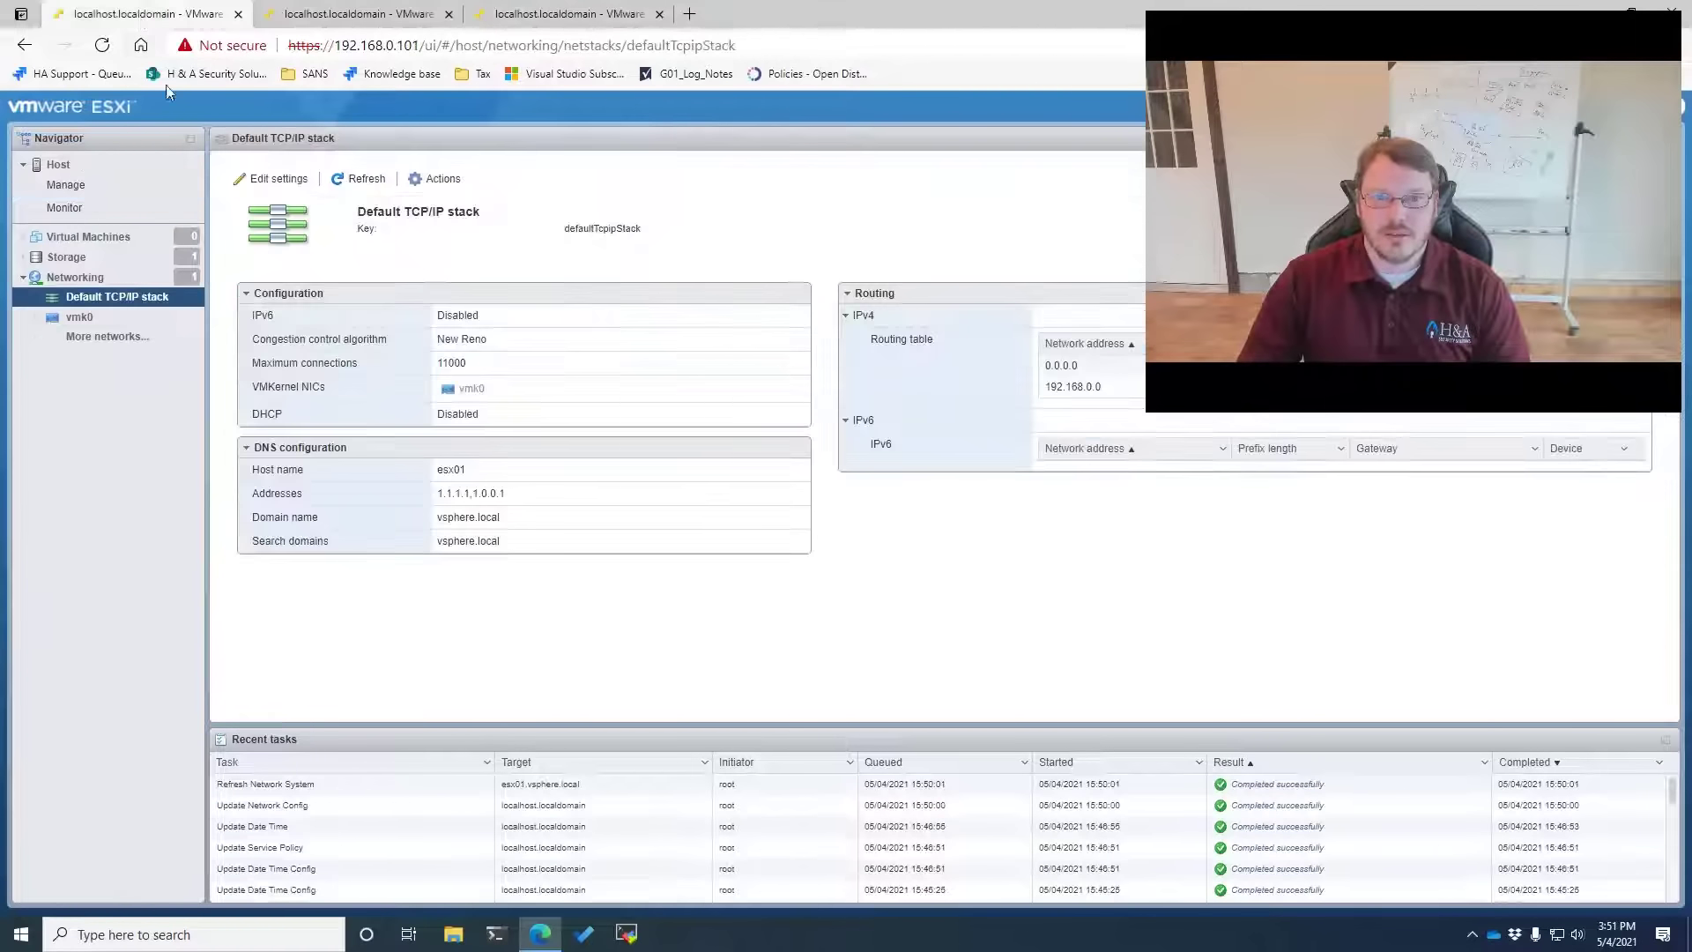
pyautogui.click(66, 184)
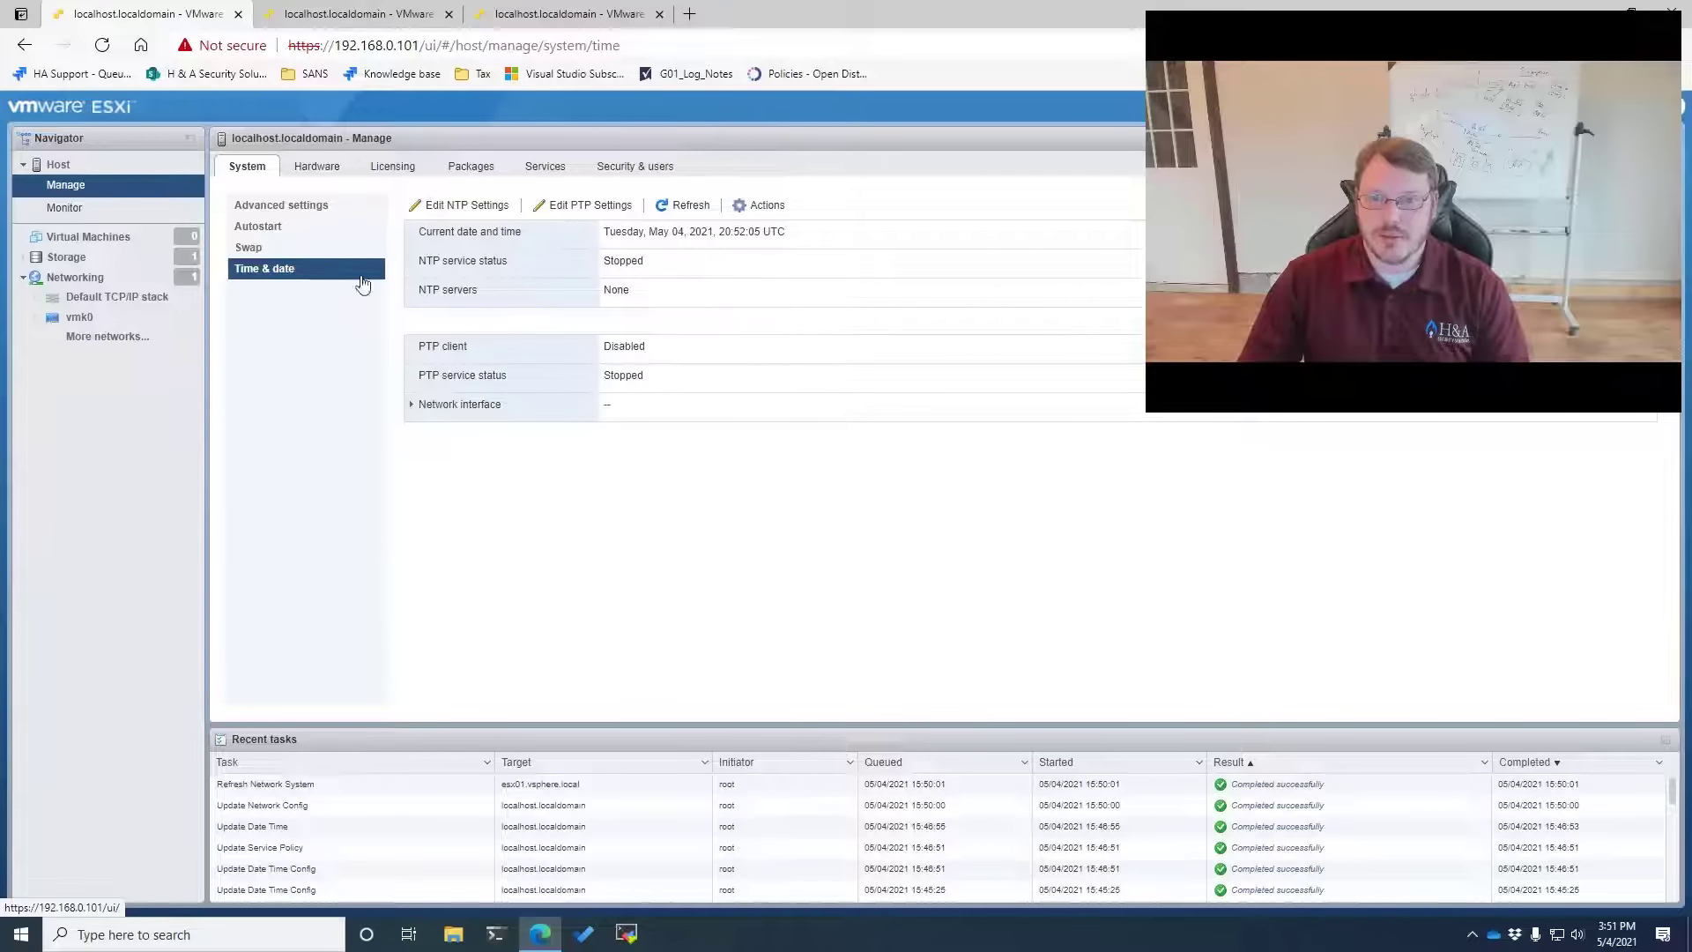
pyautogui.click(483, 205)
pyautogui.click(718, 474)
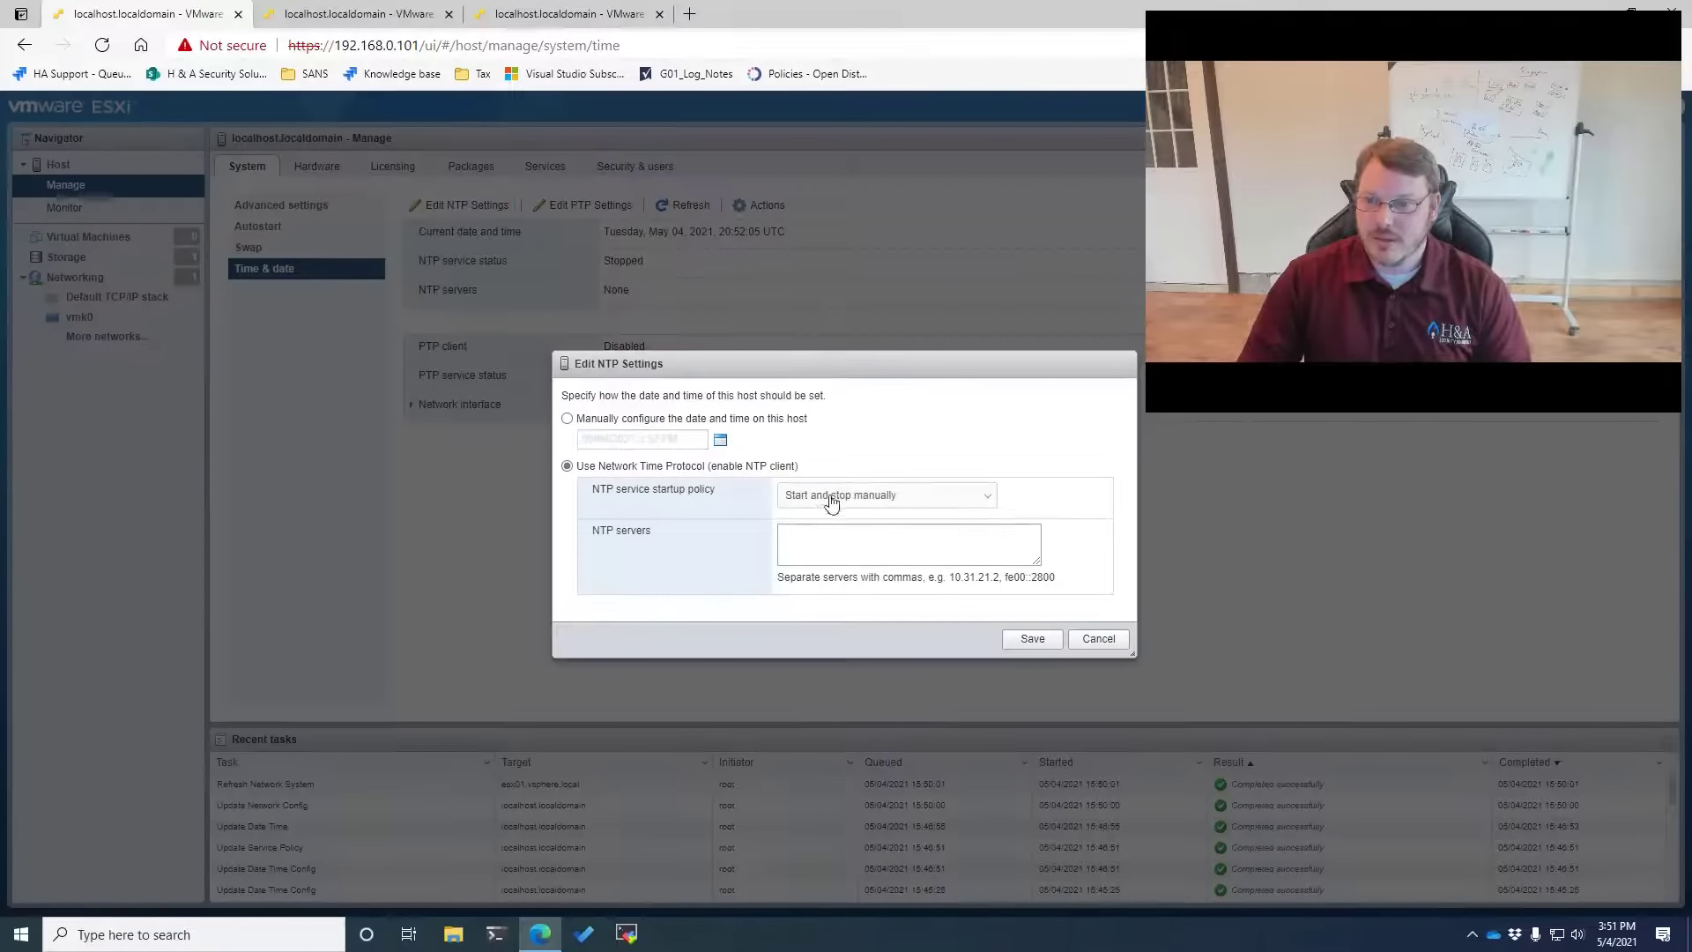
pyautogui.click(833, 494)
pyautogui.click(906, 536)
pyautogui.click(1012, 542)
pyautogui.write('0.pool.ntp.org,1.pool.ntp.org,2.pool.ntp.org,3.pool.ntp.org')
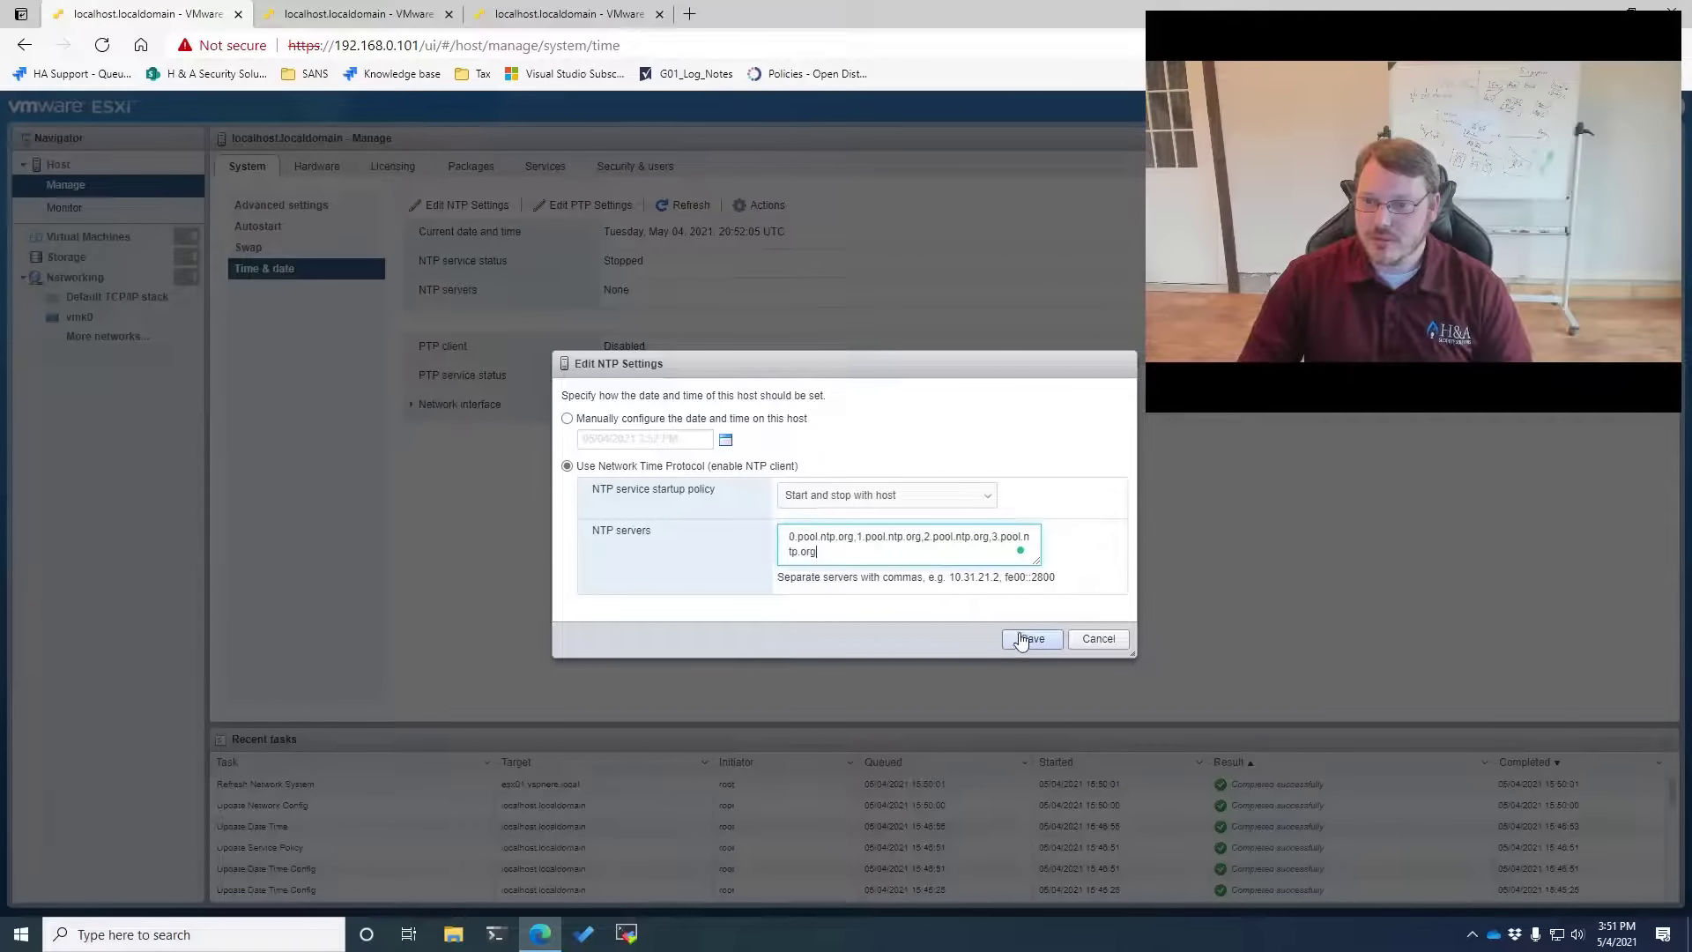
pyautogui.click(1031, 638)
pyautogui.click(546, 167)
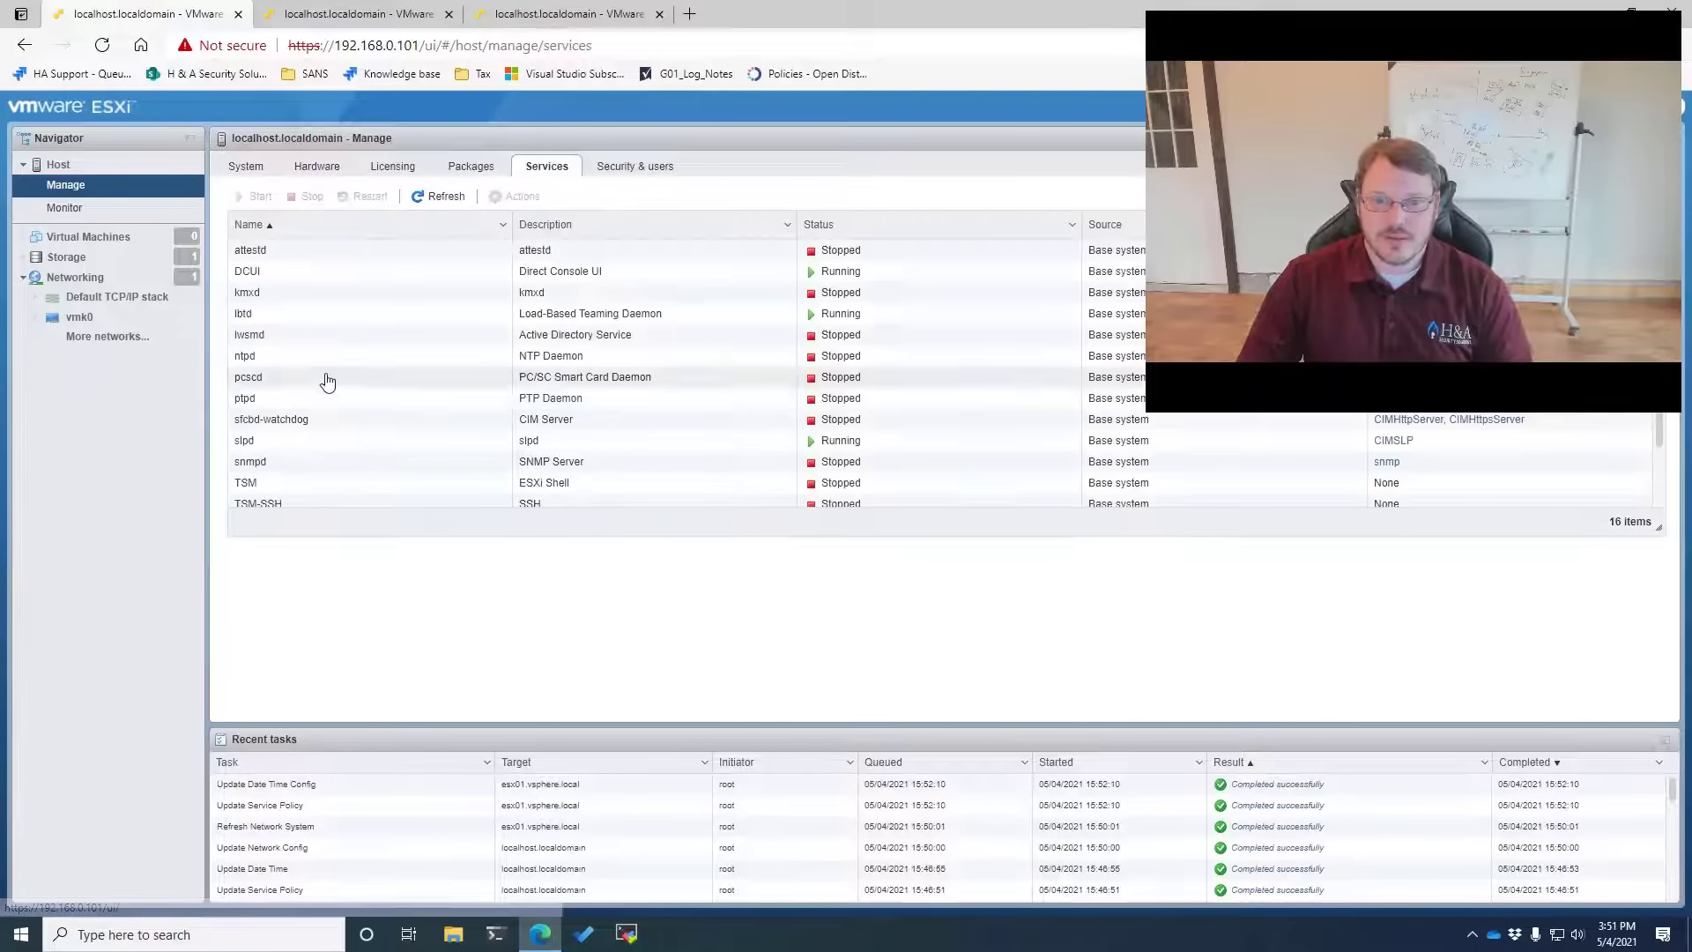
pyautogui.click(287, 357)
pyautogui.click(257, 198)
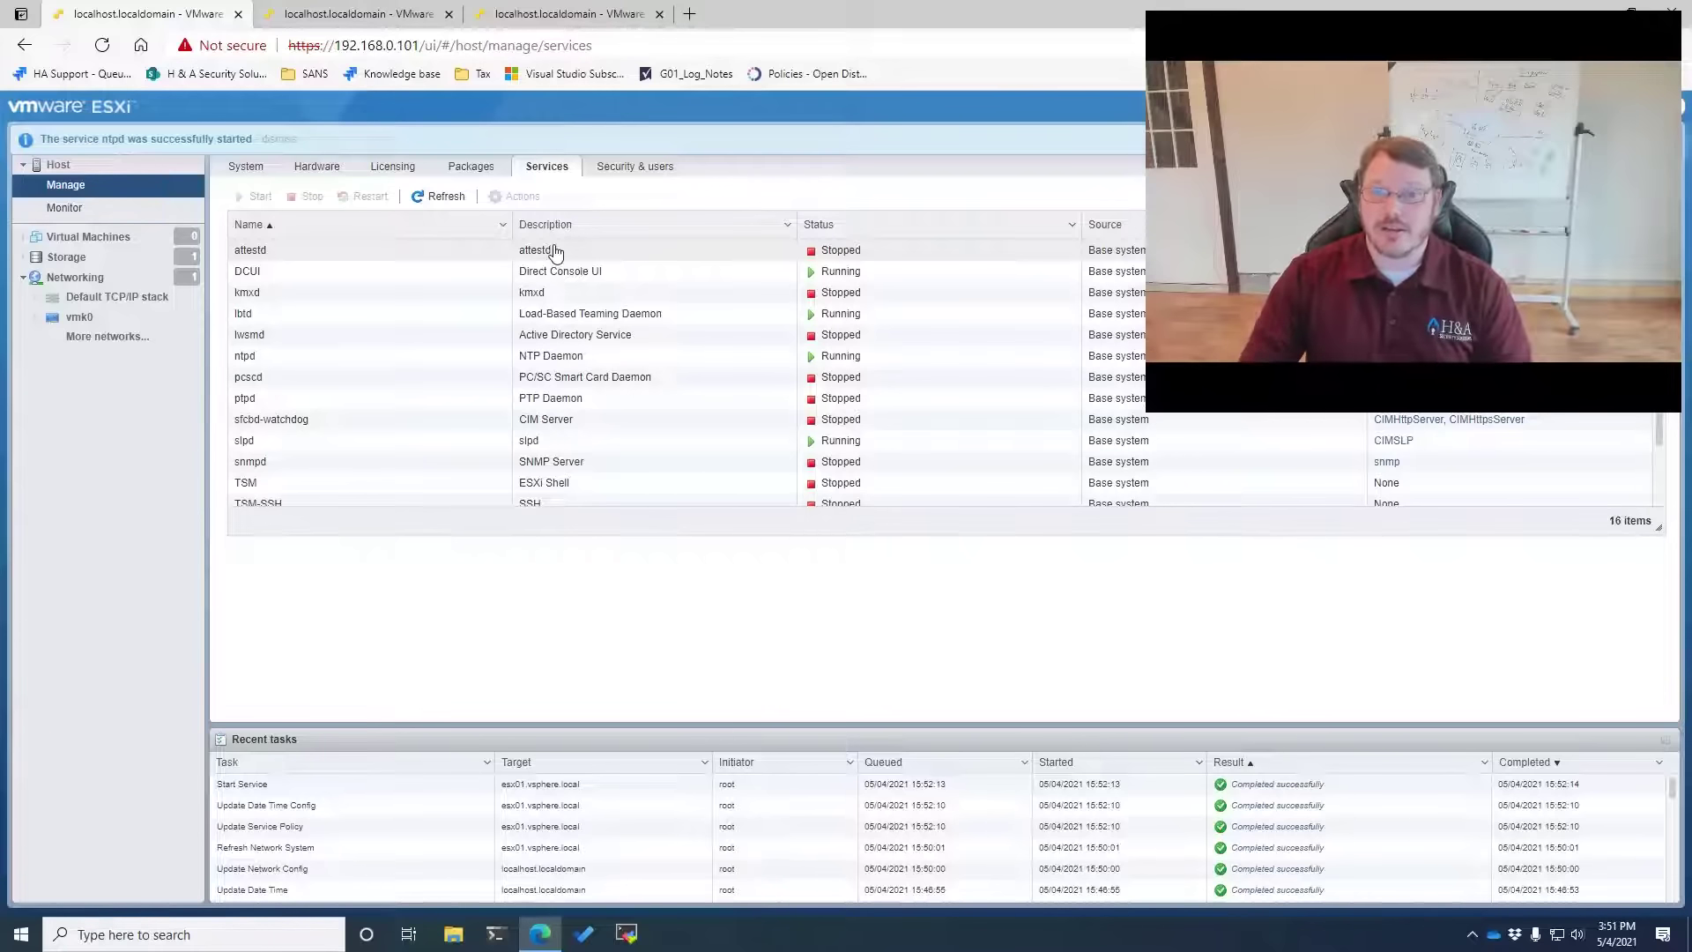
pyautogui.click(393, 167)
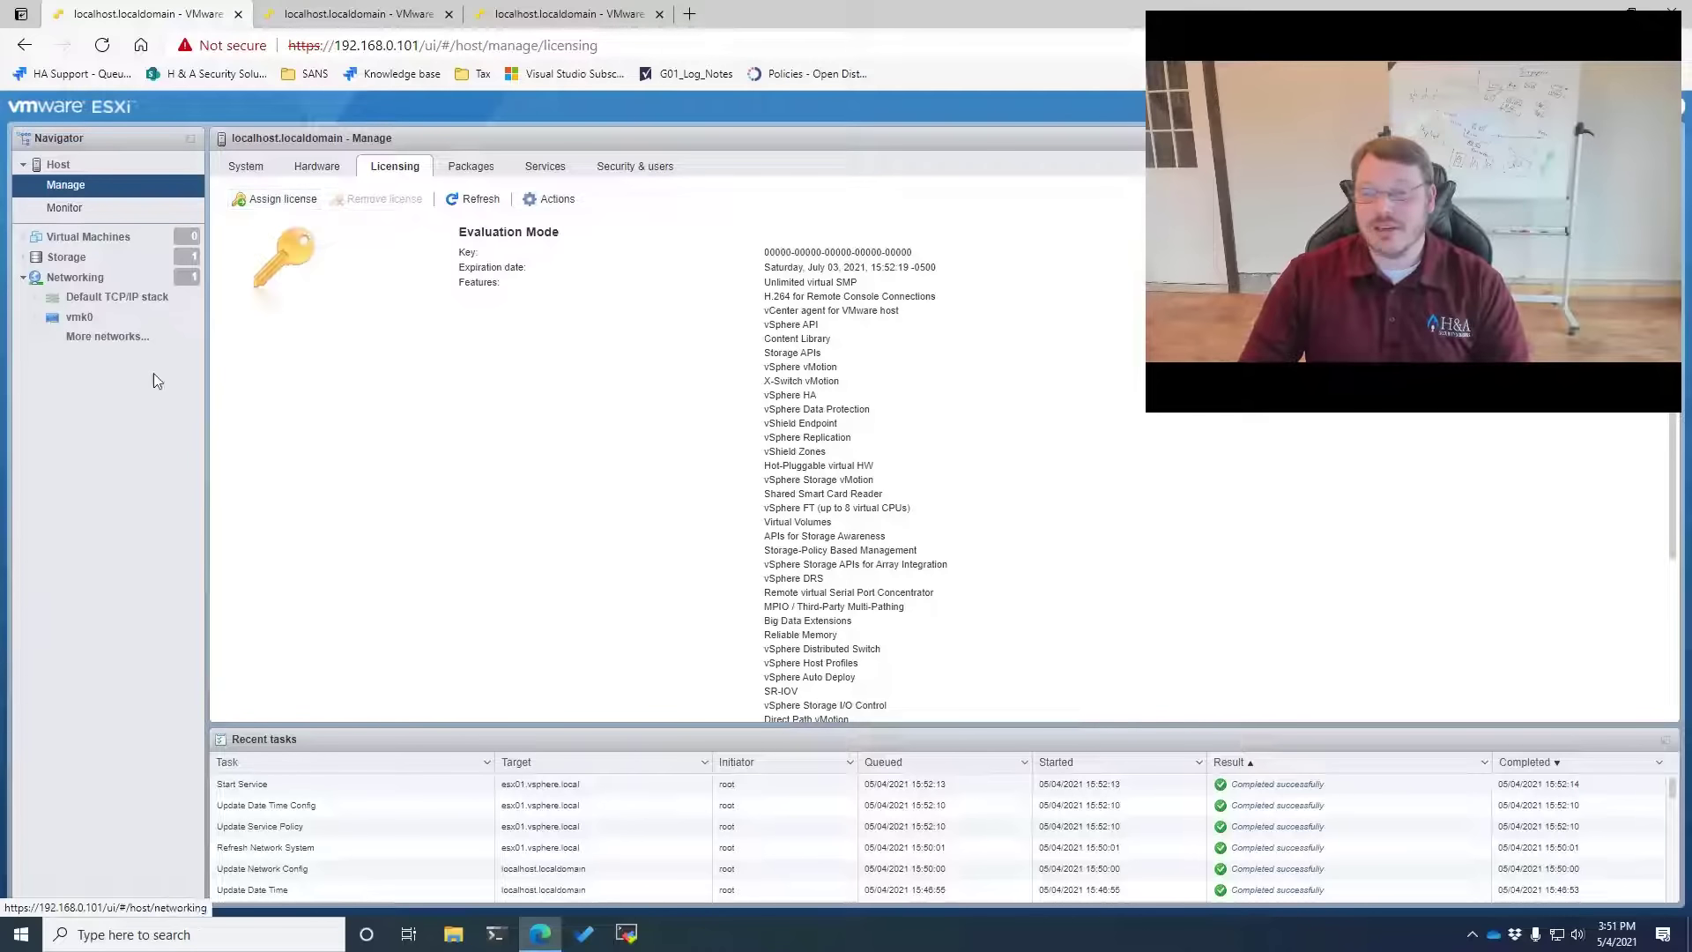
# Open the edit settings of VMkernel NIC vmk0 on host 192.168.0.101
pyautogui.click(78, 279)
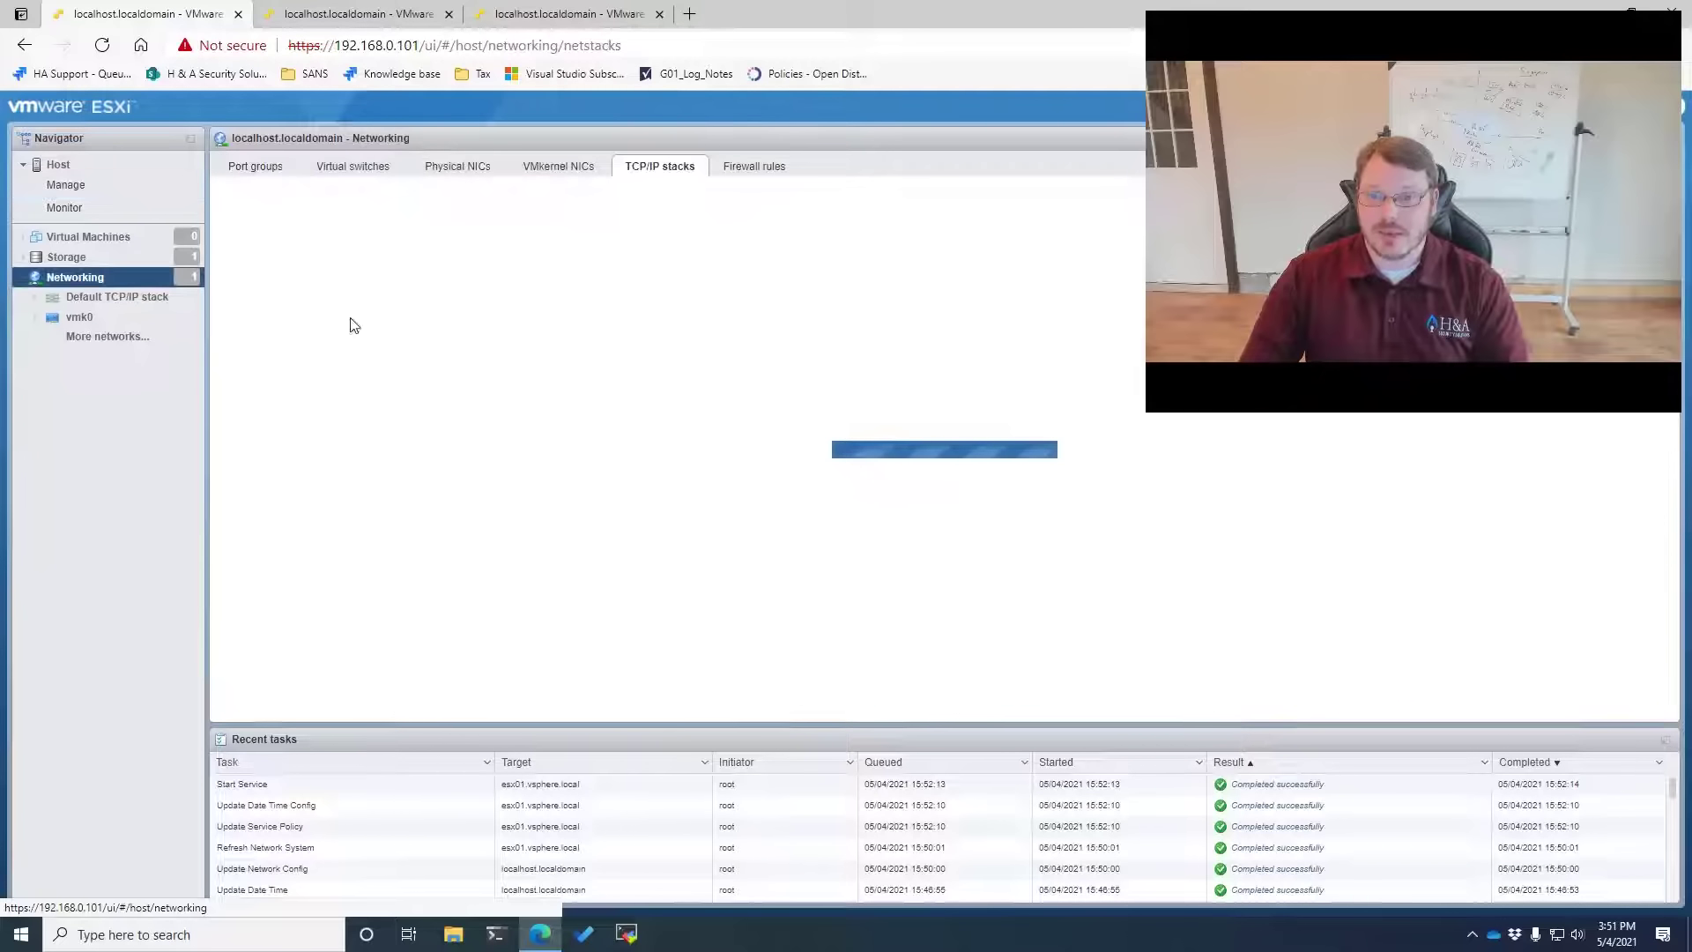
pyautogui.click(560, 166)
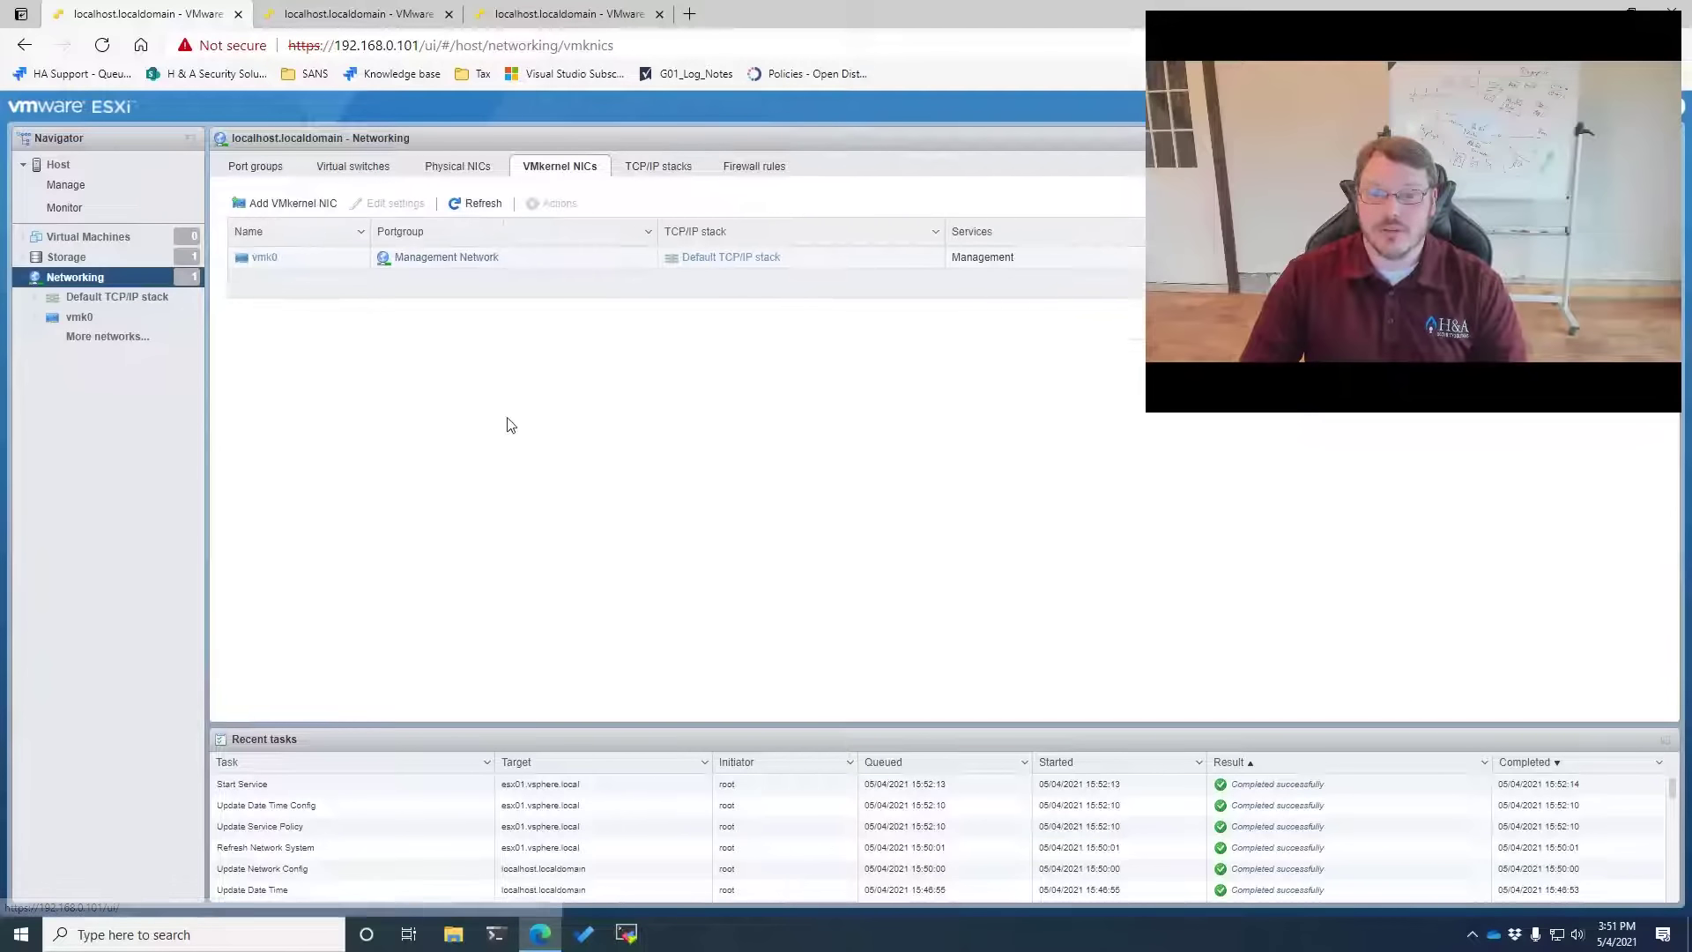
pyautogui.click(294, 266)
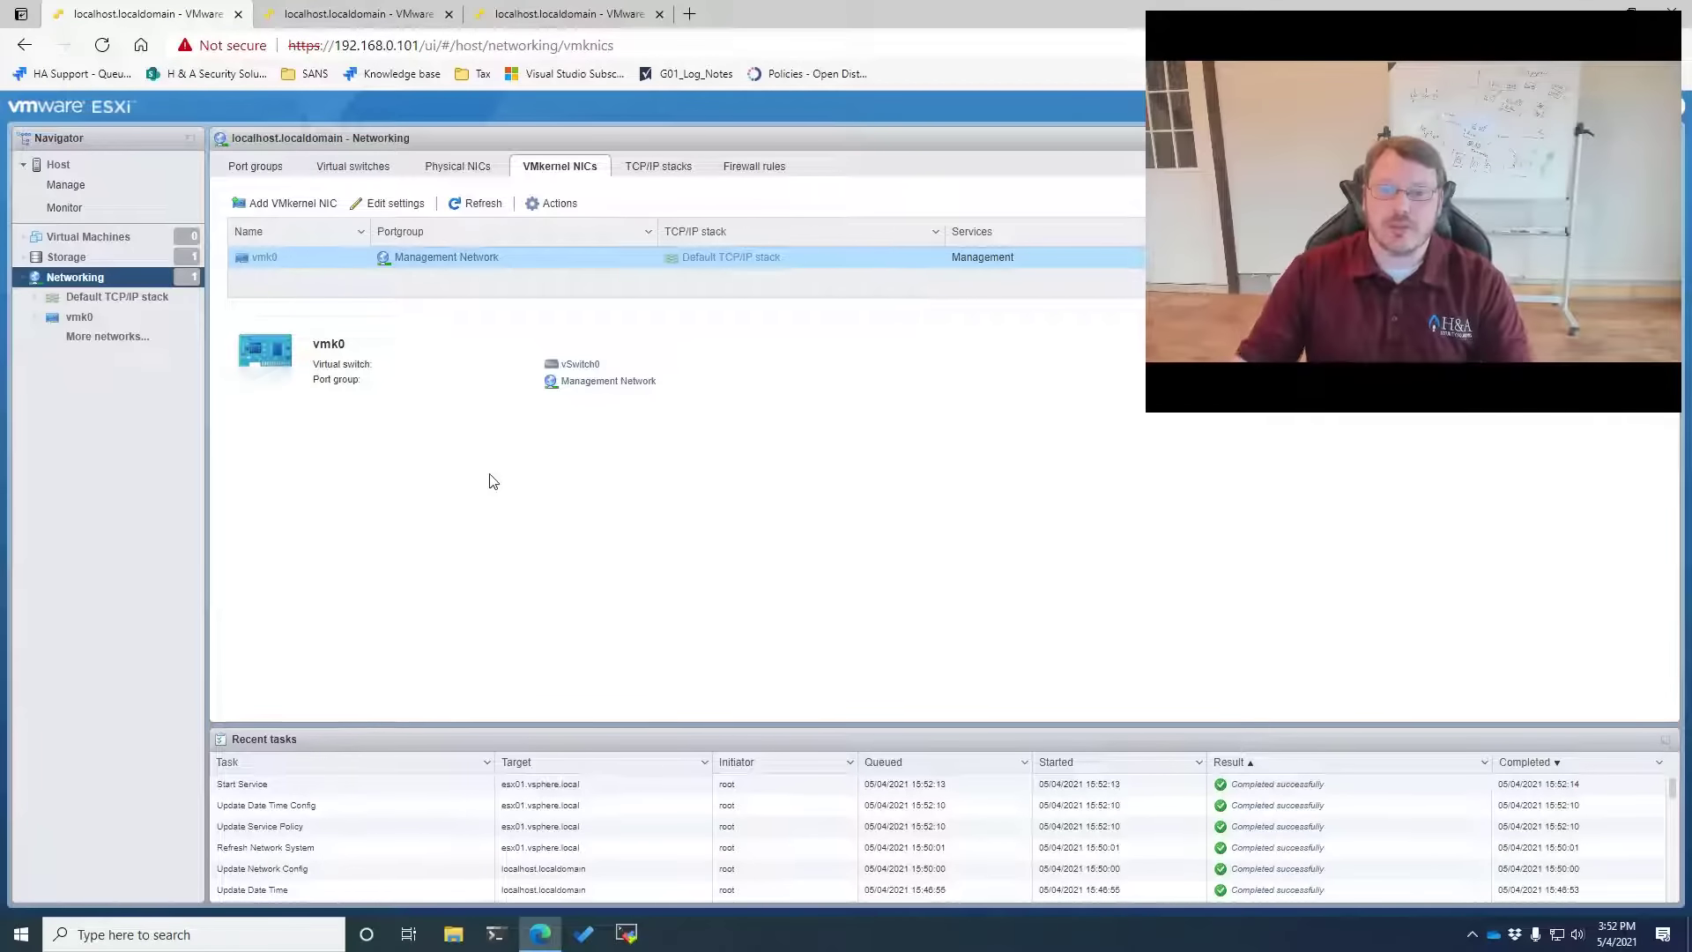
pyautogui.click(391, 203)
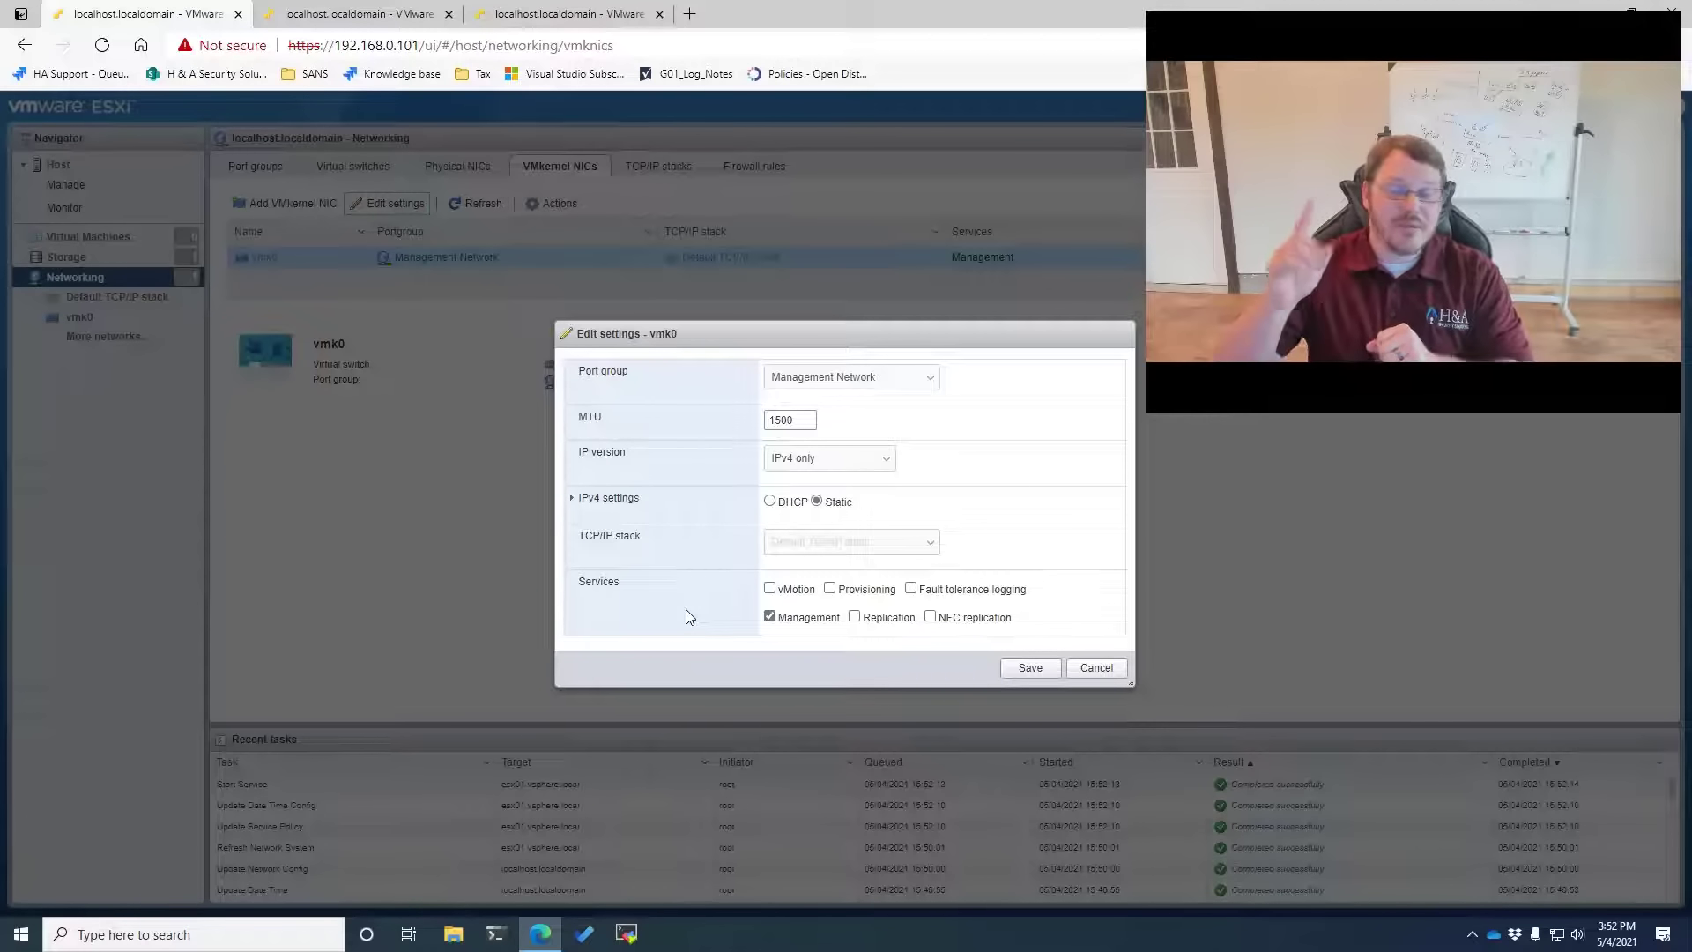
# Enable vMotion, provisioning, FT logging, replication and NFC replication on vmk0, save, and list virtual switches
pyautogui.click(772, 590)
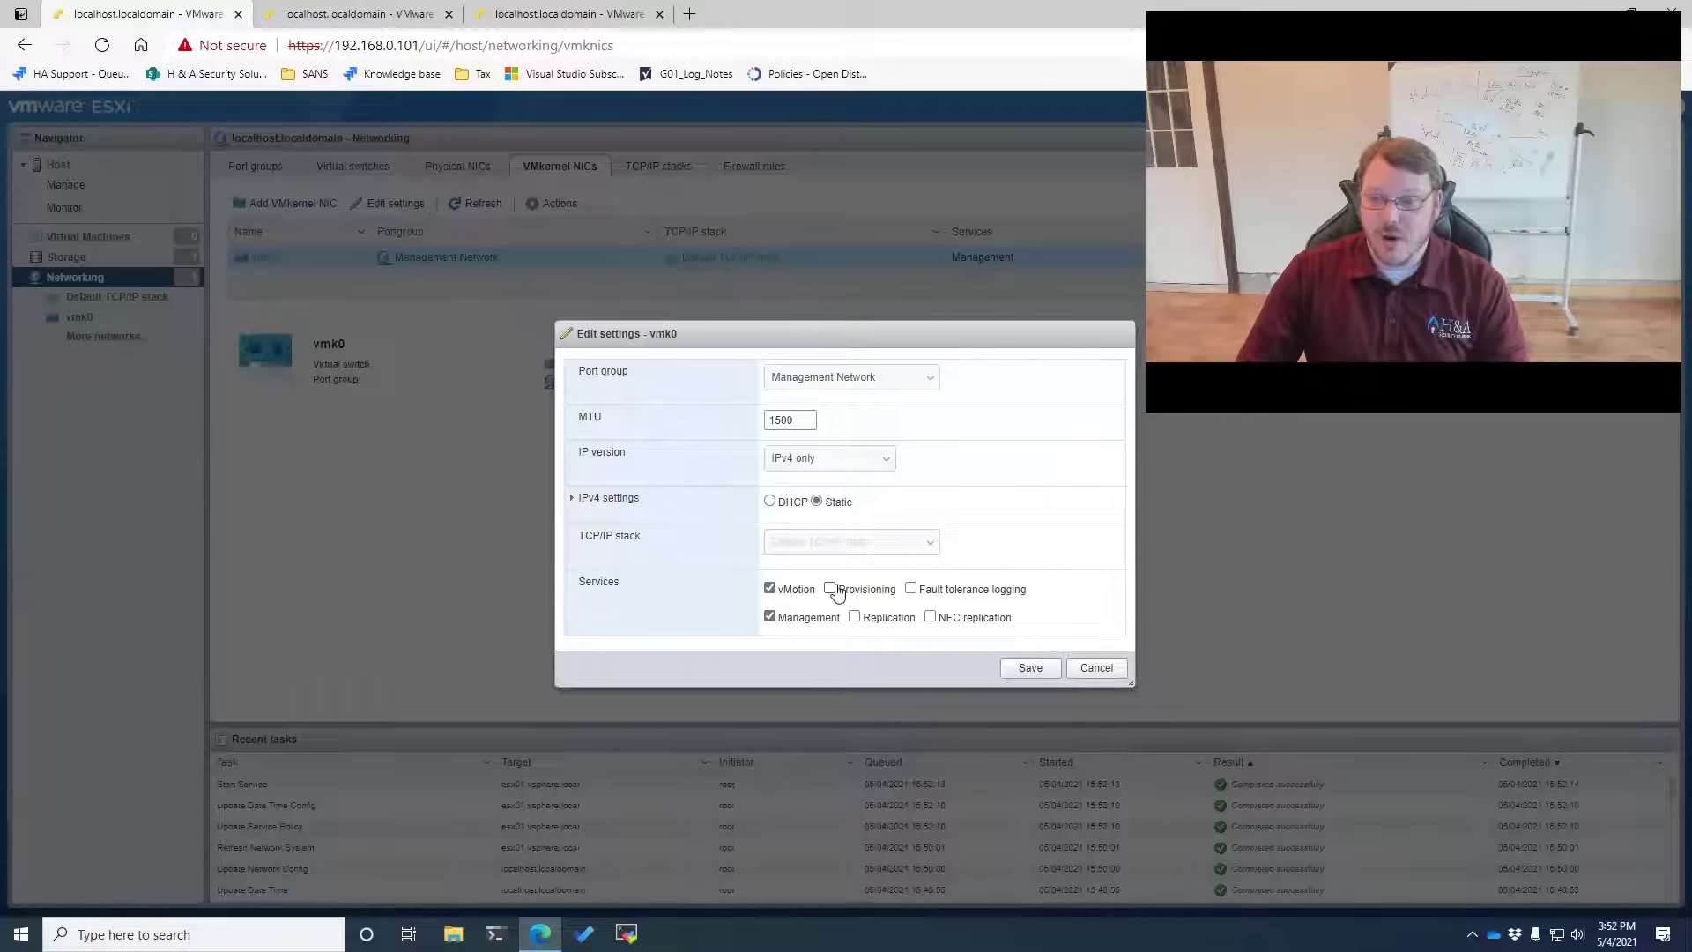
pyautogui.click(830, 590)
pyautogui.click(913, 589)
pyautogui.click(969, 622)
pyautogui.click(875, 617)
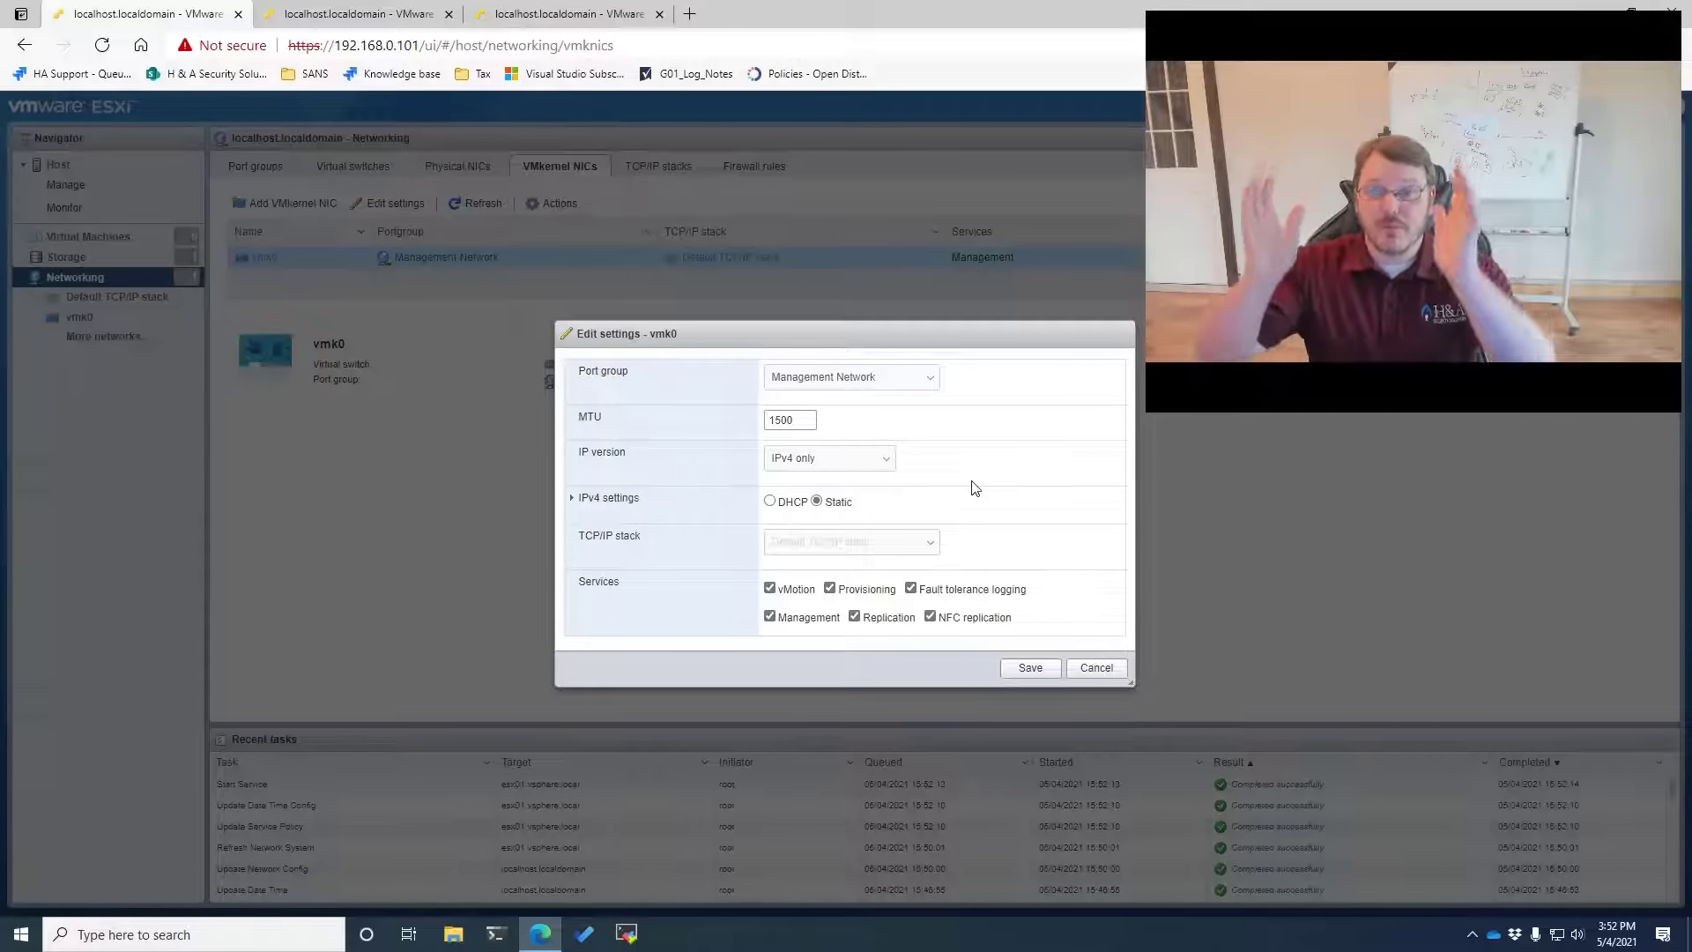
pyautogui.click(1030, 668)
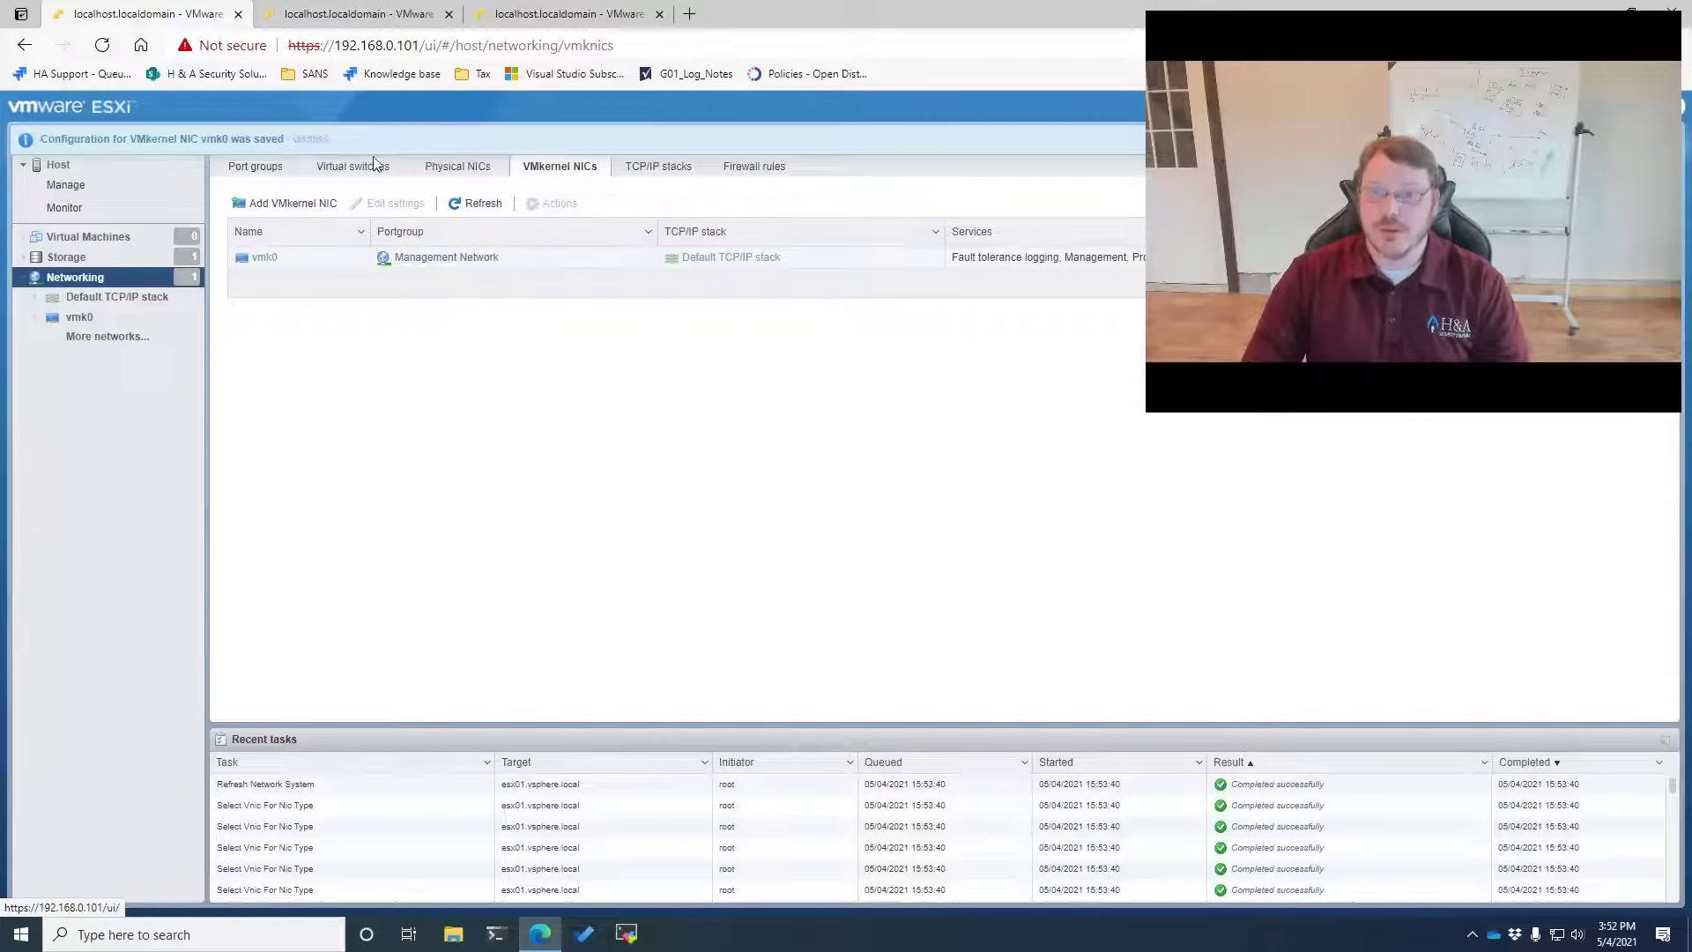
pyautogui.click(354, 173)
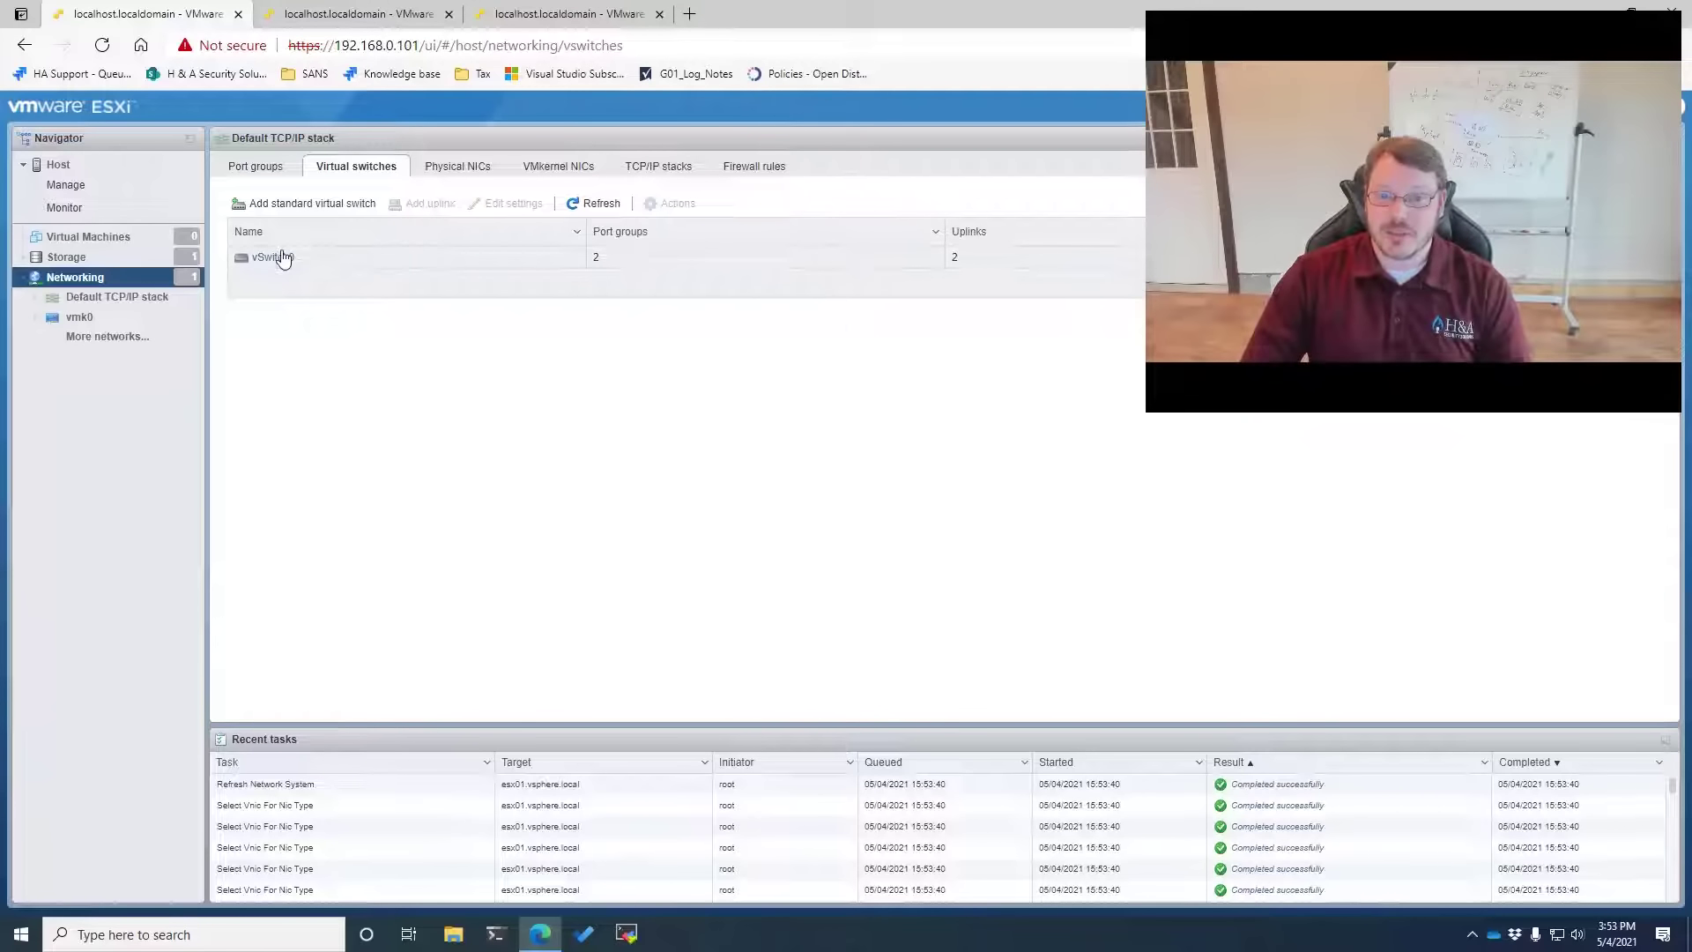
# Open vSwitch0's details page and shift the browser to show its port groups and vmnic0/vmnic2 uplinks
pyautogui.click(282, 257)
pyautogui.click(498, 204)
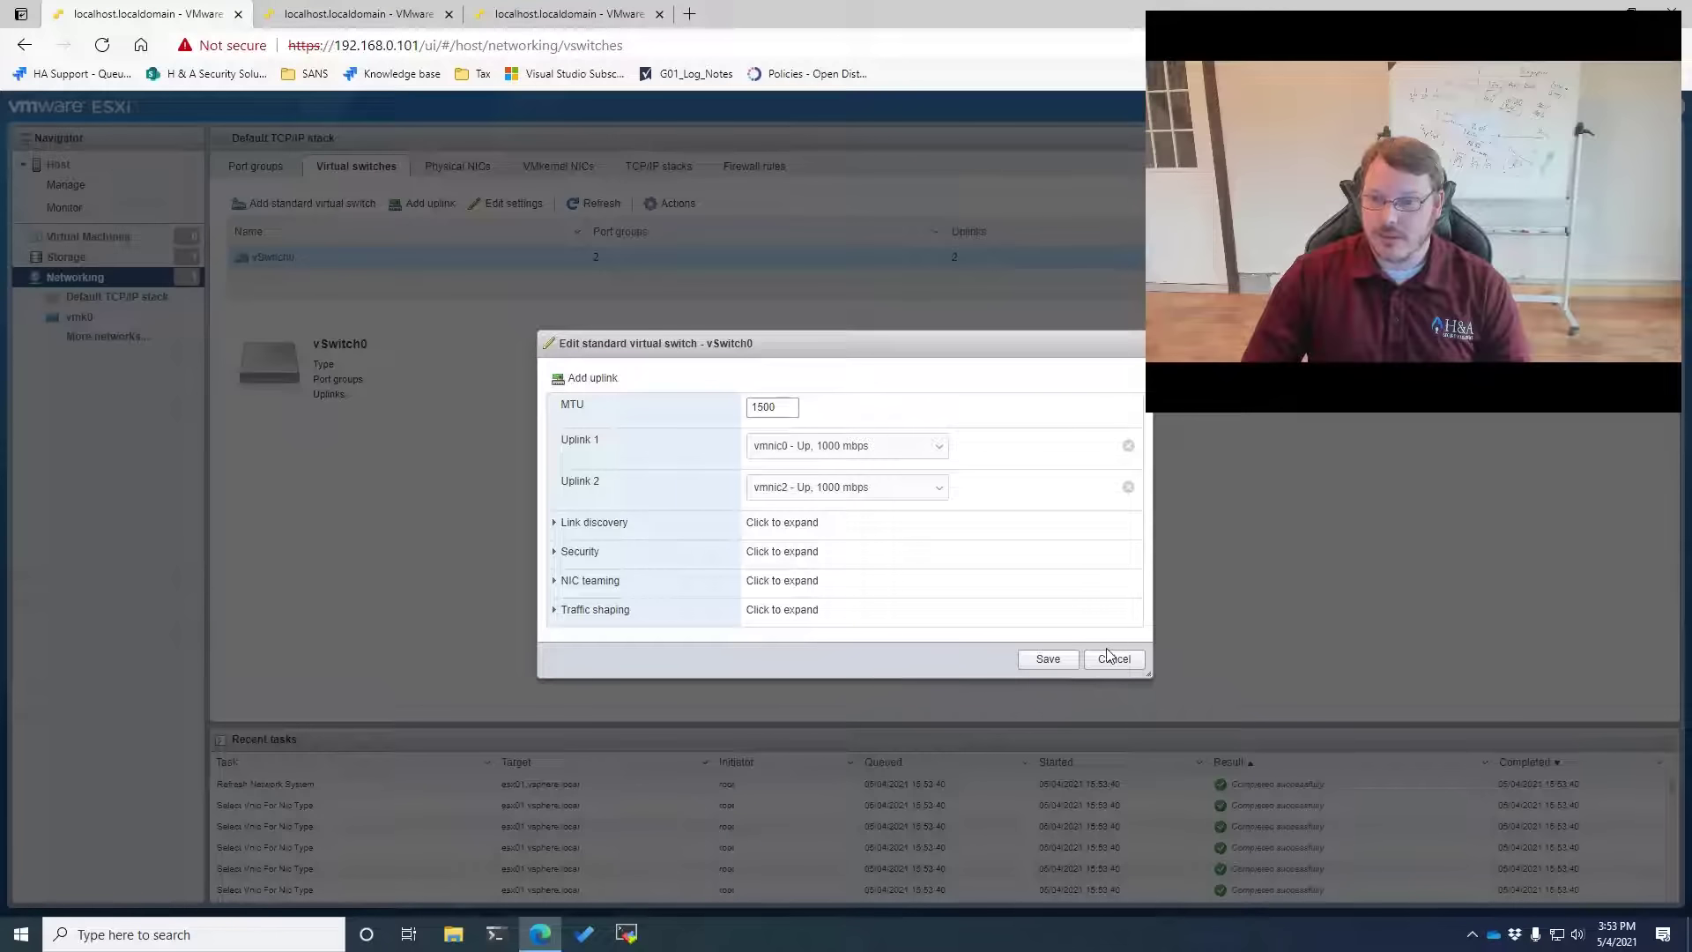
pyautogui.click(1112, 659)
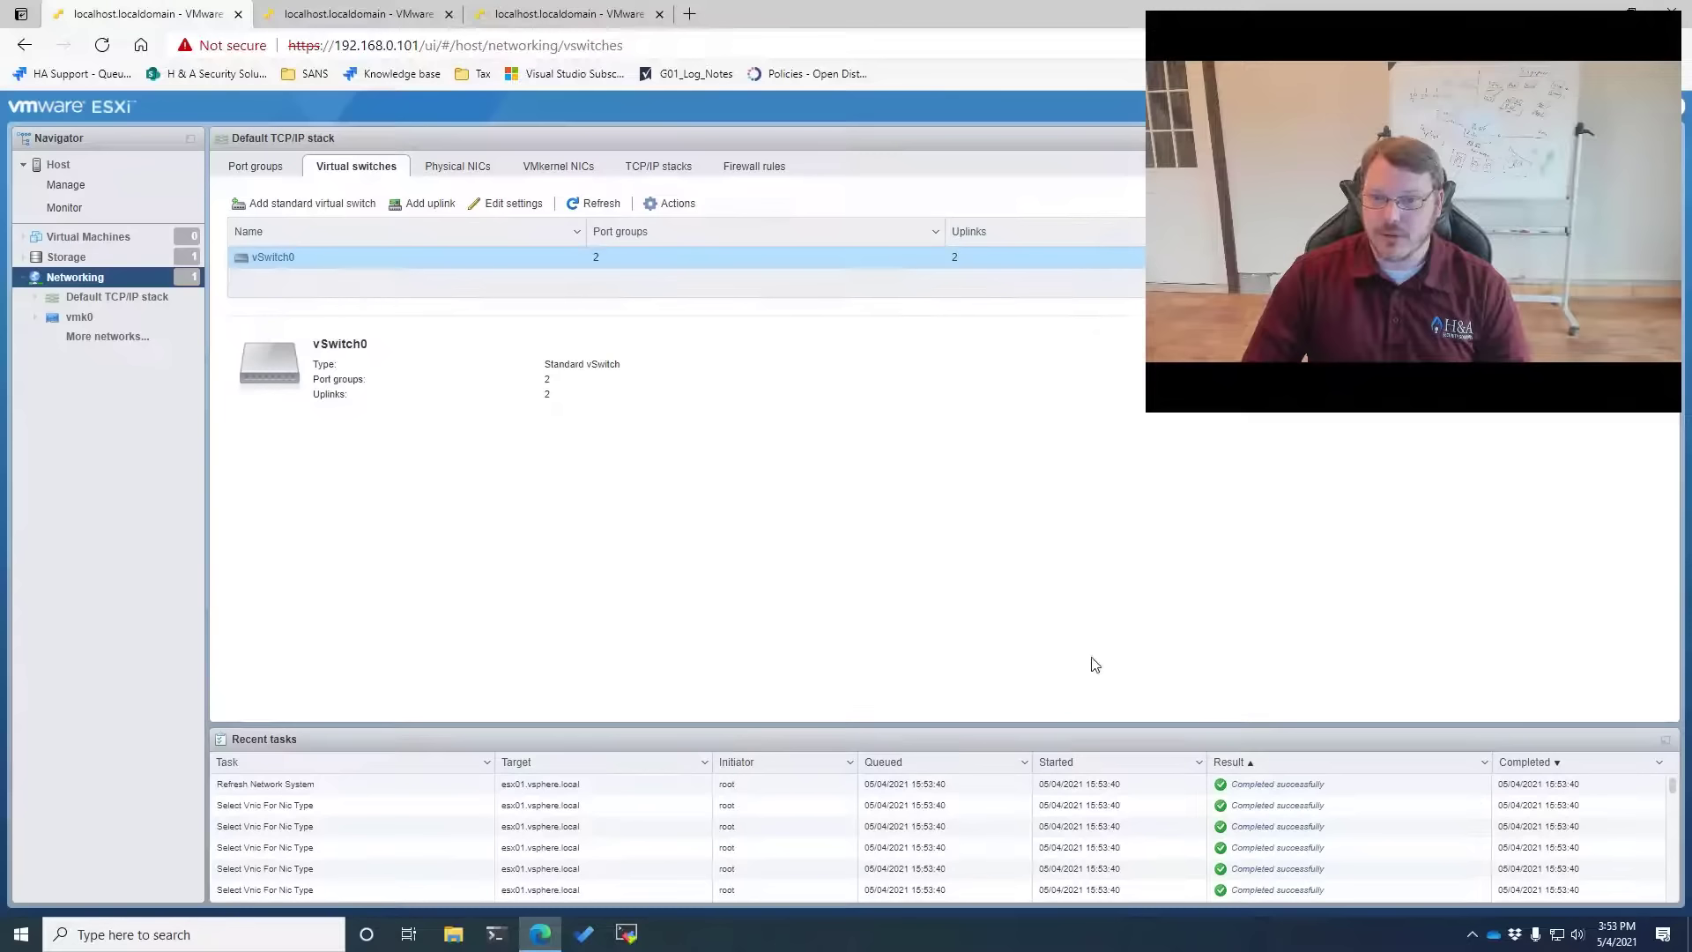
pyautogui.doubleClick(268, 258)
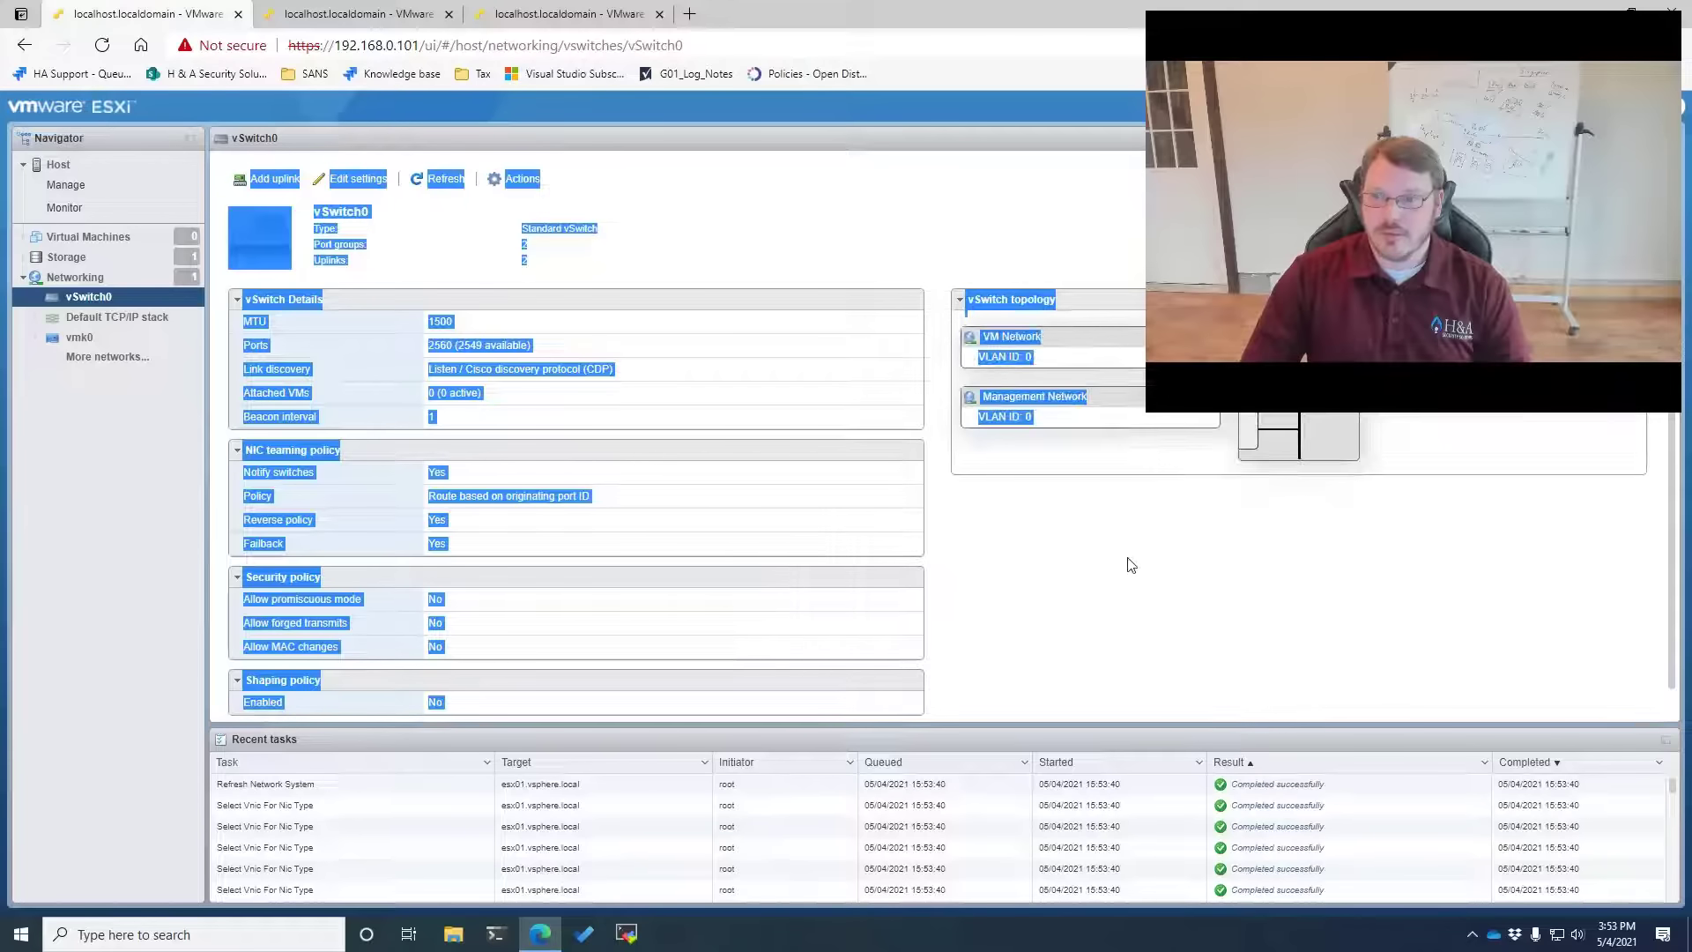
pyautogui.click(795, 201)
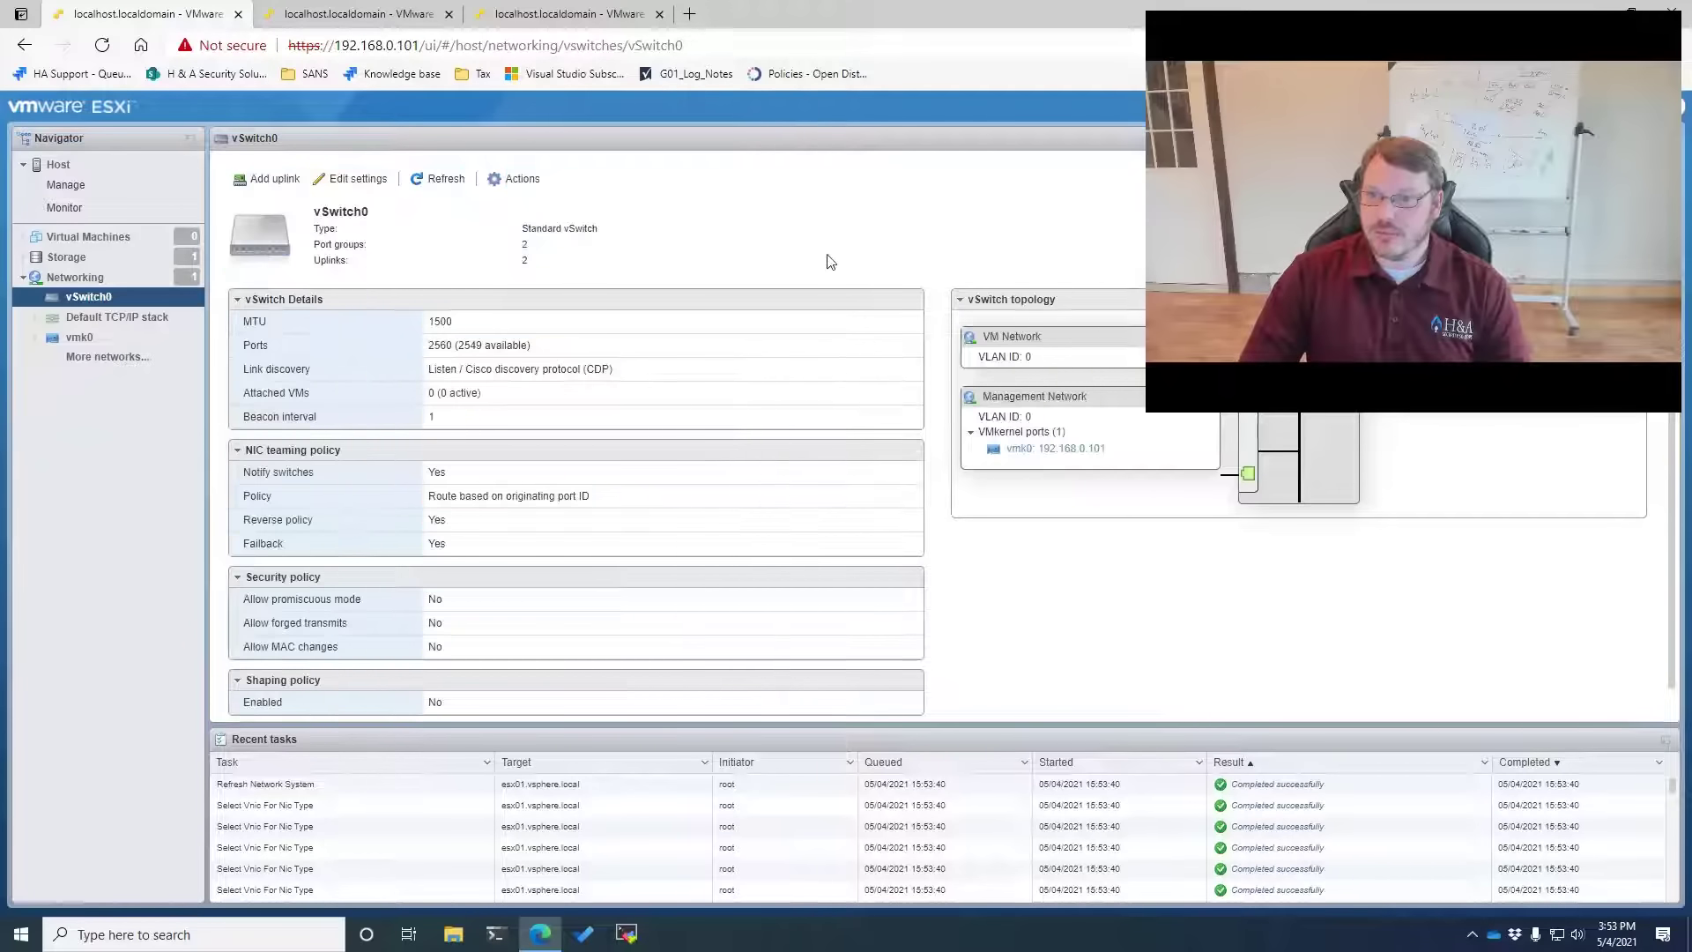
pyautogui.moveTo(611, 69); pyautogui.dragTo(118, 71)
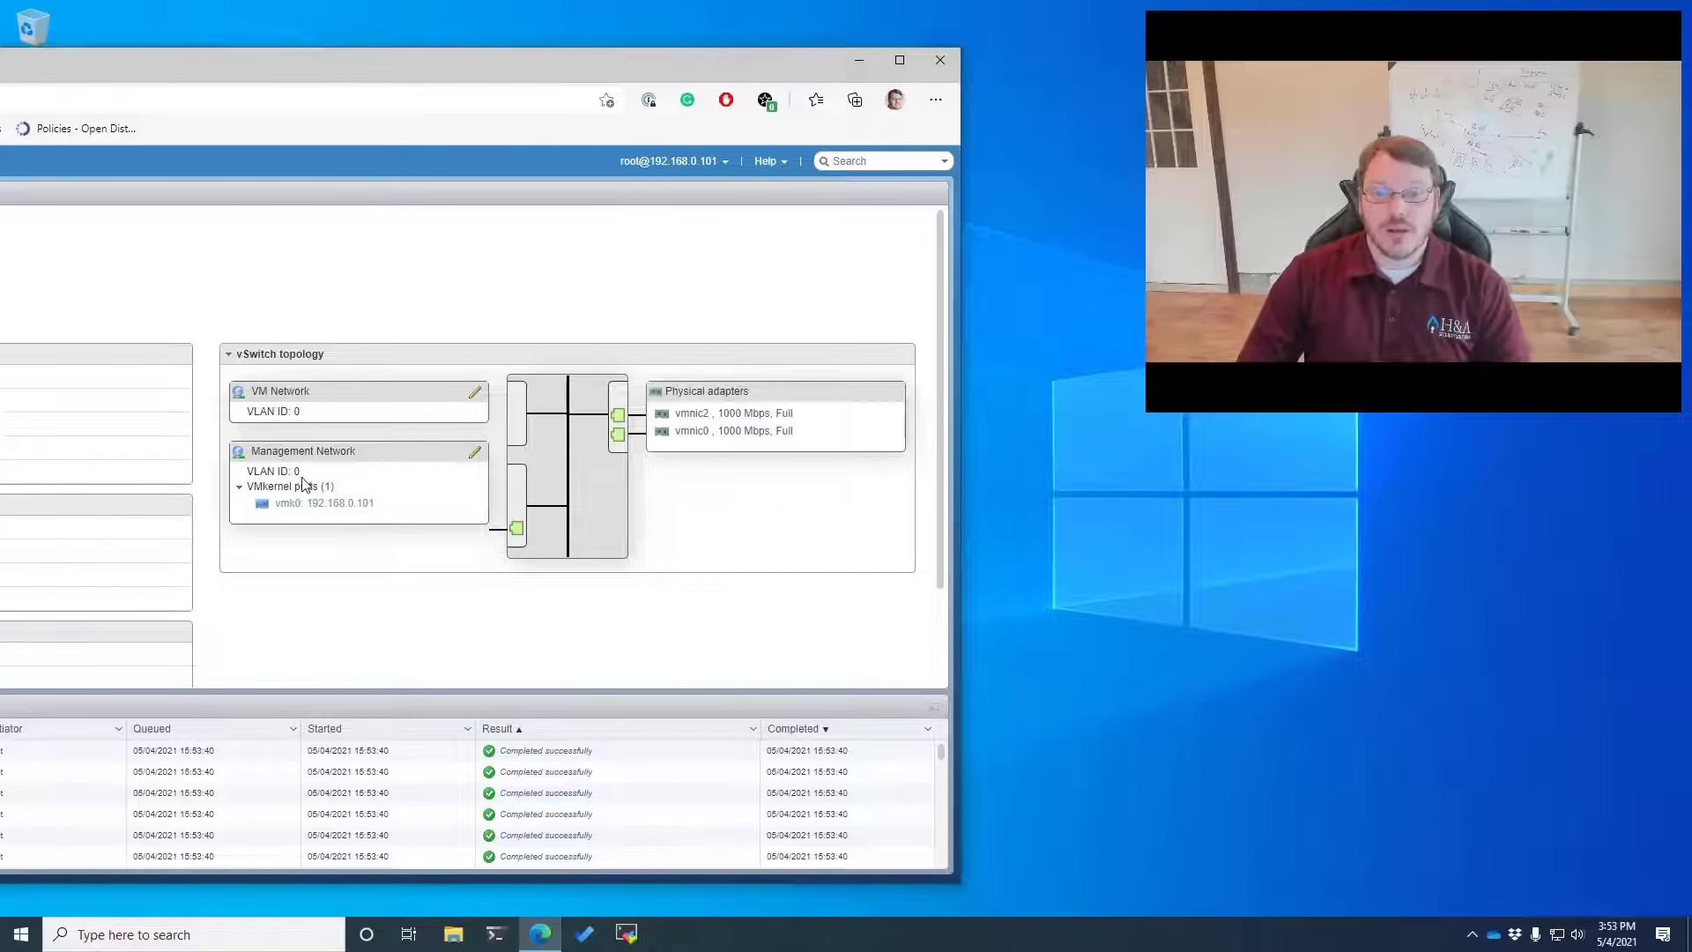
pyautogui.moveTo(299, 473)
pyautogui.mouseDown()
pyautogui.moveTo(251, 471)
pyautogui.moveTo(292, 476)
pyautogui.mouseUp()
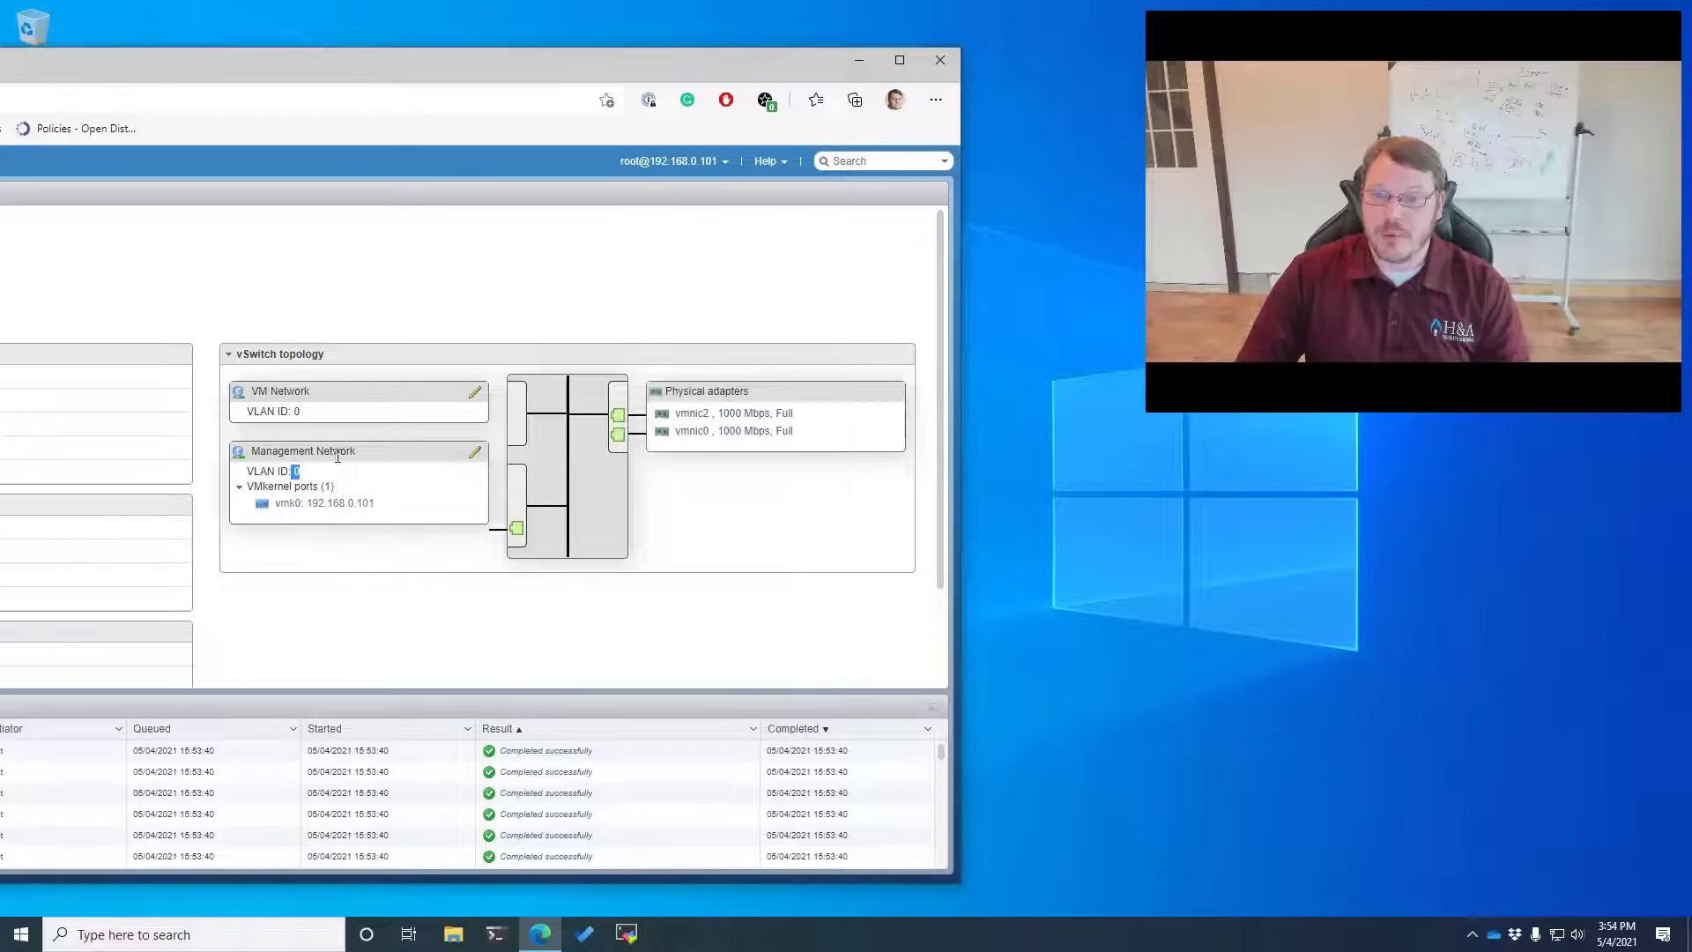
pyautogui.doubleClick(295, 471)
pyautogui.moveTo(295, 473); pyautogui.dragTo(241, 477)
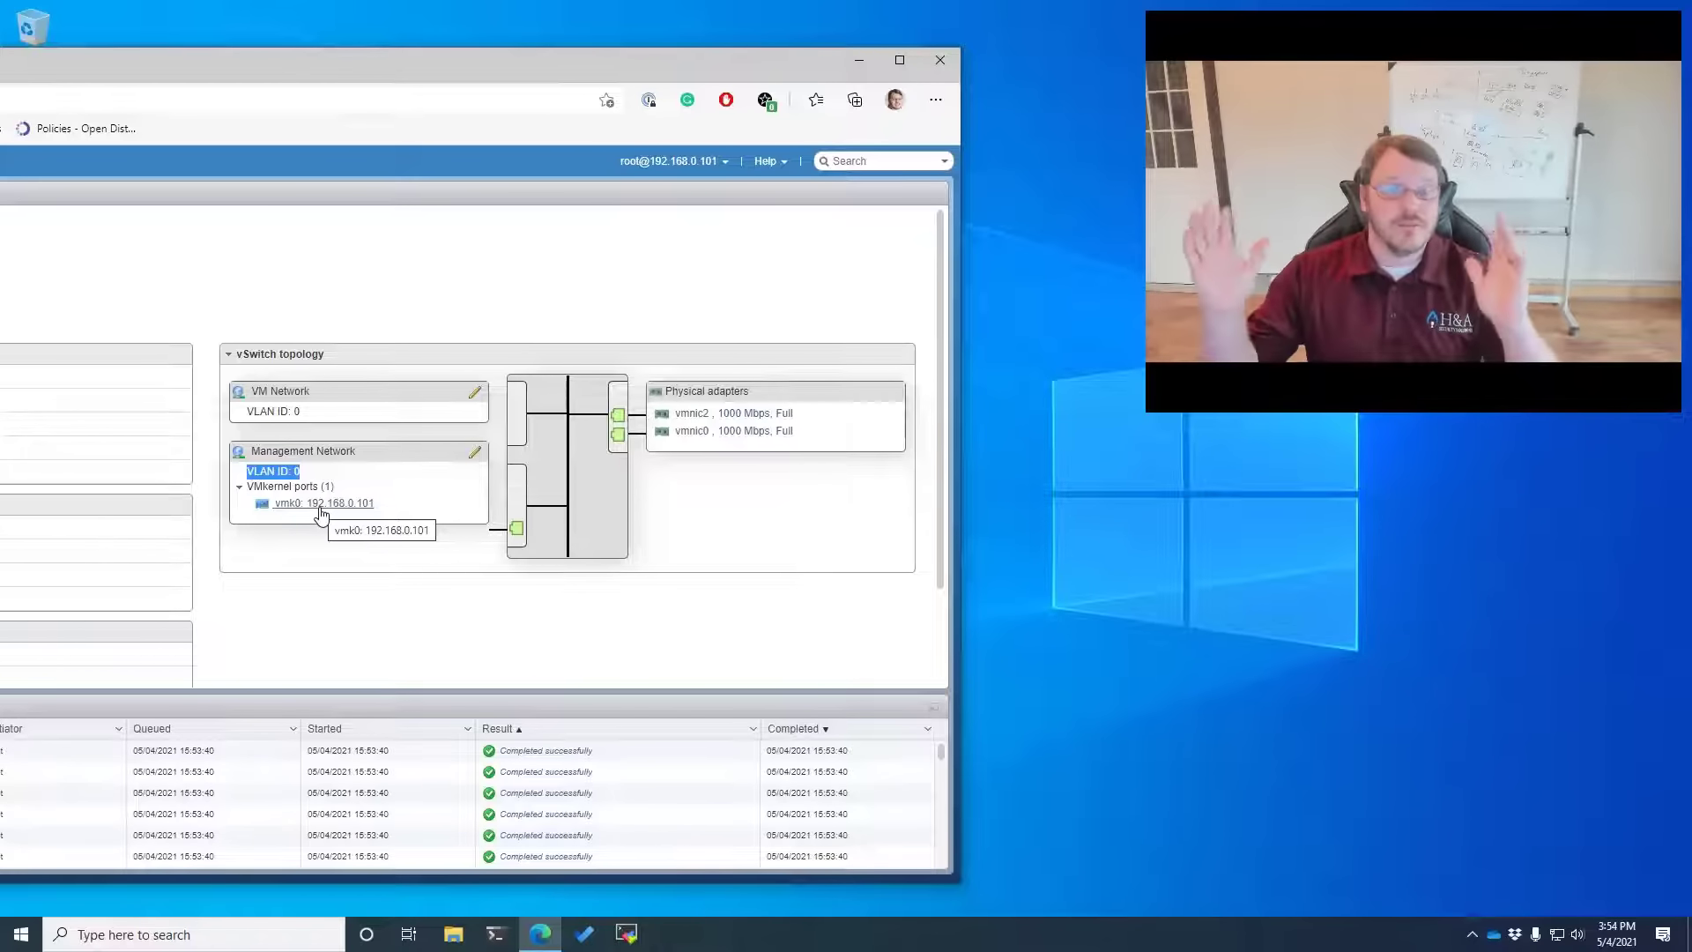
pyautogui.moveTo(376, 511); pyautogui.dragTo(268, 511)
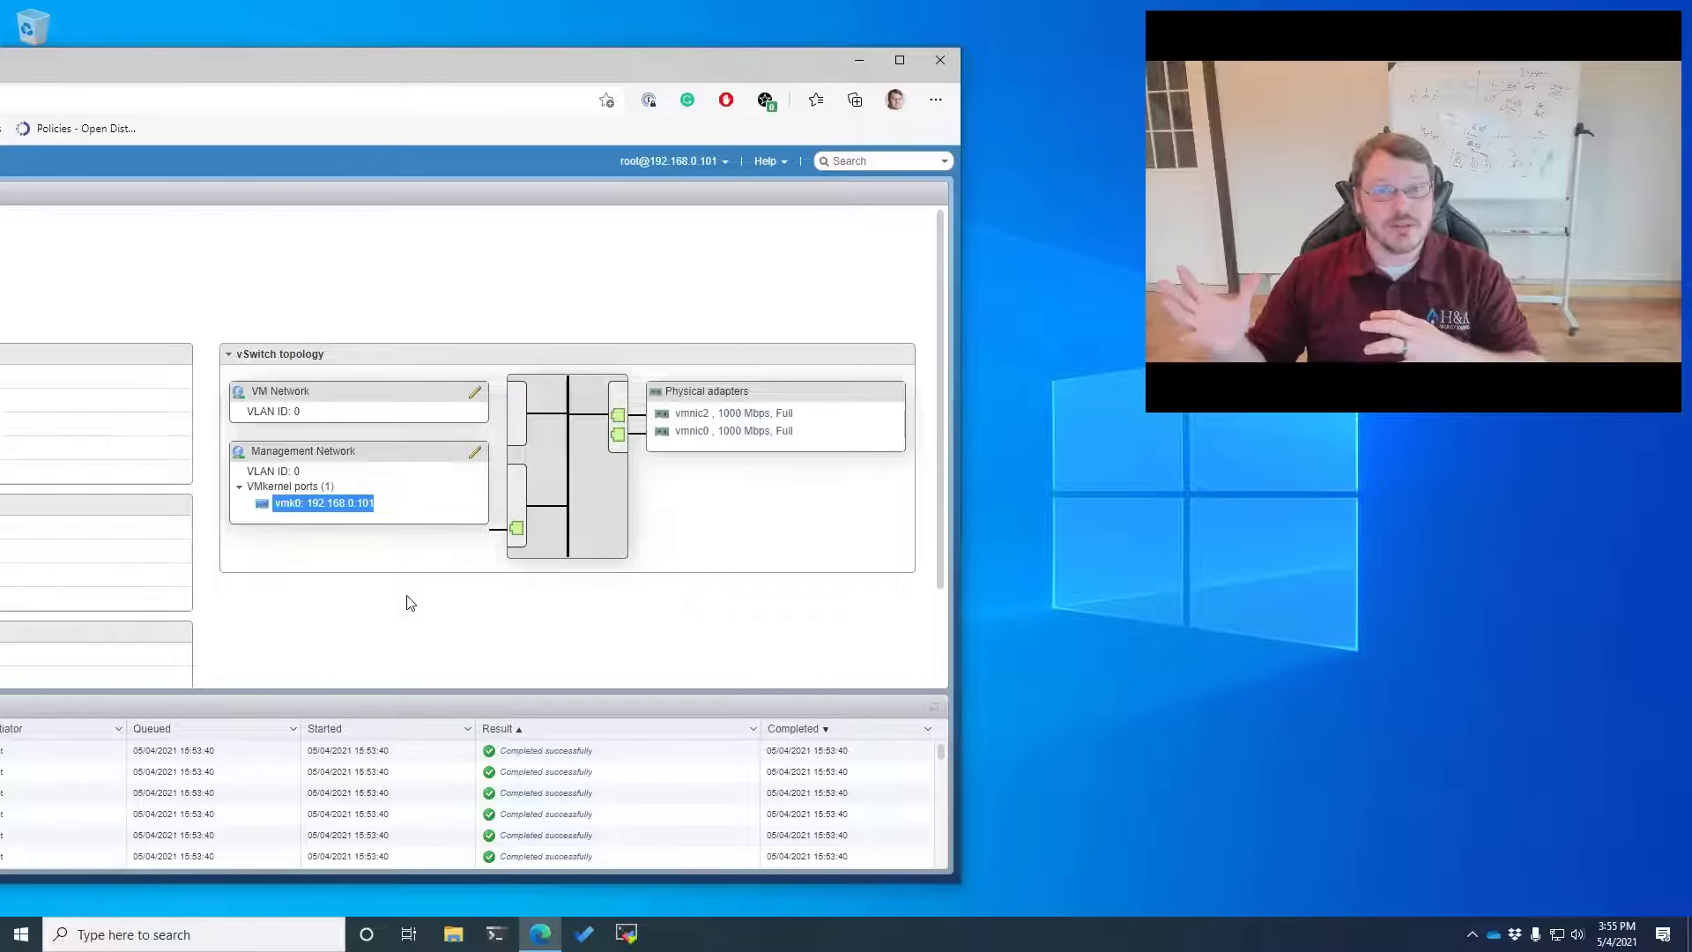
# Maximize the browser, review vmk0's enabled services without changes, and go back to vSwitch0's page
pyautogui.doubleClick(193, 64)
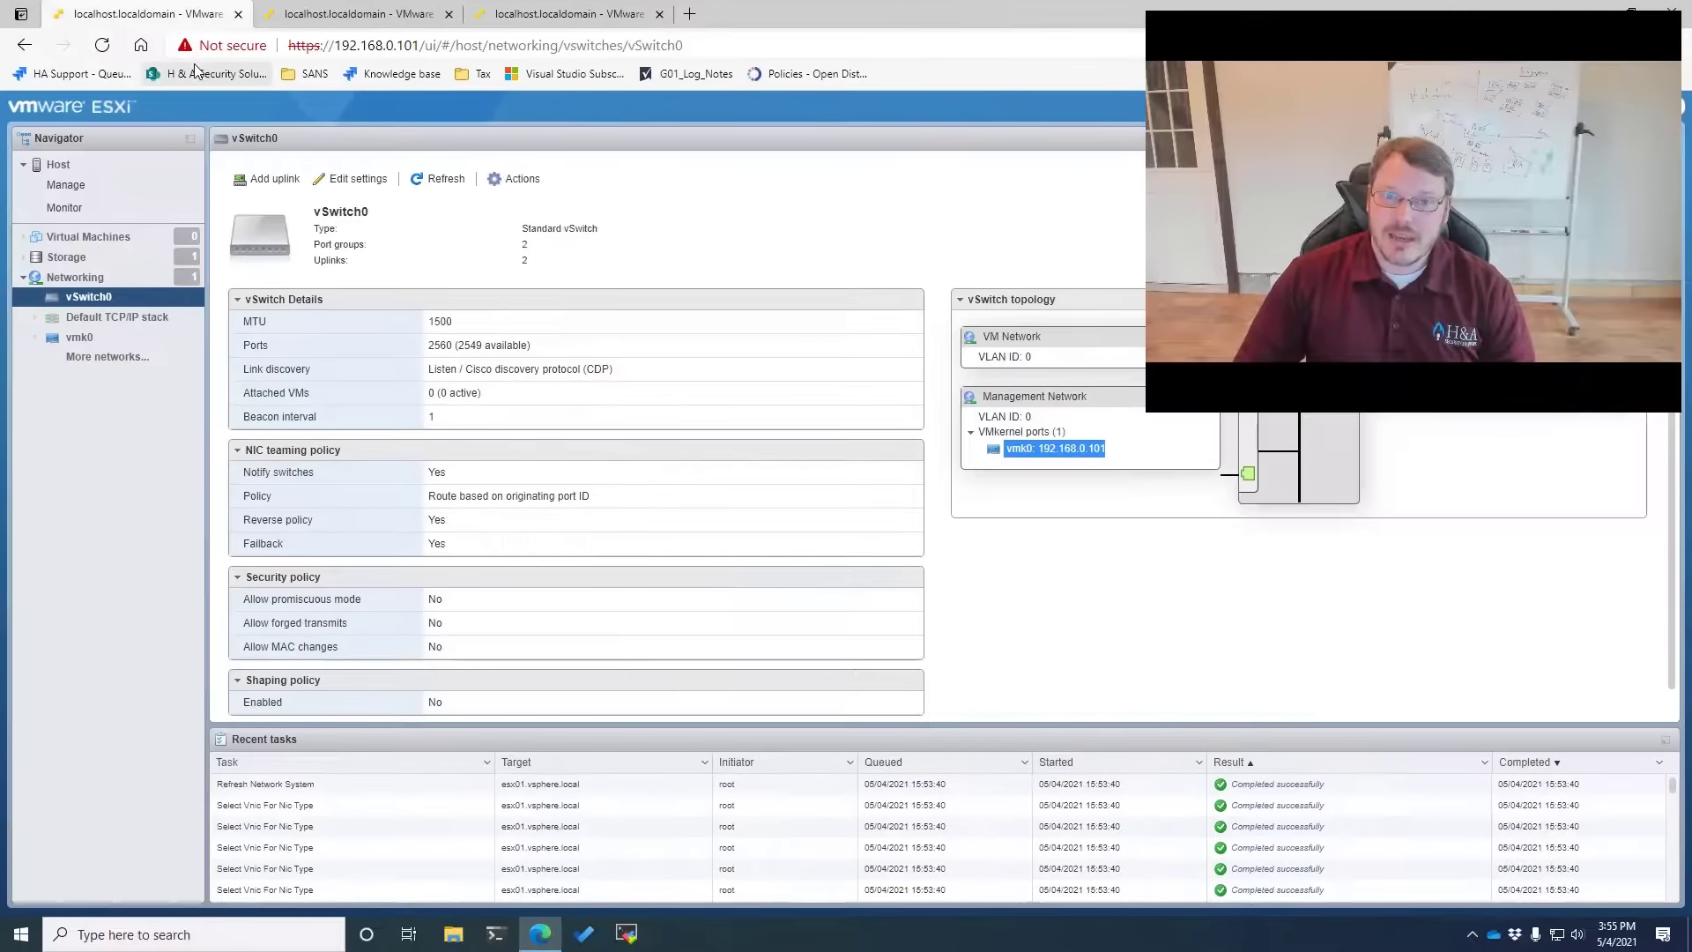
pyautogui.click(96, 343)
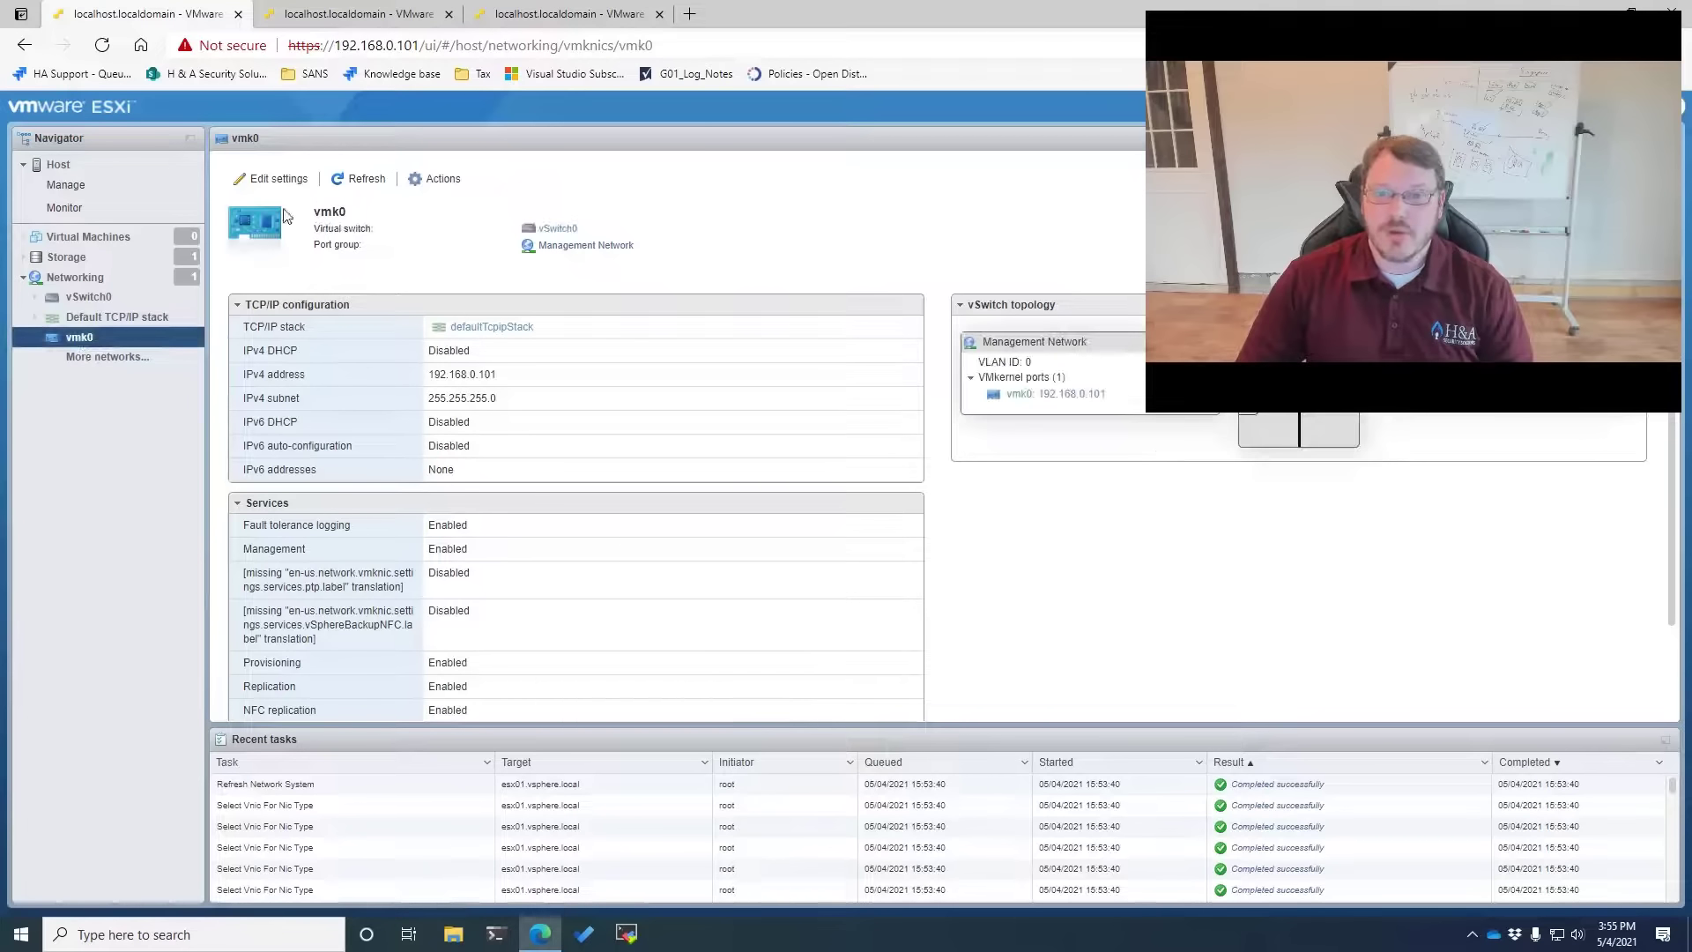
pyautogui.click(273, 179)
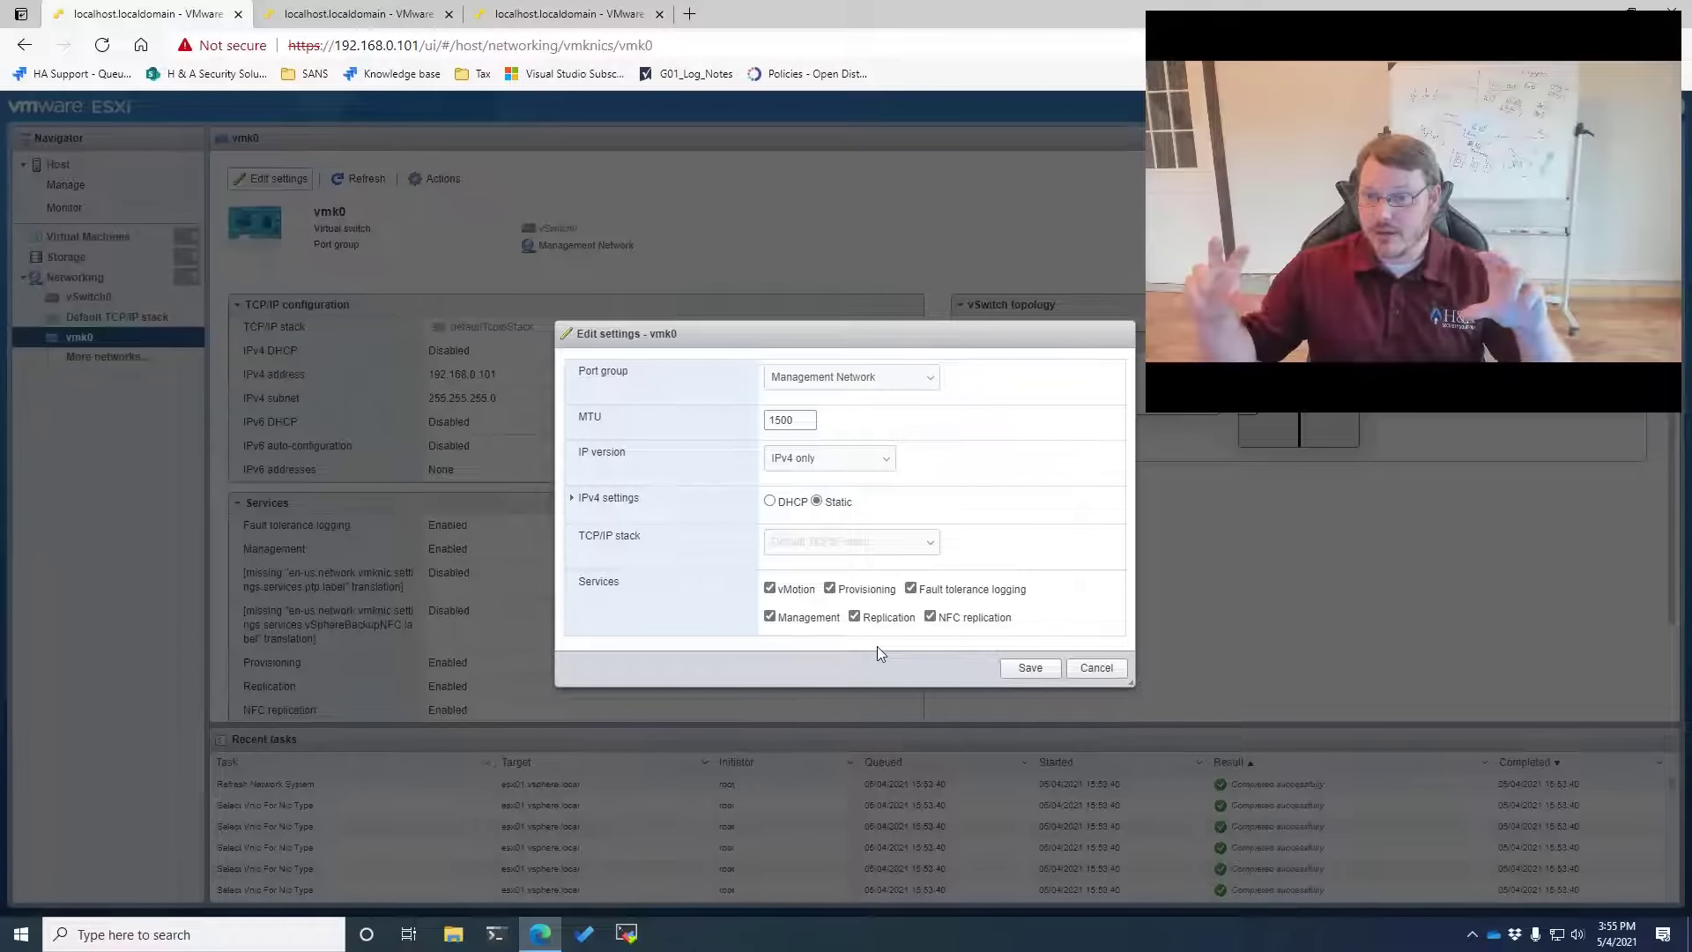
pyautogui.click(1096, 667)
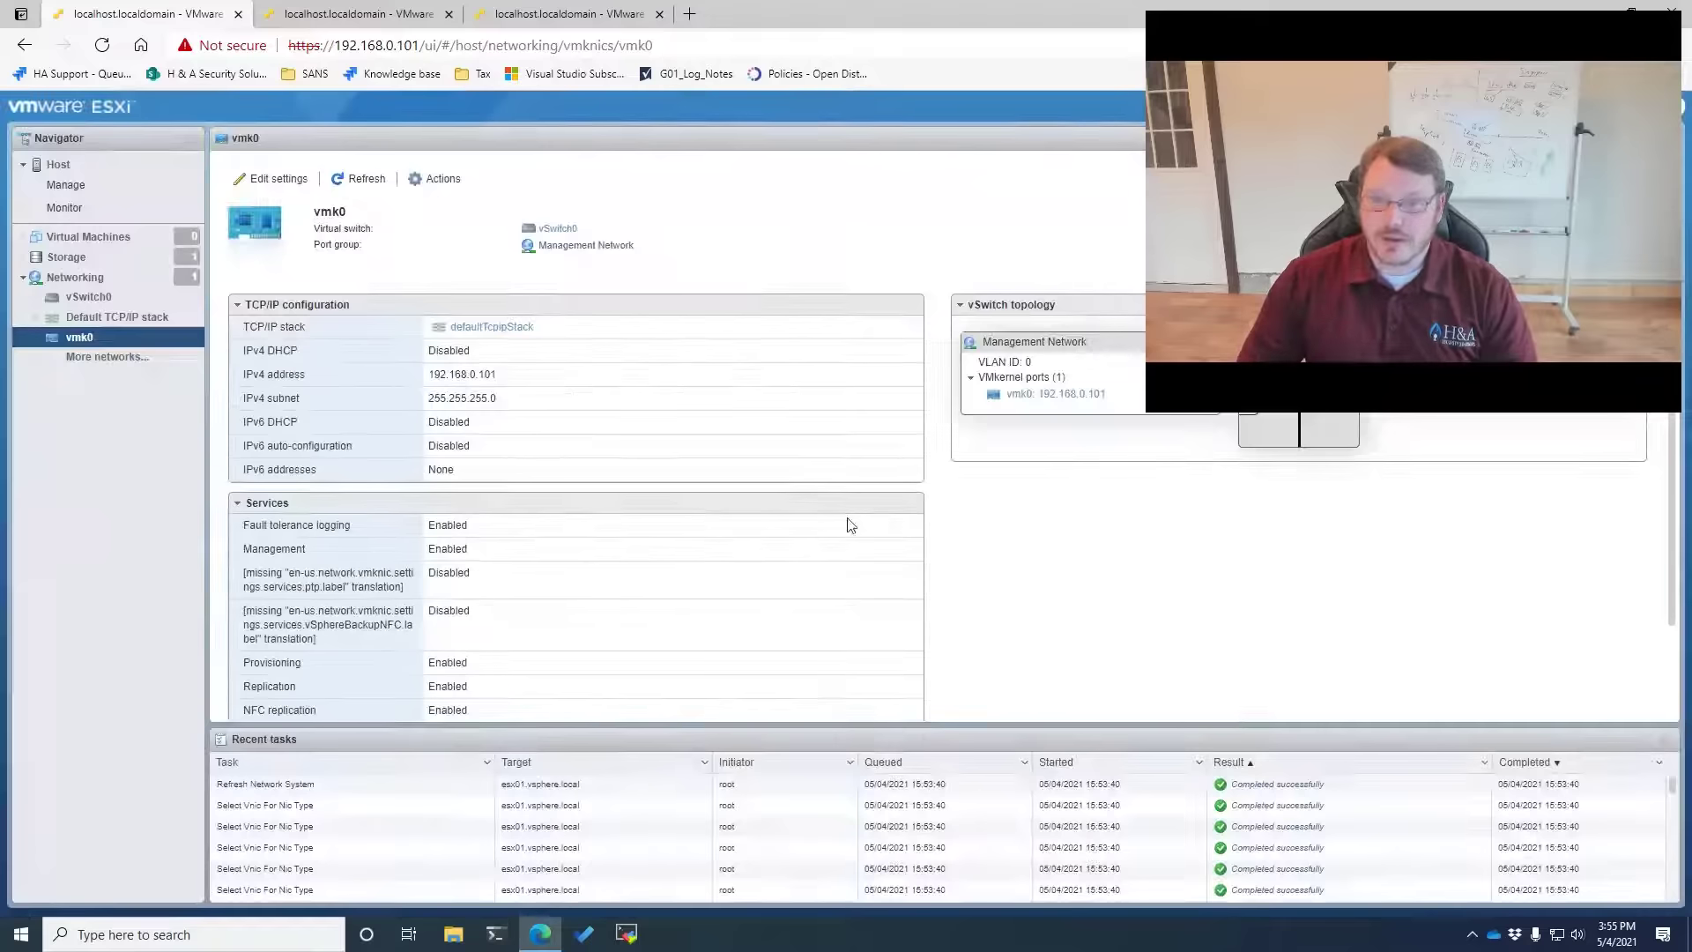
pyautogui.click(88, 297)
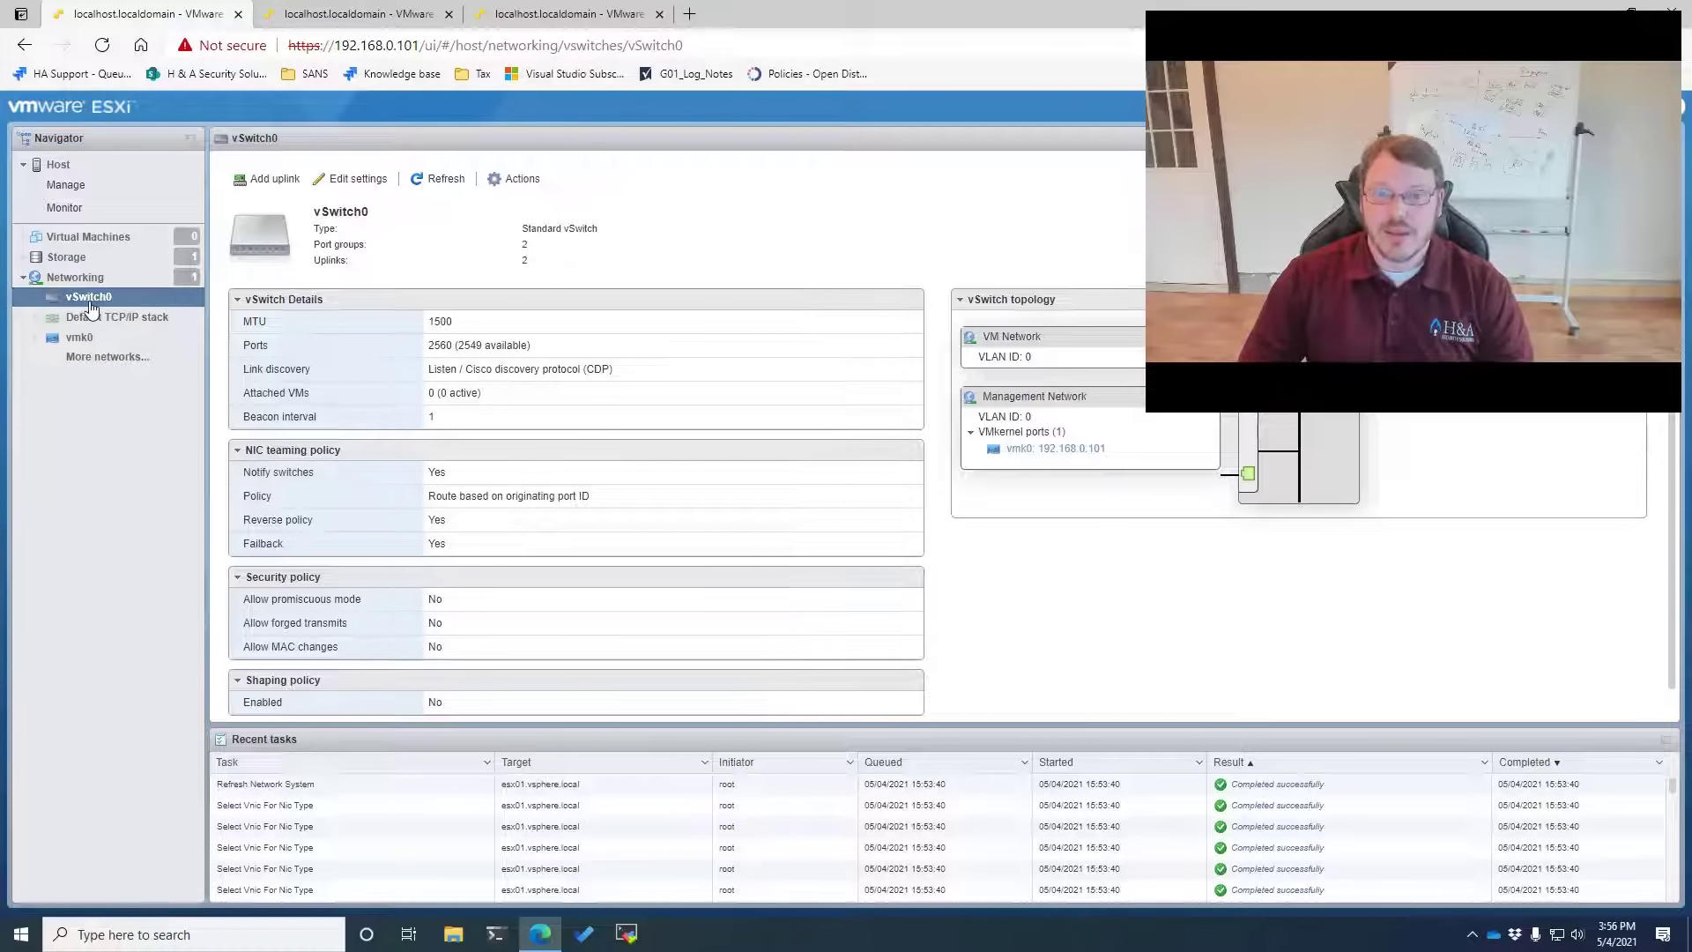
# Rename vSwitch0's VM Network port group to Infrastructure with VLAN ID 100
pyautogui.doubleClick(843, 13)
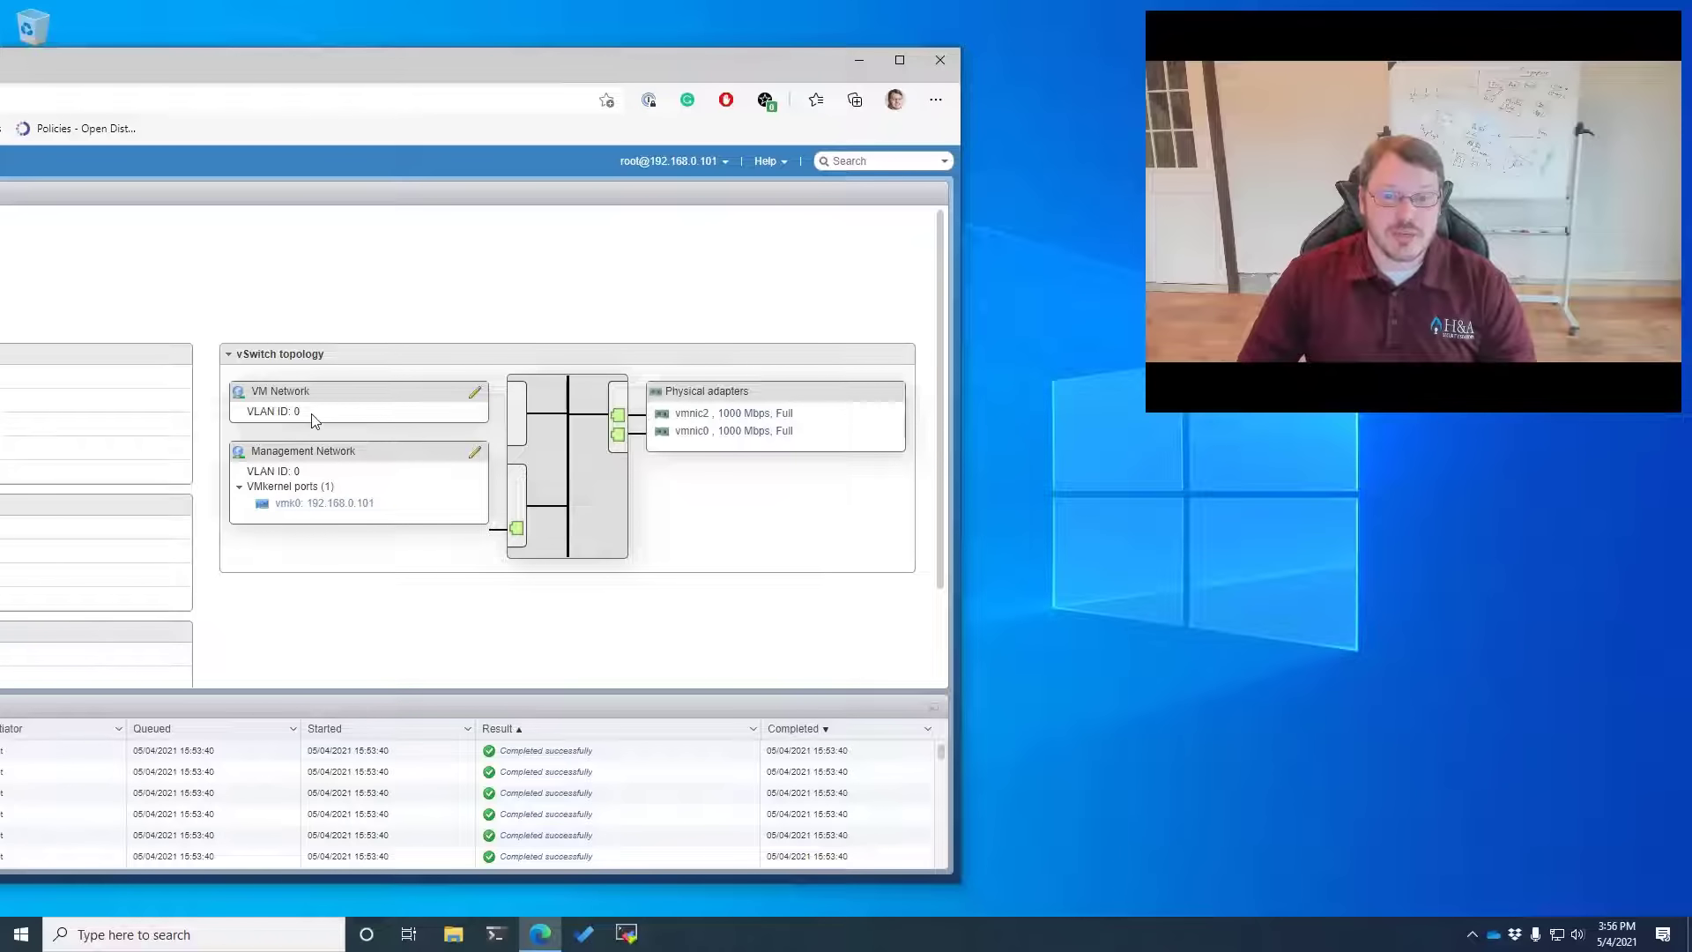
pyautogui.moveTo(310, 414); pyautogui.dragTo(238, 416)
pyautogui.click(473, 394)
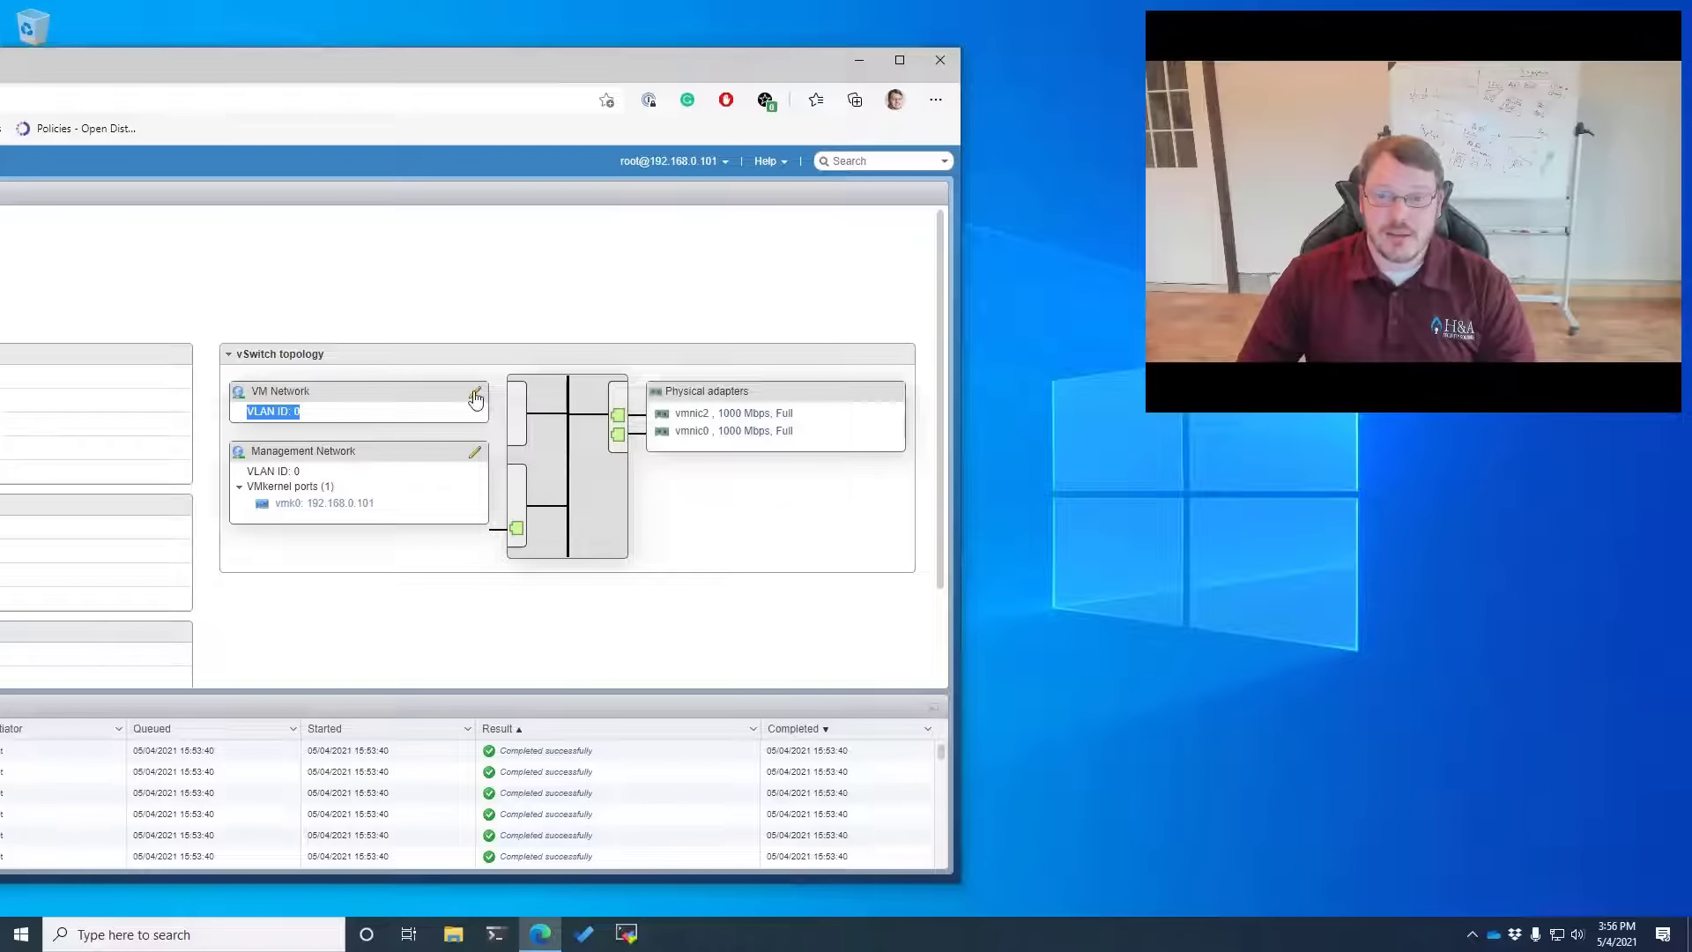
pyautogui.moveTo(276, 86); pyautogui.dragTo(964, 71)
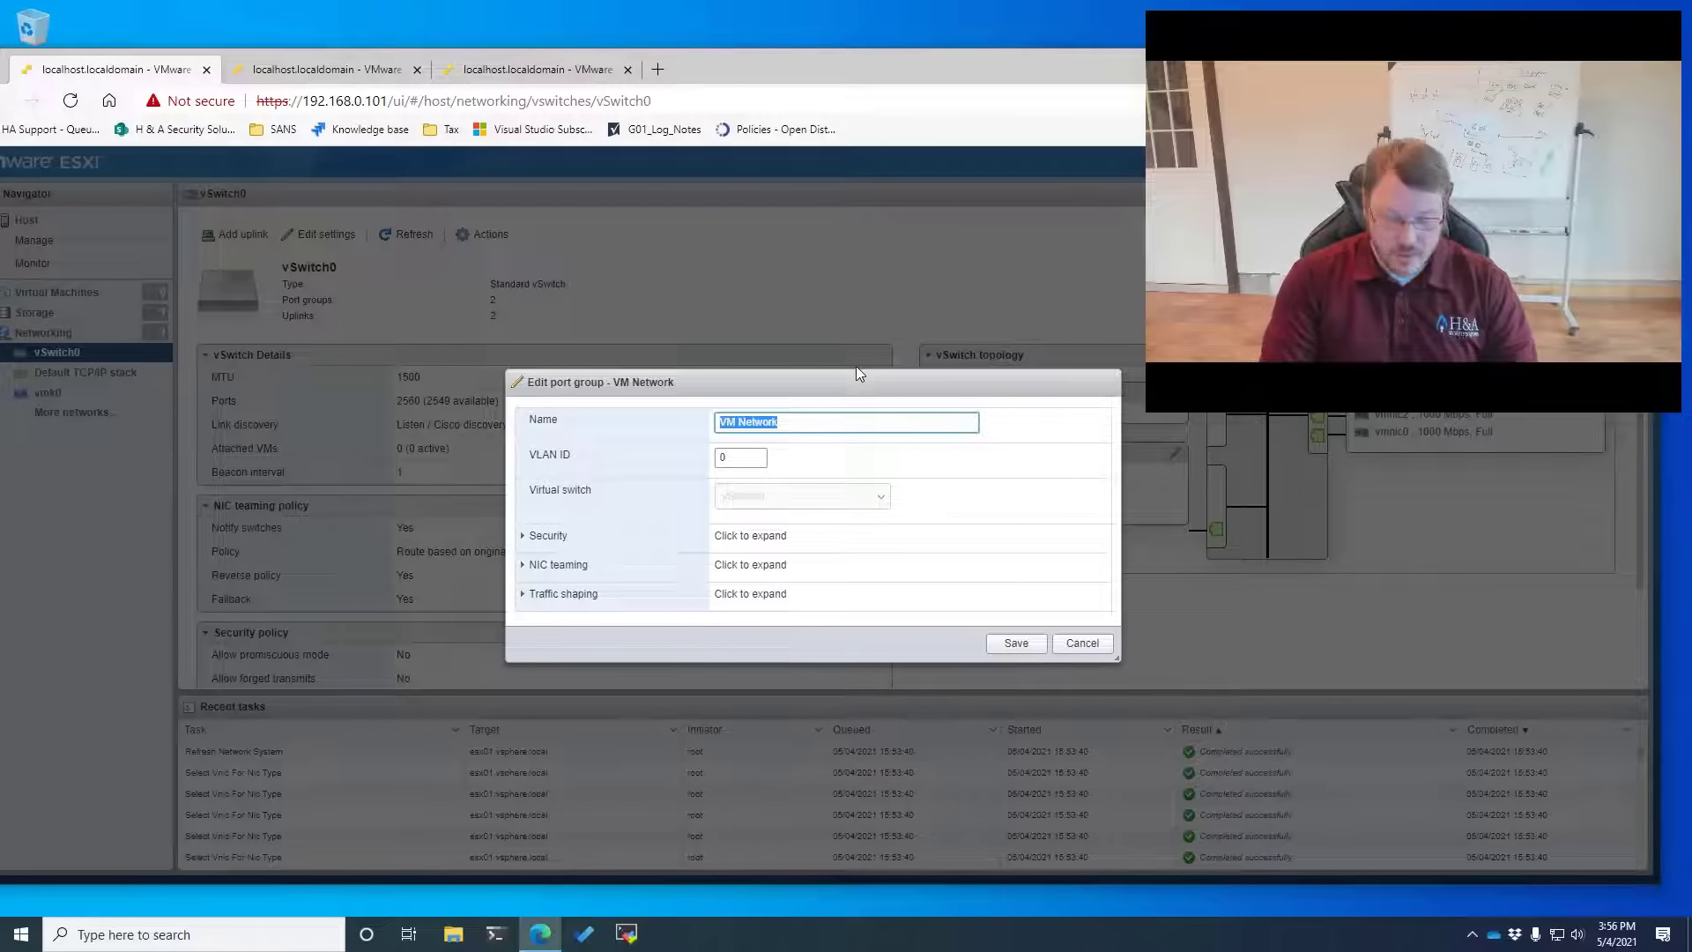
pyautogui.write('Infrastructure')
pyautogui.press('Tab')
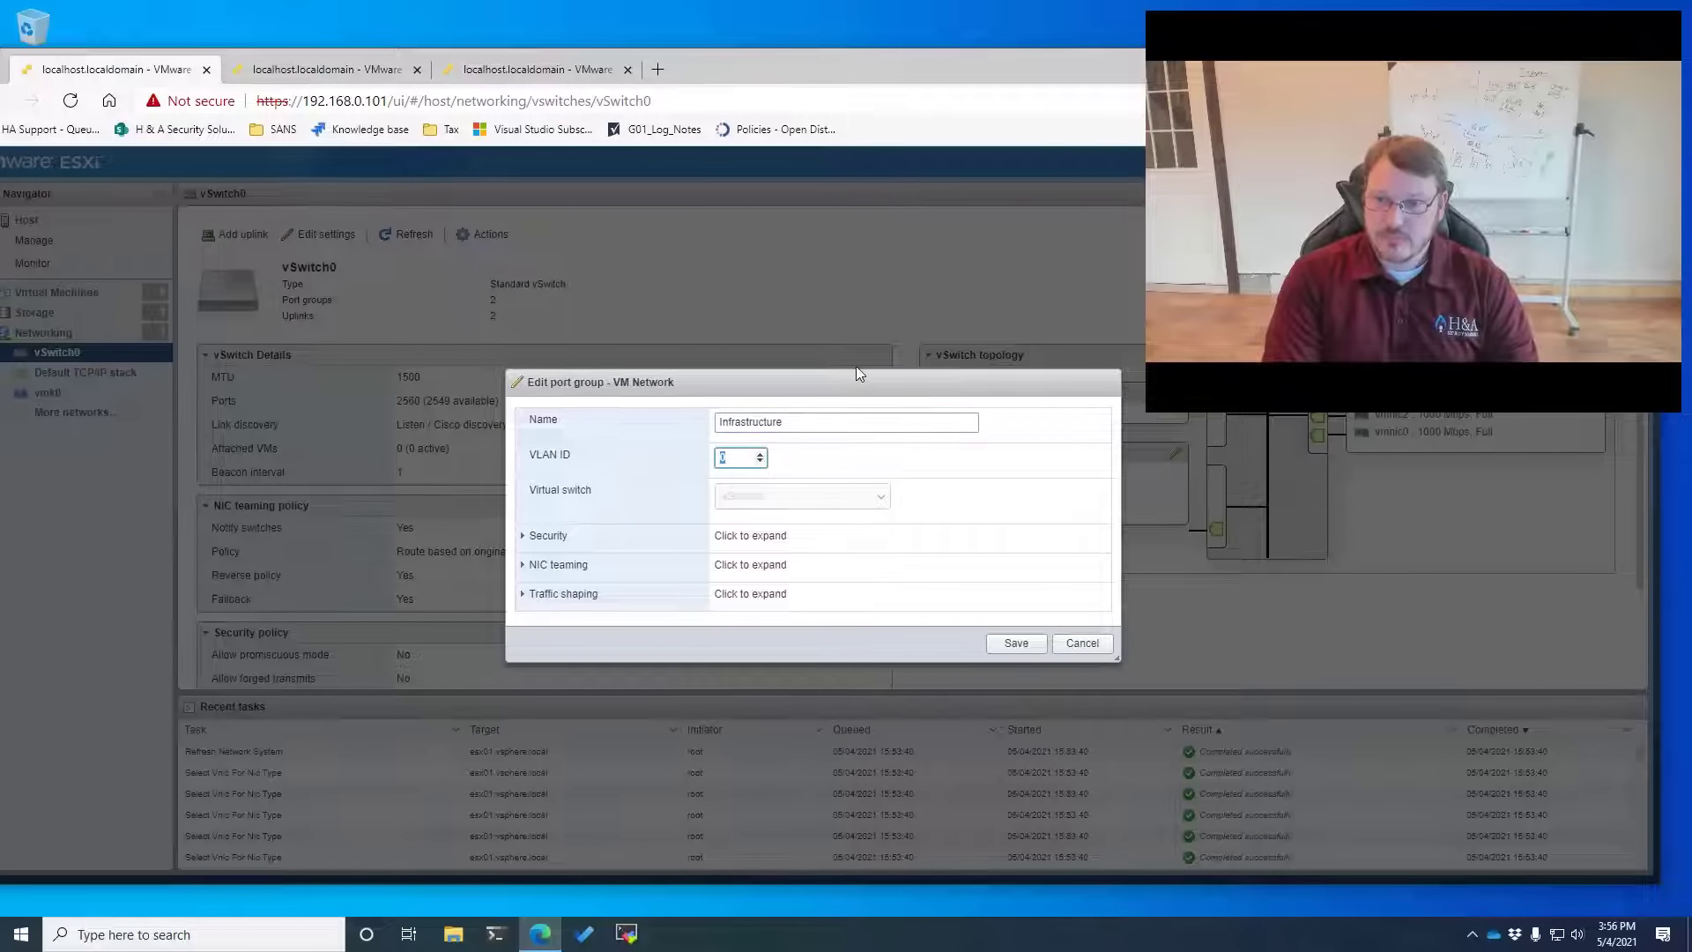
pyautogui.write('100')
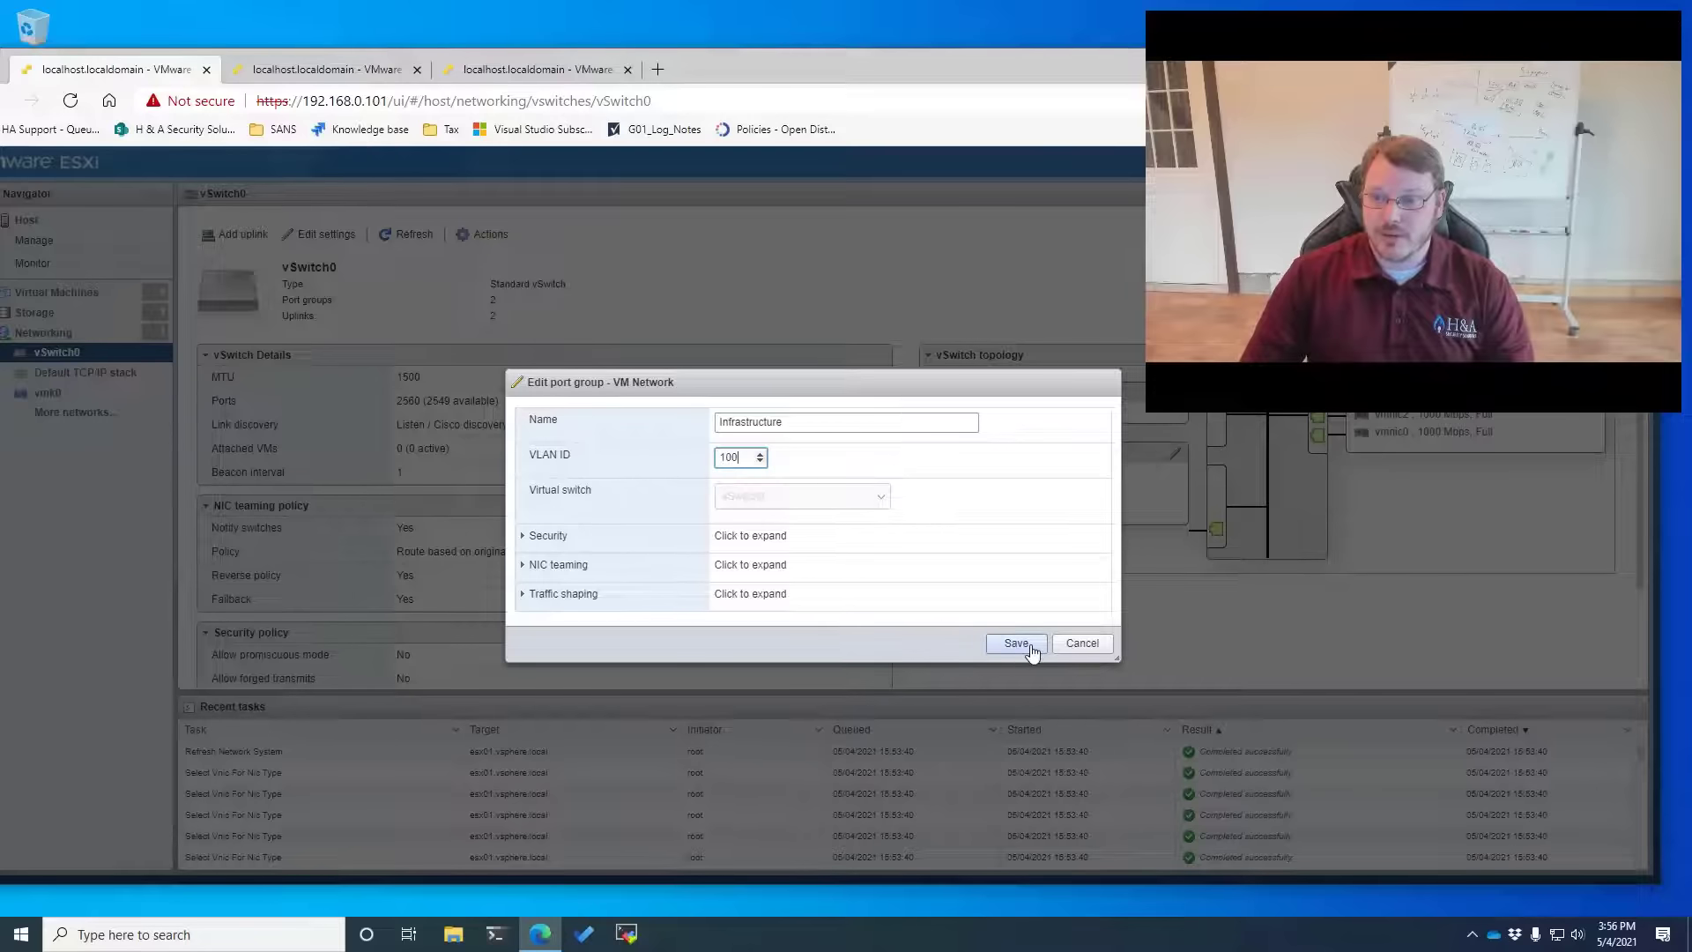
pyautogui.click(1032, 652)
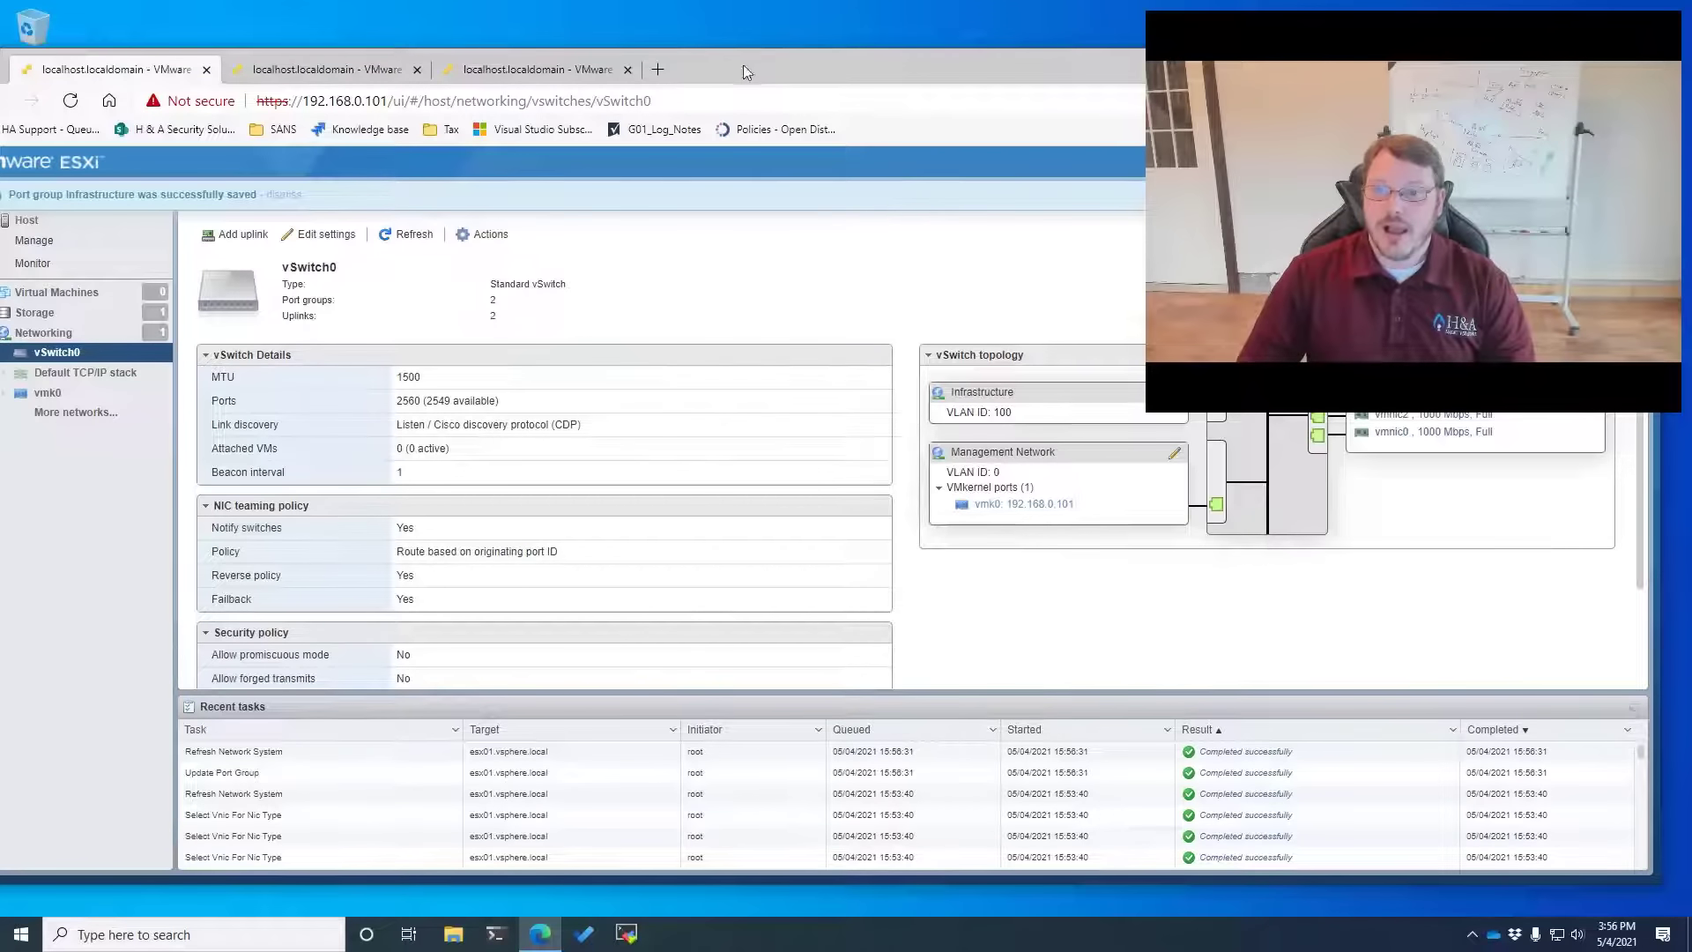
# Reposition and maximize the browser window so the vSwitch0 topology fills the screen
pyautogui.moveTo(743, 66); pyautogui.dragTo(363, 94)
pyautogui.moveTo(747, 94); pyautogui.dragTo(552, 95)
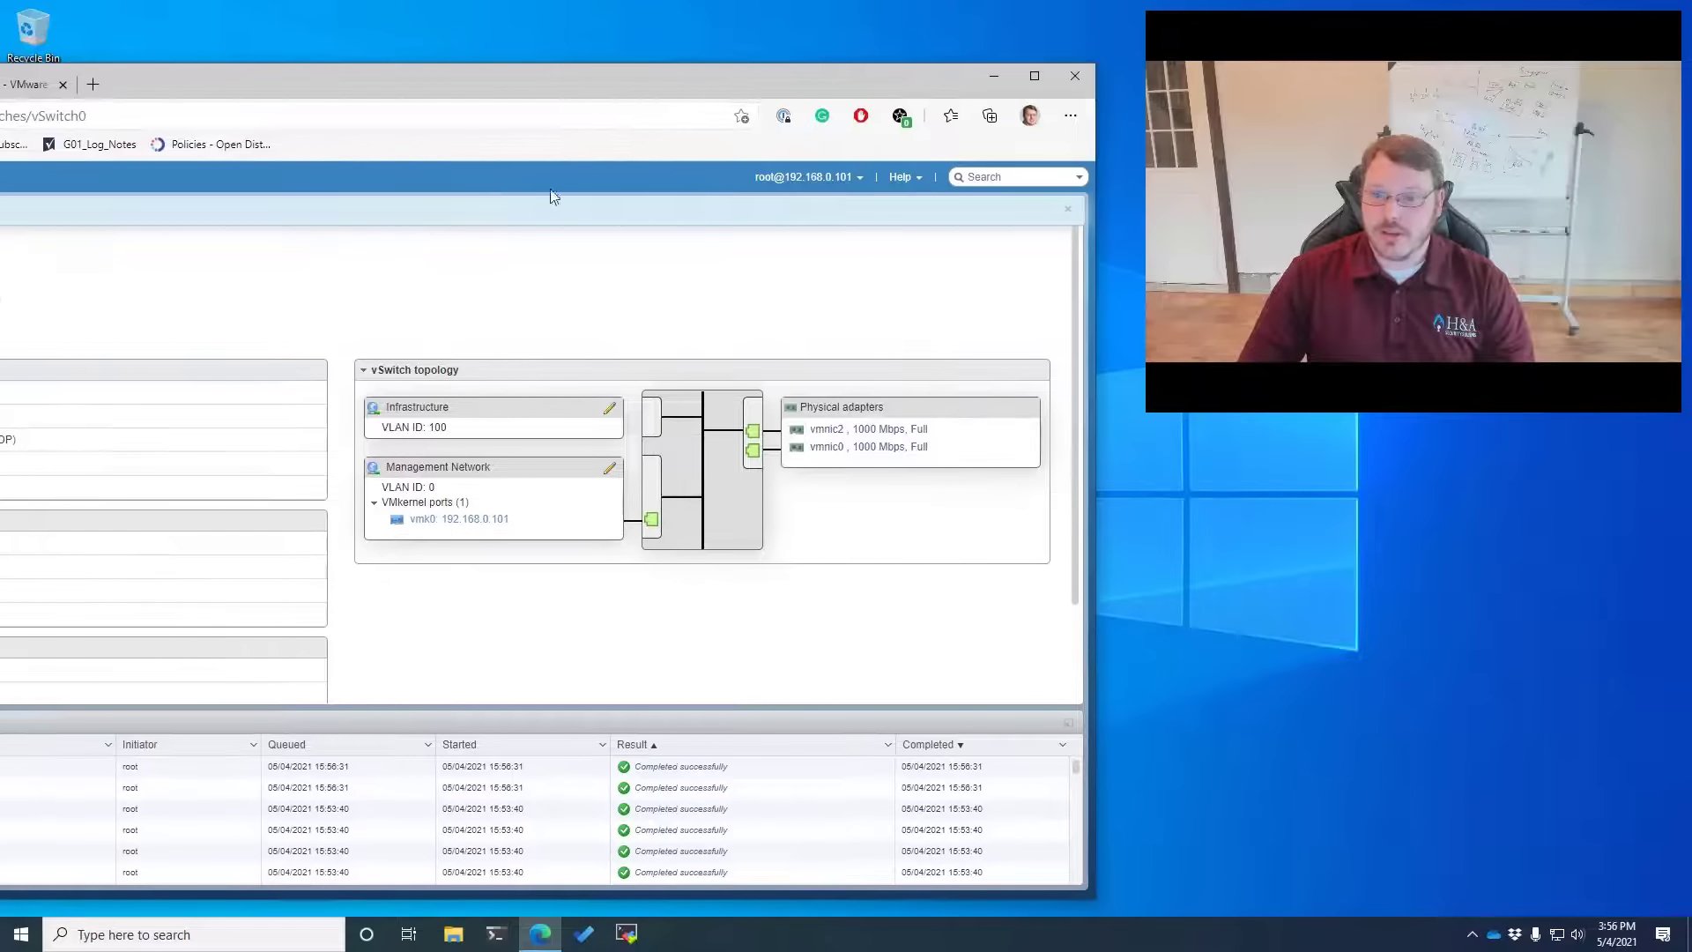
pyautogui.moveTo(446, 70); pyautogui.dragTo(855, 0)
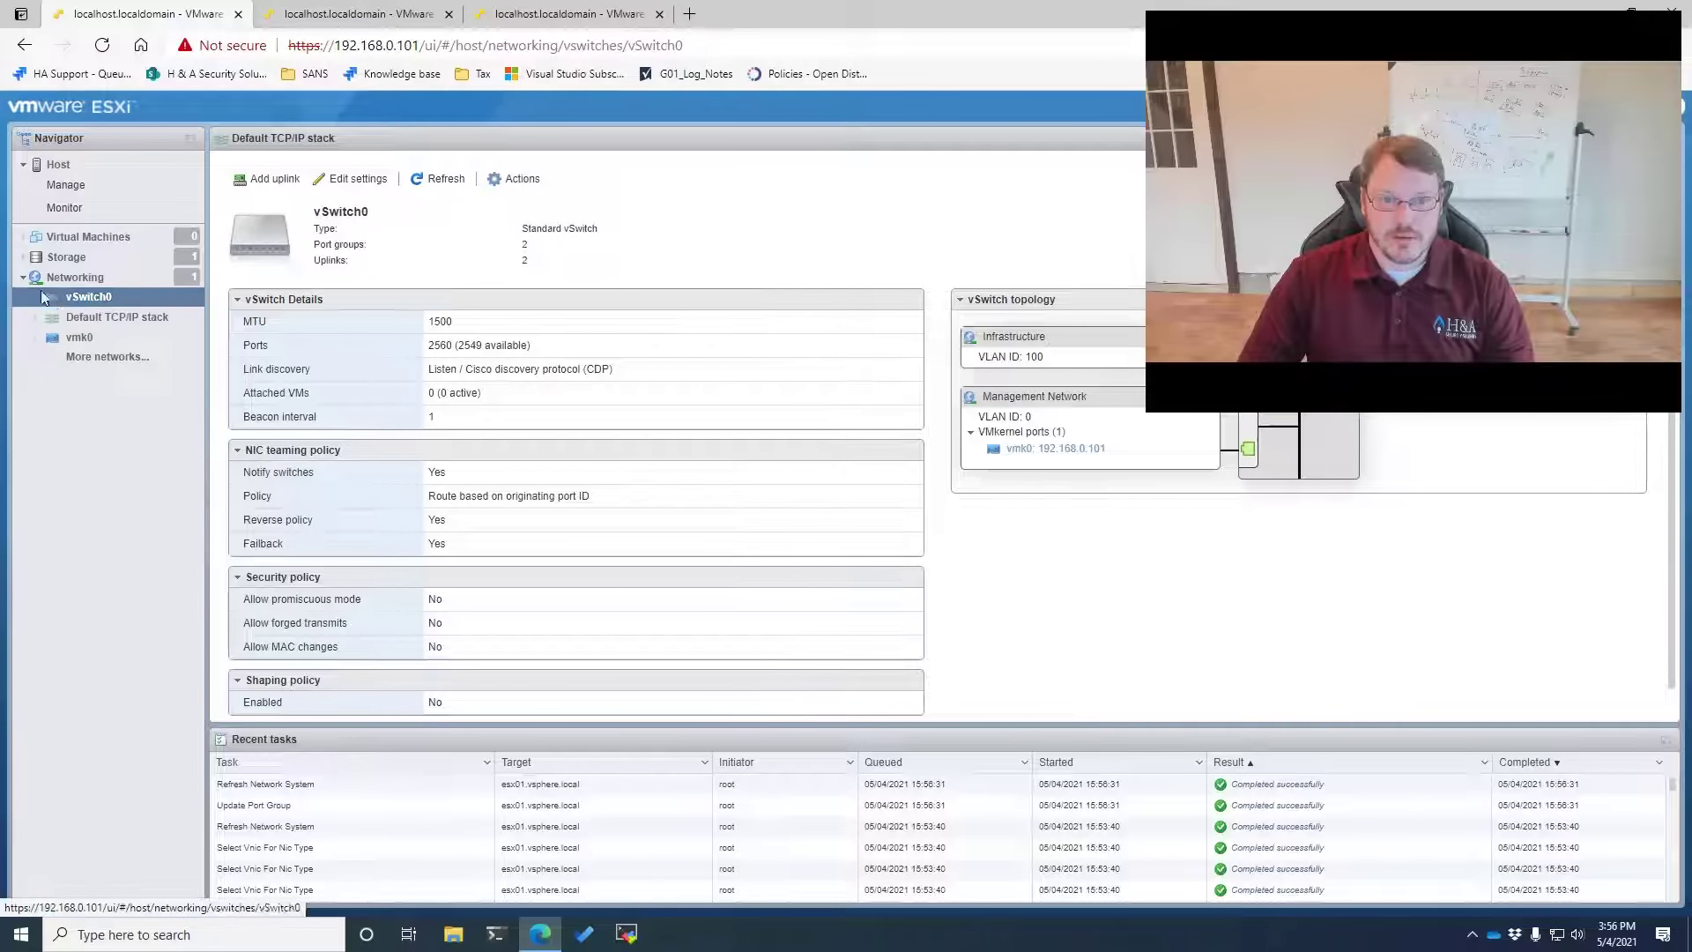
# Add a Security port group on VLAN 101
pyautogui.click(74, 278)
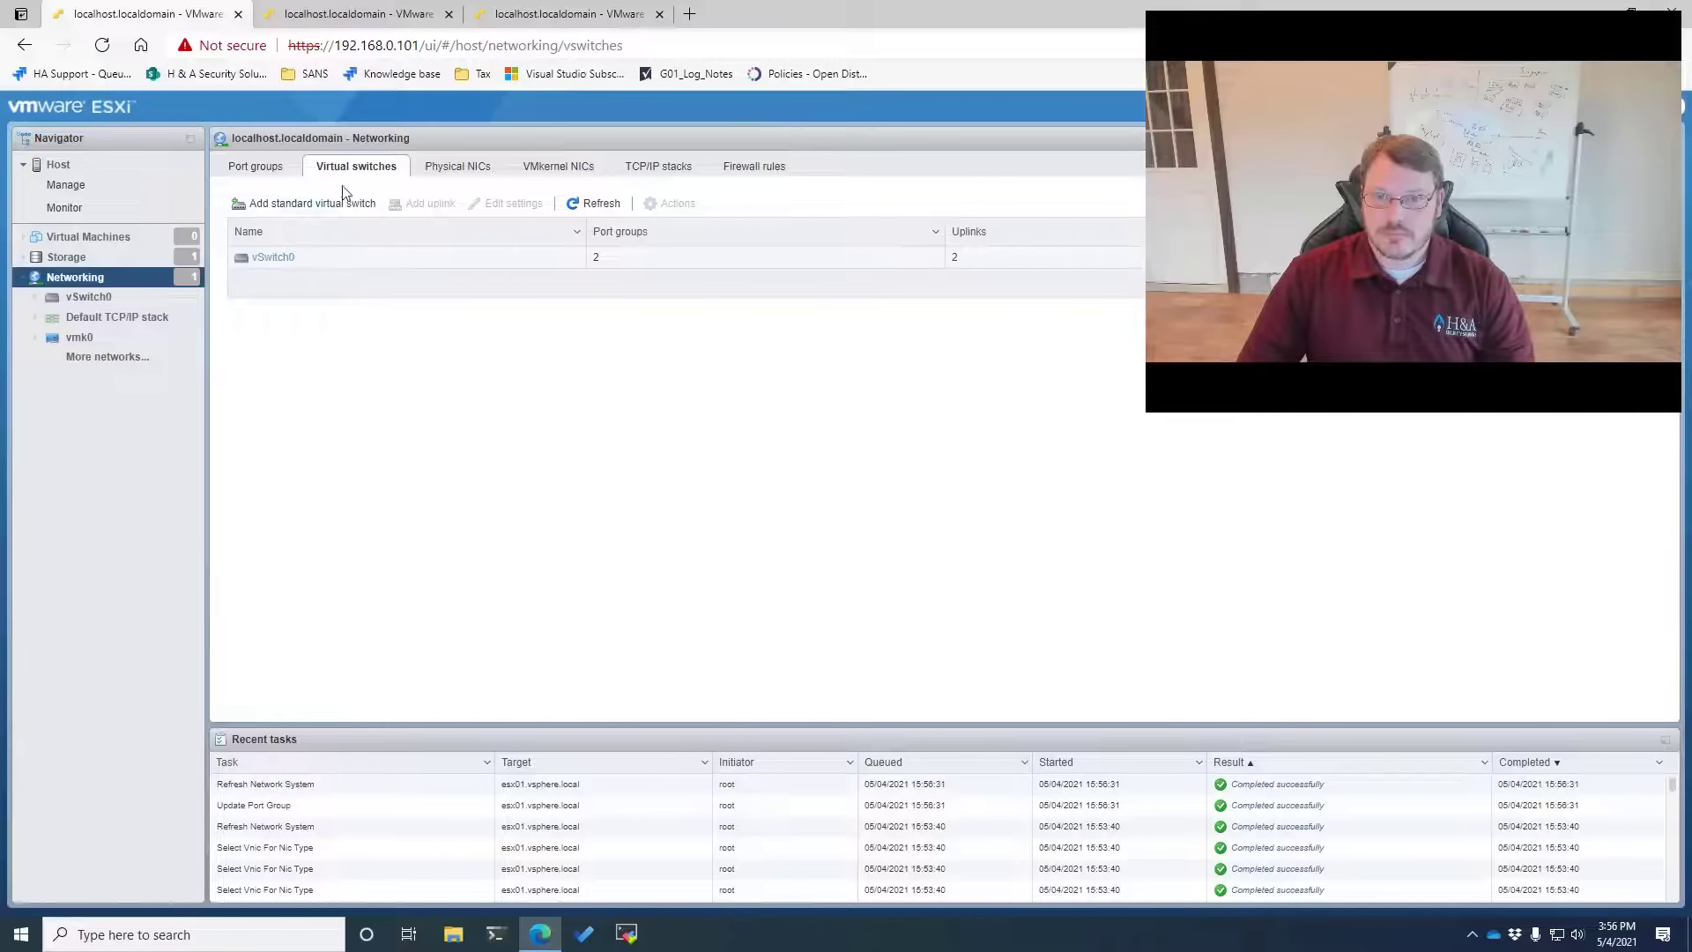
pyautogui.click(264, 172)
pyautogui.click(276, 205)
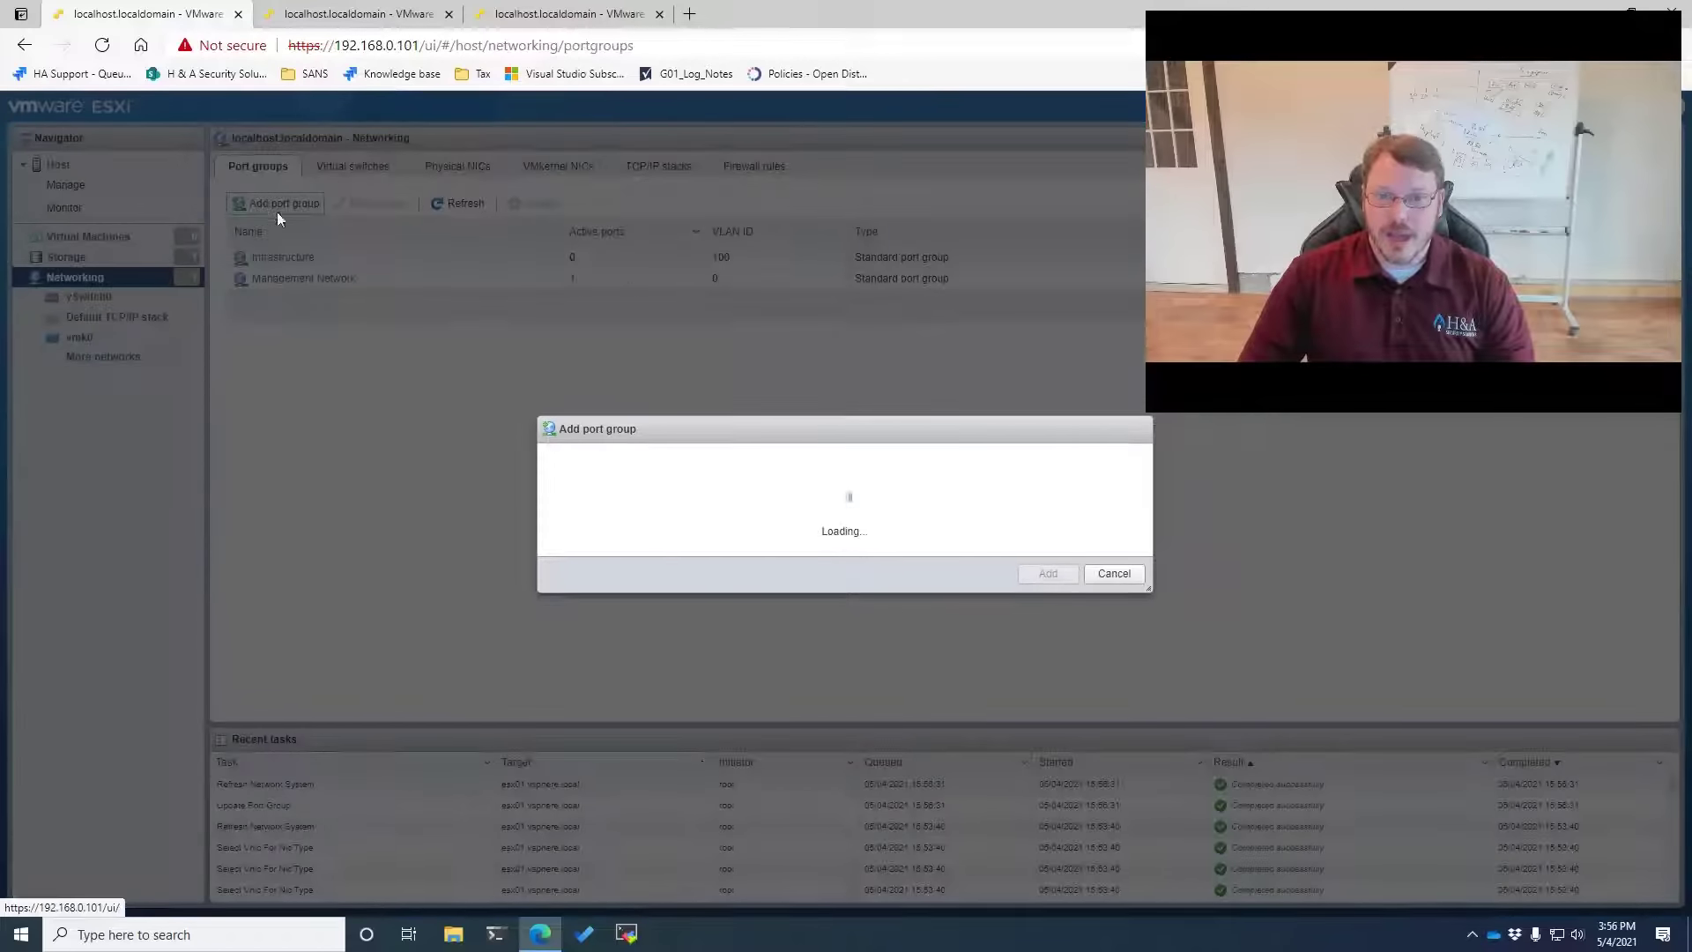
pyautogui.tripleClick(839, 438)
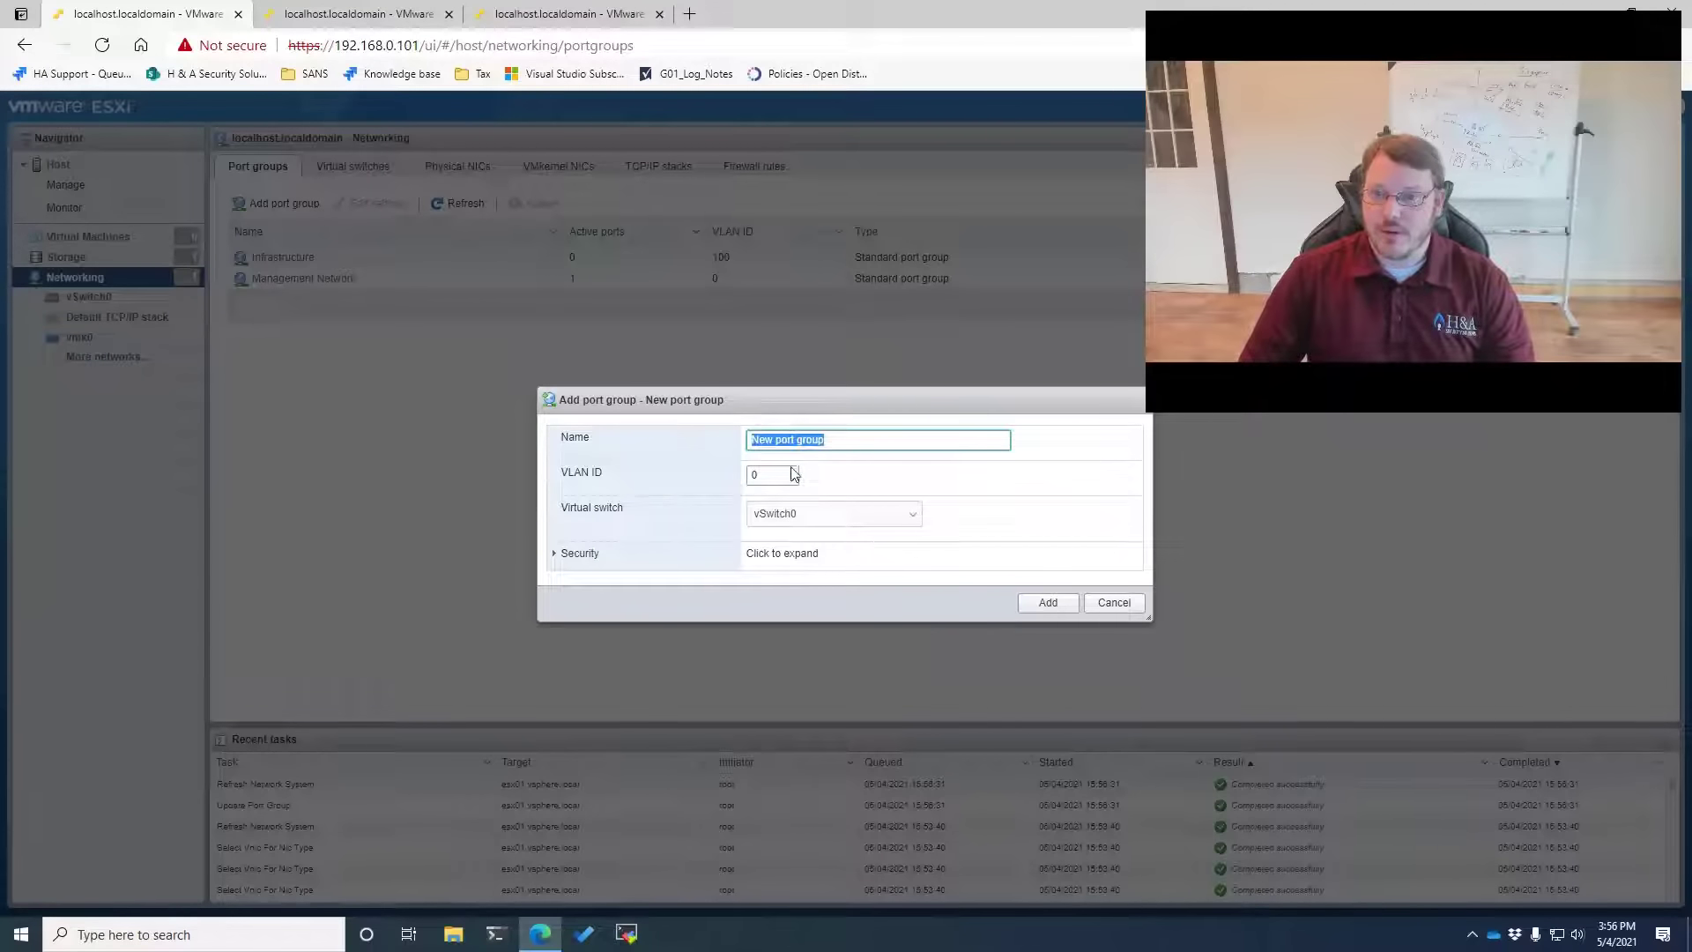
pyautogui.press('BackSpace')
pyautogui.write('Sec')
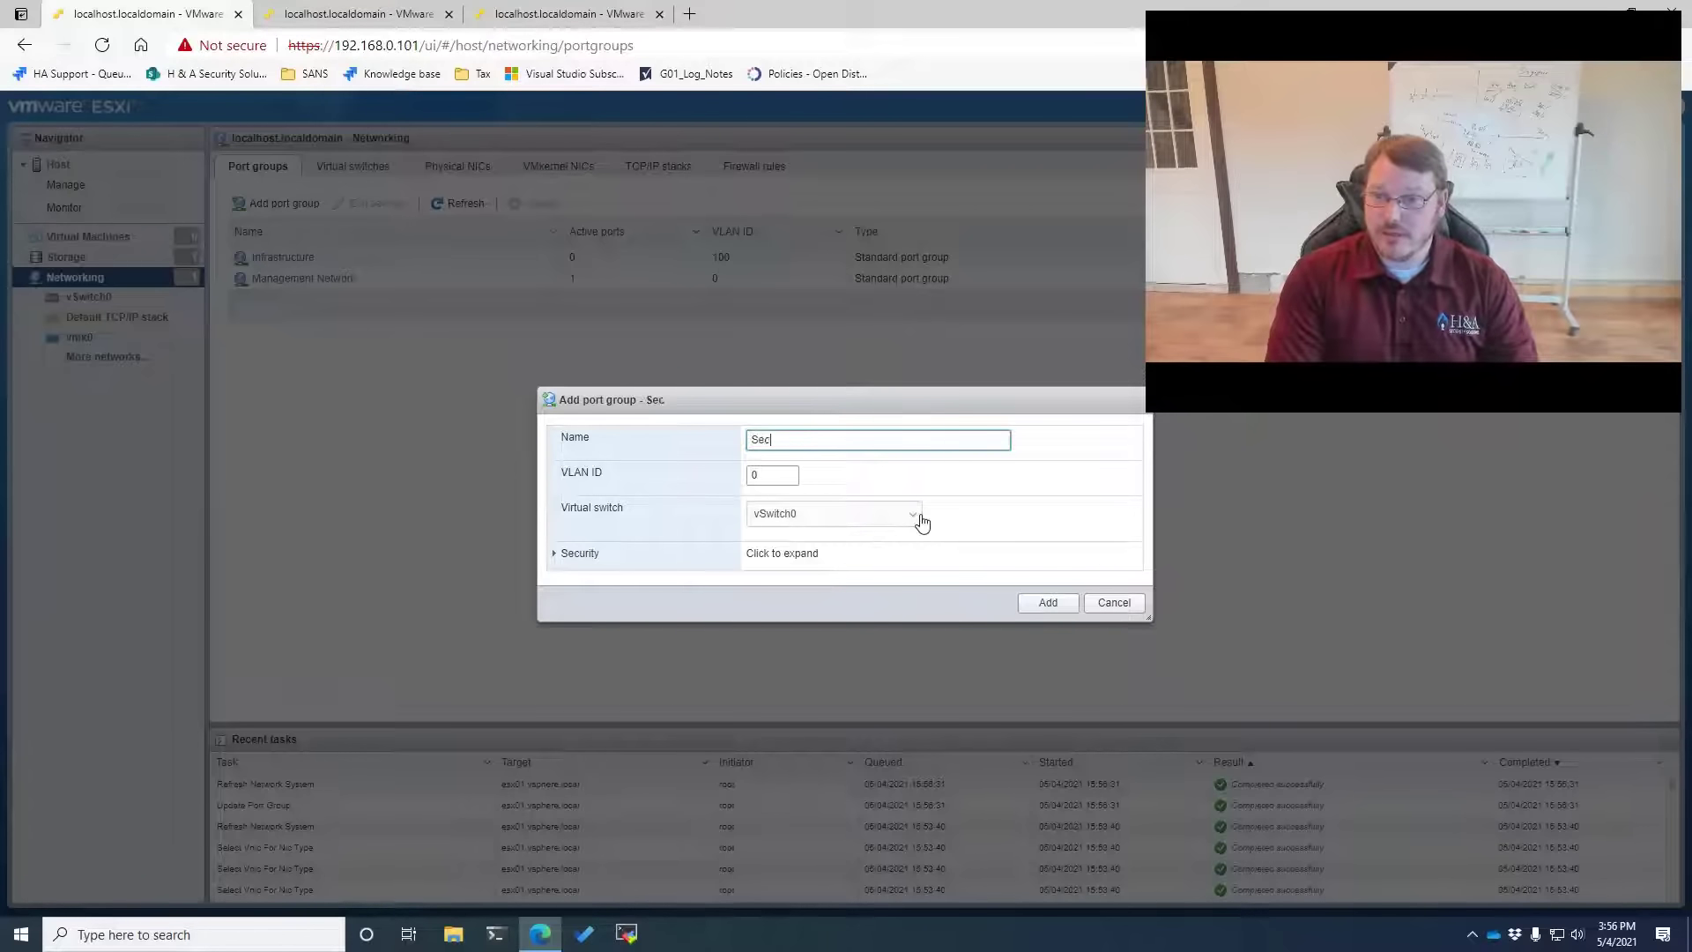
pyautogui.write('urity')
pyautogui.press('Tab')
pyautogui.write('101')
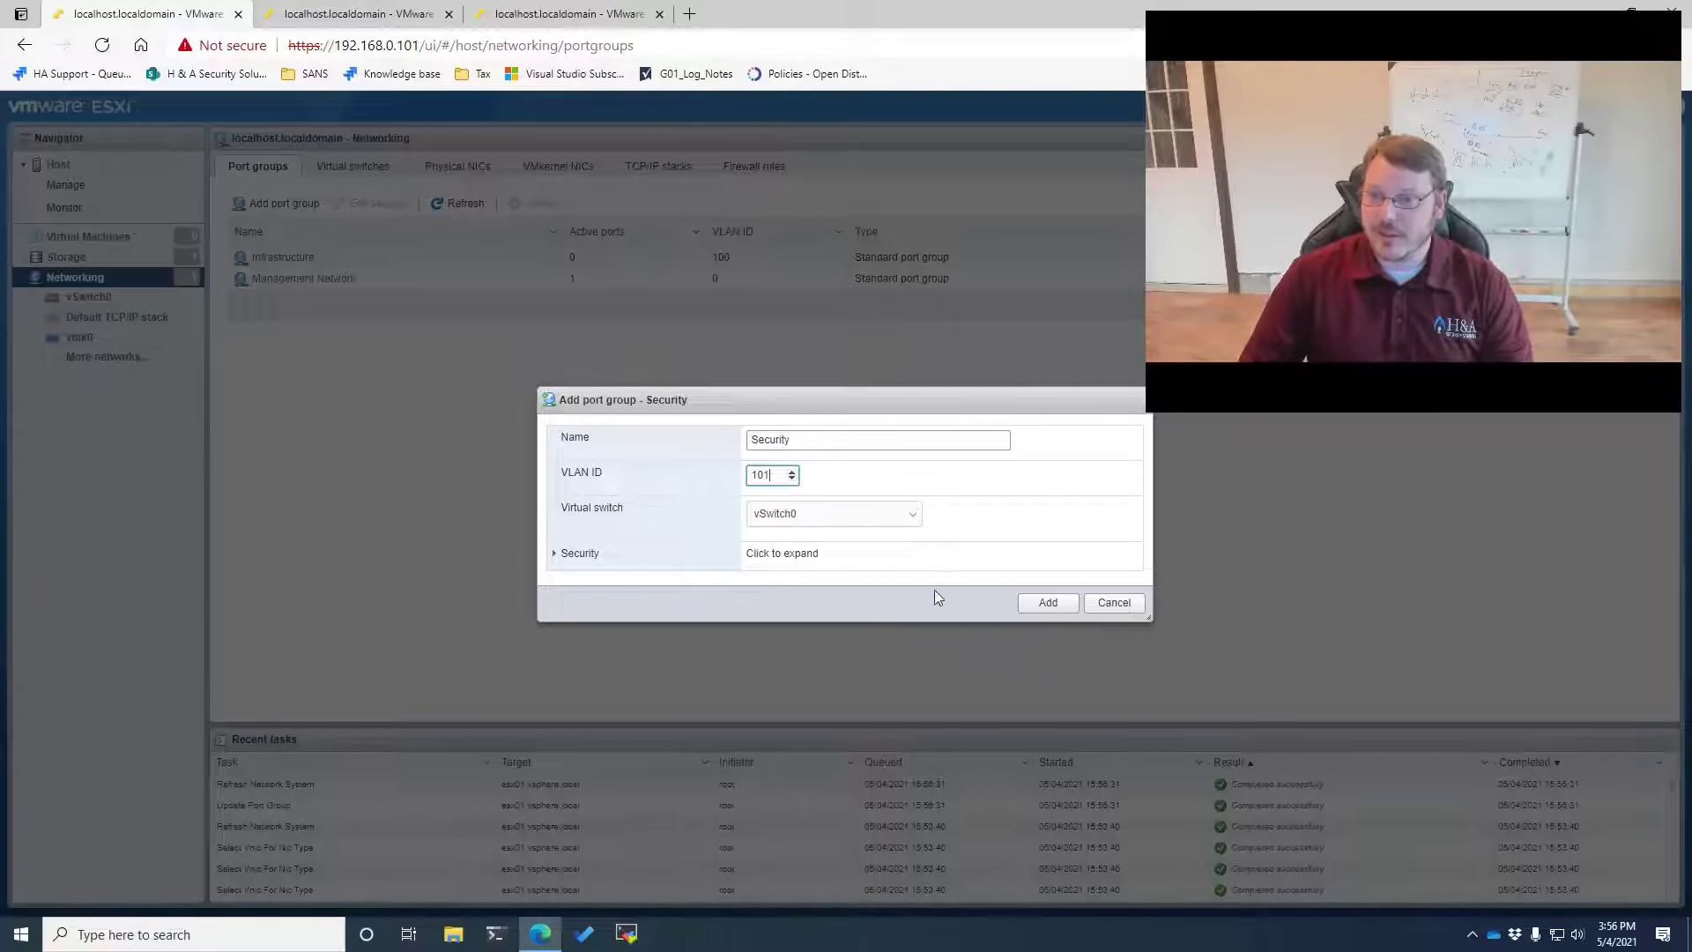
pyautogui.click(1048, 603)
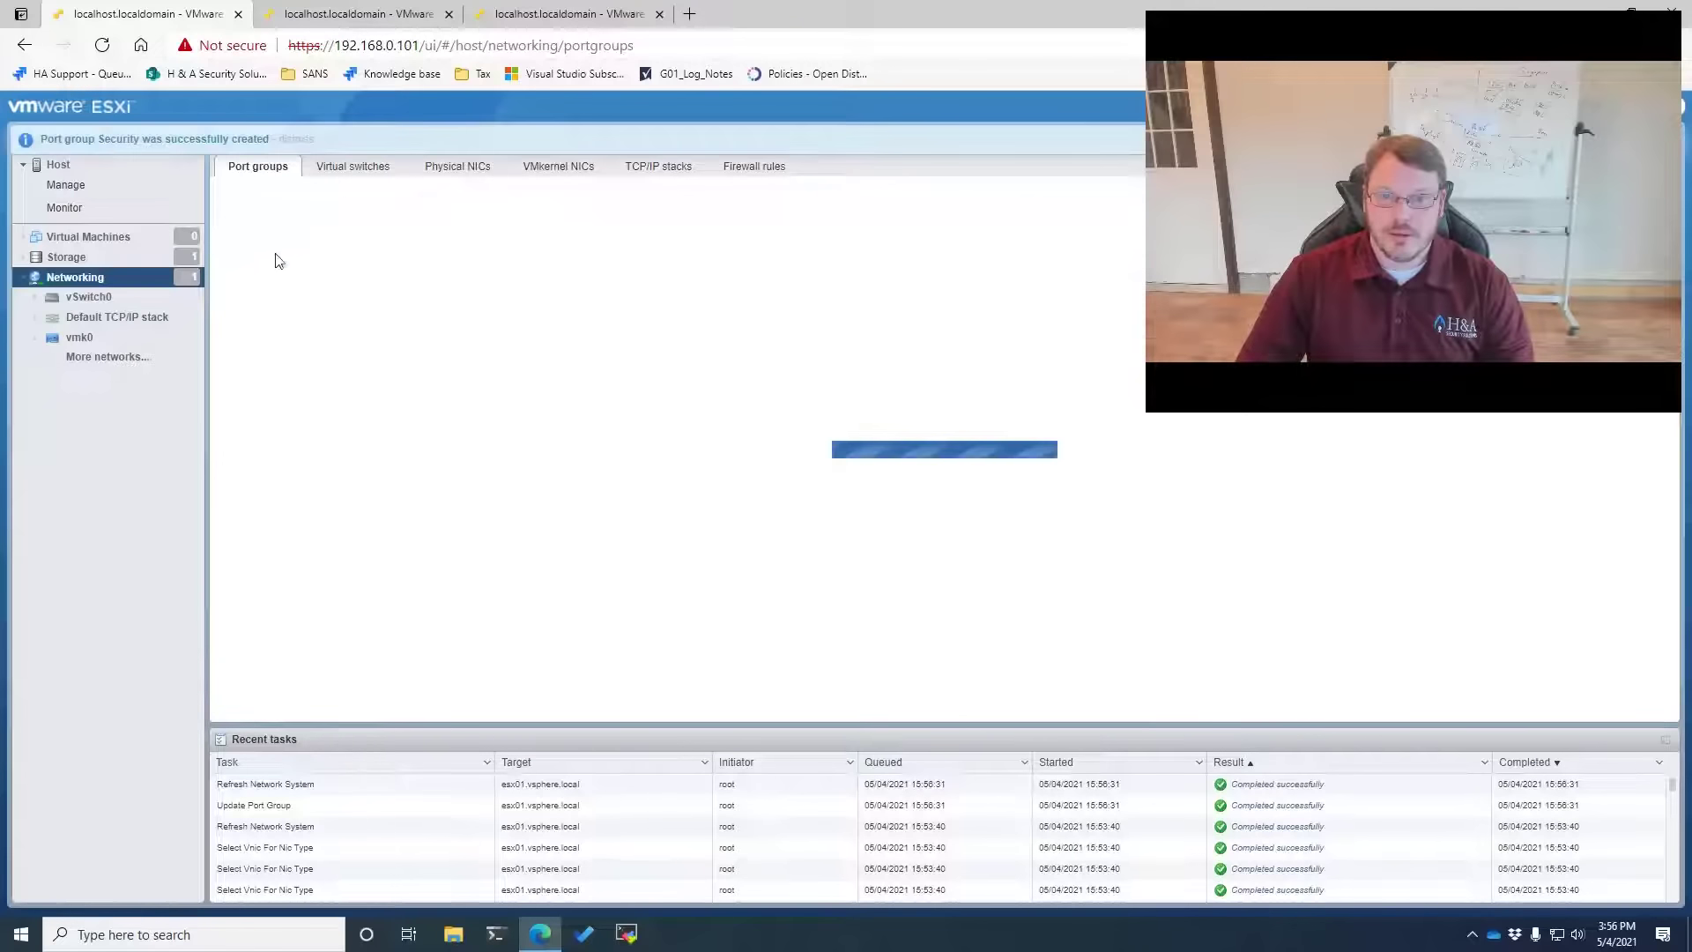
# Add a Logging port group on VLAN 700 and list the virtual switches
pyautogui.click(277, 208)
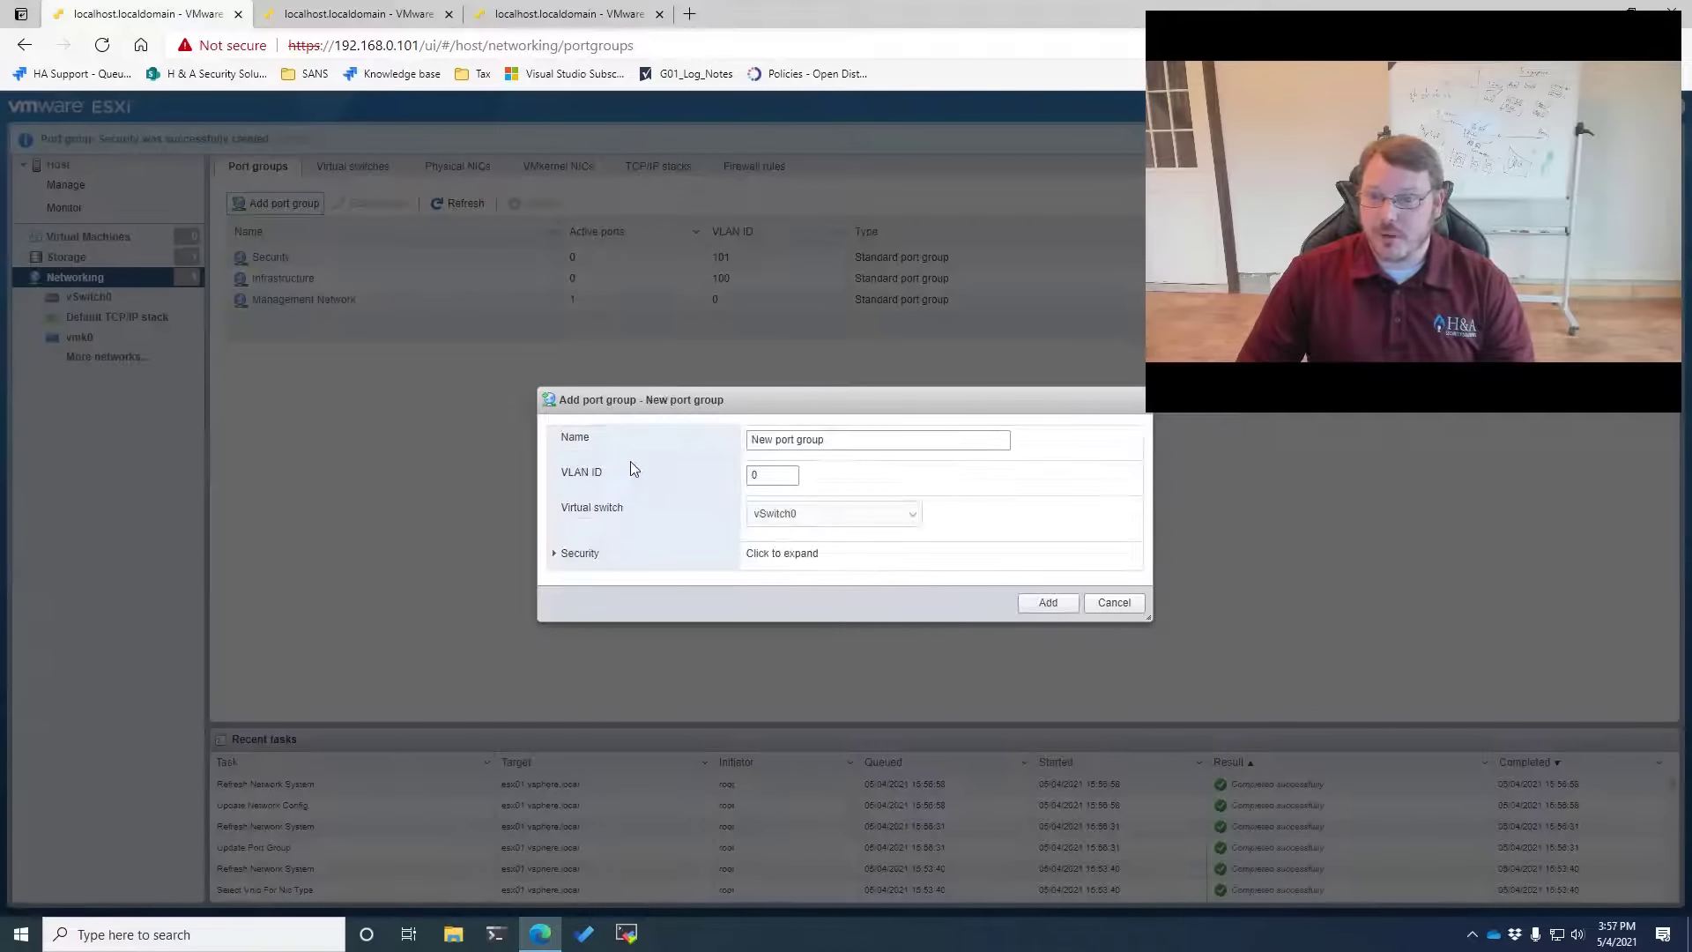
pyautogui.click(877, 438)
pyautogui.hotkey('ctrl', 'a')
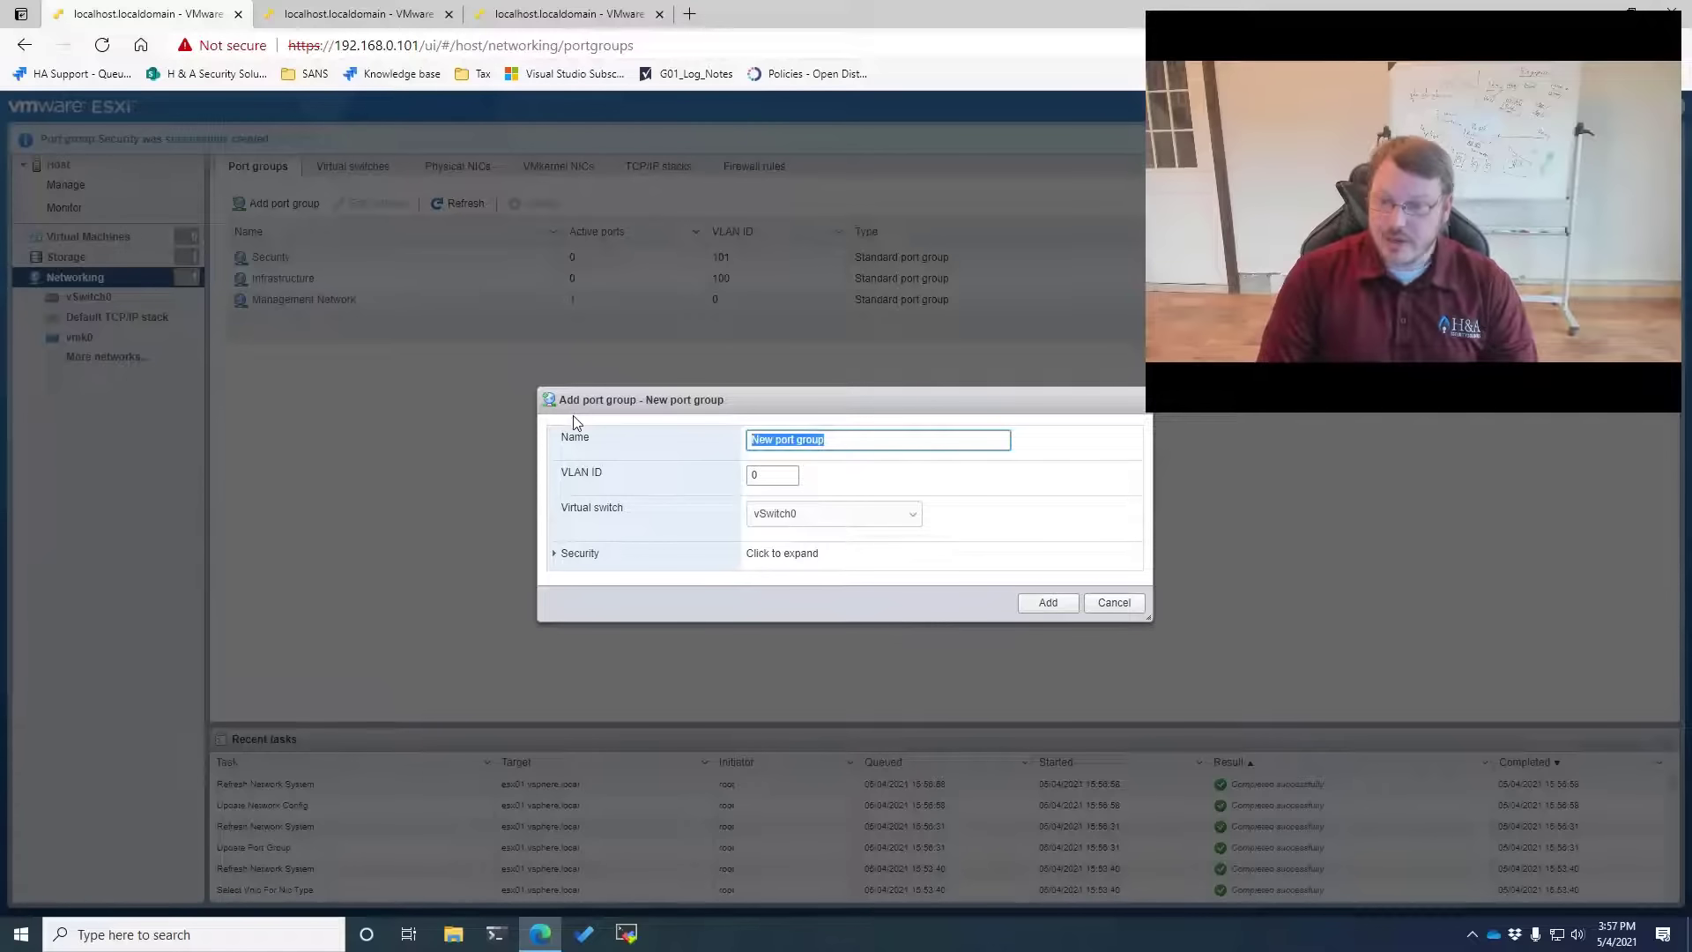
pyautogui.write('Logging')
pyautogui.press('Tab')
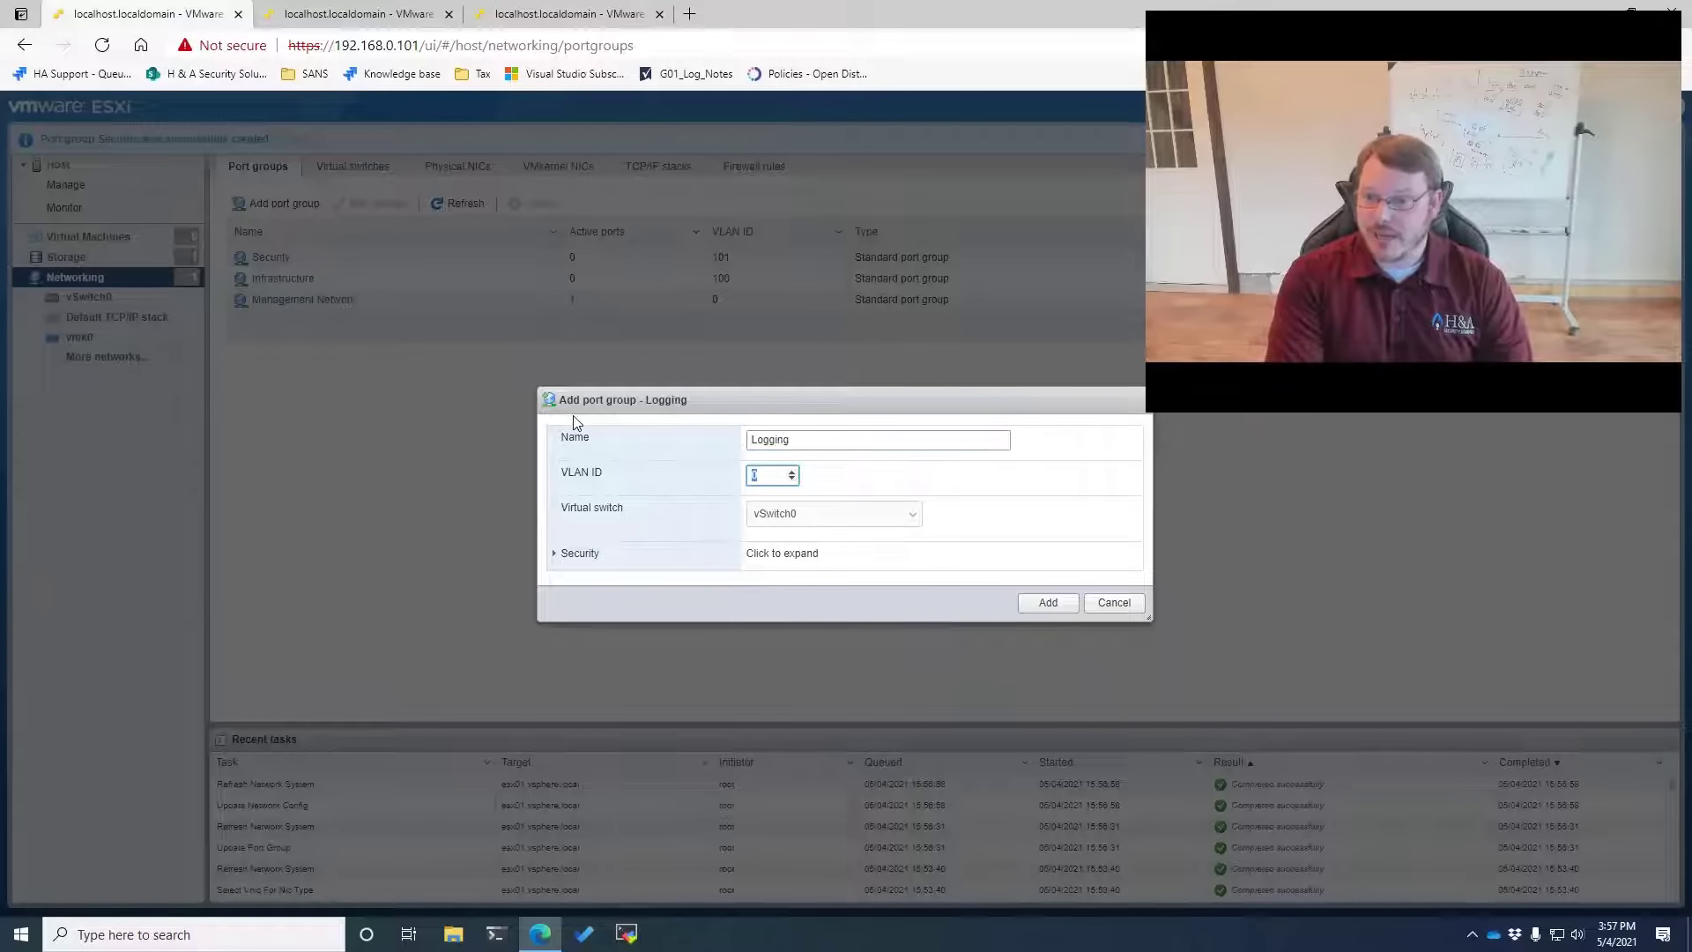
pyautogui.write('700')
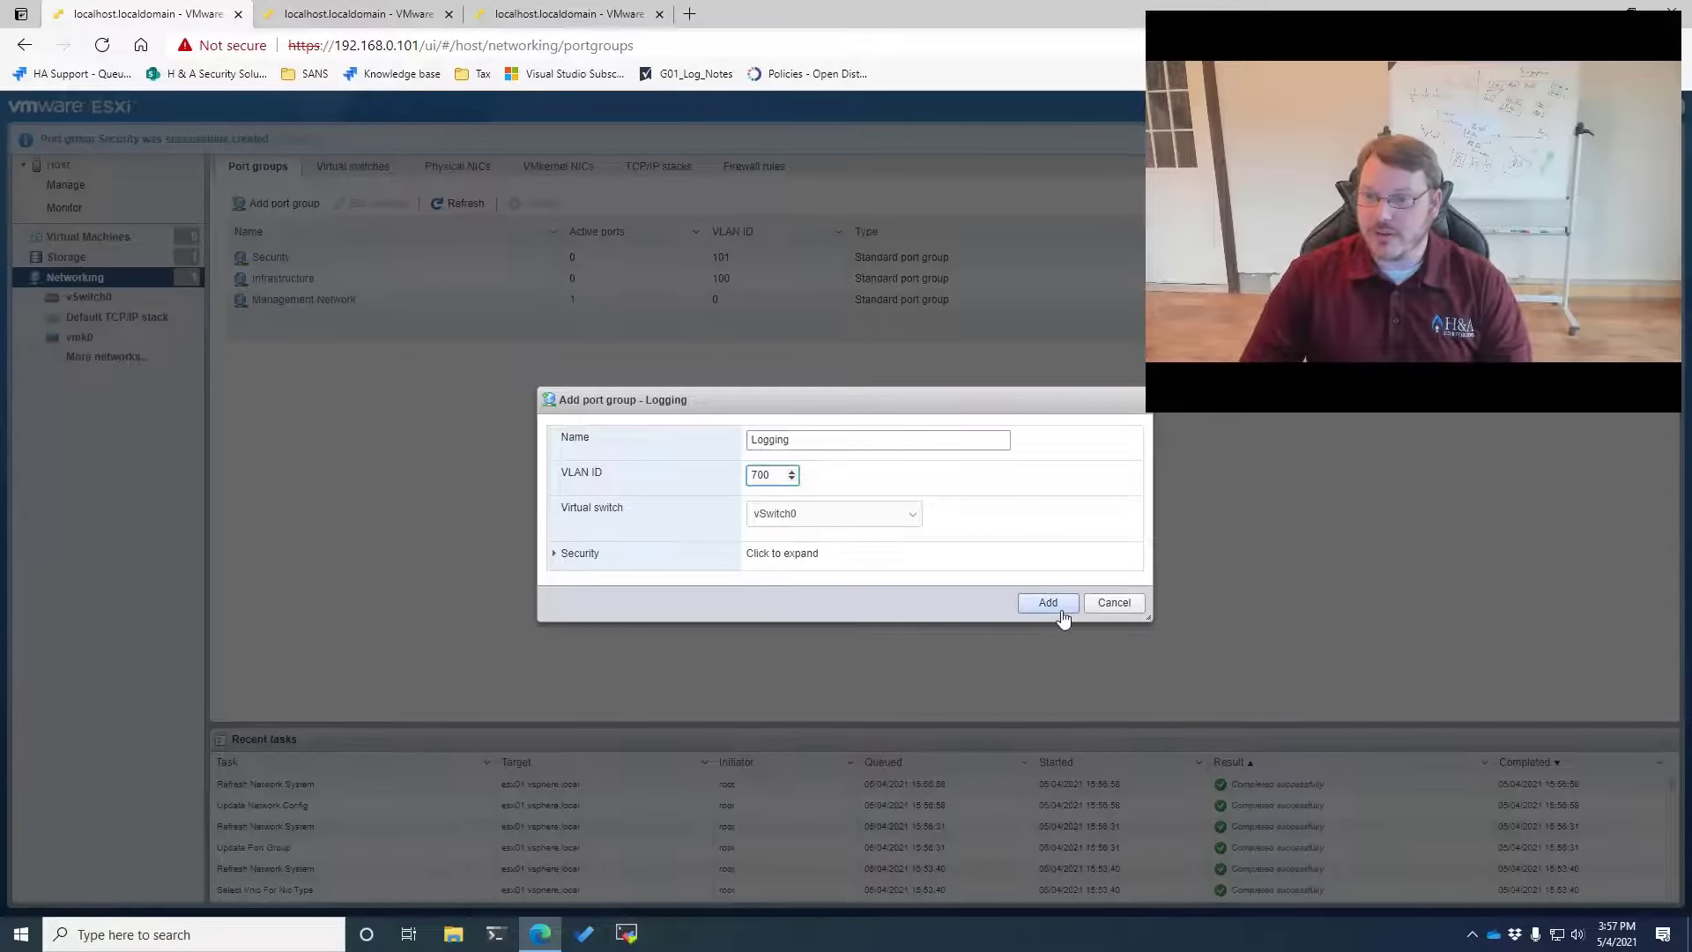
pyautogui.click(1057, 604)
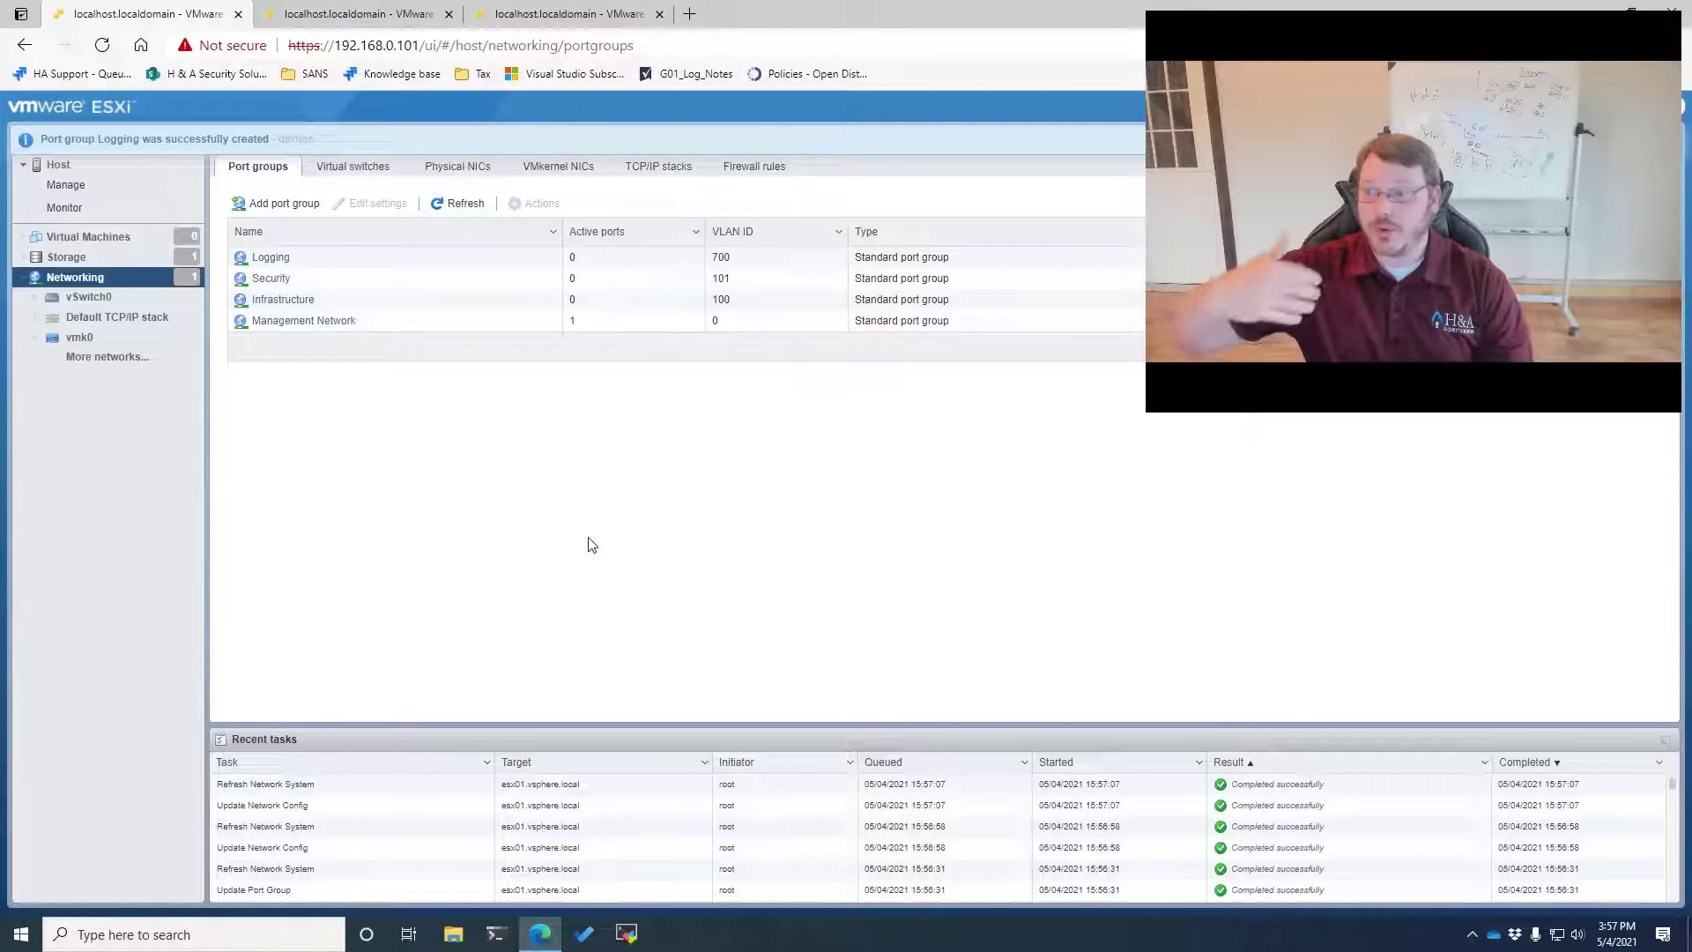
pyautogui.click(370, 176)
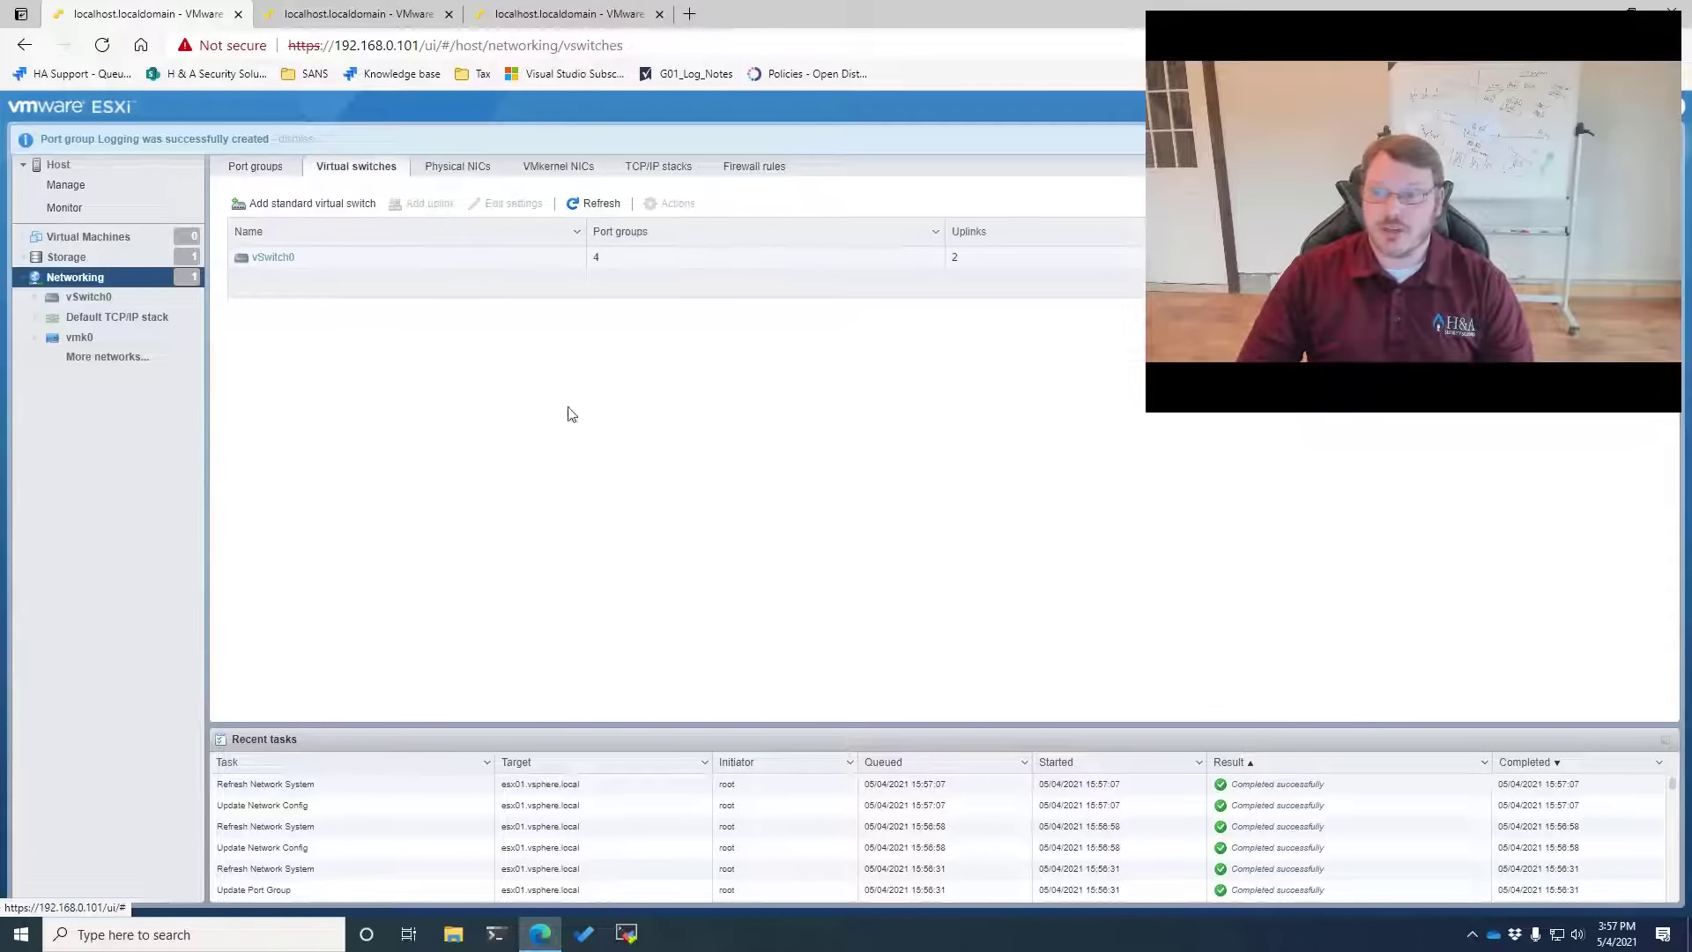
# Confirm vSwitch0 shows Infrastructure, Security, Logging and Management Network, then start a new port group
pyautogui.click(274, 258)
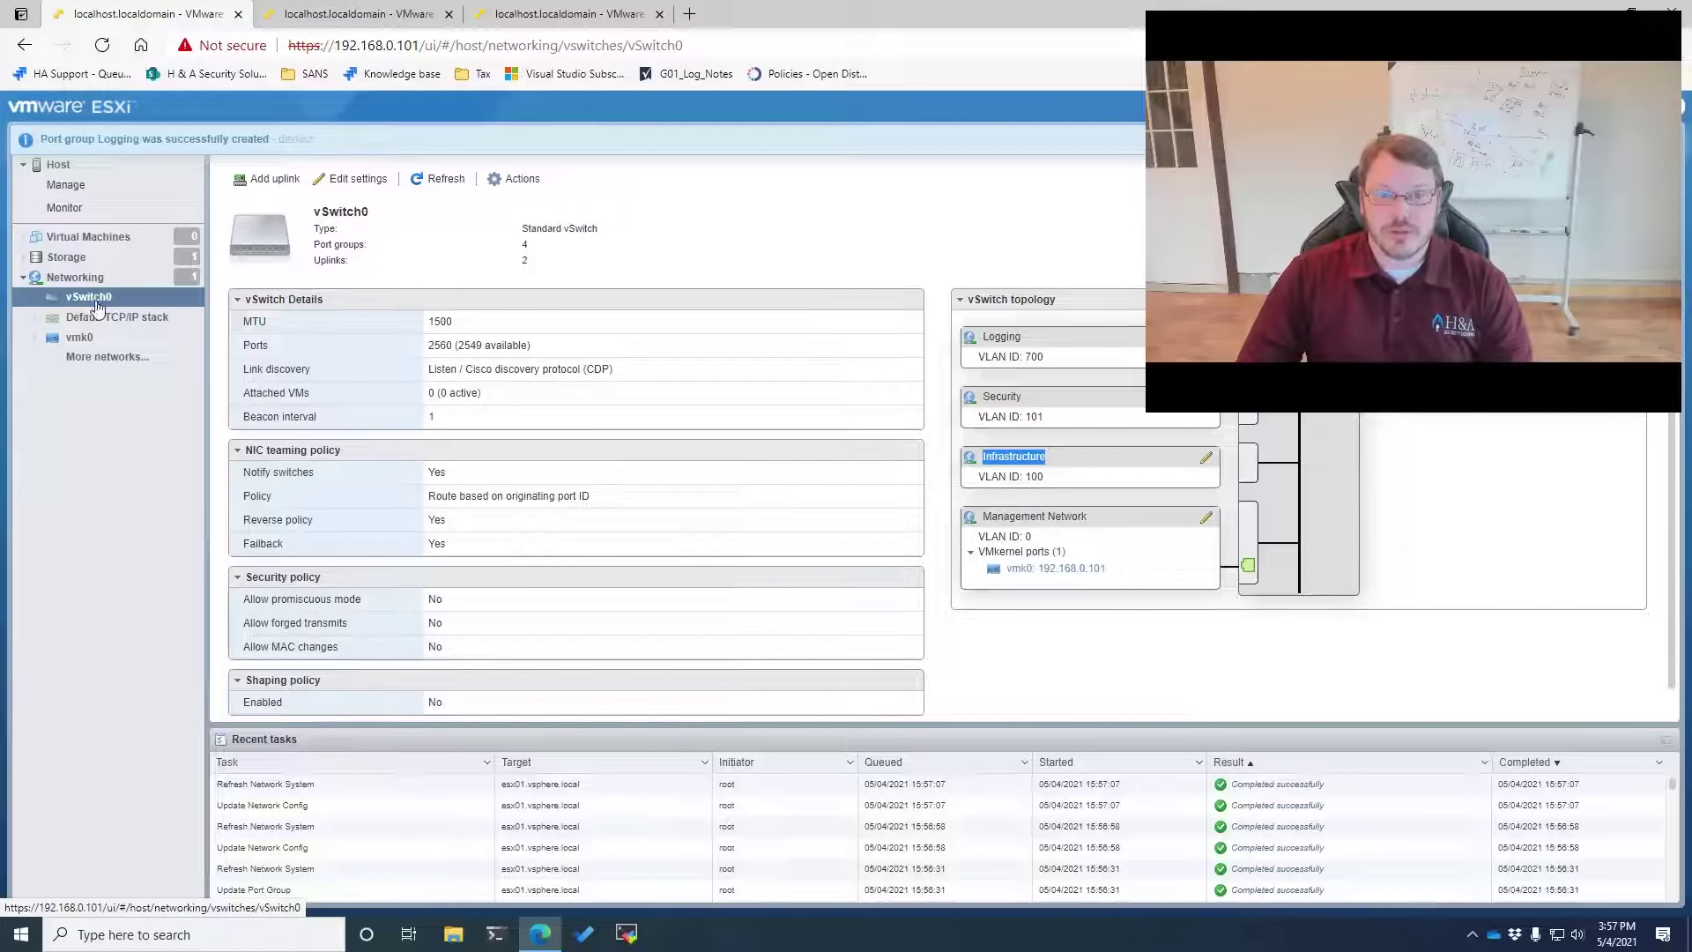
pyautogui.click(77, 276)
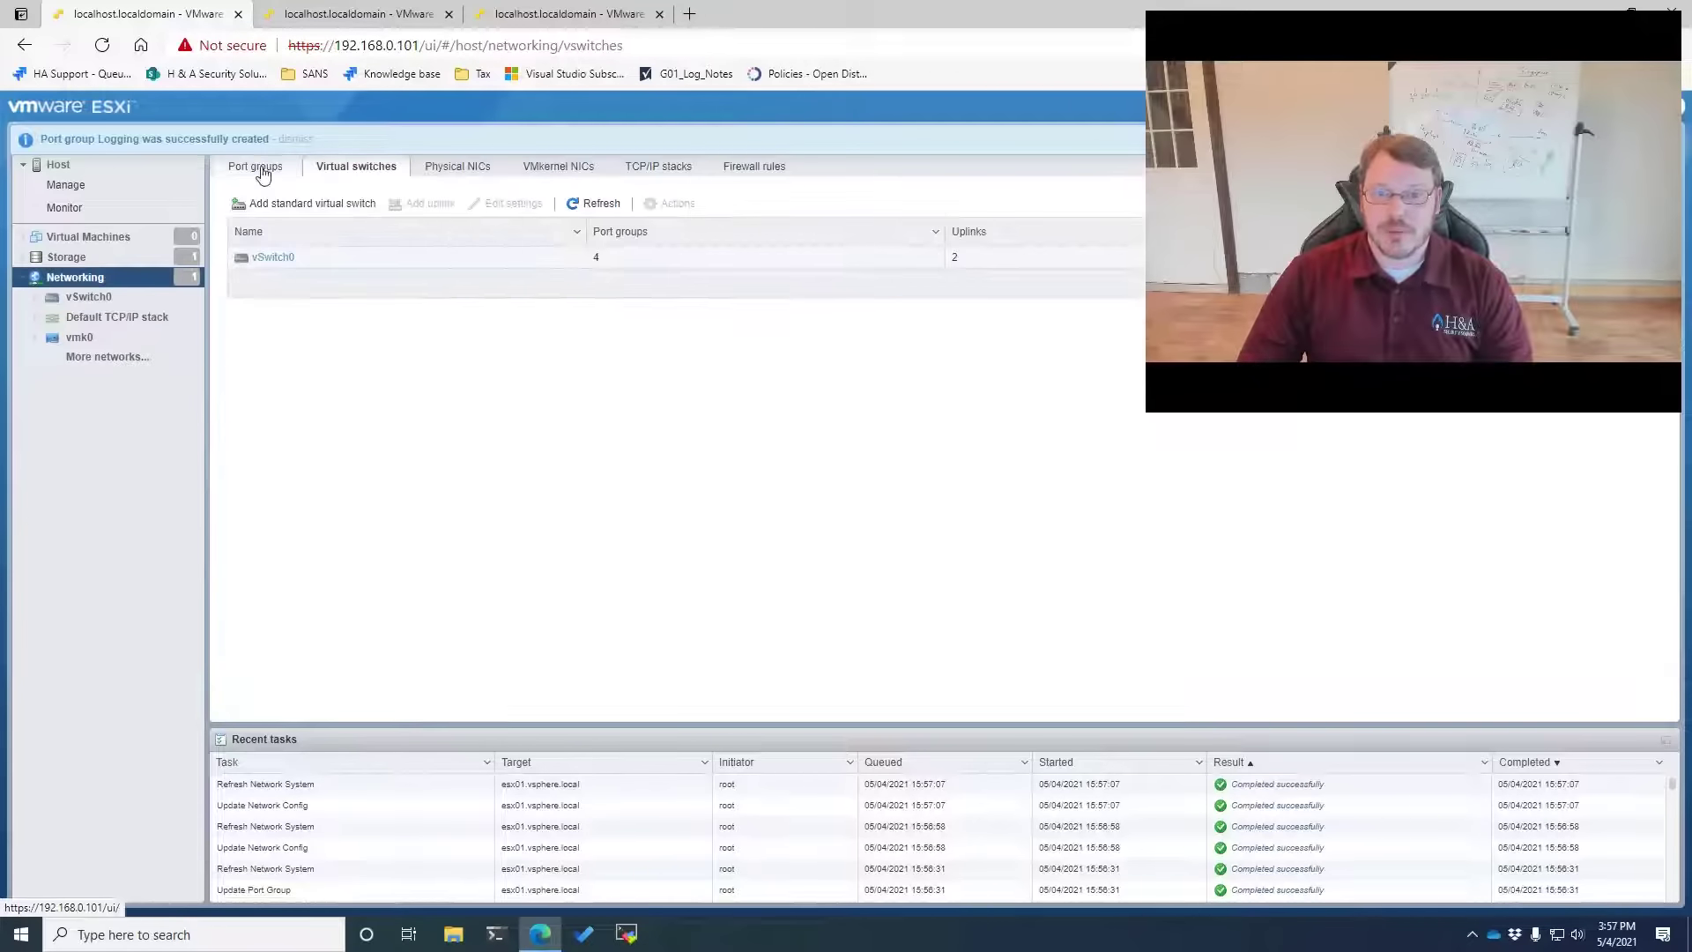
pyautogui.click(258, 169)
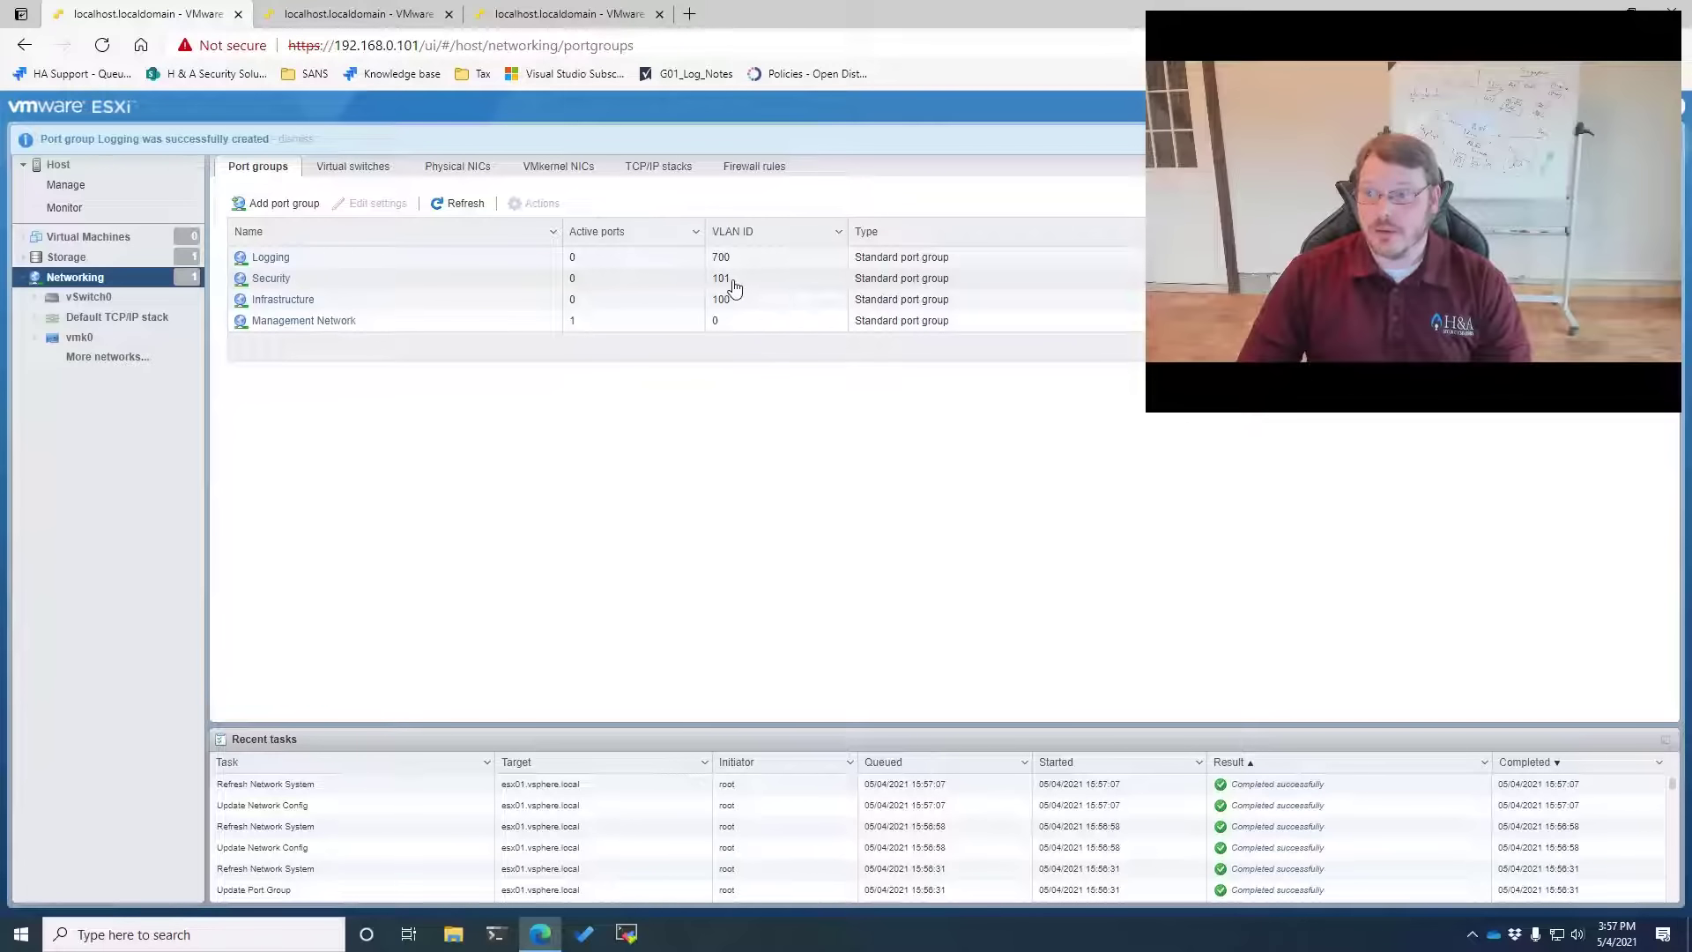
pyautogui.click(276, 203)
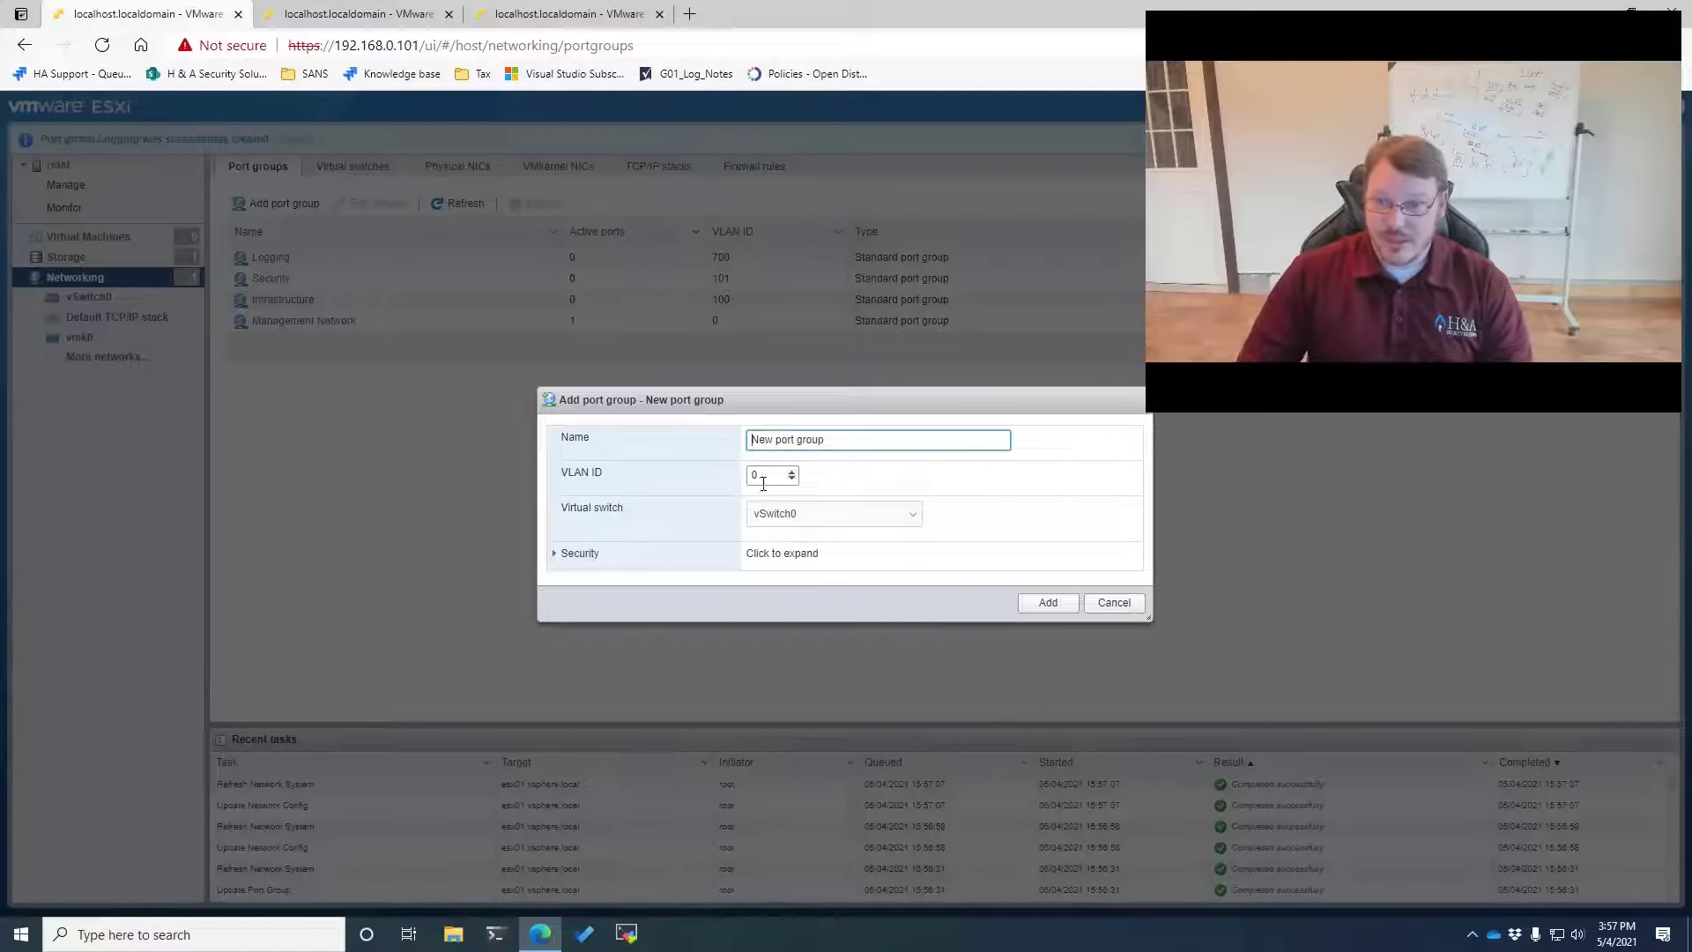
# Create port group IDS on VLAN 4095 accepting promiscuous mode, MAC address changes and forged transmits
pyautogui.click(765, 476)
pyautogui.write('101')
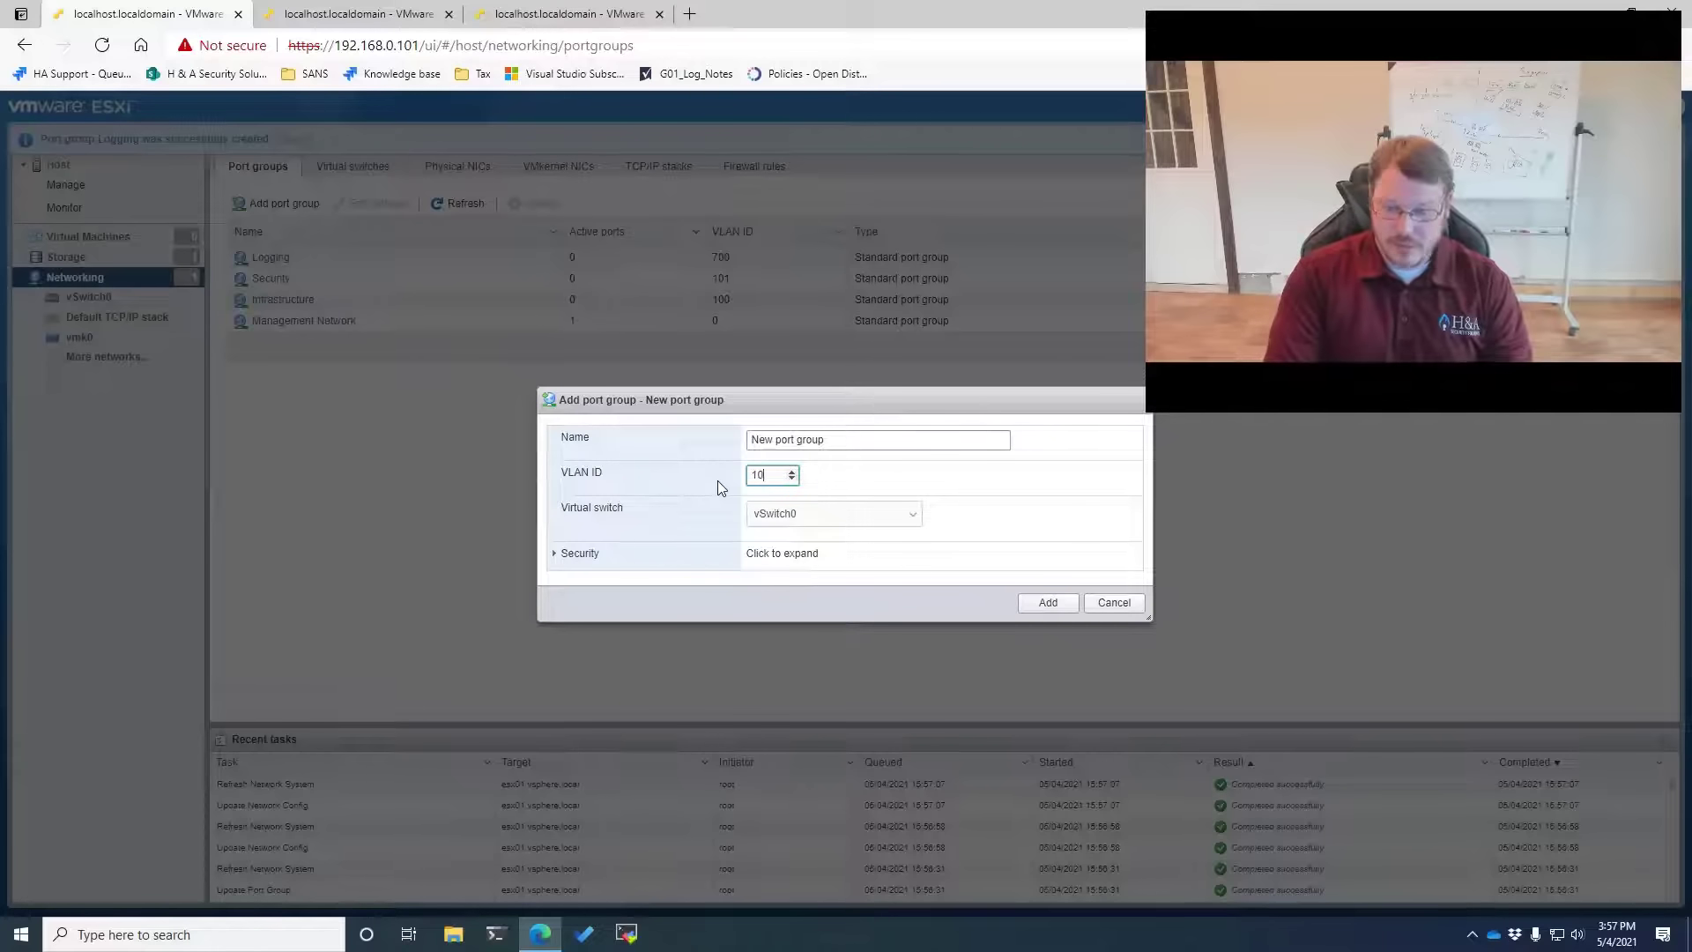
pyautogui.hotkey('shift', 'Tab')
pyautogui.write('l')
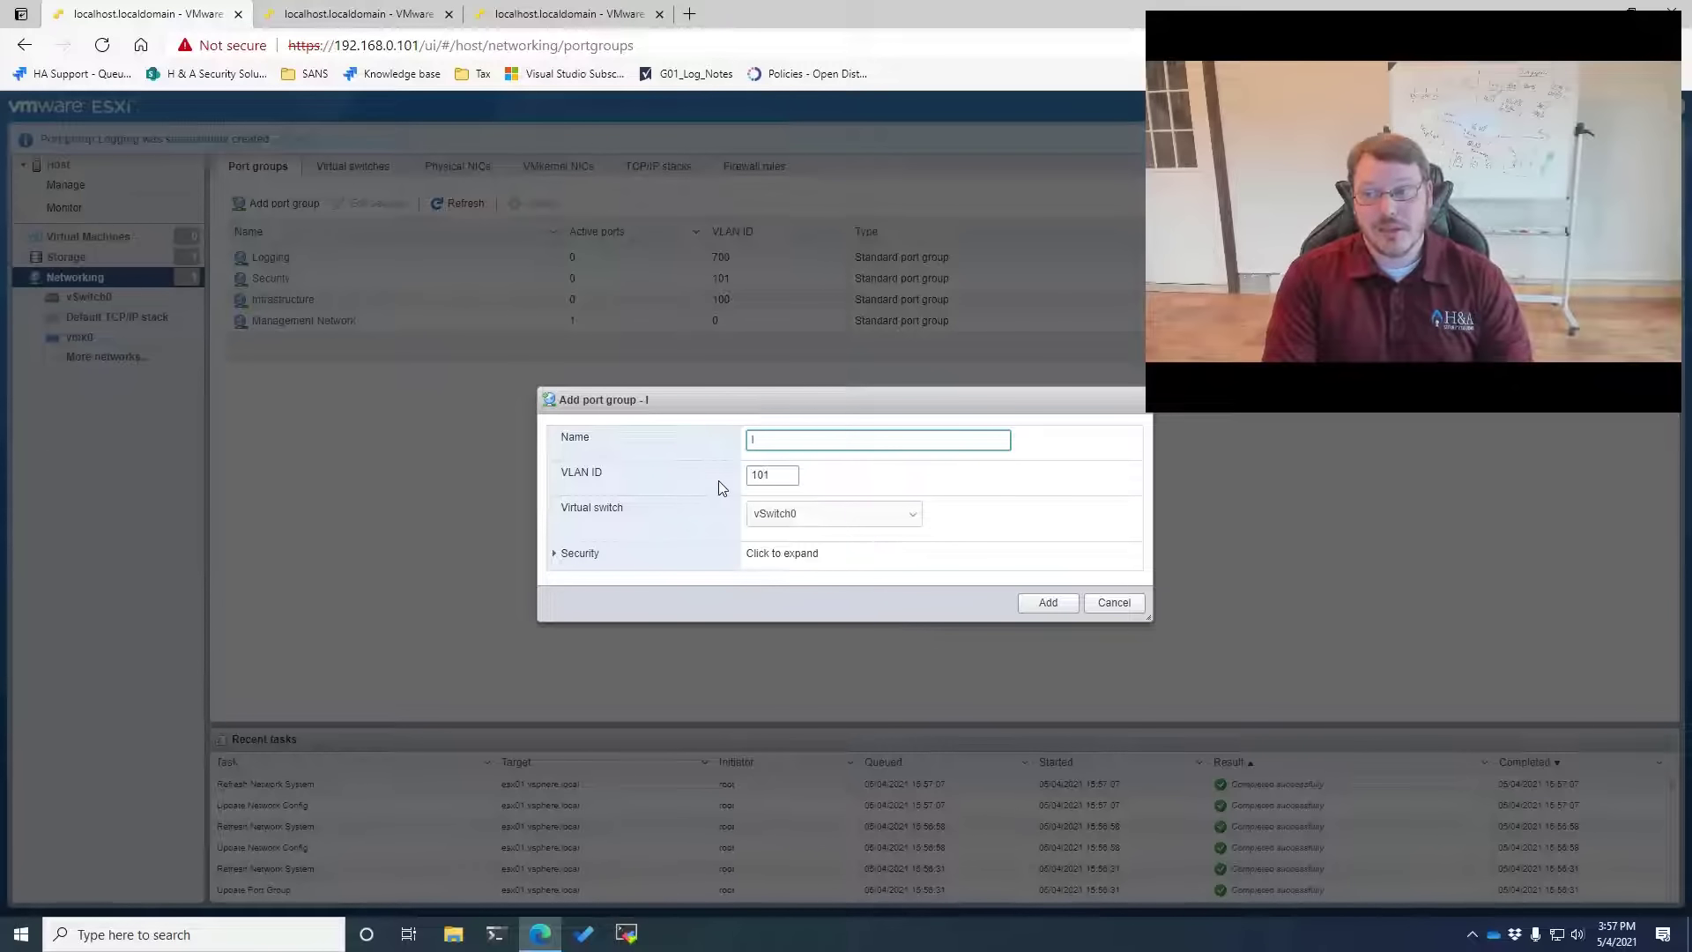
pyautogui.write('DS')
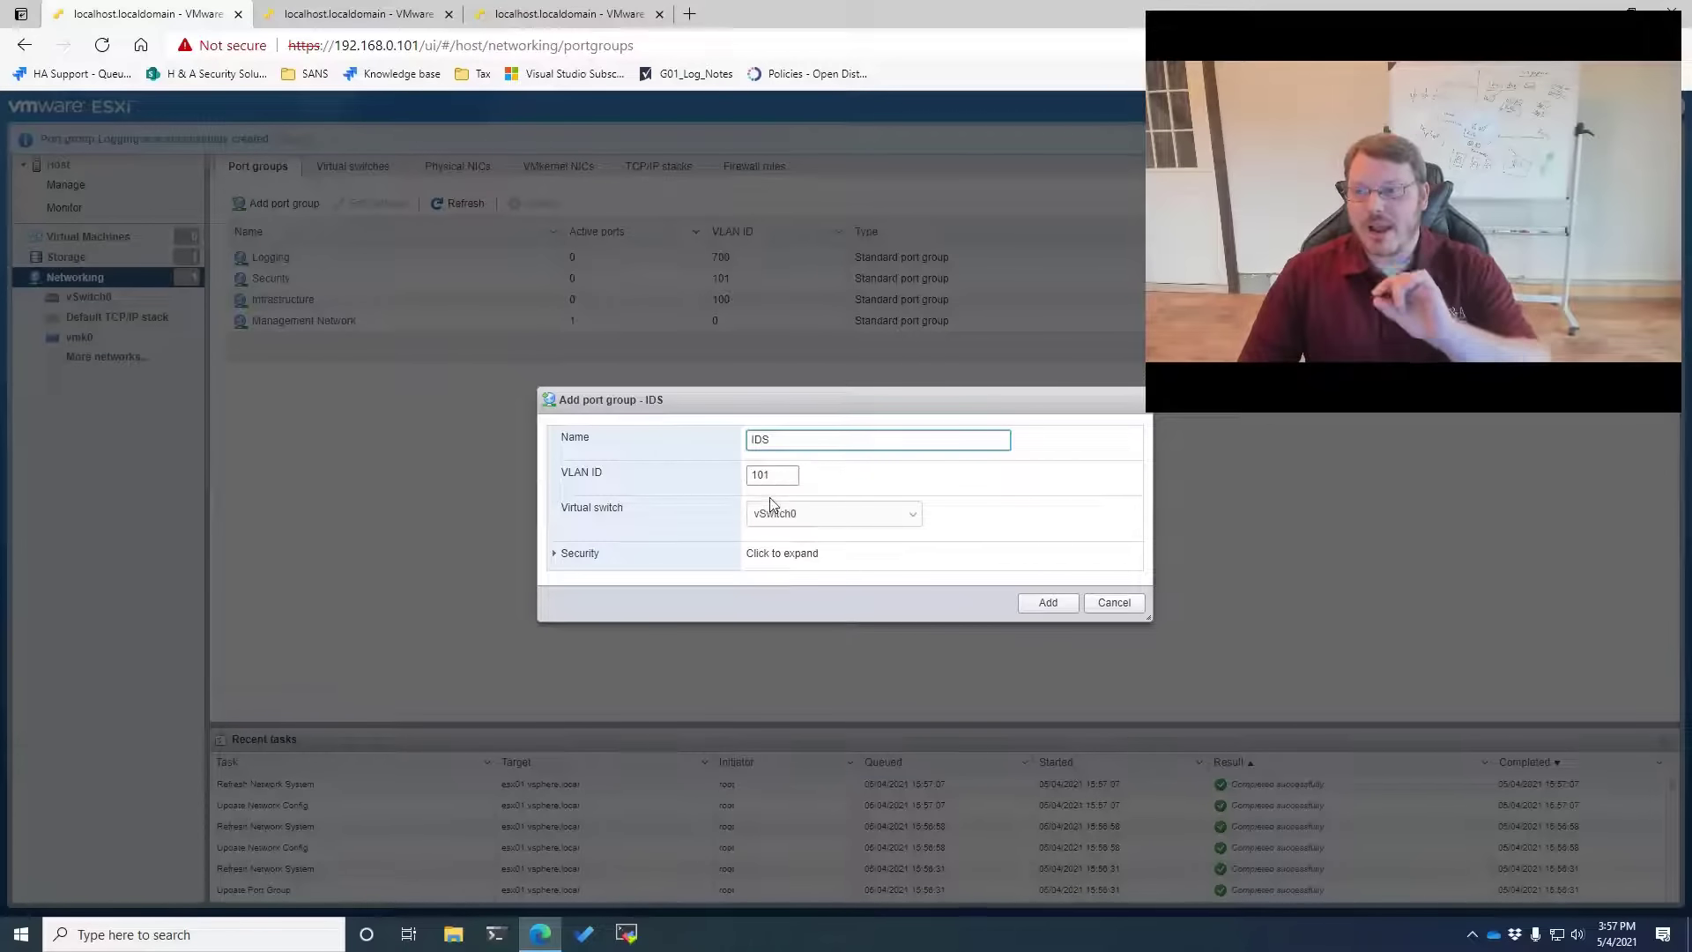
pyautogui.press('Tab')
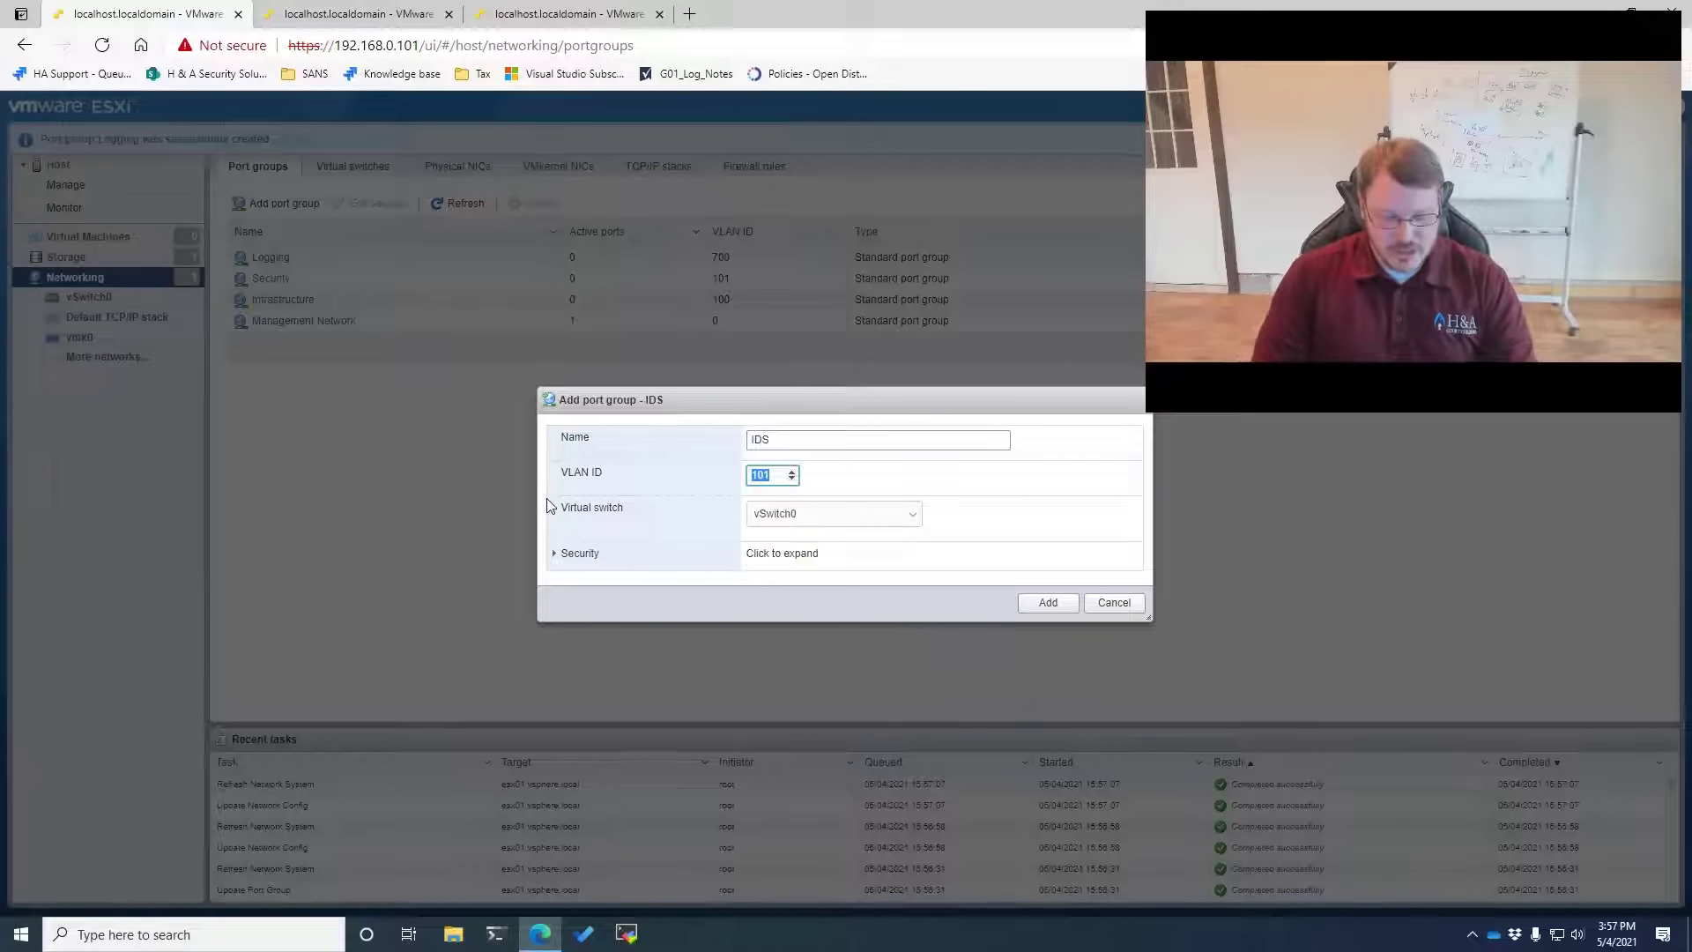
pyautogui.write('4095')
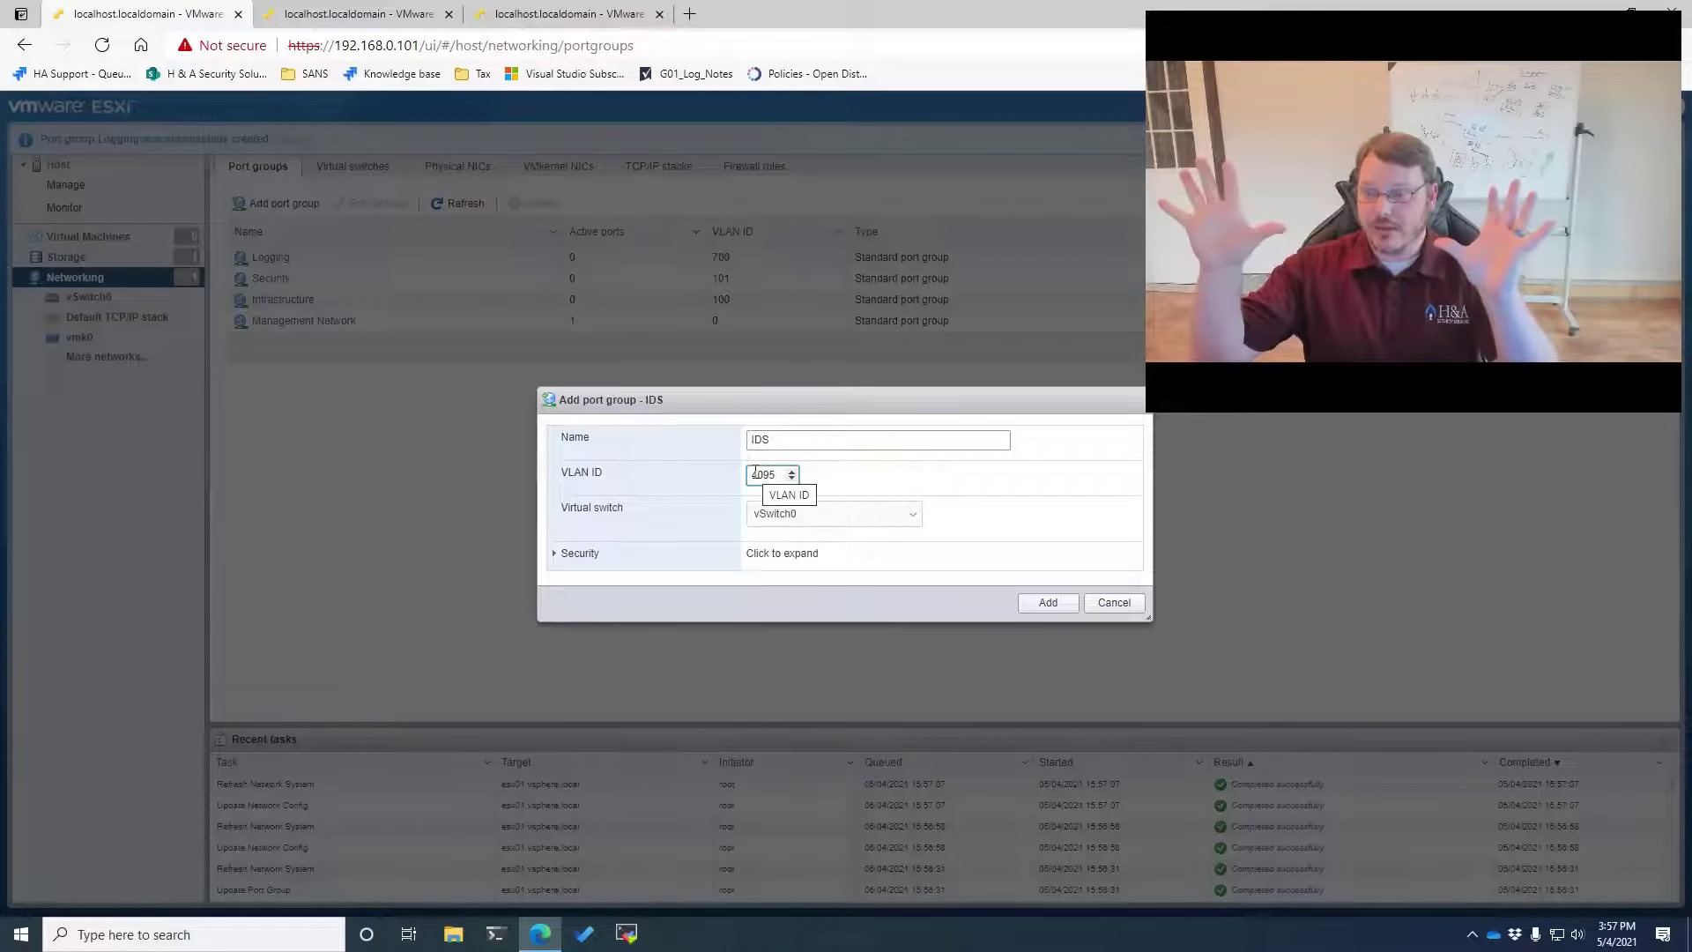
pyautogui.click(558, 554)
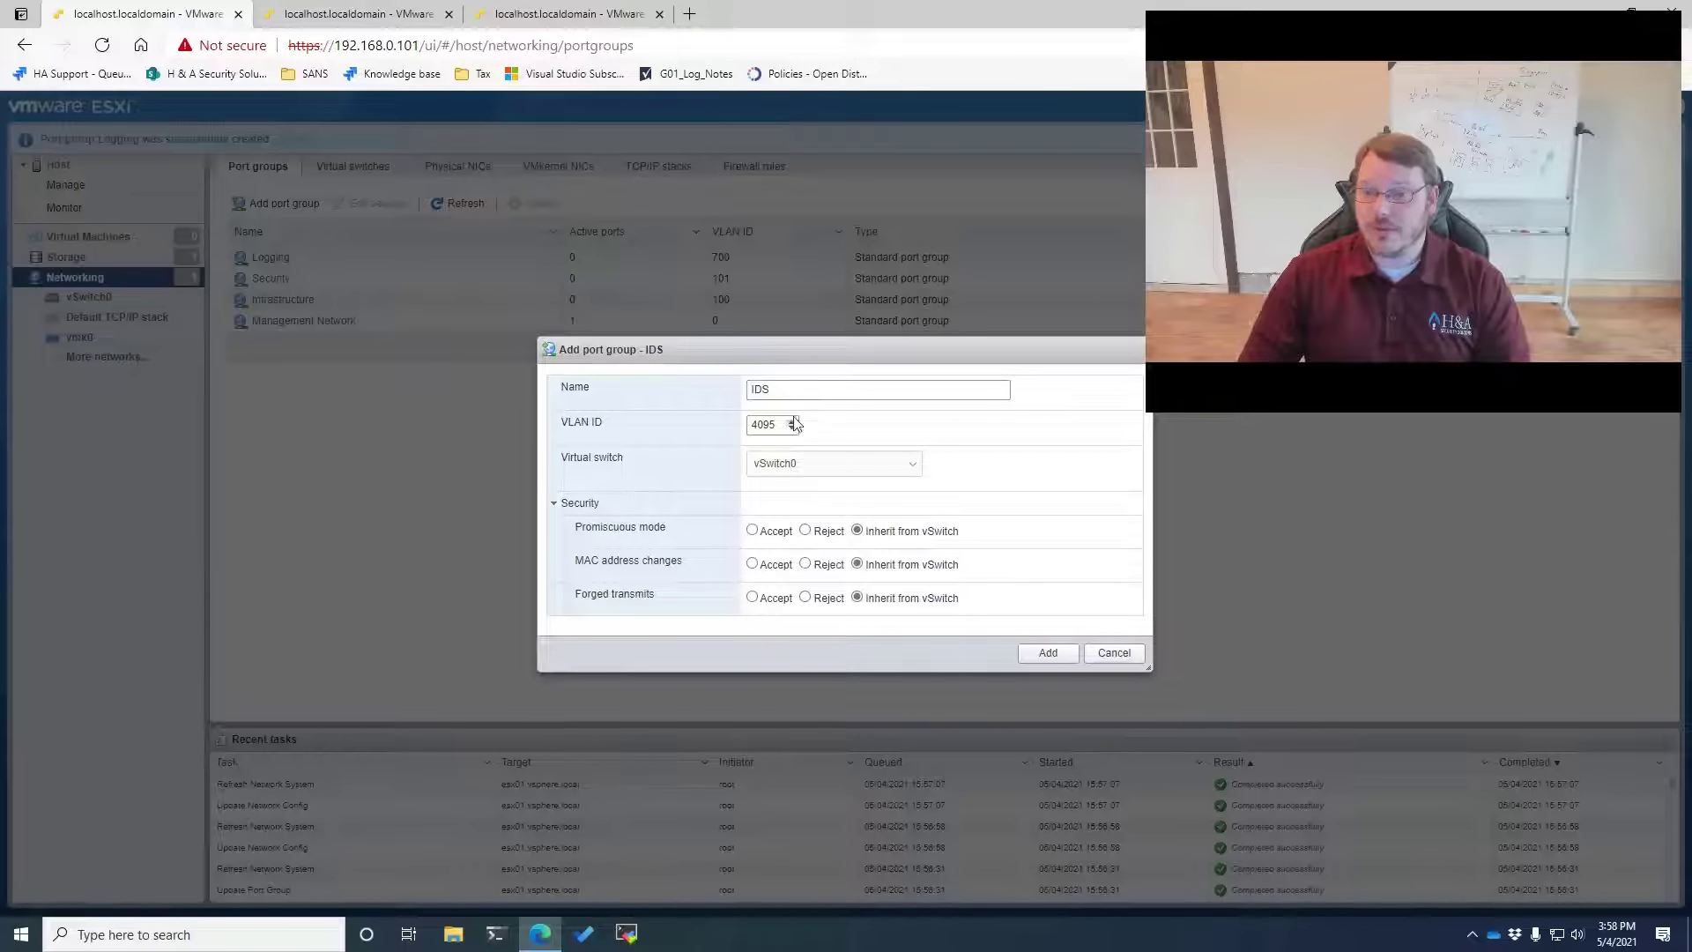
pyautogui.moveTo(774, 389); pyautogui.dragTo(739, 391)
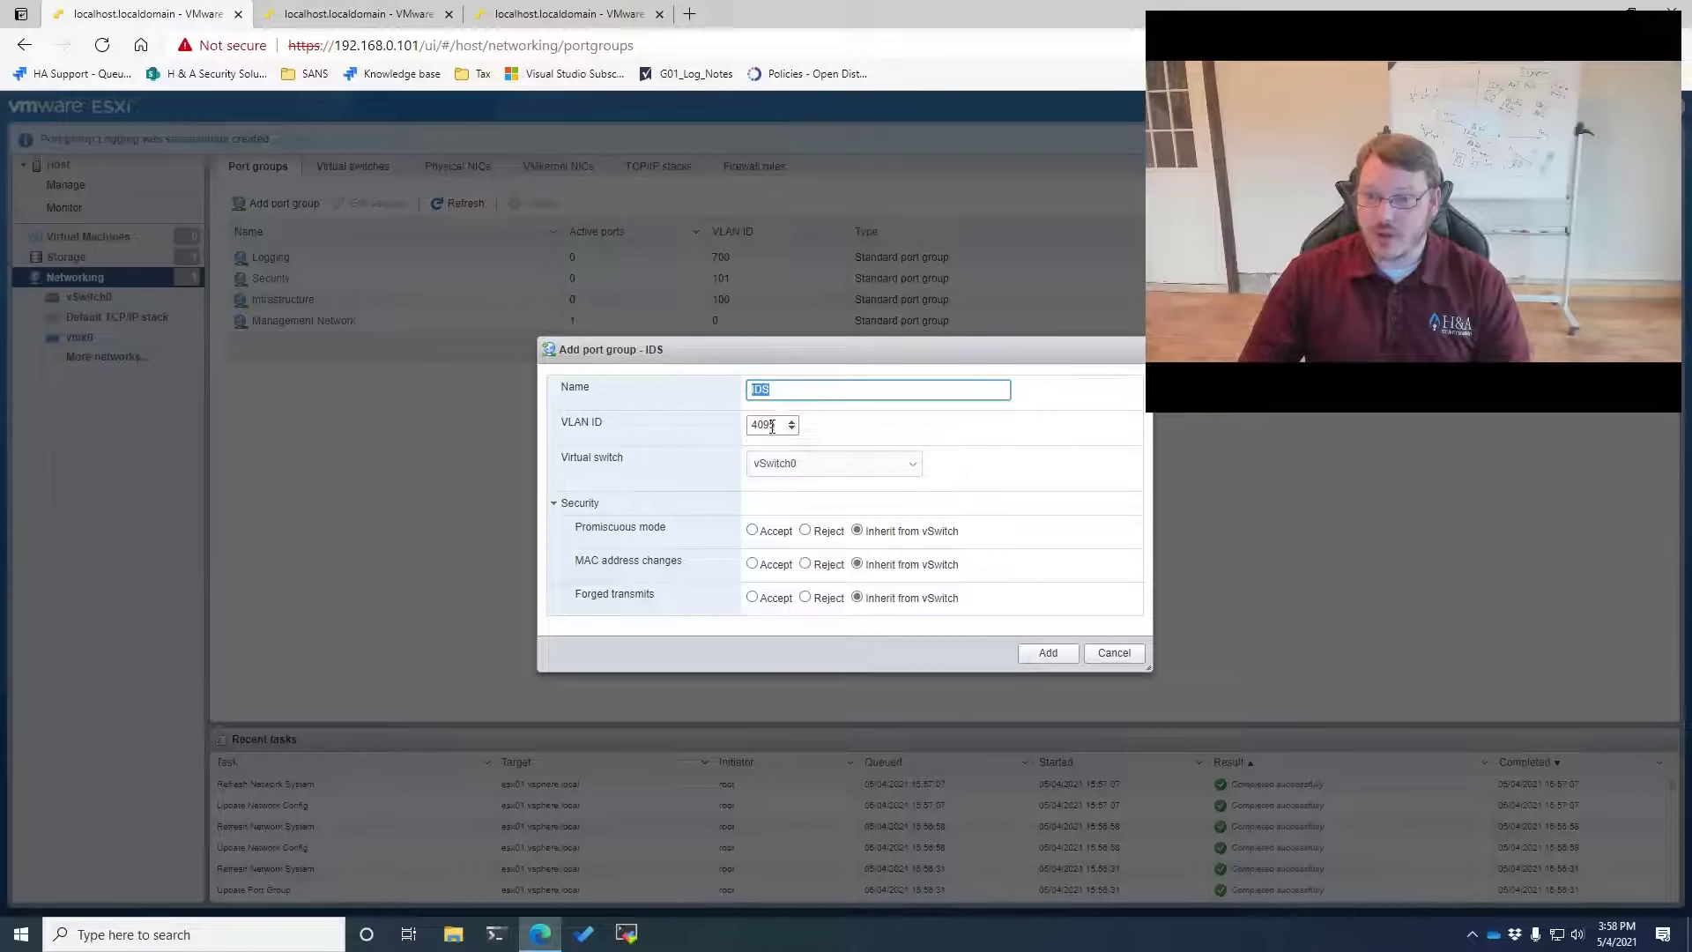
pyautogui.doubleClick(772, 426)
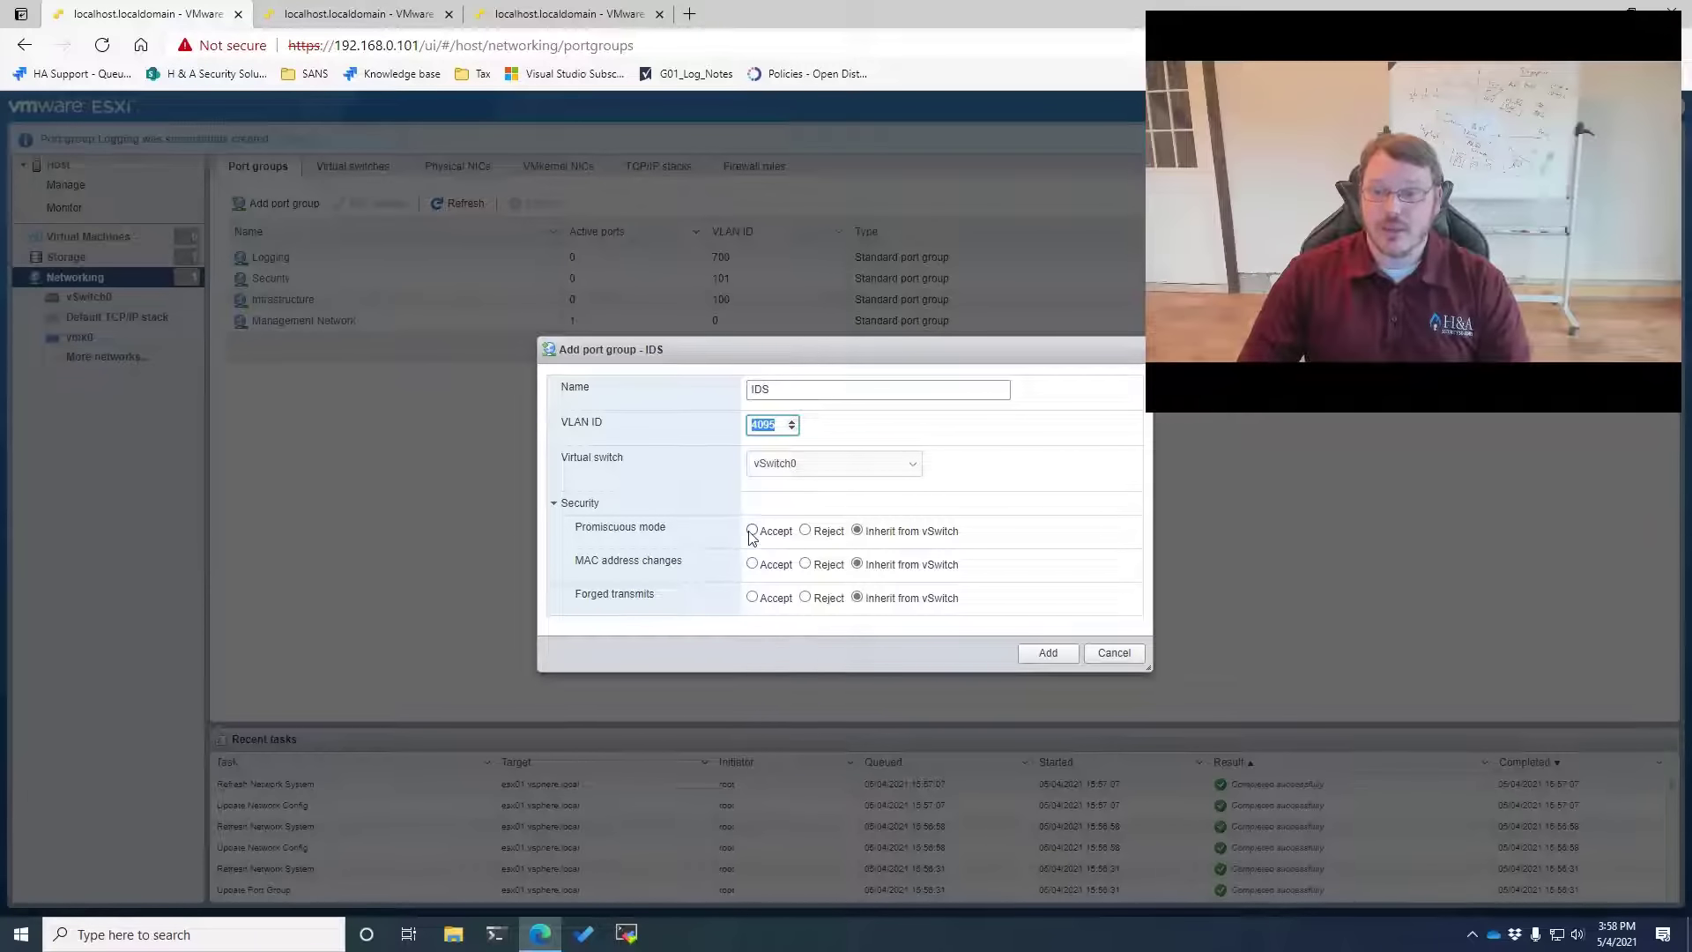
pyautogui.click(752, 531)
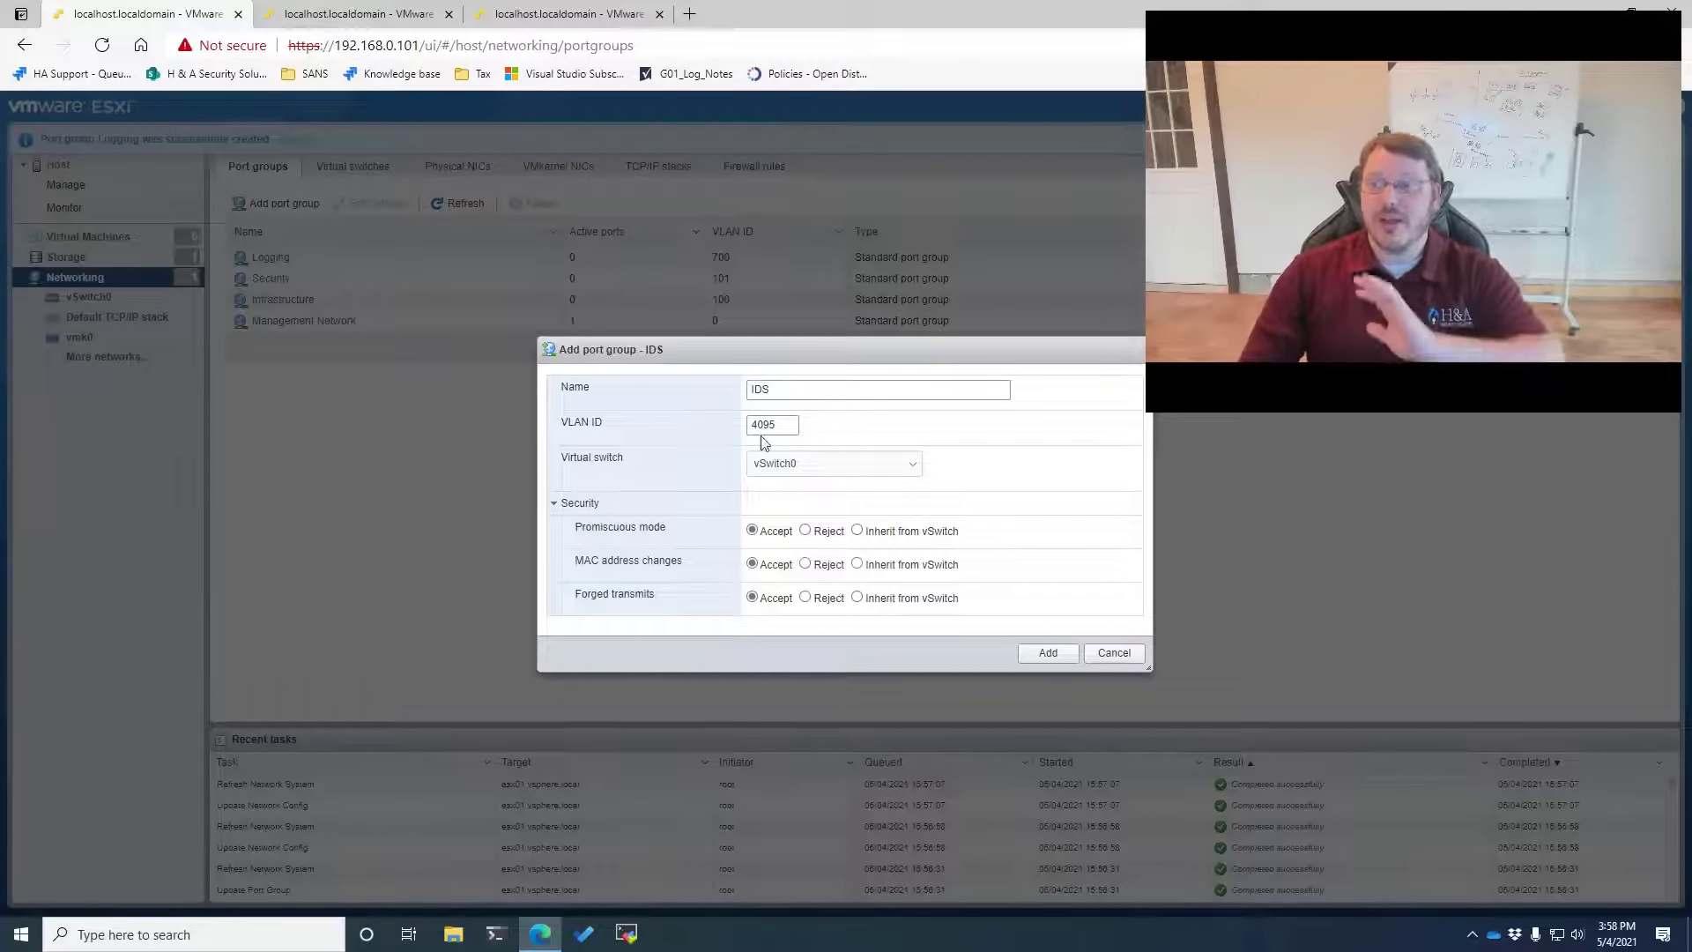
pyautogui.click(1057, 659)
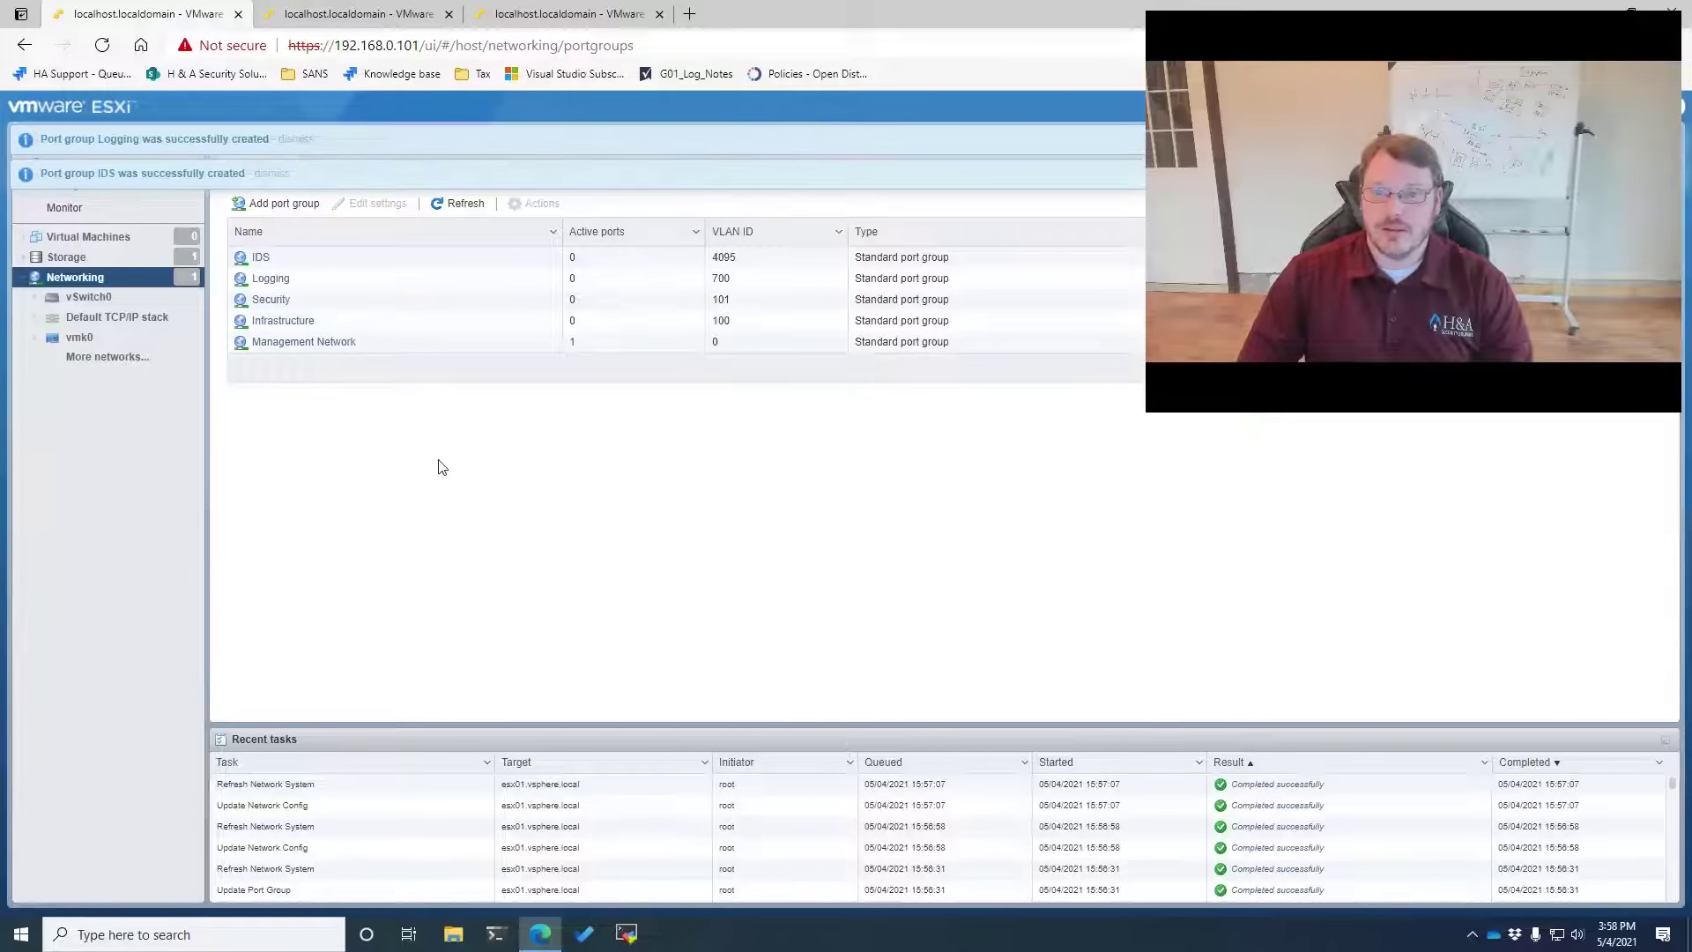
pyautogui.click(88, 297)
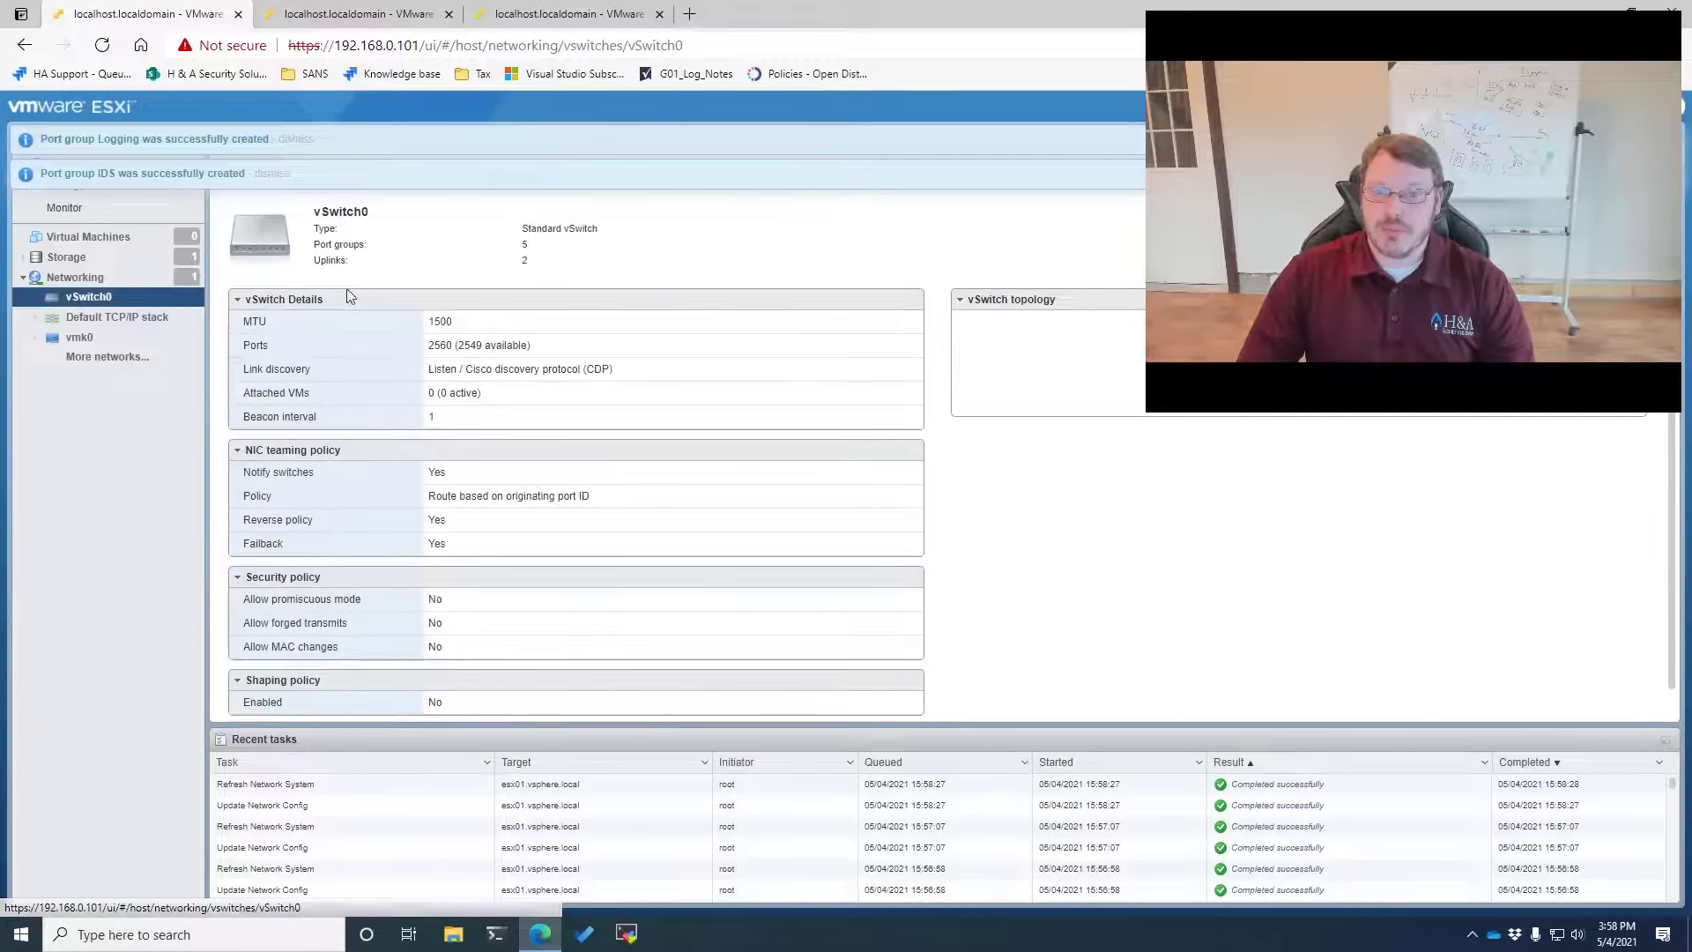
pyautogui.click(276, 172)
pyautogui.click(295, 138)
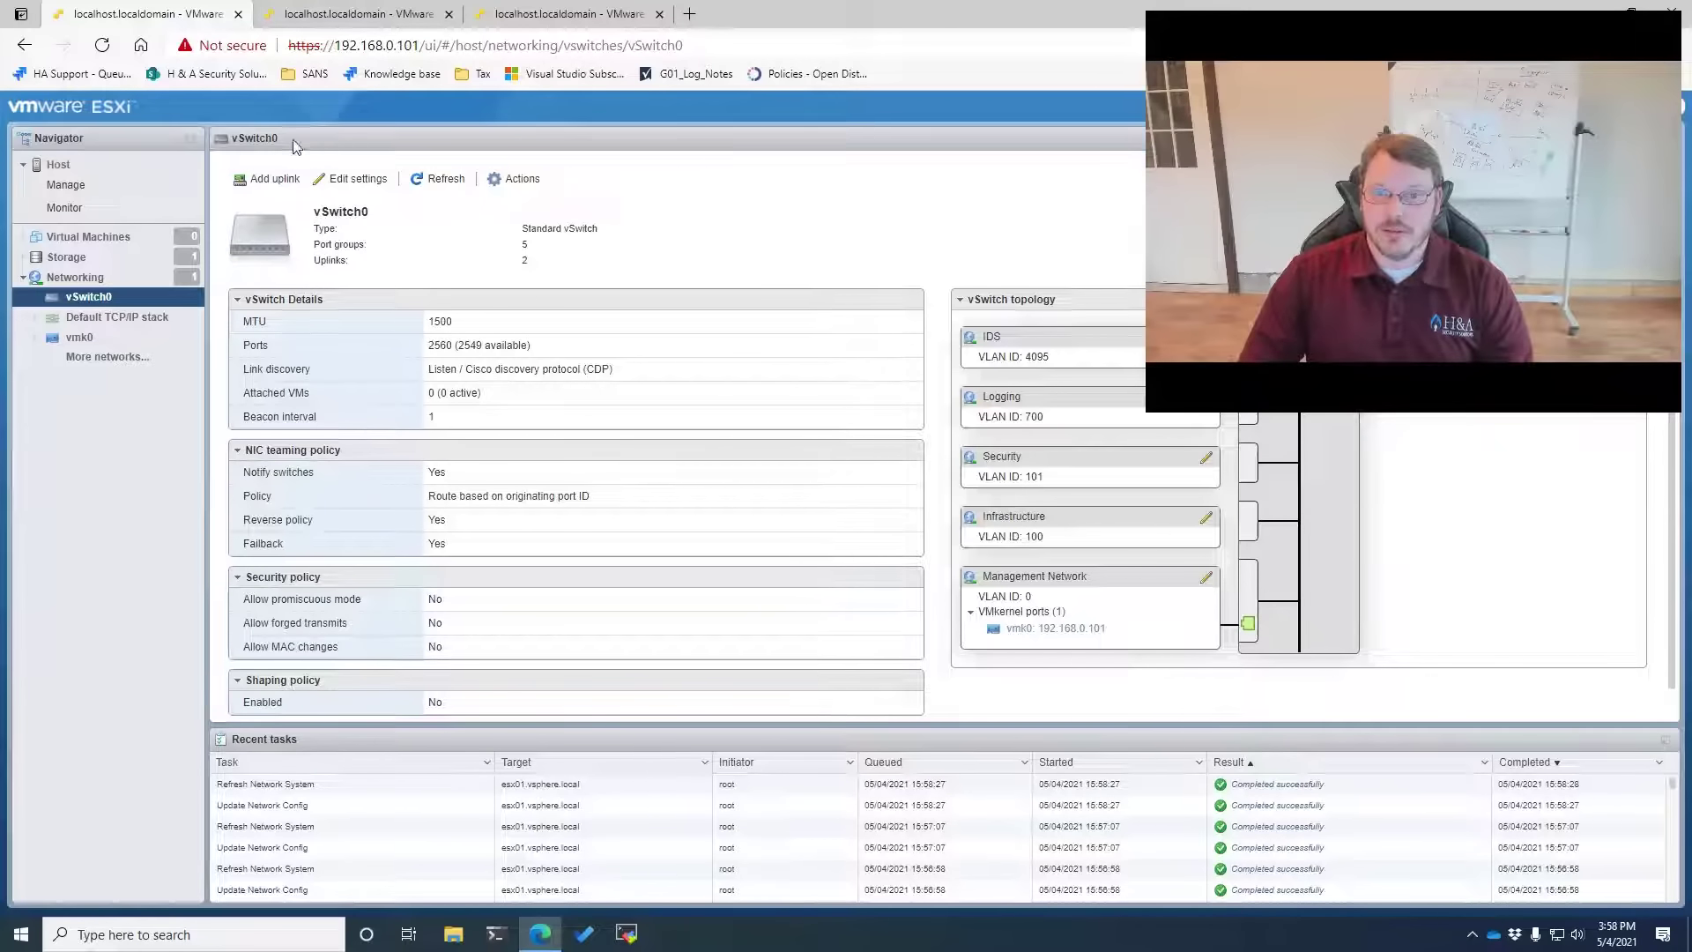
pyautogui.click(357, 178)
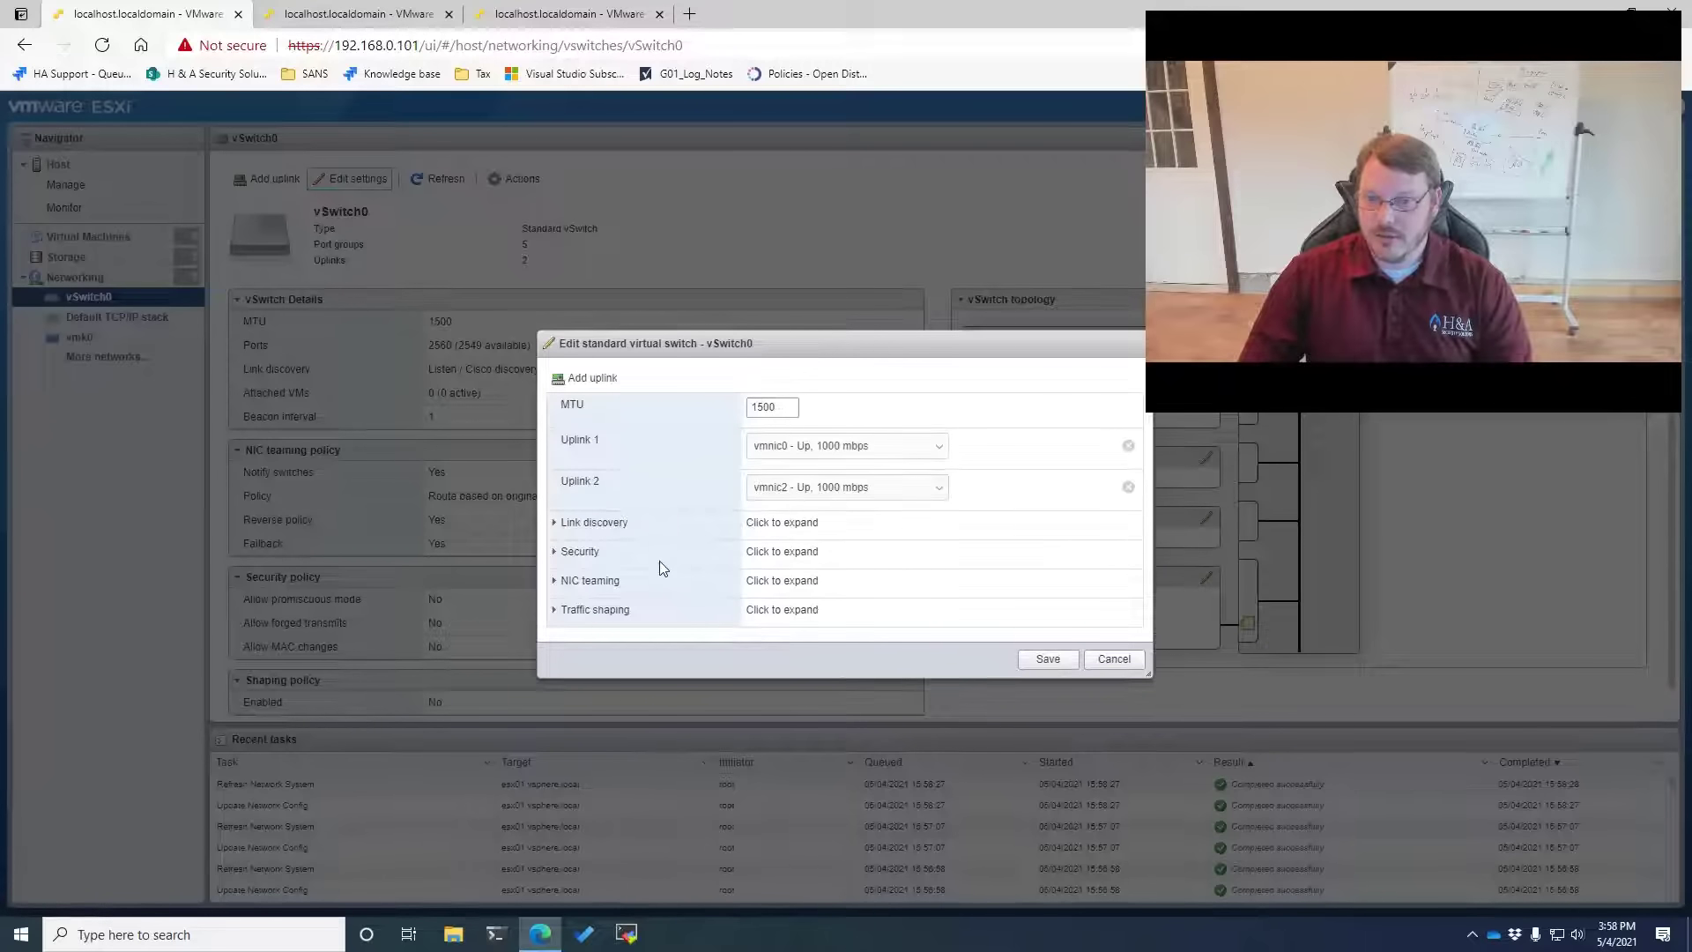
pyautogui.click(568, 552)
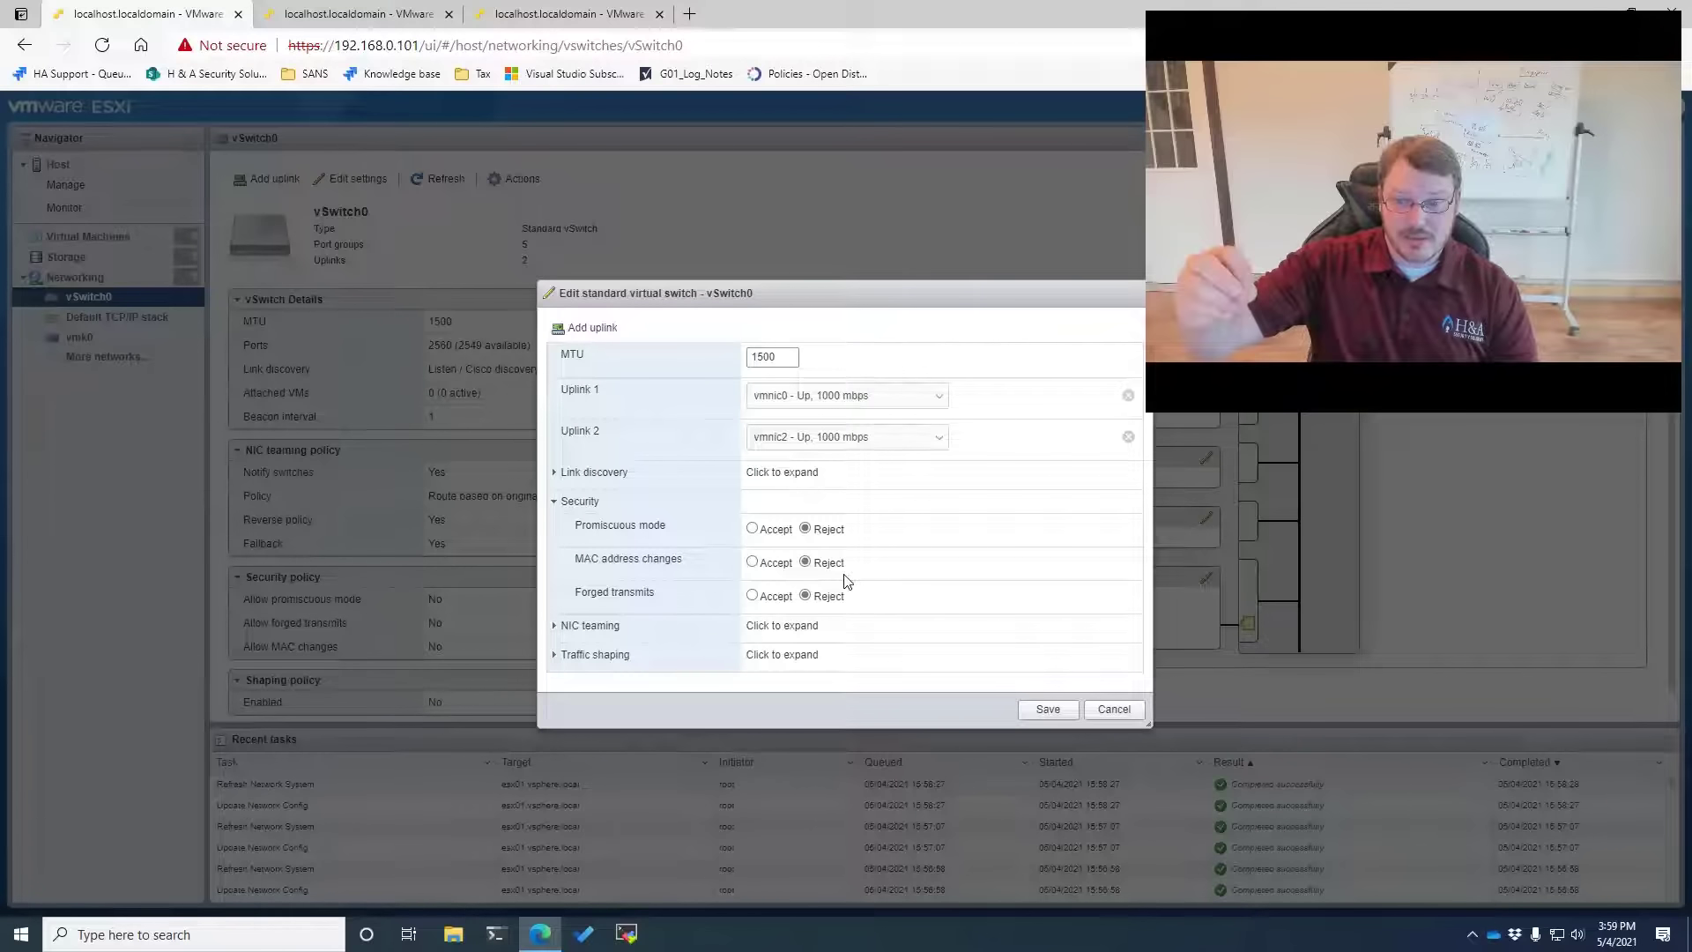
pyautogui.click(1117, 712)
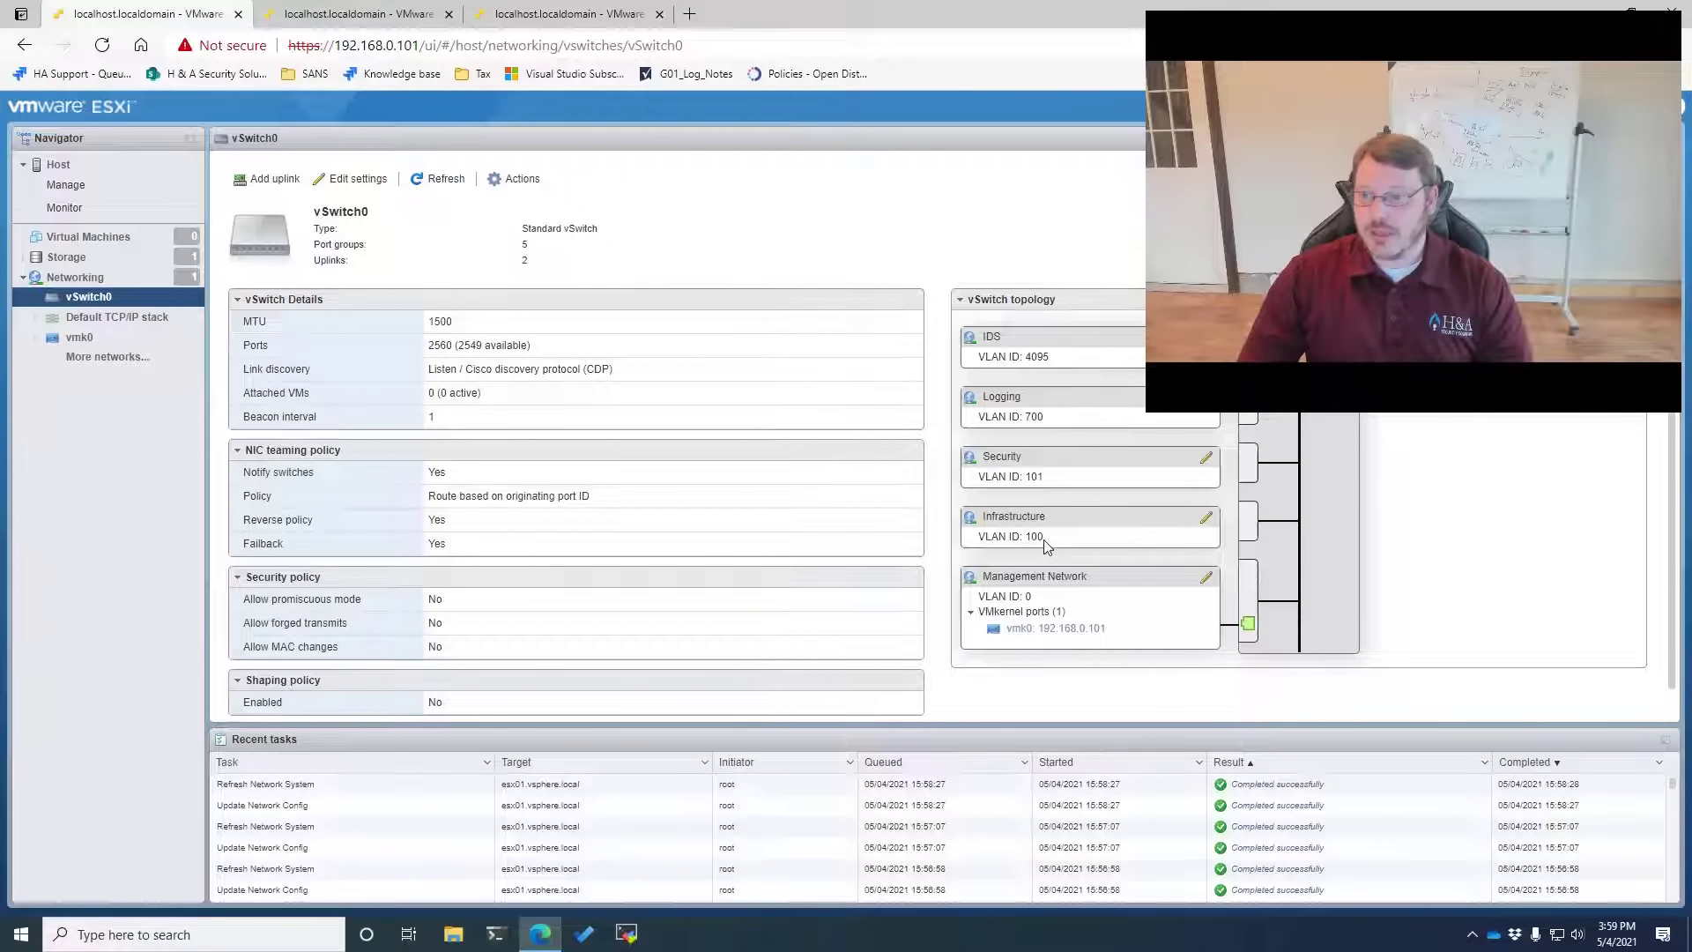
# On host 192.168.0.102, open the edit settings of VMkernel NIC vmk0
pyautogui.hotkey('ctrl', 'Tab')
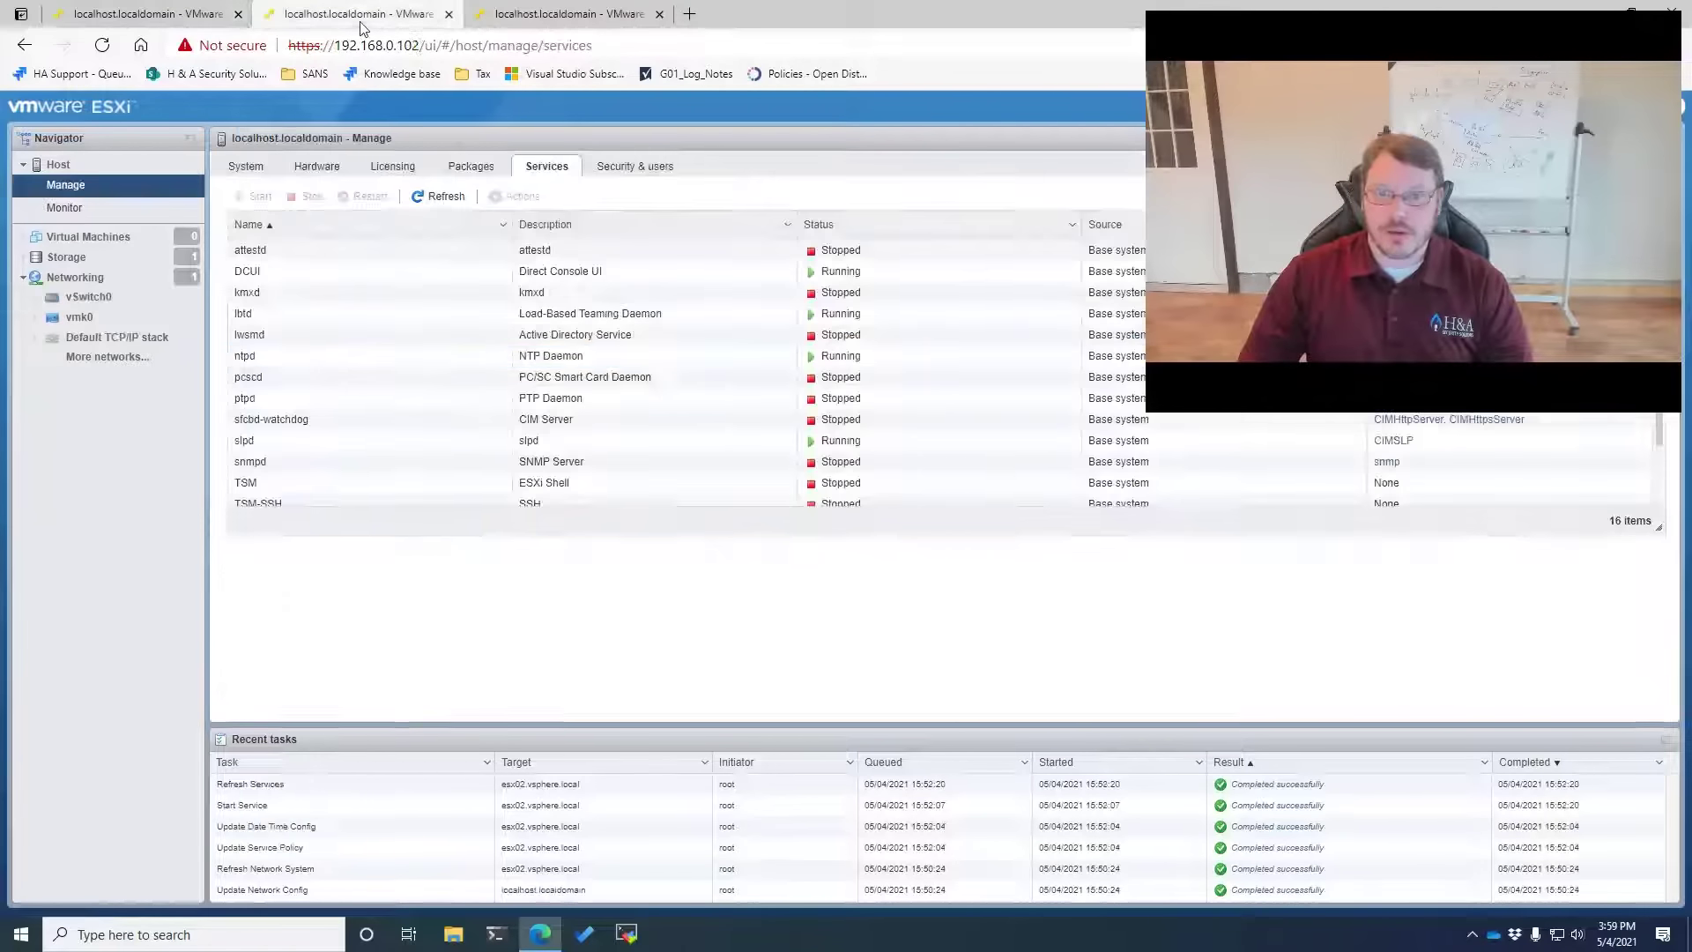
pyautogui.click(72, 321)
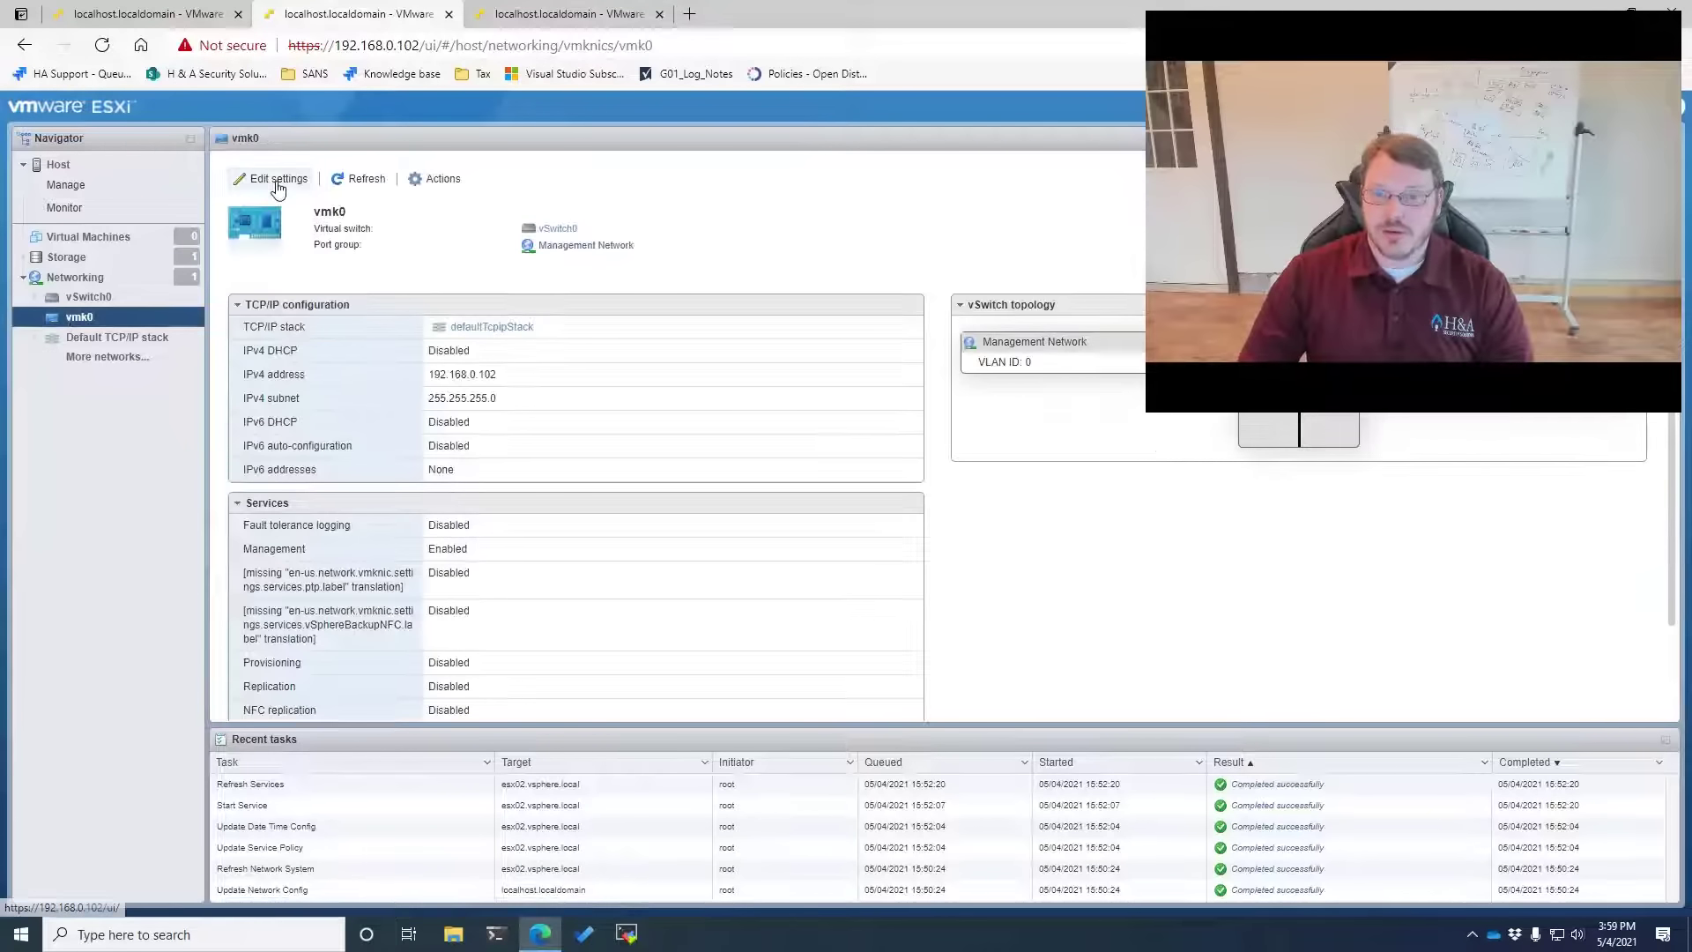
pyautogui.click(293, 184)
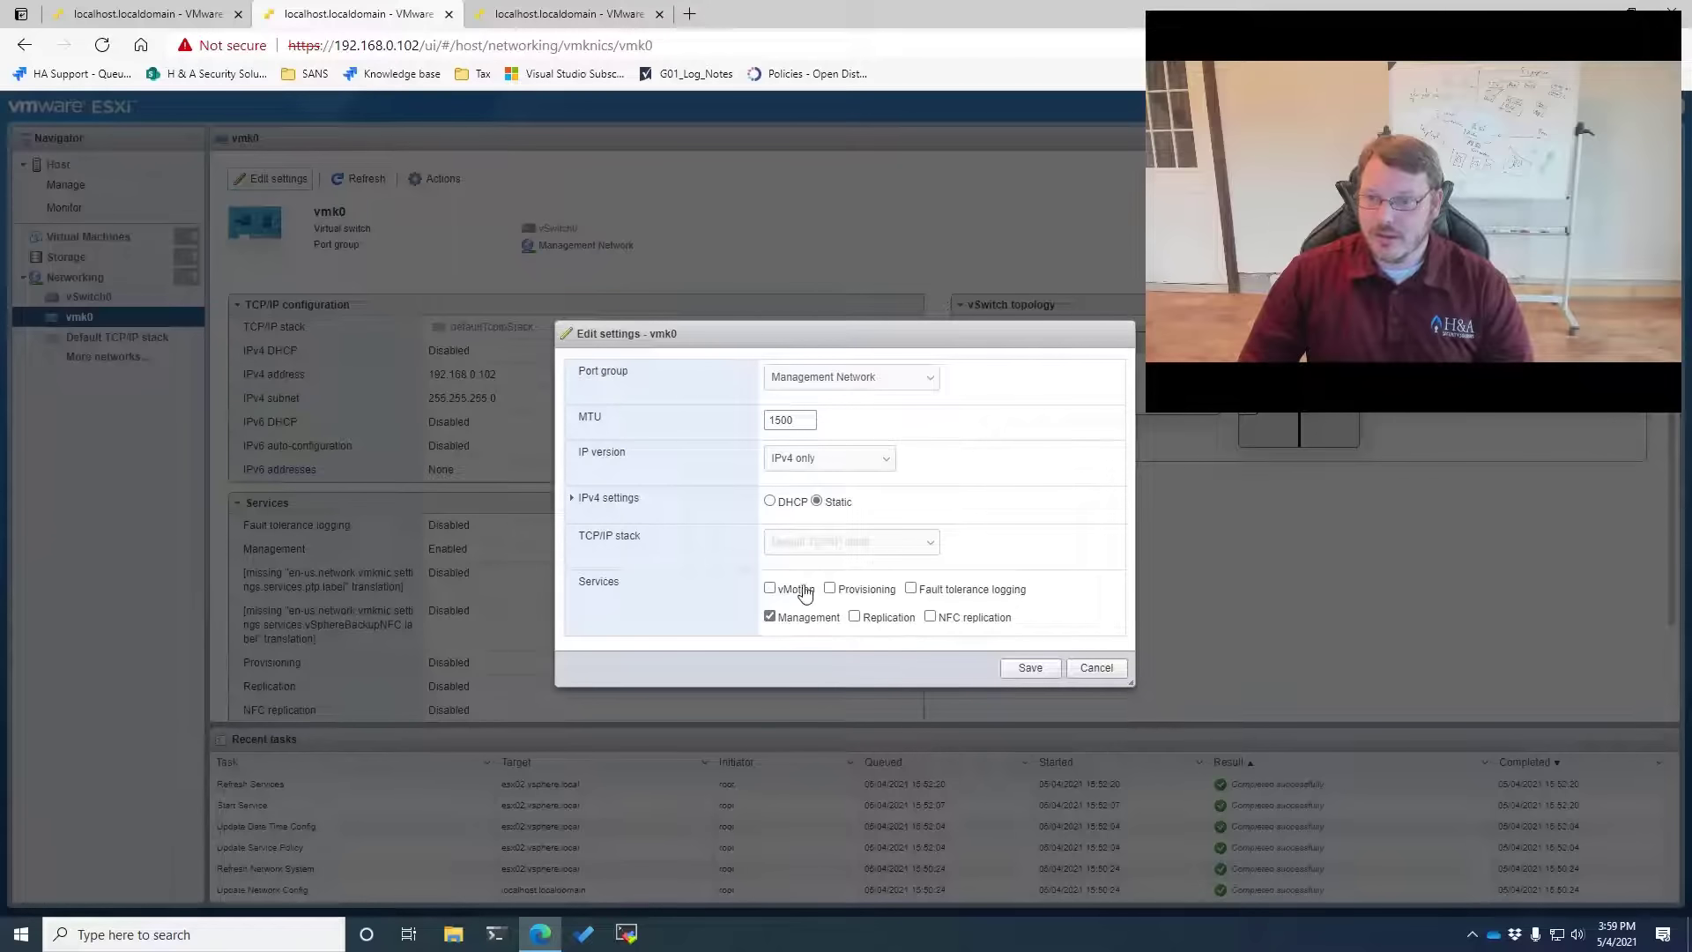
# Enable vMotion, provisioning, fault tolerance logging and NFC replication on vmk0, save, and list port groups
pyautogui.click(850, 596)
pyautogui.click(917, 589)
pyautogui.click(951, 621)
pyautogui.click(884, 618)
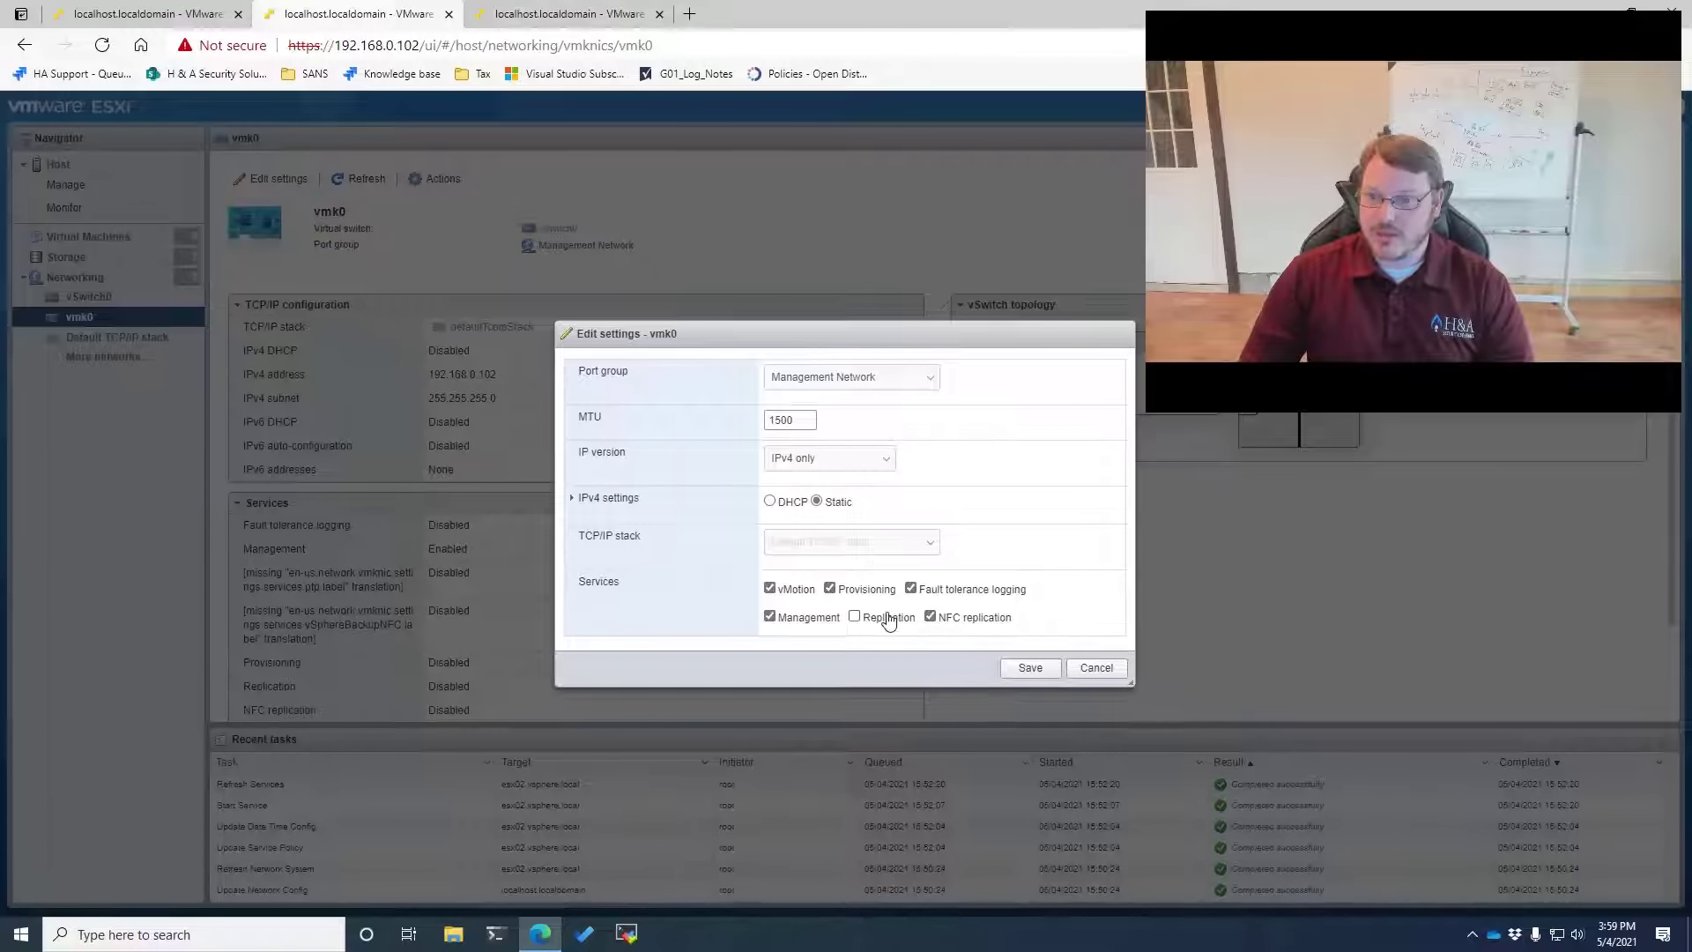
pyautogui.click(1030, 668)
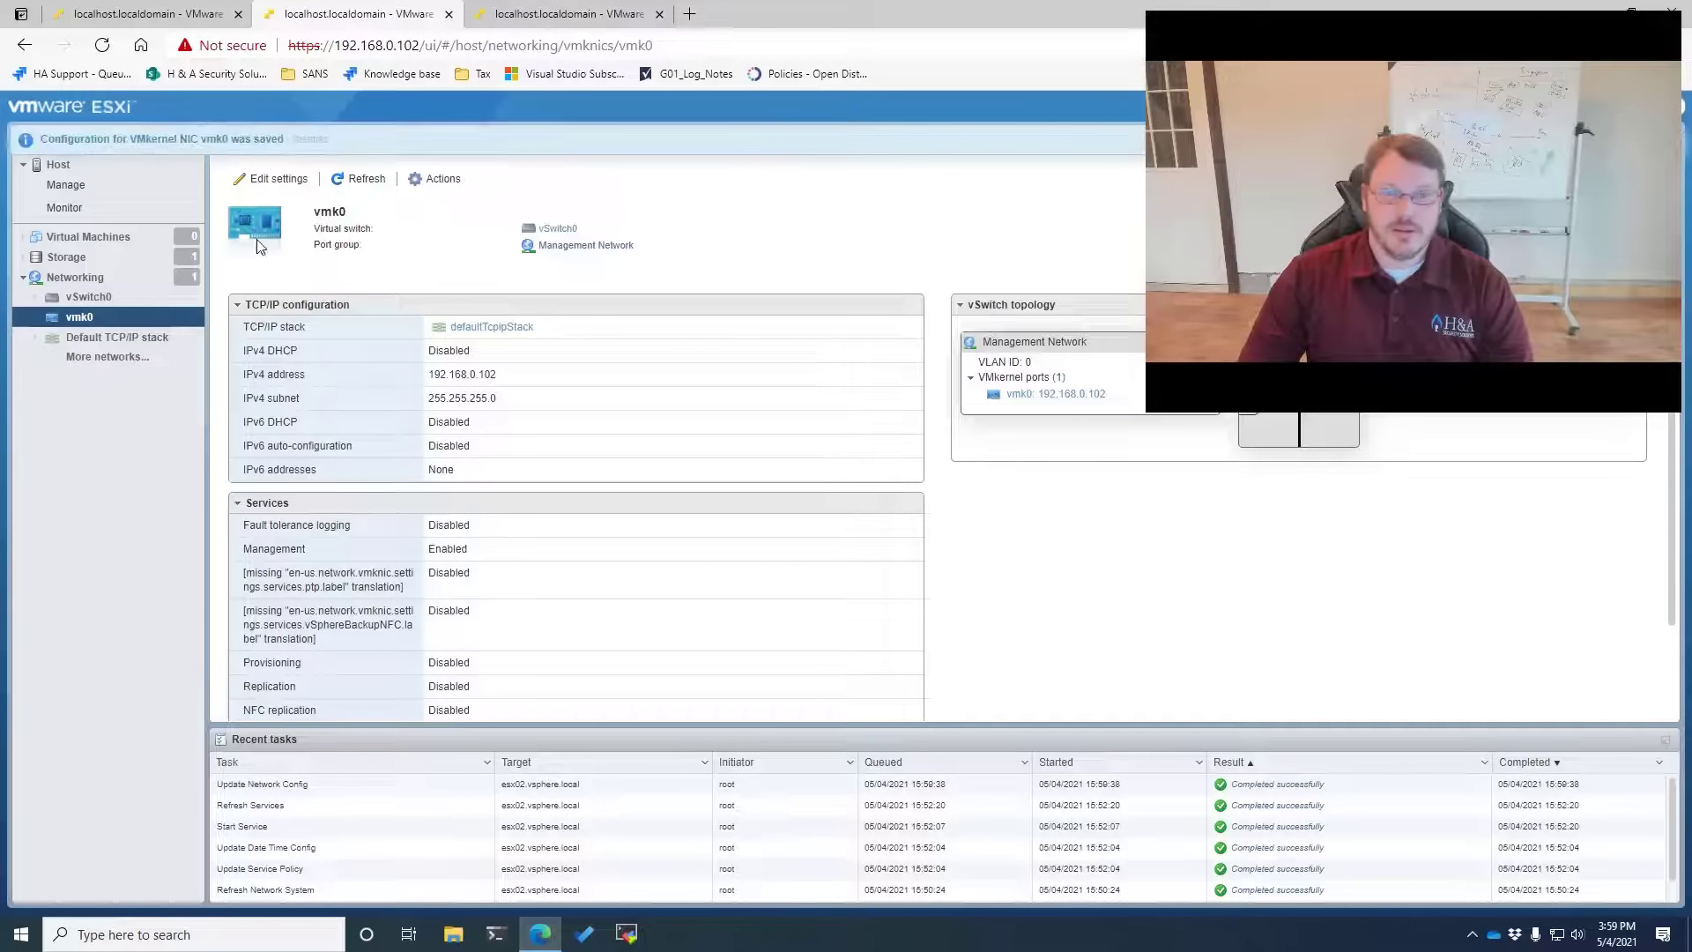
pyautogui.click(72, 299)
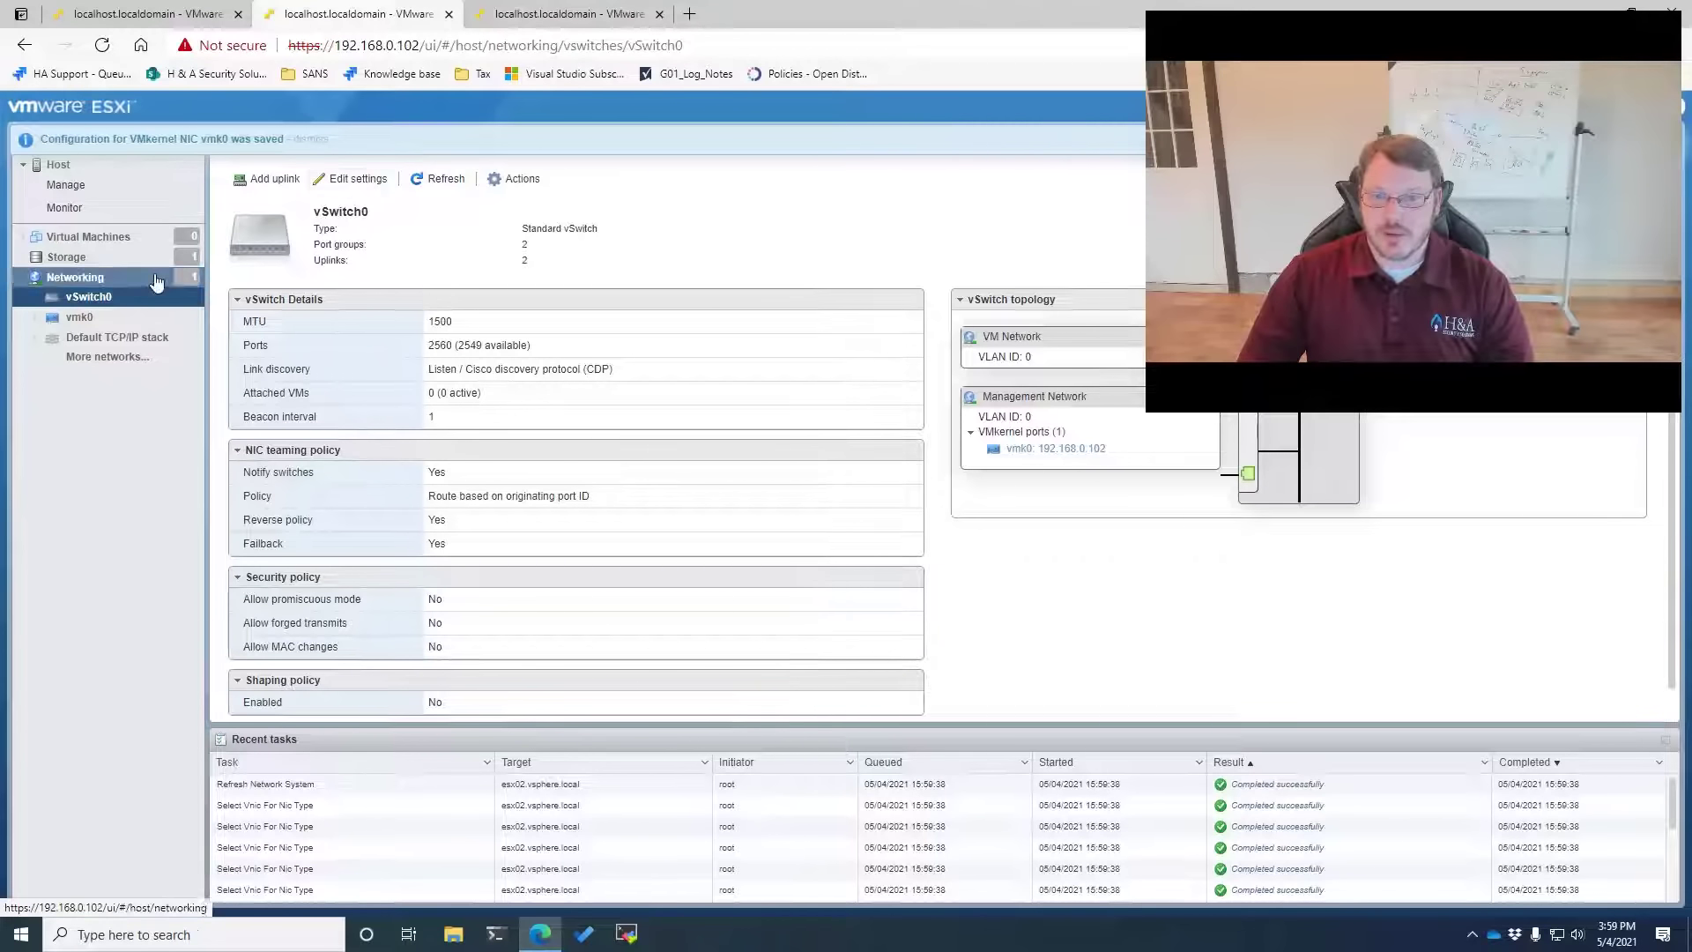
pyautogui.click(128, 281)
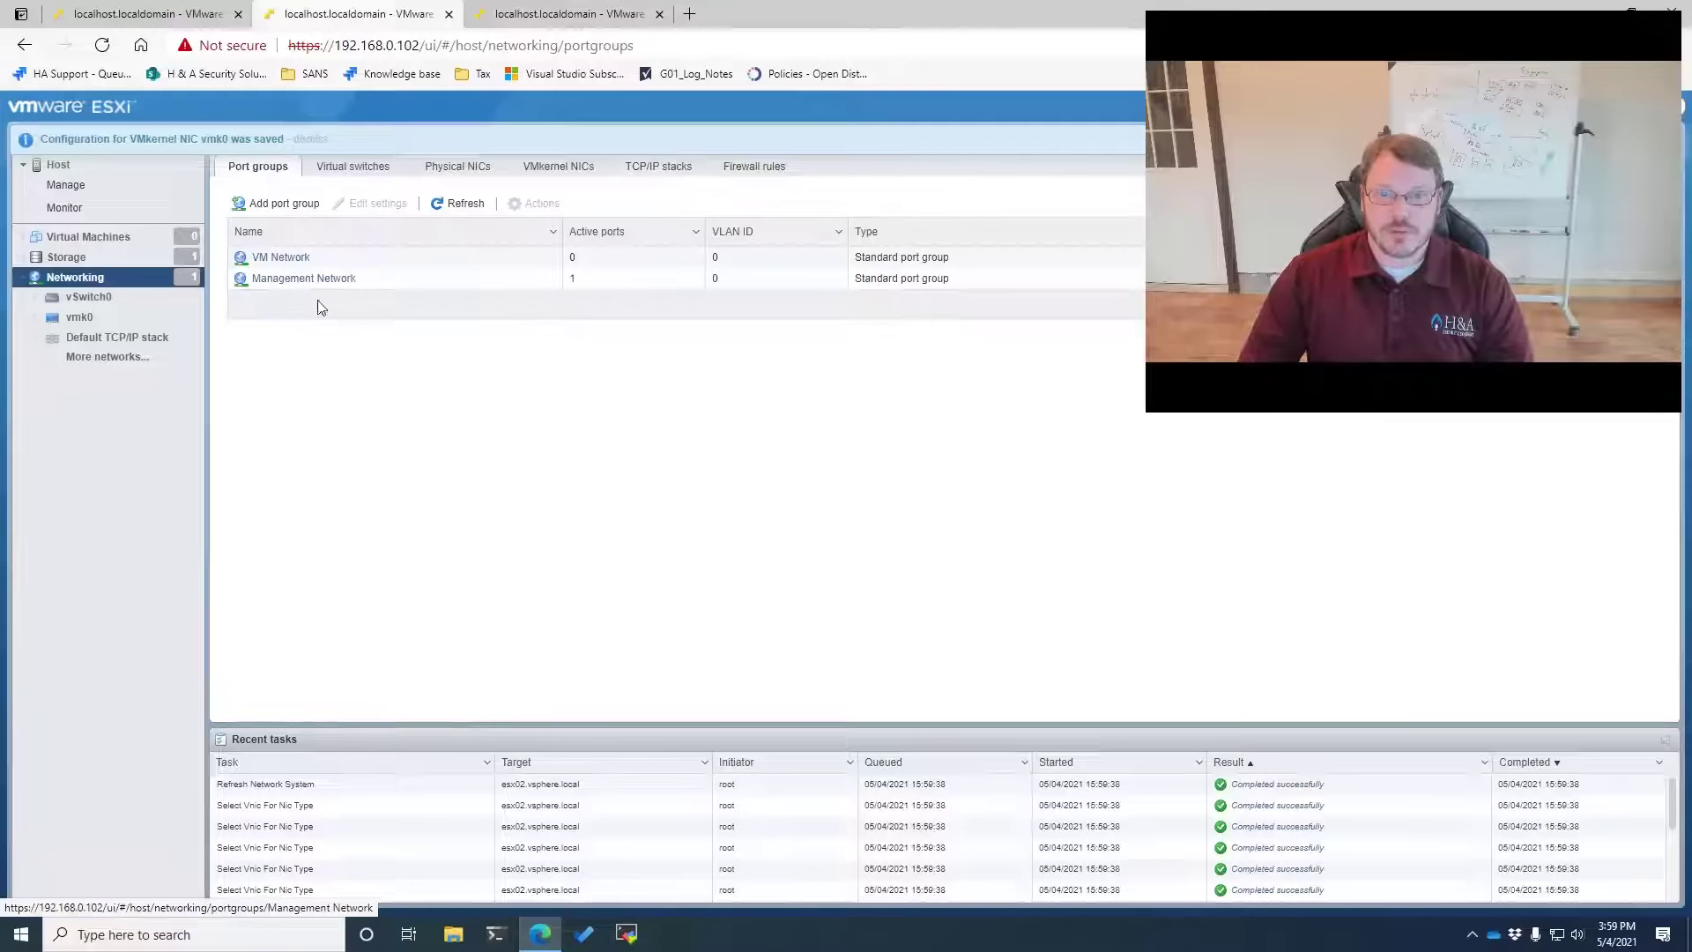
# Edit the VM Network port group on 192.168.0.102 to name Infrastructure, VLAN ID 100, and save
pyautogui.click(280, 257)
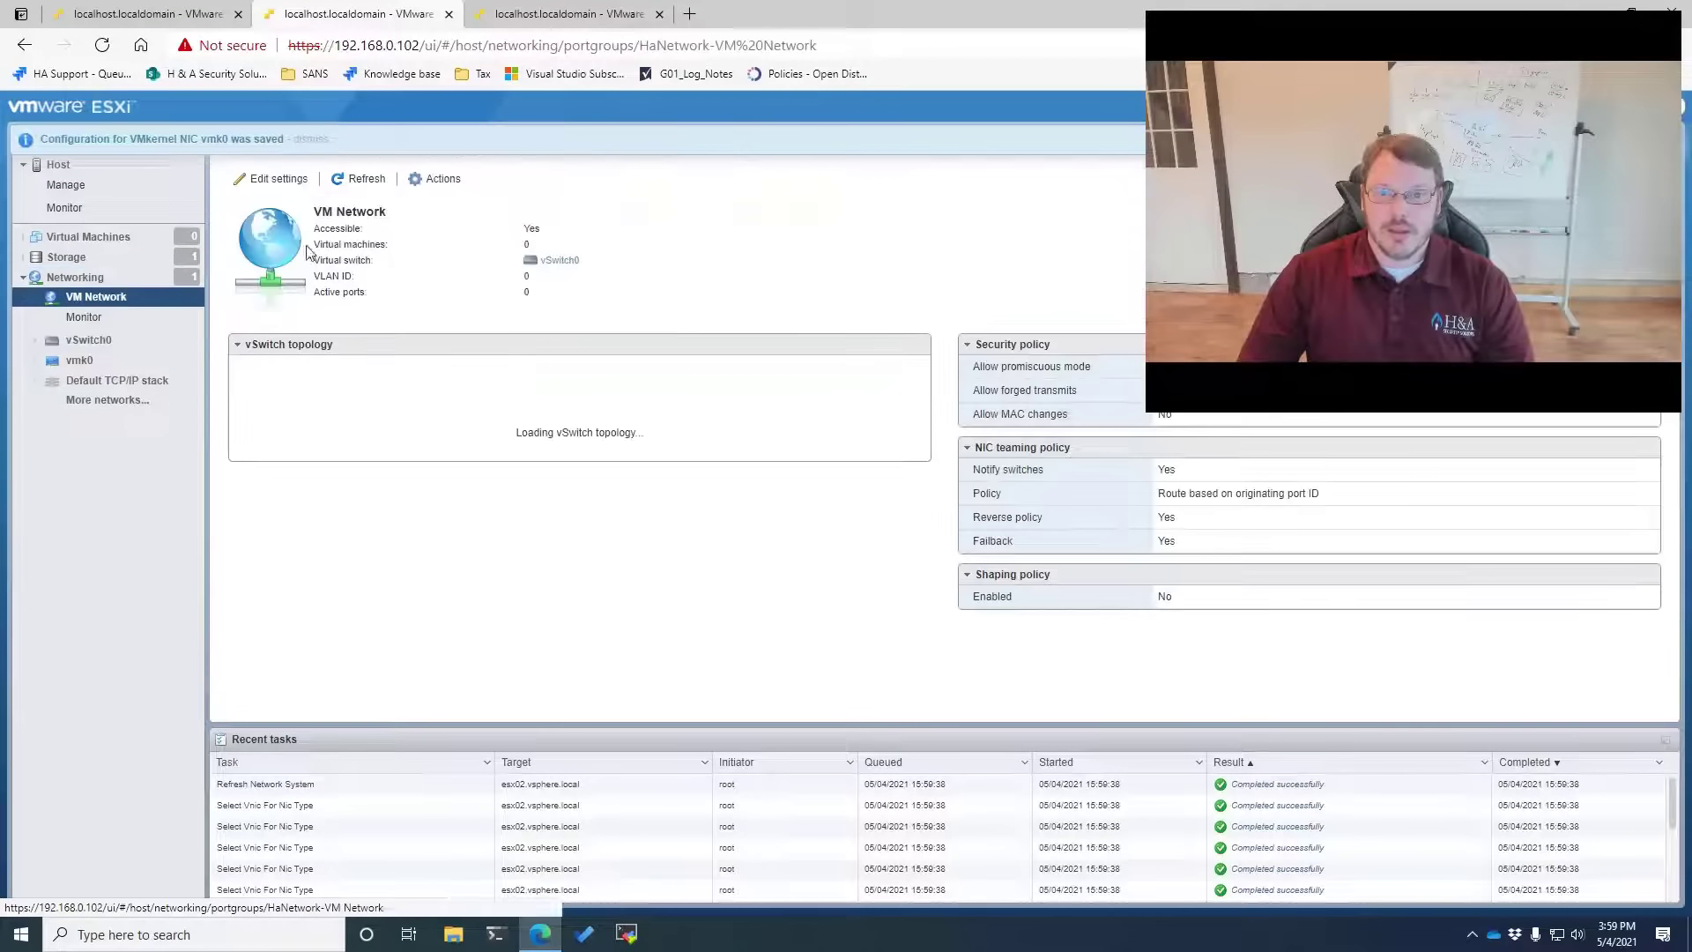
pyautogui.click(265, 178)
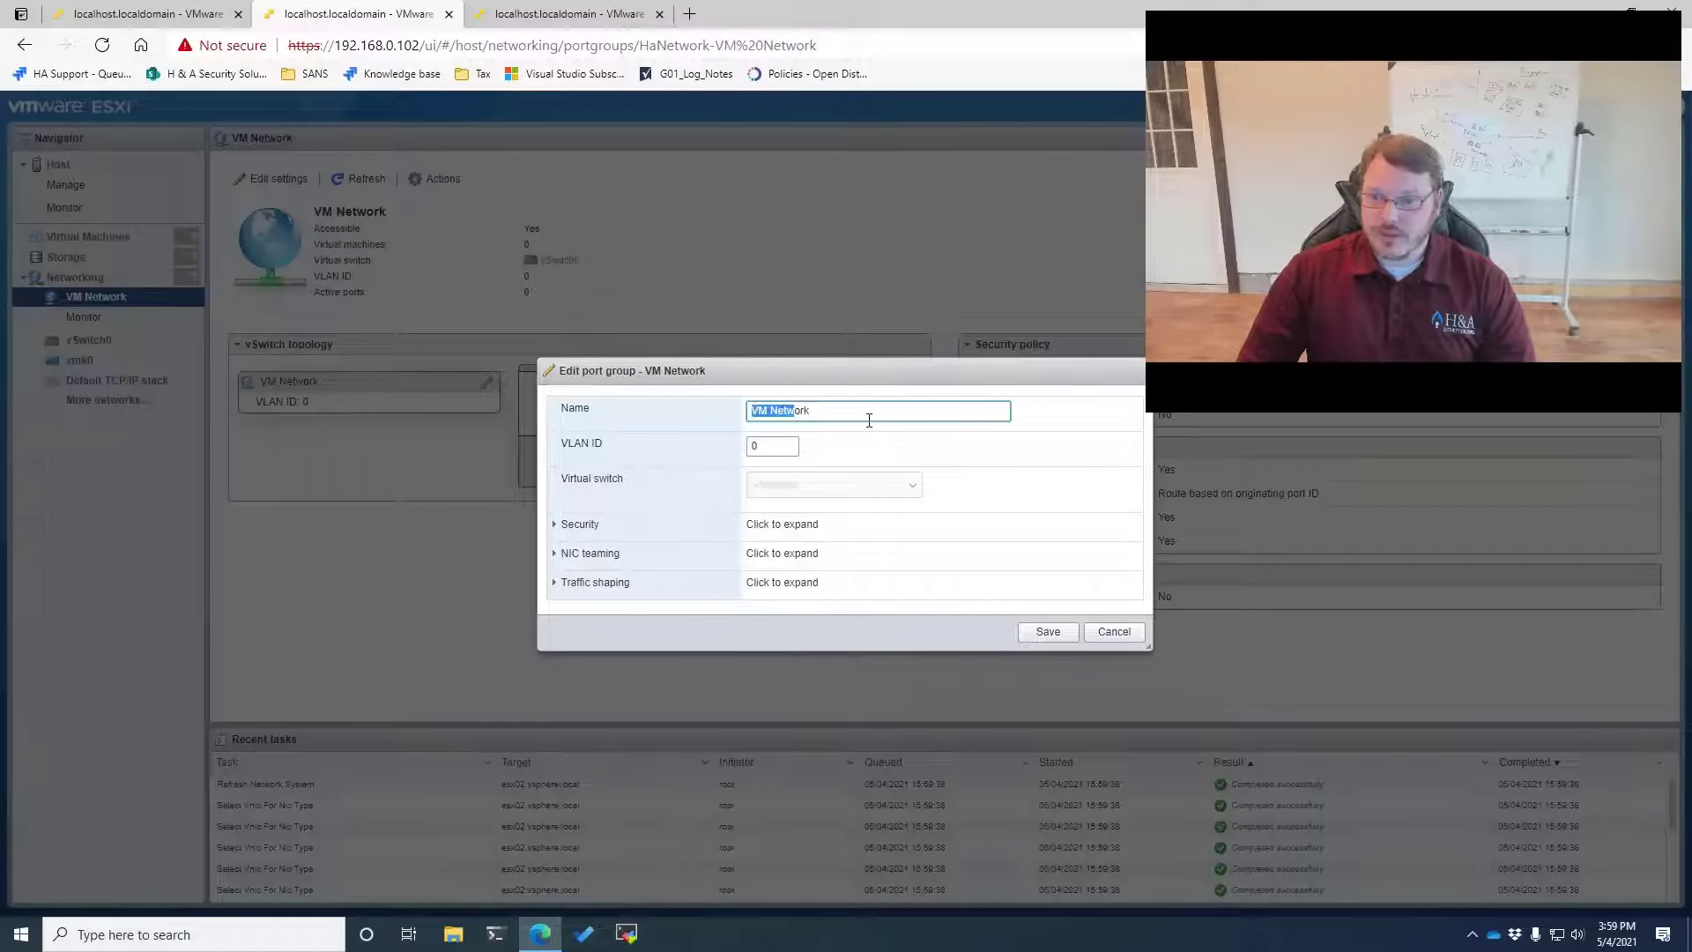
pyautogui.write('Infrast')
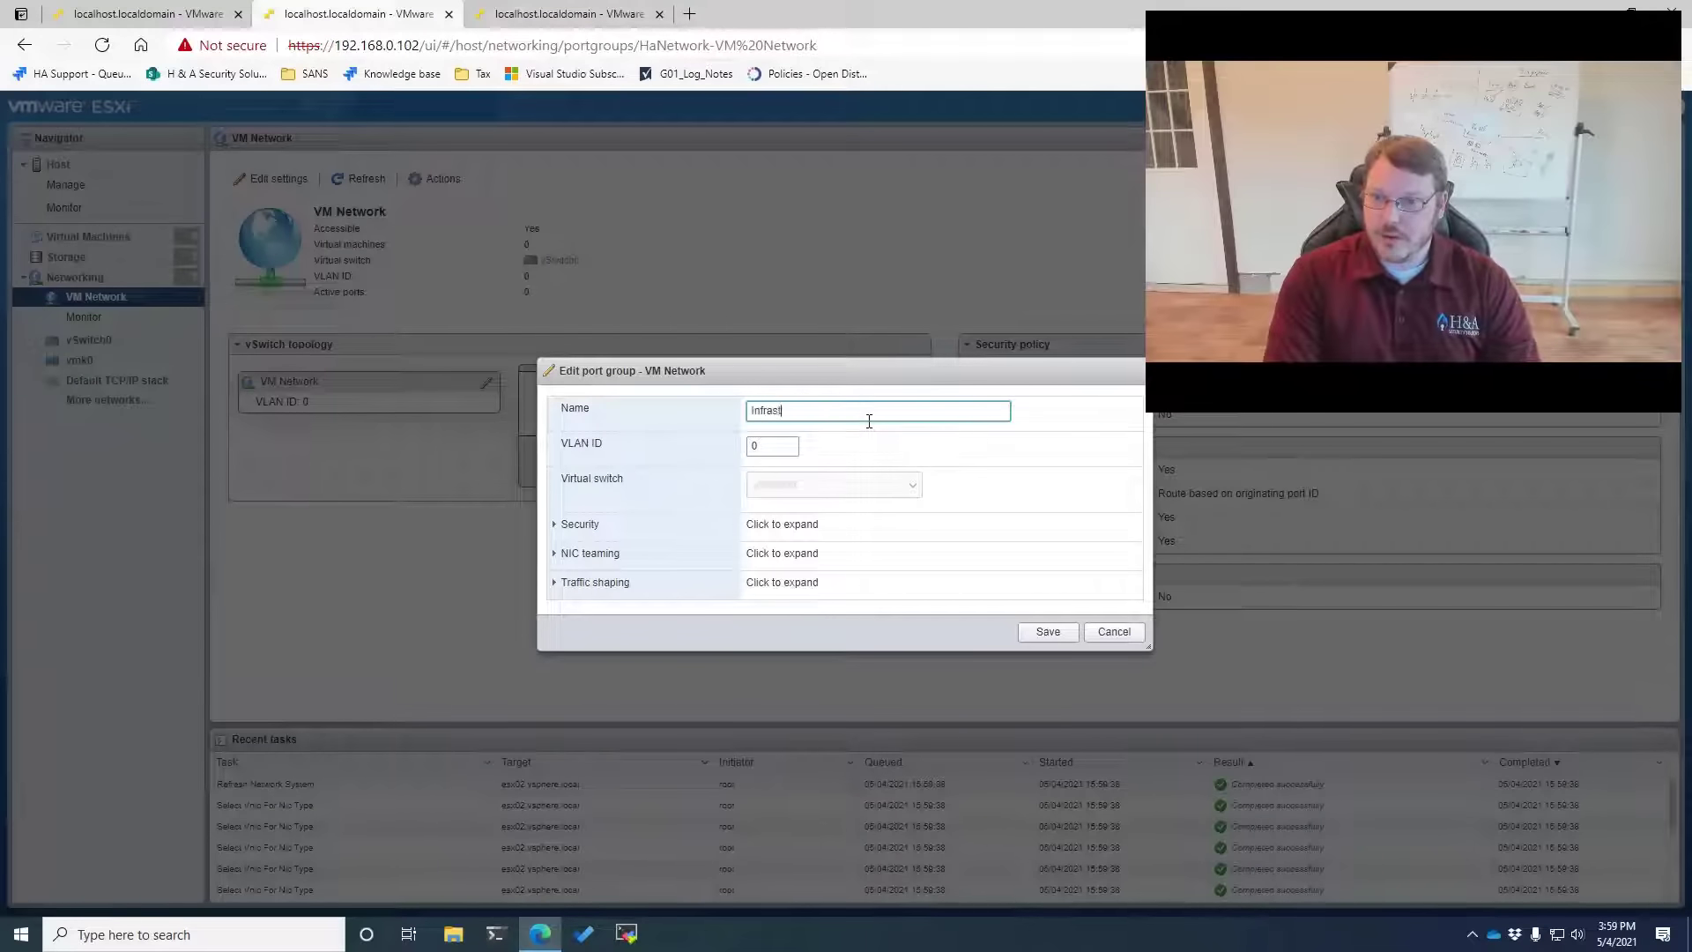
pyautogui.write('ructure')
pyautogui.press('Tab')
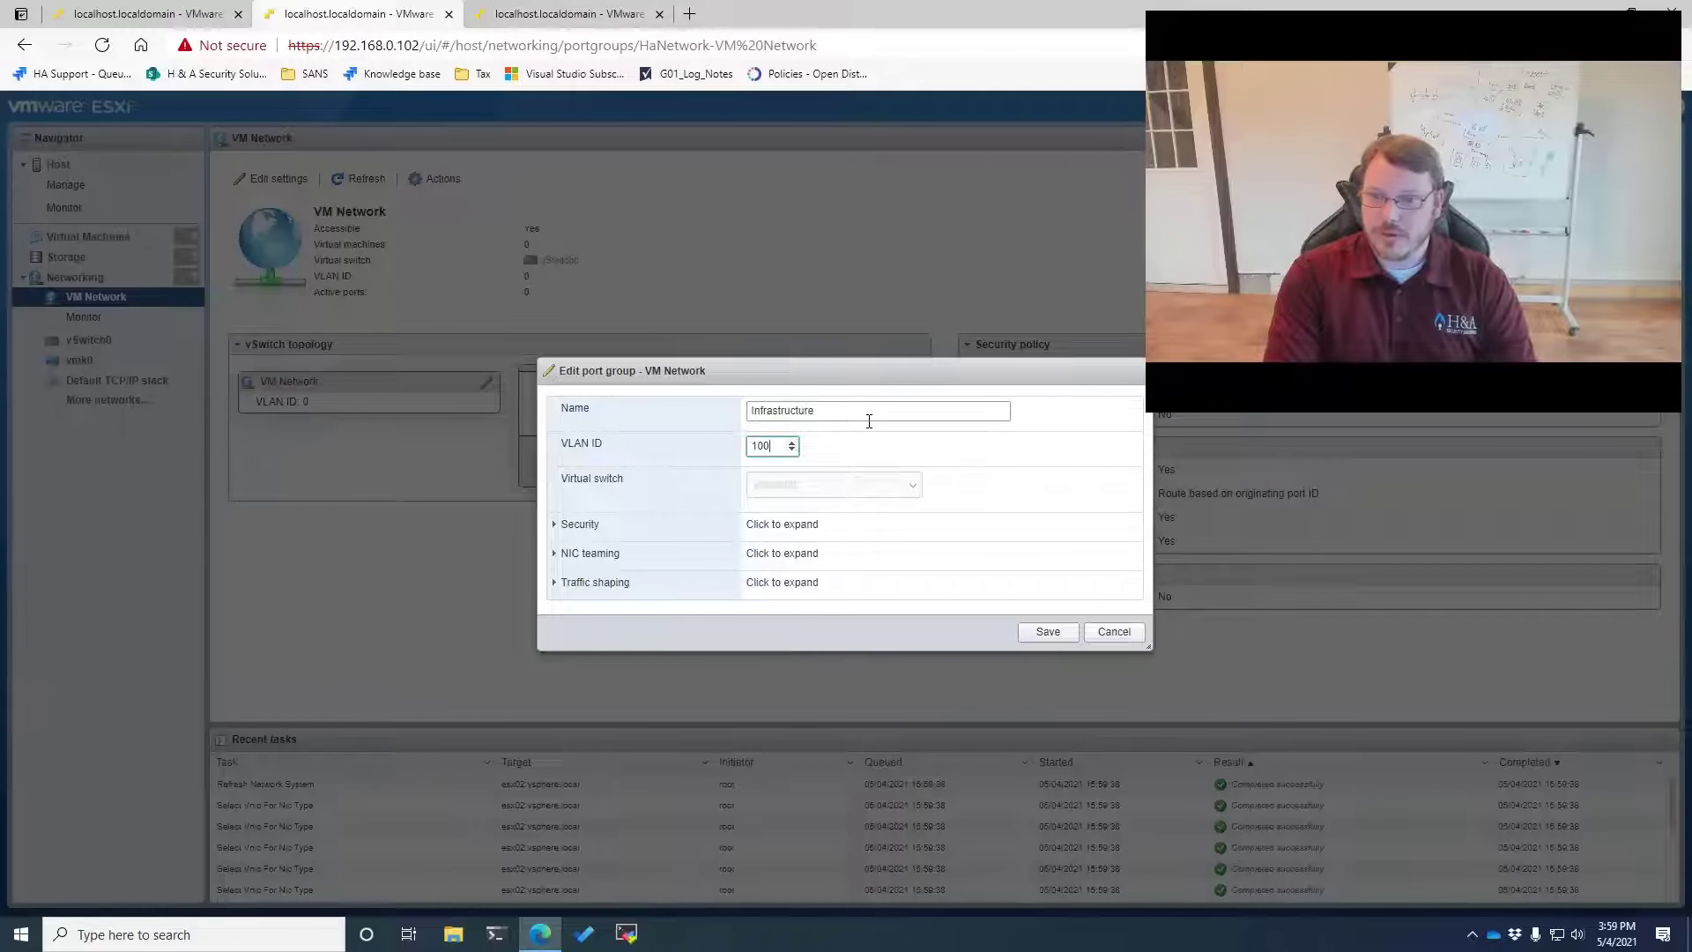
pyautogui.write('100')
pyautogui.press('Tab')
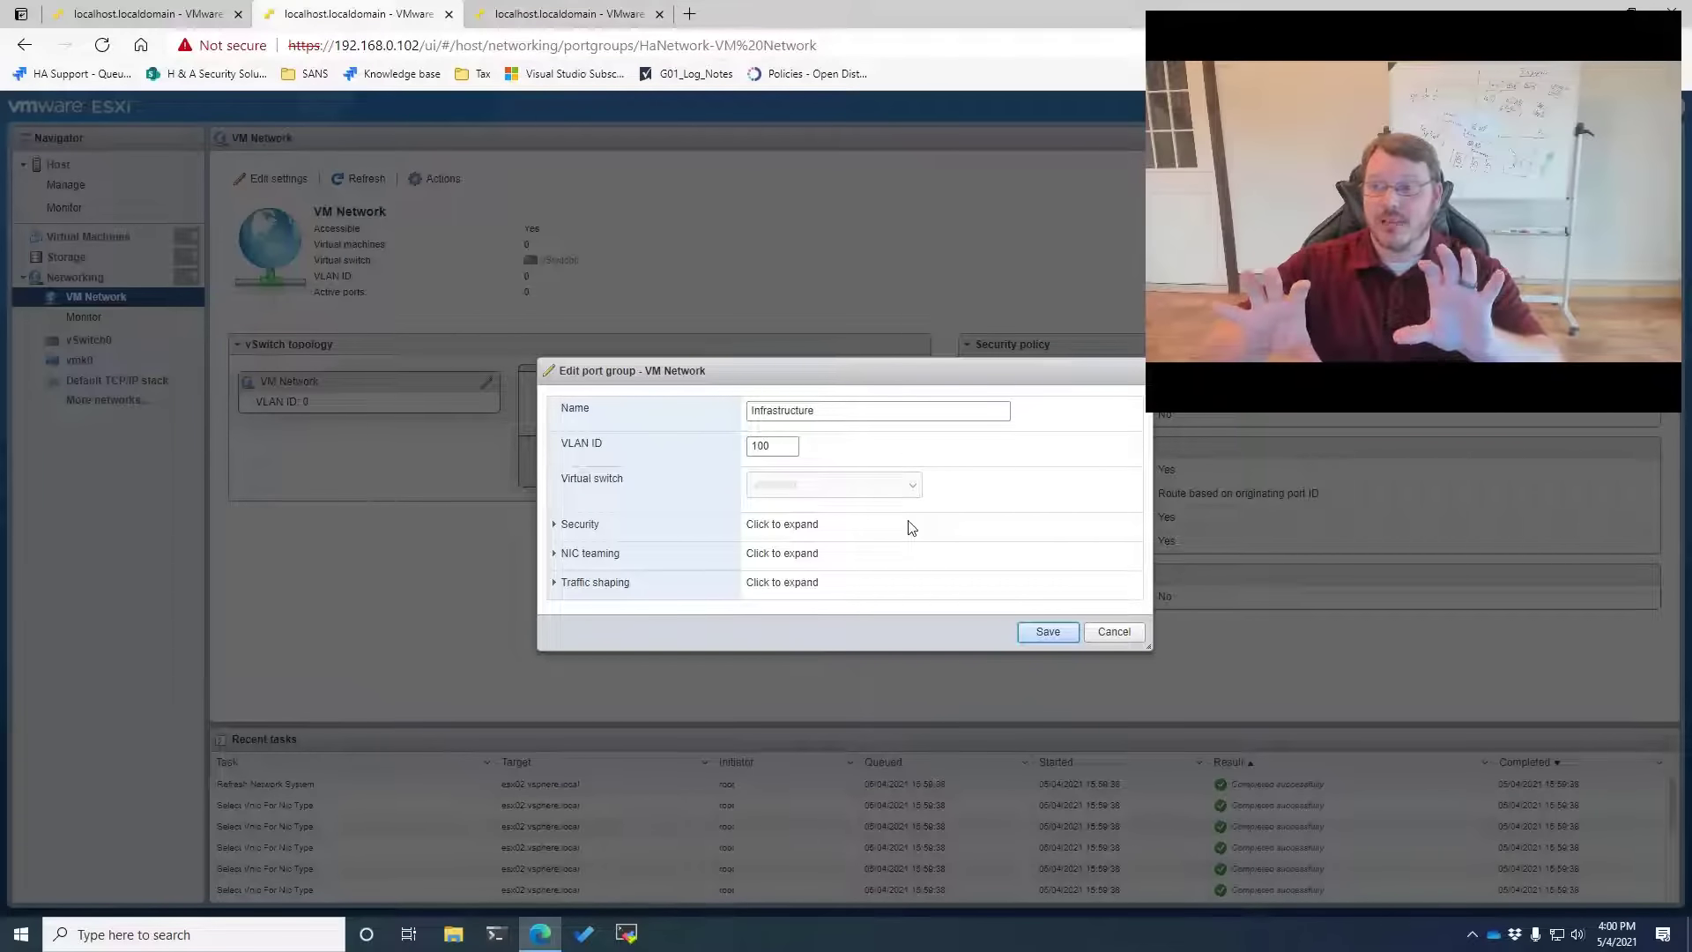
pyautogui.click(580, 527)
pyautogui.click(575, 473)
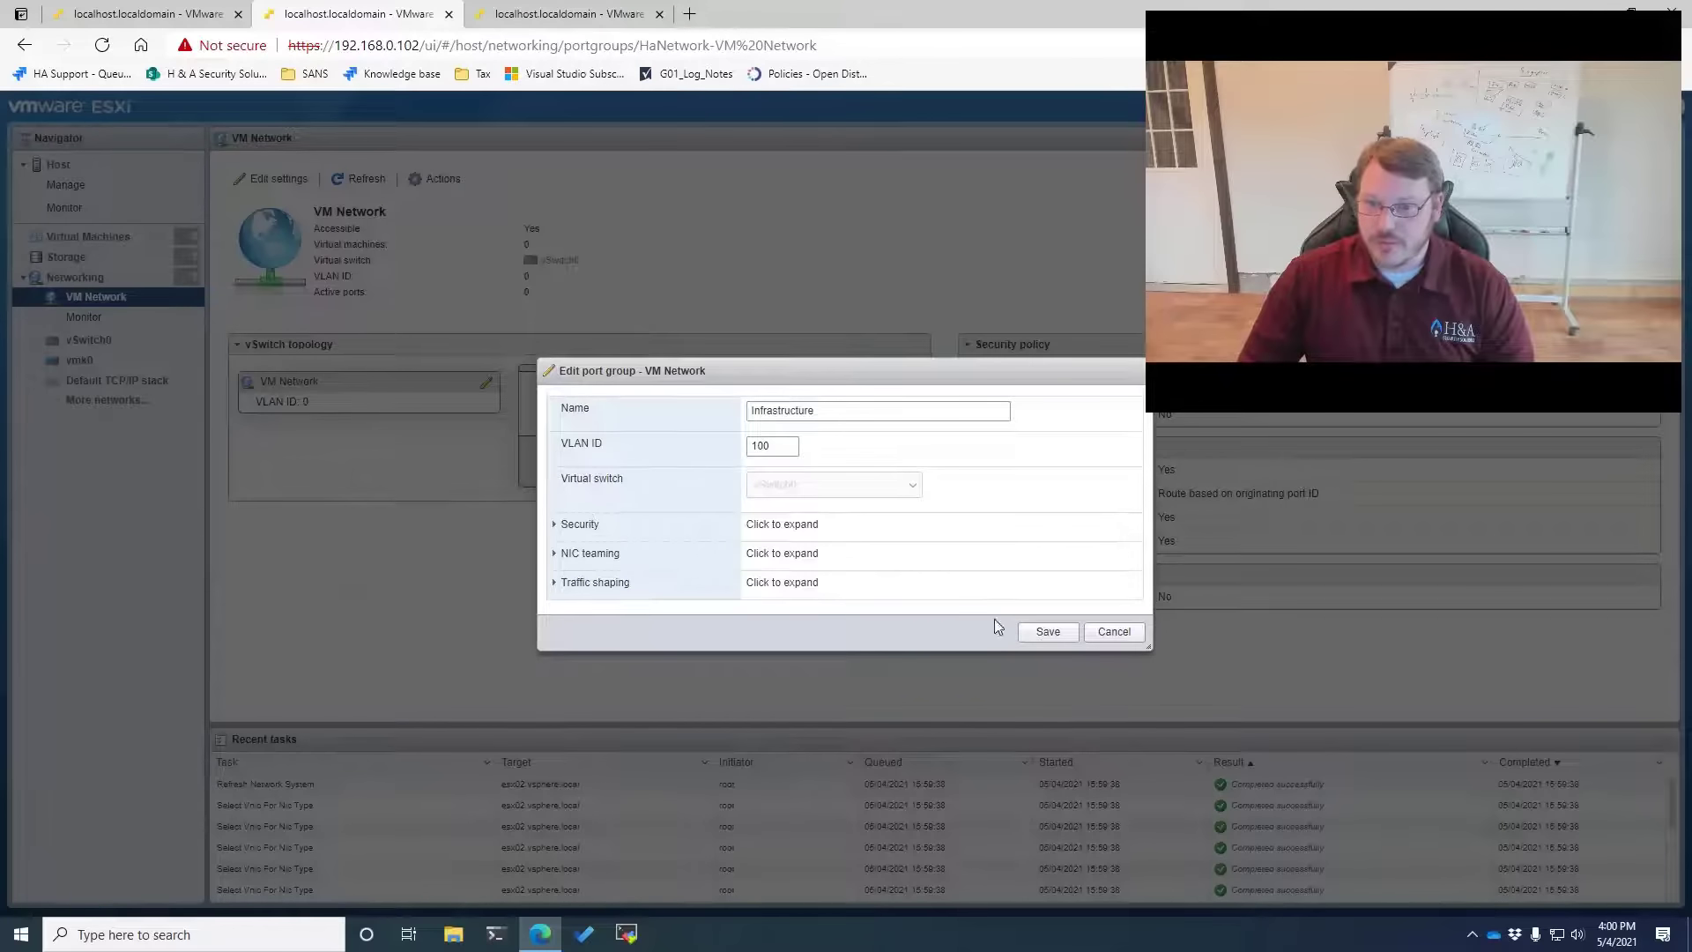
pyautogui.click(1048, 632)
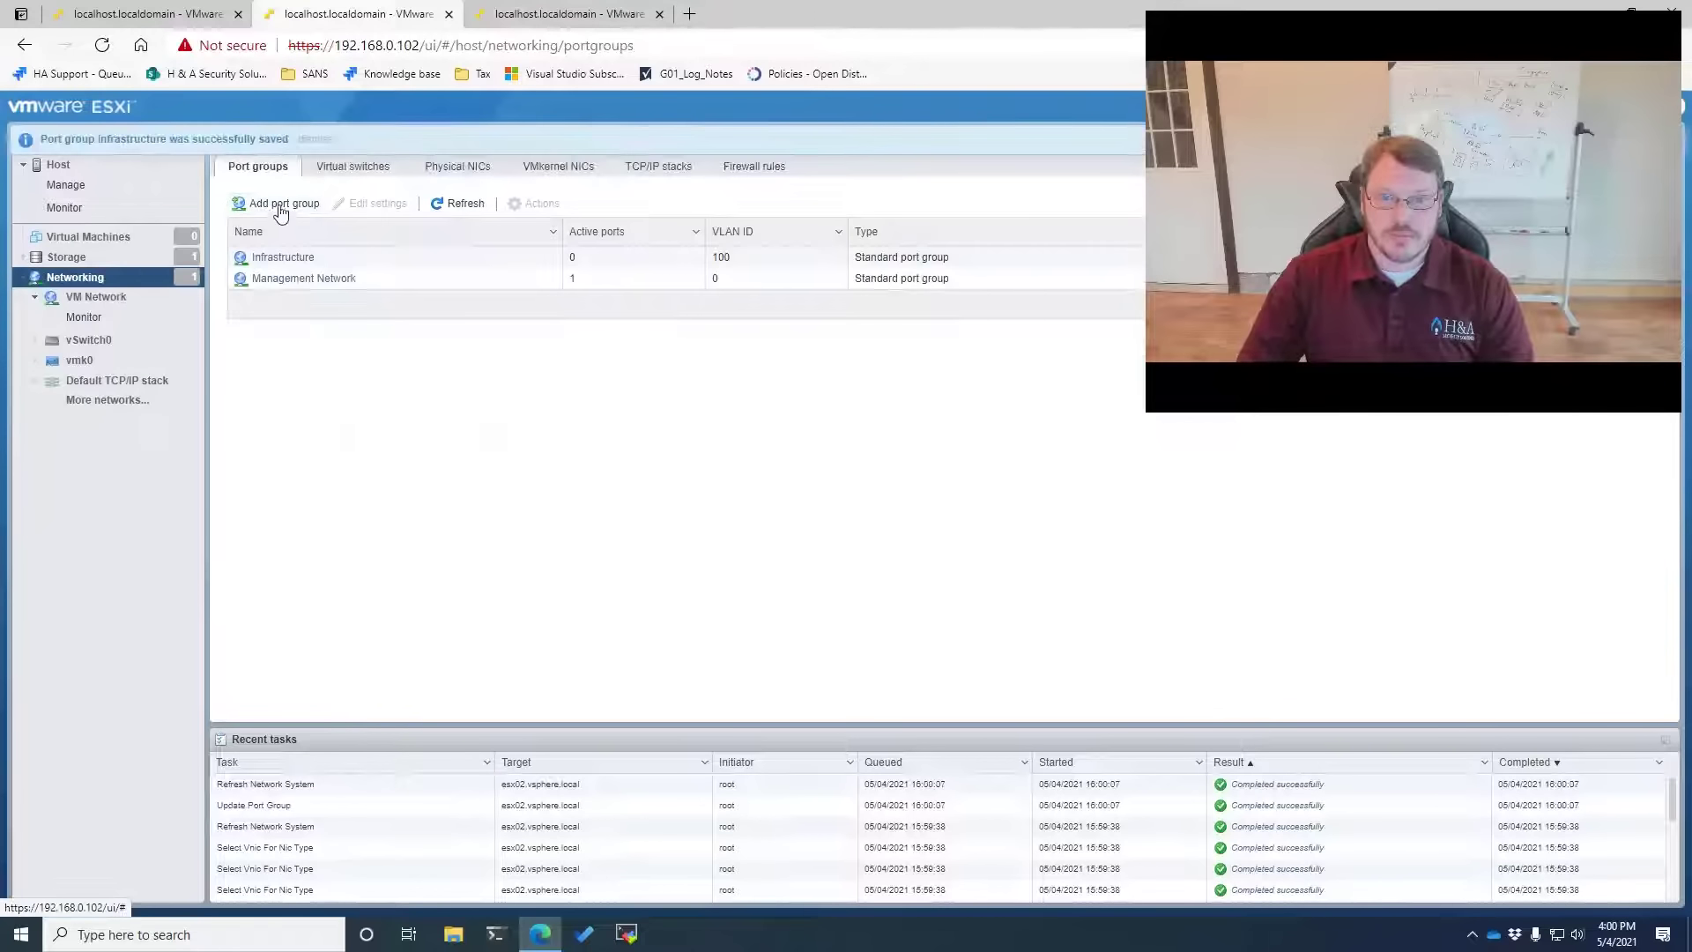
# Add a Security port group on VLAN 101 to the second host
pyautogui.click(276, 203)
pyautogui.click(864, 441)
pyautogui.write('S')
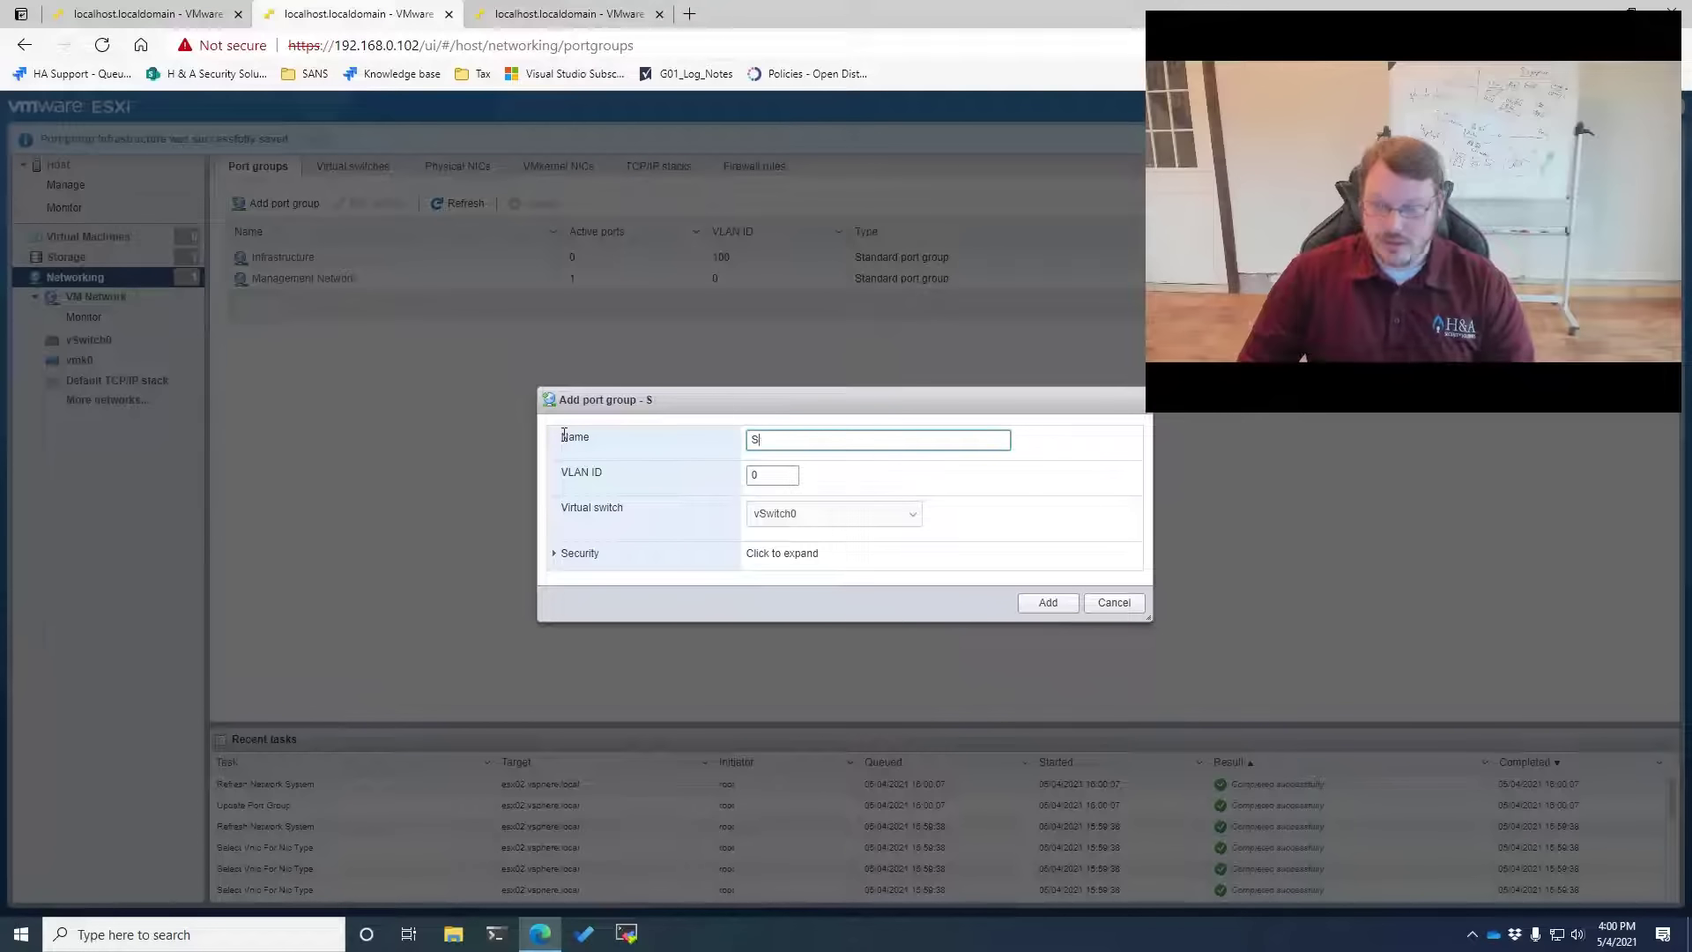
pyautogui.write('ecurity')
pyautogui.press('Tab')
pyautogui.write('101')
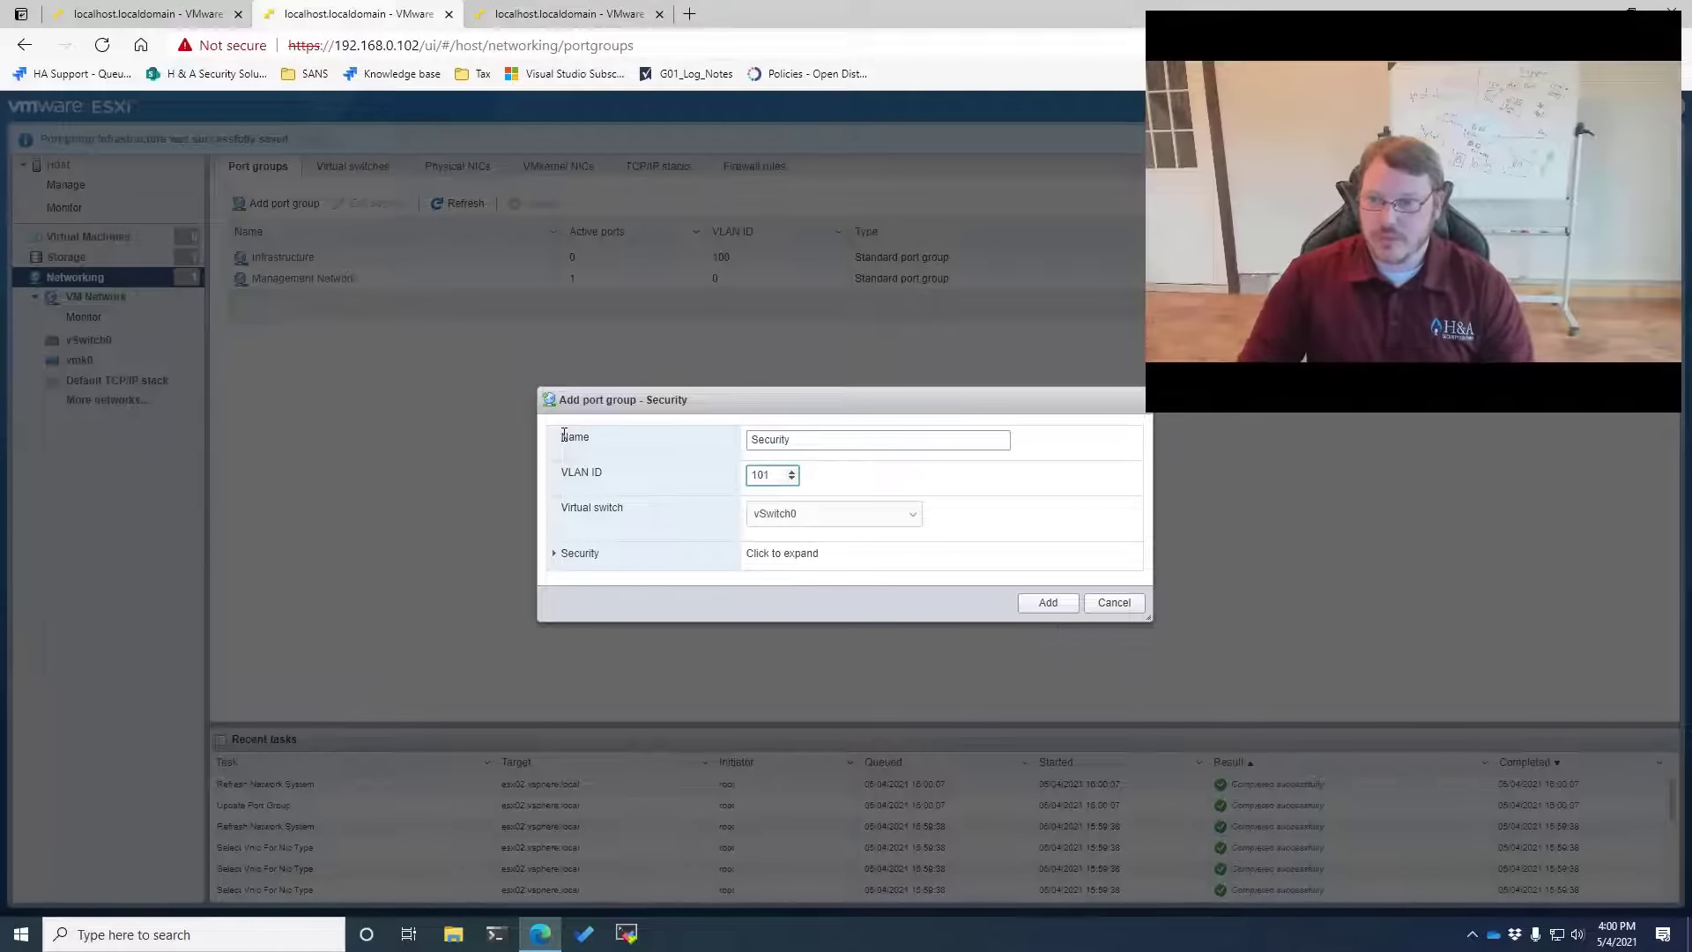
pyautogui.click(1048, 602)
# Add a Logging port group on VLAN 700 and dismiss the success notices
pyautogui.click(276, 203)
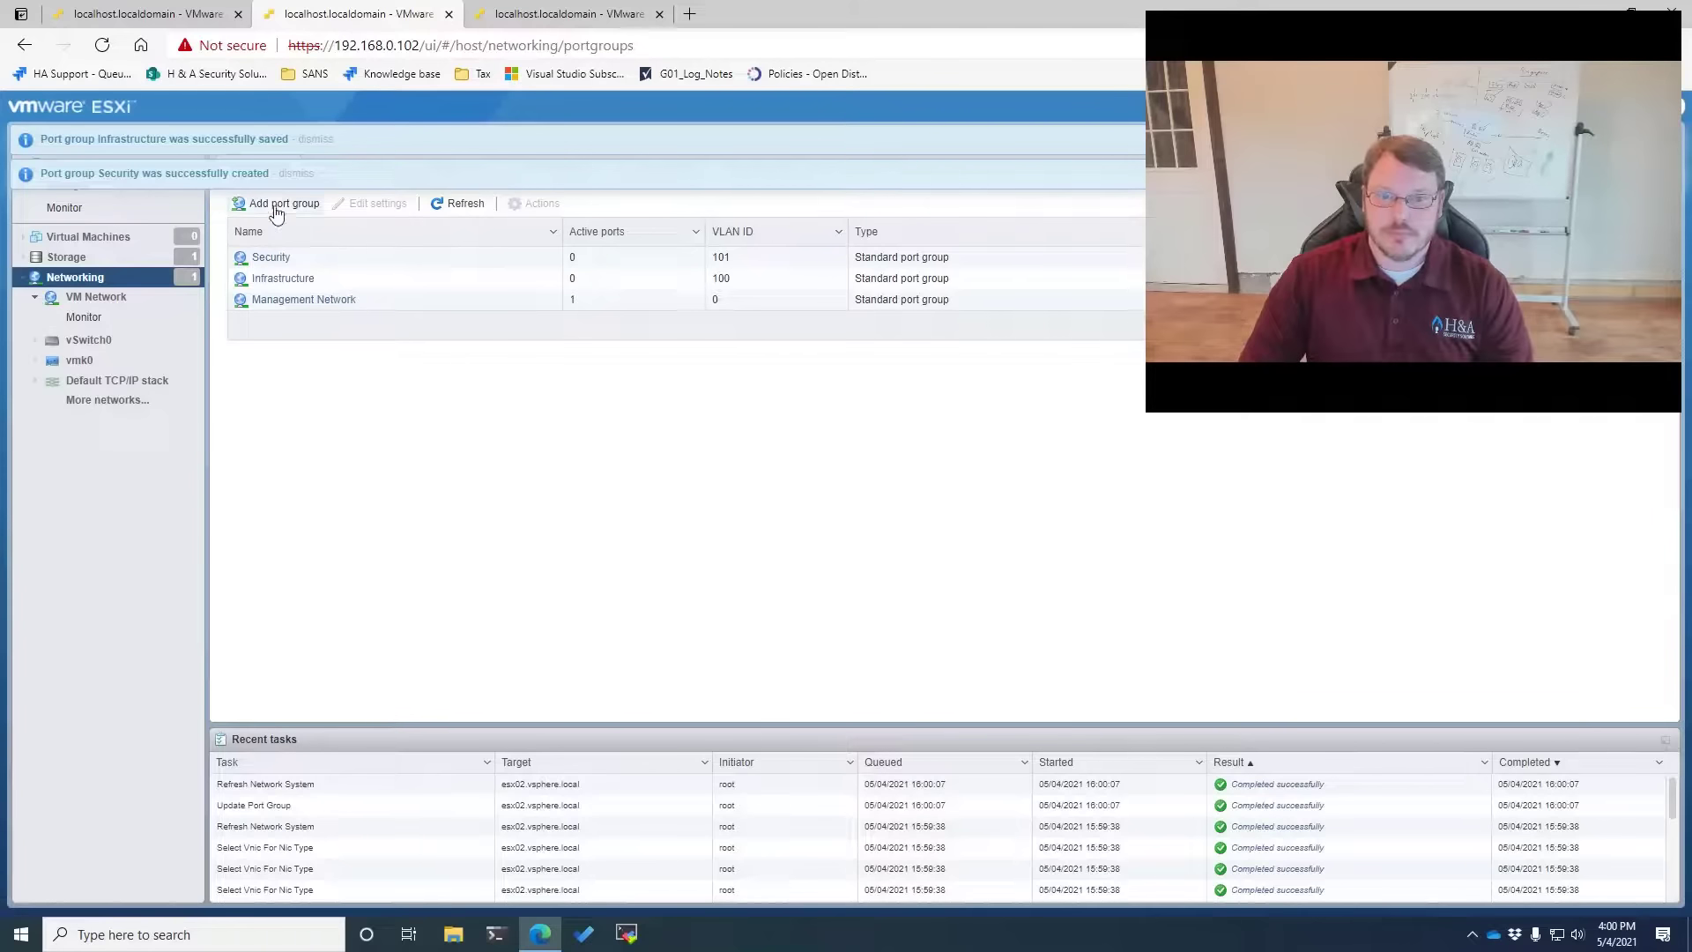
pyautogui.tripleClick(846, 440)
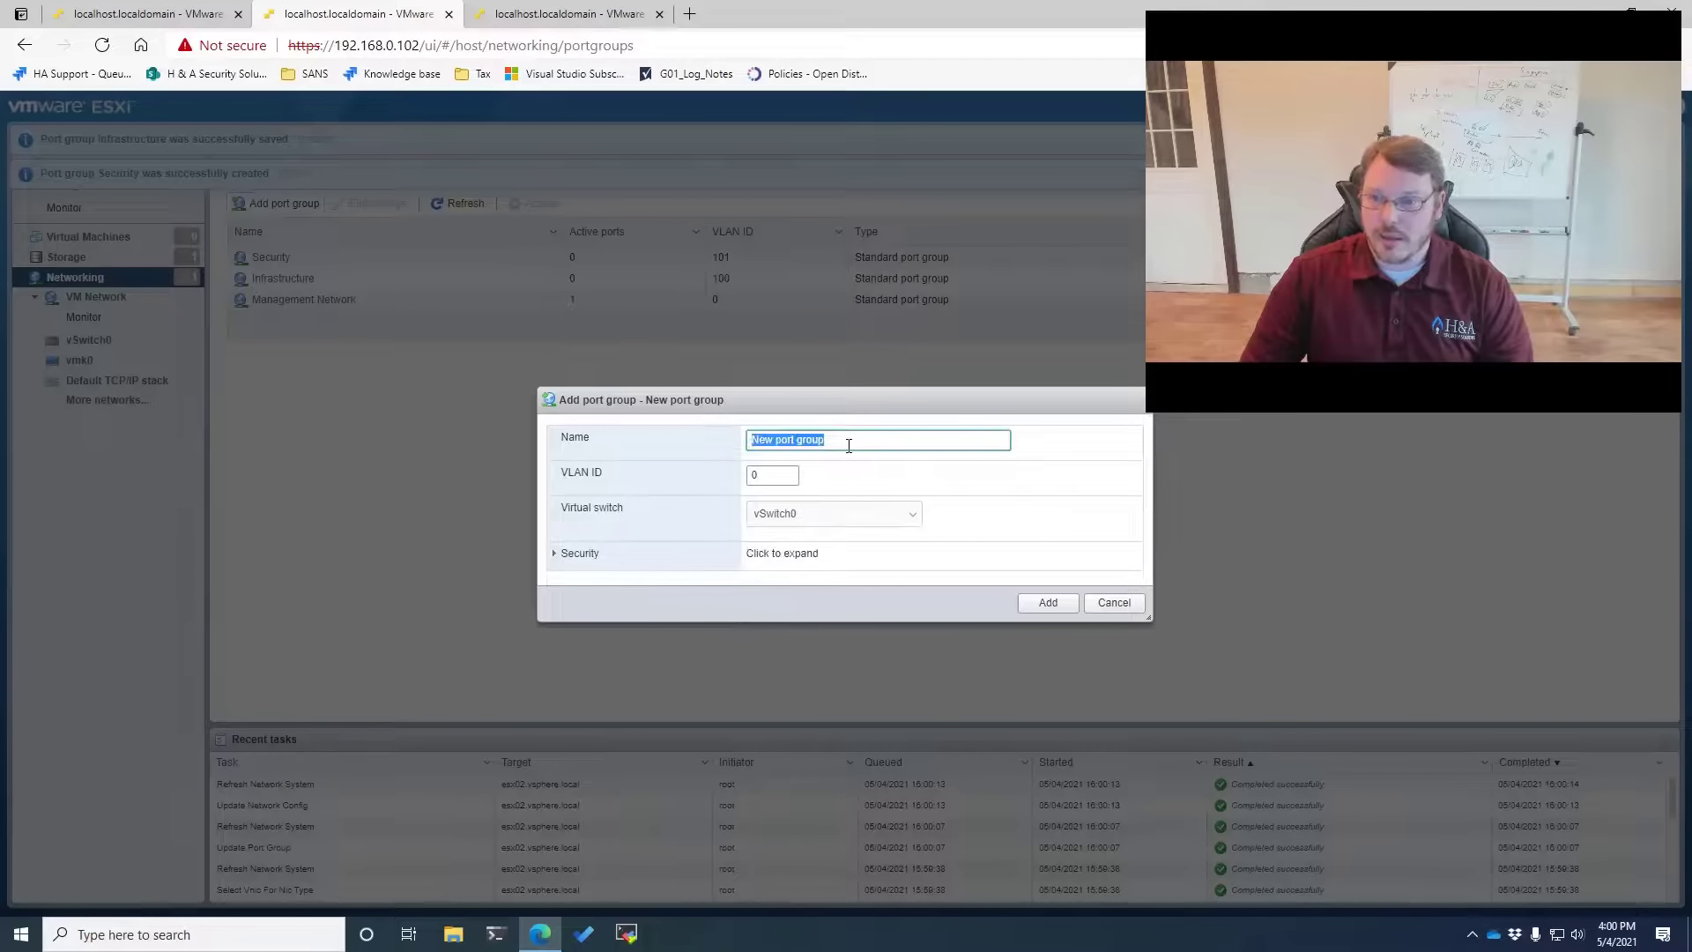
pyautogui.write('Logging')
pyautogui.press('Tab')
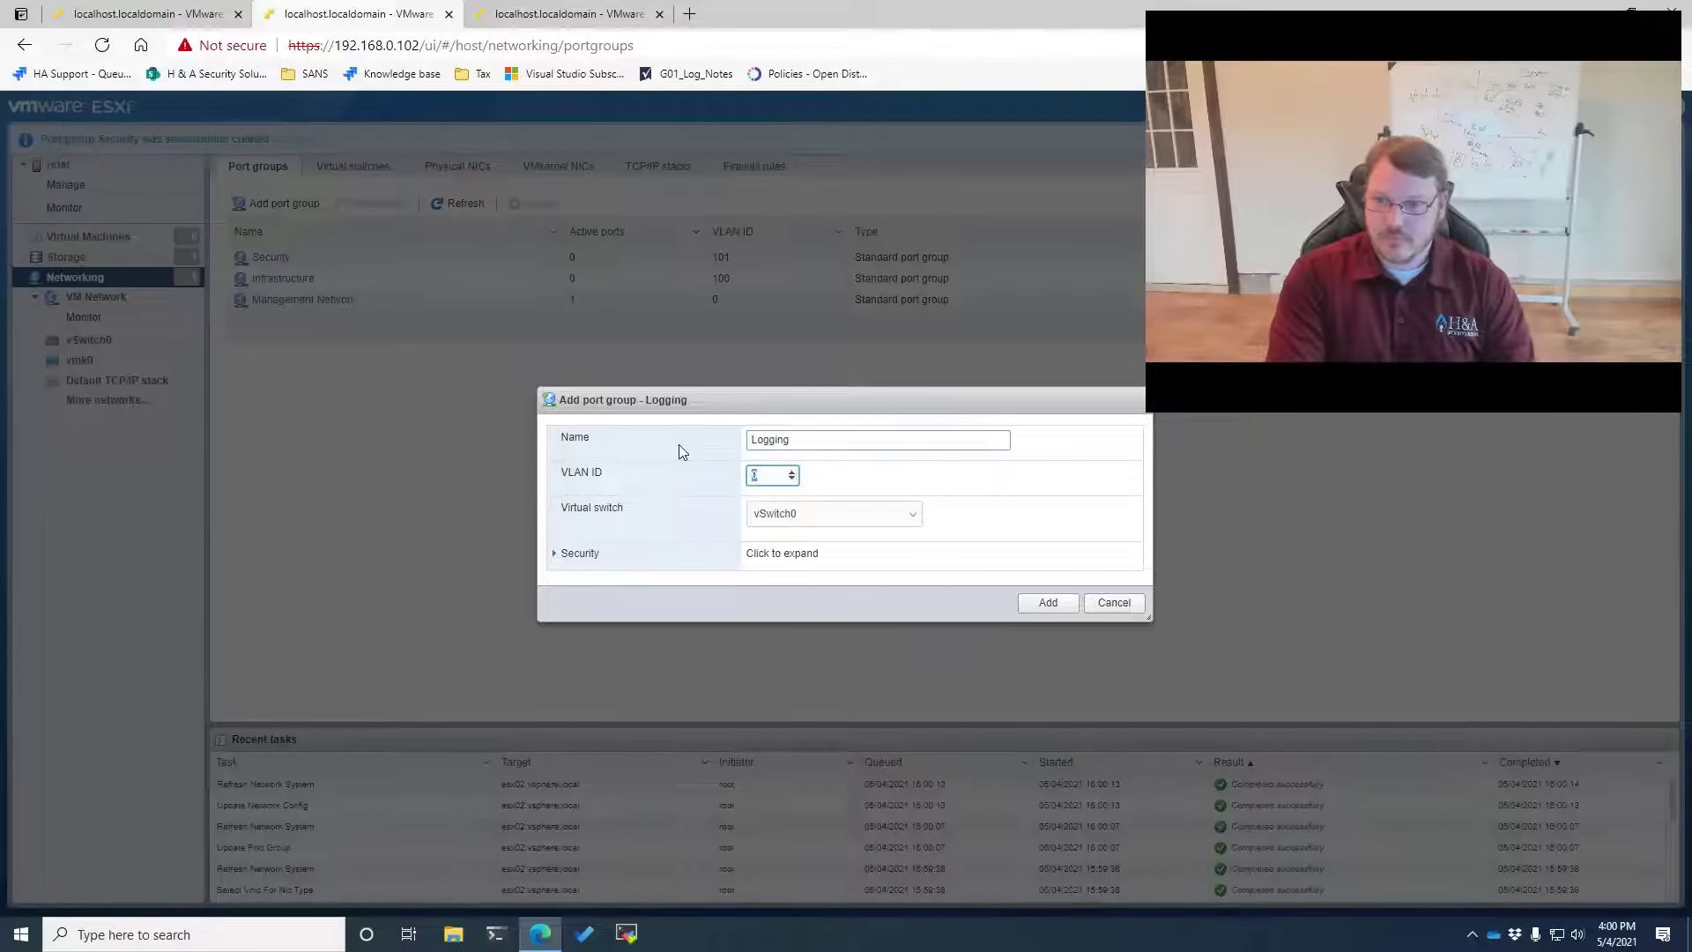
pyautogui.write('700')
pyautogui.click(1046, 604)
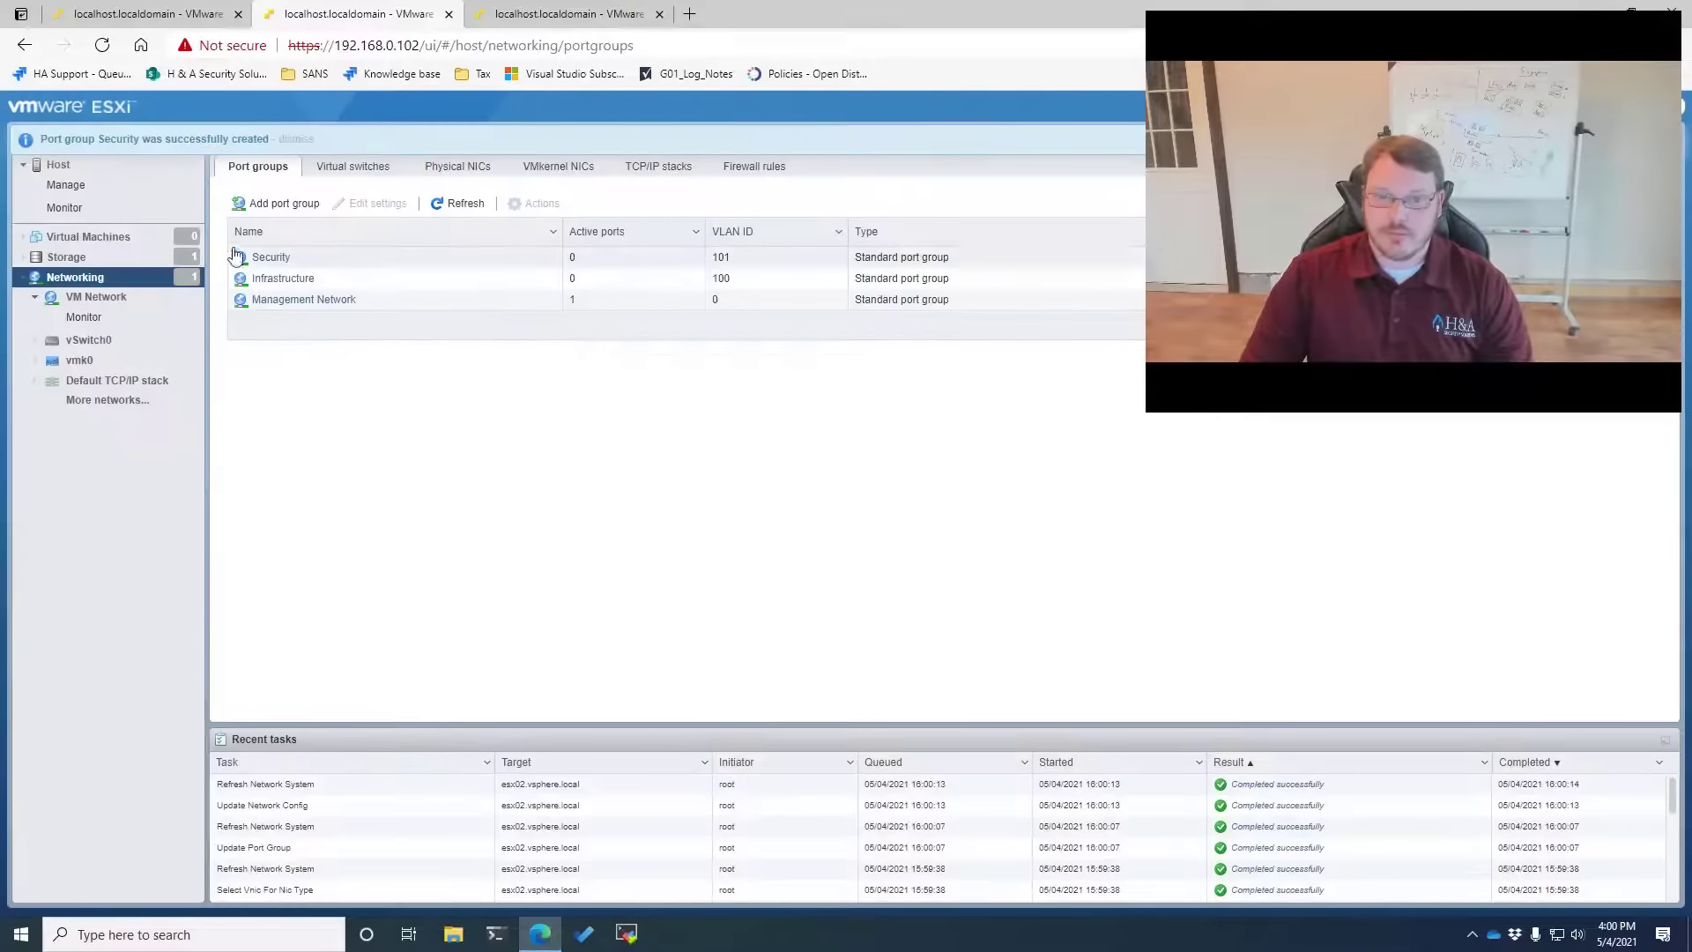
pyautogui.click(296, 172)
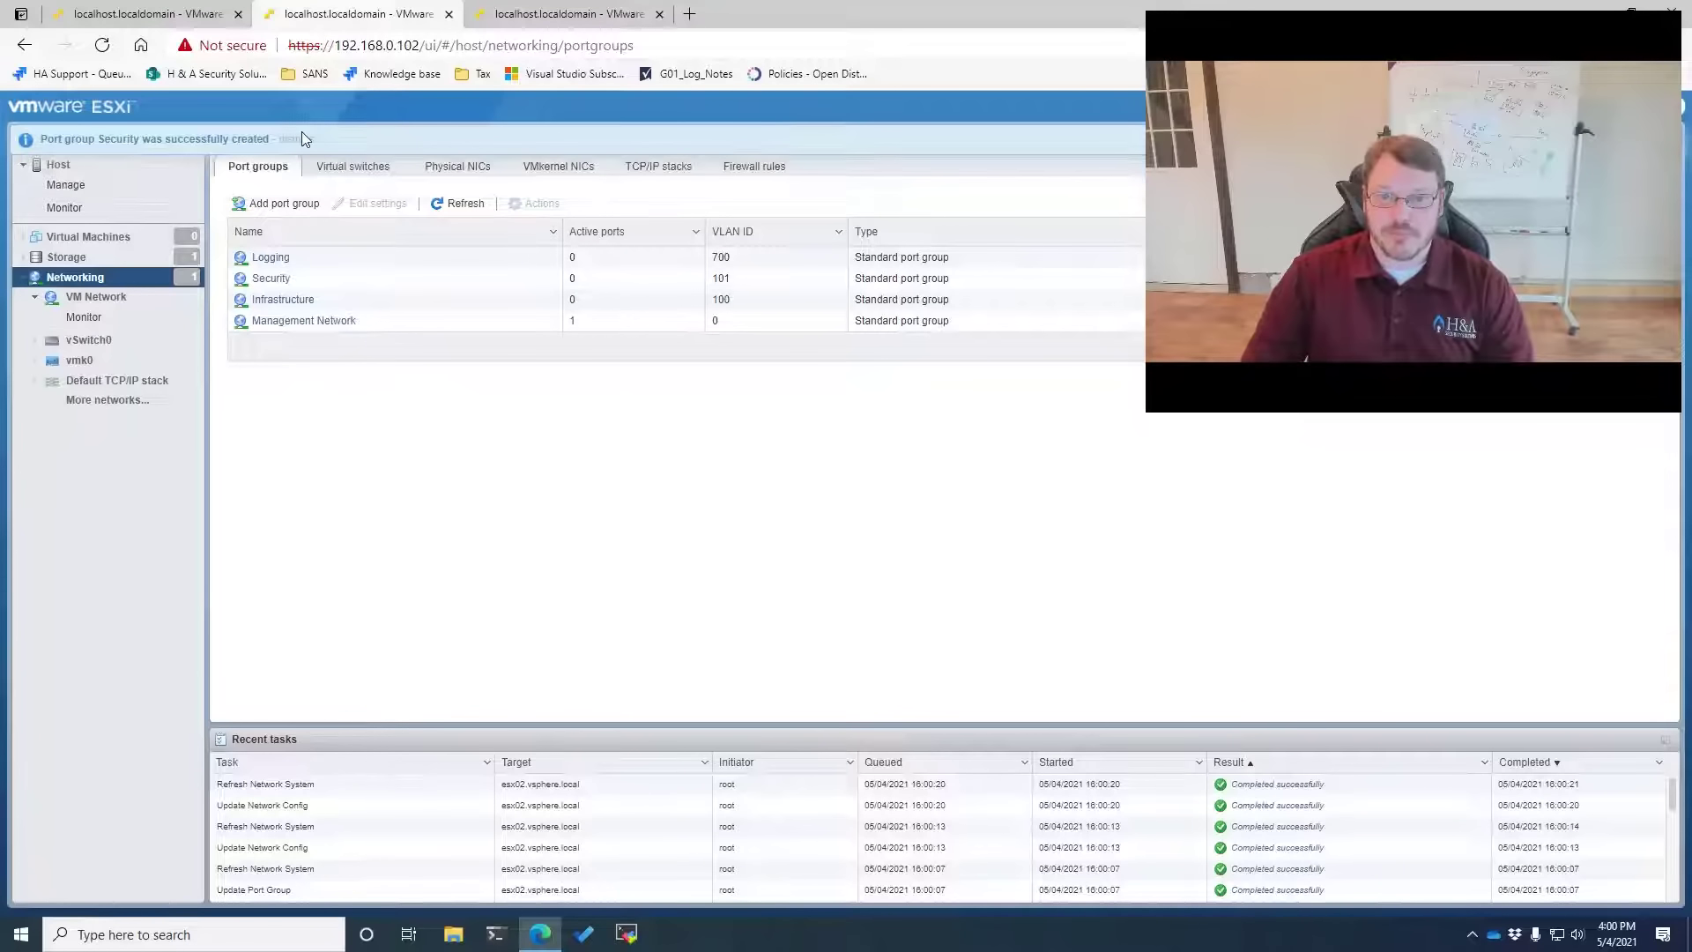
pyautogui.click(296, 138)
# Add an IDS port group on VLAN 4095, with its security policy options expanded
pyautogui.click(279, 203)
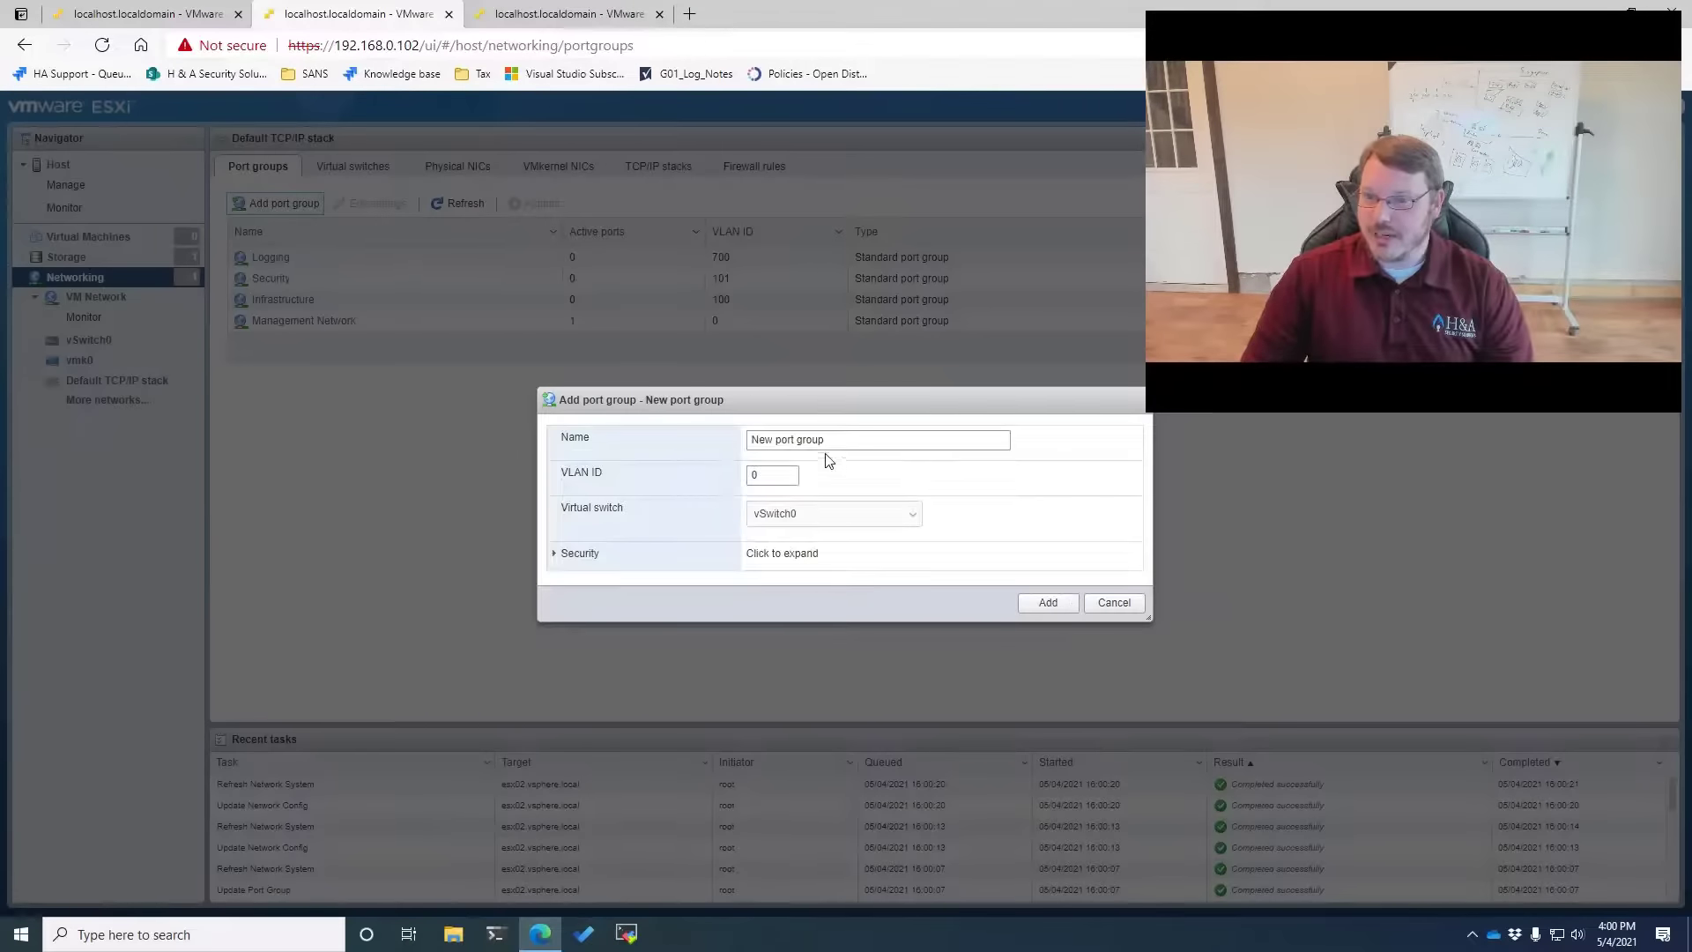
pyautogui.click(604, 439)
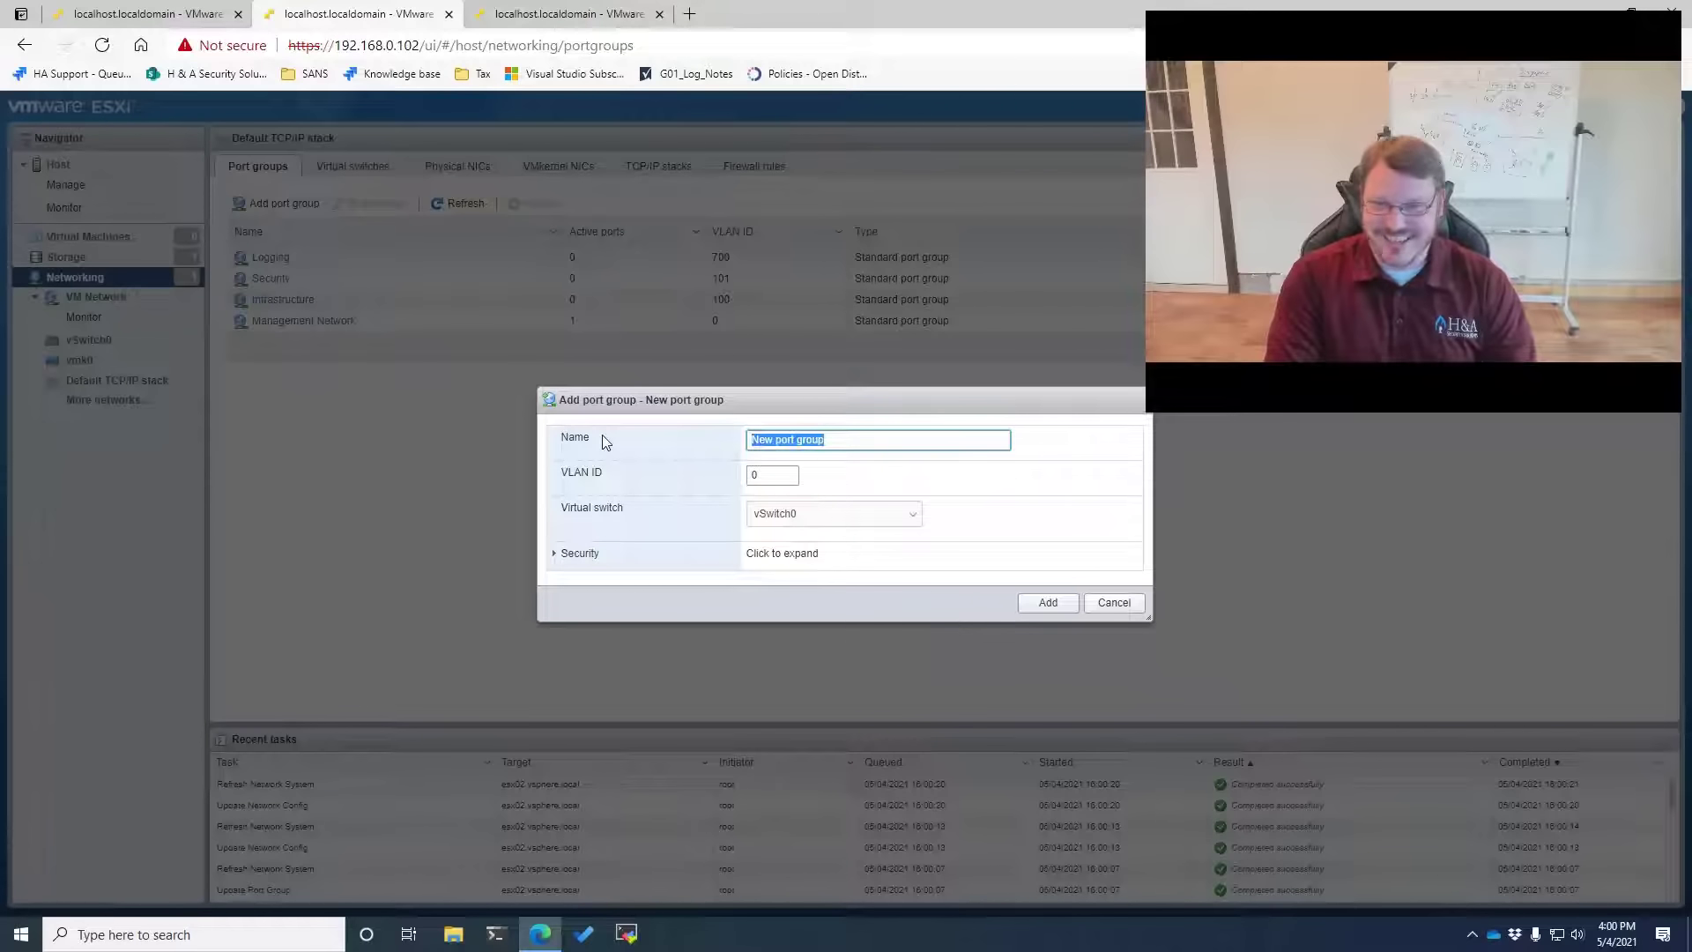
pyautogui.write('IDS')
pyautogui.press('Tab')
pyautogui.write('409')
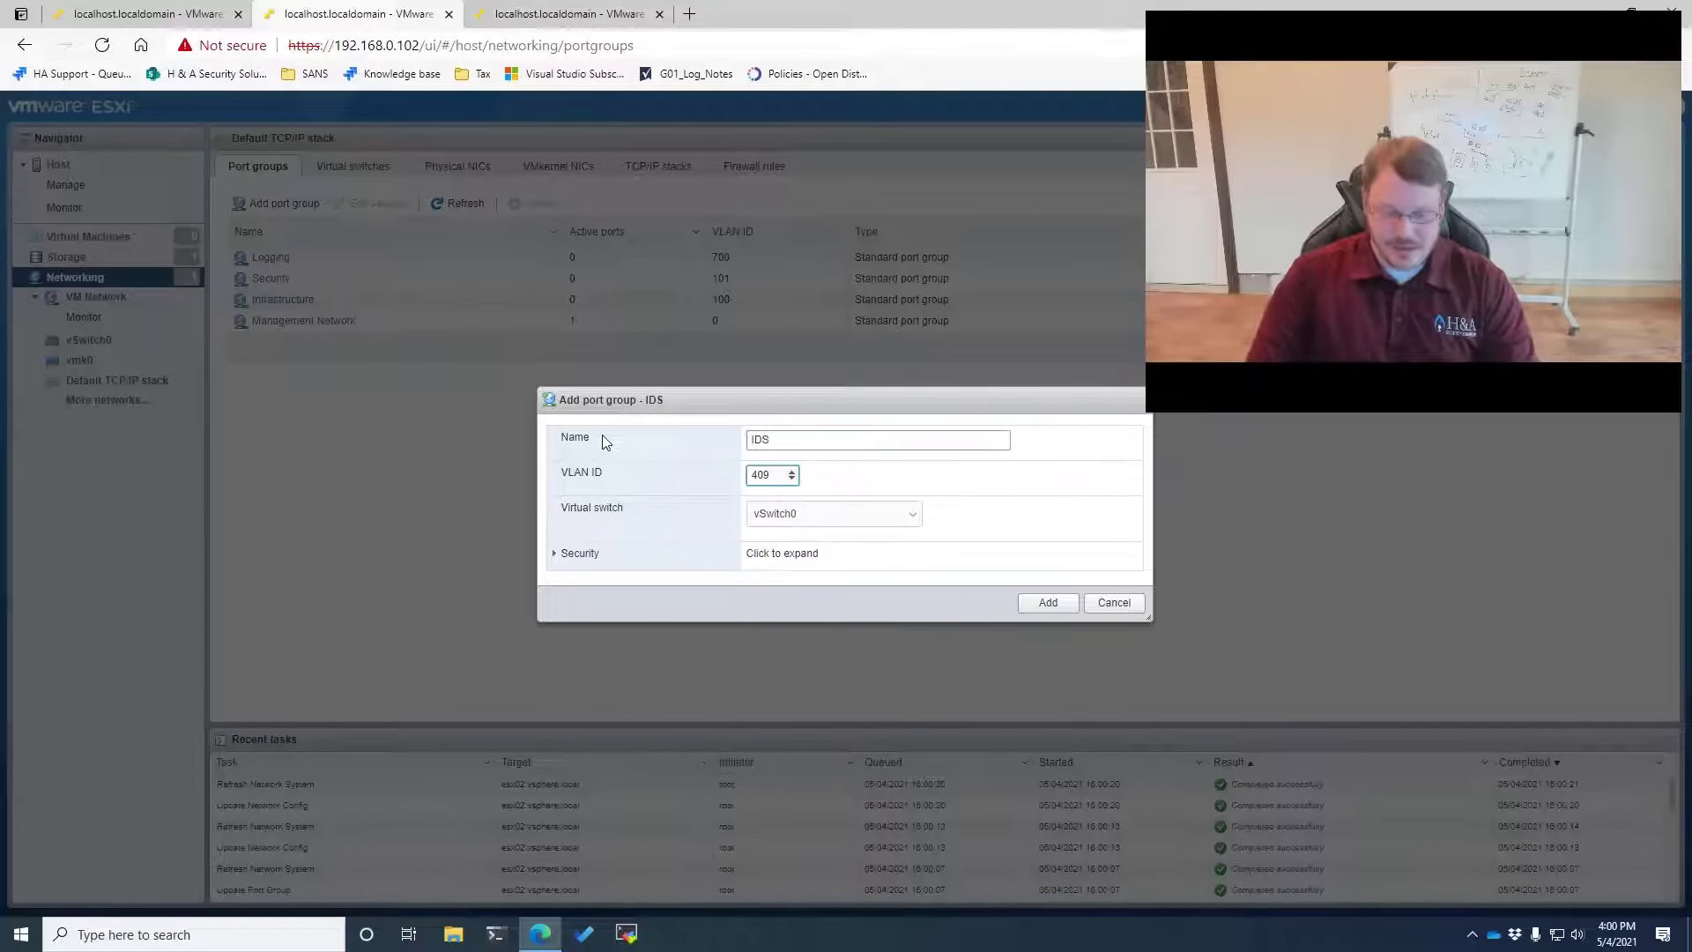
pyautogui.write('5')
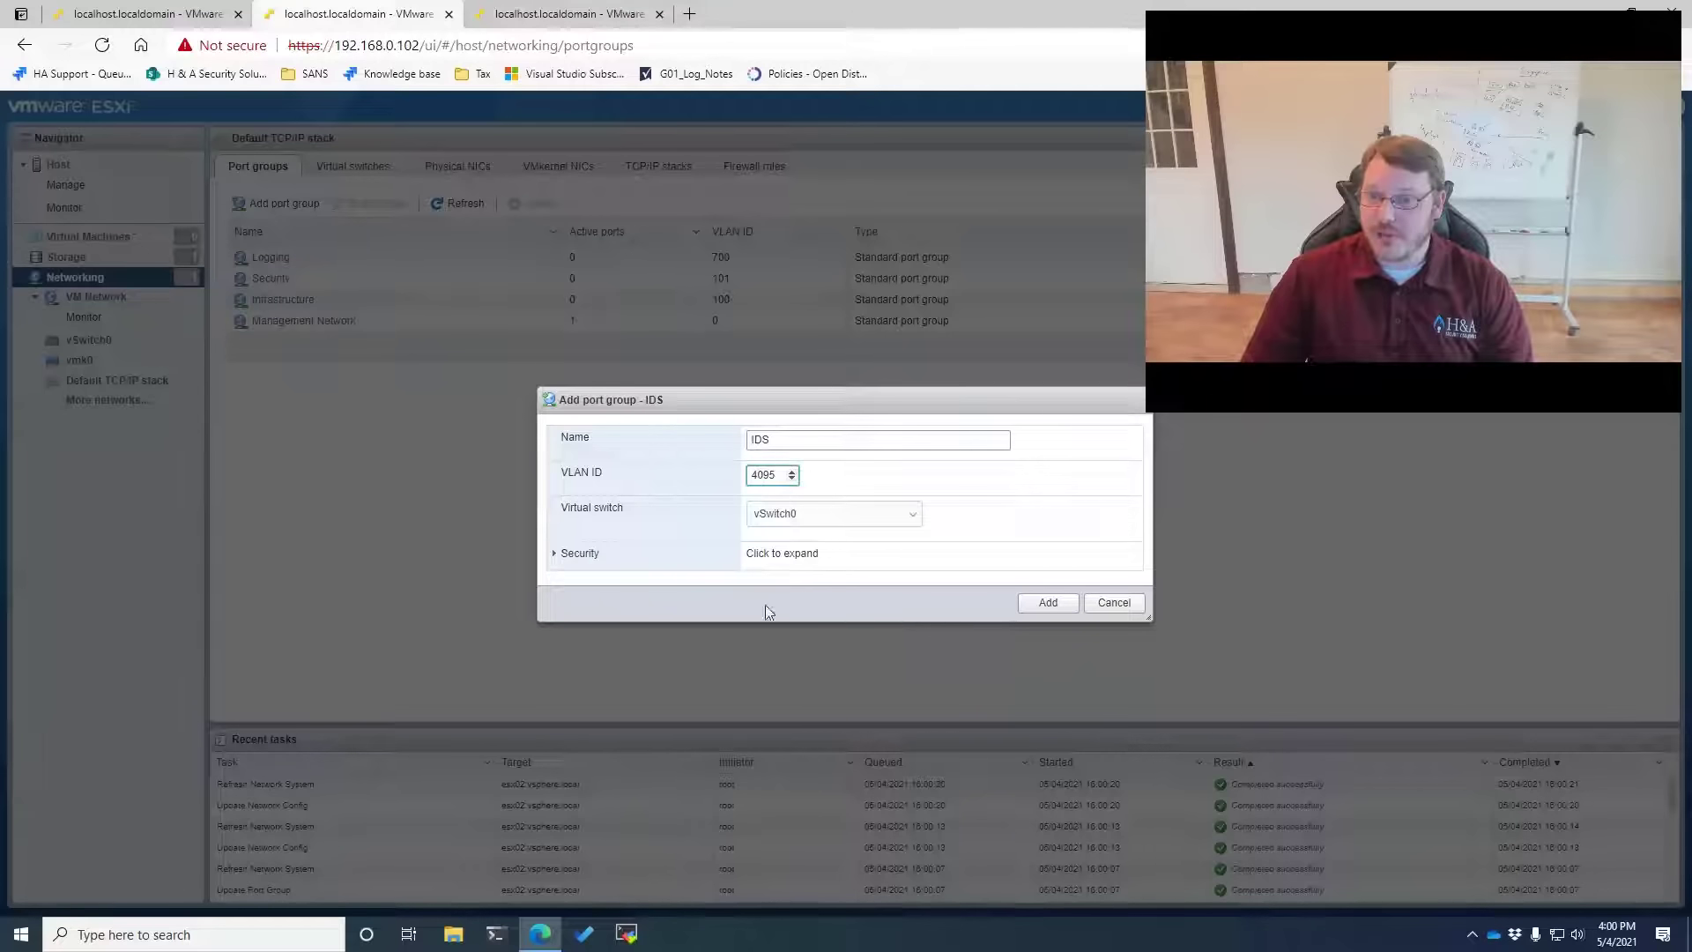
pyautogui.click(577, 554)
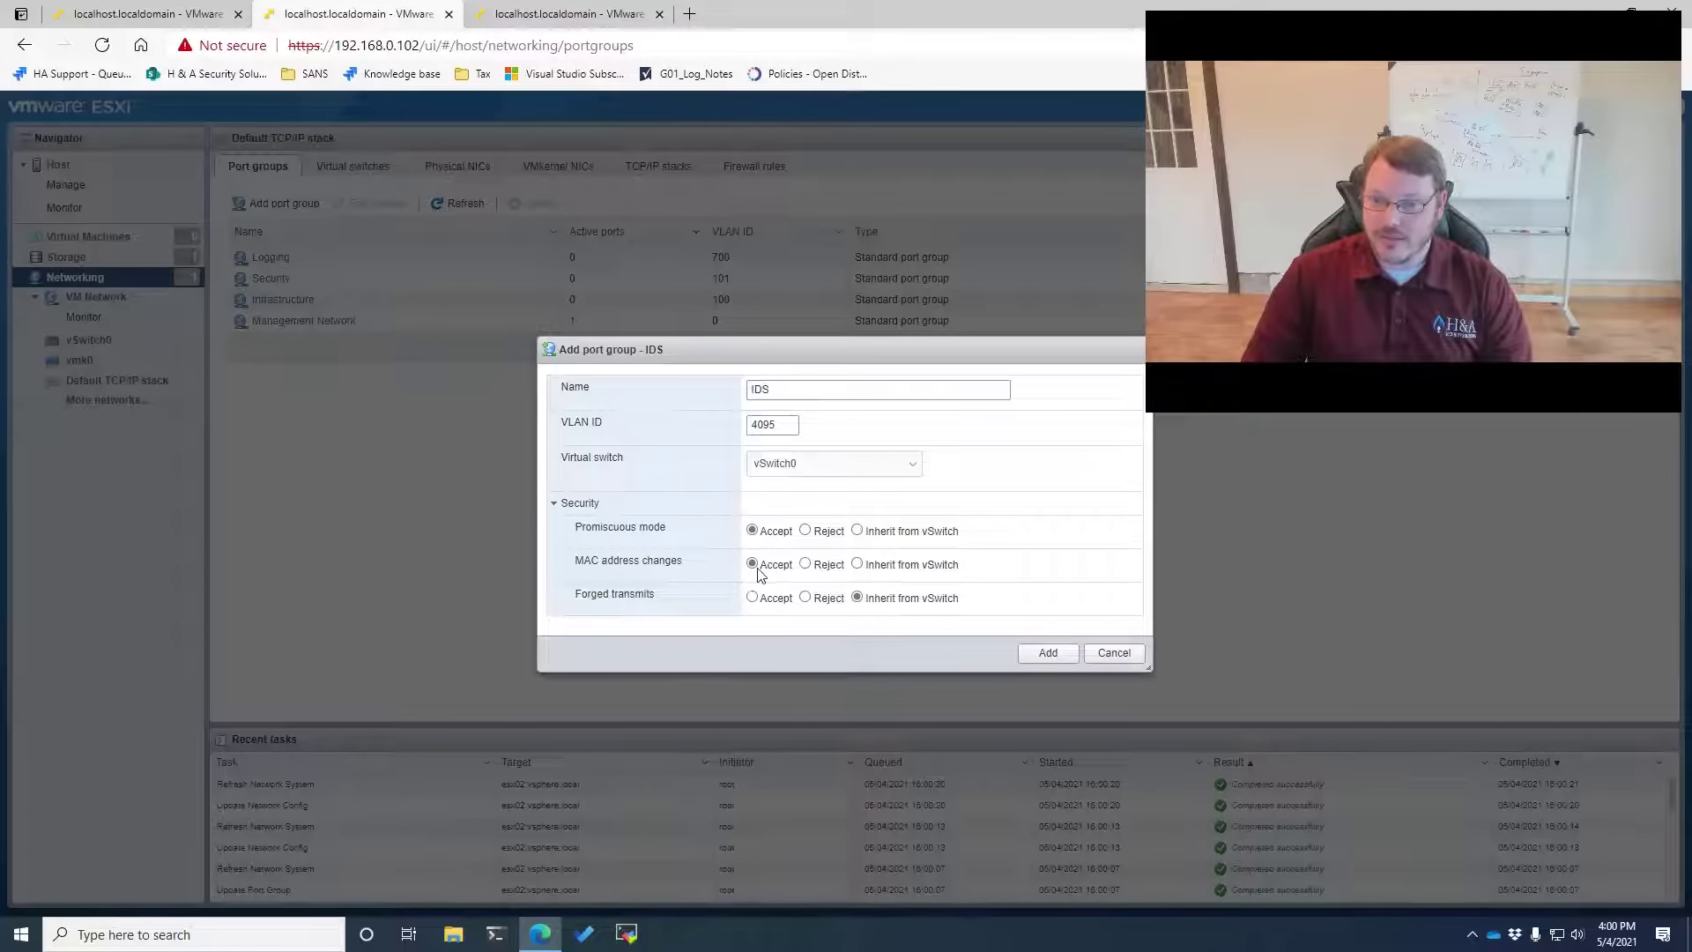
pyautogui.click(1048, 655)
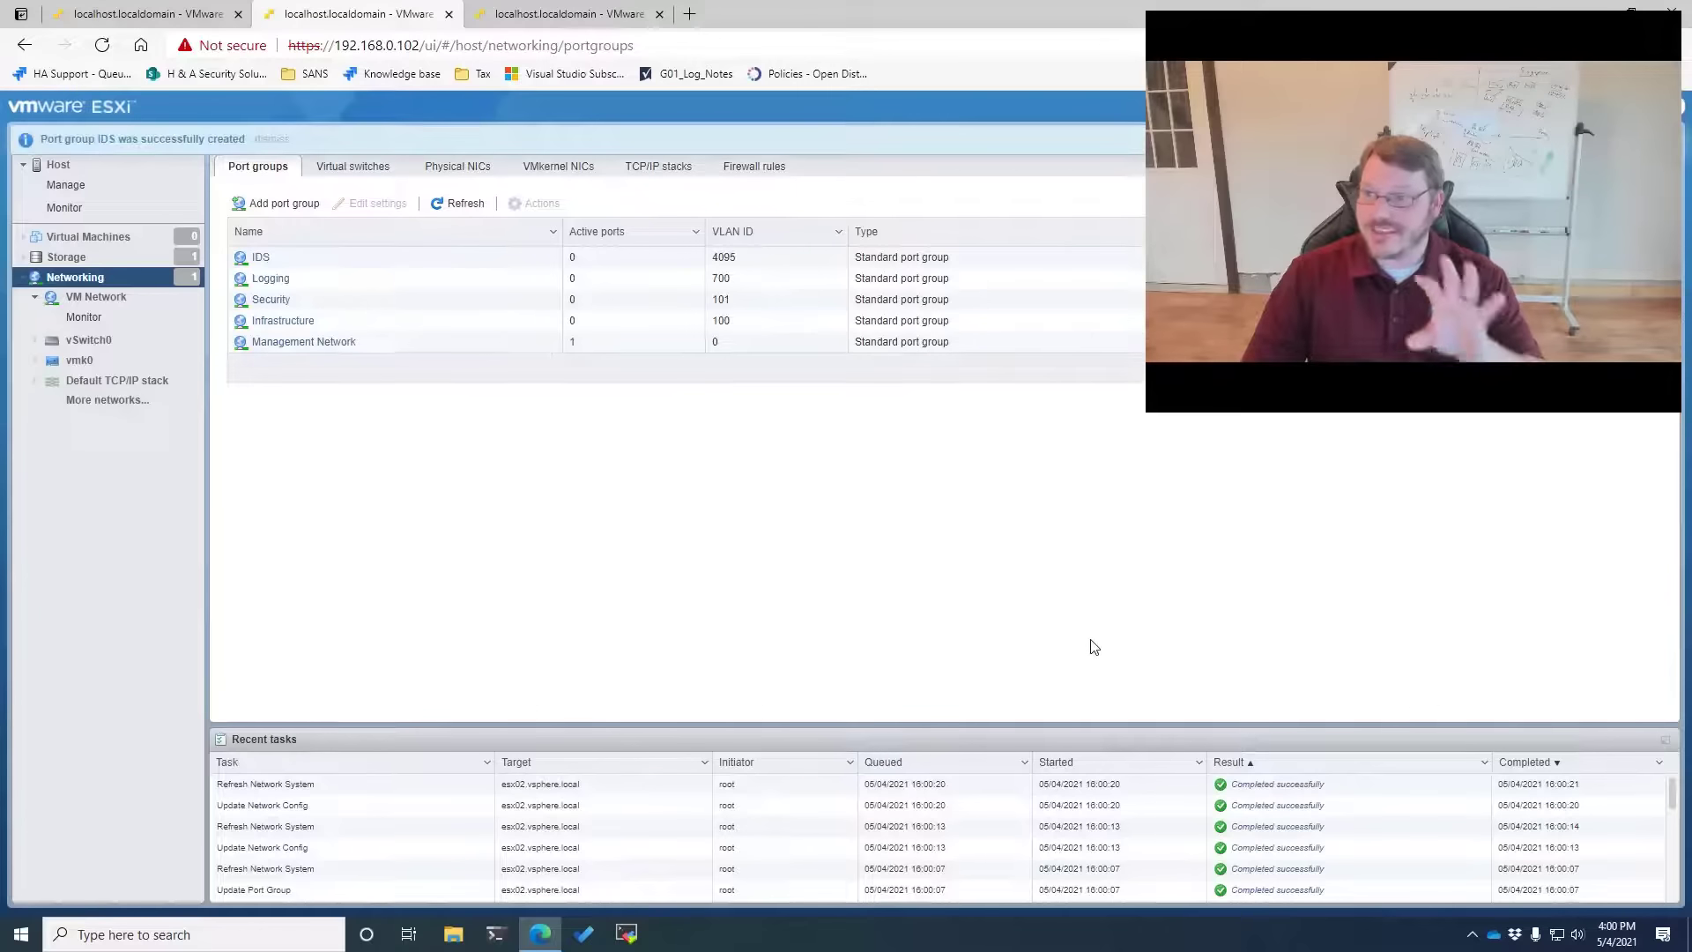
# On host 192.168.0.103, enable vMotion, Provisioning, FT logging, Replication and NFC replication on vmk0
pyautogui.click(568, 15)
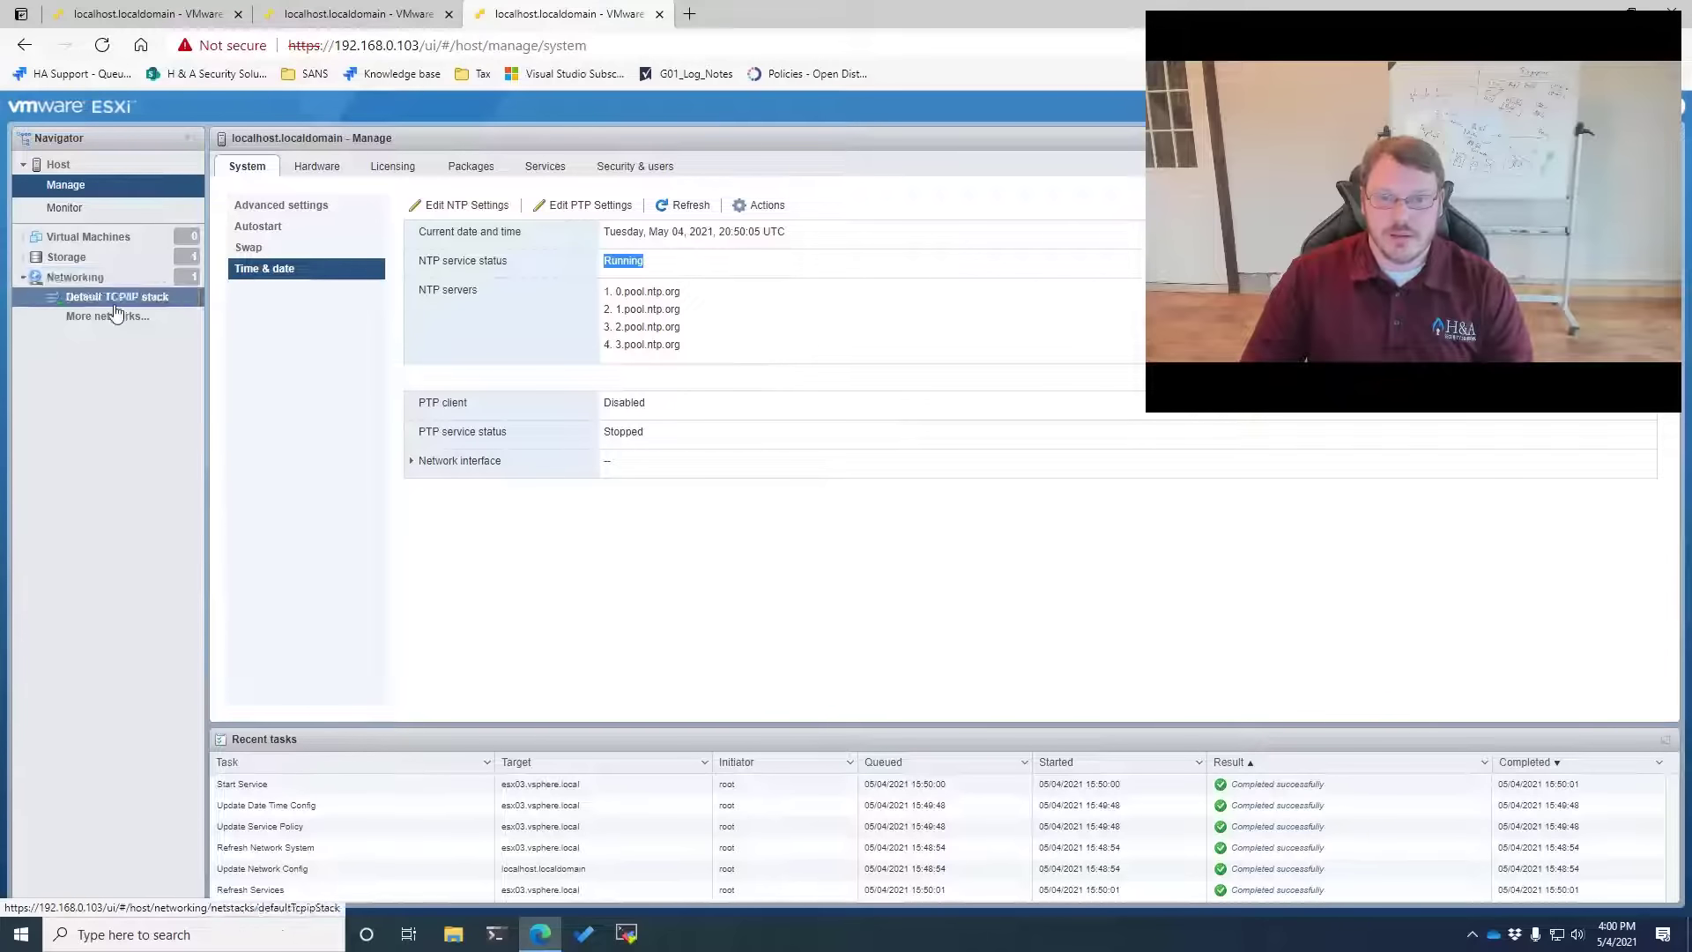
pyautogui.click(84, 280)
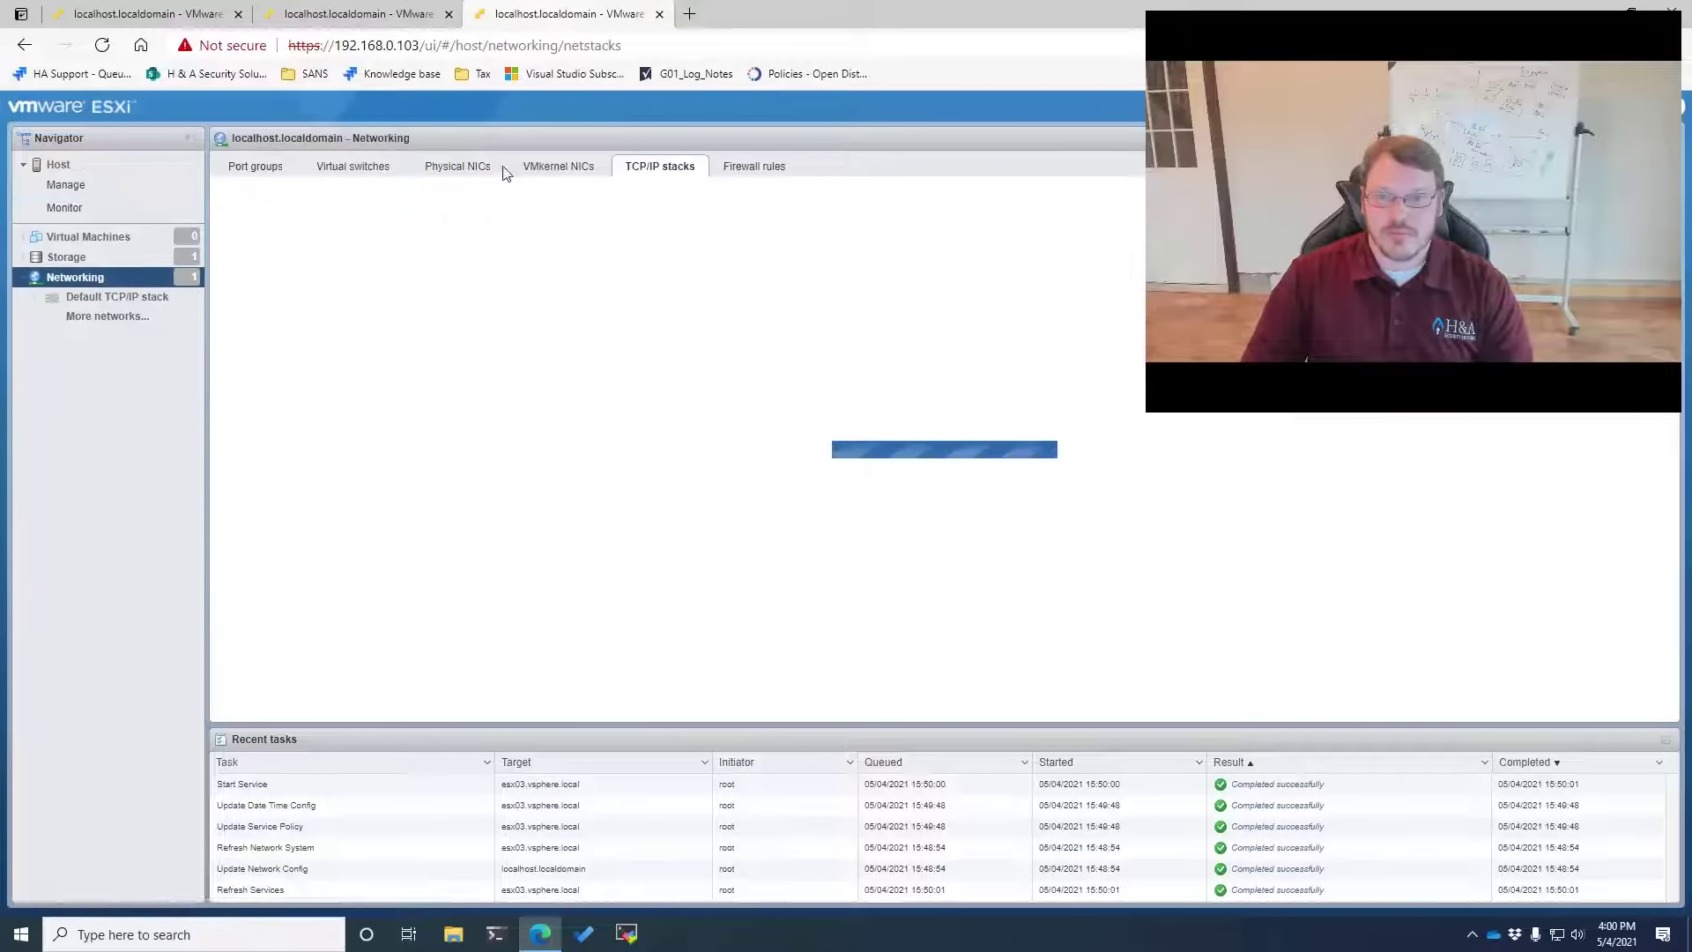
pyautogui.click(558, 168)
pyautogui.click(264, 257)
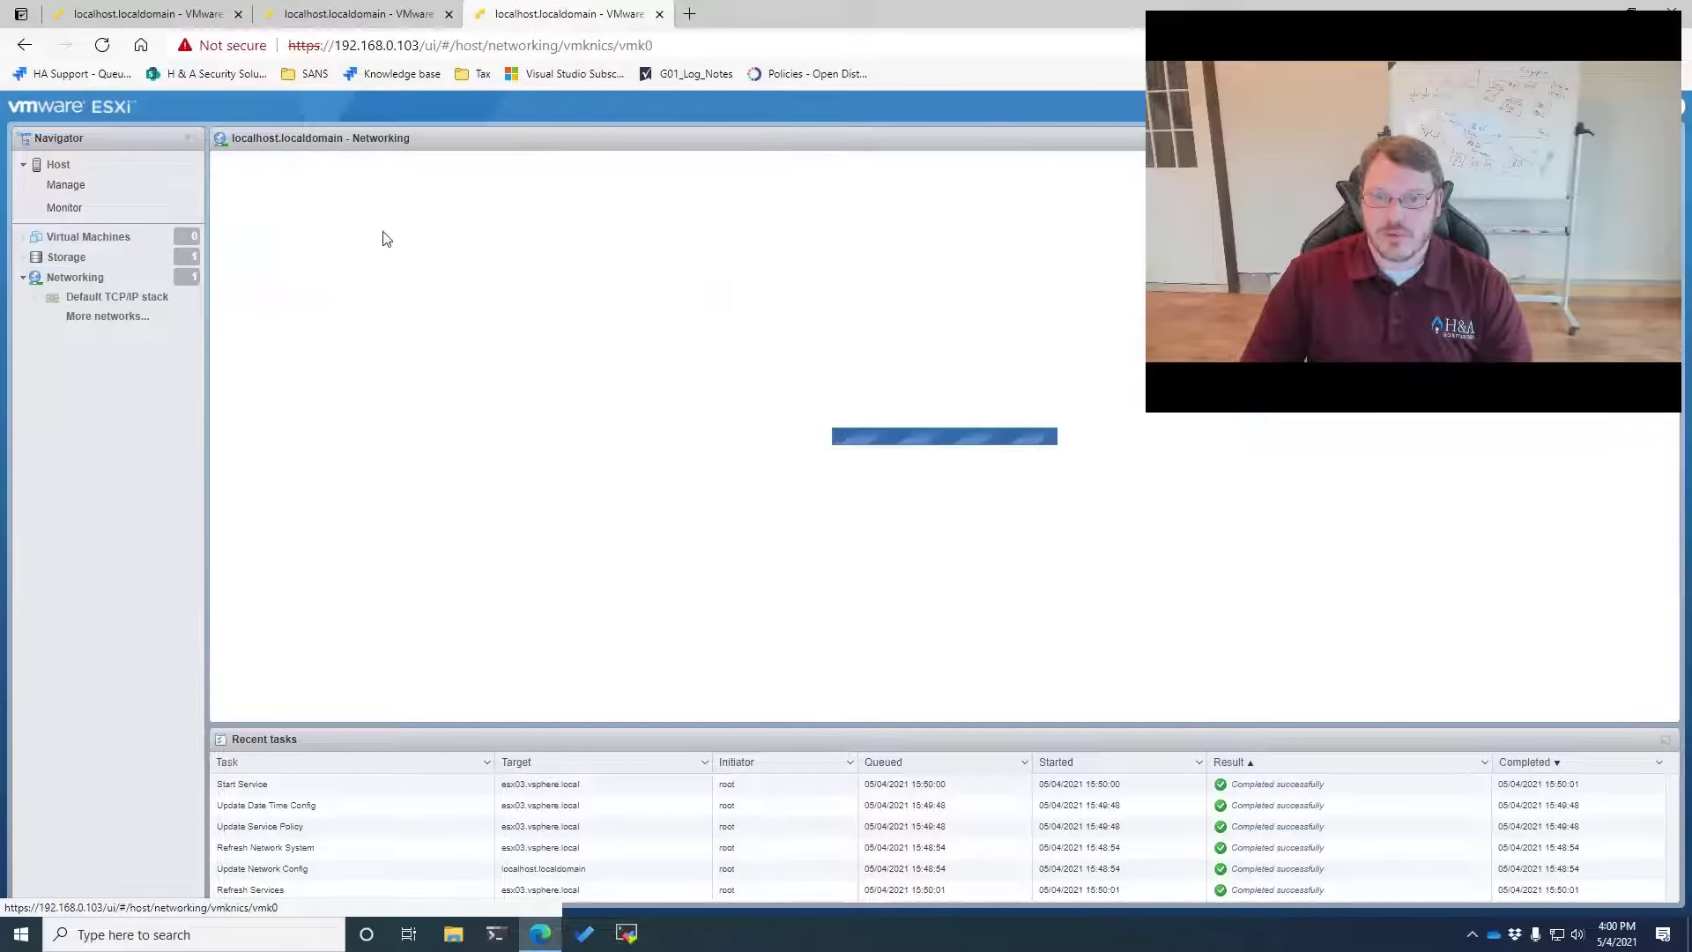
pyautogui.click(273, 178)
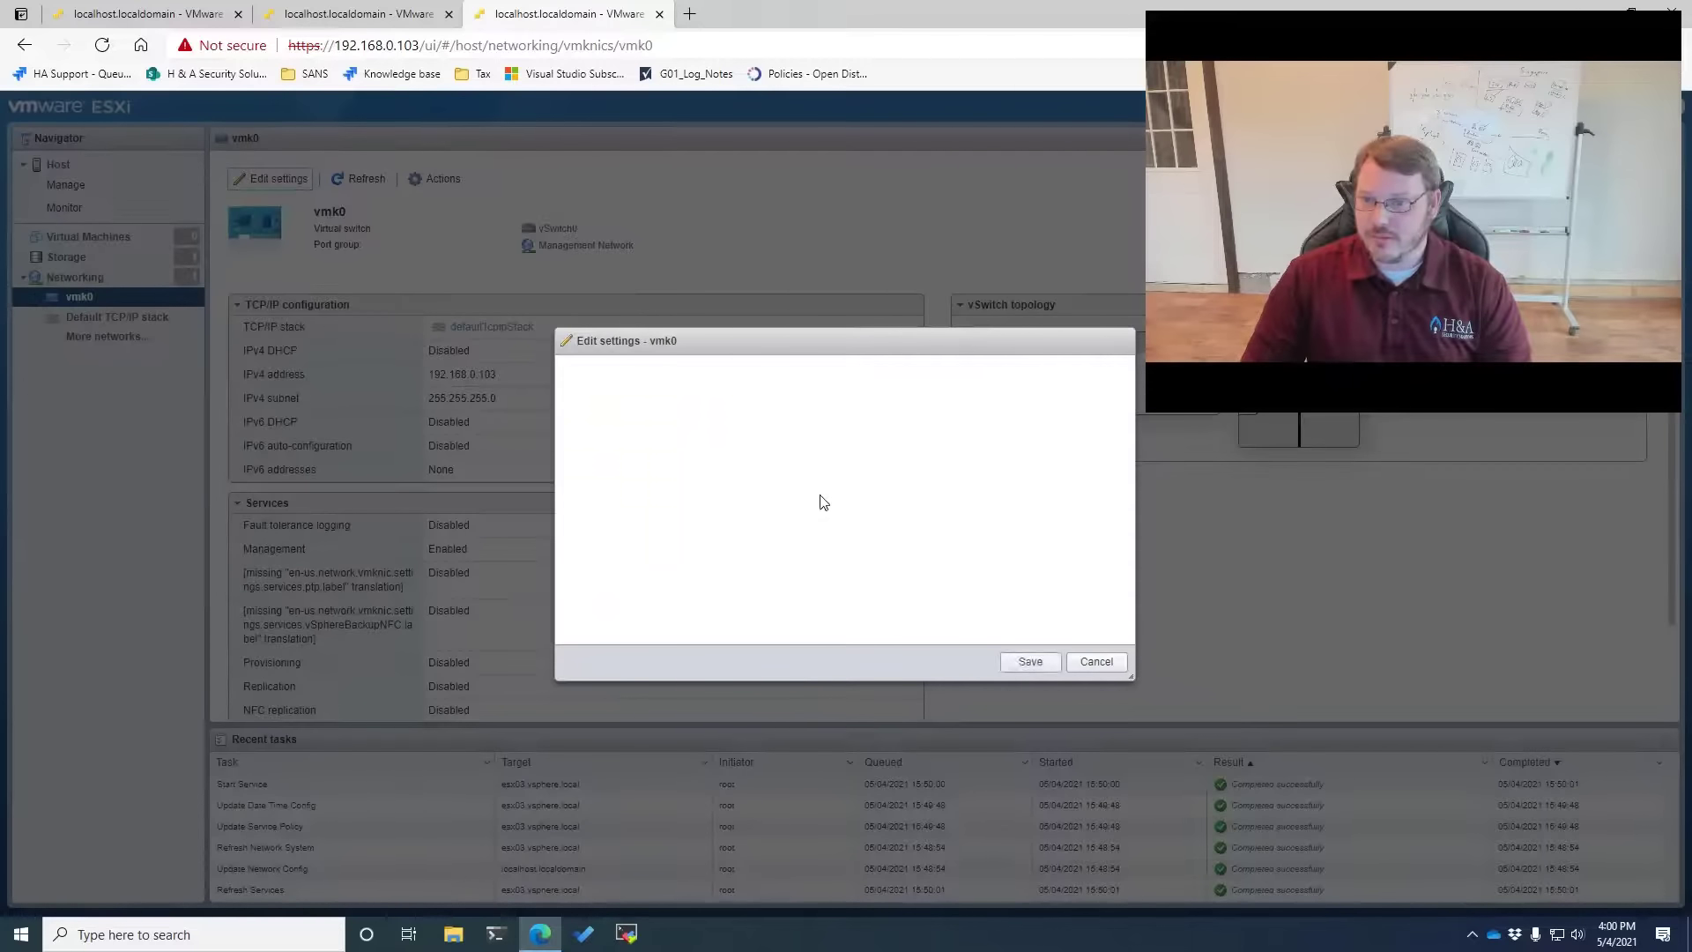
pyautogui.click(859, 589)
pyautogui.click(936, 590)
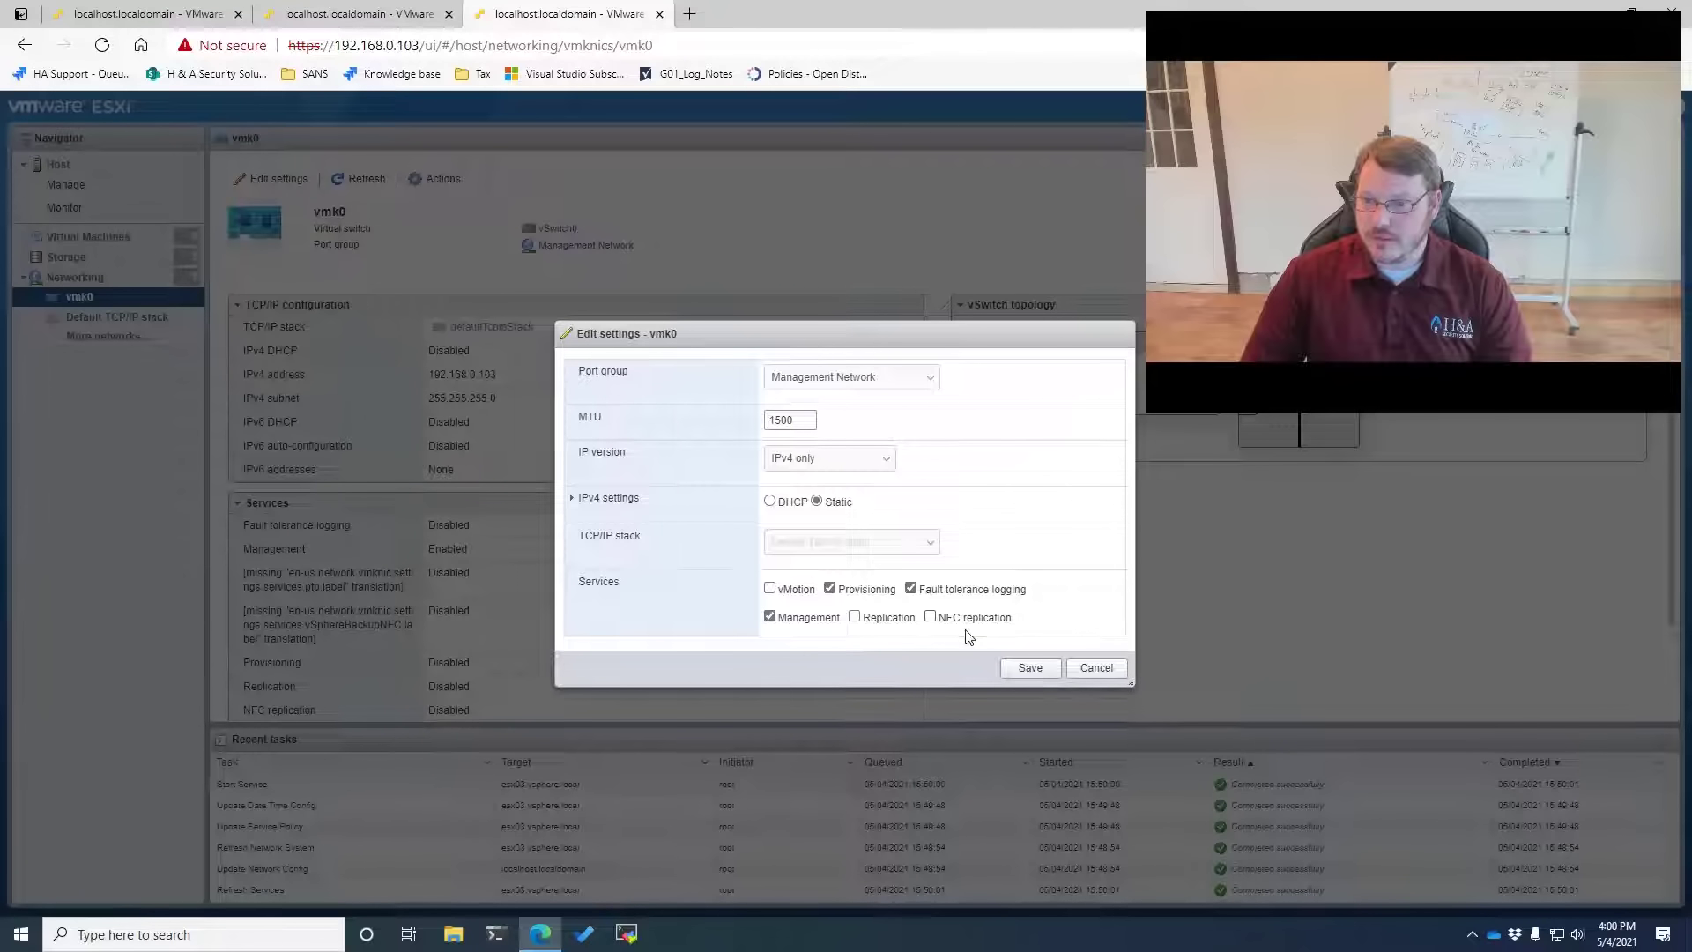
pyautogui.click(890, 619)
pyautogui.click(931, 617)
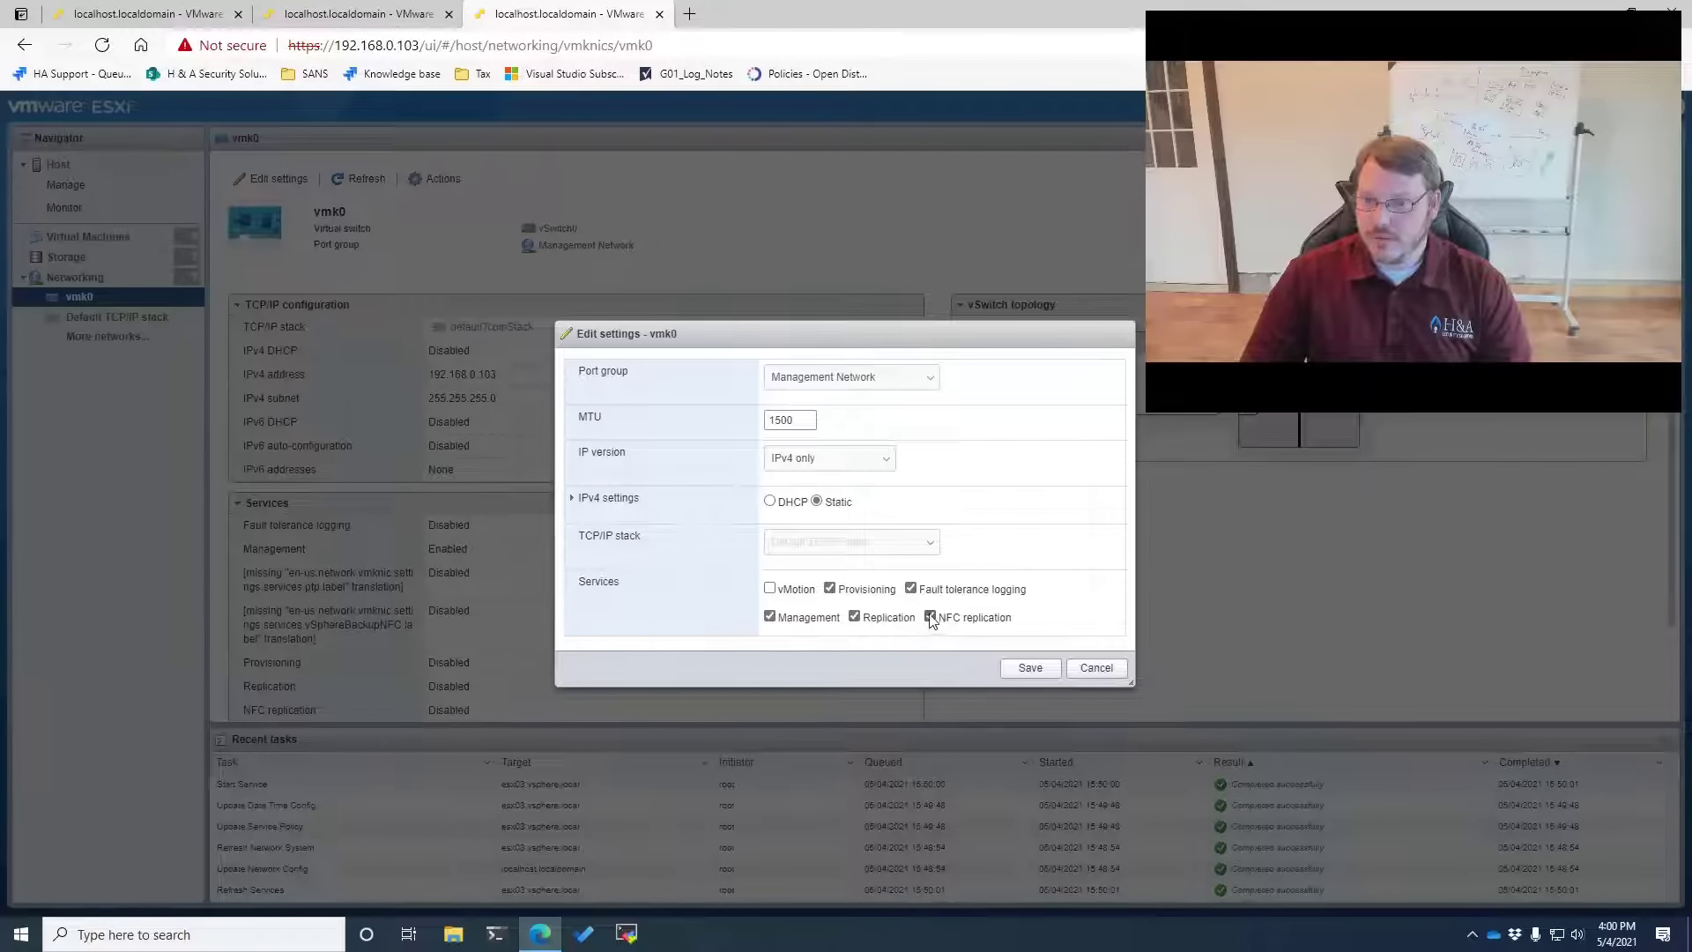
pyautogui.click(769, 589)
pyautogui.click(1030, 668)
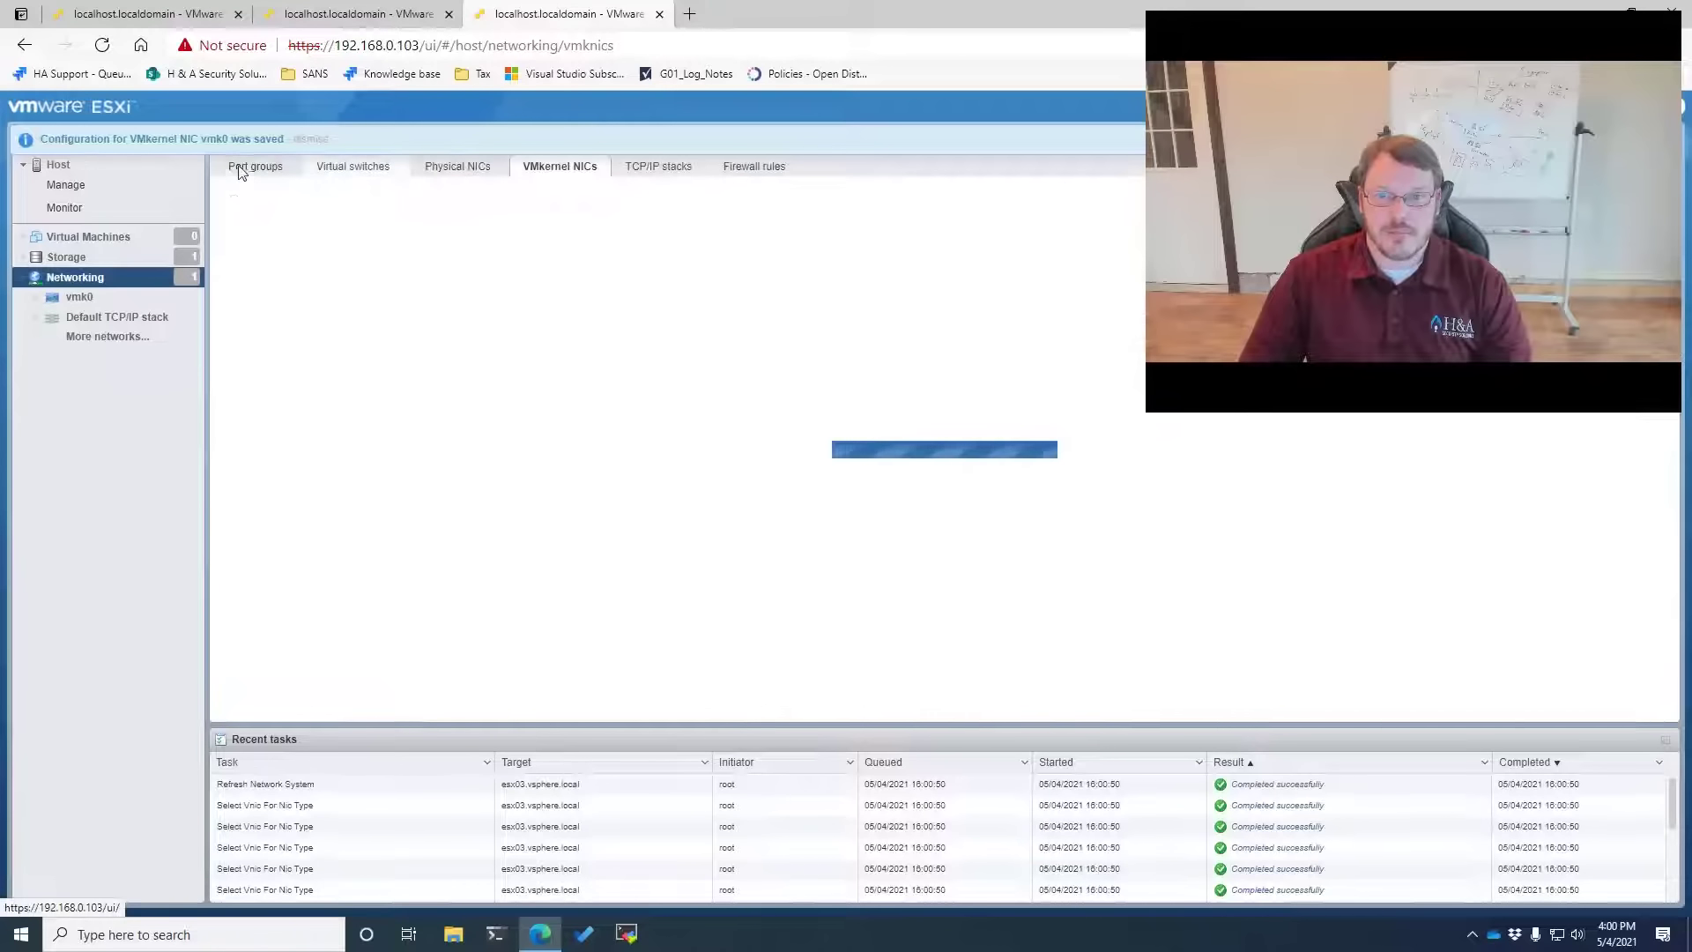
# Rename the VM Network port group to Infrastructure and set its VLAN ID to 100
pyautogui.click(256, 167)
pyautogui.click(326, 262)
pyautogui.click(370, 202)
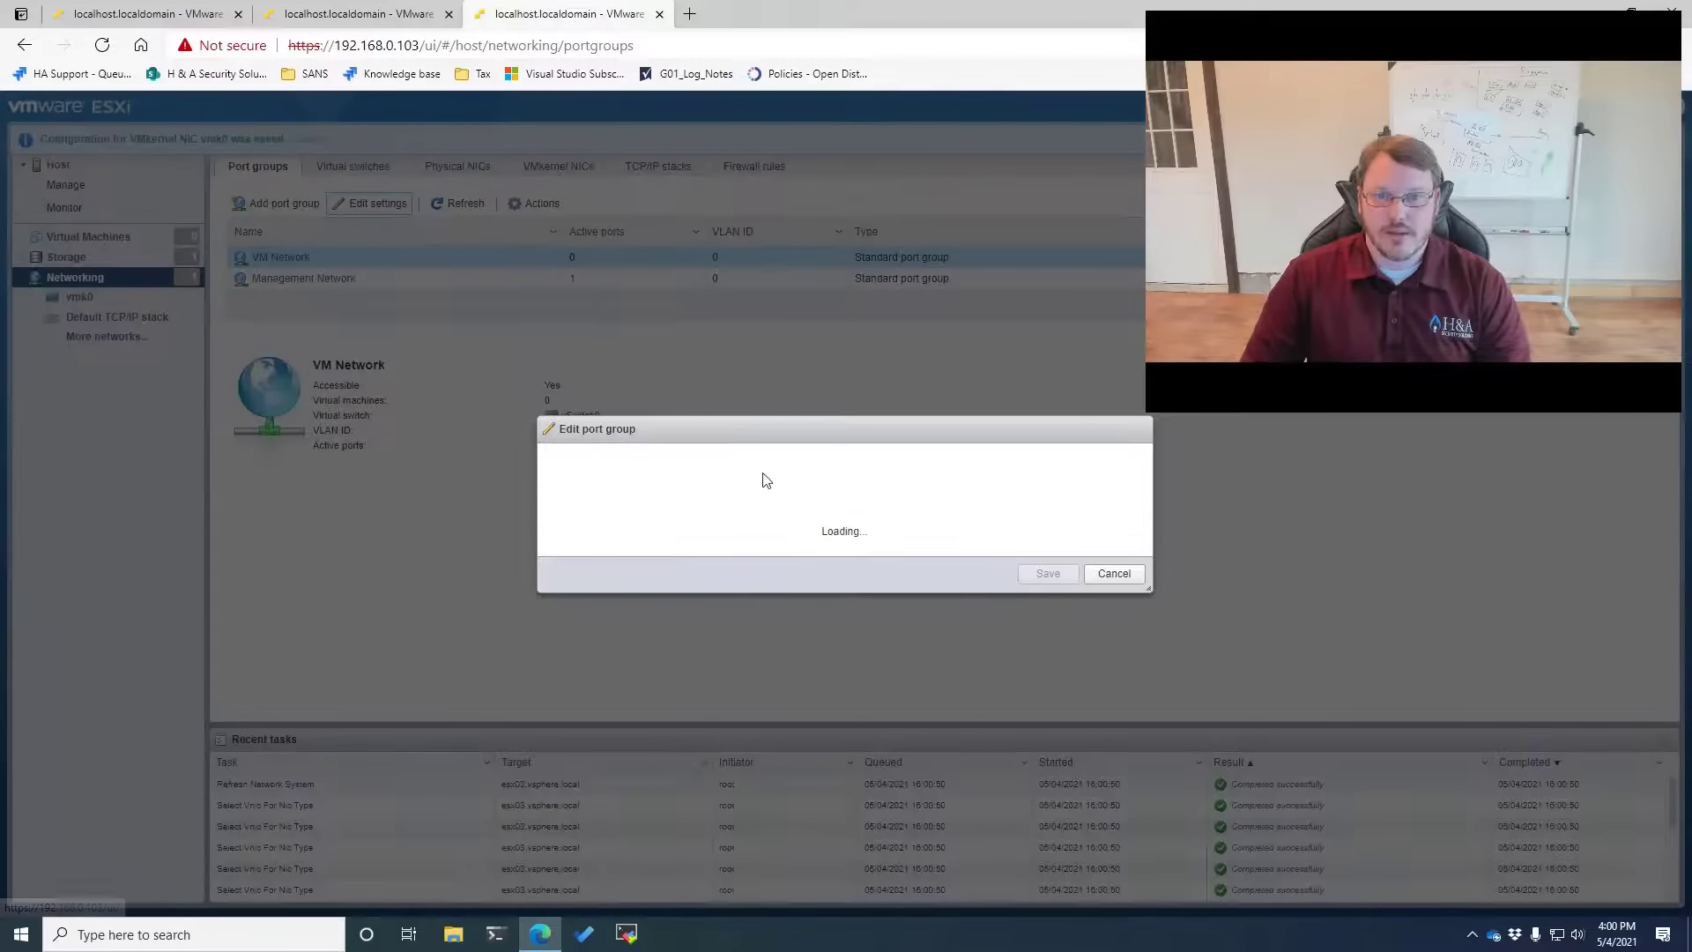
pyautogui.click(828, 406)
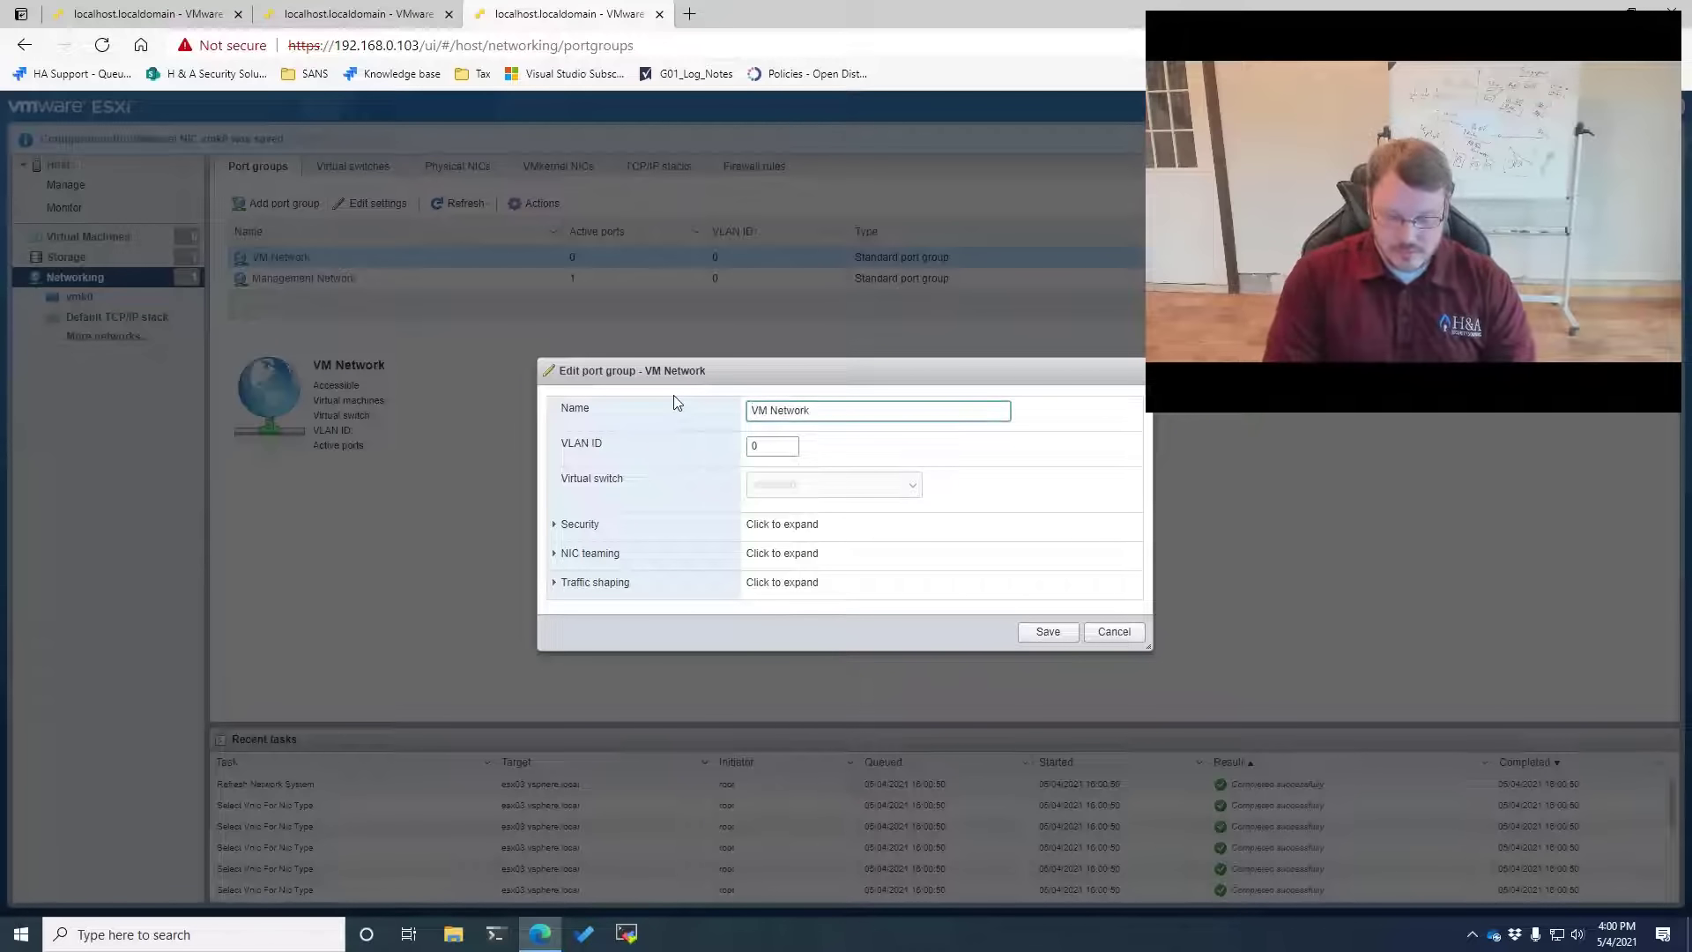
pyautogui.hotkey('ctrl', 'a')
pyautogui.press('BackSpace')
pyautogui.write('Infrastructure')
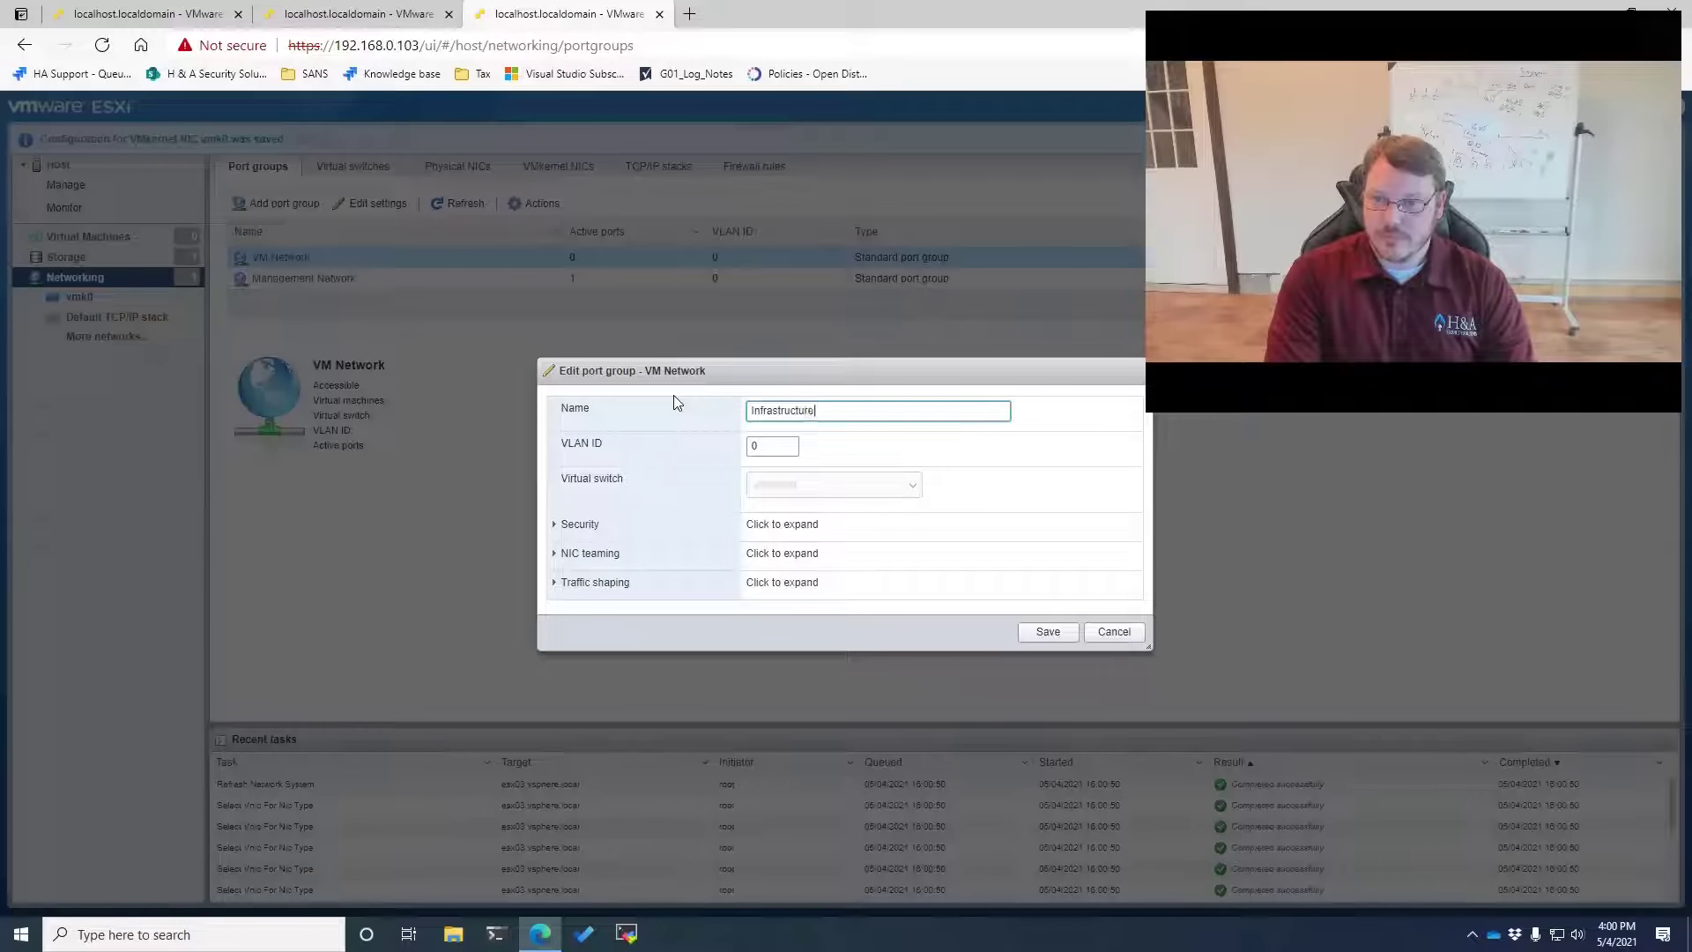
pyautogui.press('Tab')
pyautogui.write('100')
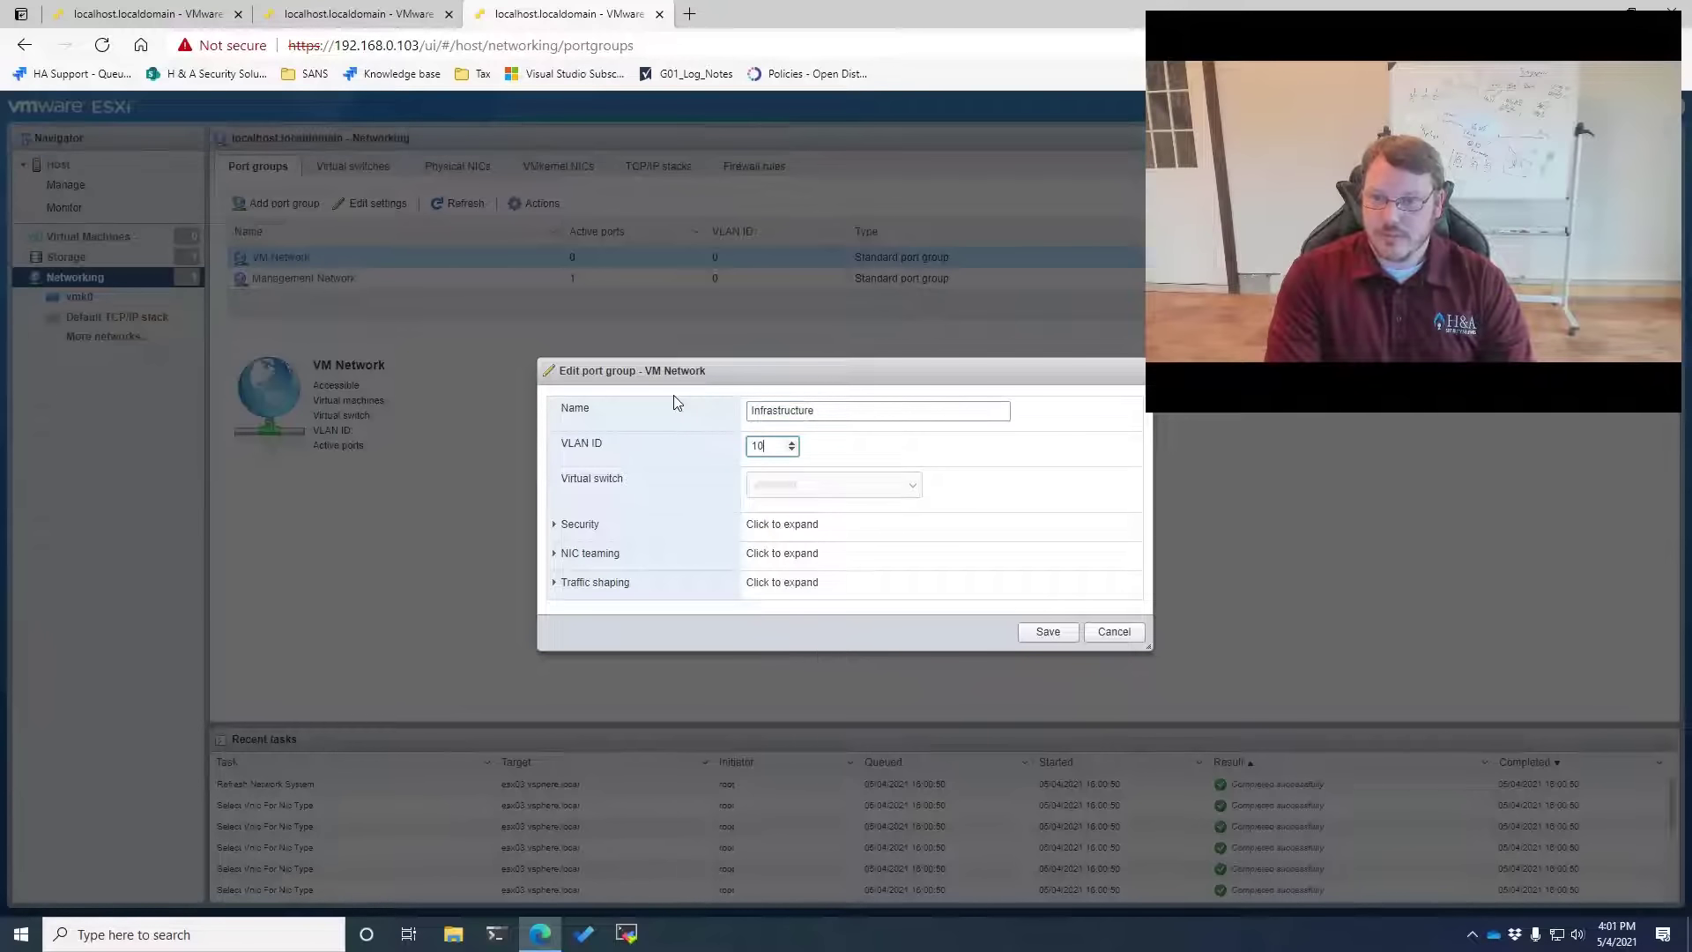
pyautogui.click(1046, 631)
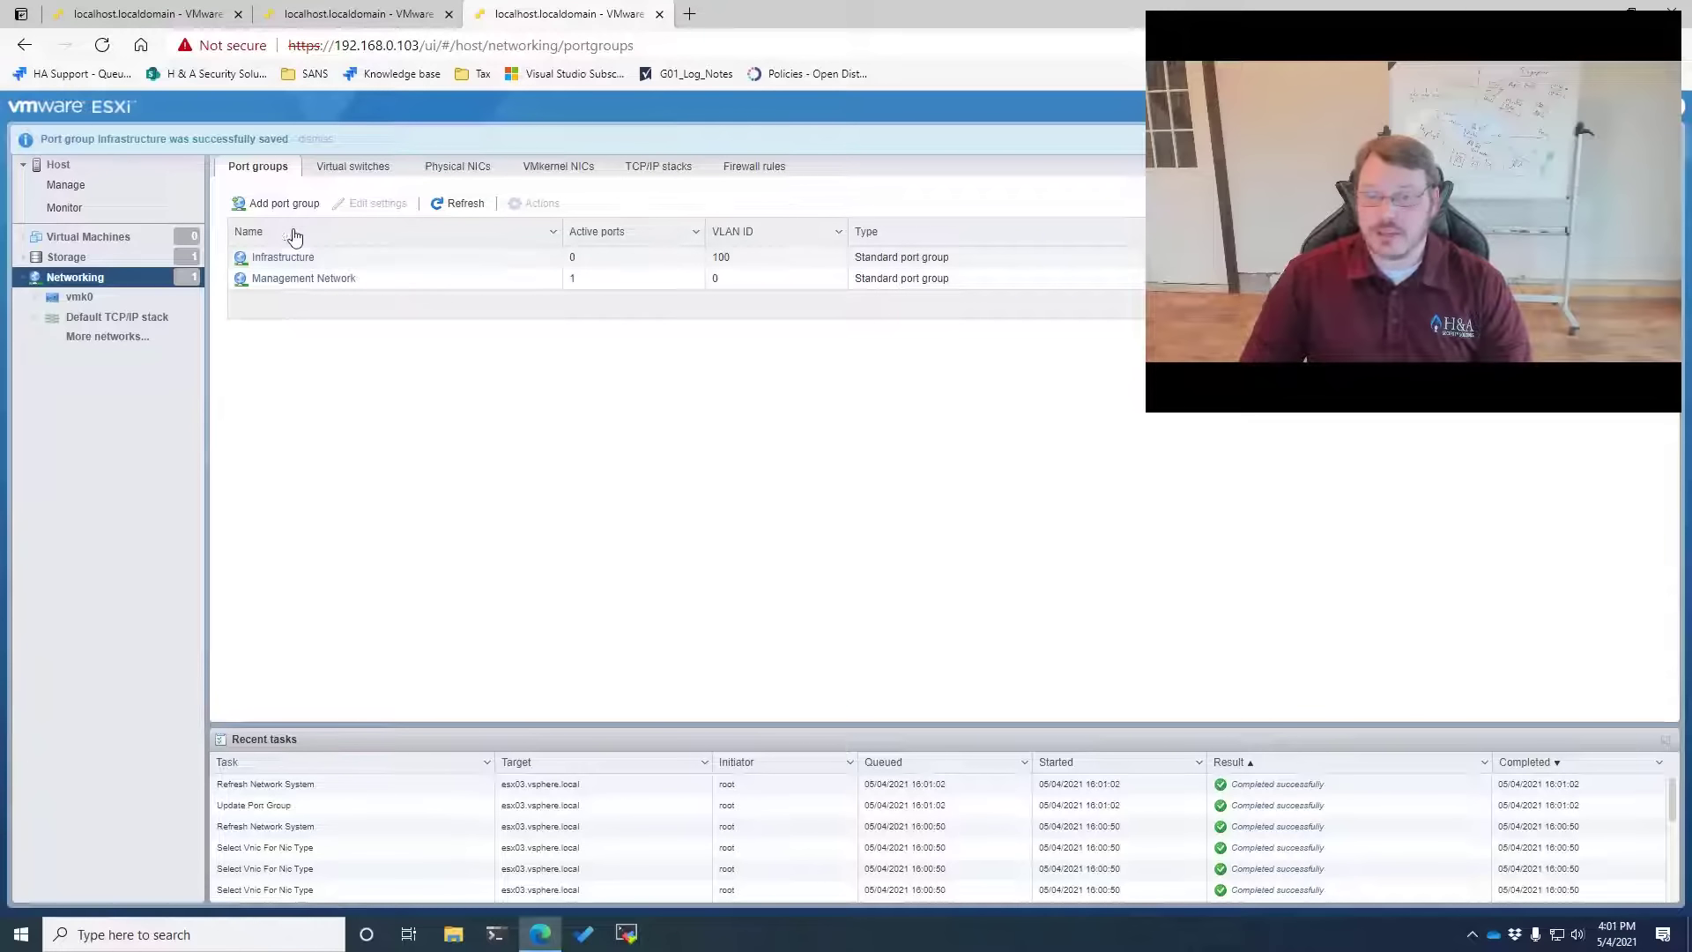
pyautogui.click(275, 205)
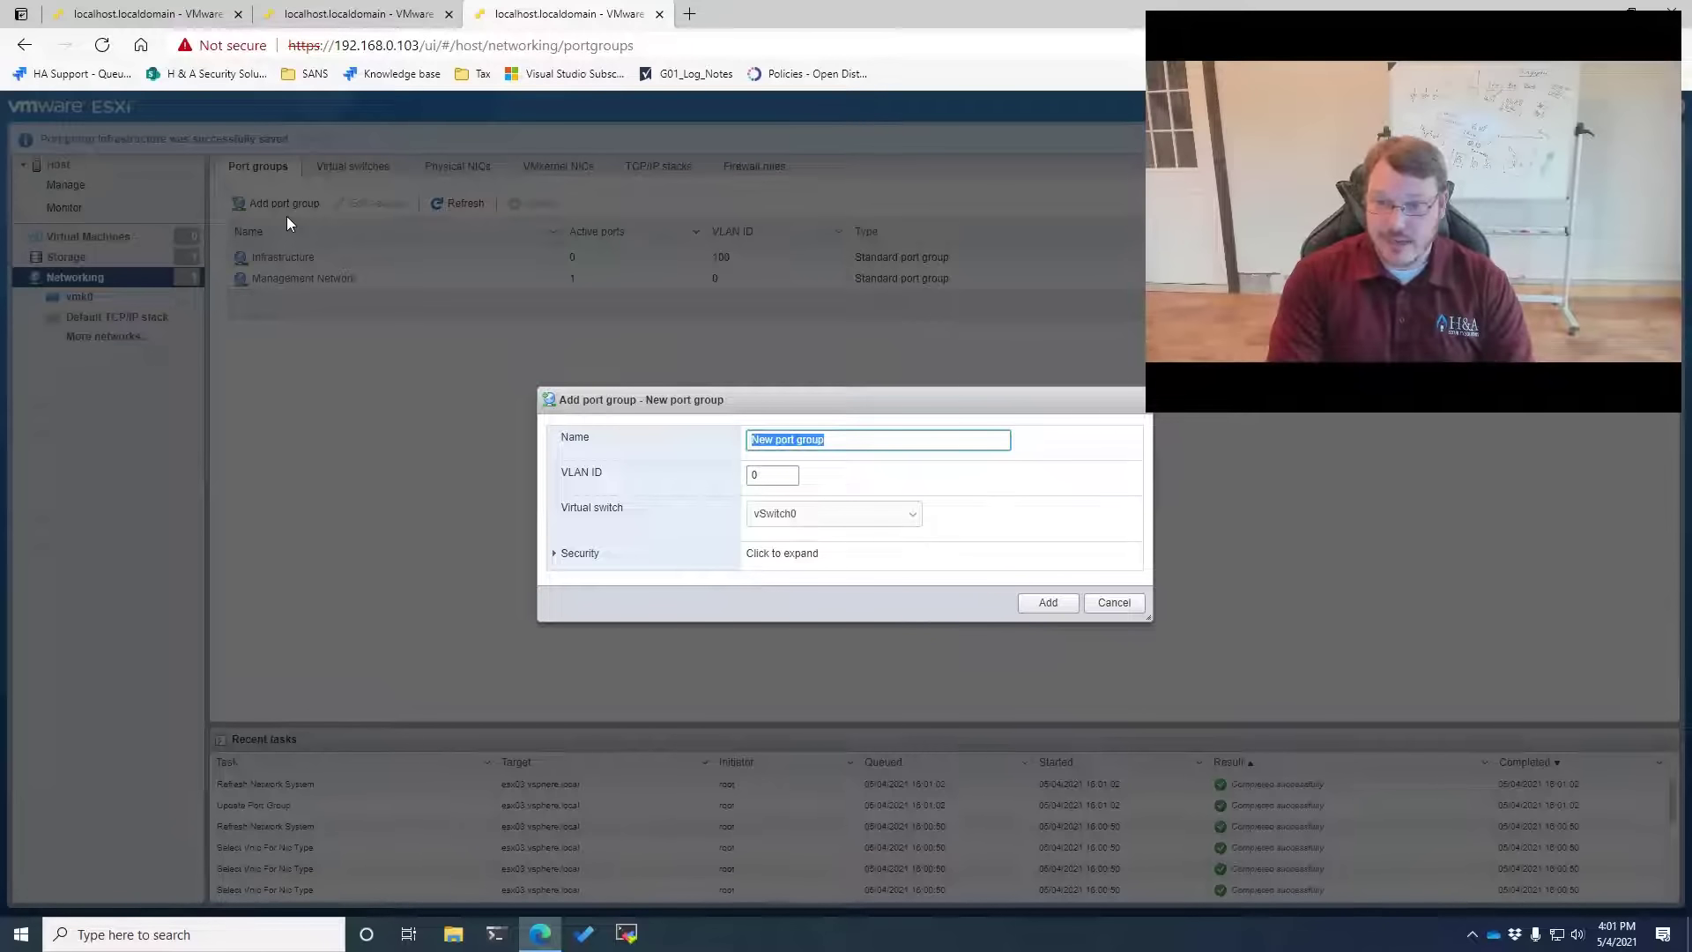
# Create the Security port group with VLAN ID 101
pyautogui.write('Security')
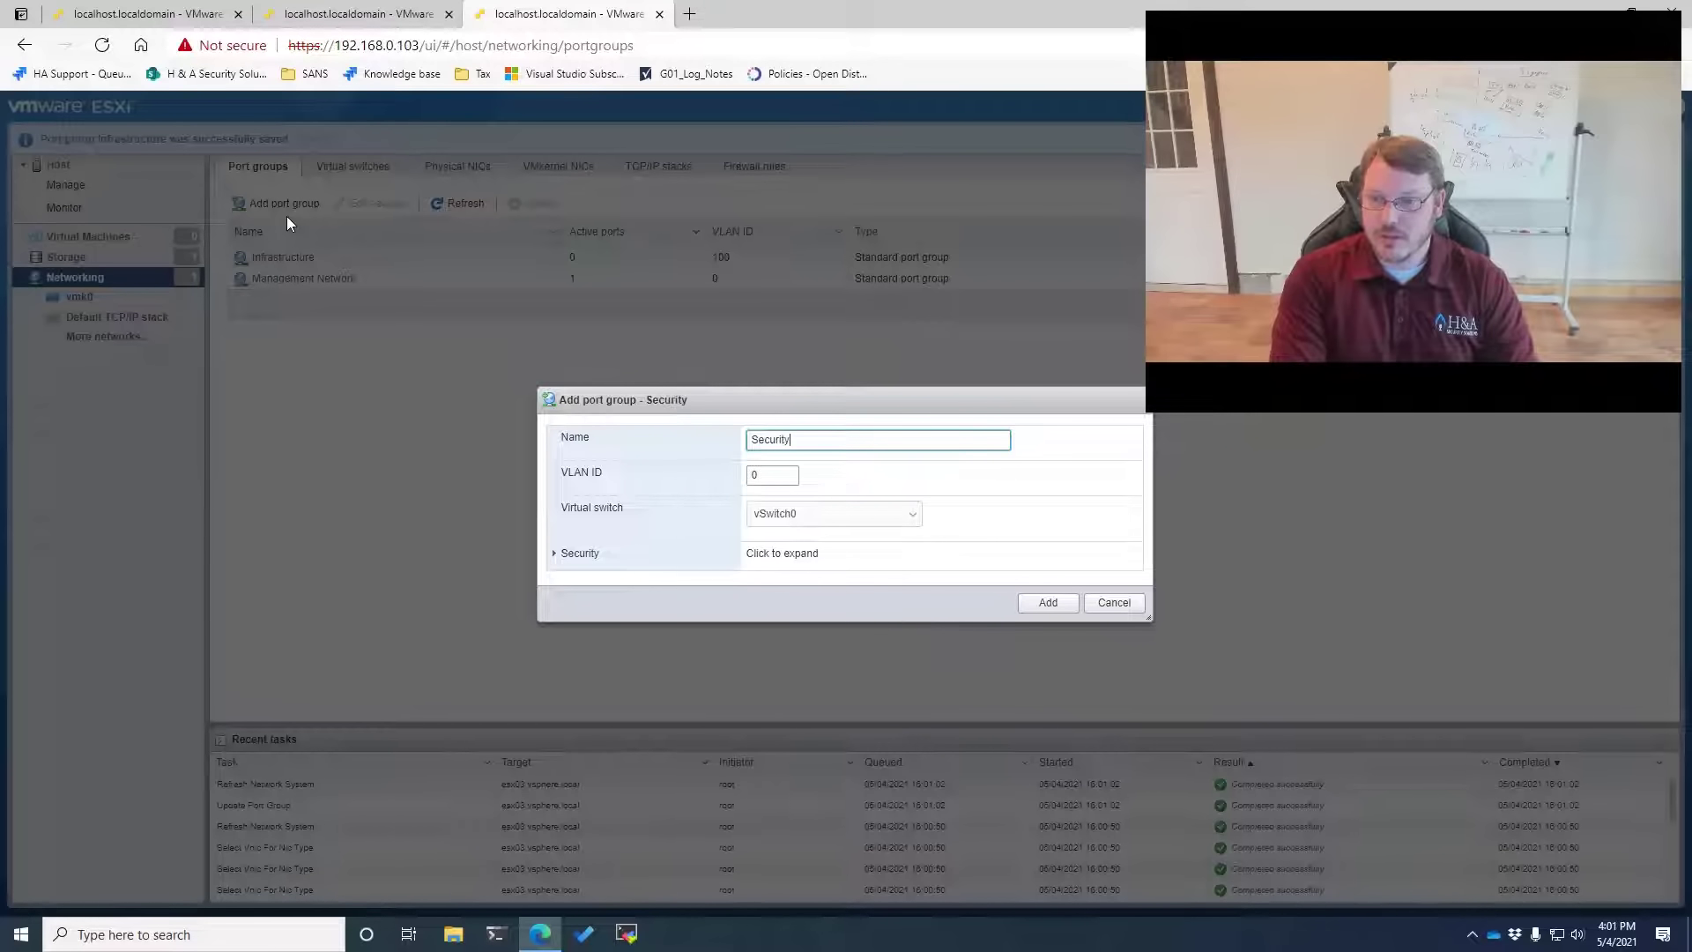
pyautogui.press('Tab')
pyautogui.write('1')
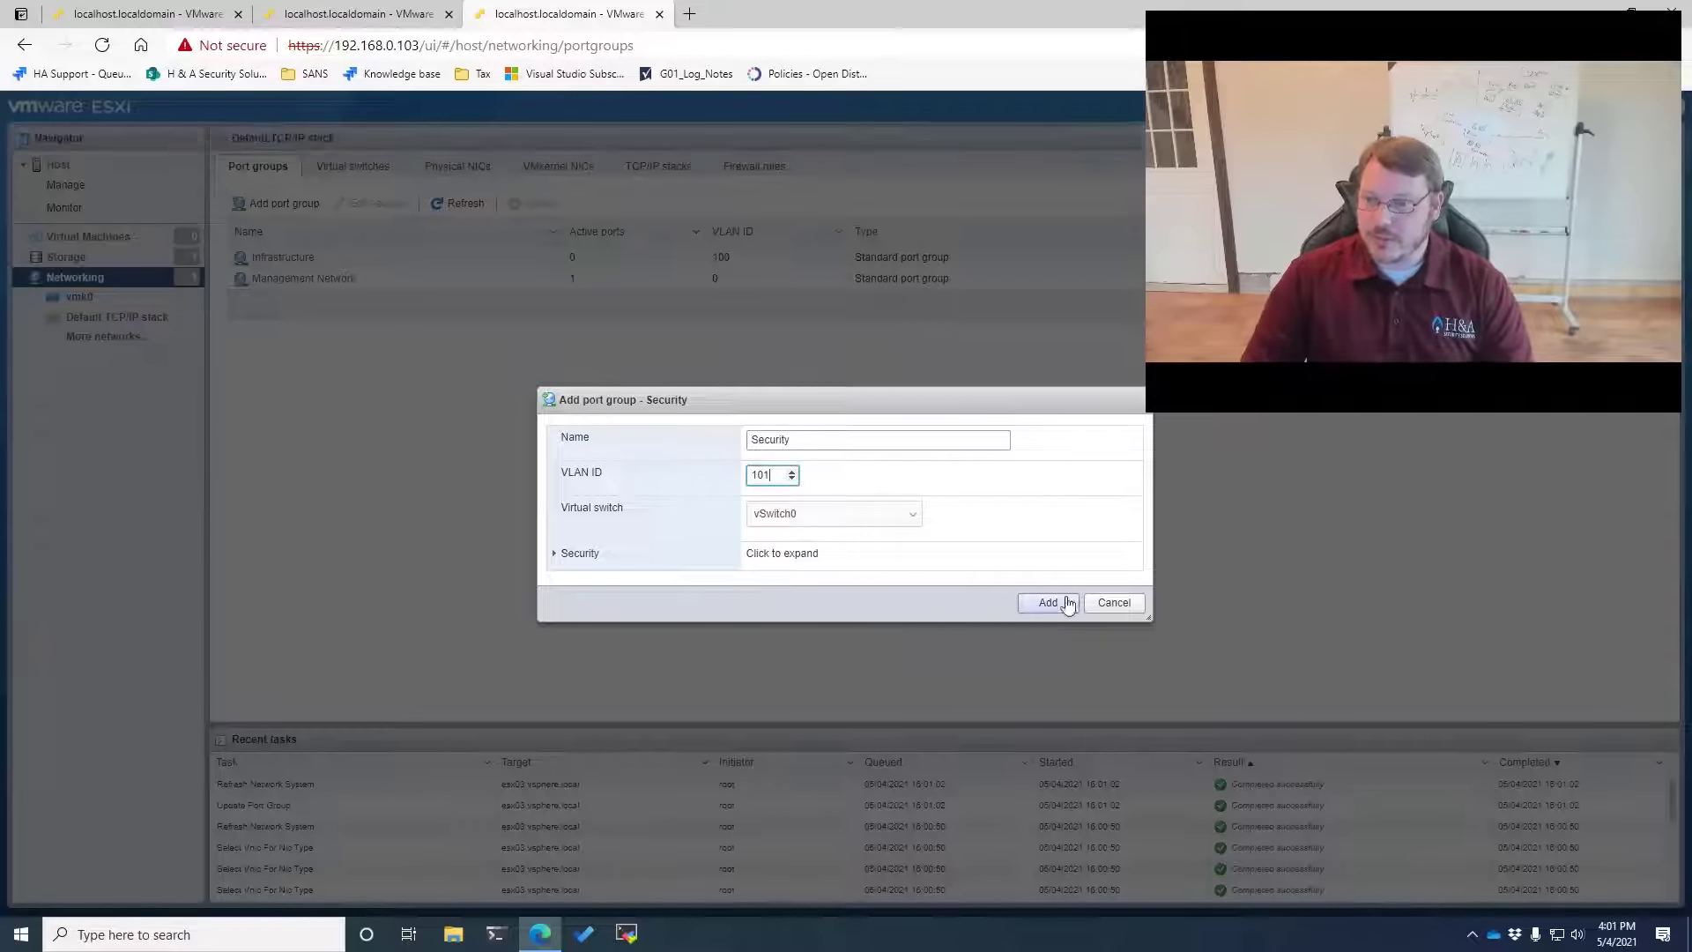
pyautogui.click(1070, 599)
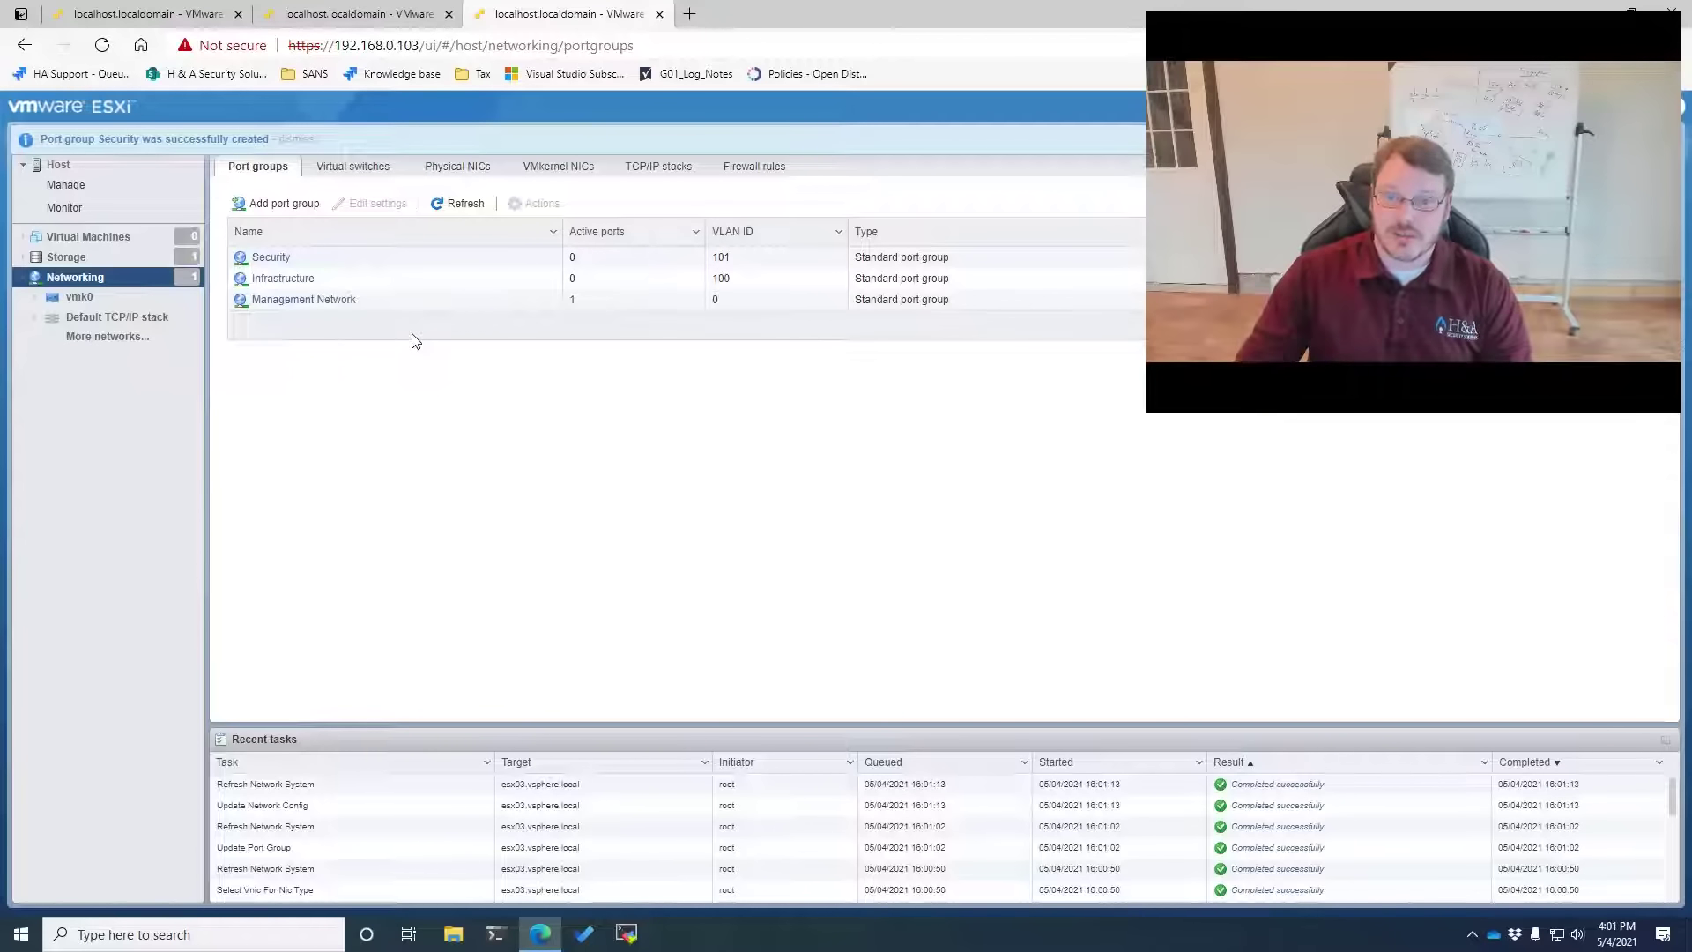
# Add the Logging port group with VLAN ID 700
pyautogui.click(284, 203)
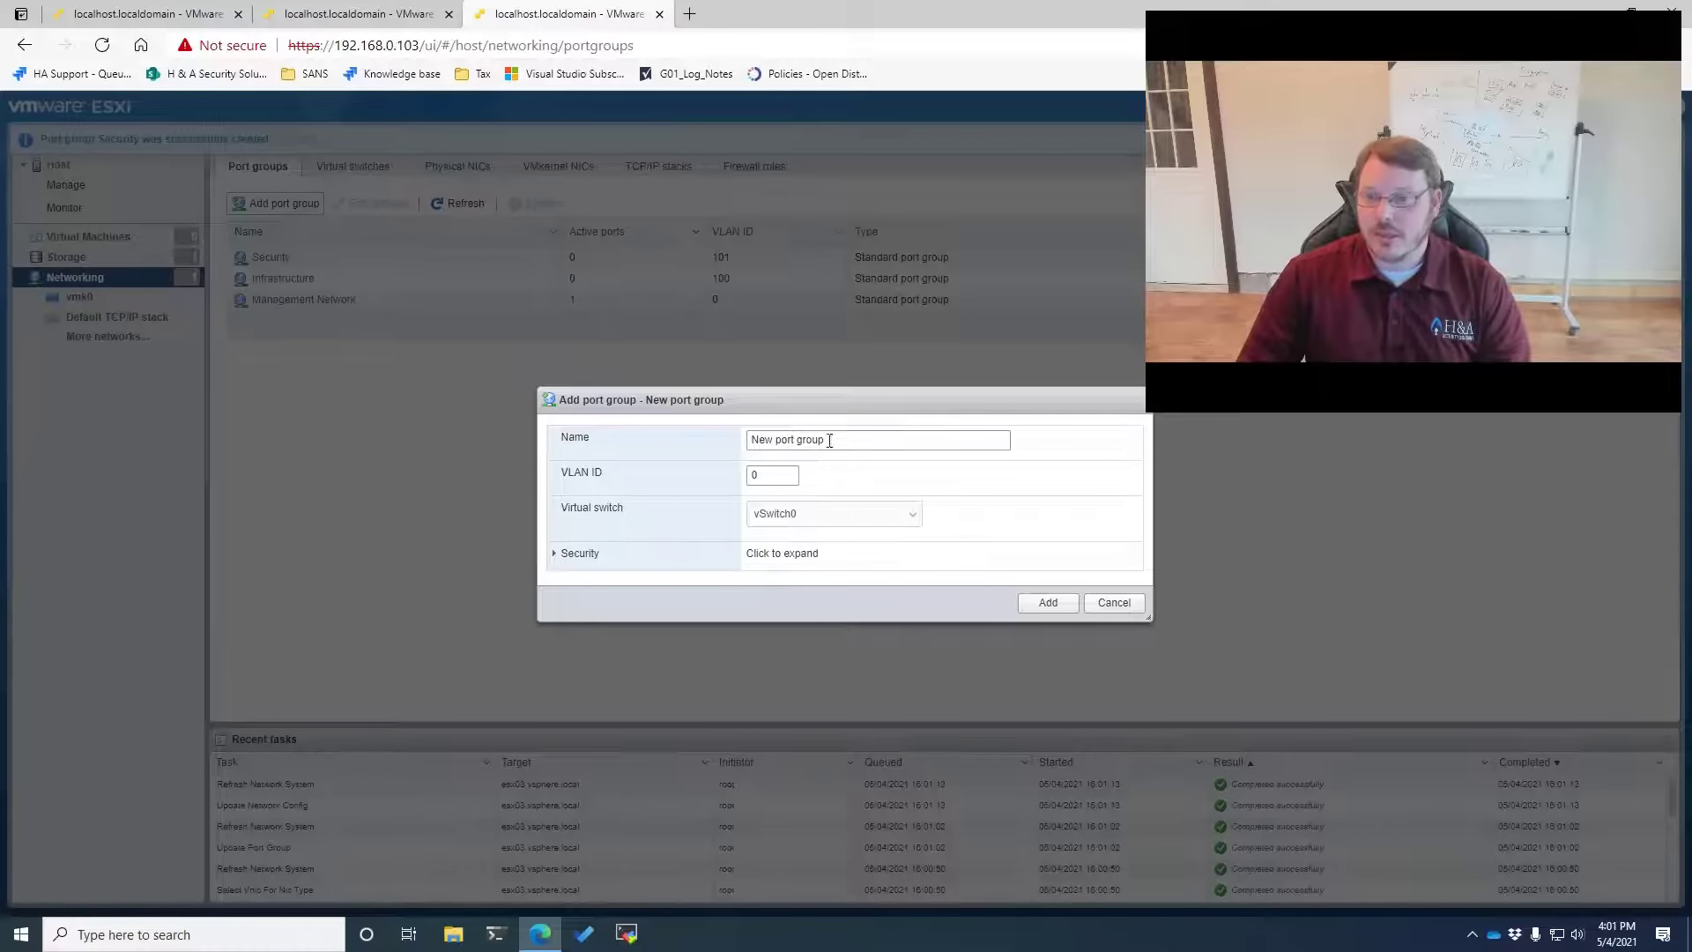
pyautogui.hotkey('ctrl', 'a')
pyautogui.write('Logging')
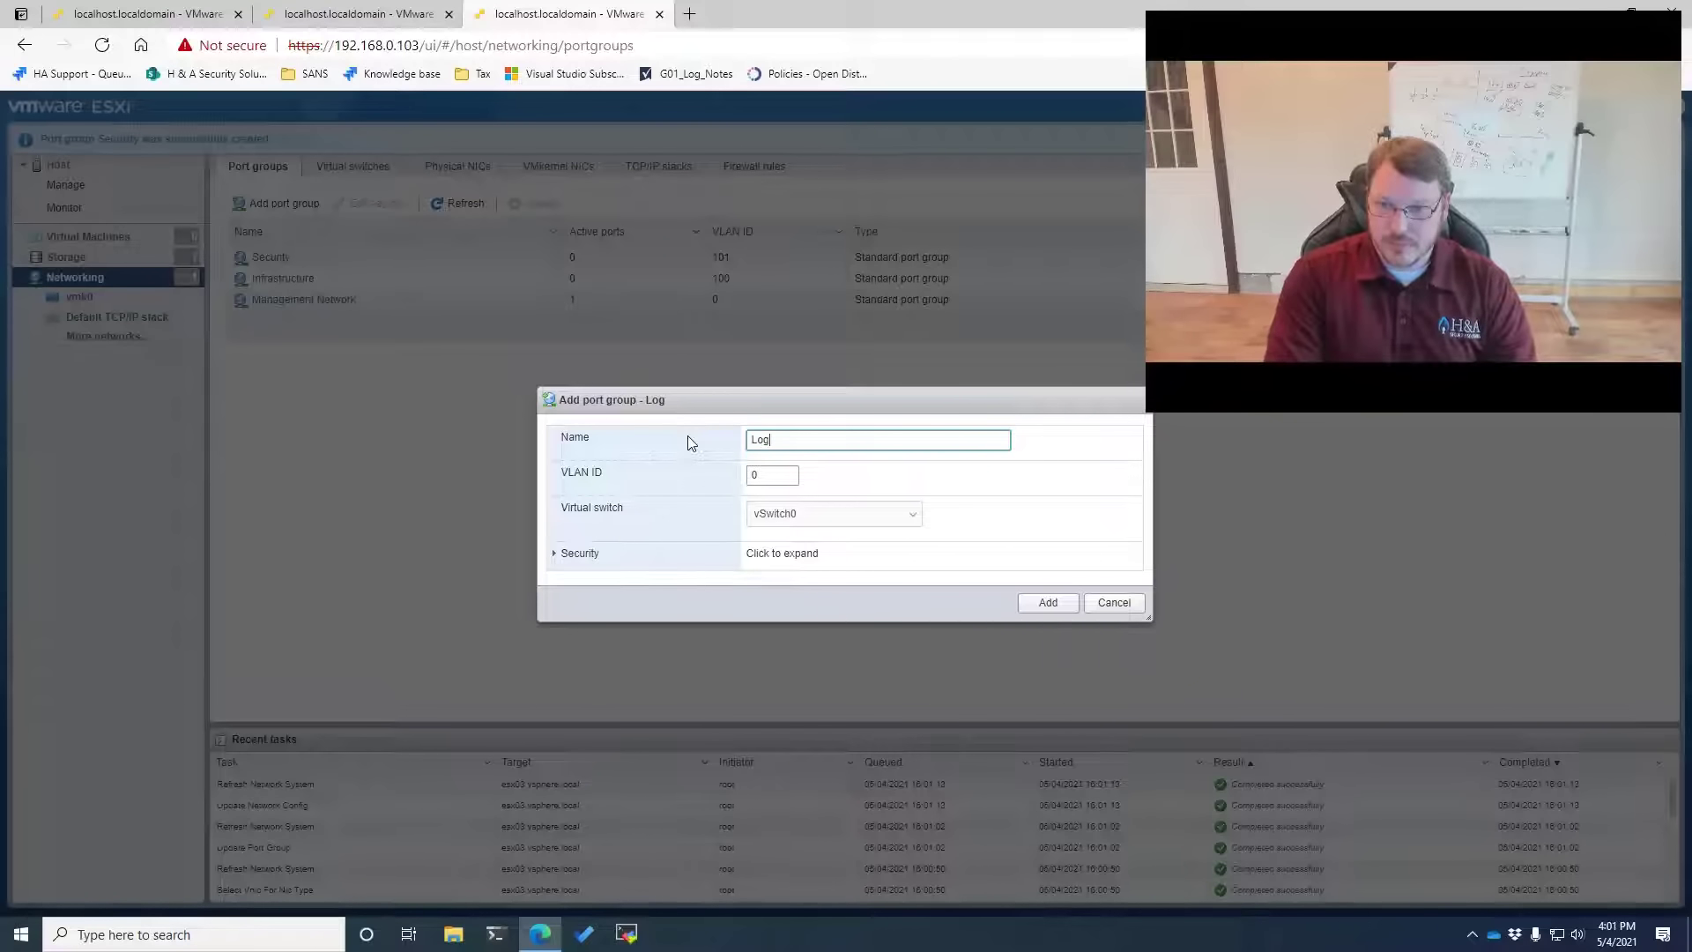
pyautogui.press('Tab')
pyautogui.write('70')
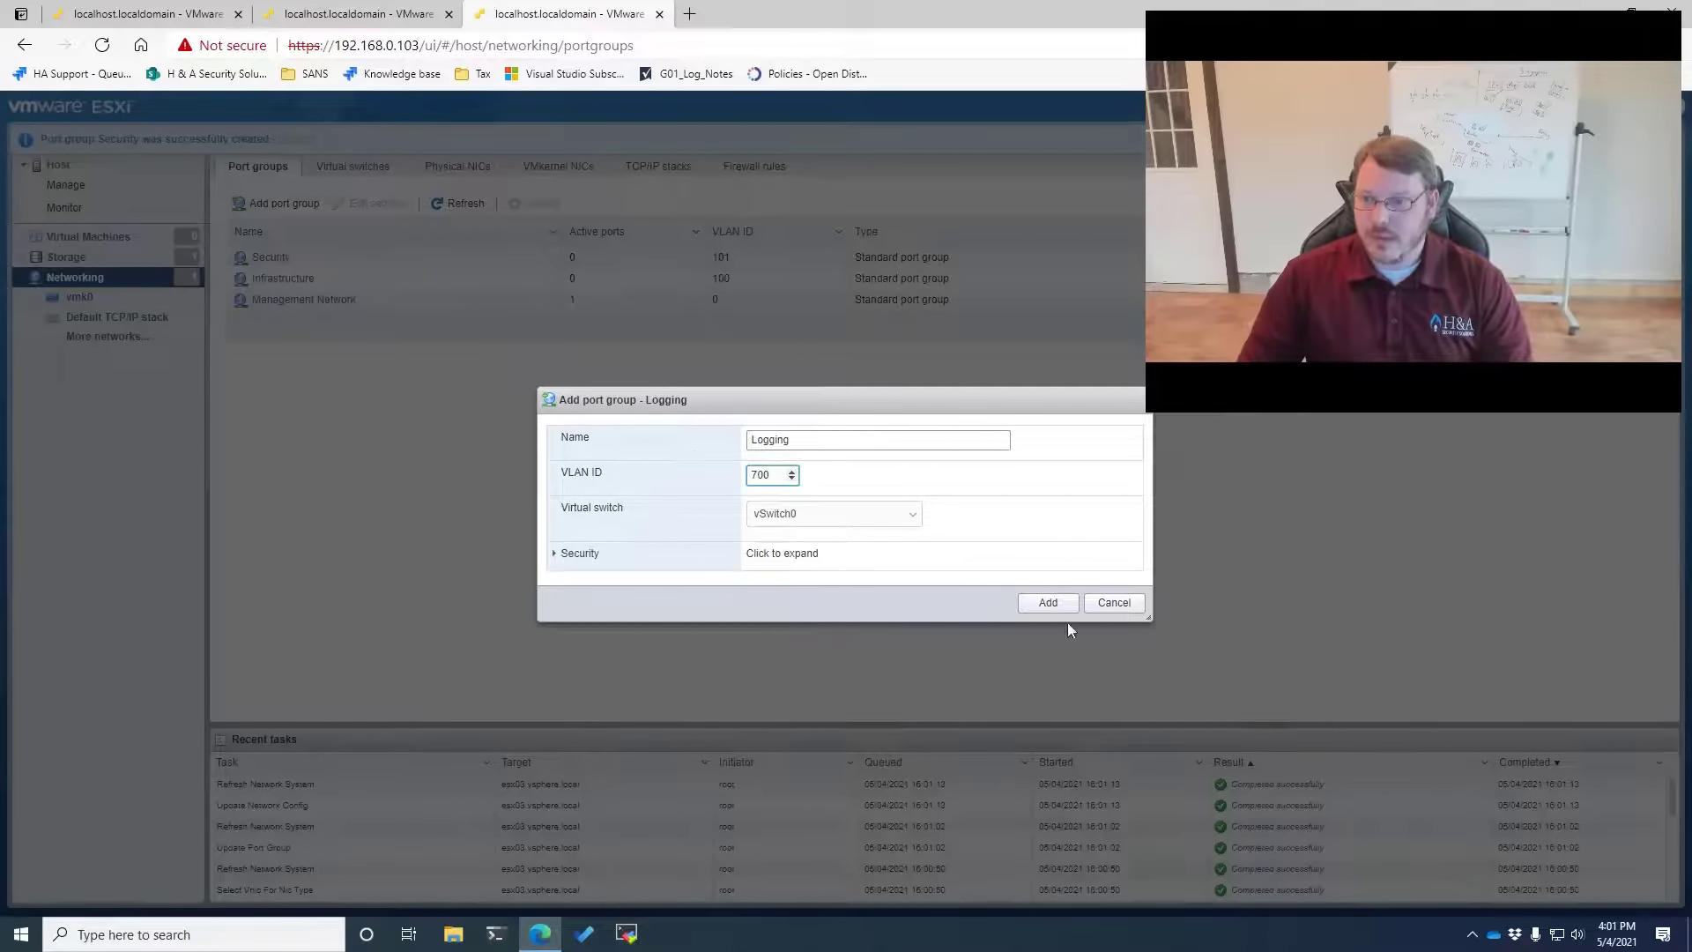
pyautogui.click(1048, 602)
# Name a new port group IDS and accept promiscuous mode, MAC address changes and forged transmits
pyautogui.click(262, 205)
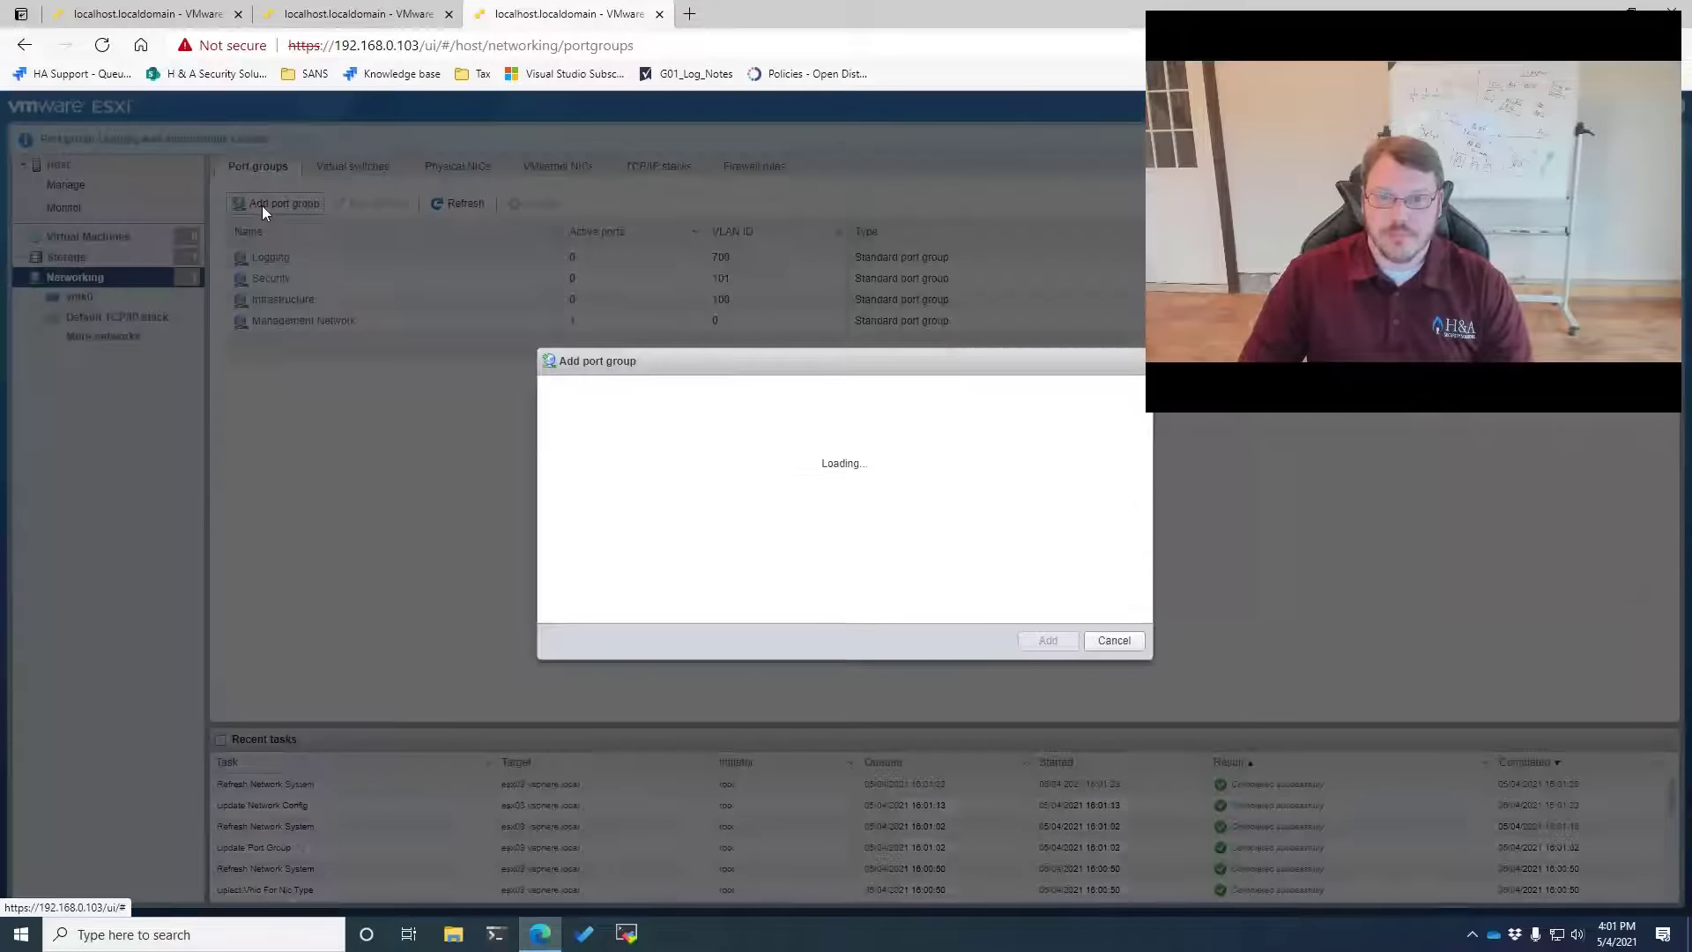
pyautogui.moveTo(827, 440); pyautogui.dragTo(709, 418)
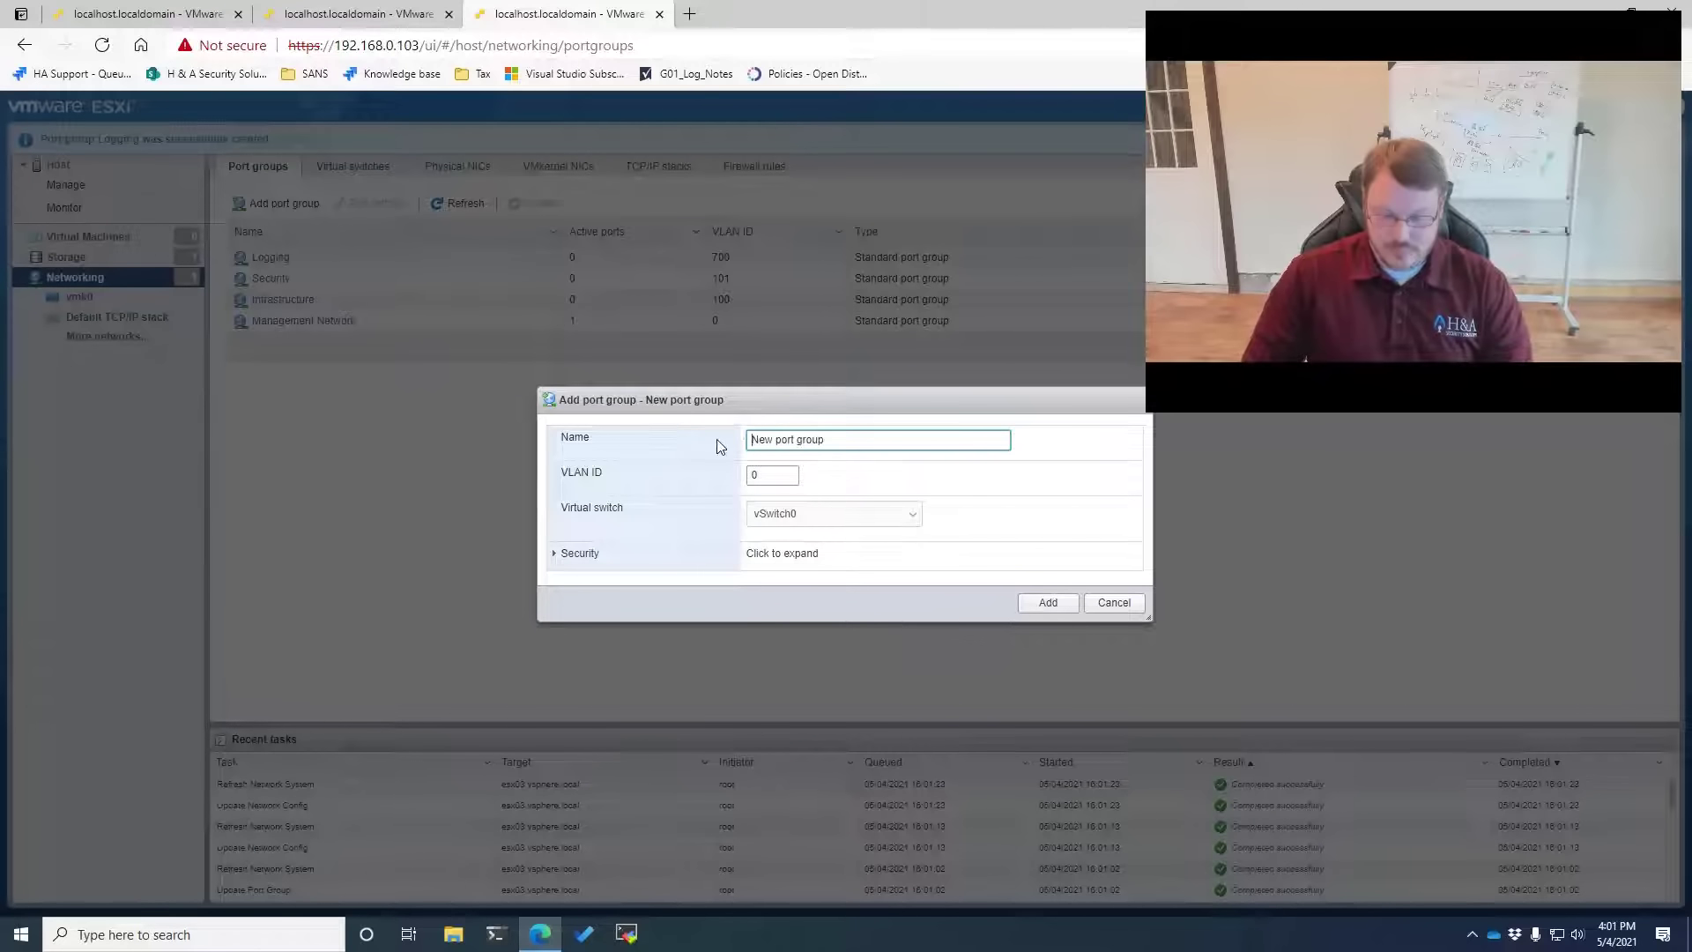
pyautogui.hotkey('ctrl', 'a')
pyautogui.write('IDS')
pyautogui.press('Tab')
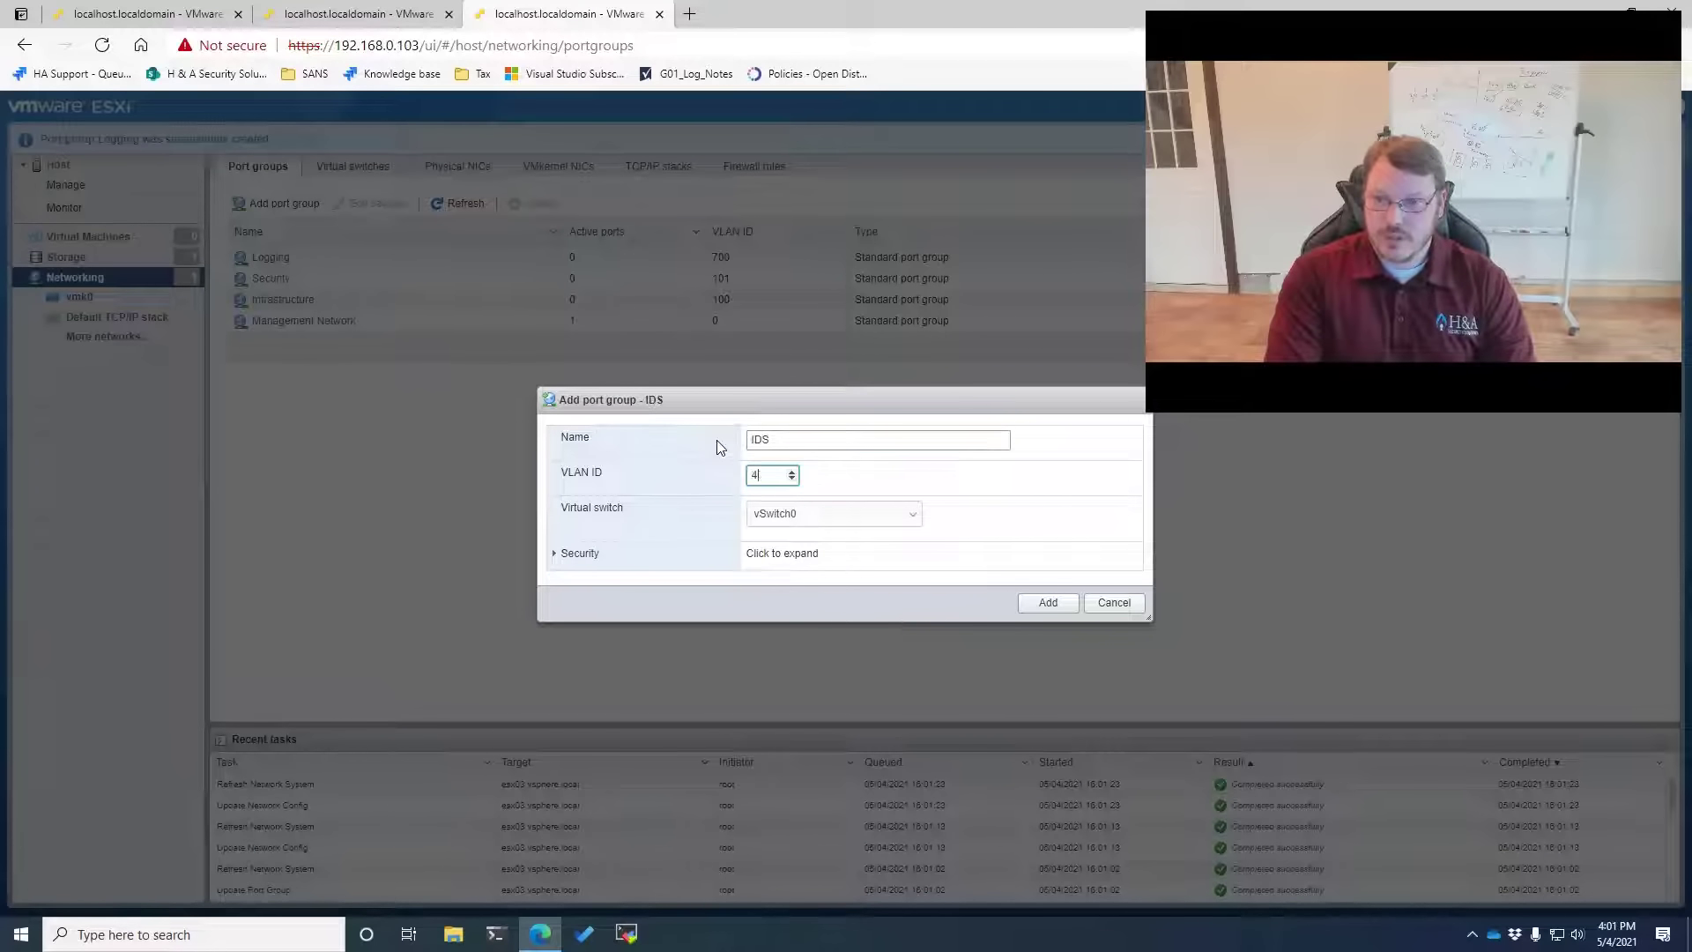
pyautogui.write('4096')
pyautogui.write('5')
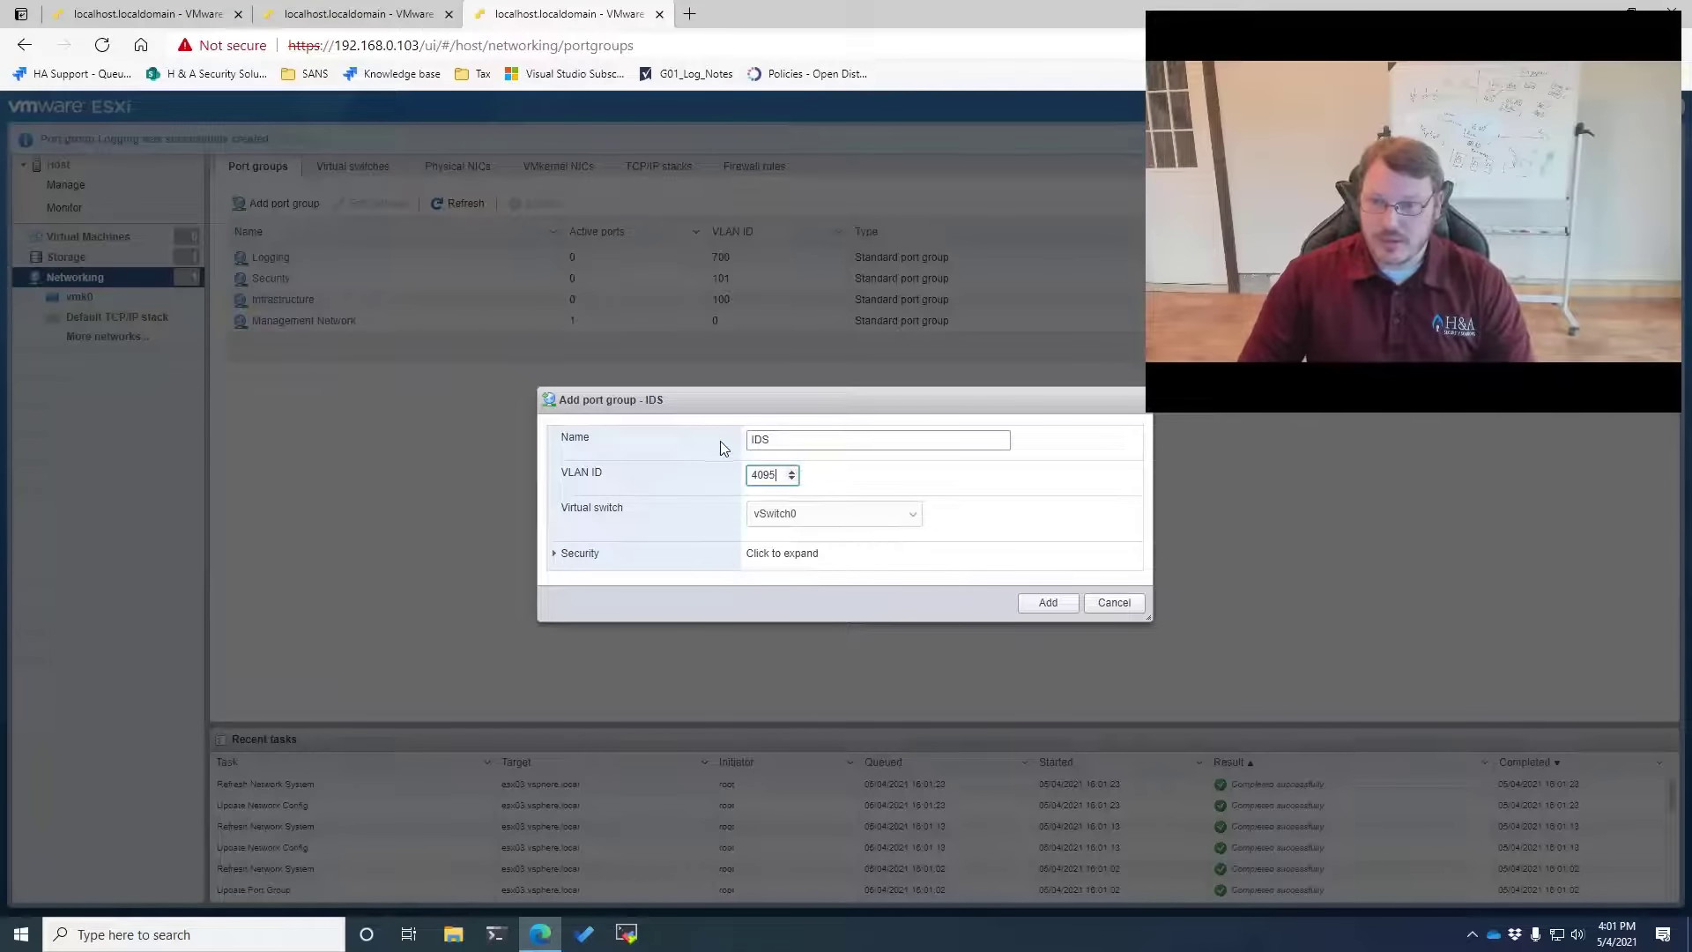
pyautogui.click(599, 554)
pyautogui.click(752, 529)
pyautogui.click(752, 563)
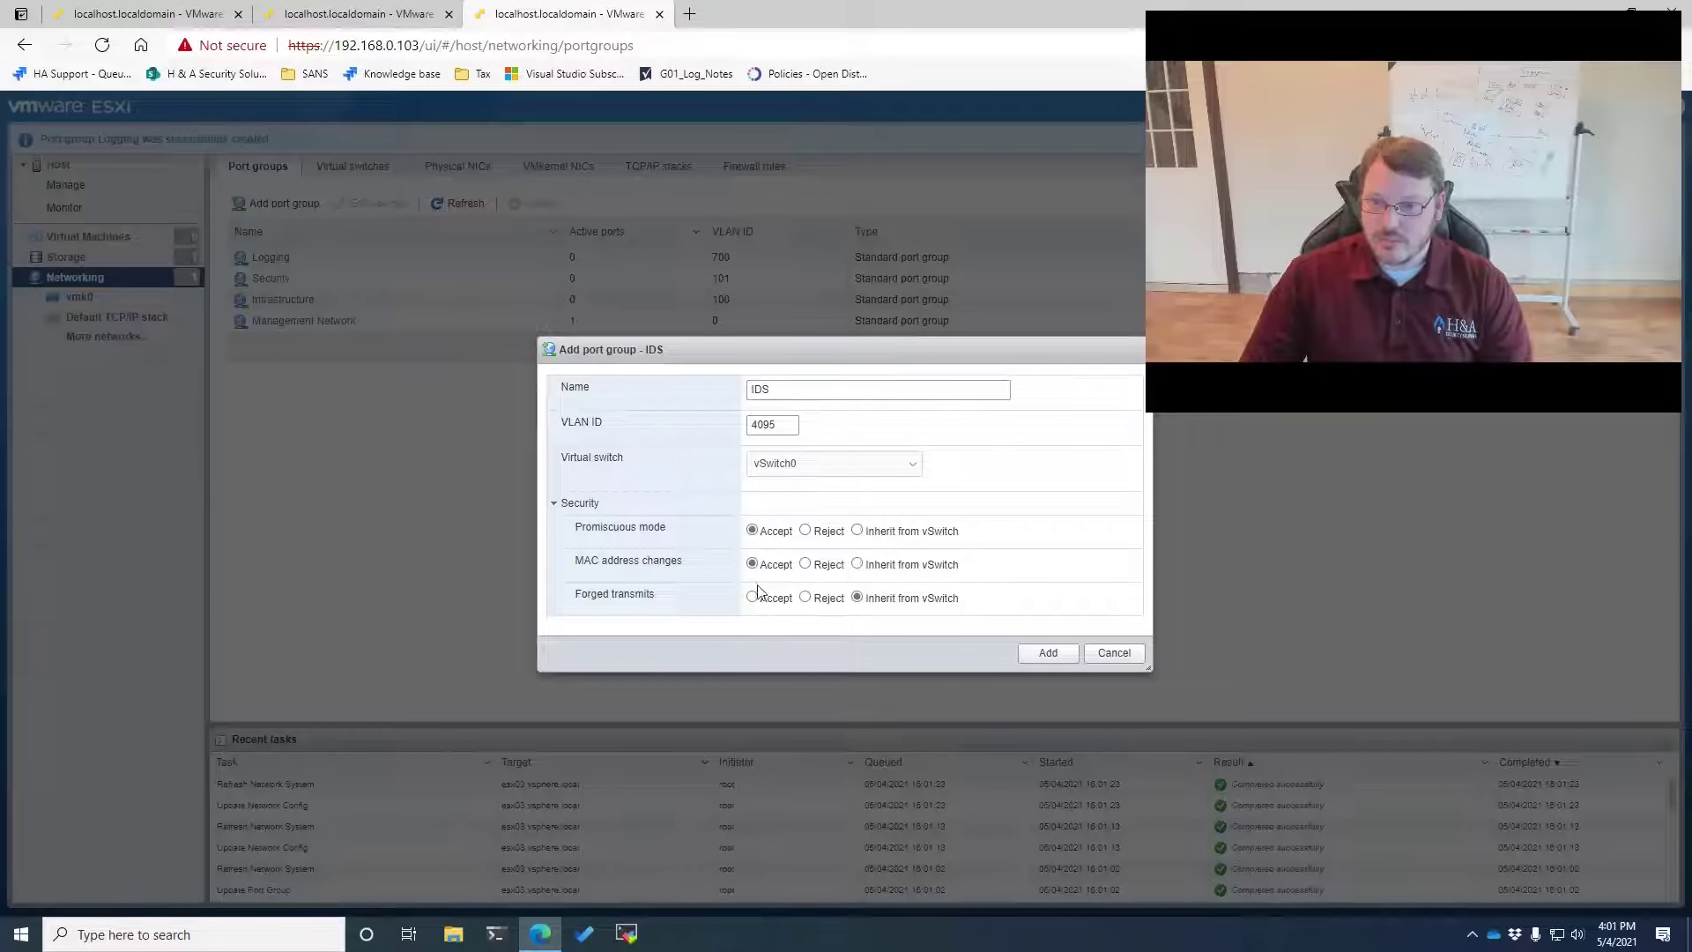
pyautogui.click(751, 596)
# Correct the IDS VLAN ID to 4095 and create the IDS port group
pyautogui.click(784, 425)
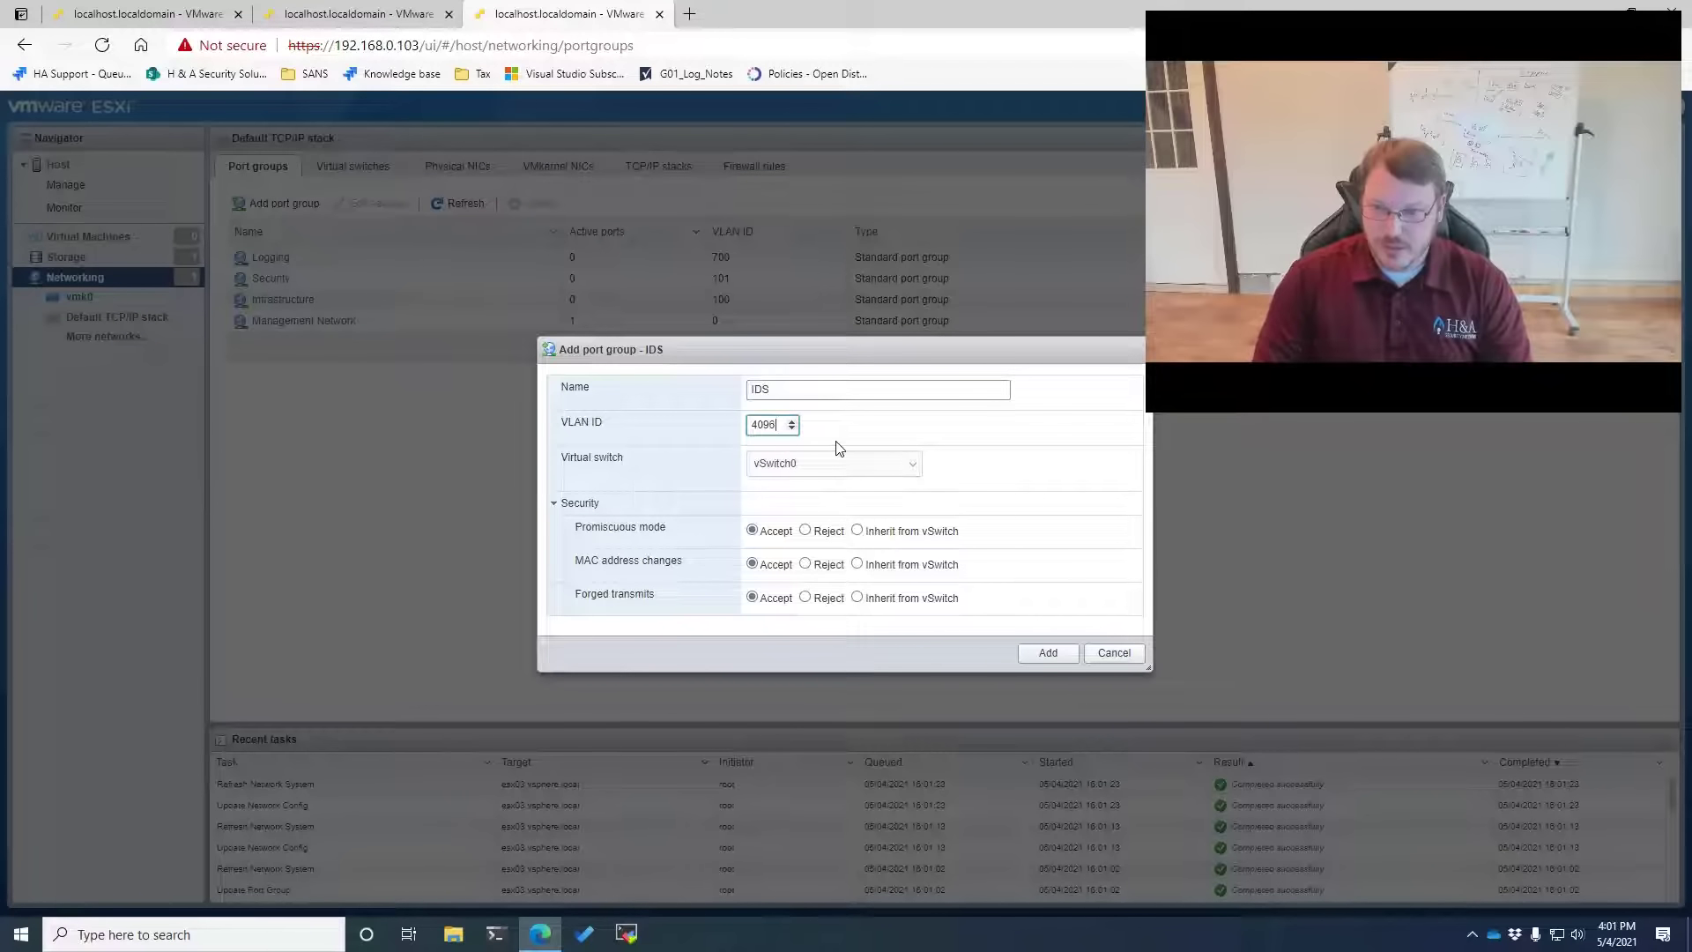
pyautogui.click(1046, 652)
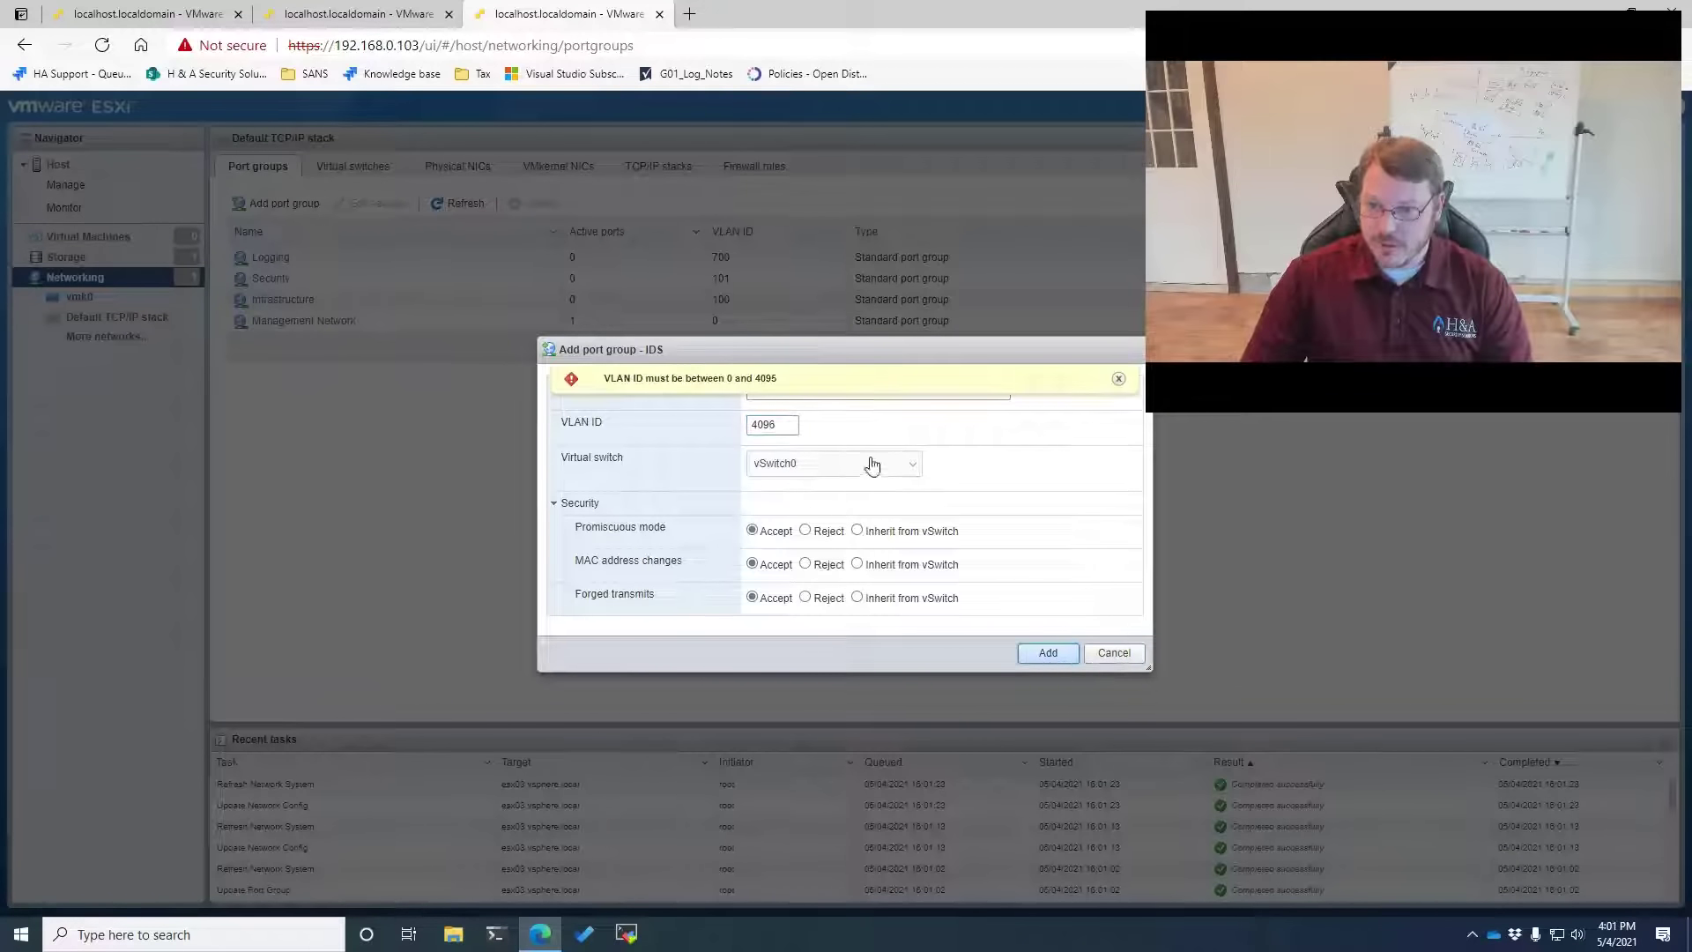
pyautogui.click(782, 426)
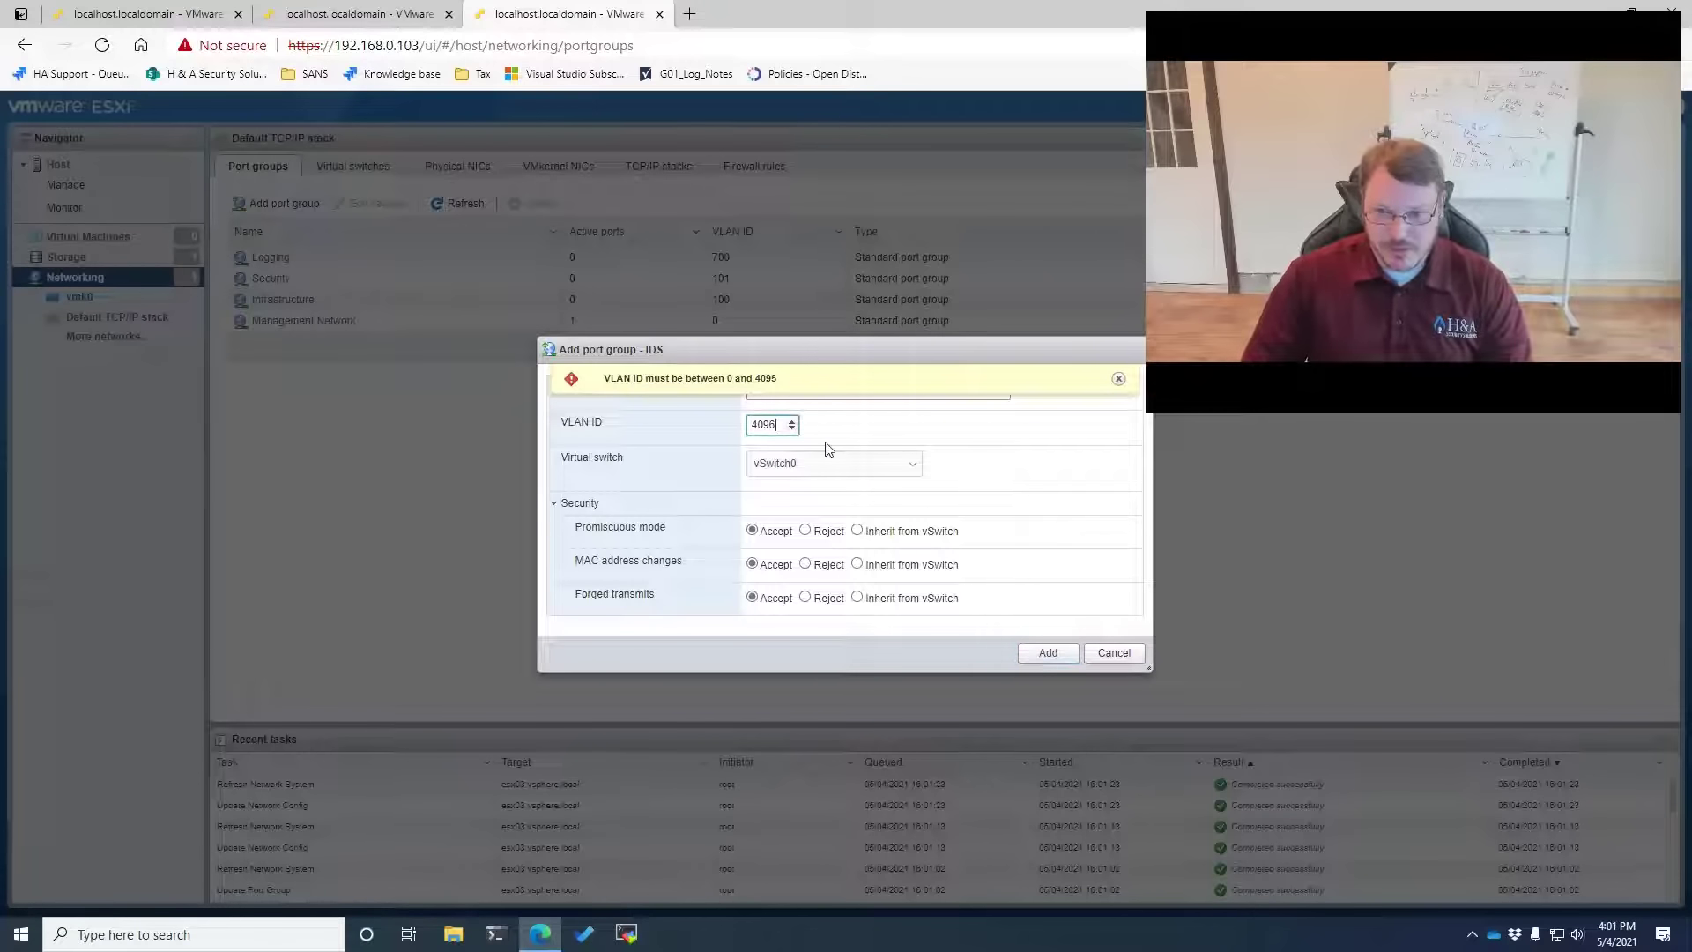
pyautogui.press('BackSpace')
pyautogui.click(1047, 652)
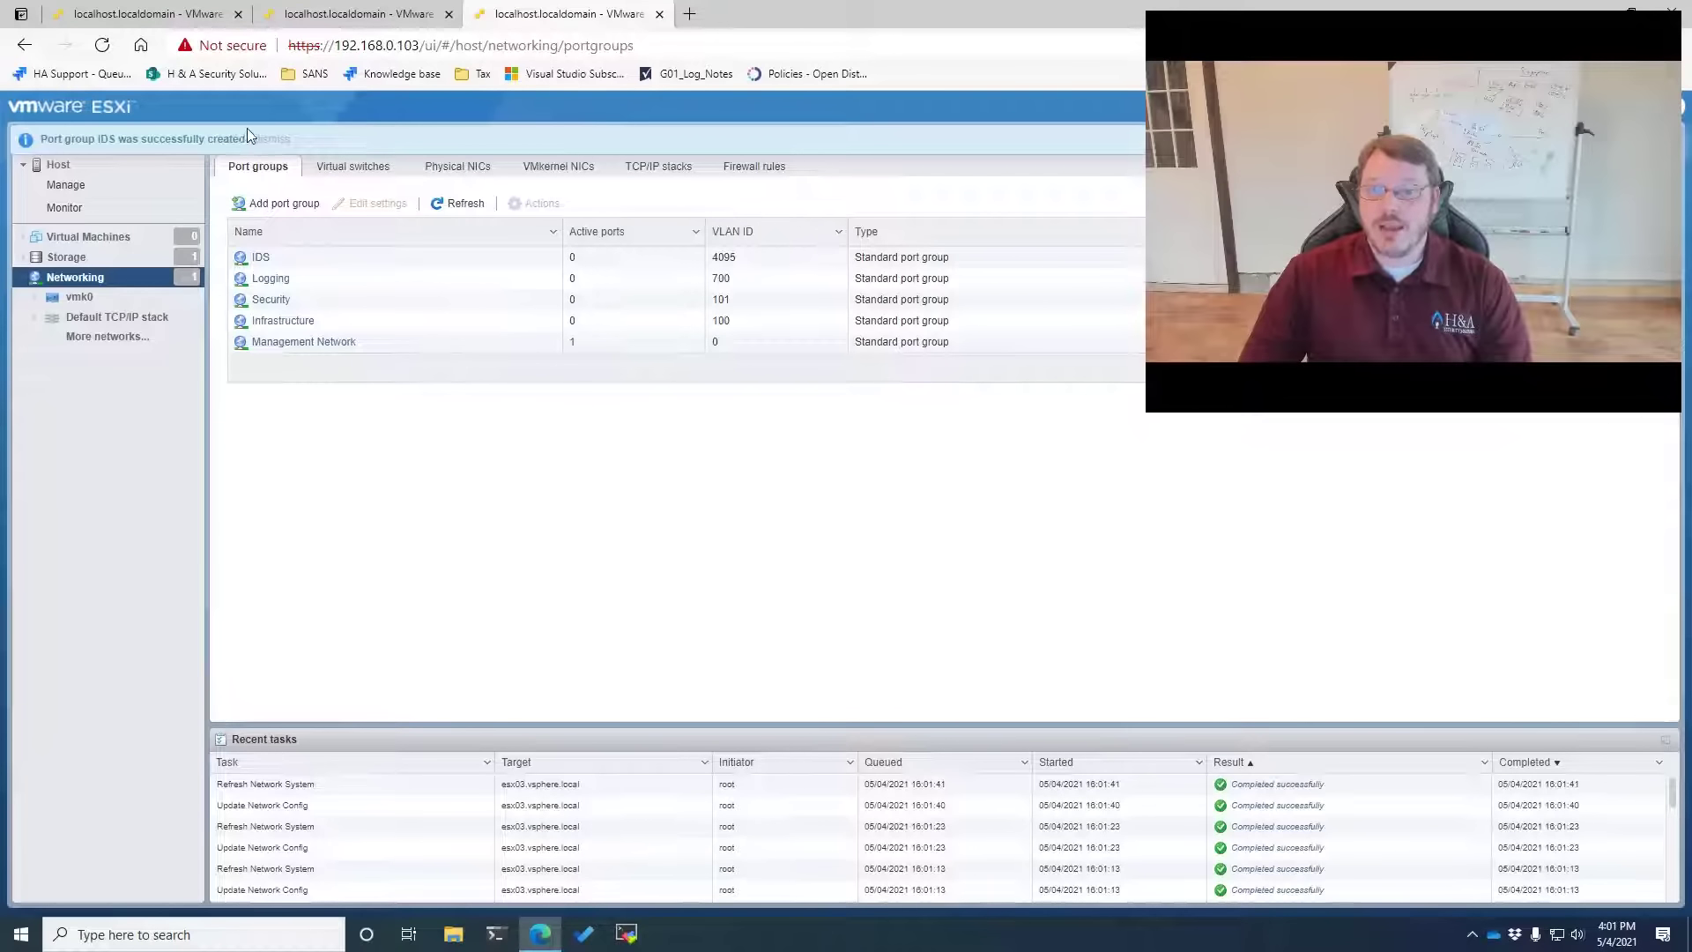
pyautogui.click(270, 138)
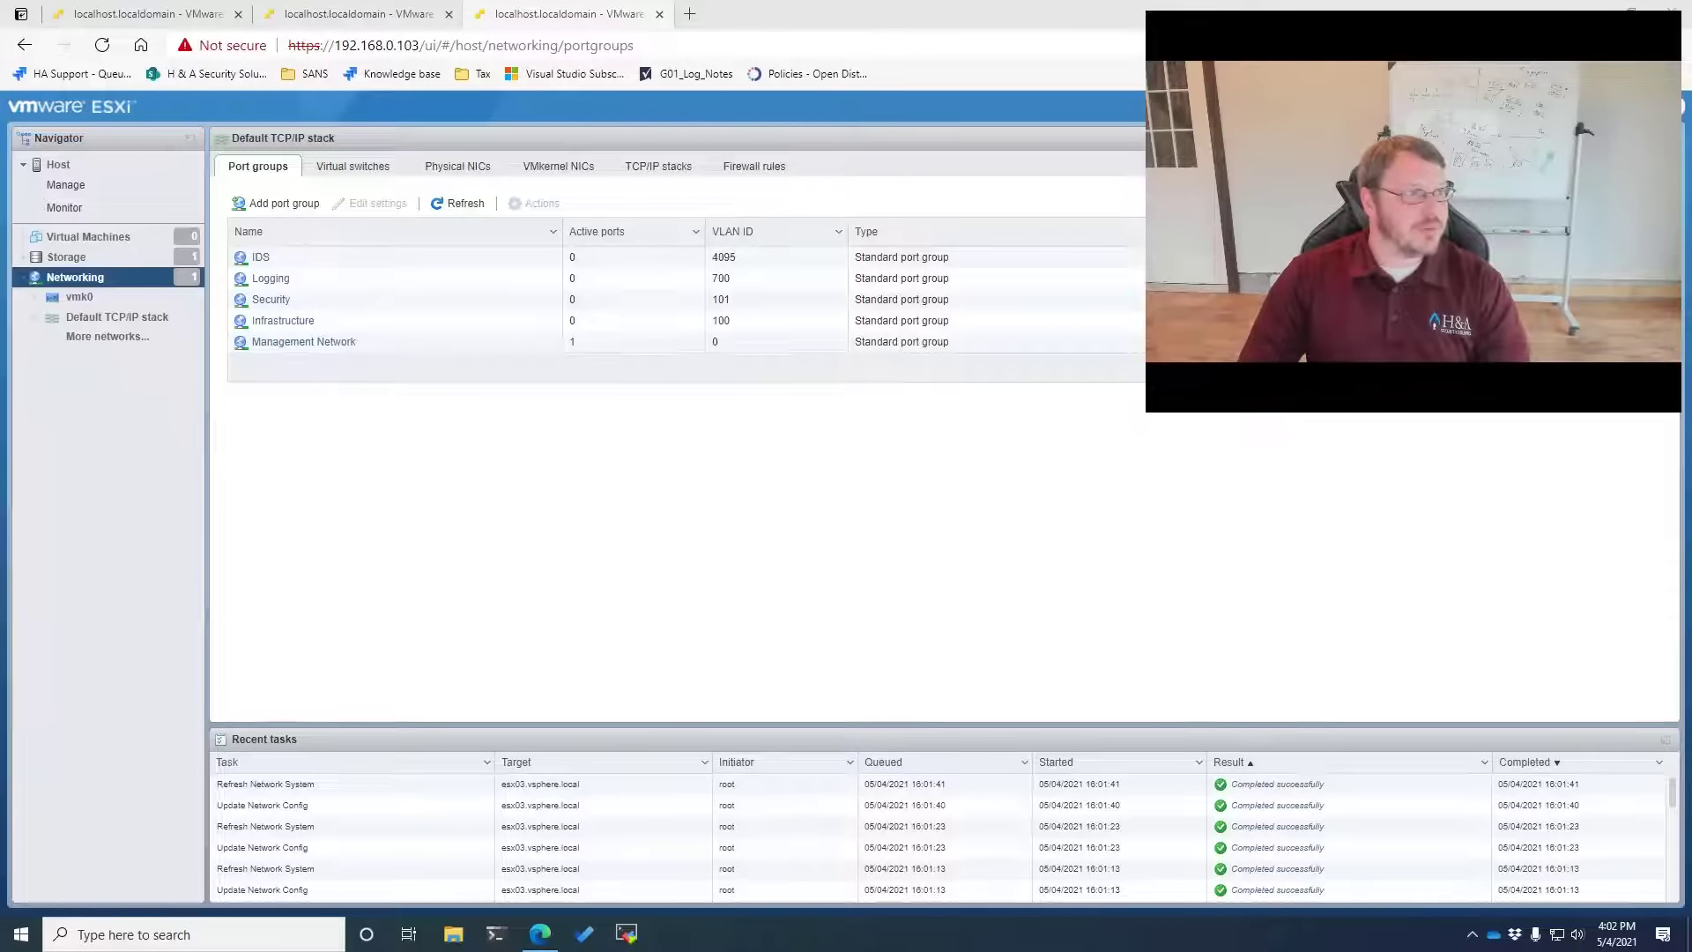
# Browse the VCSA 7.0.2 disc to vcsa-ui-installer\win32 and run installer.exe
pyautogui.moveTo(0, 260); pyautogui.dragTo(633, 210)
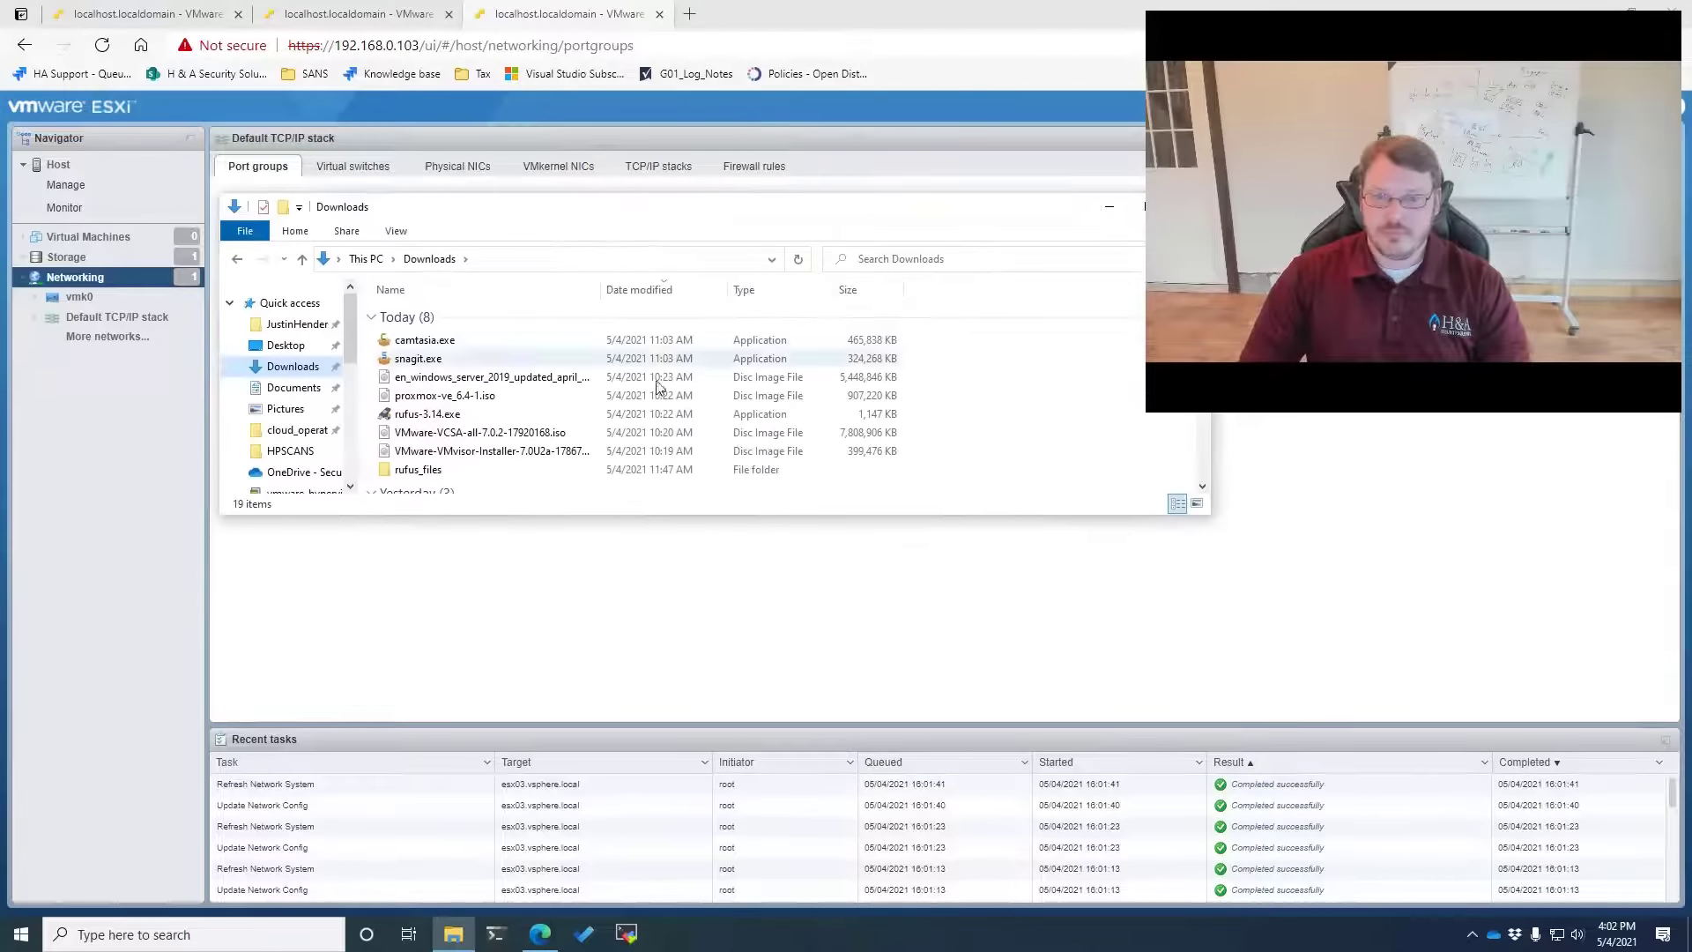
pyautogui.click(452, 437)
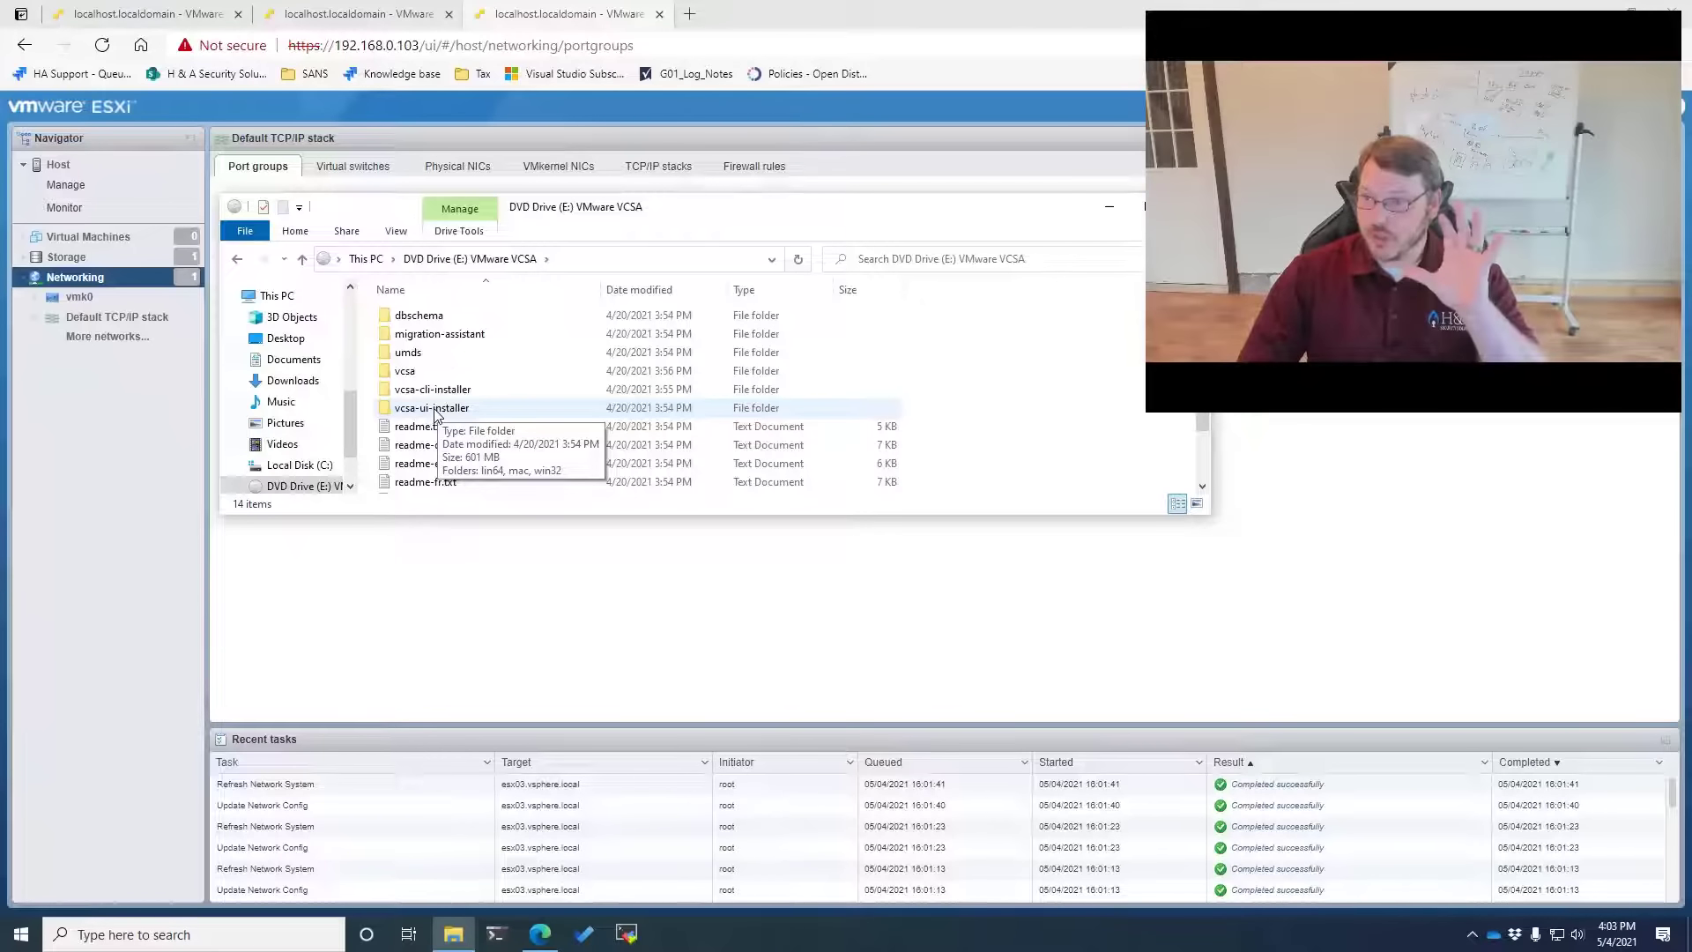
pyautogui.doubleClick(433, 411)
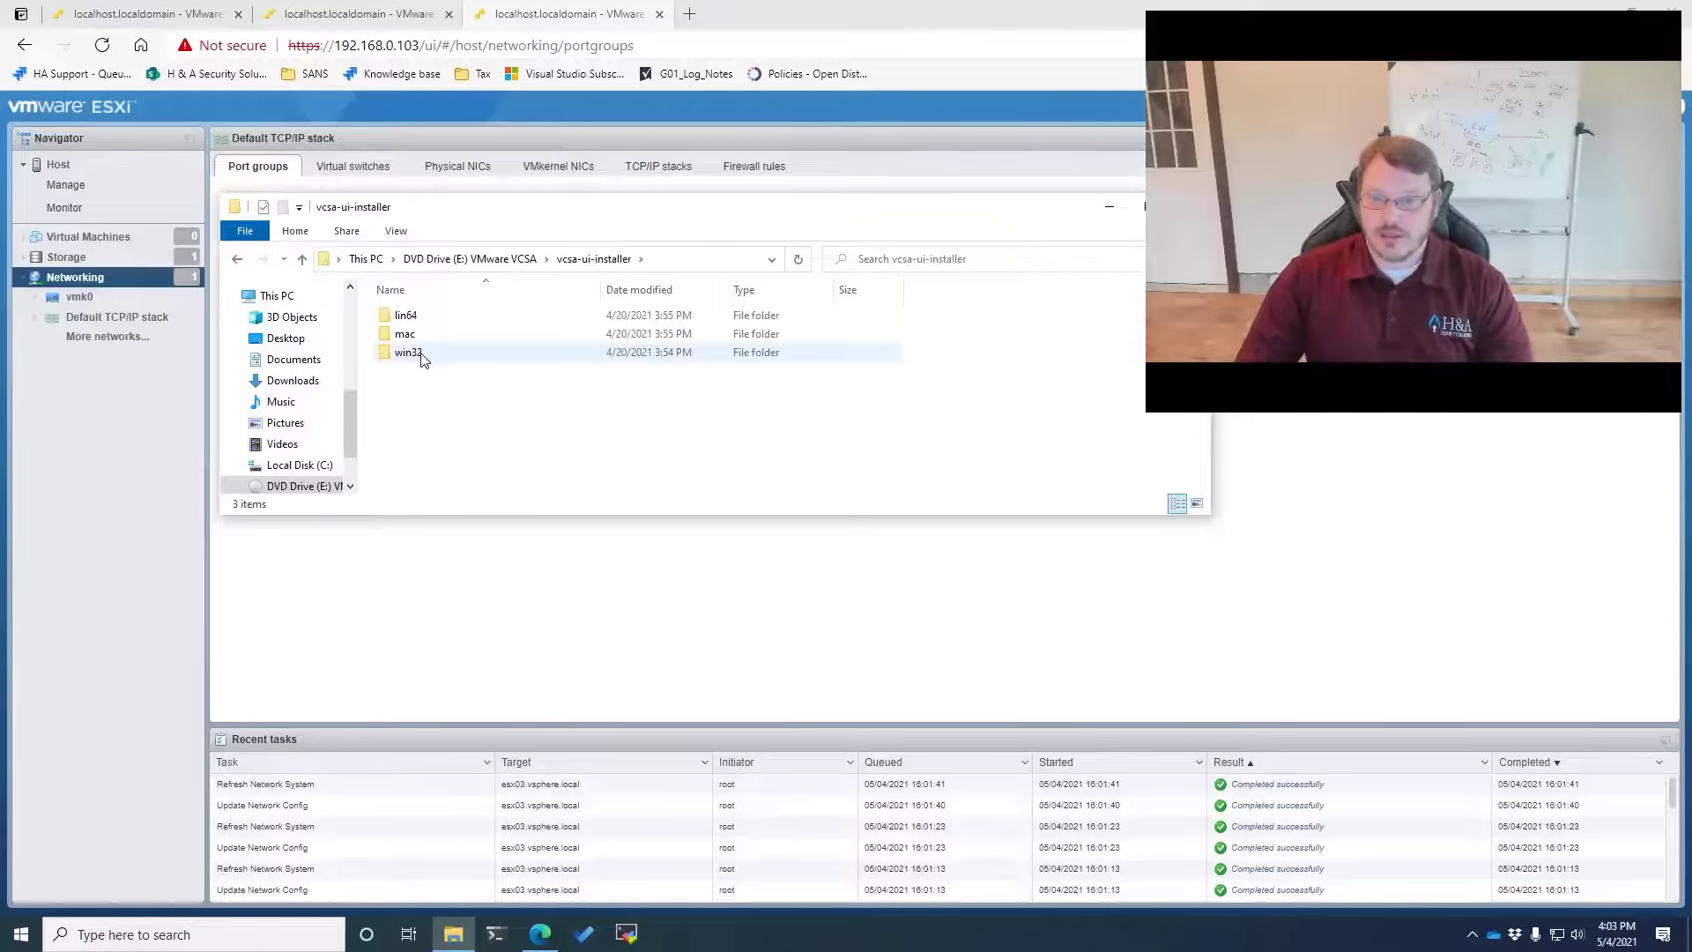
pyautogui.doubleClick(423, 354)
pyautogui.click(594, 258)
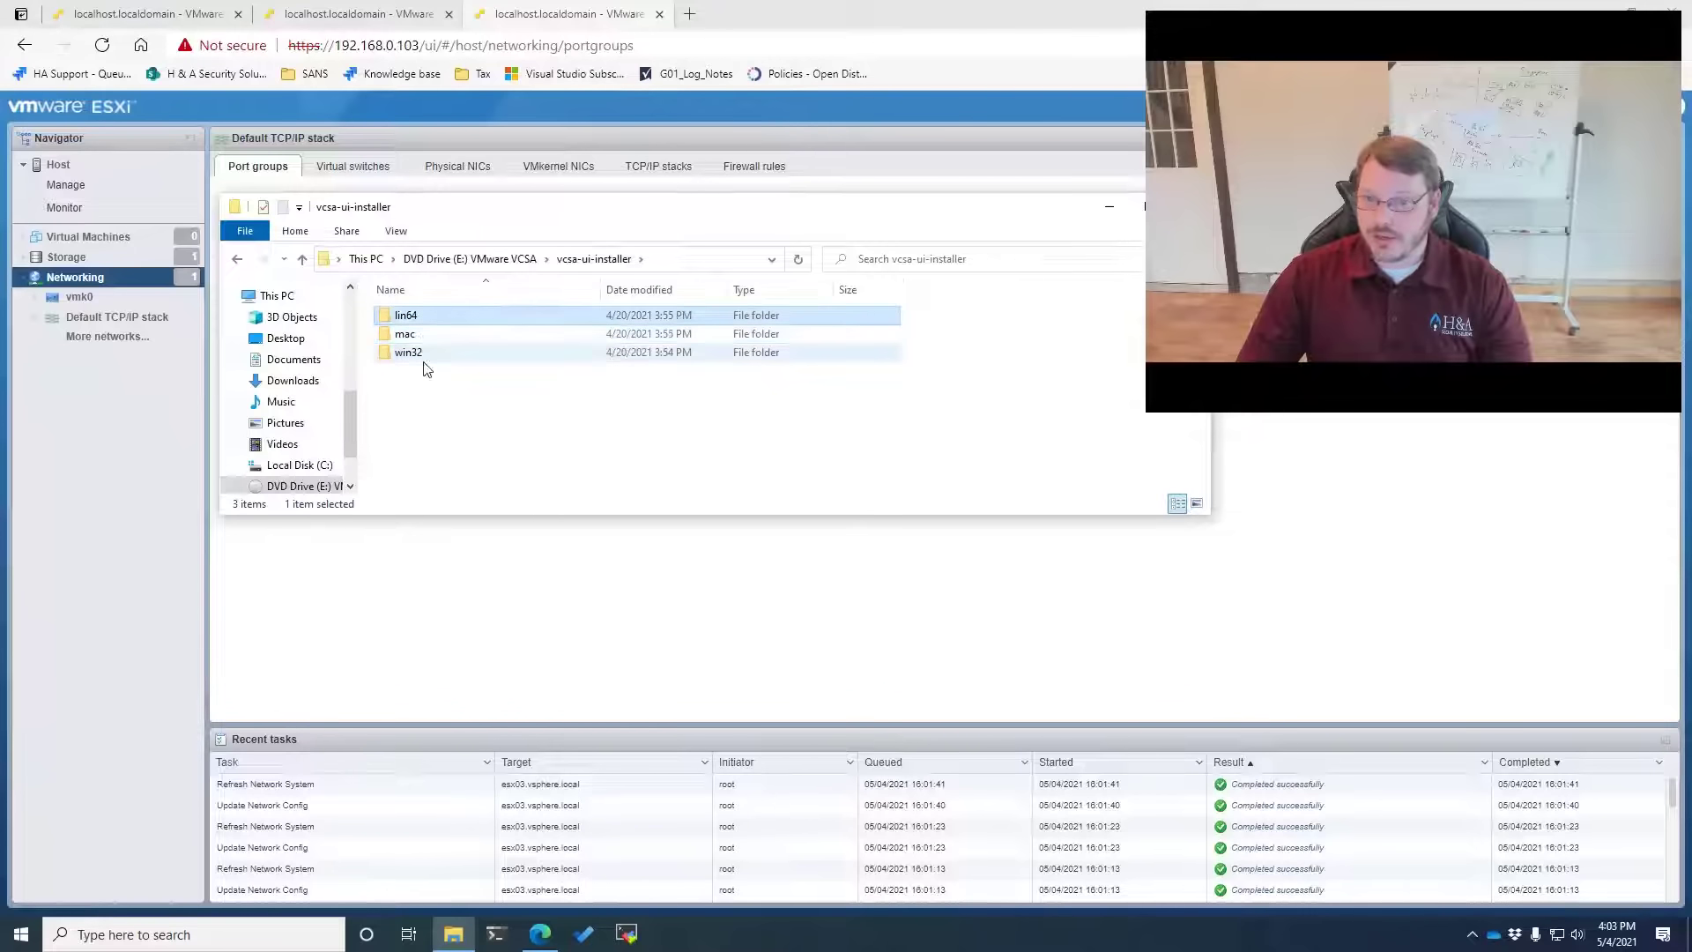
pyautogui.doubleClick(420, 356)
pyautogui.scroll(-2, 491, 440)
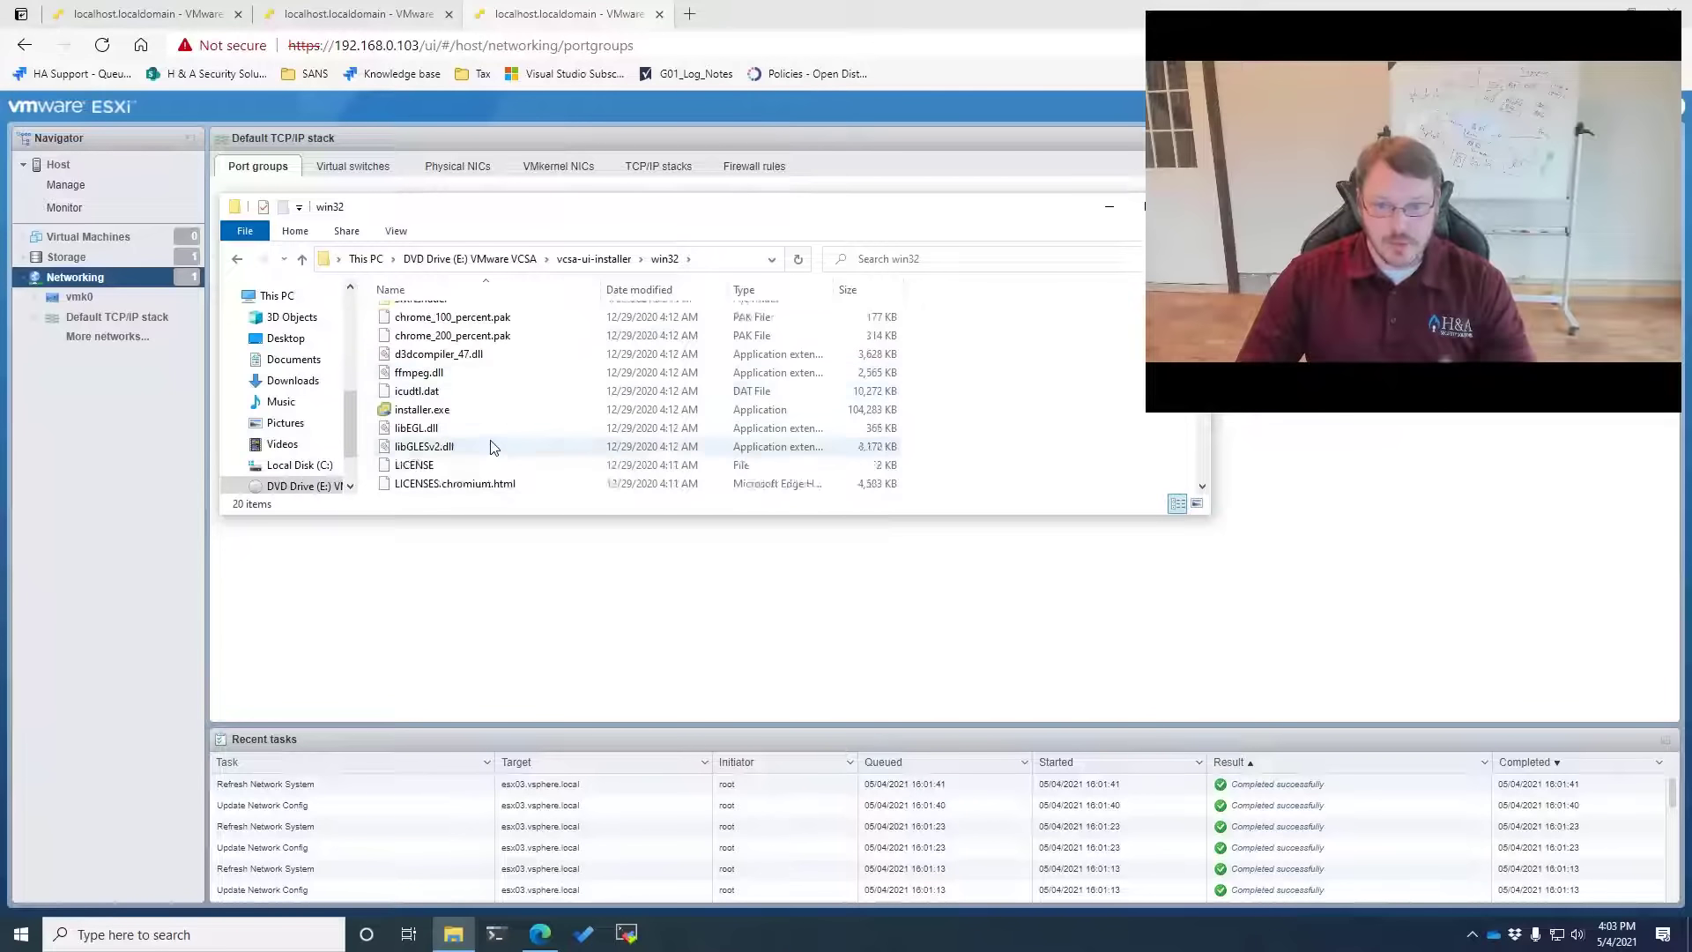
pyautogui.doubleClick(423, 355)
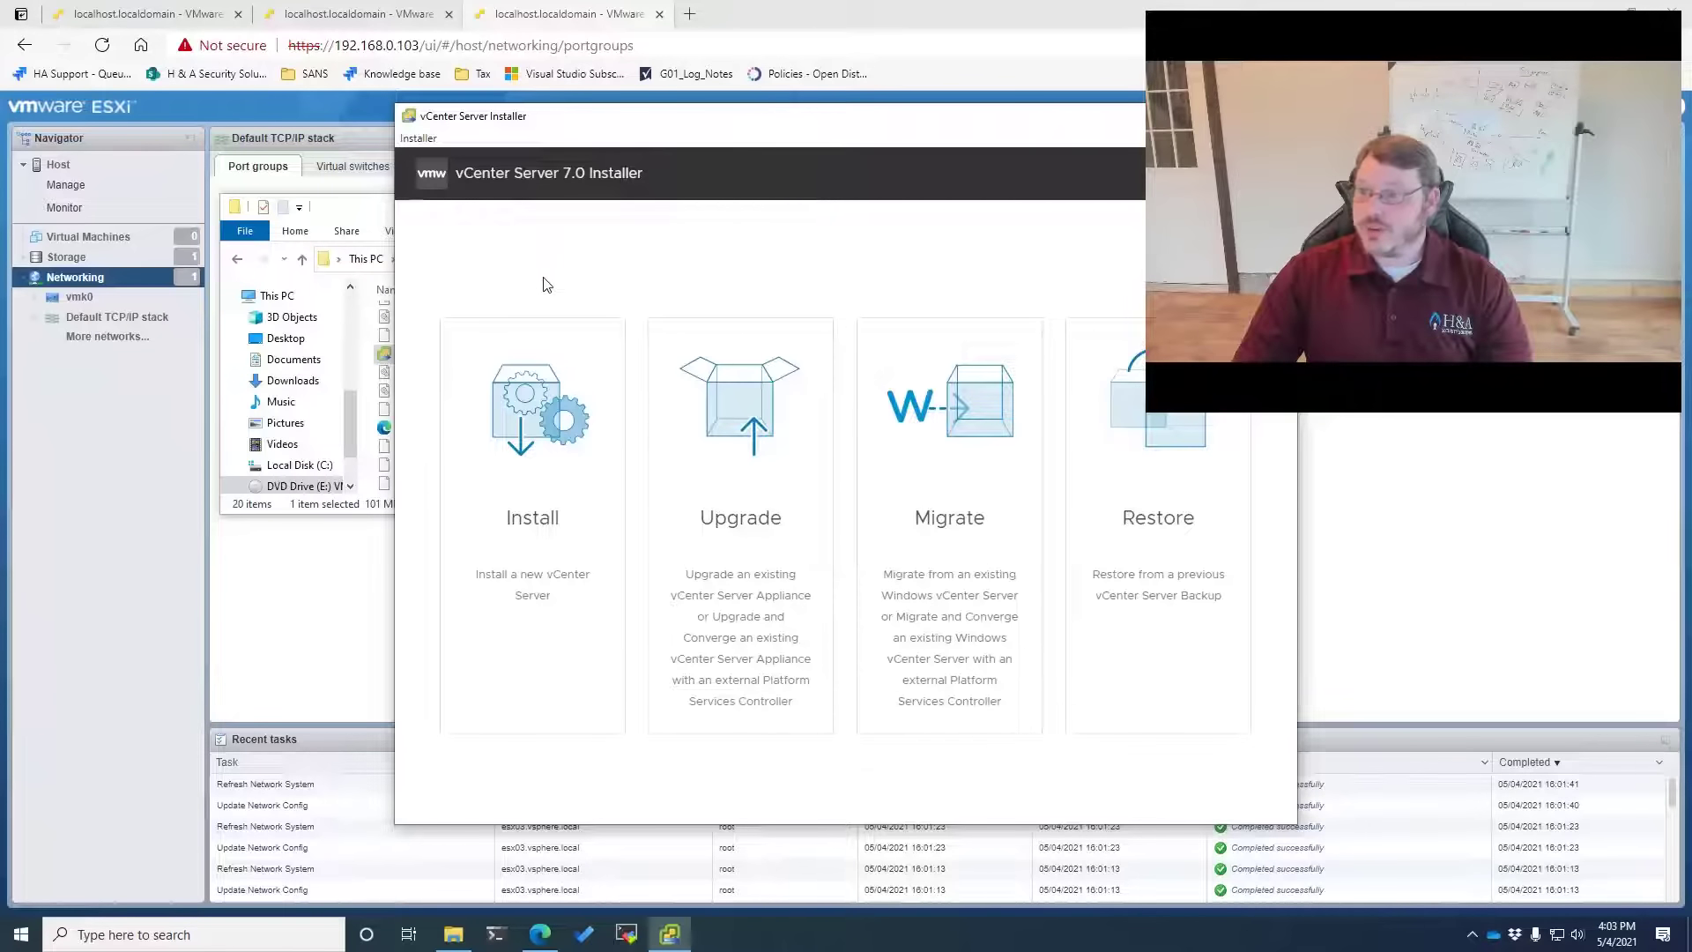
# Choose Install for a new vCenter Server and accept the license agreement terms
pyautogui.click(490, 461)
pyautogui.moveTo(810, 119); pyautogui.dragTo(520, 117)
pyautogui.click(950, 788)
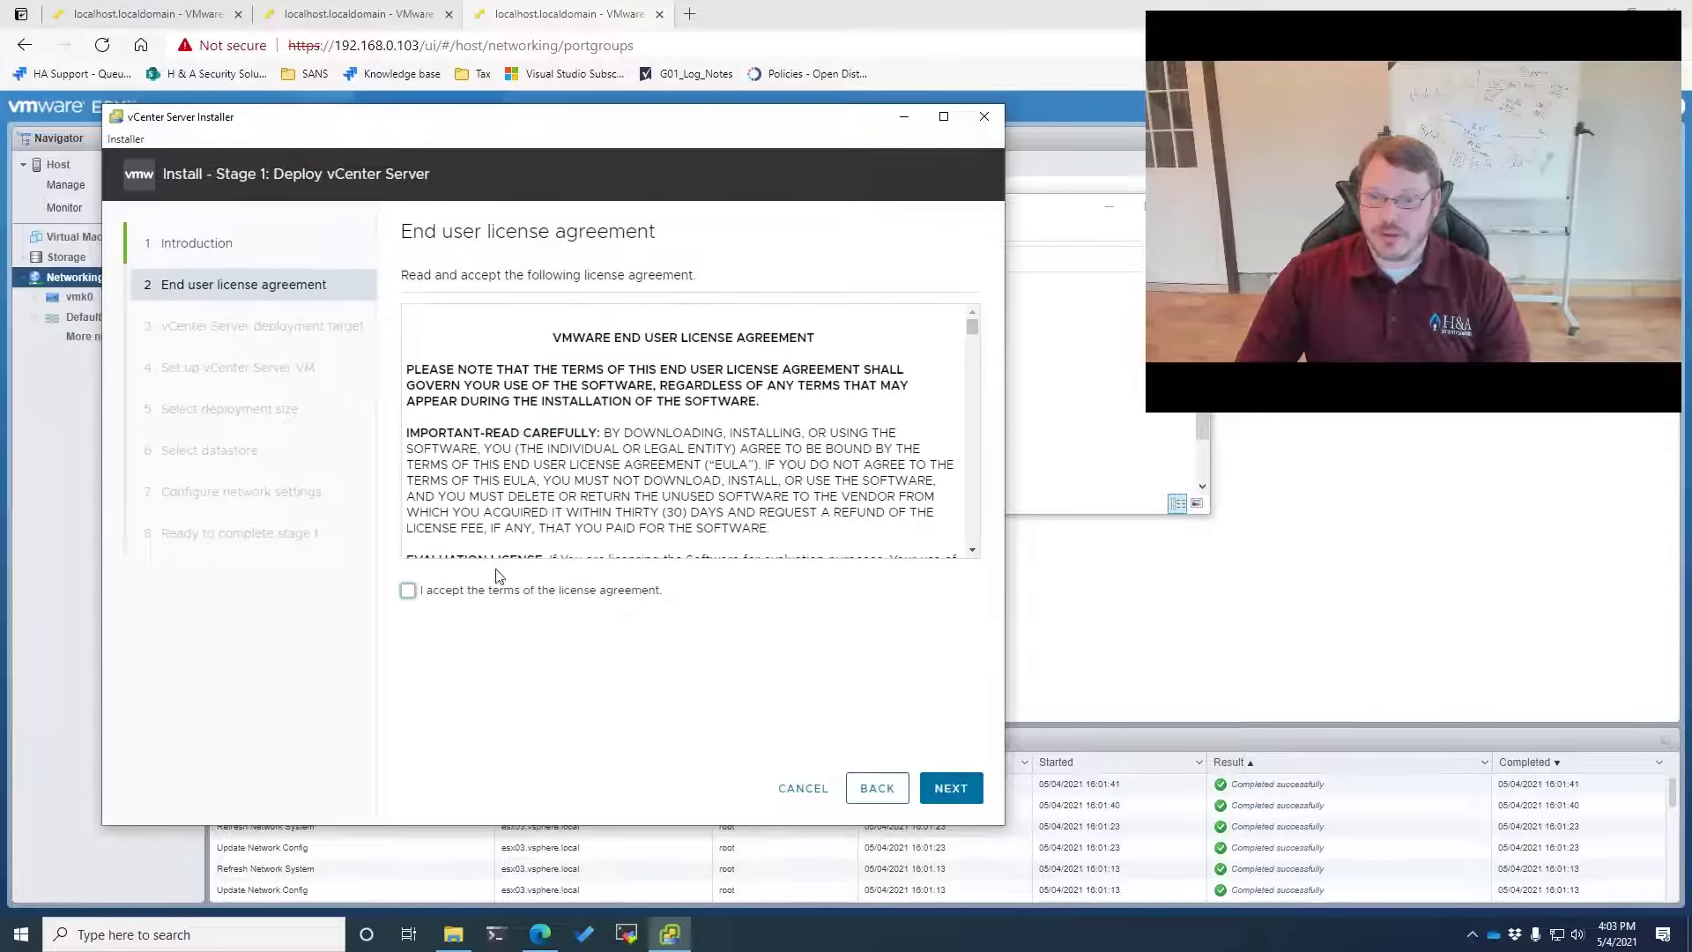
pyautogui.click(408, 591)
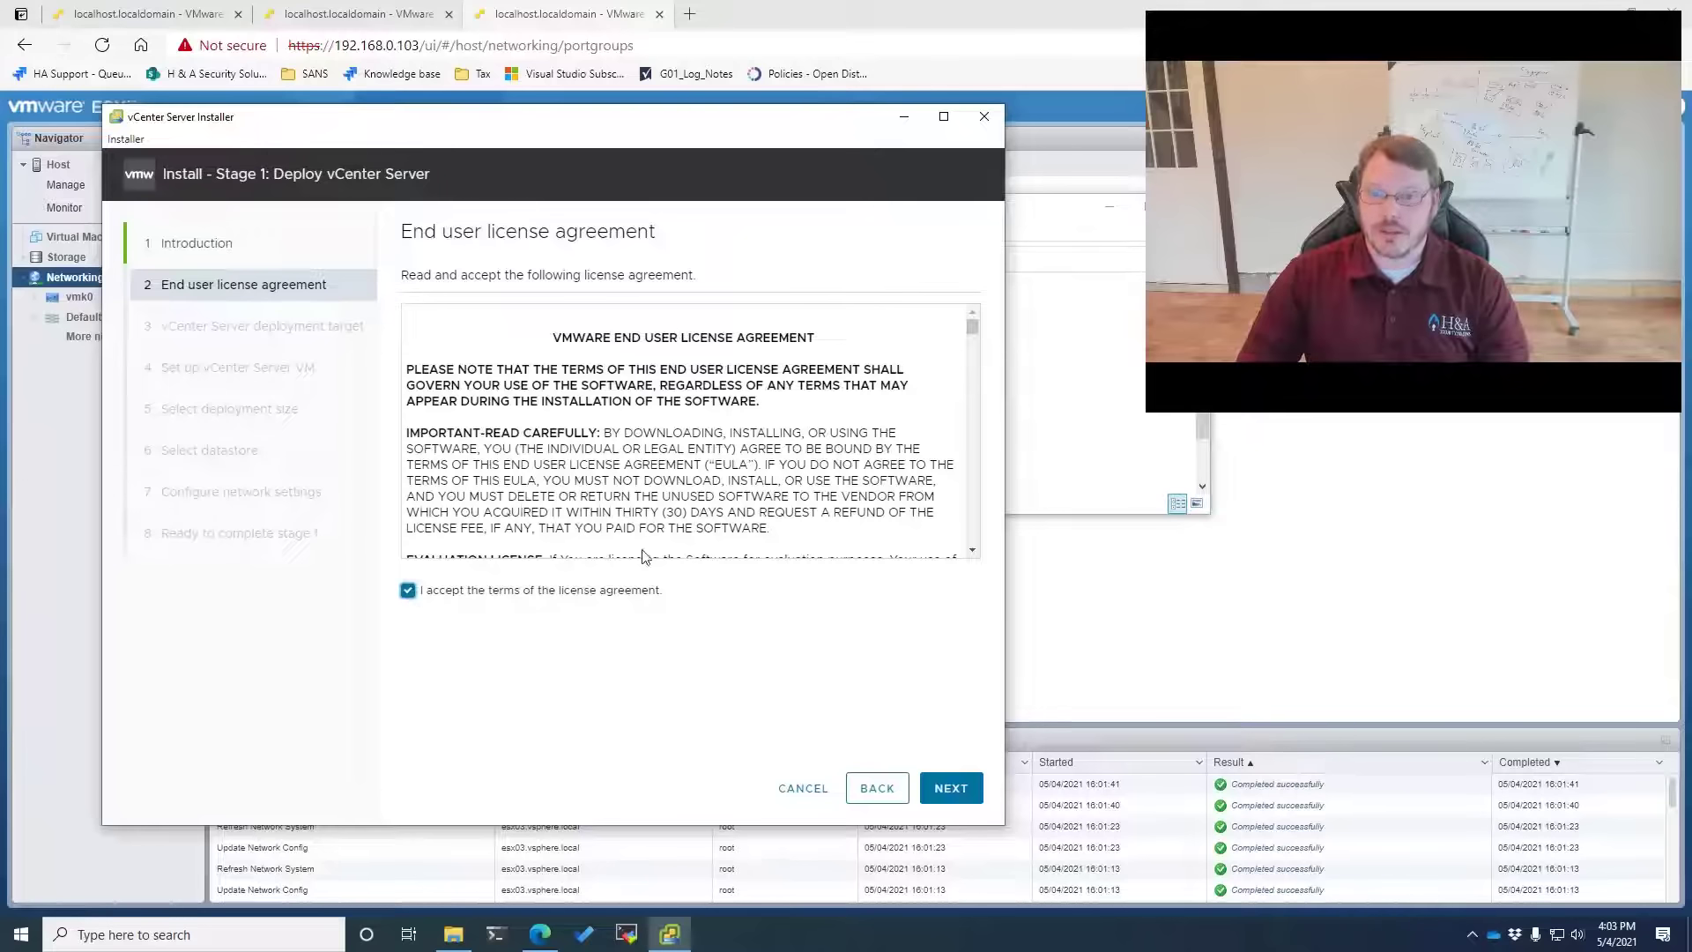
pyautogui.click(919, 797)
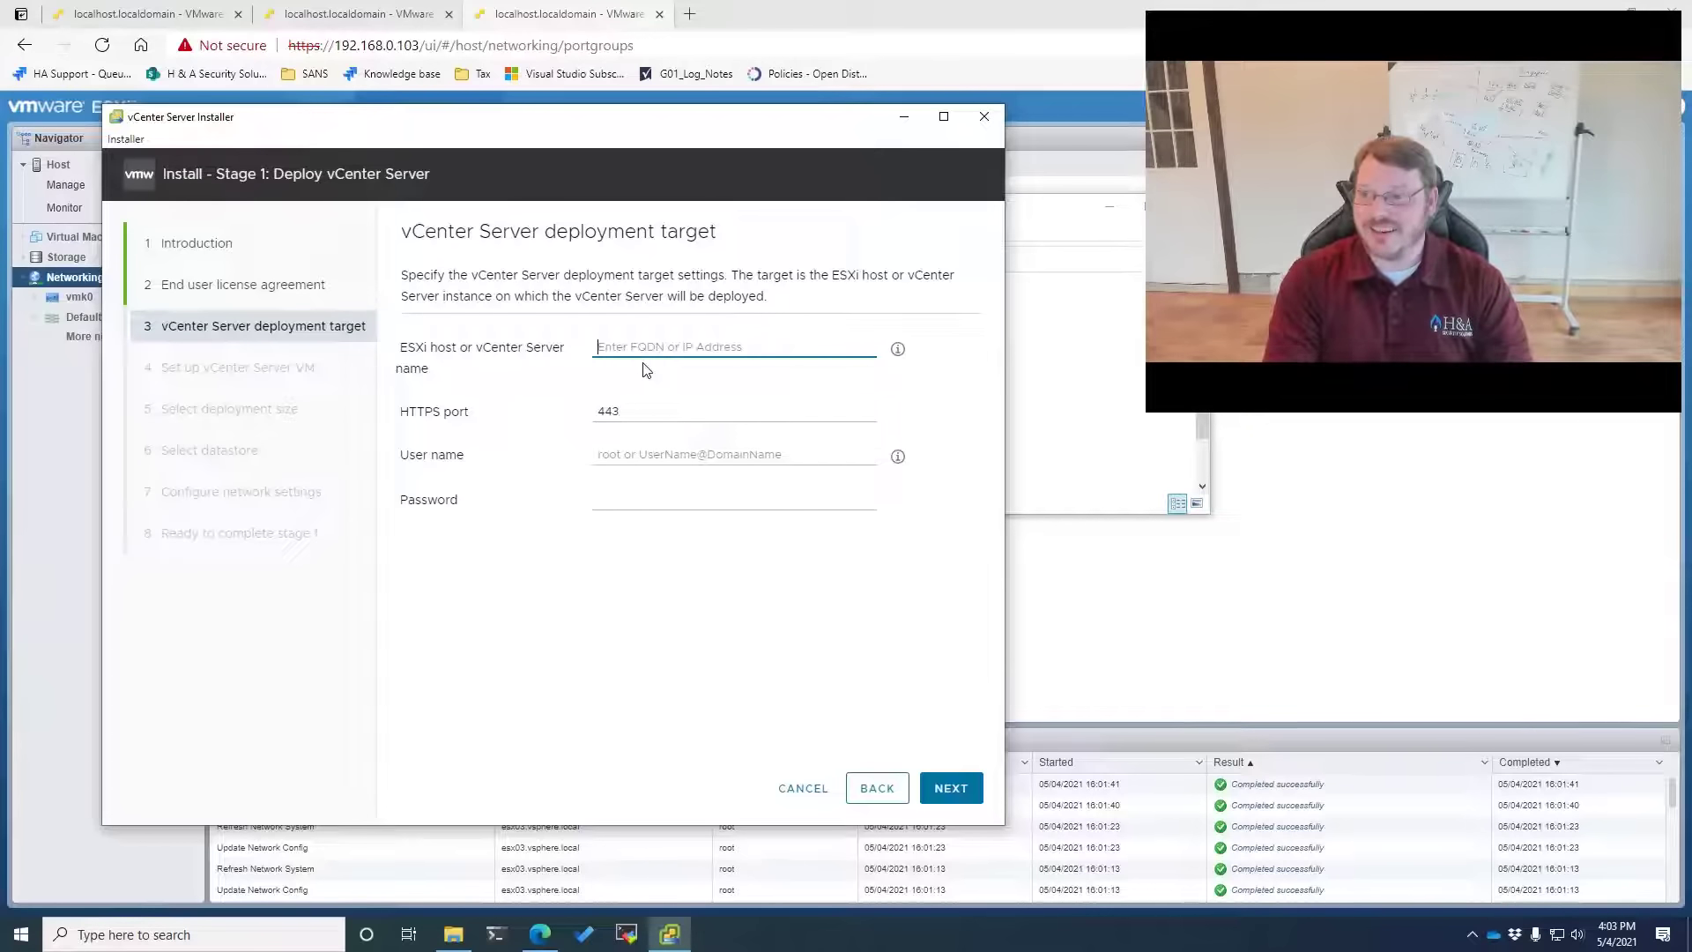
# Target ESXi host 192.168.0.101 as root with the host password, and trust its certificate
pyautogui.write('192.1')
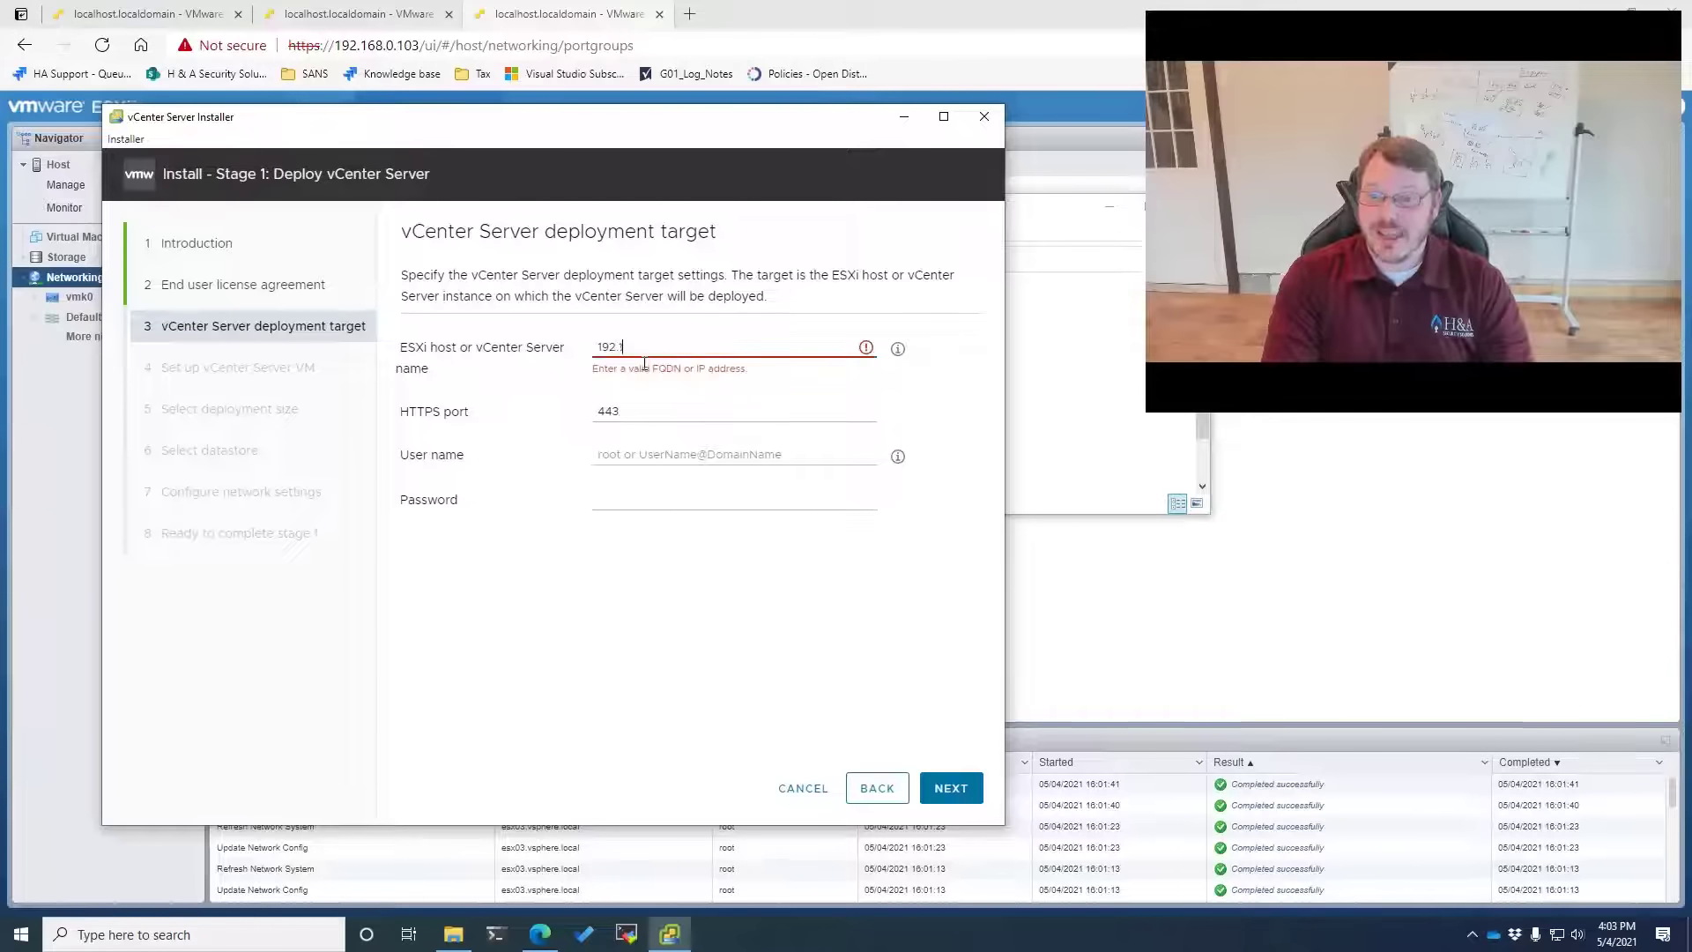
pyautogui.write('68.0.101')
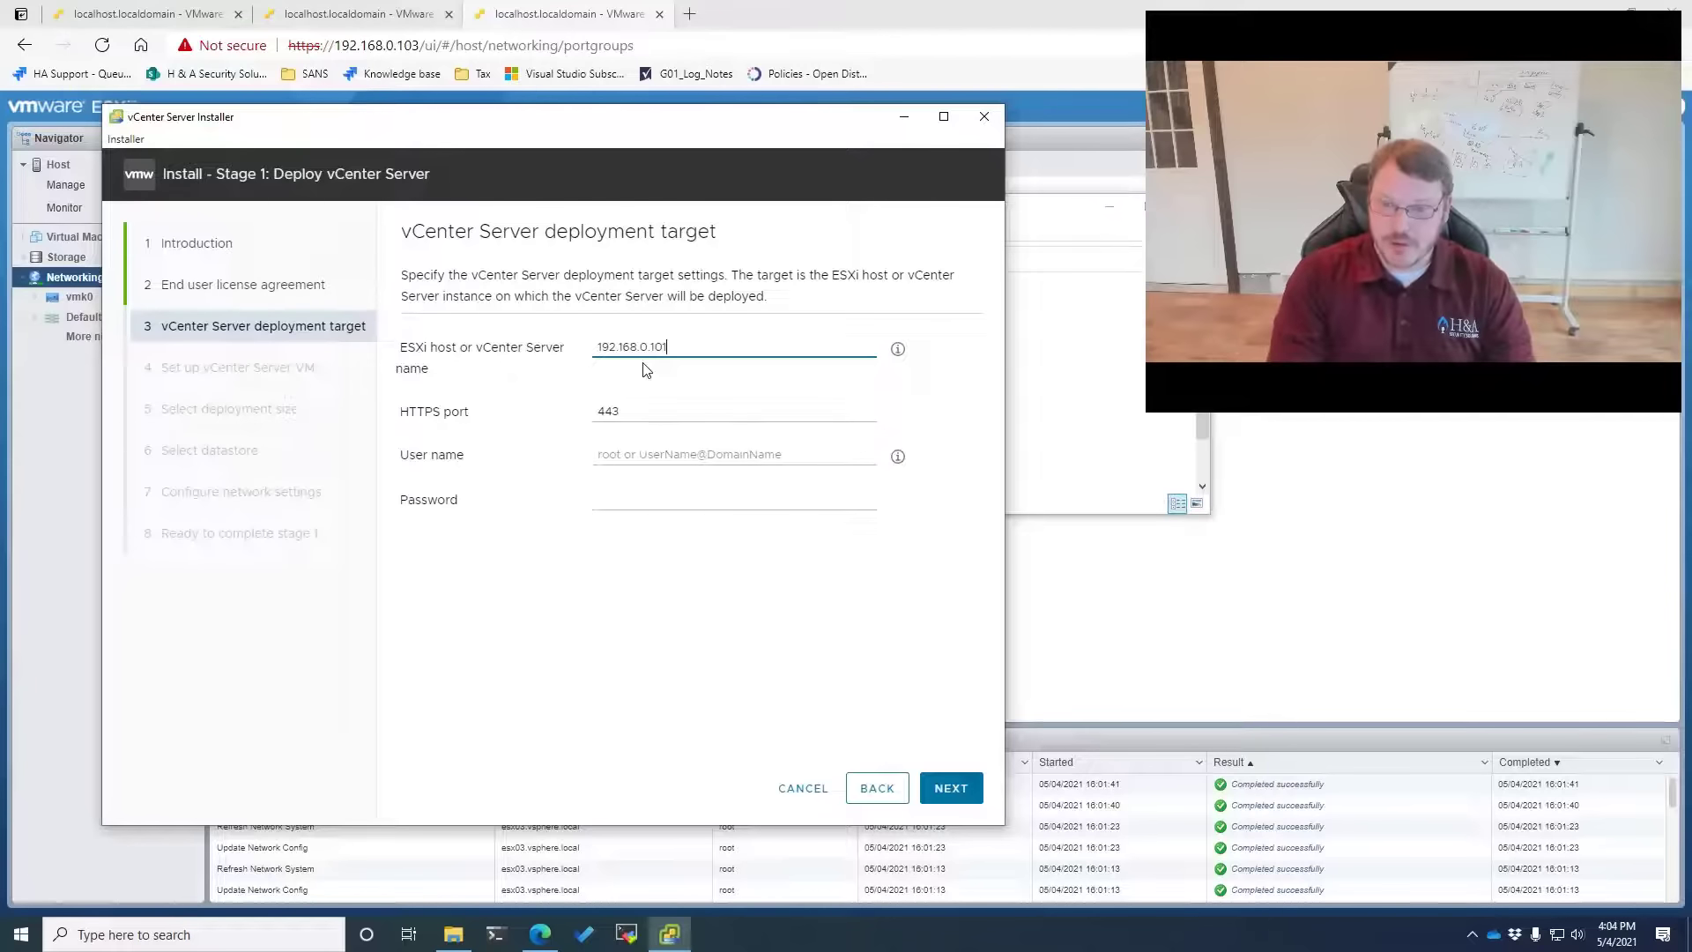
pyautogui.press('Tab')
pyautogui.press('Tab')
pyautogui.write('root')
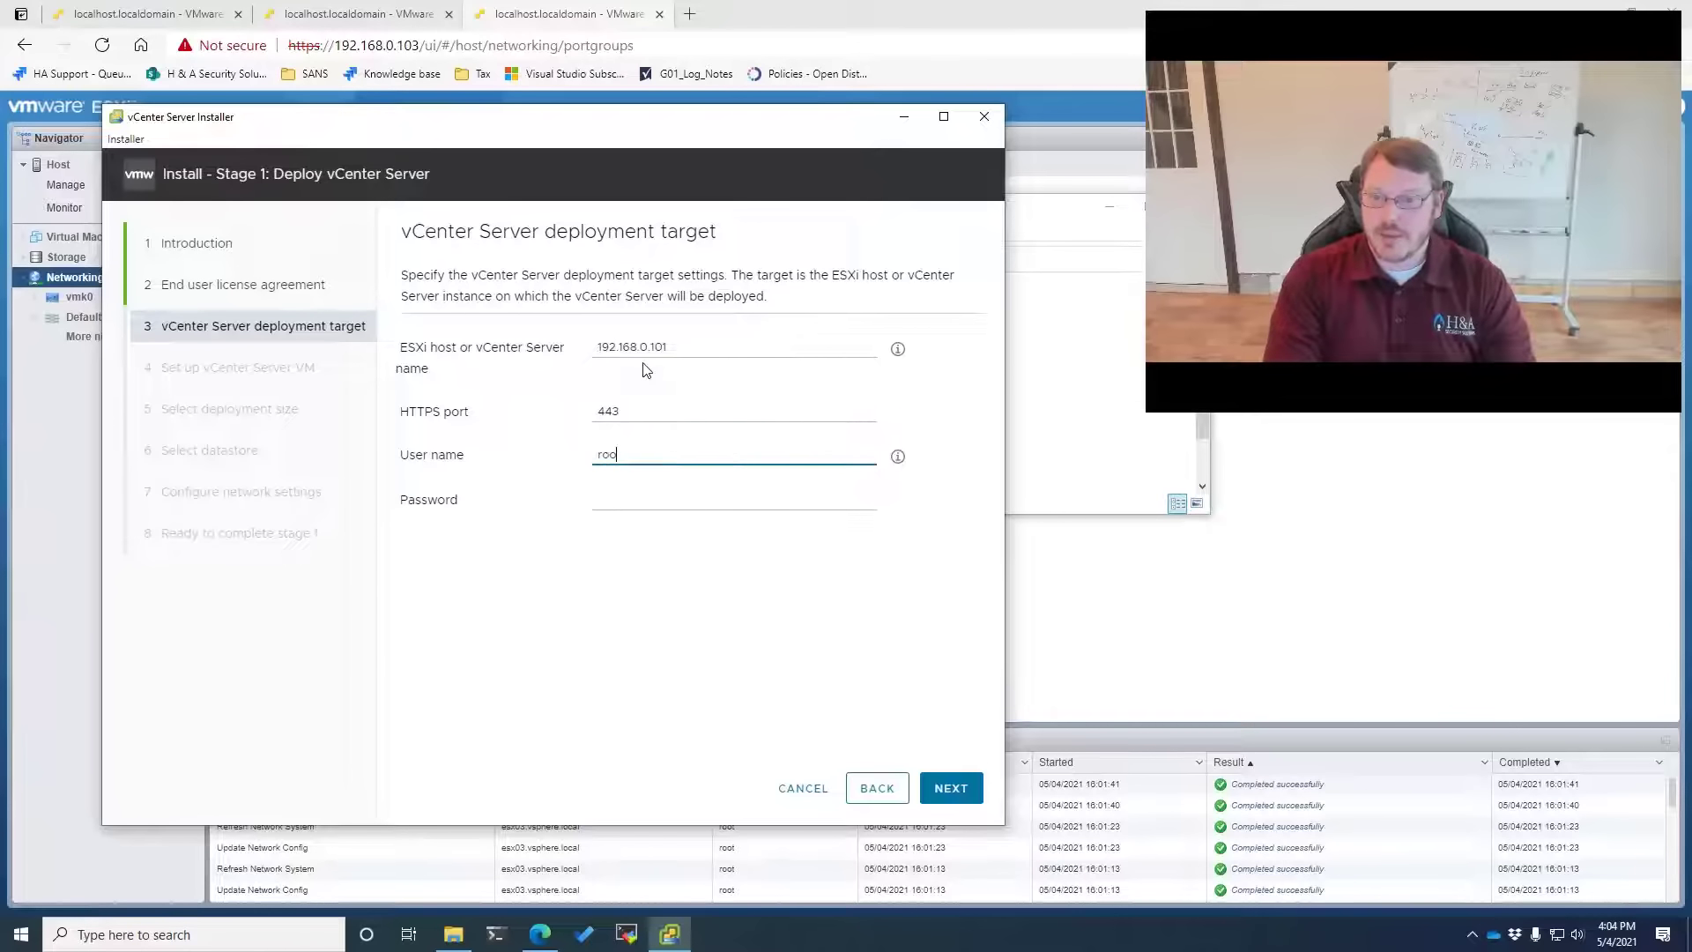
pyautogui.press('Tab')
pyautogui.write('•••')
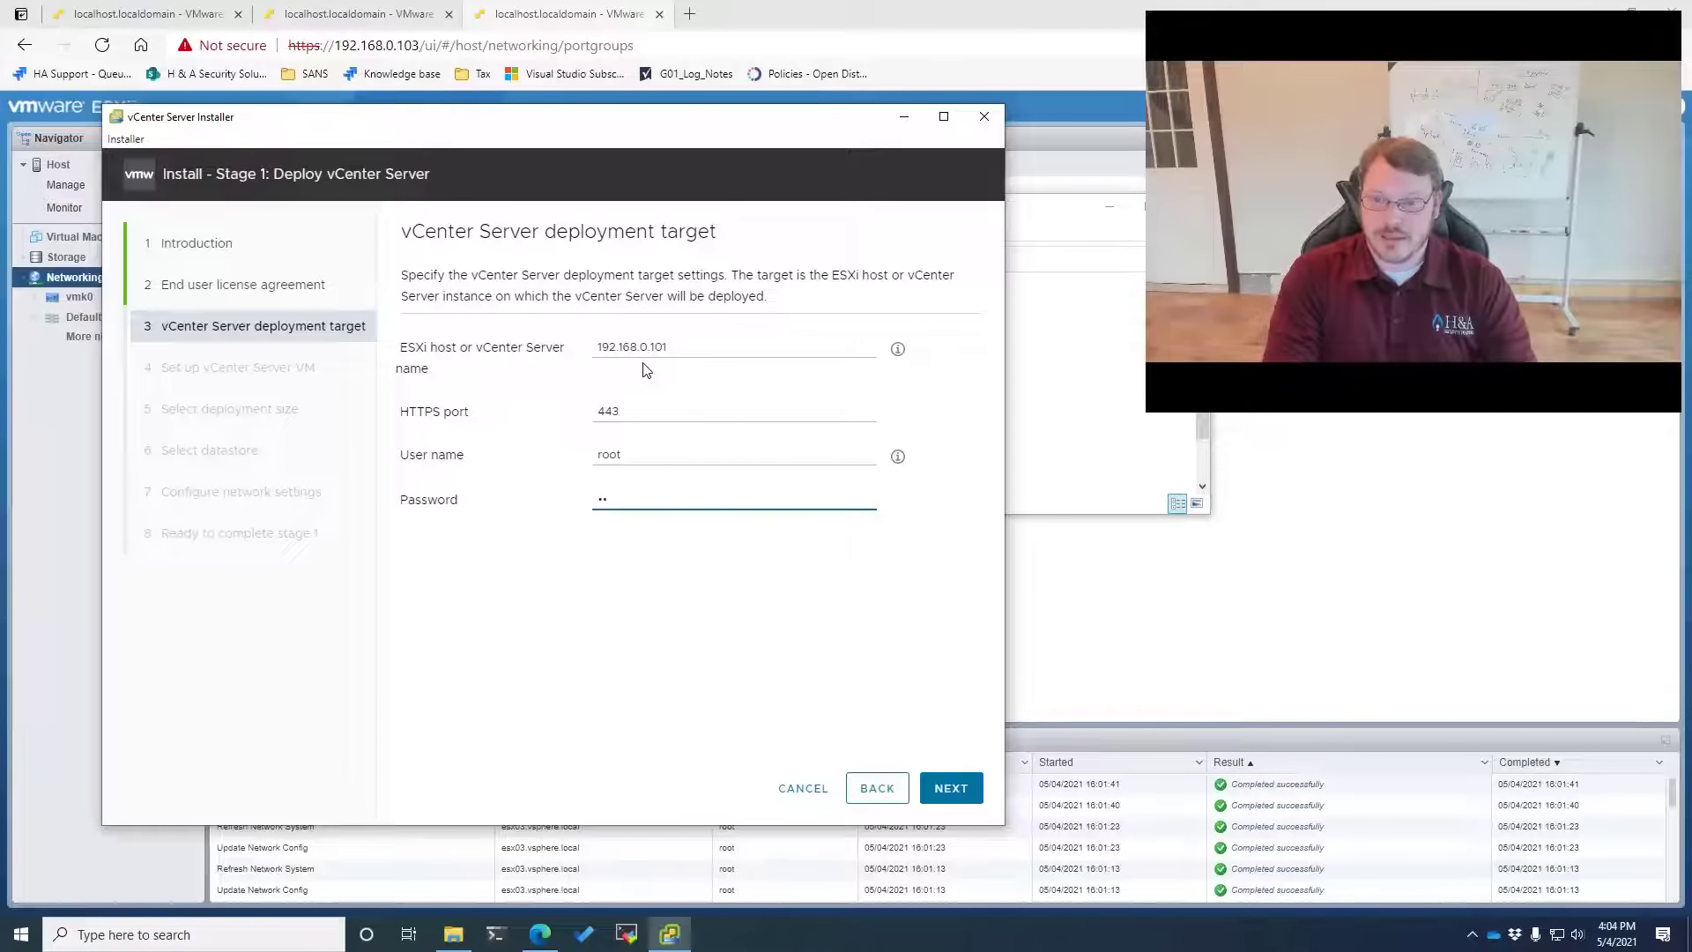
pyautogui.press('BackSpace')
pyautogui.press('BackSpace')
pyautogui.press('BackSpace')
pyautogui.write('•••••••••')
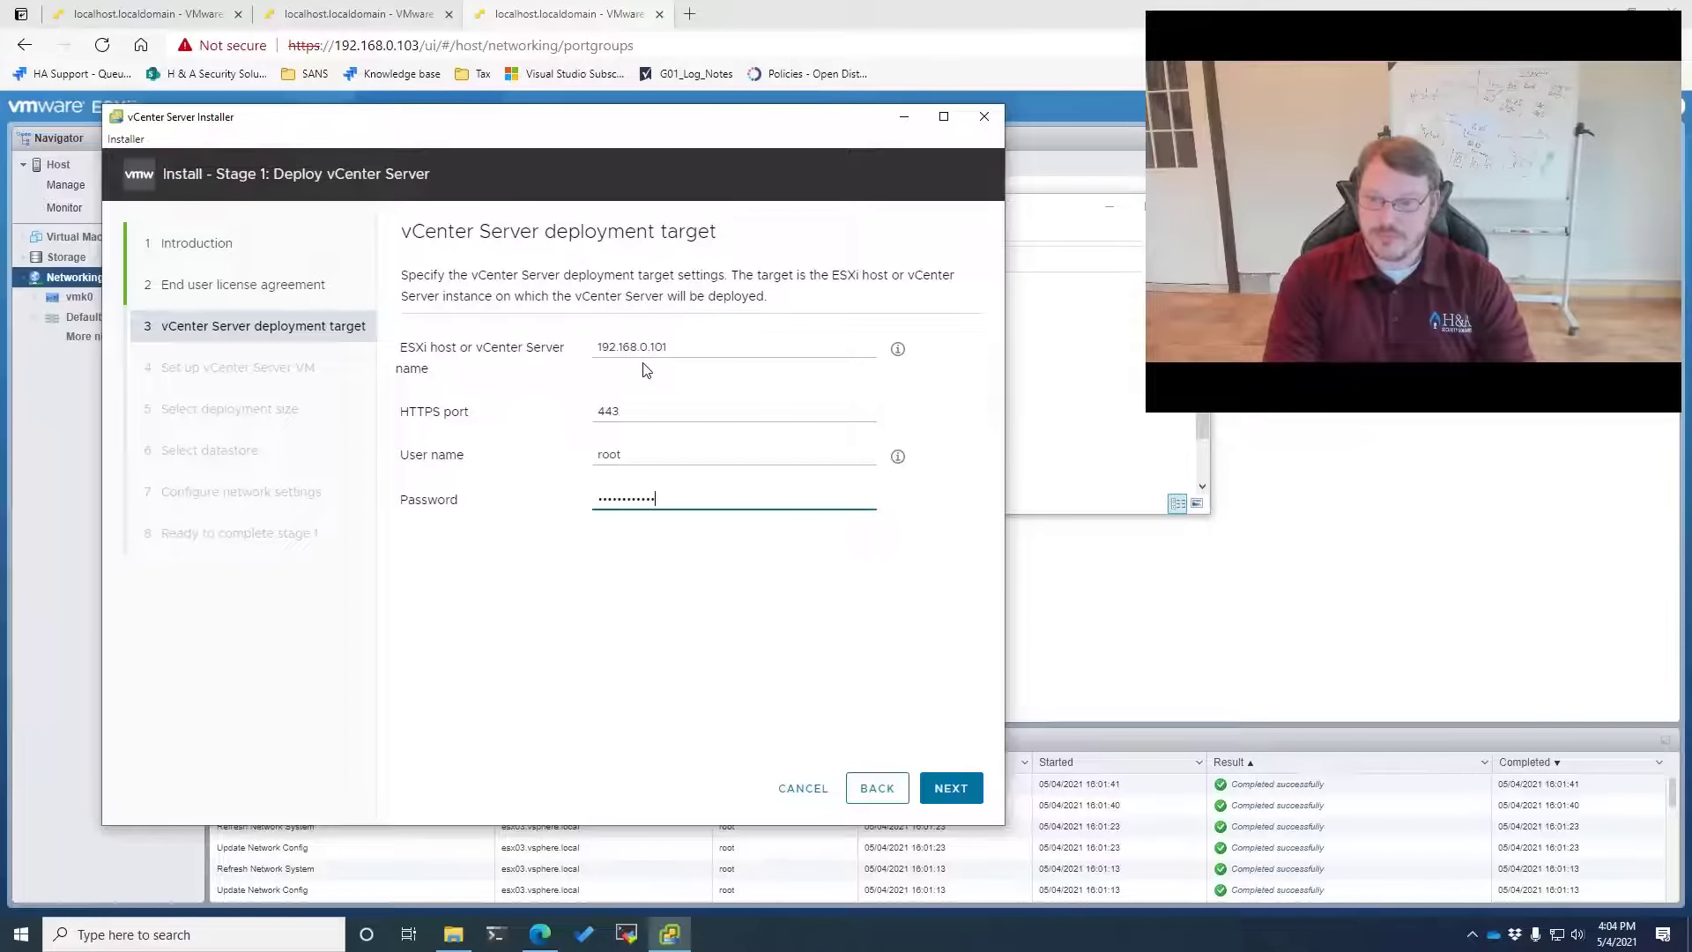
pyautogui.press('Return')
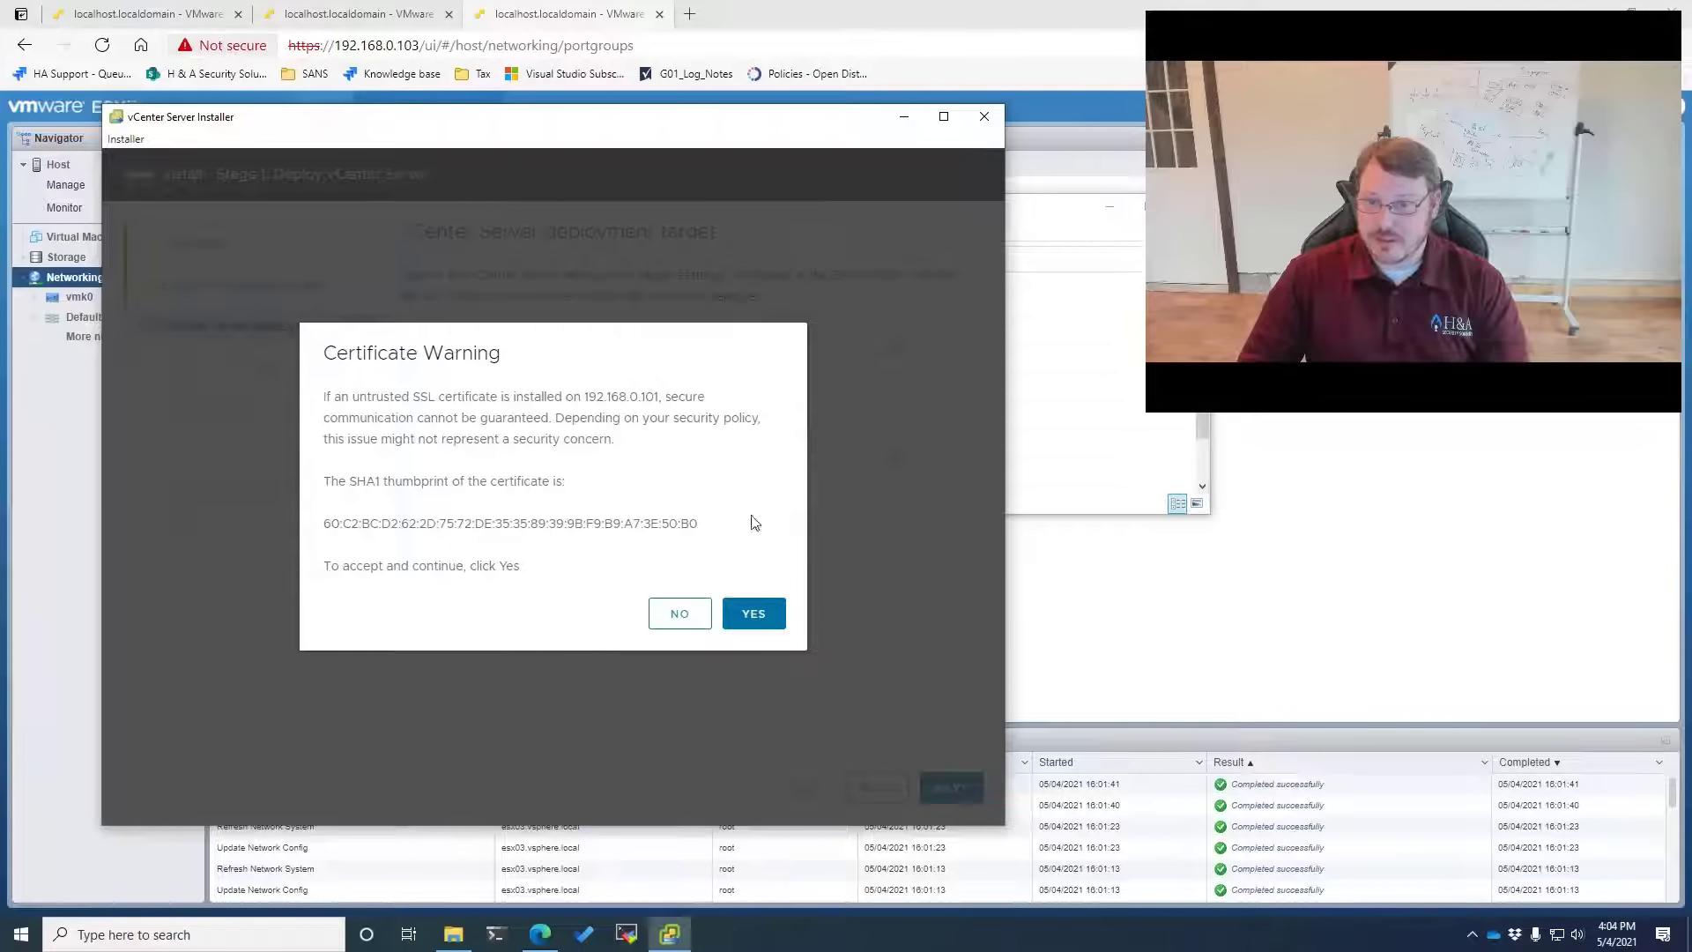
pyautogui.click(749, 613)
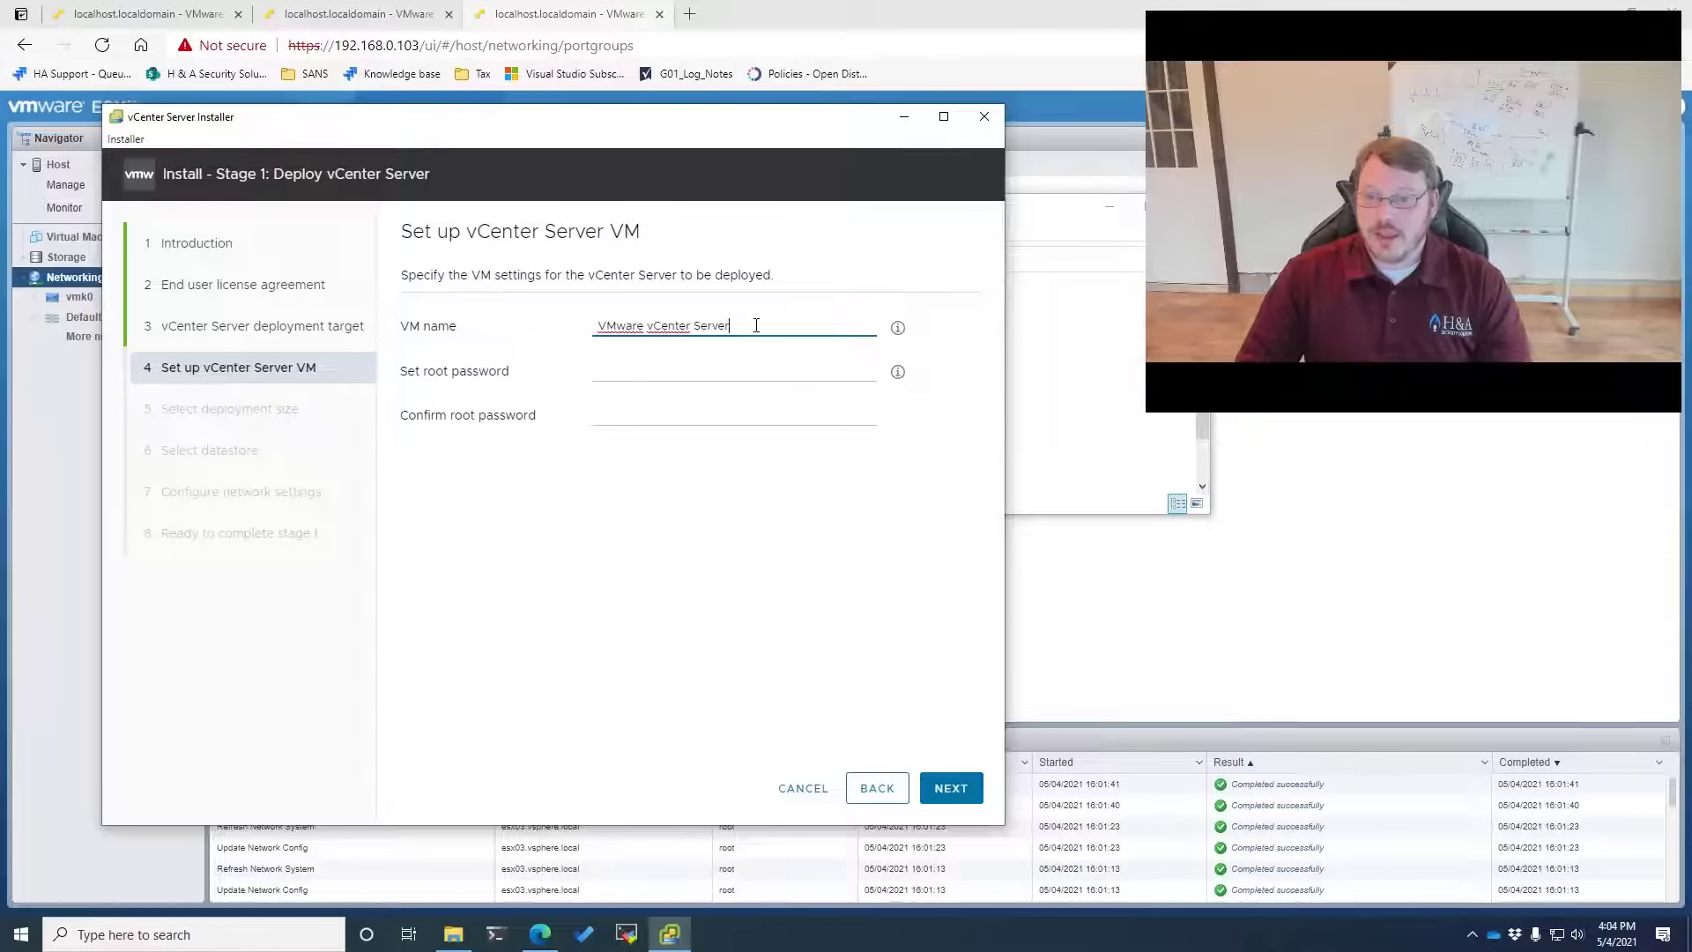
# Keep the 'VMware vCenter Server' VM name and enter the root password in both fields
pyautogui.moveTo(756, 325); pyautogui.dragTo(497, 339)
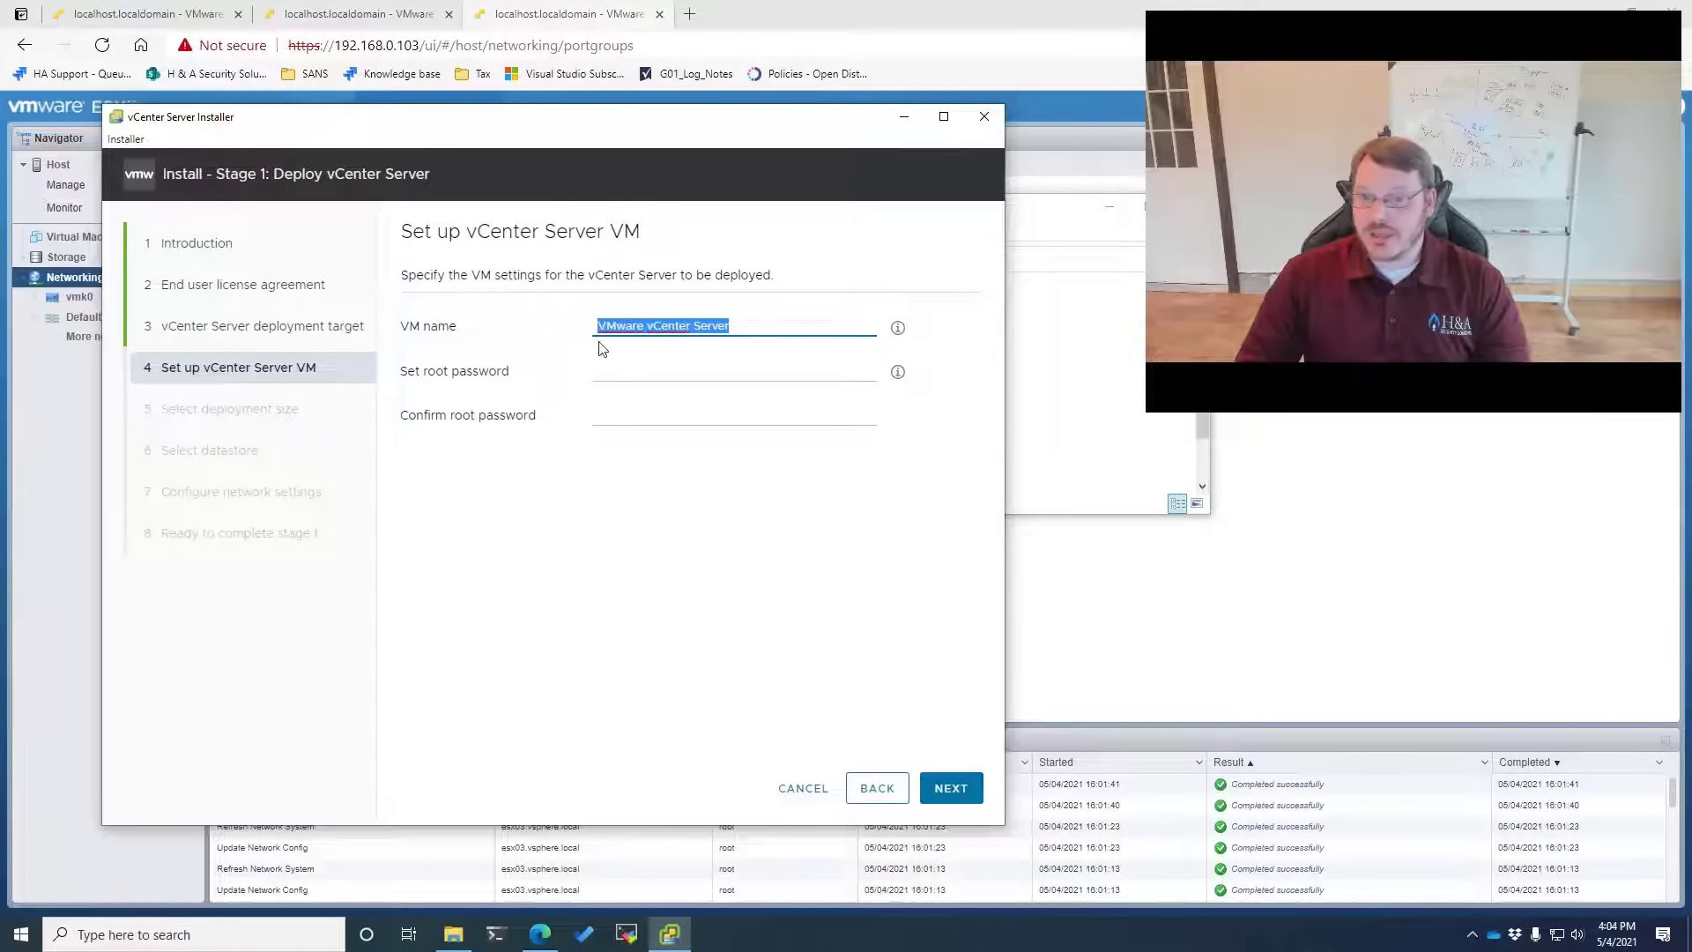
pyautogui.click(665, 364)
pyautogui.write('••••••••••••')
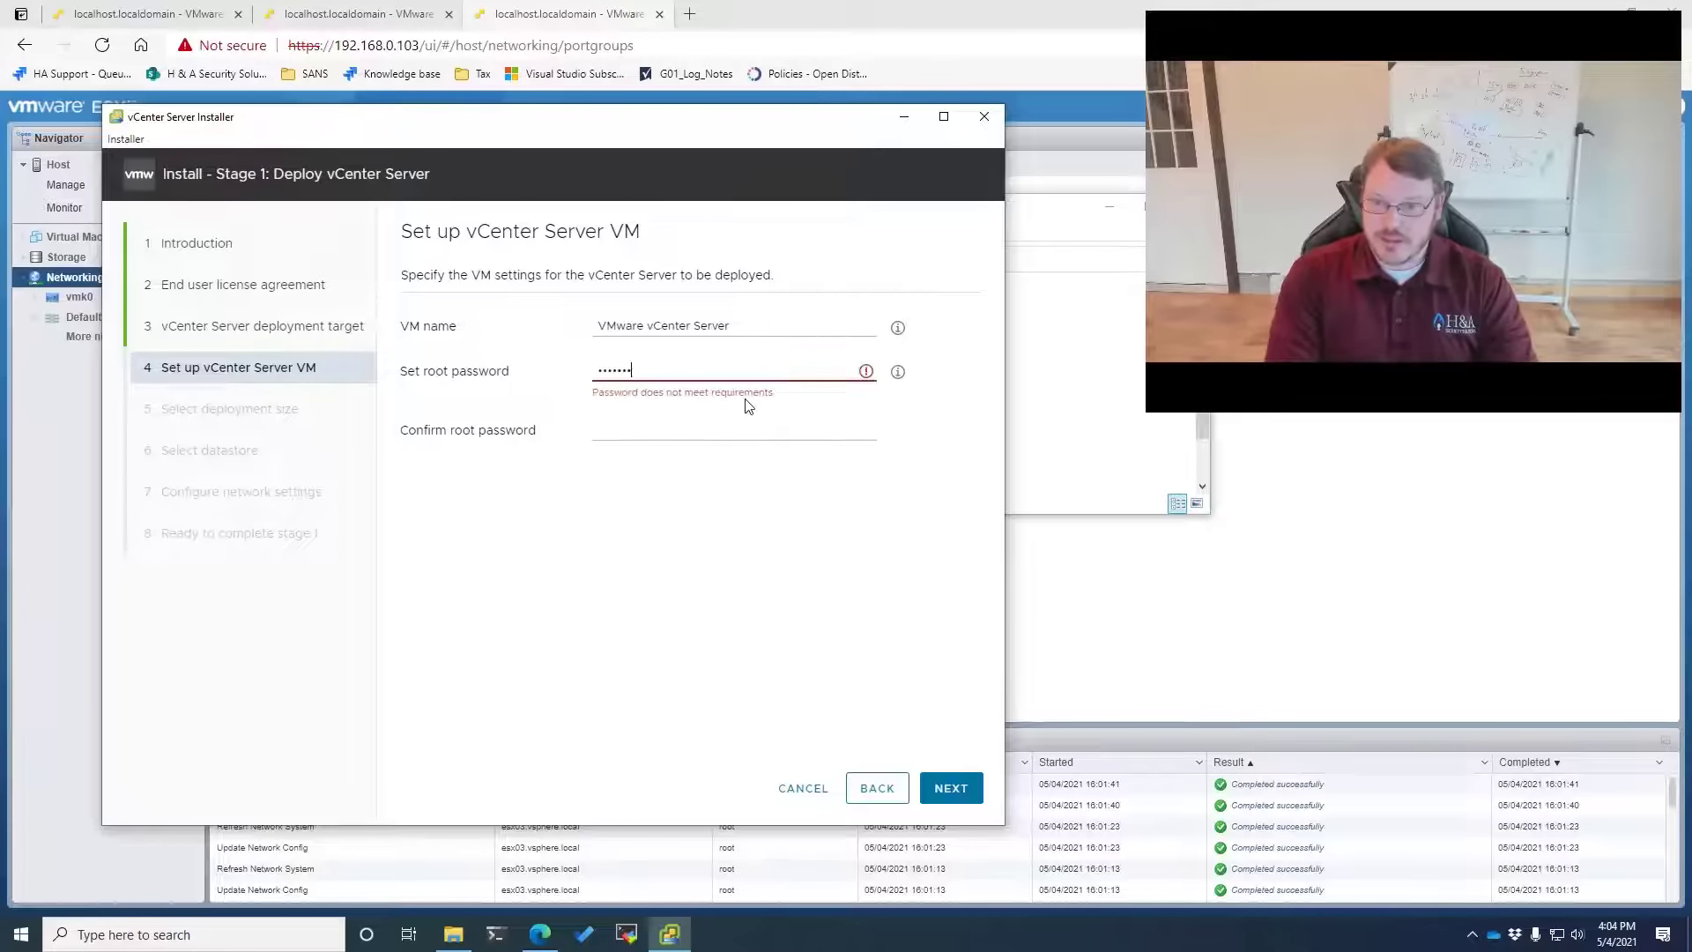
pyautogui.press('Tab')
pyautogui.write('••••••••••••')
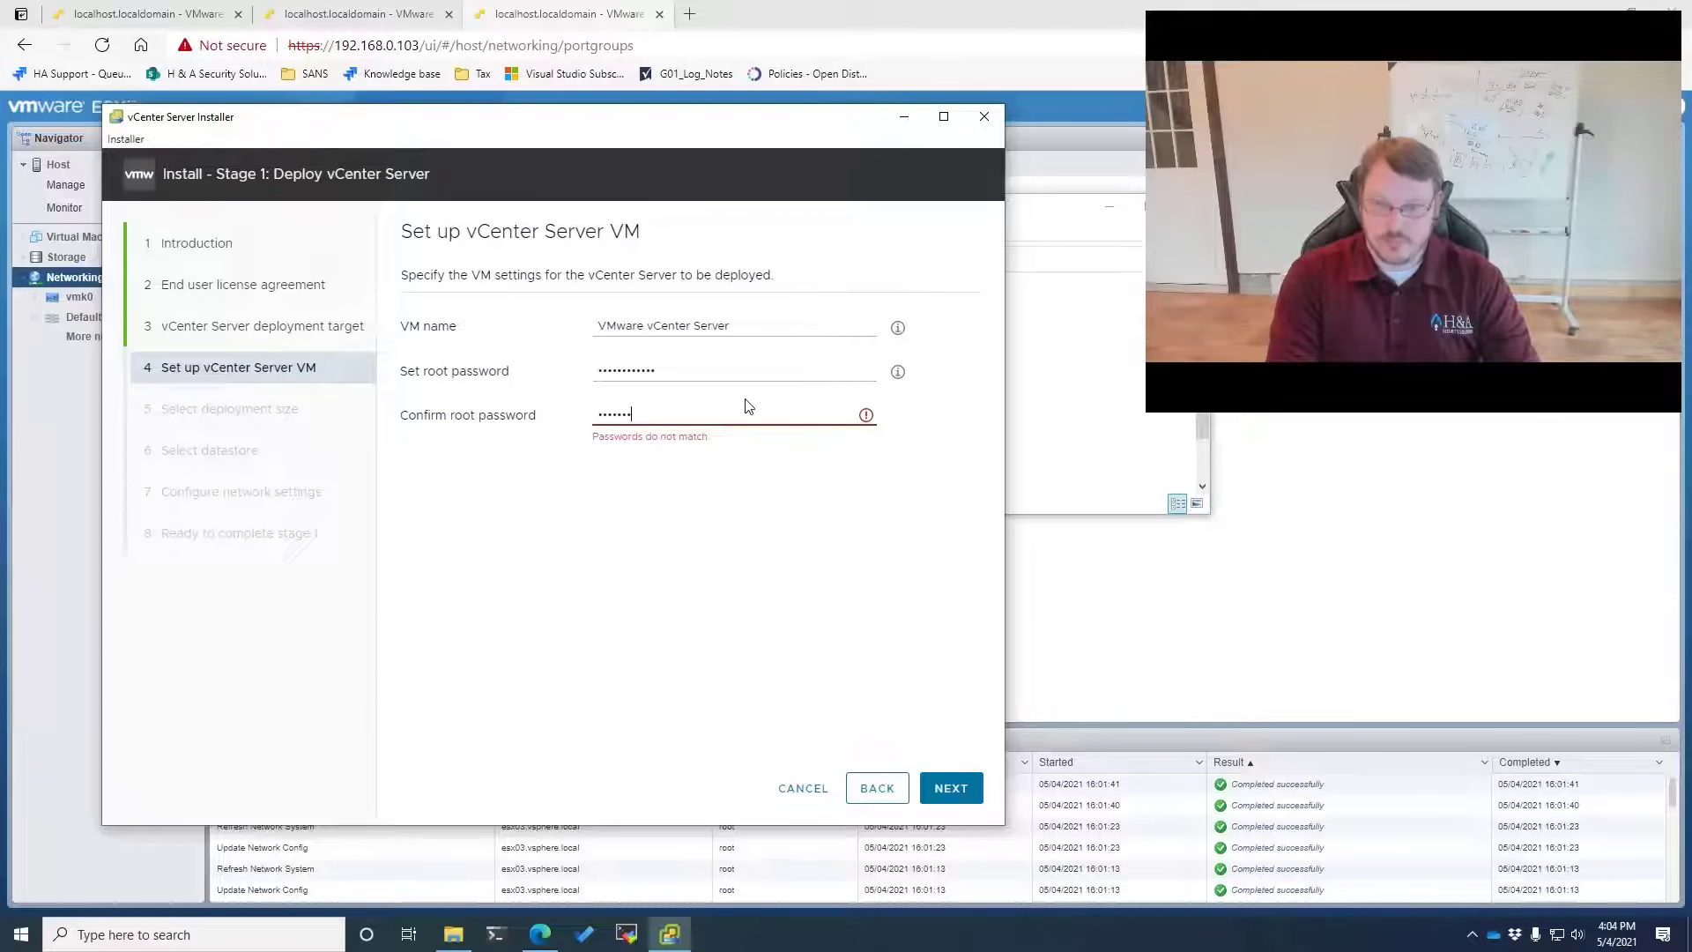
pyautogui.click(945, 791)
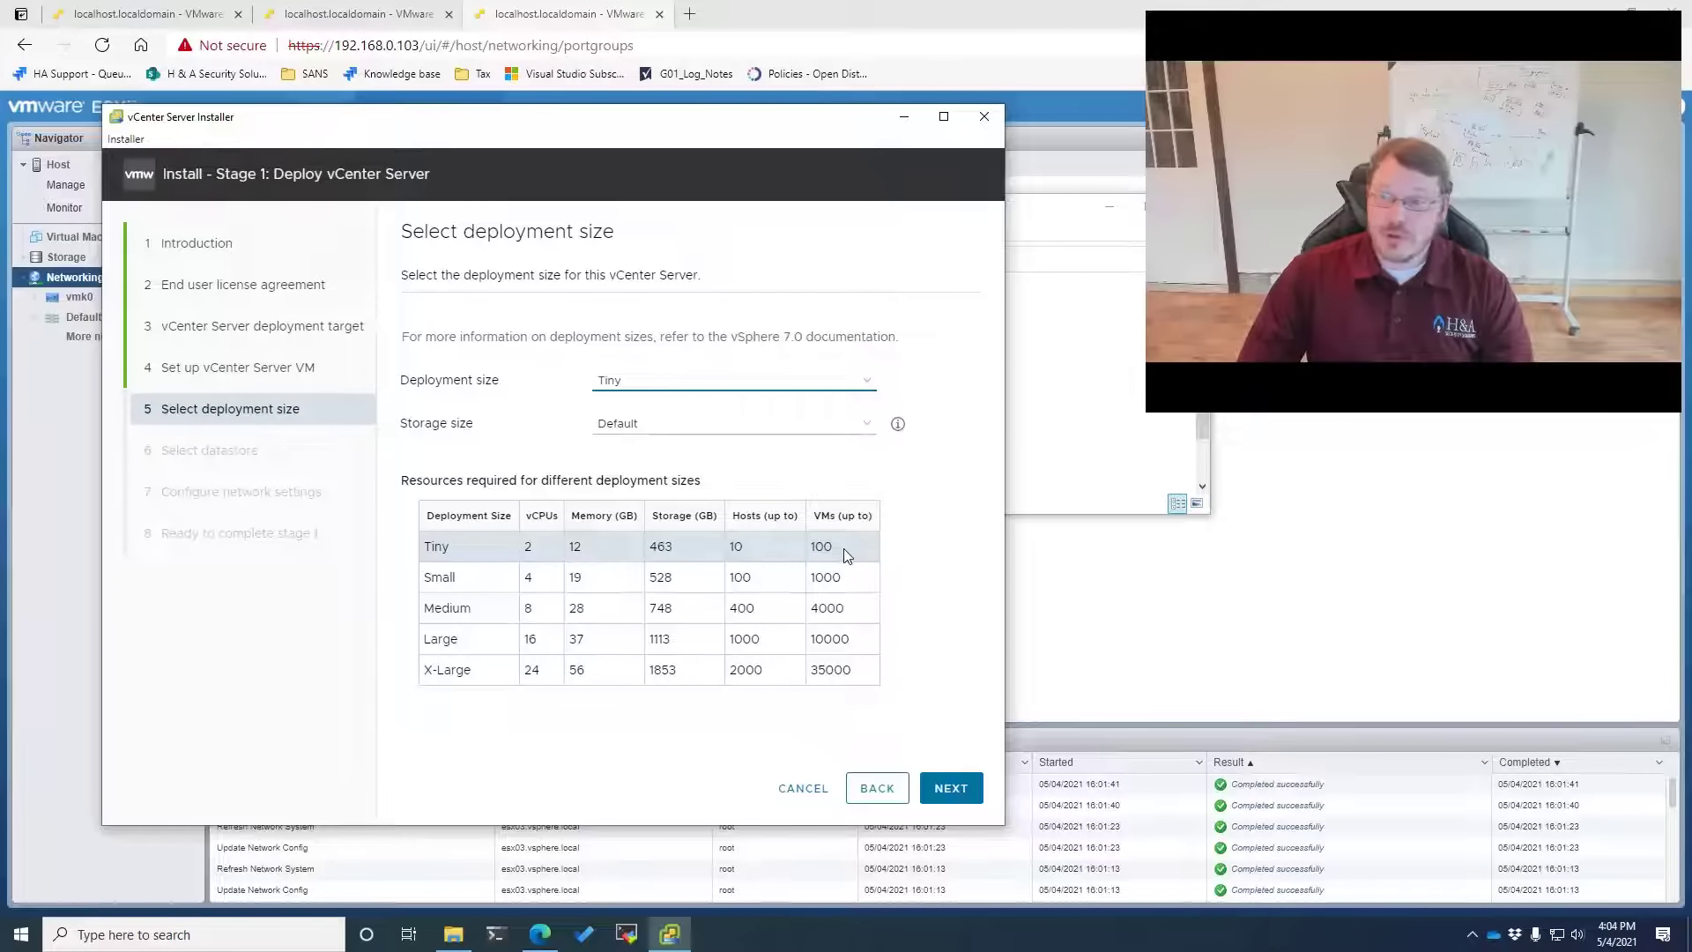
# Pick Small deployment size with Default storage, then enable Thin Disk Mode on datastore1
pyautogui.click(629, 387)
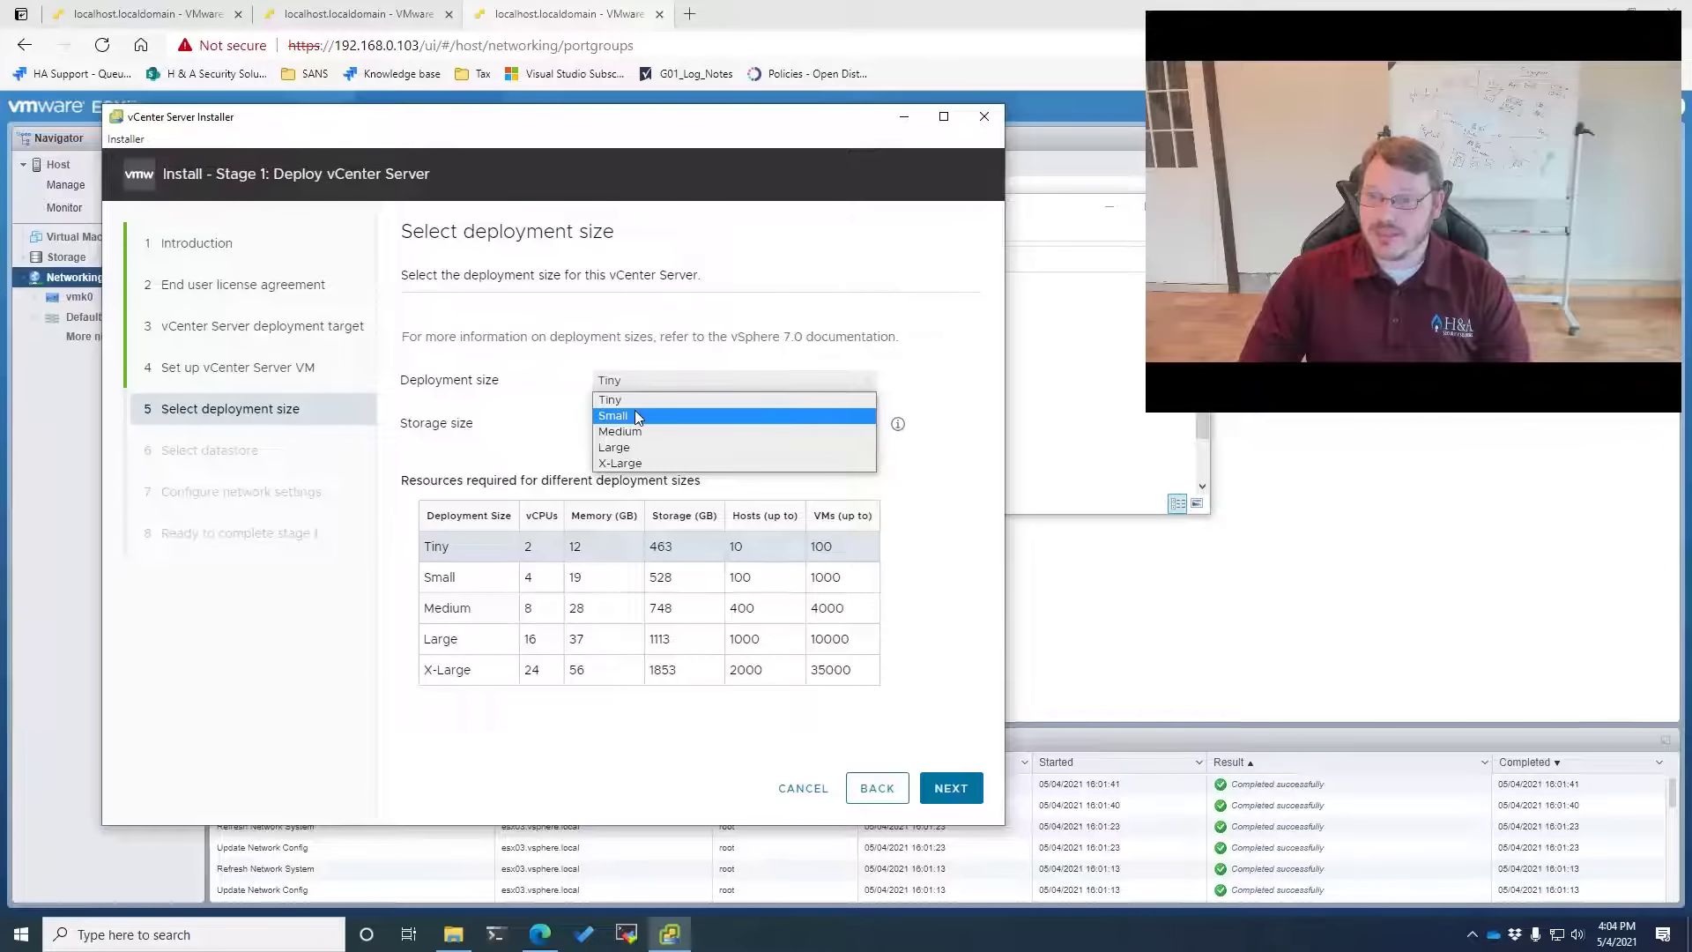
pyautogui.click(634, 414)
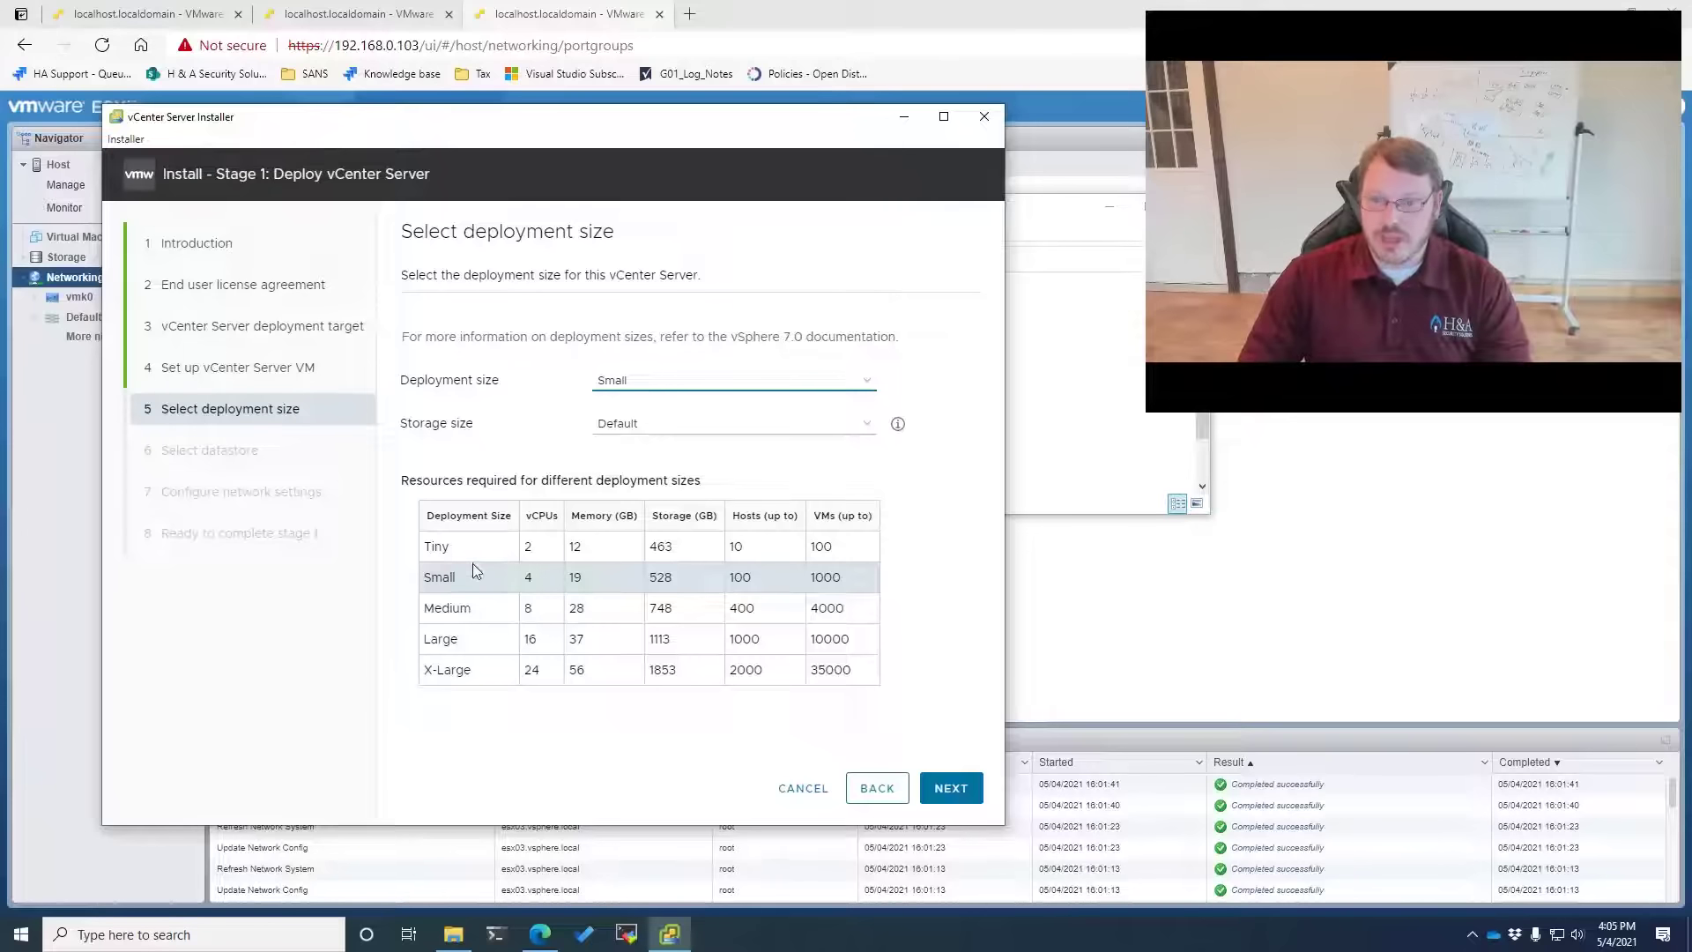
pyautogui.doubleClick(740, 578)
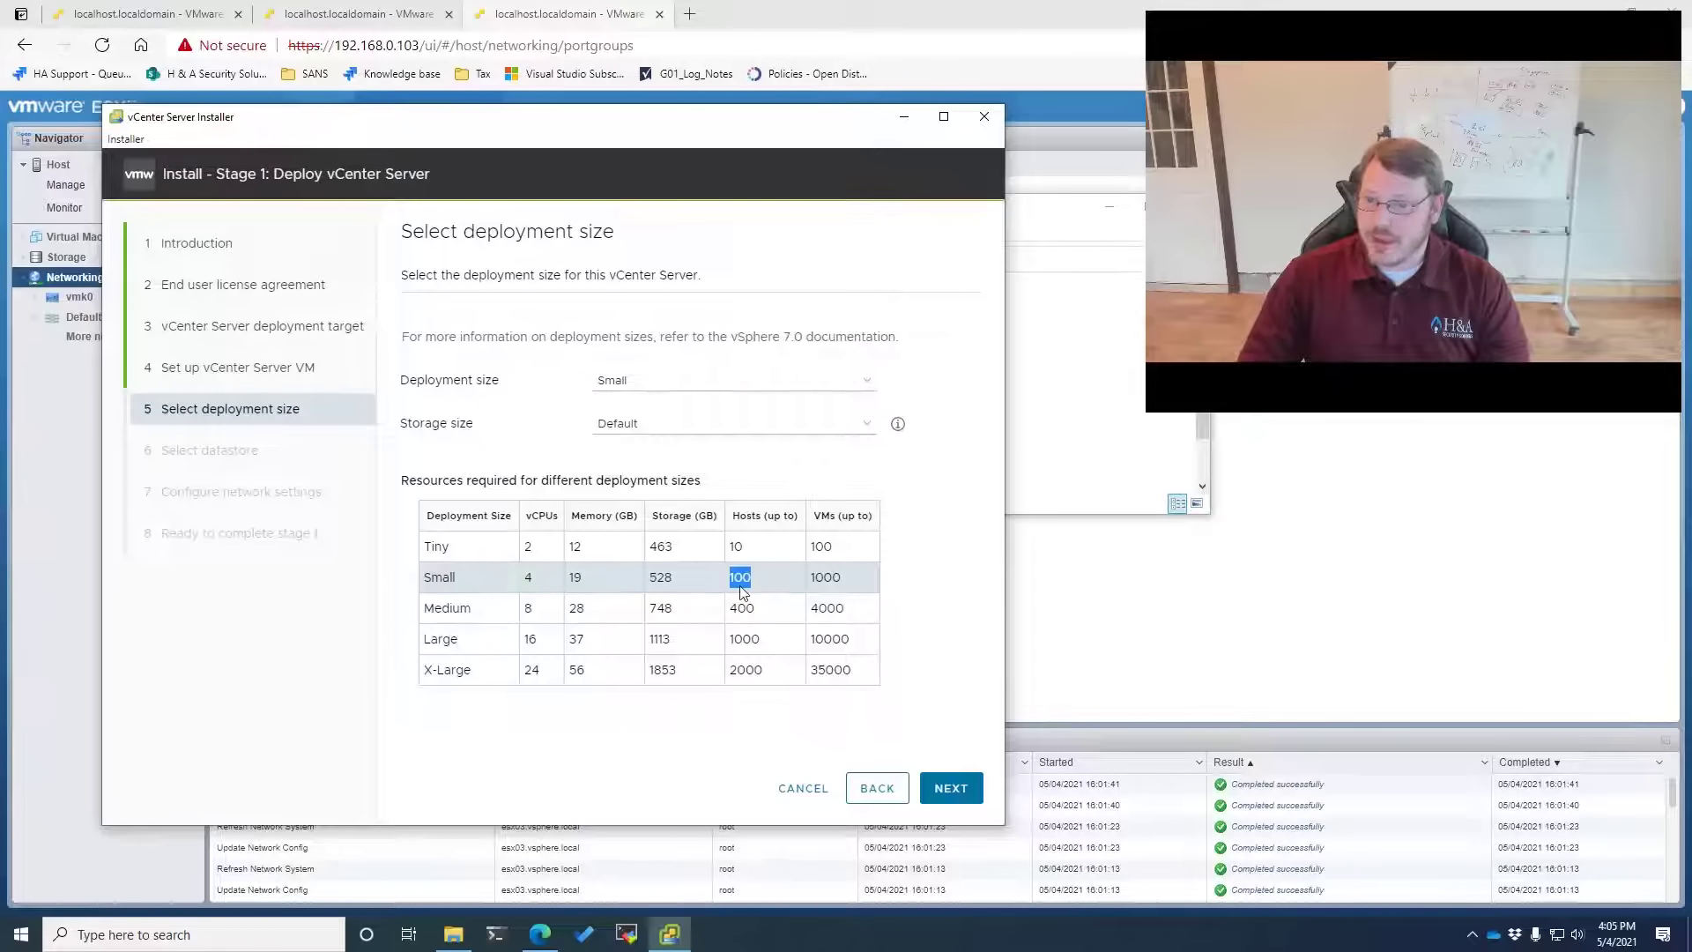
pyautogui.doubleClick(826, 578)
pyautogui.doubleClick(821, 548)
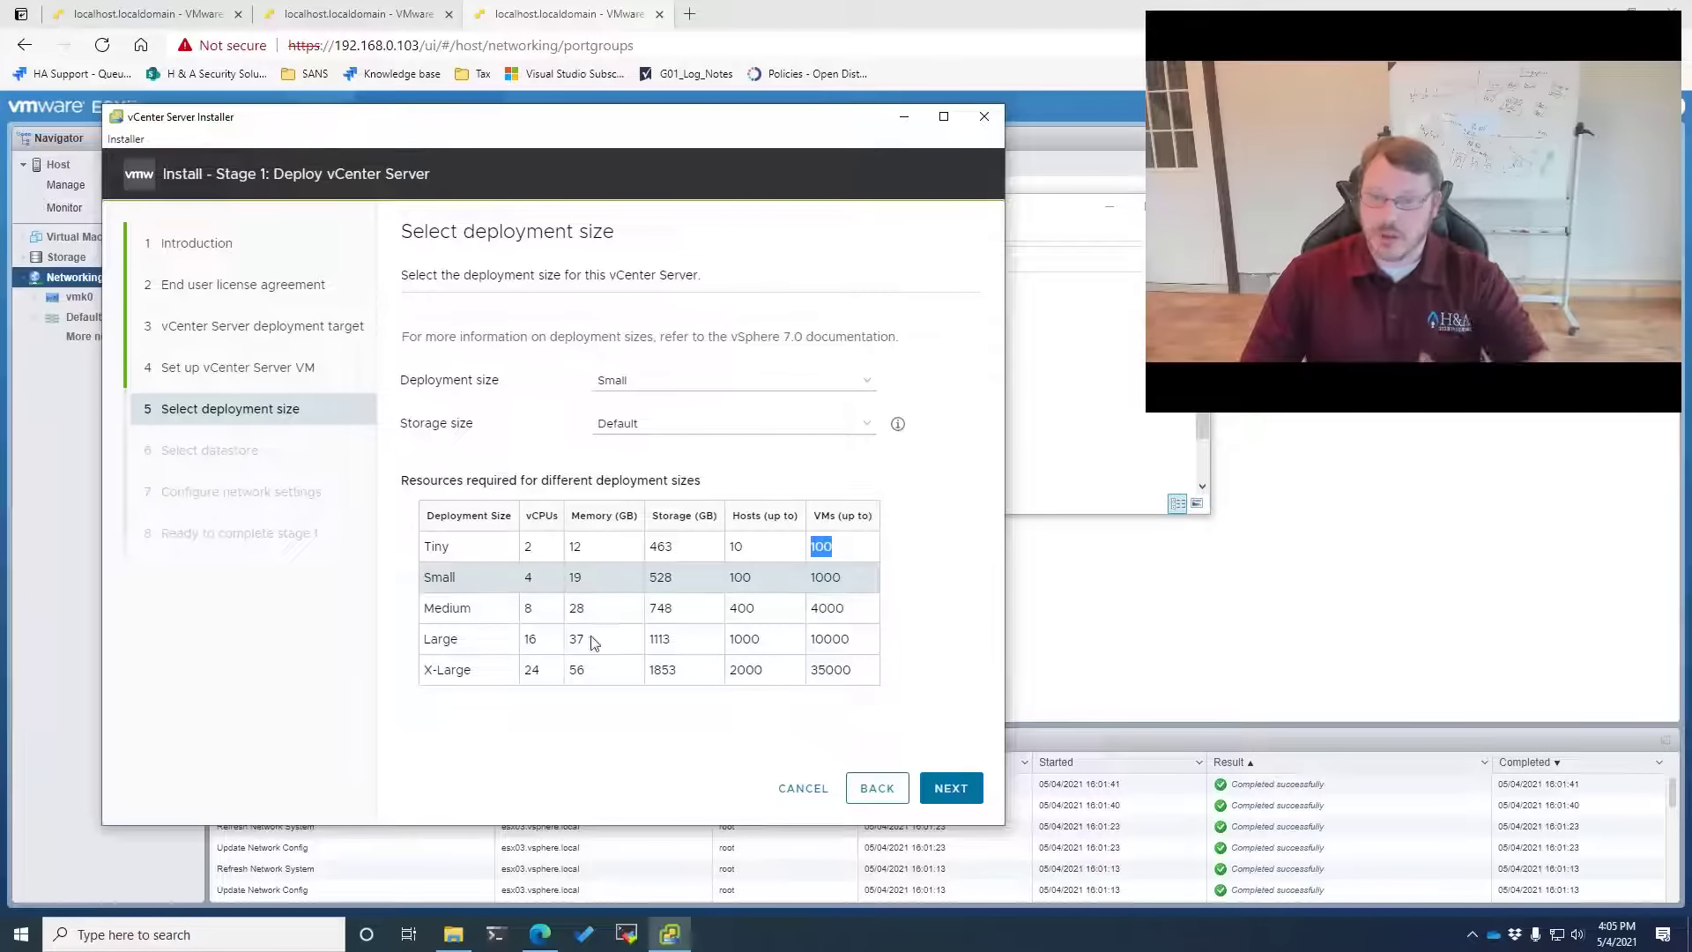
pyautogui.click(806, 426)
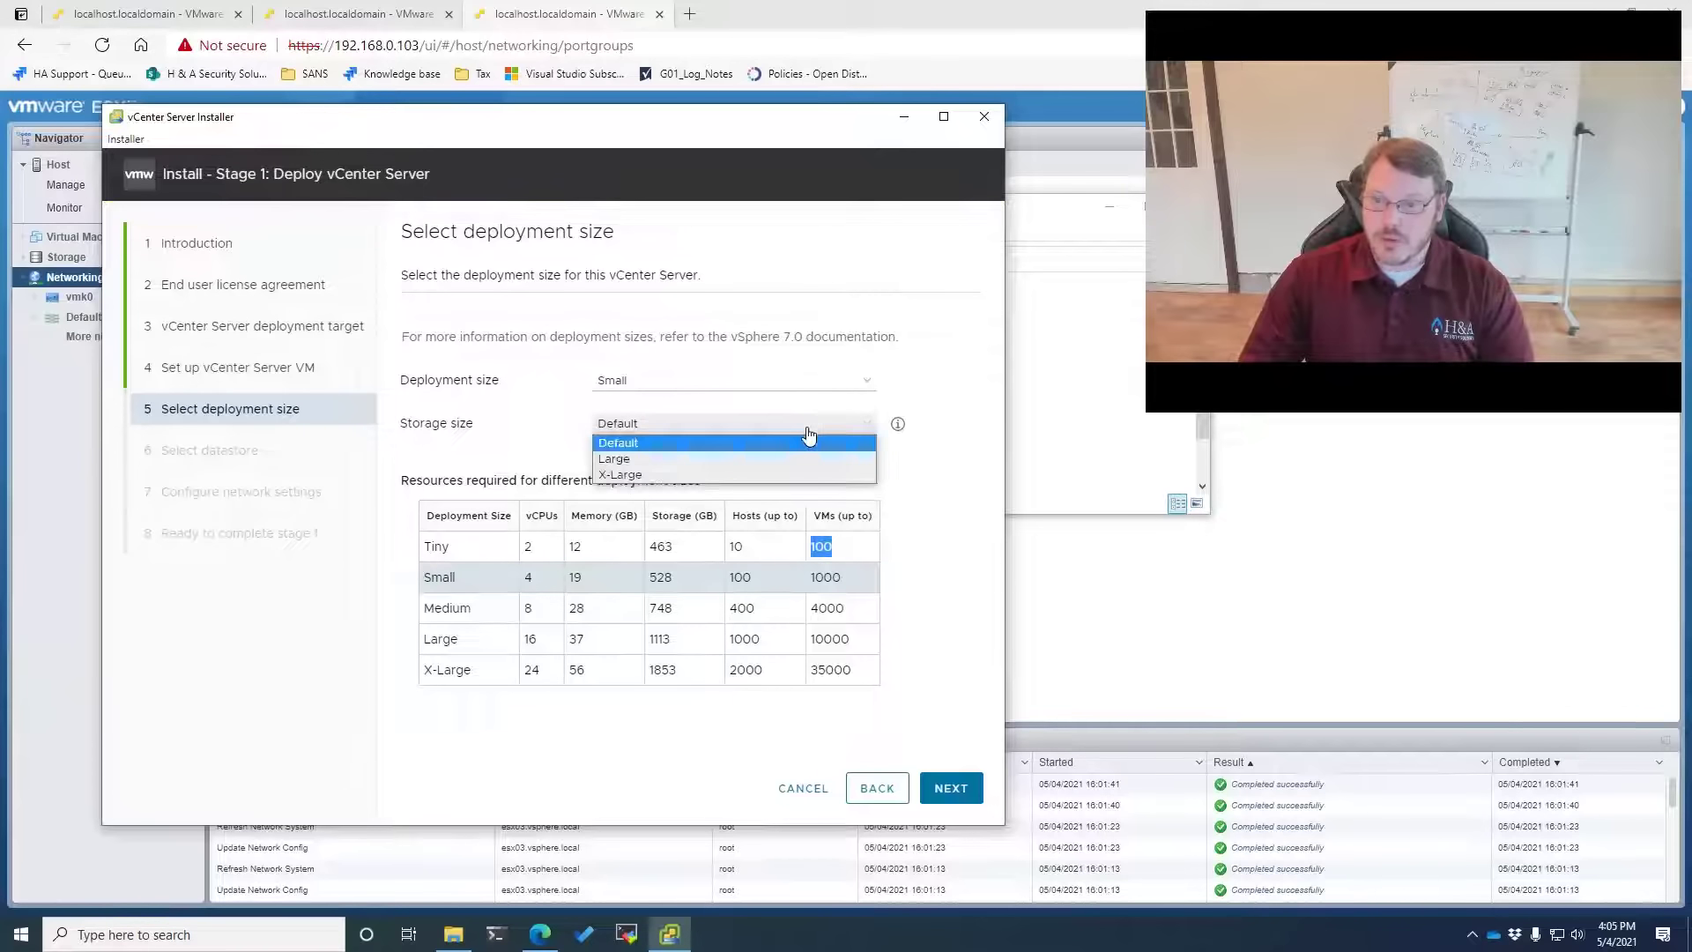
pyautogui.click(652, 448)
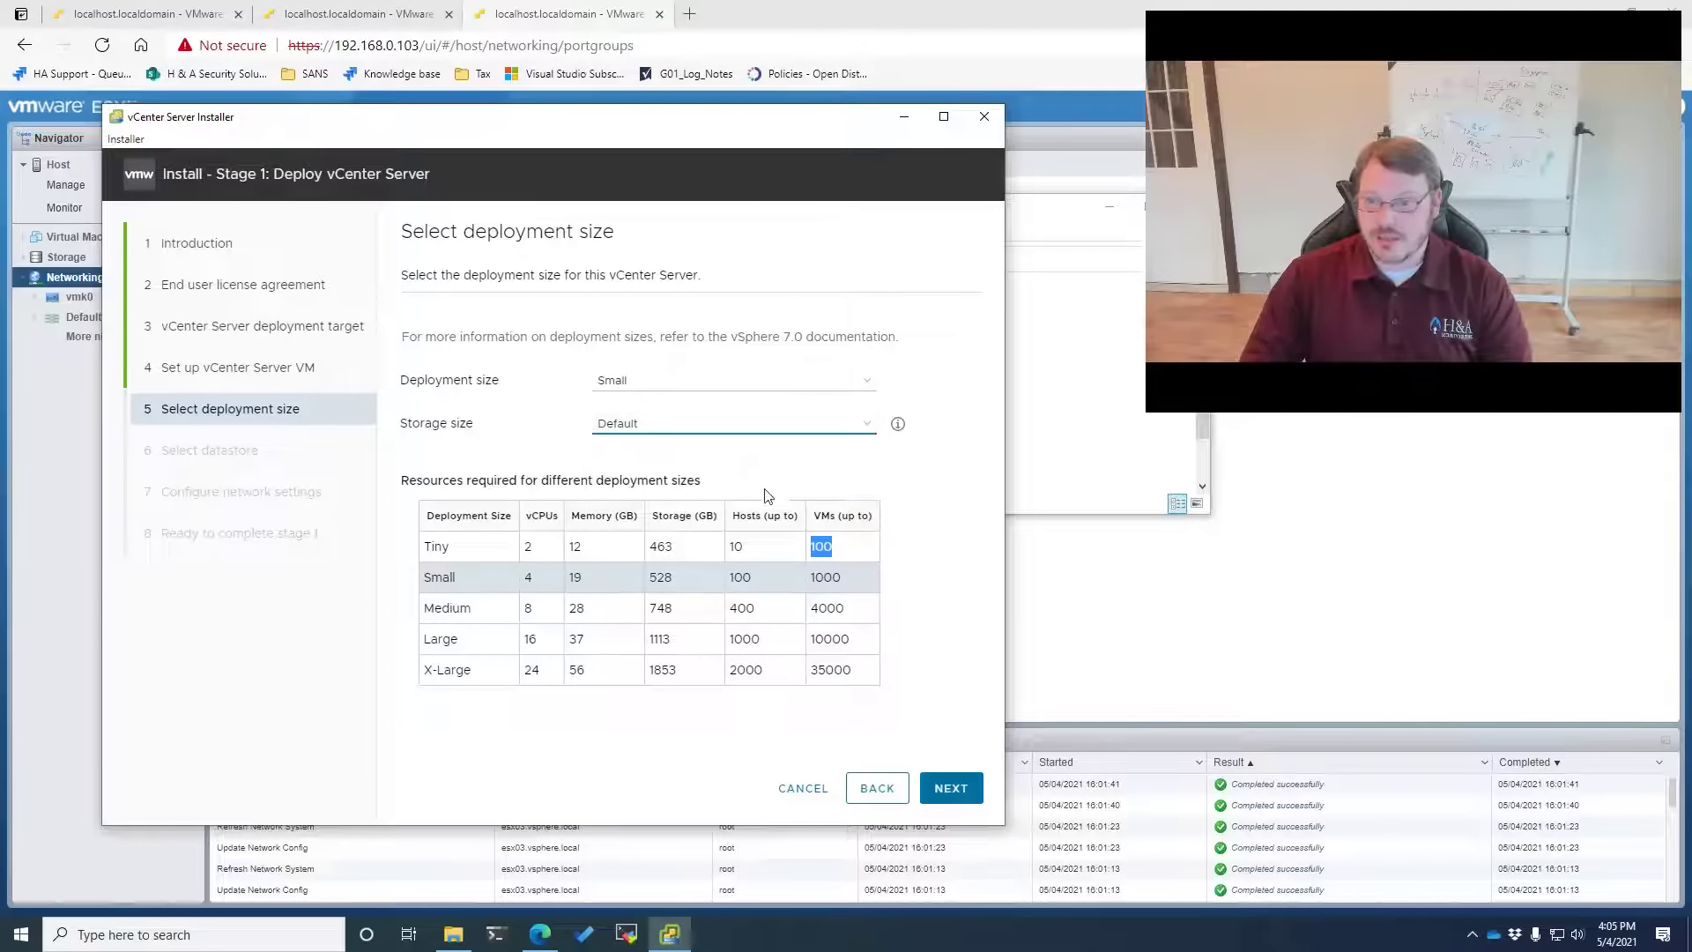
pyautogui.click(960, 788)
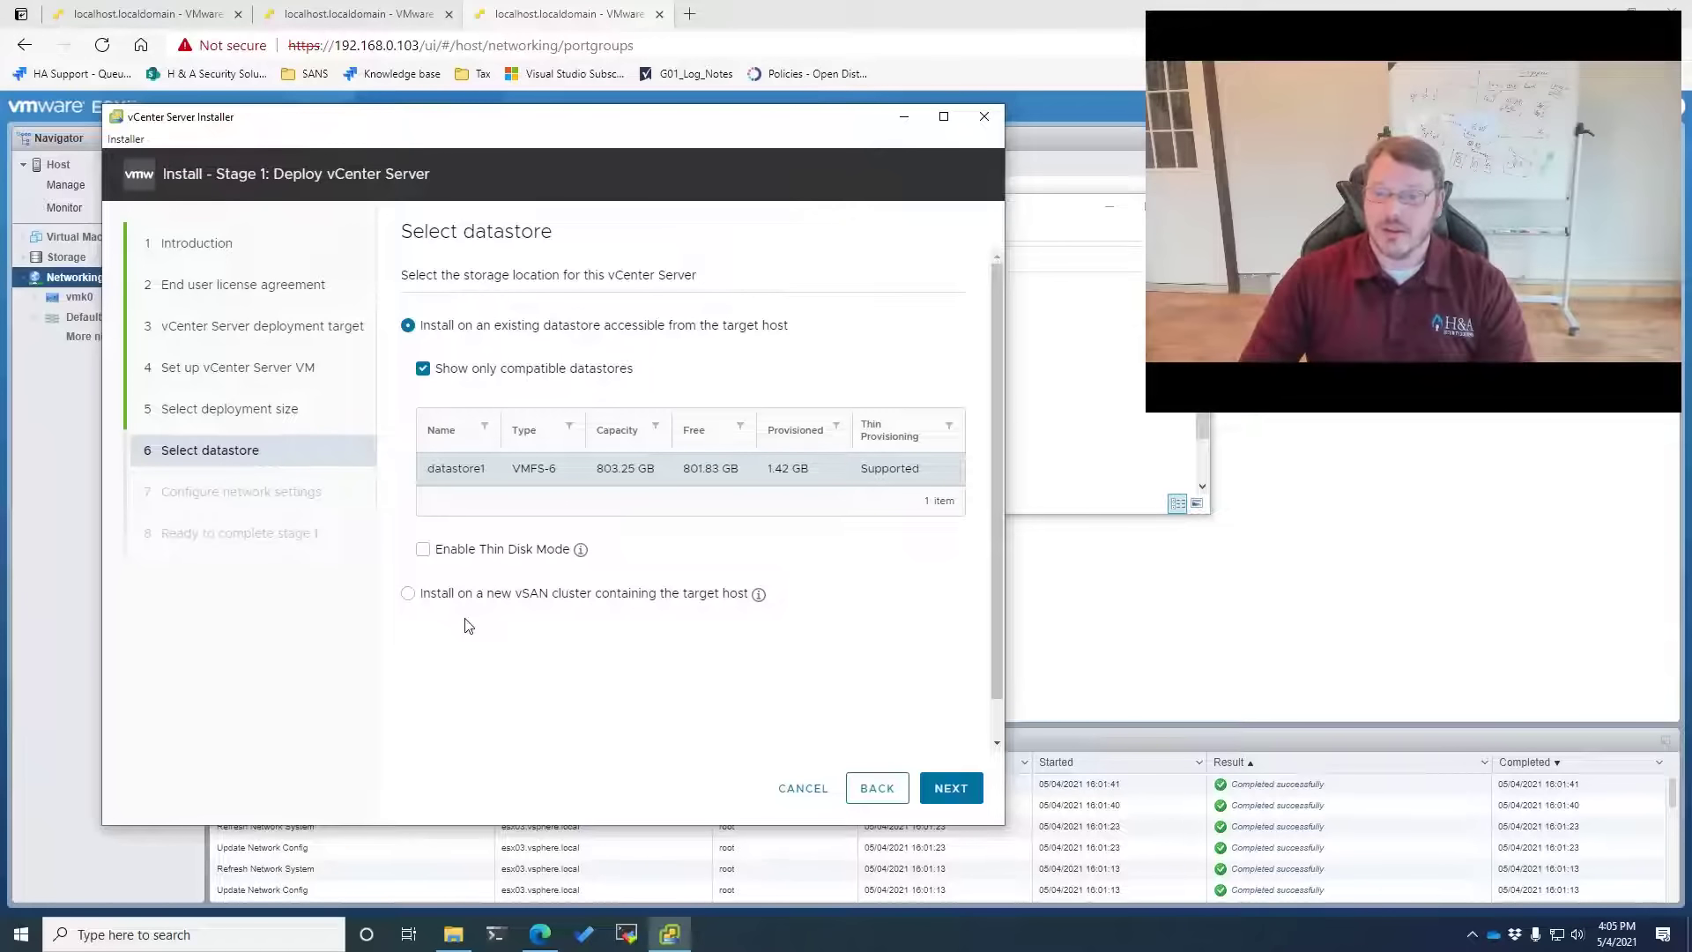
pyautogui.click(459, 553)
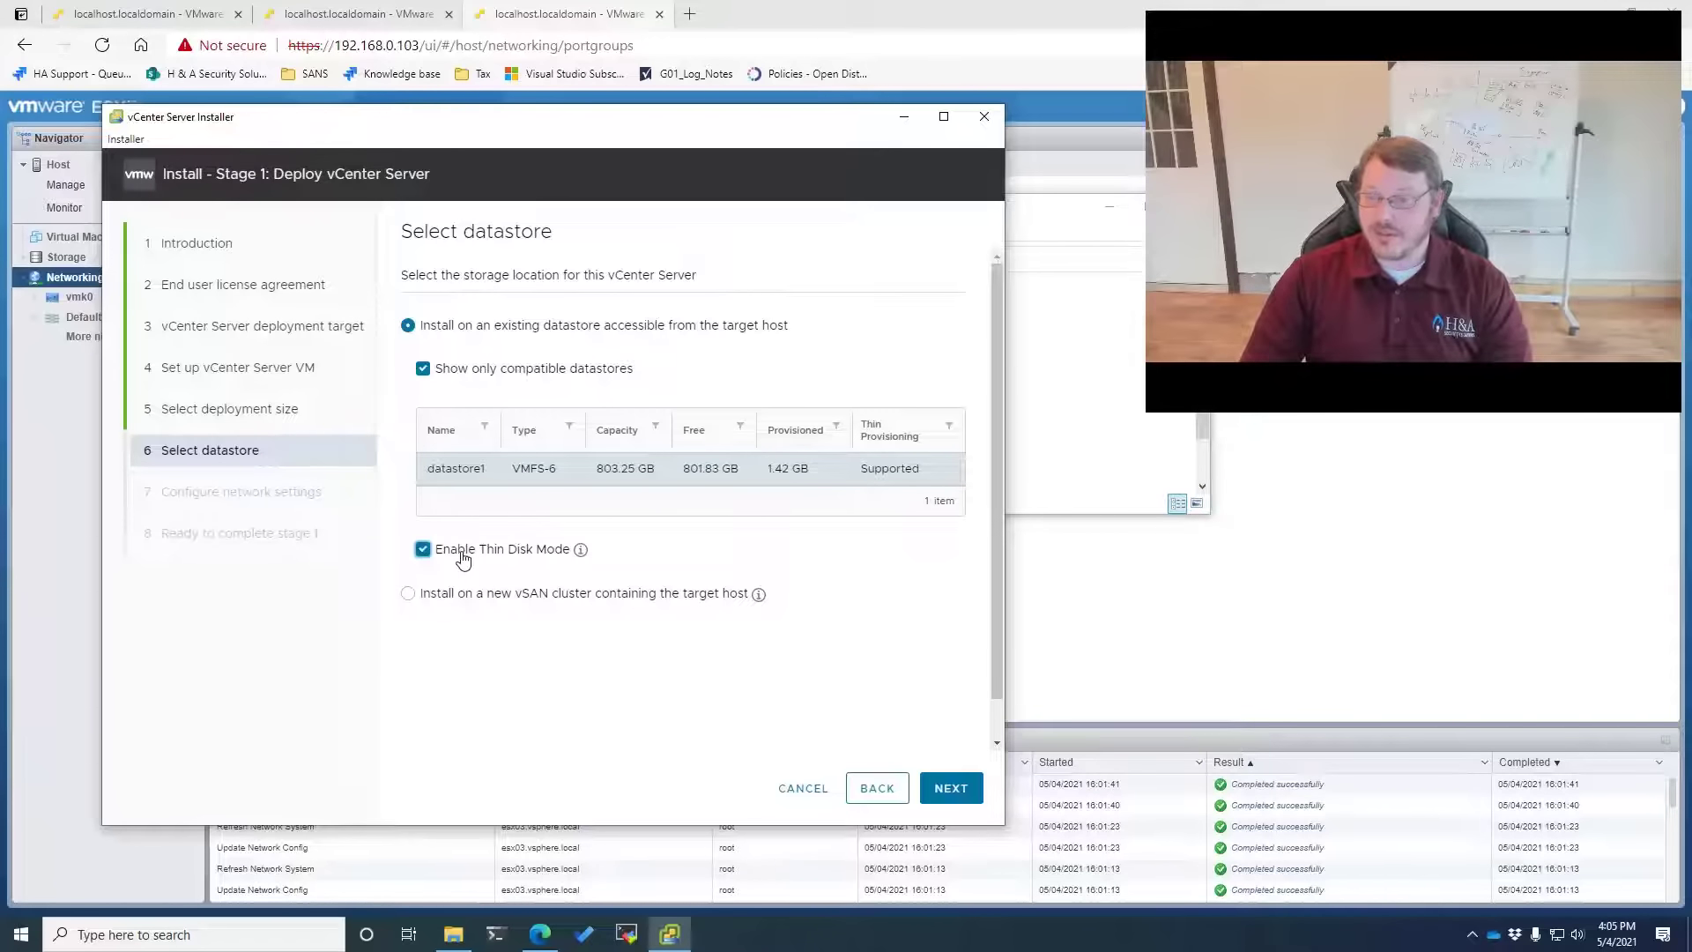
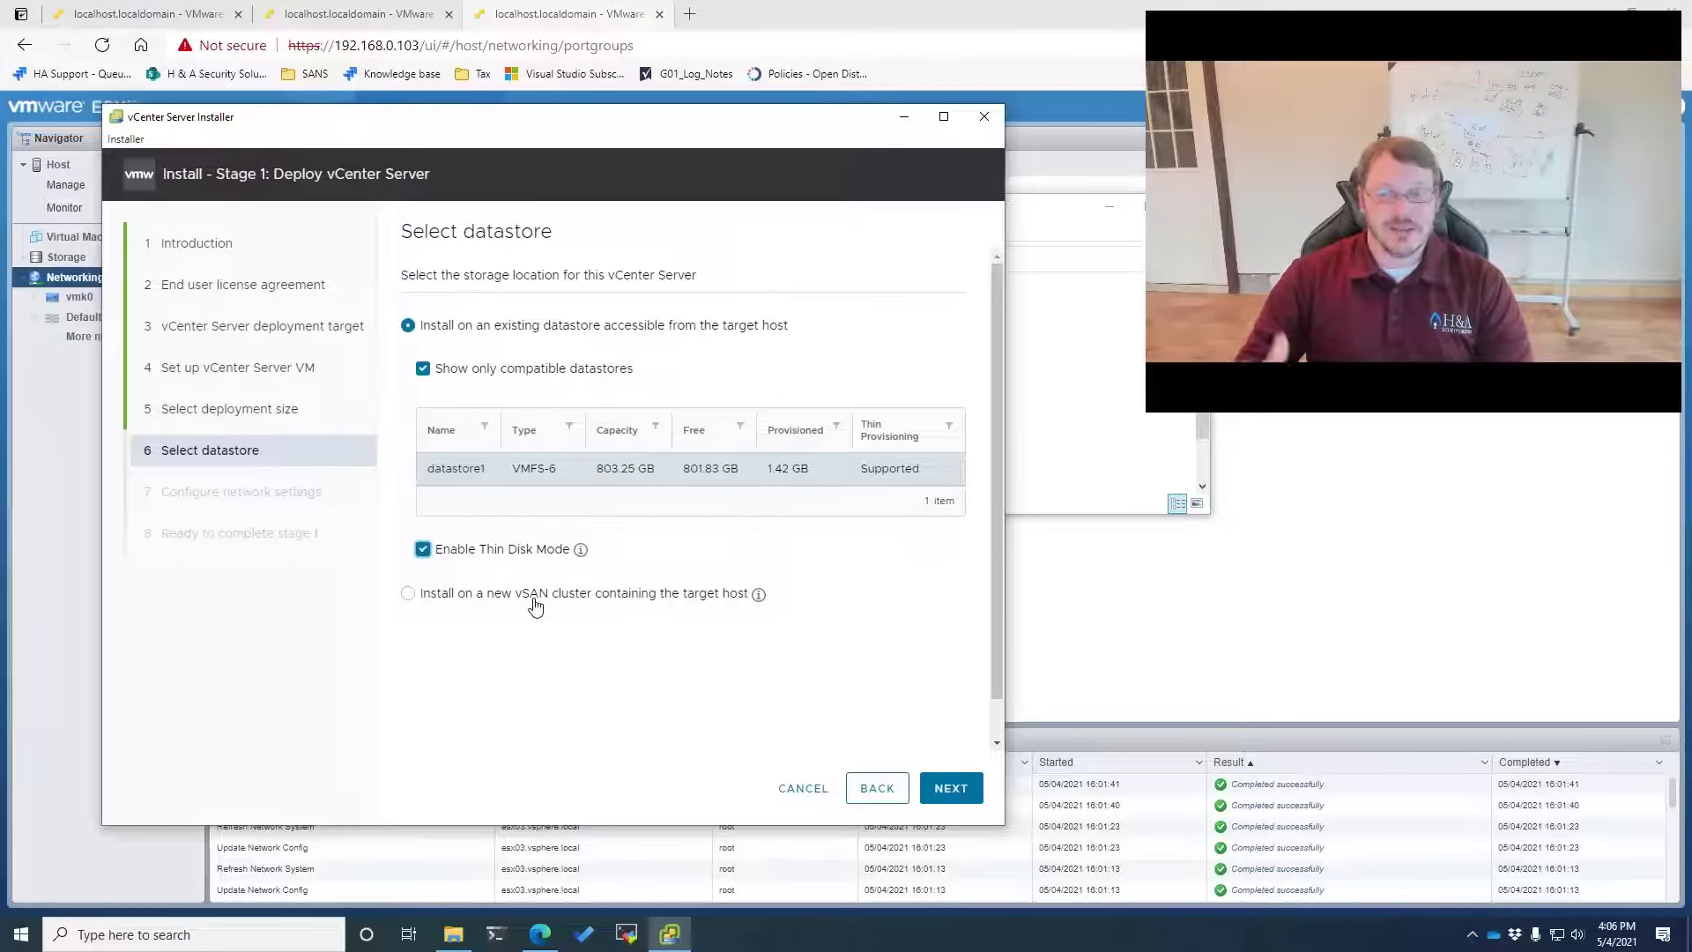
# Attach the appliance to the Infrastructure network
pyautogui.click(925, 786)
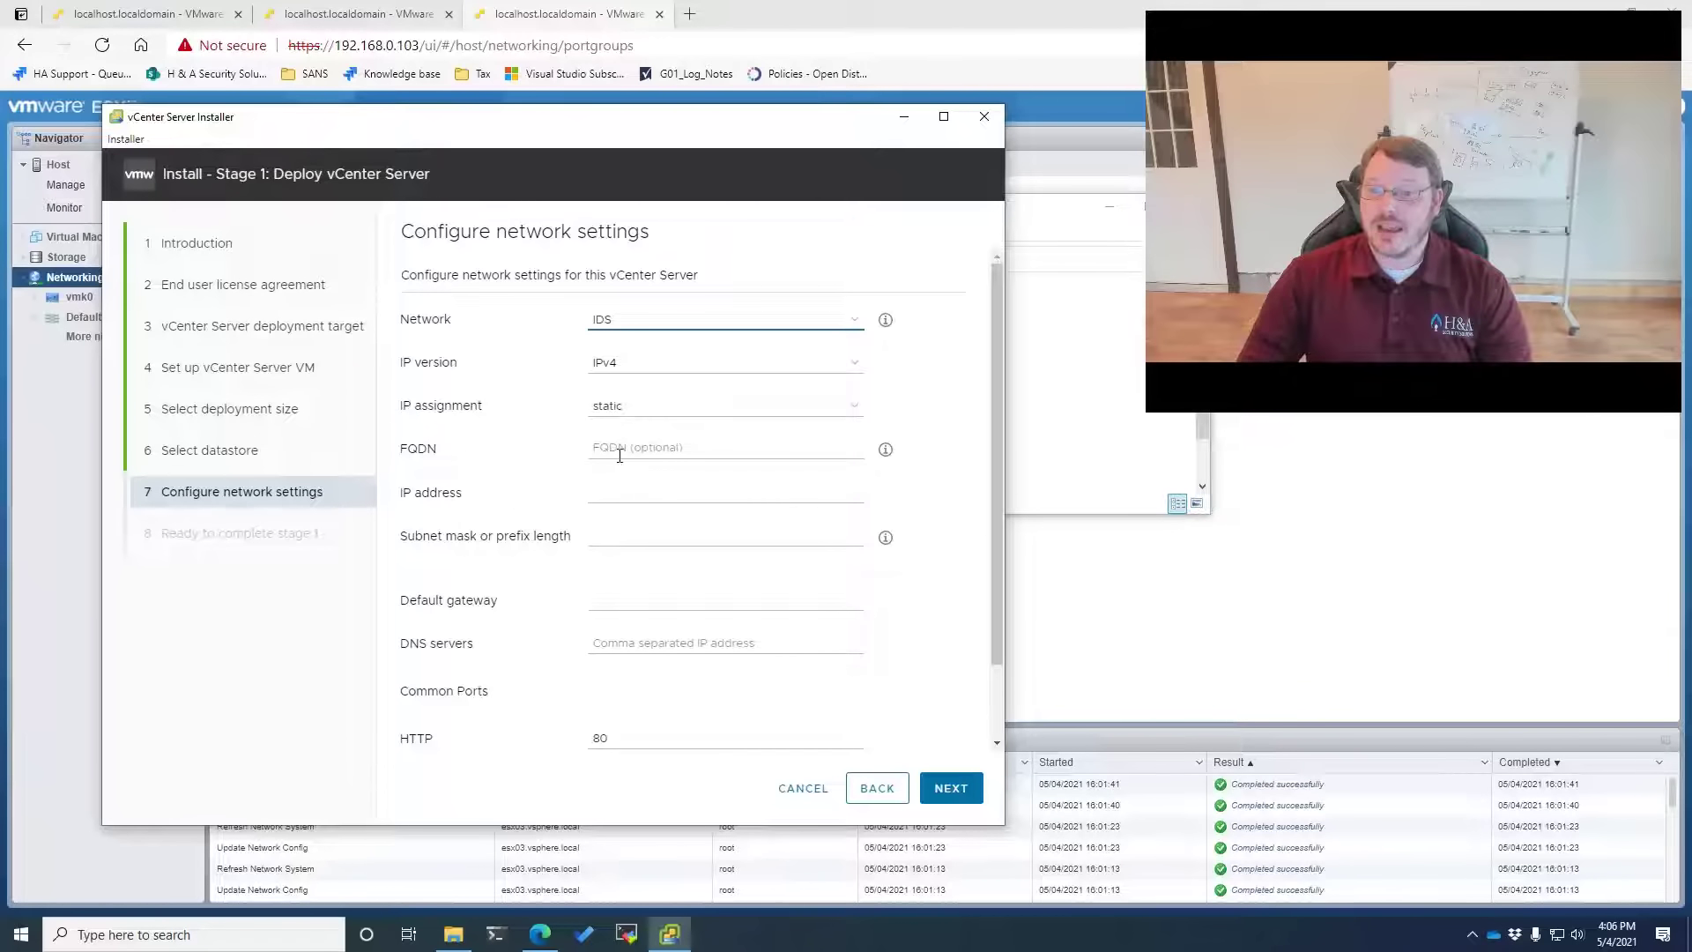
pyautogui.click(619, 330)
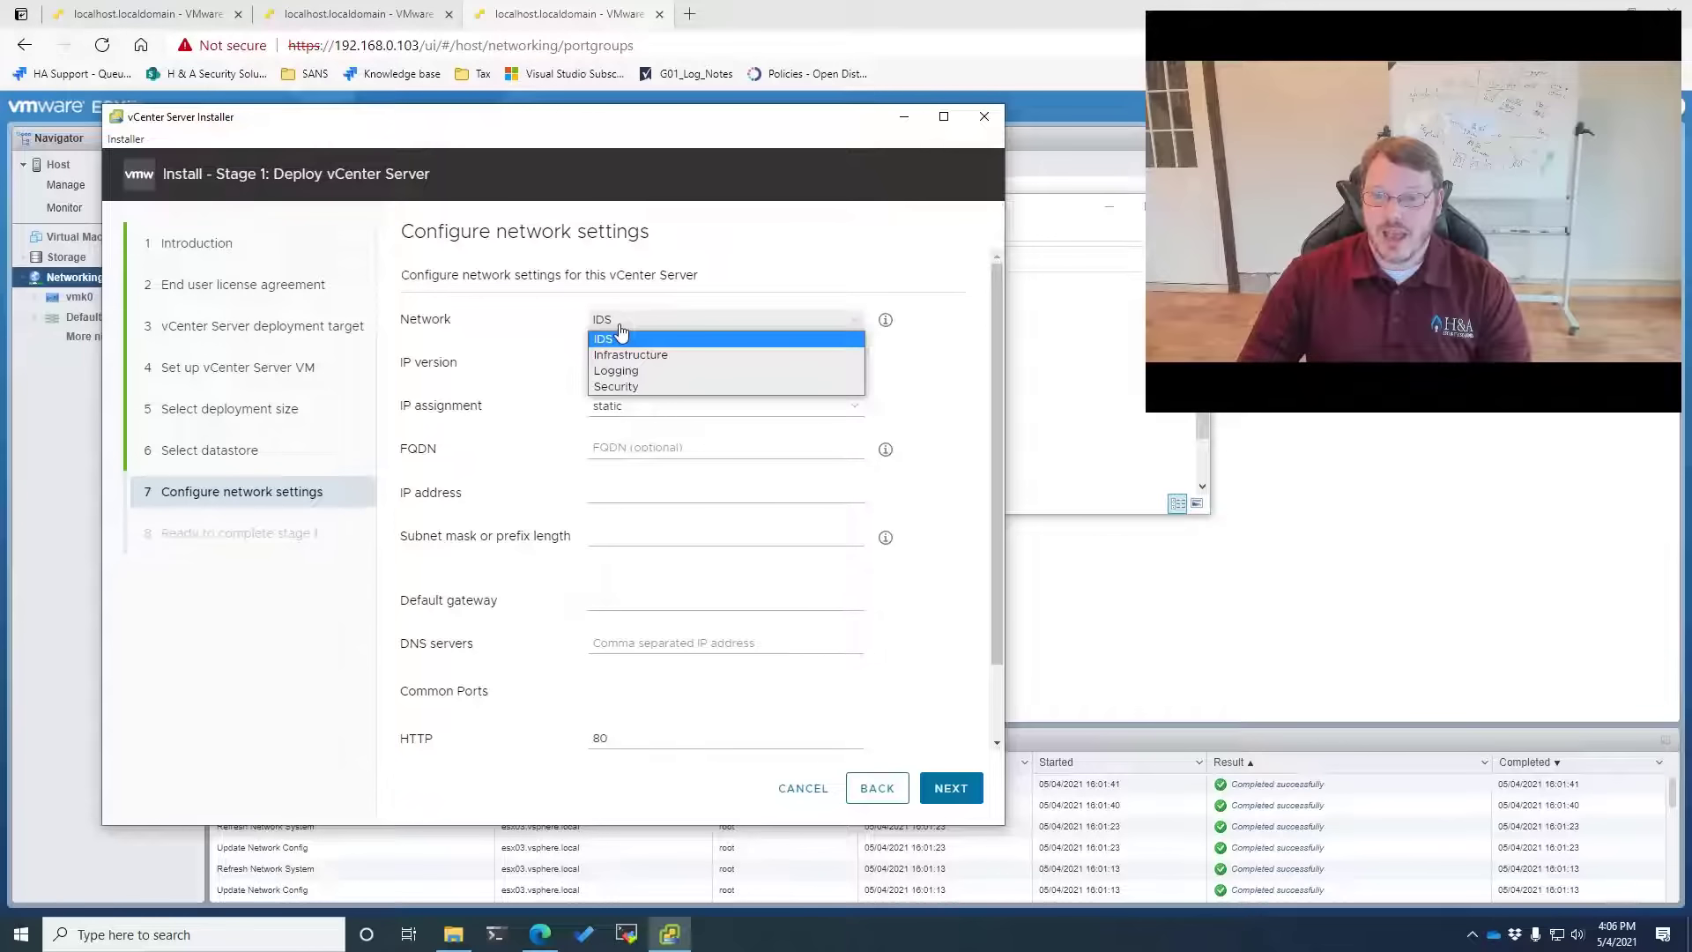
pyautogui.click(650, 362)
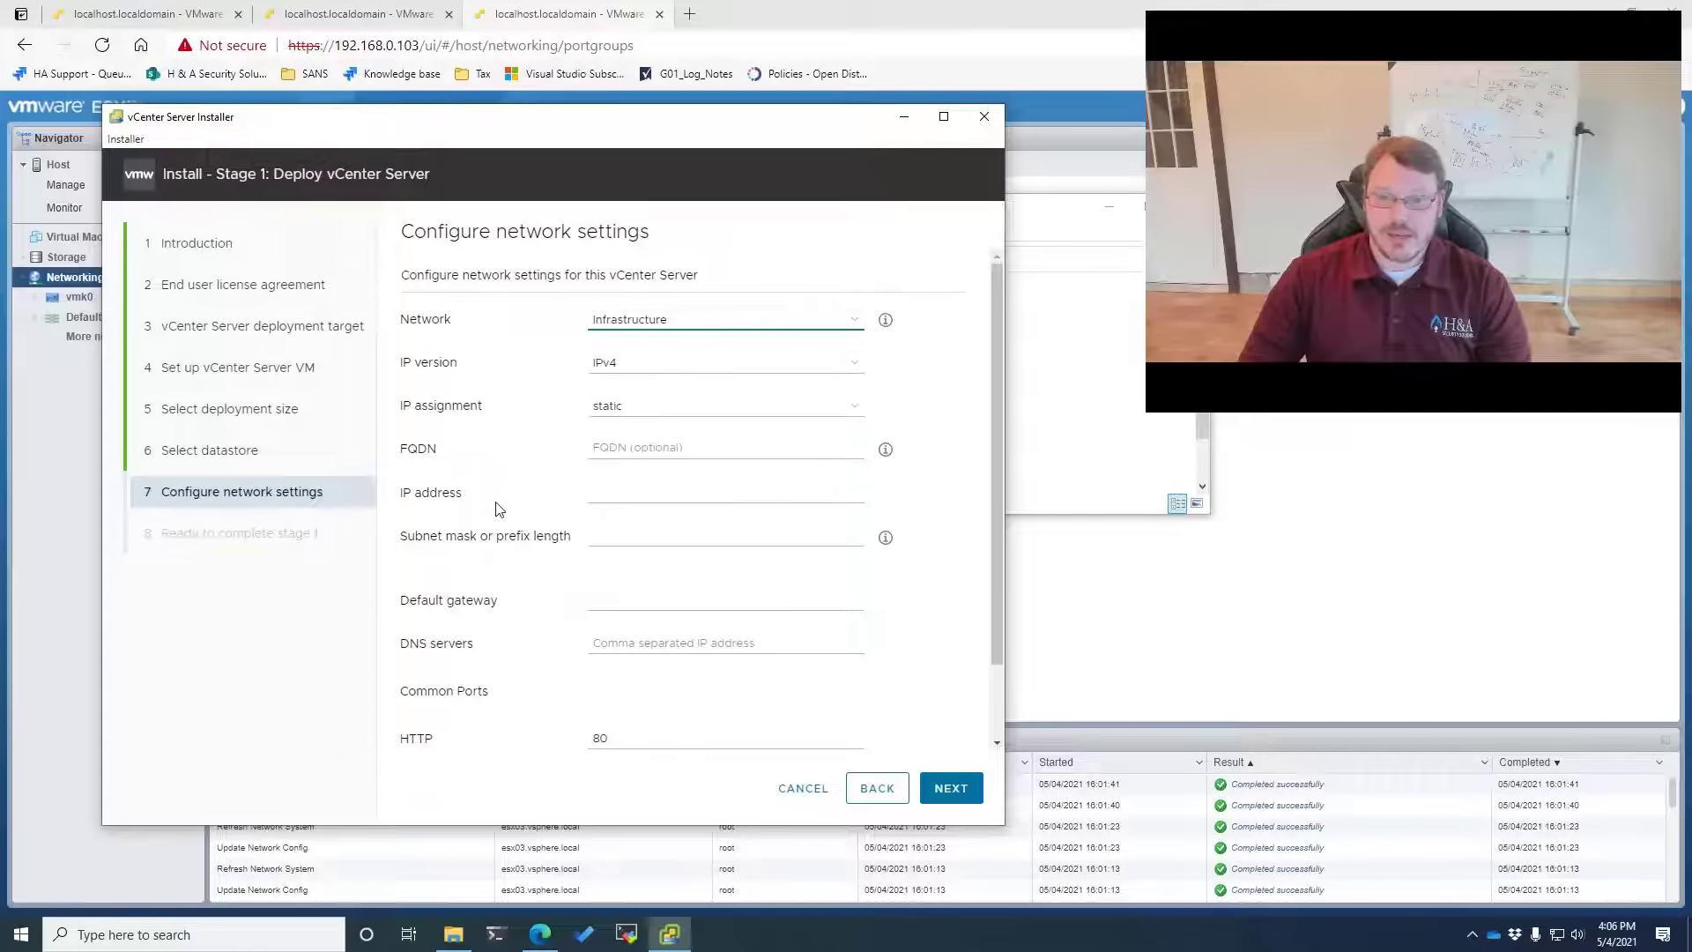
pyautogui.click(625, 447)
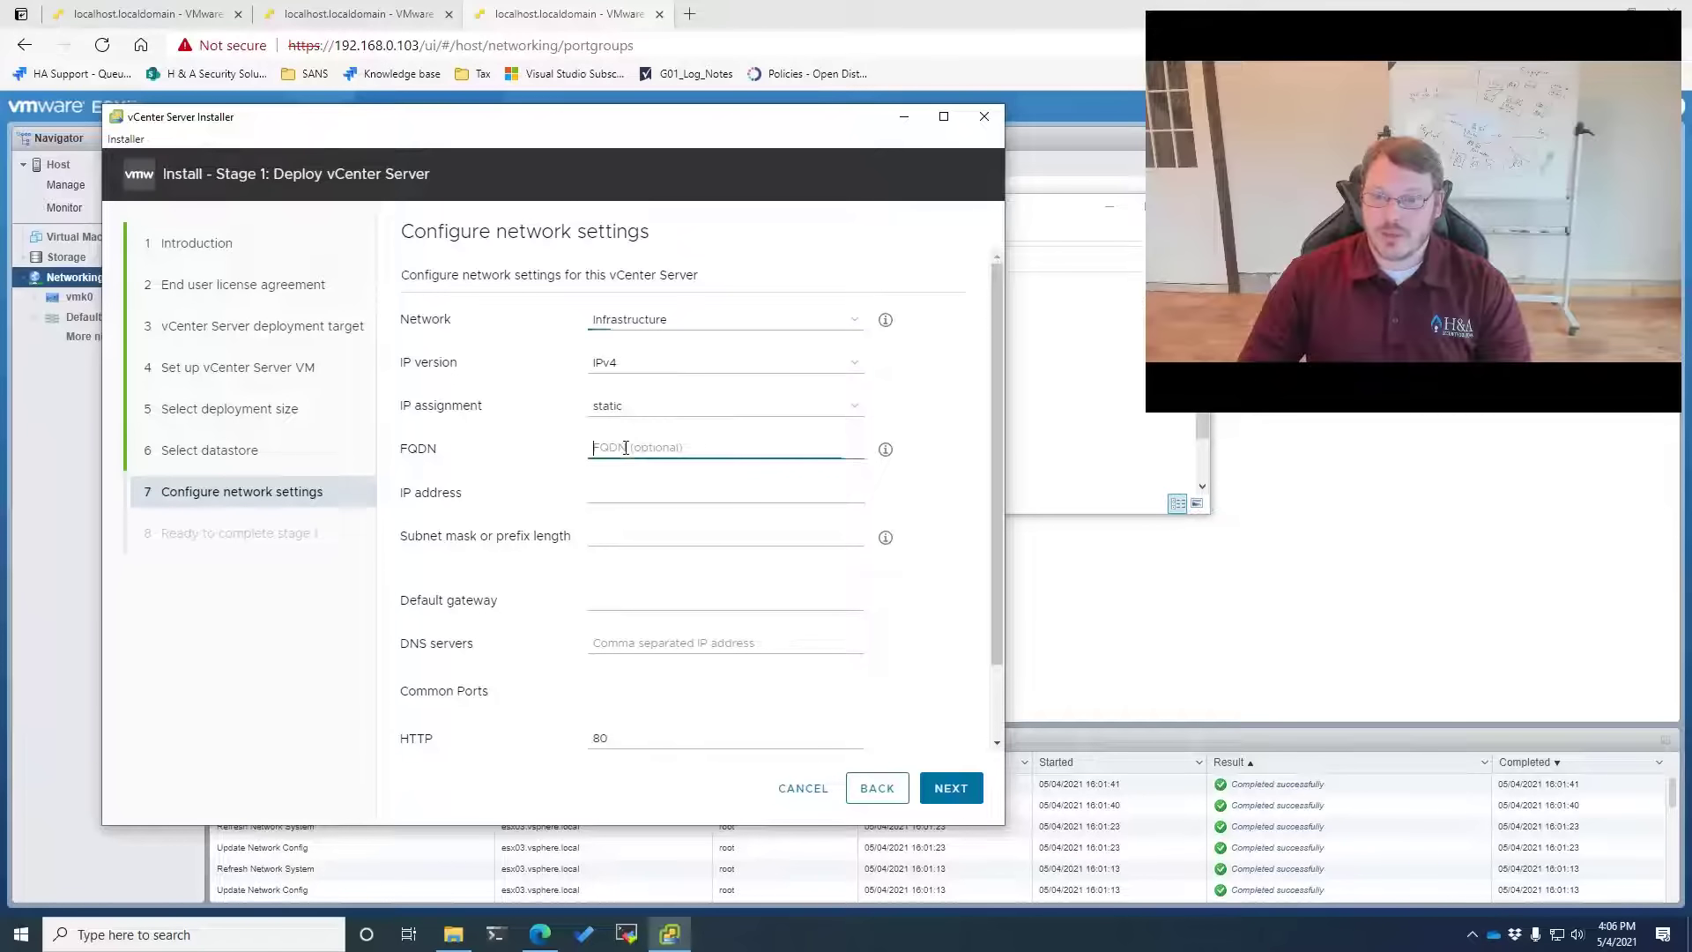
# Assign static IP 192.168.0.104, mask 255.255.255.0, gateway 192.168.0.1, DNS 1.1.1.1,1.0.0.1
pyautogui.click(617, 487)
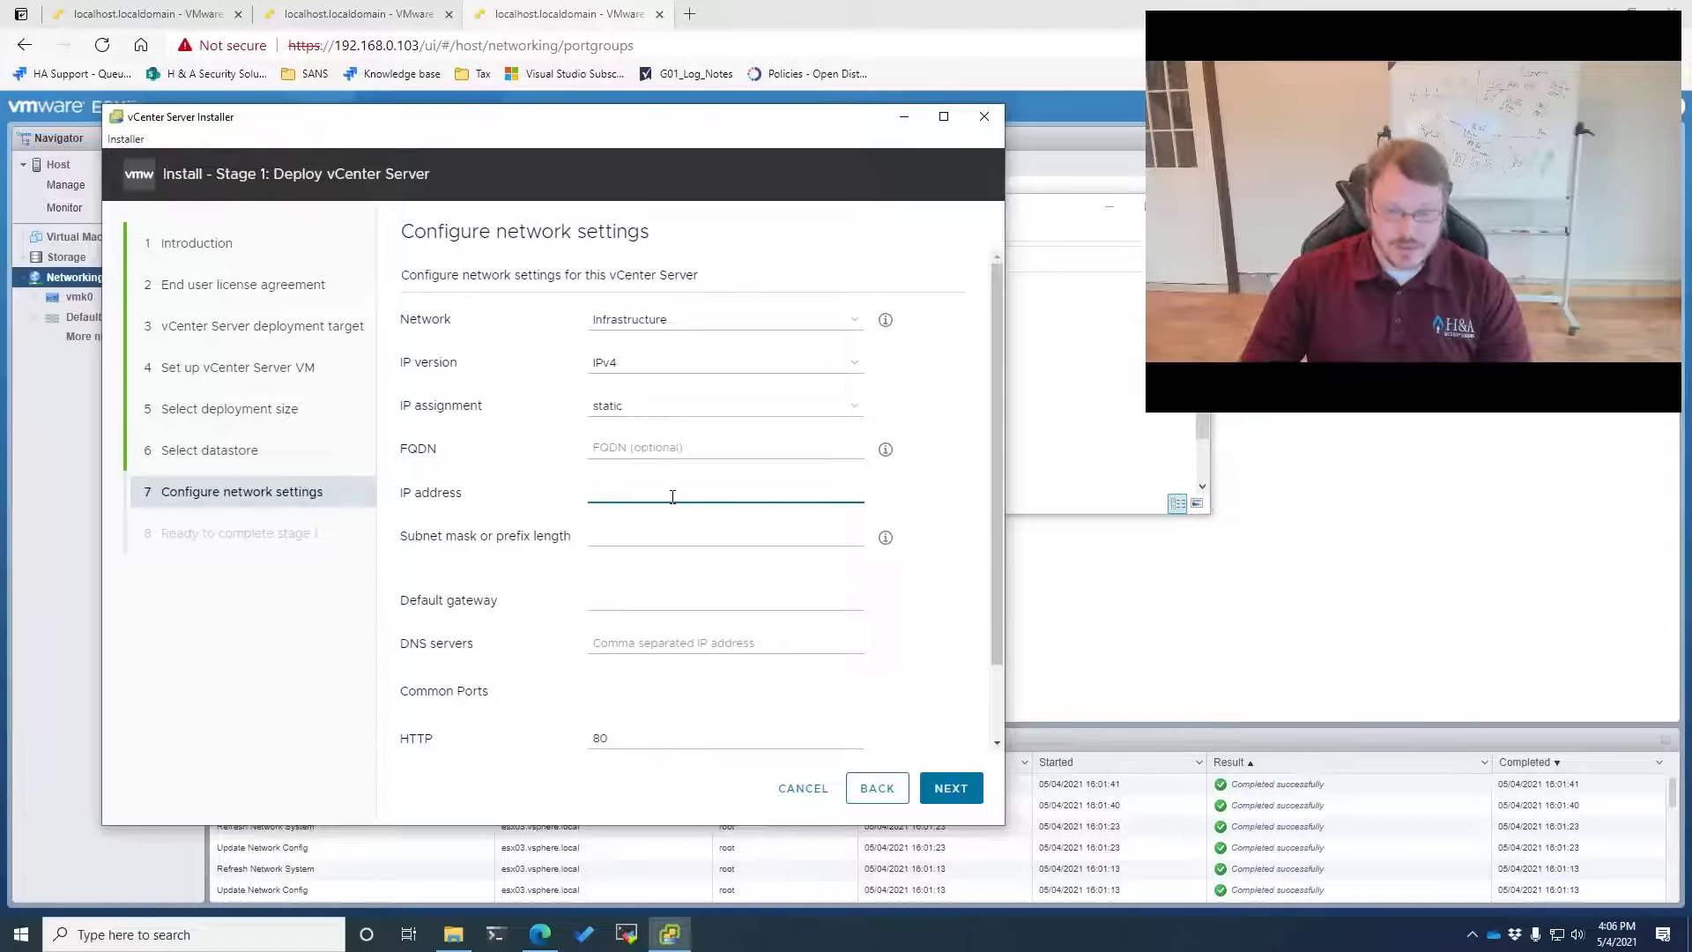
pyautogui.write('192.168.0.')
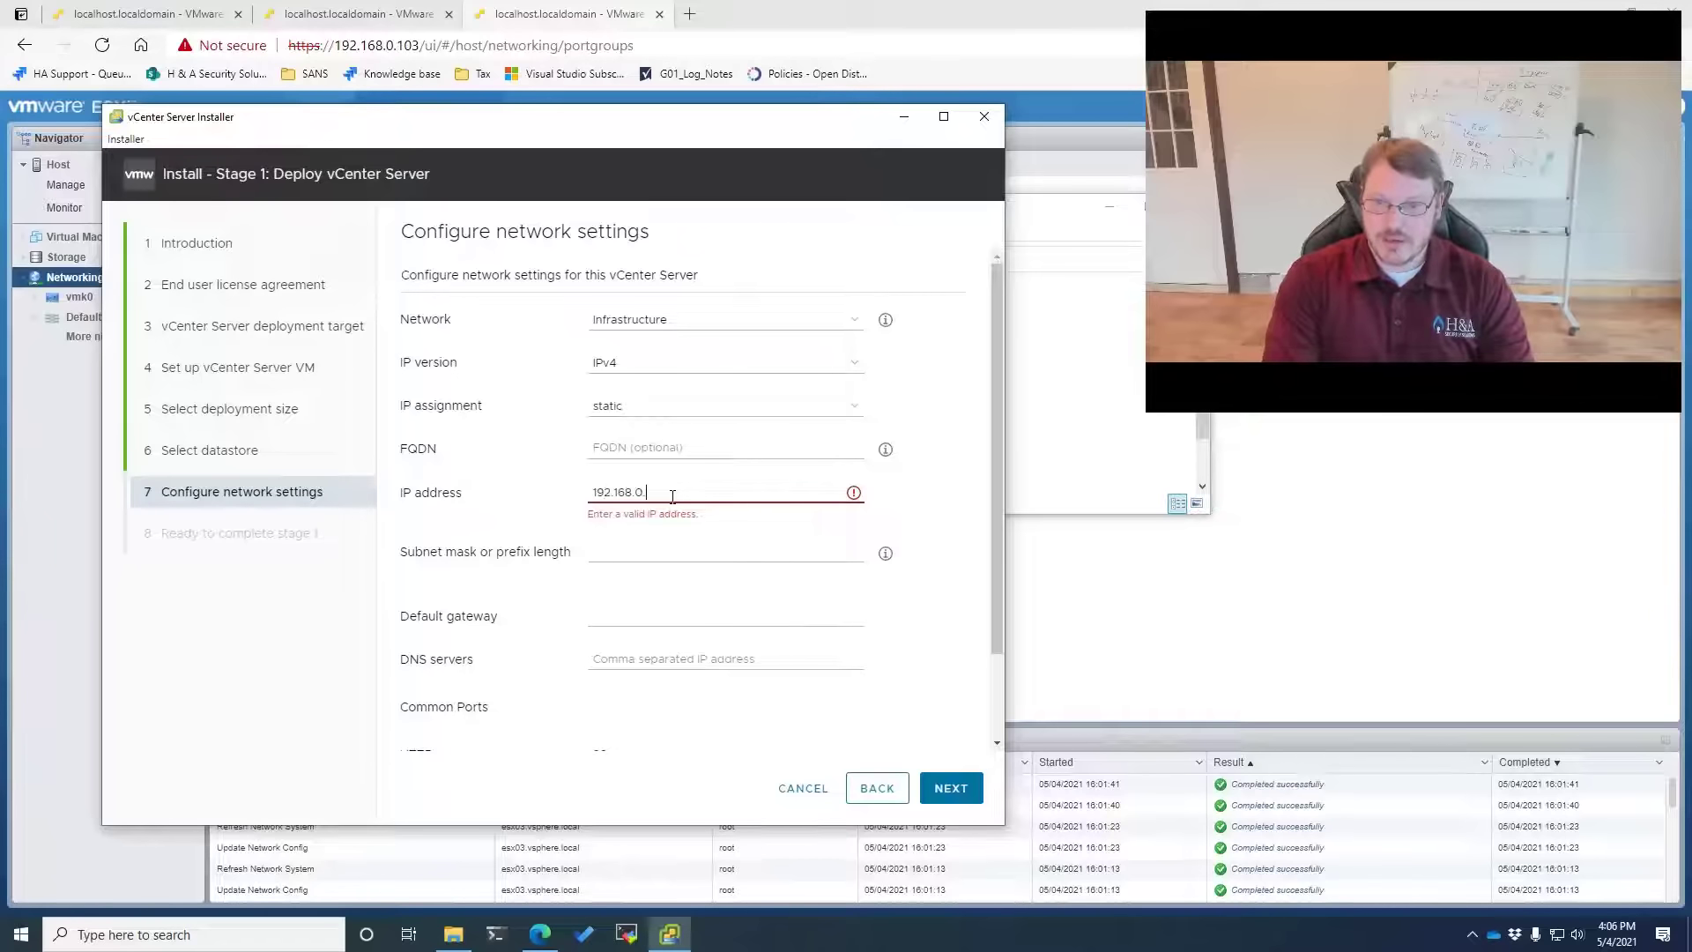
pyautogui.write('104')
pyautogui.press('Tab')
pyautogui.write('25')
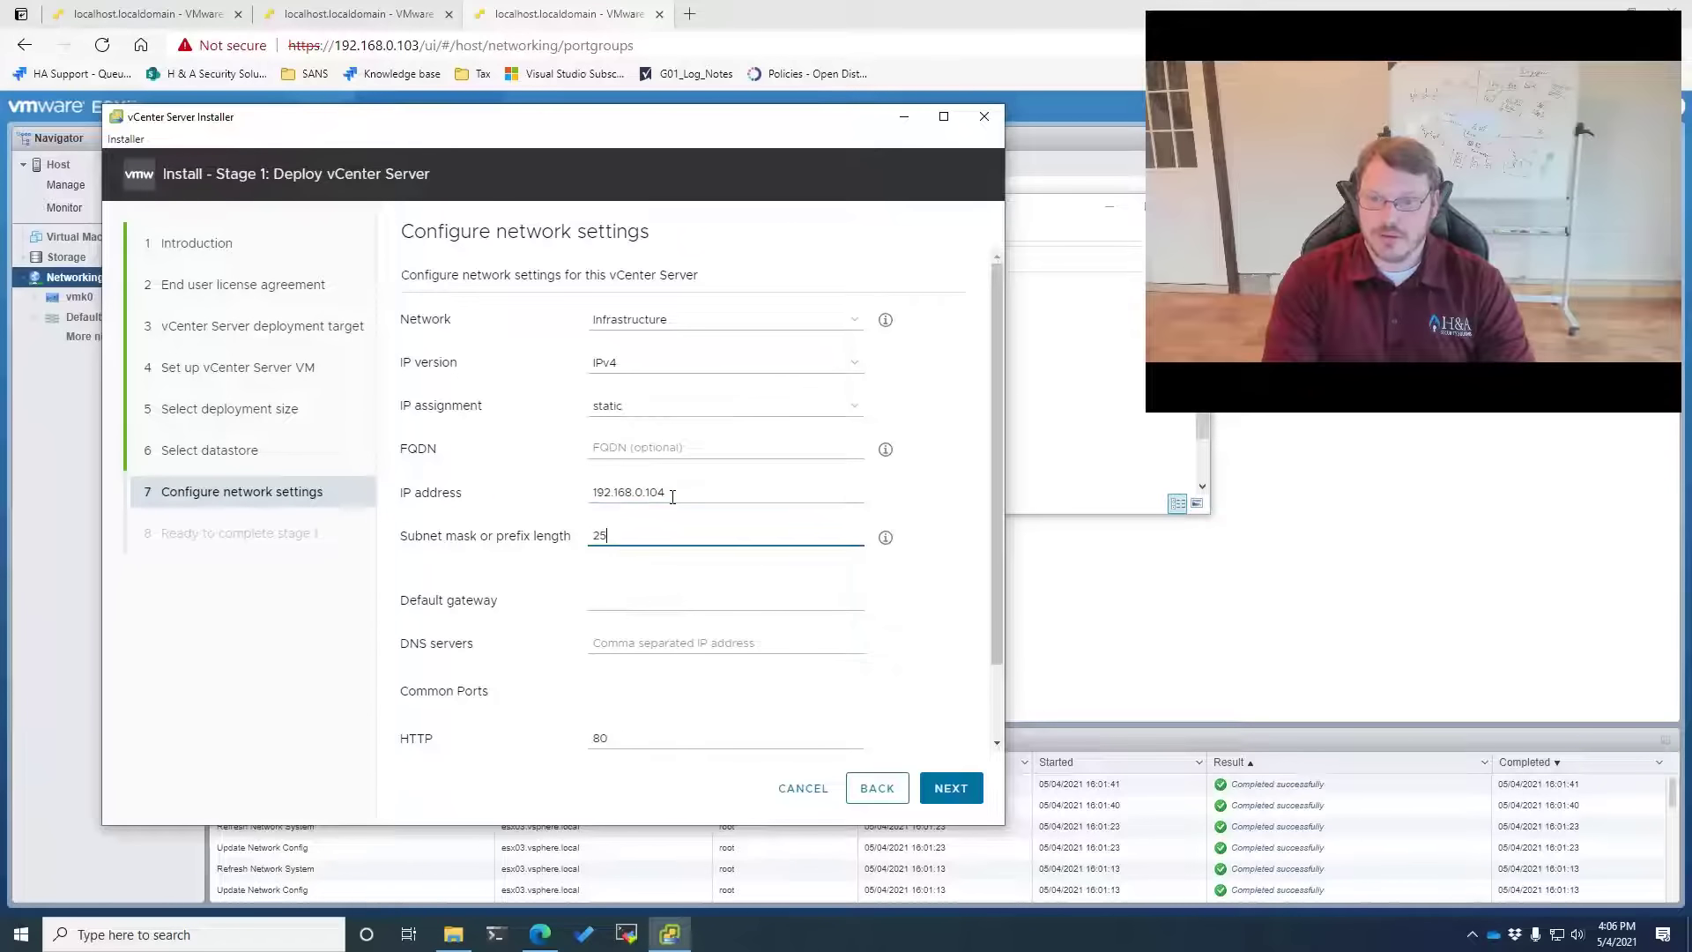
pyautogui.write('5.255.255.0')
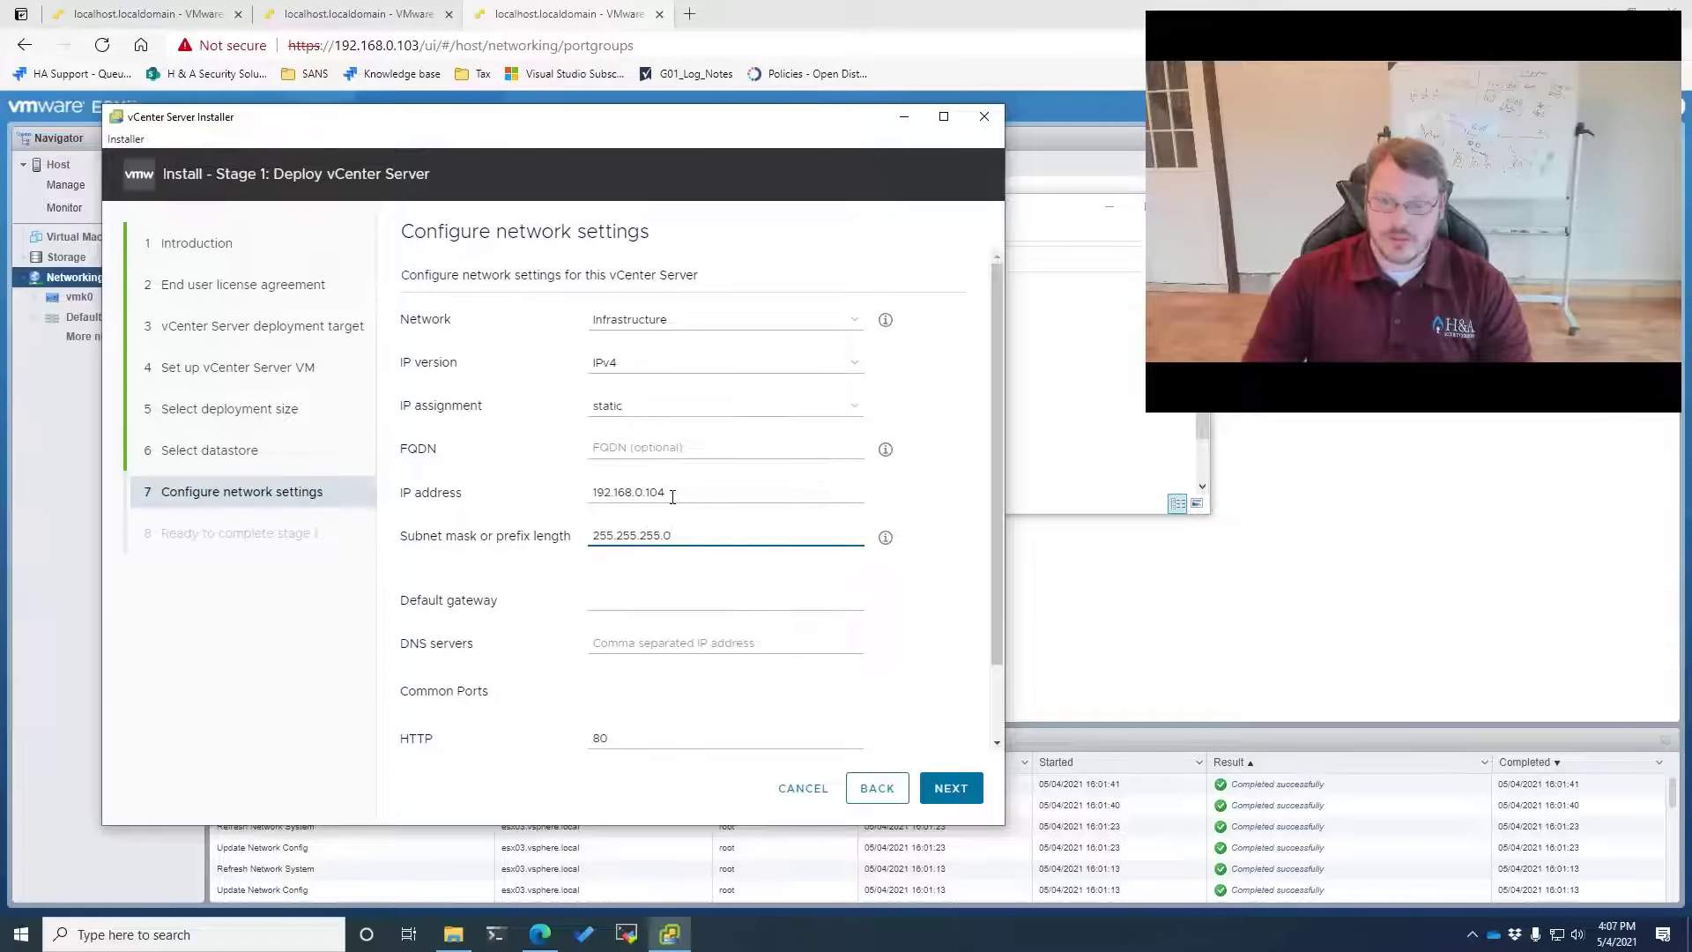
pyautogui.press('Tab')
pyautogui.write('192.168.0.1')
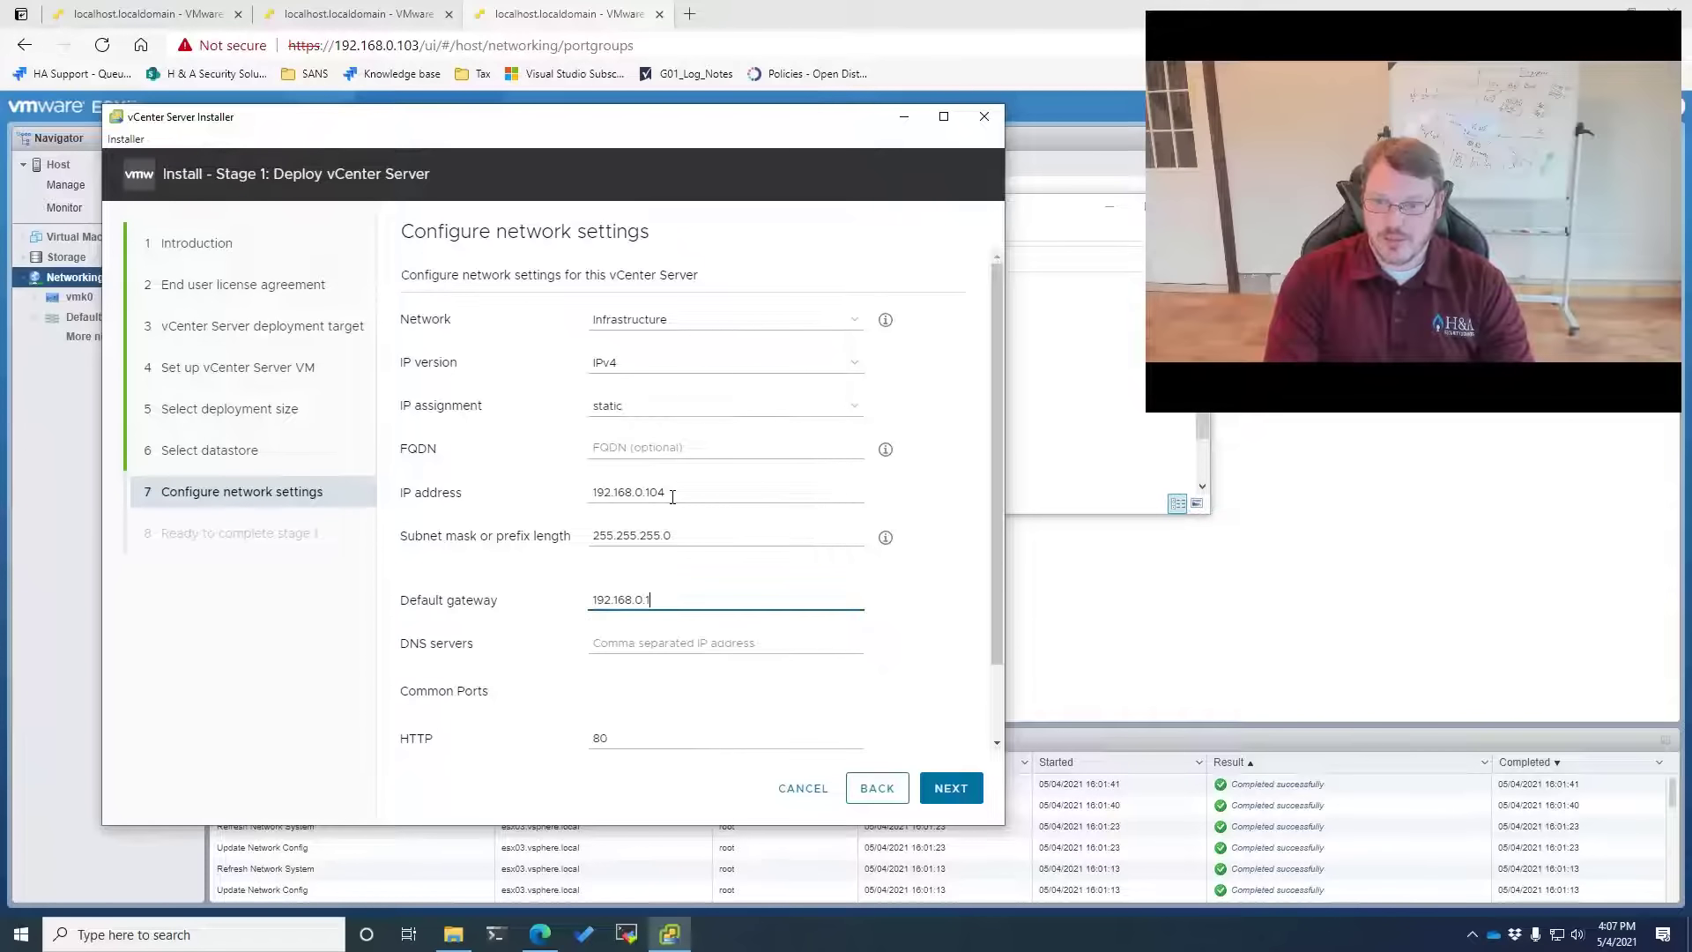
pyautogui.press('Tab')
pyautogui.write('1.1.1.')
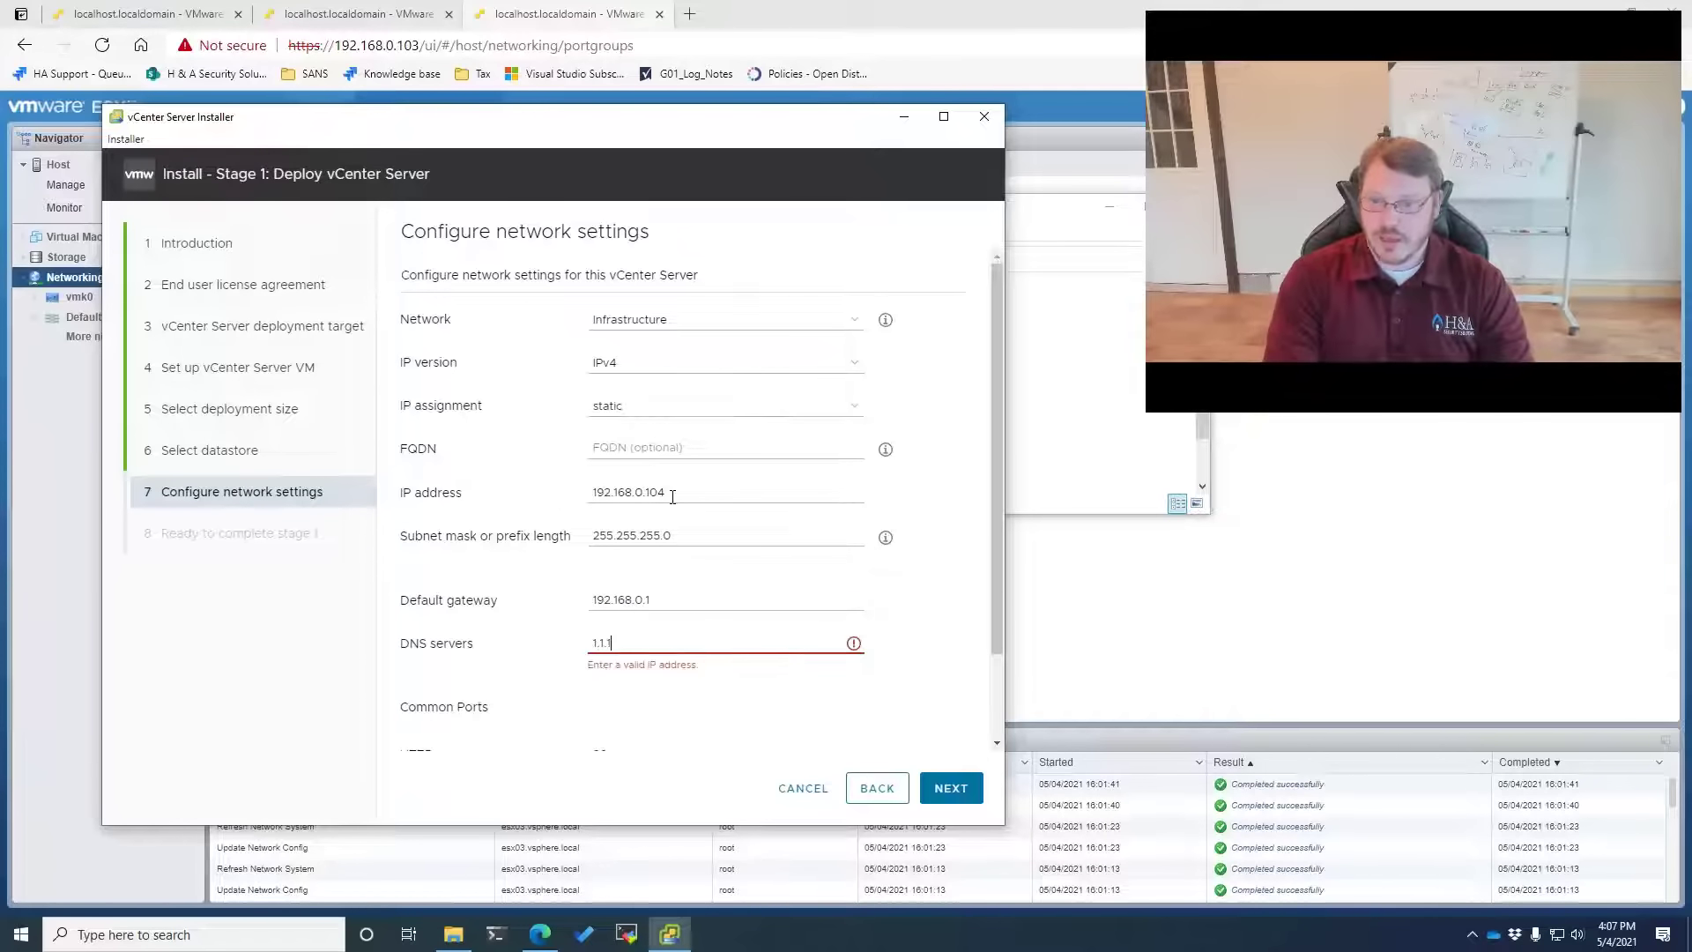
pyautogui.write('1,1.0.0.1')
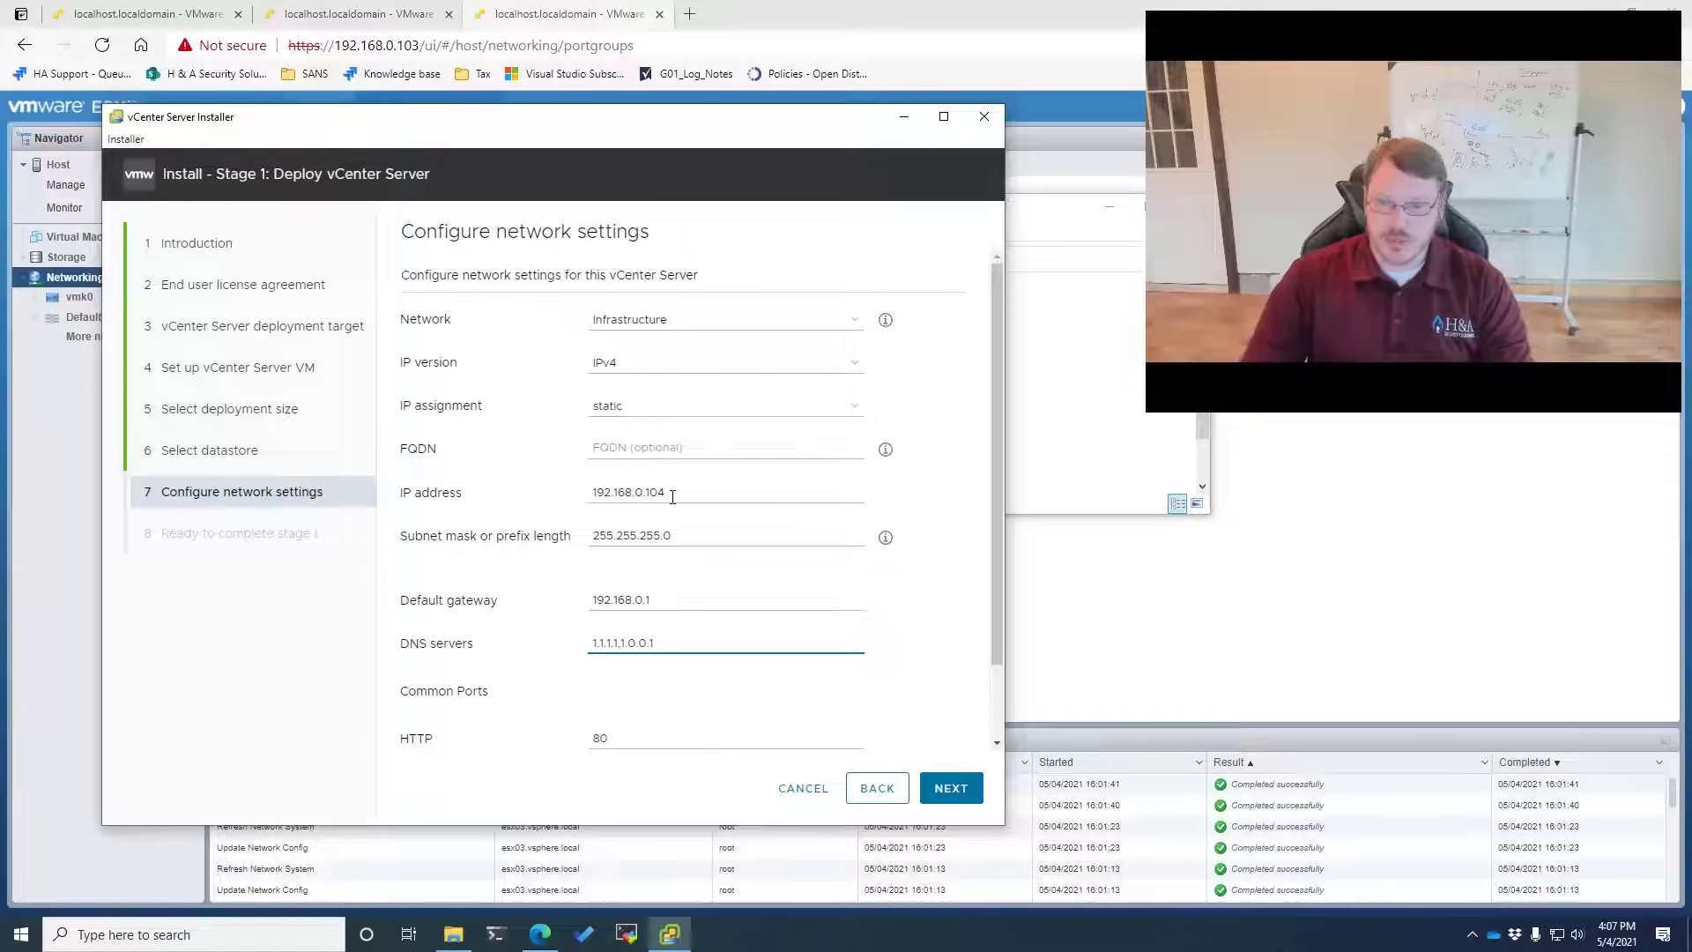
pyautogui.scroll(-2, 672, 497)
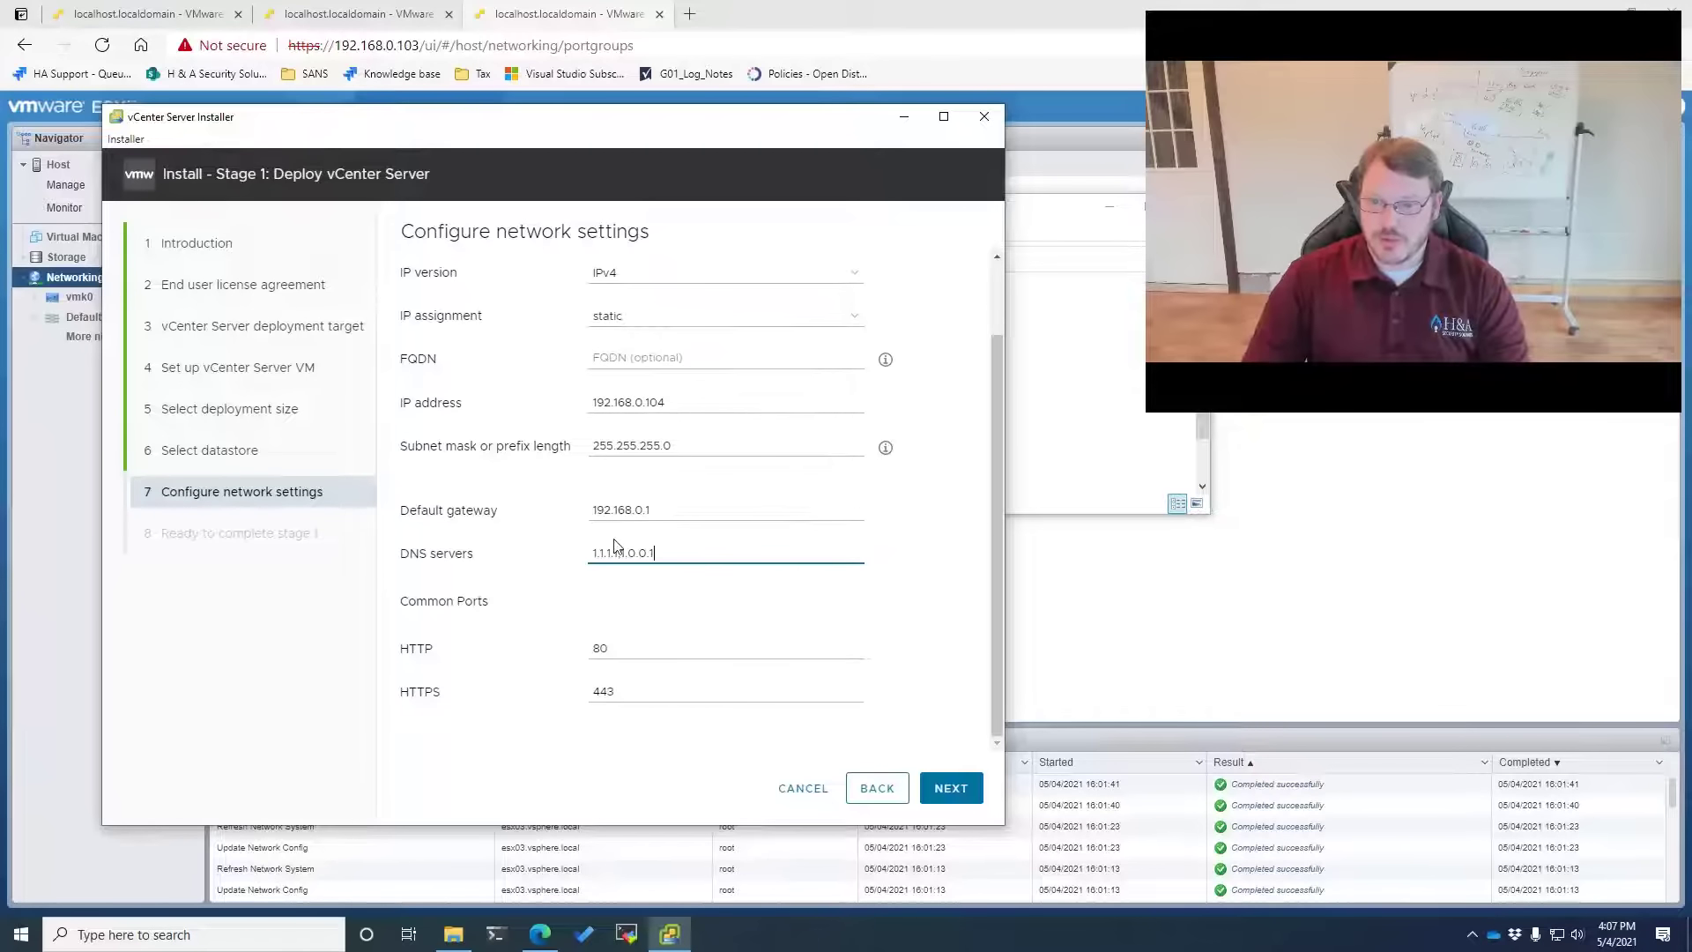
pyautogui.click(959, 793)
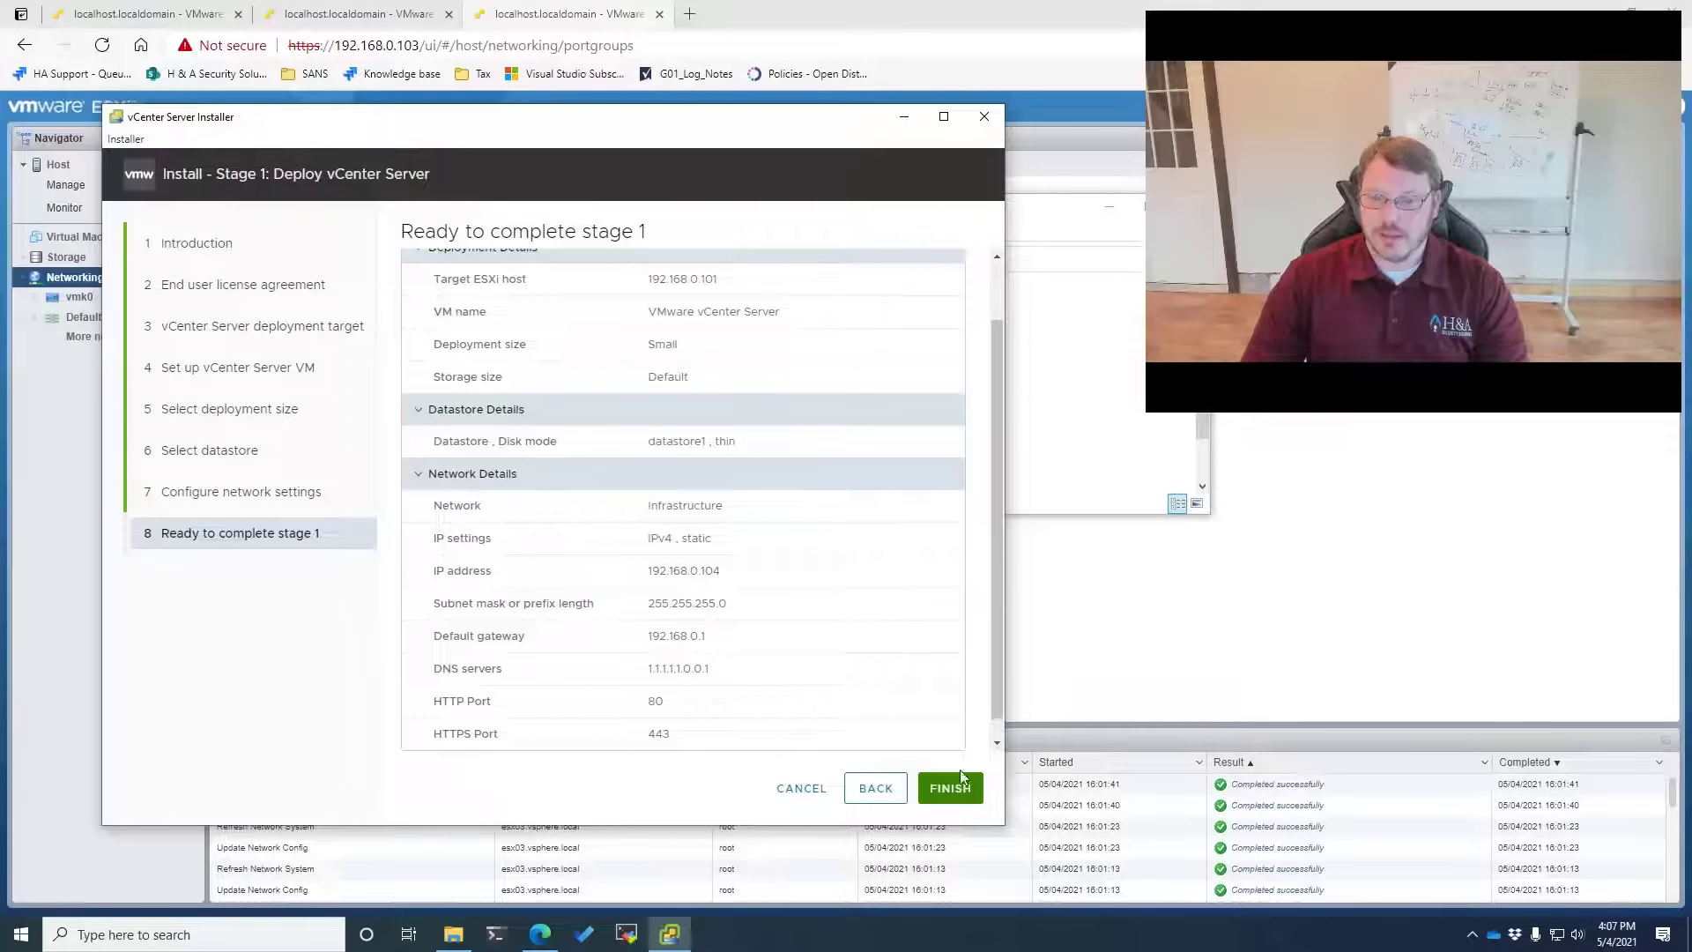
# Launch the Stage 1 vCenter deployment and wait until it reports successful deployment
pyautogui.click(952, 787)
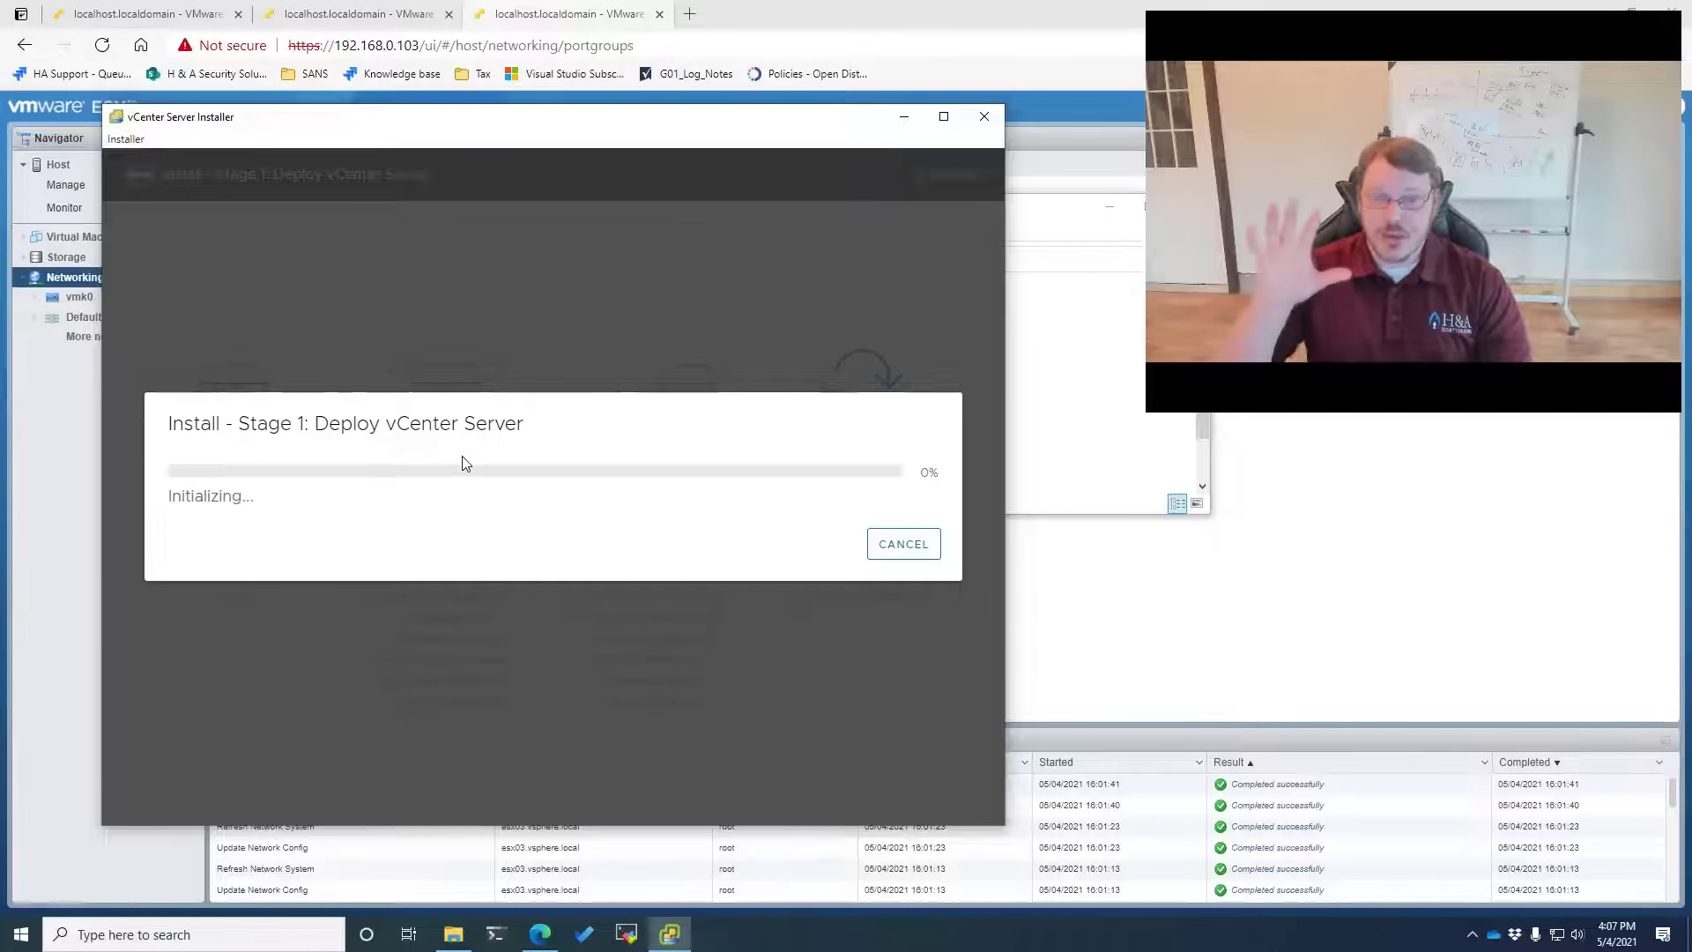
pyautogui.click(76, 423)
pyautogui.click(116, 14)
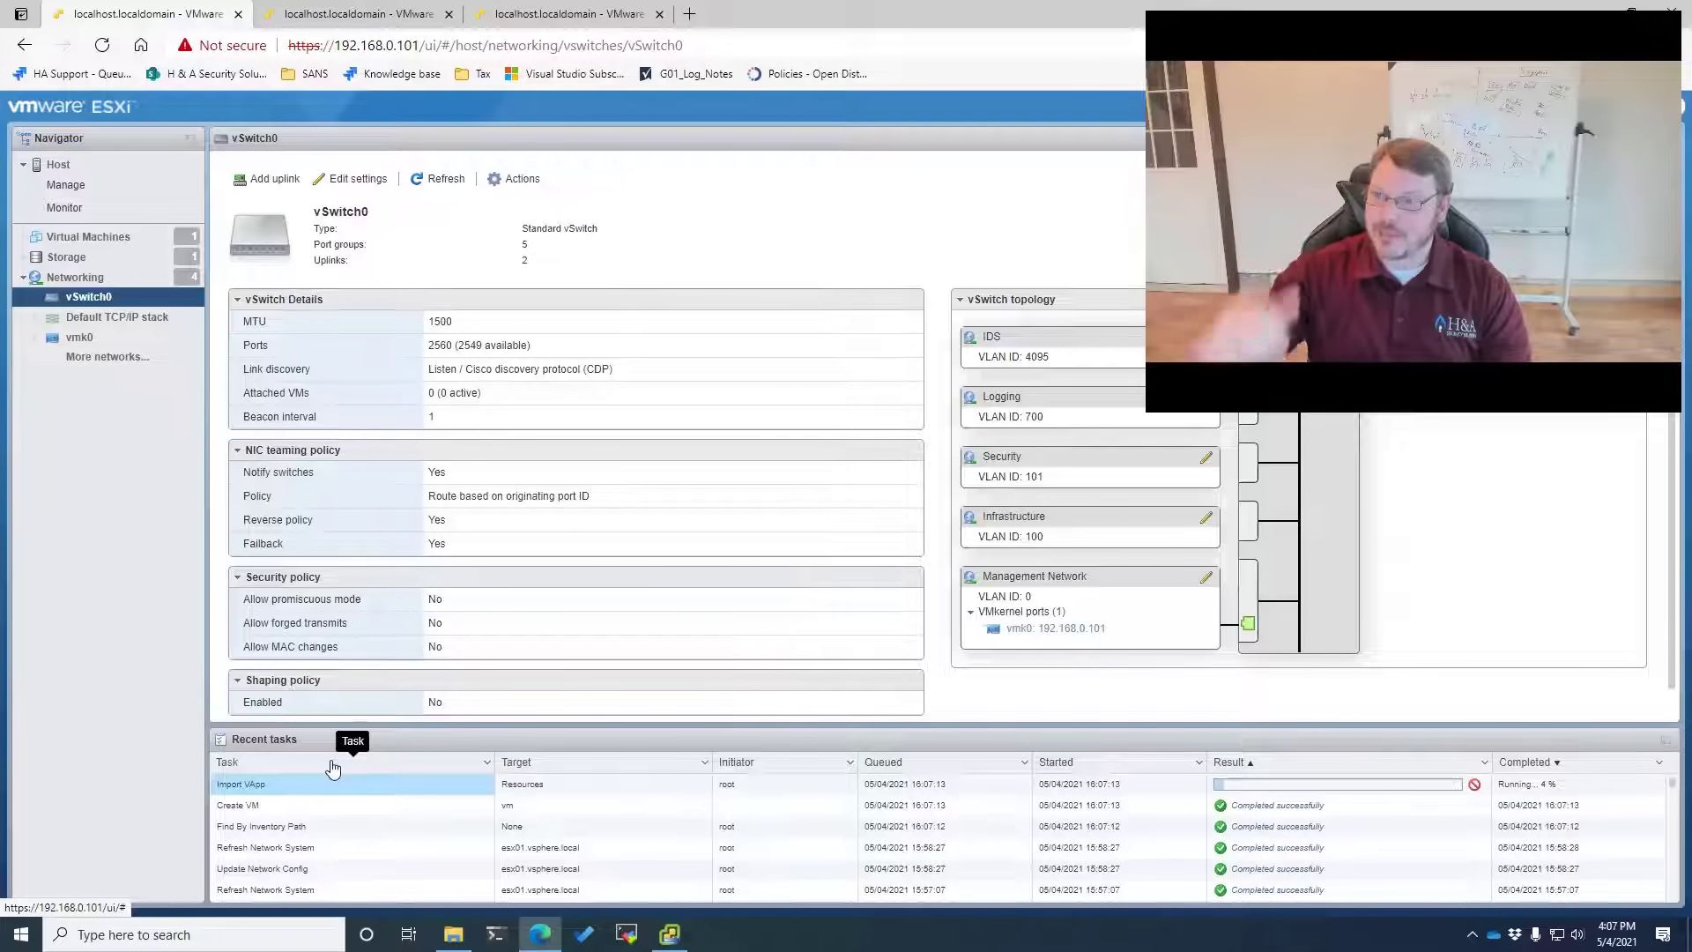
pyautogui.click(676, 925)
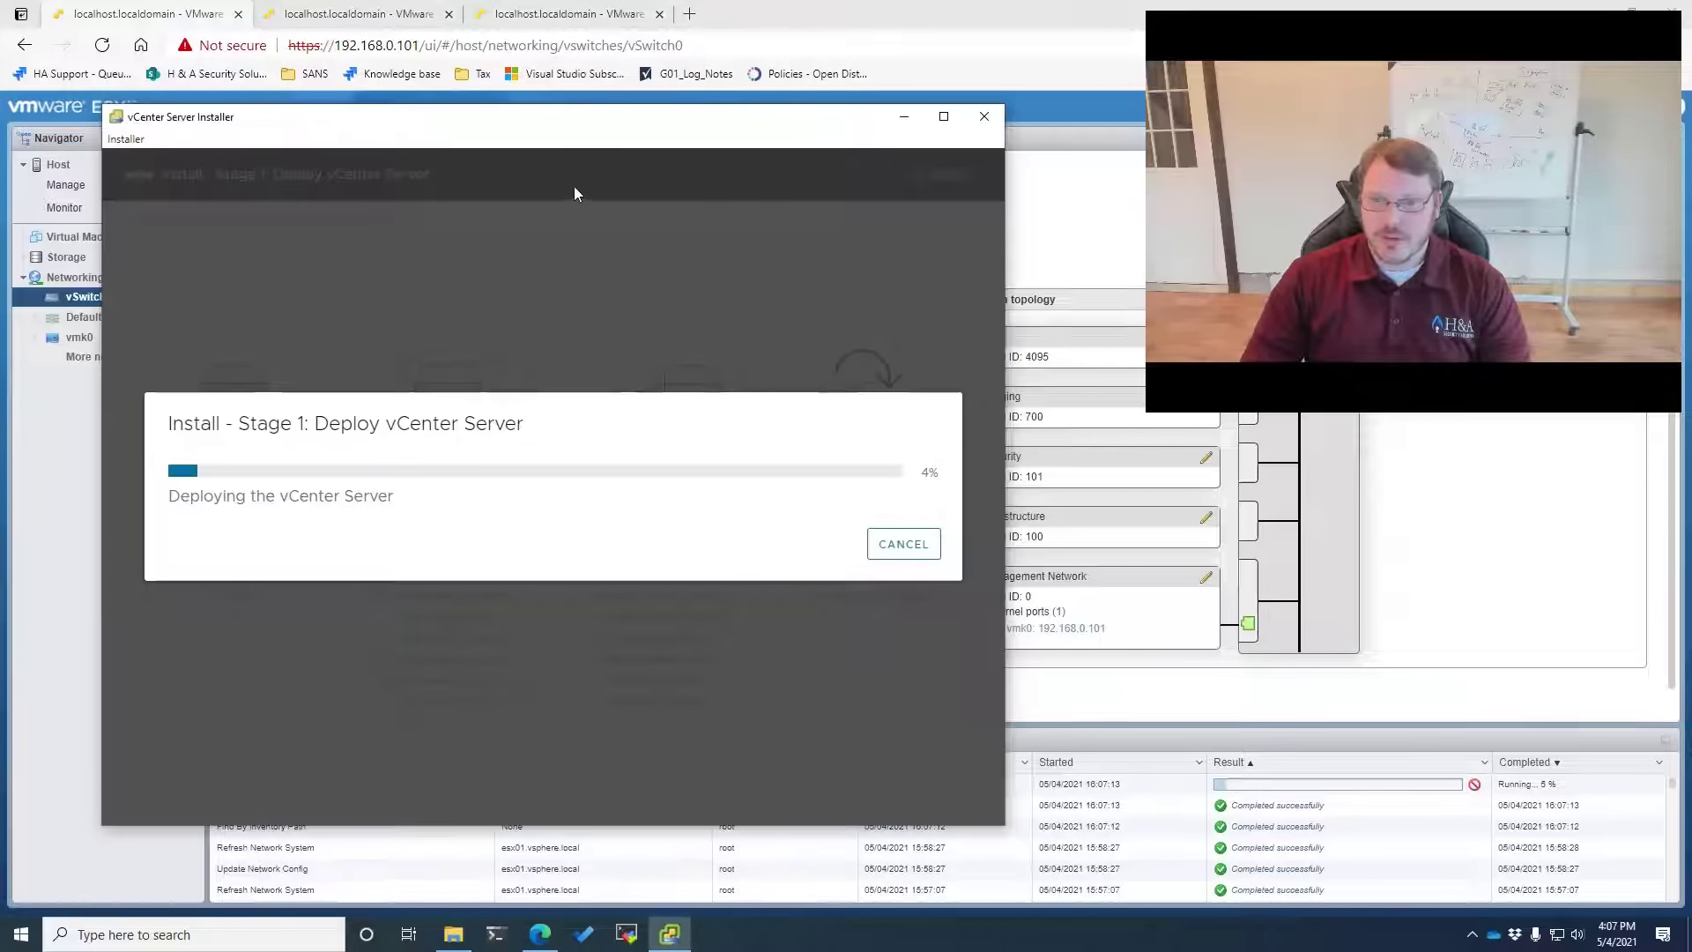
pyautogui.moveTo(555, 121); pyautogui.dragTo(537, 18)
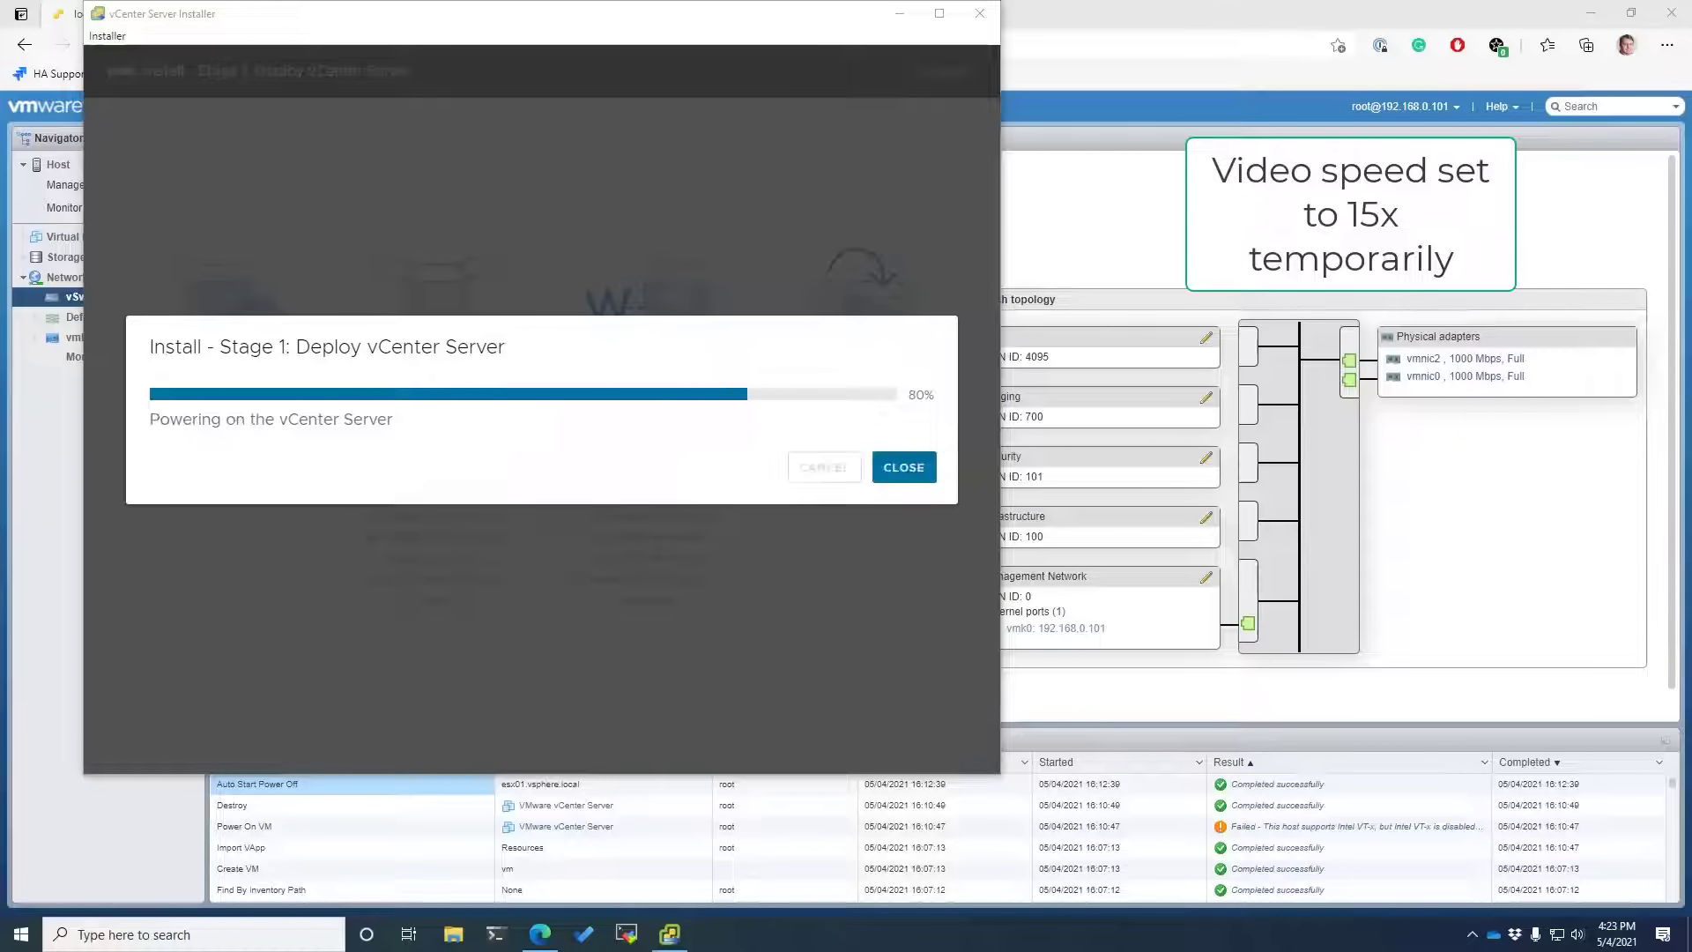
pyautogui.click(63, 237)
pyautogui.click(670, 934)
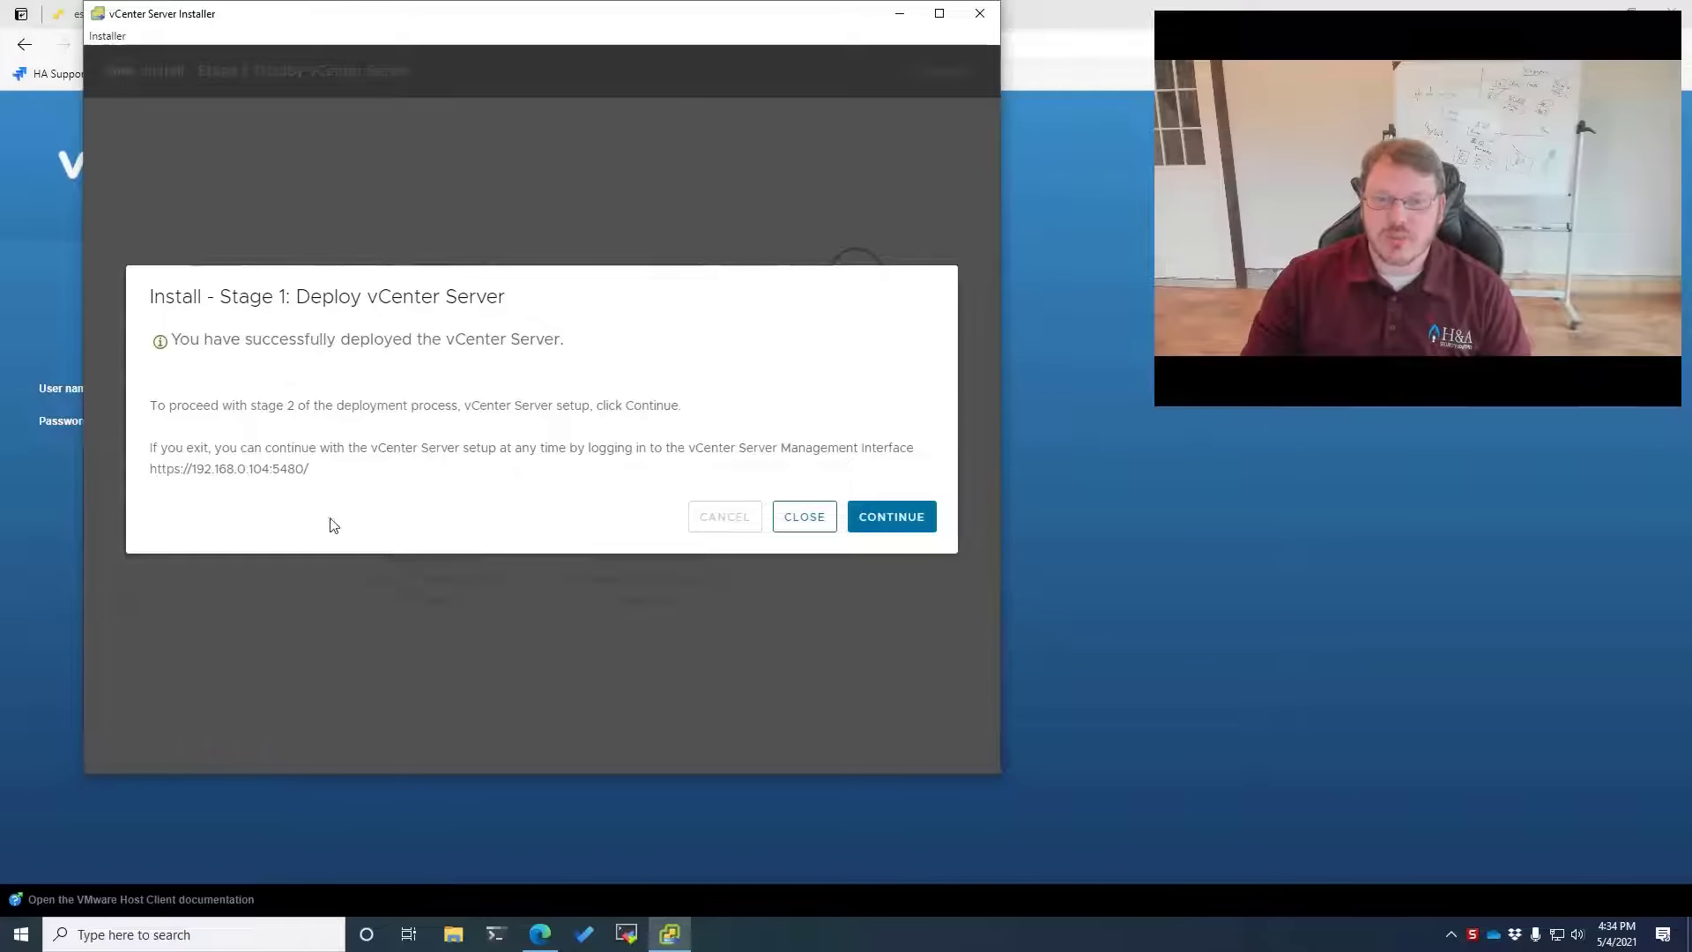
# Continue from the Stage 1 result into the Stage 2 setup
pyautogui.moveTo(309, 469); pyautogui.dragTo(146, 471)
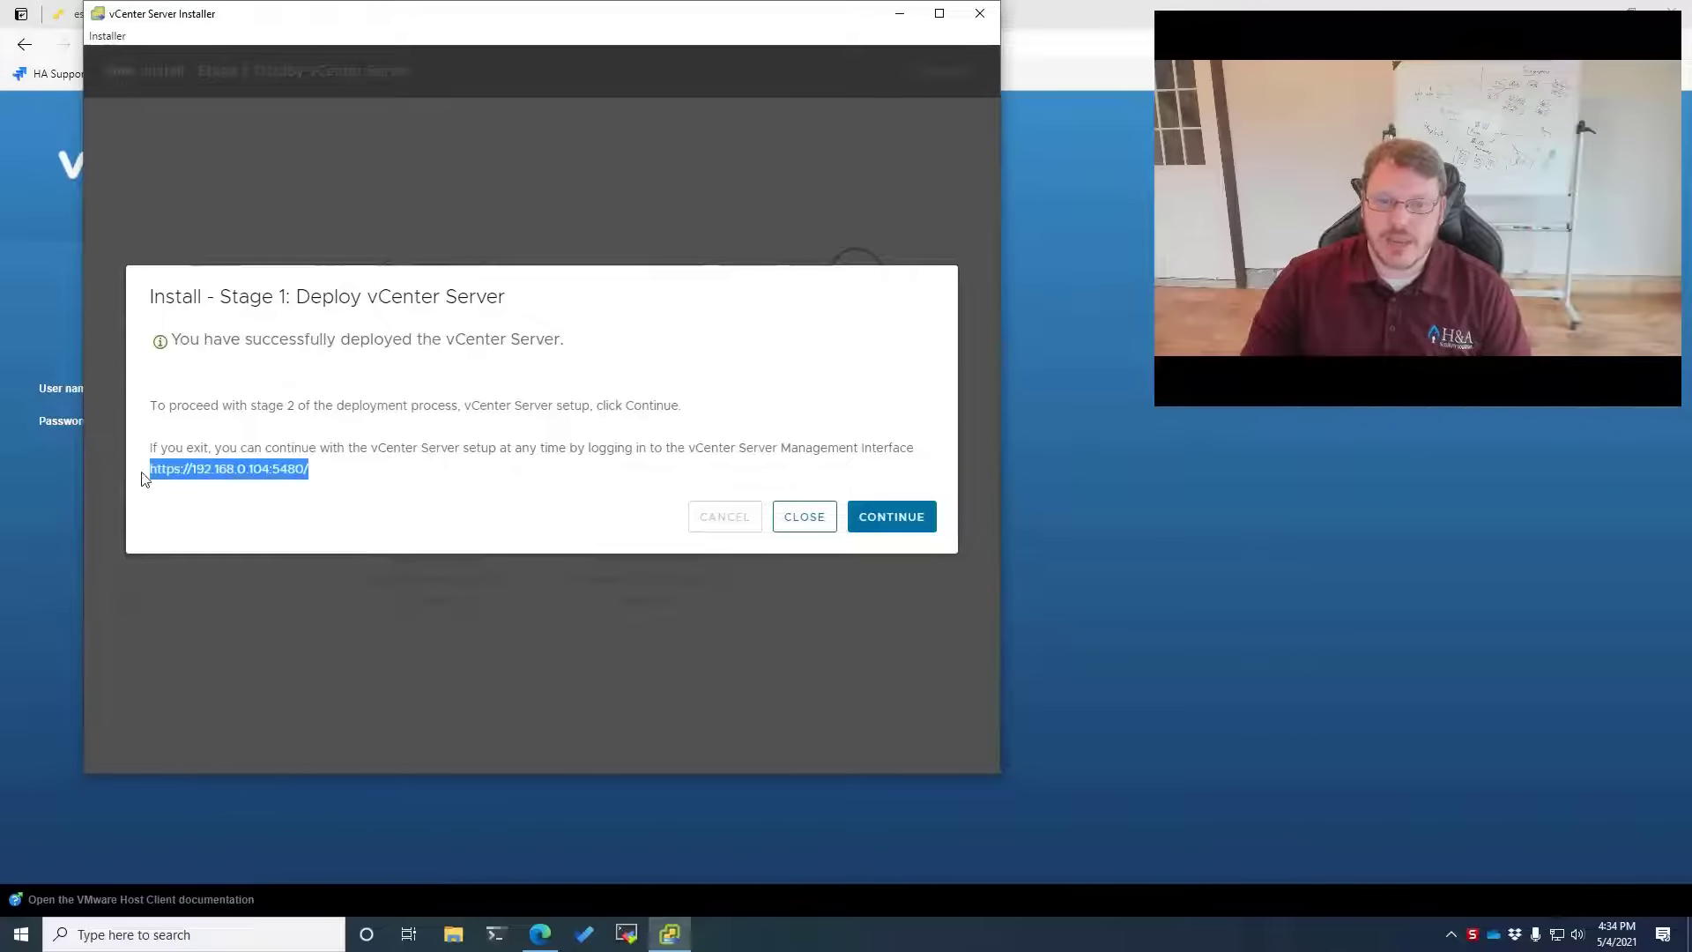
pyautogui.click(882, 529)
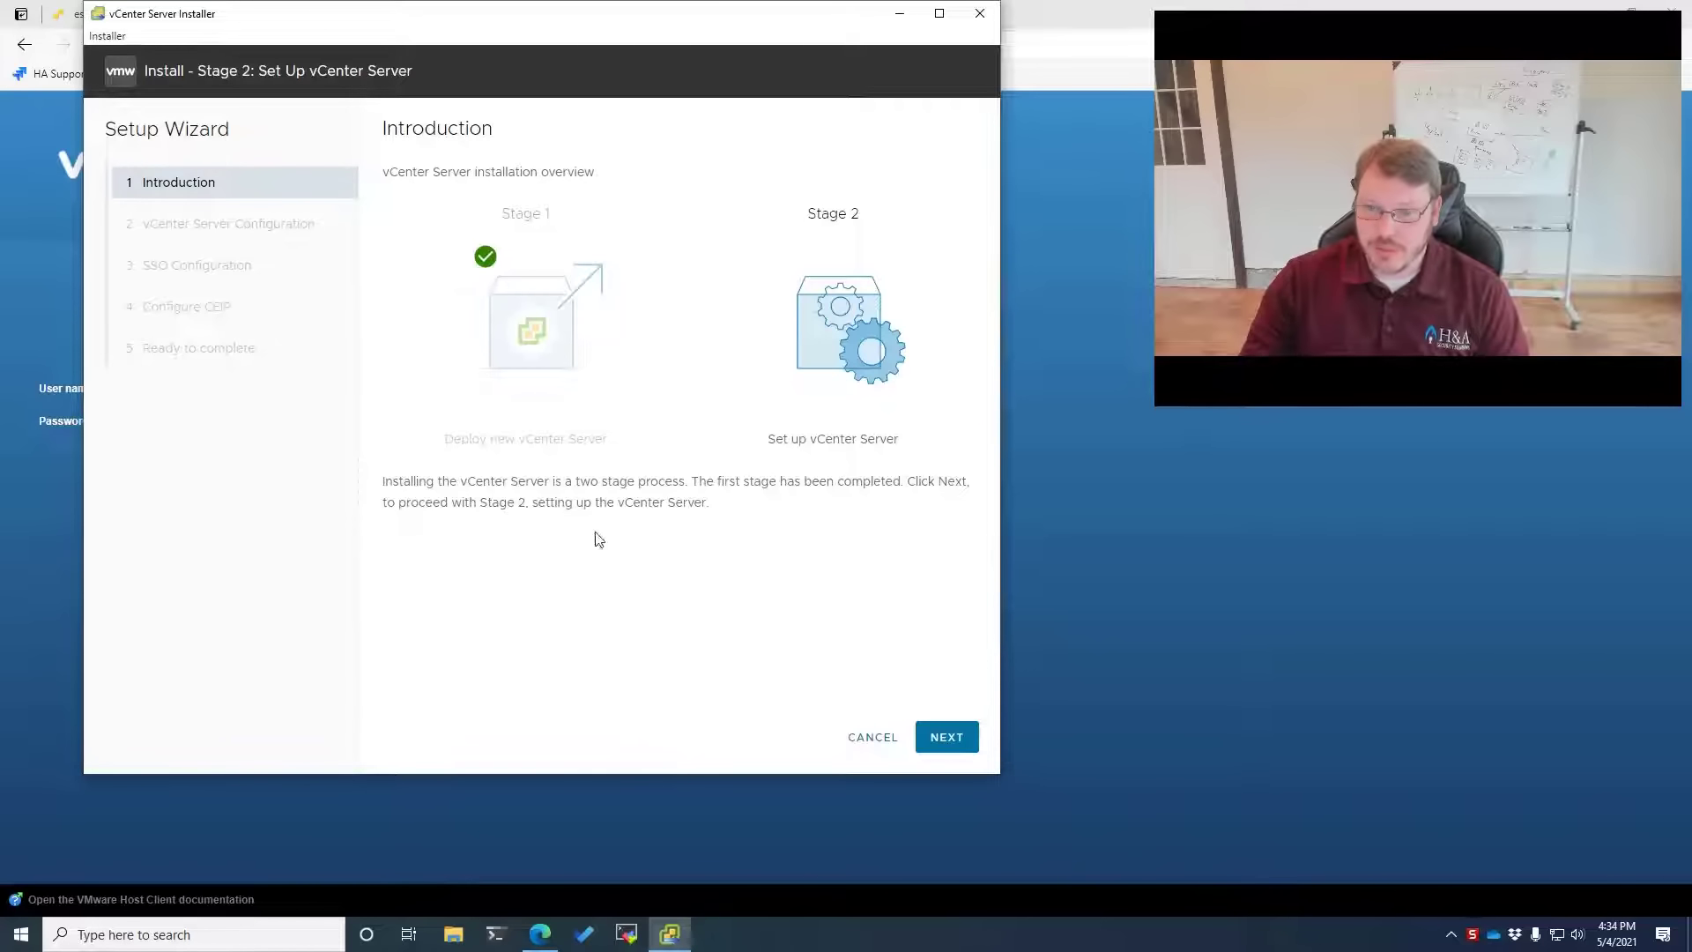
pyautogui.click(947, 737)
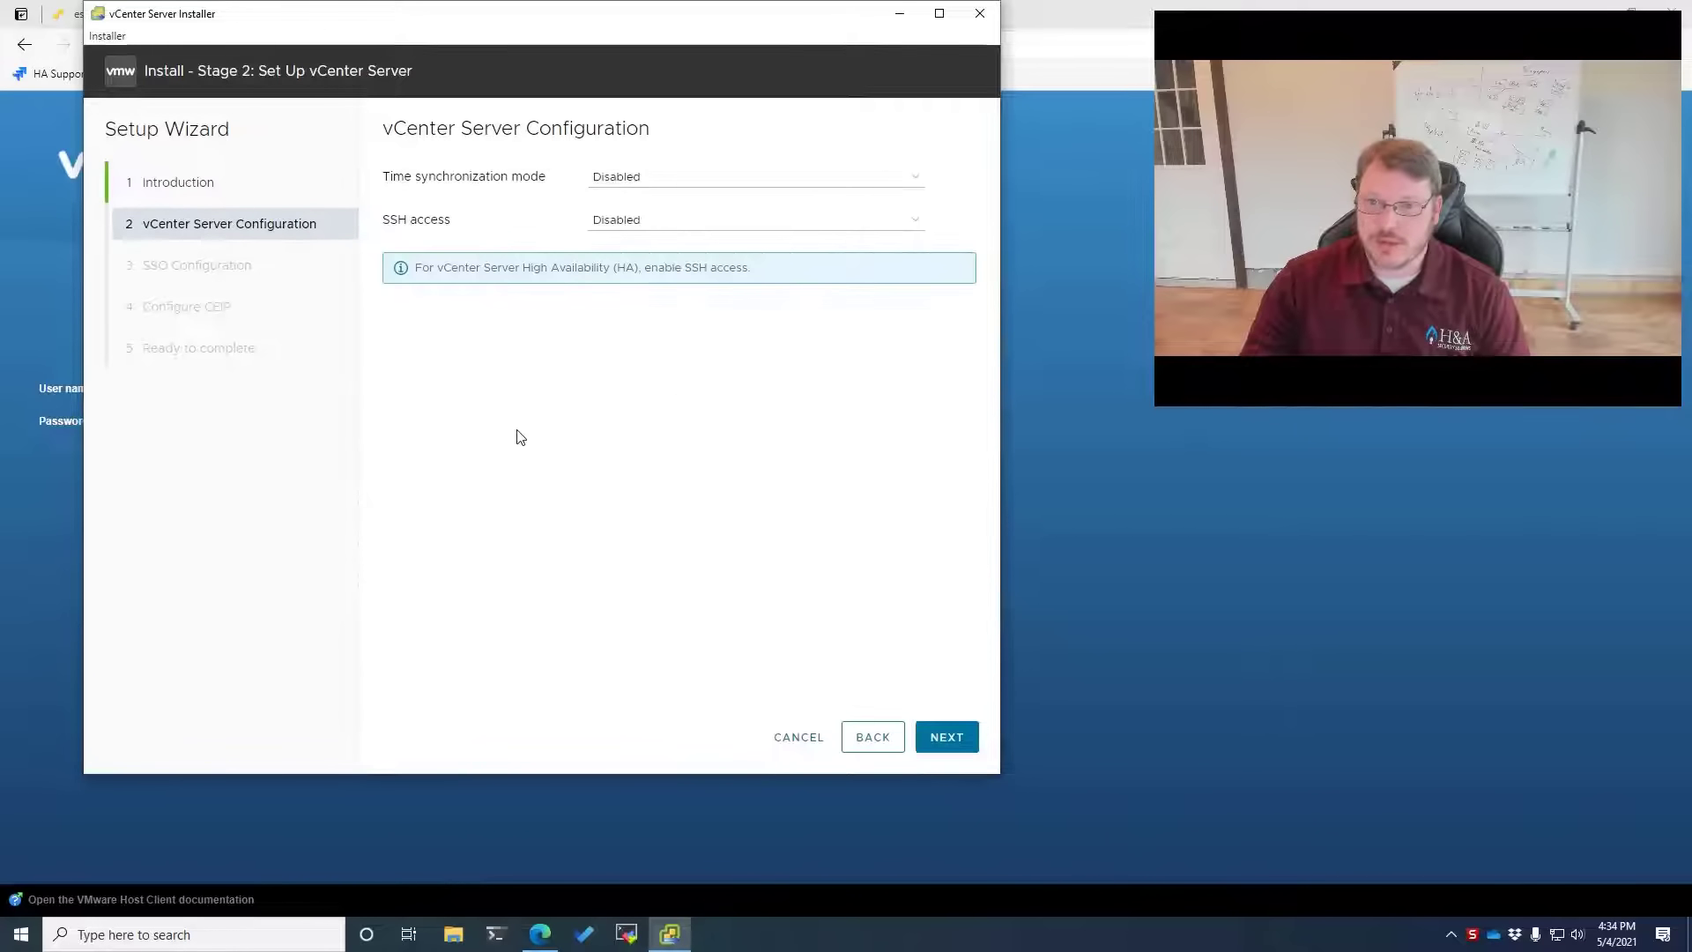
# Set time synchronization to the ESXi host and enable SSH access
pyautogui.click(621, 179)
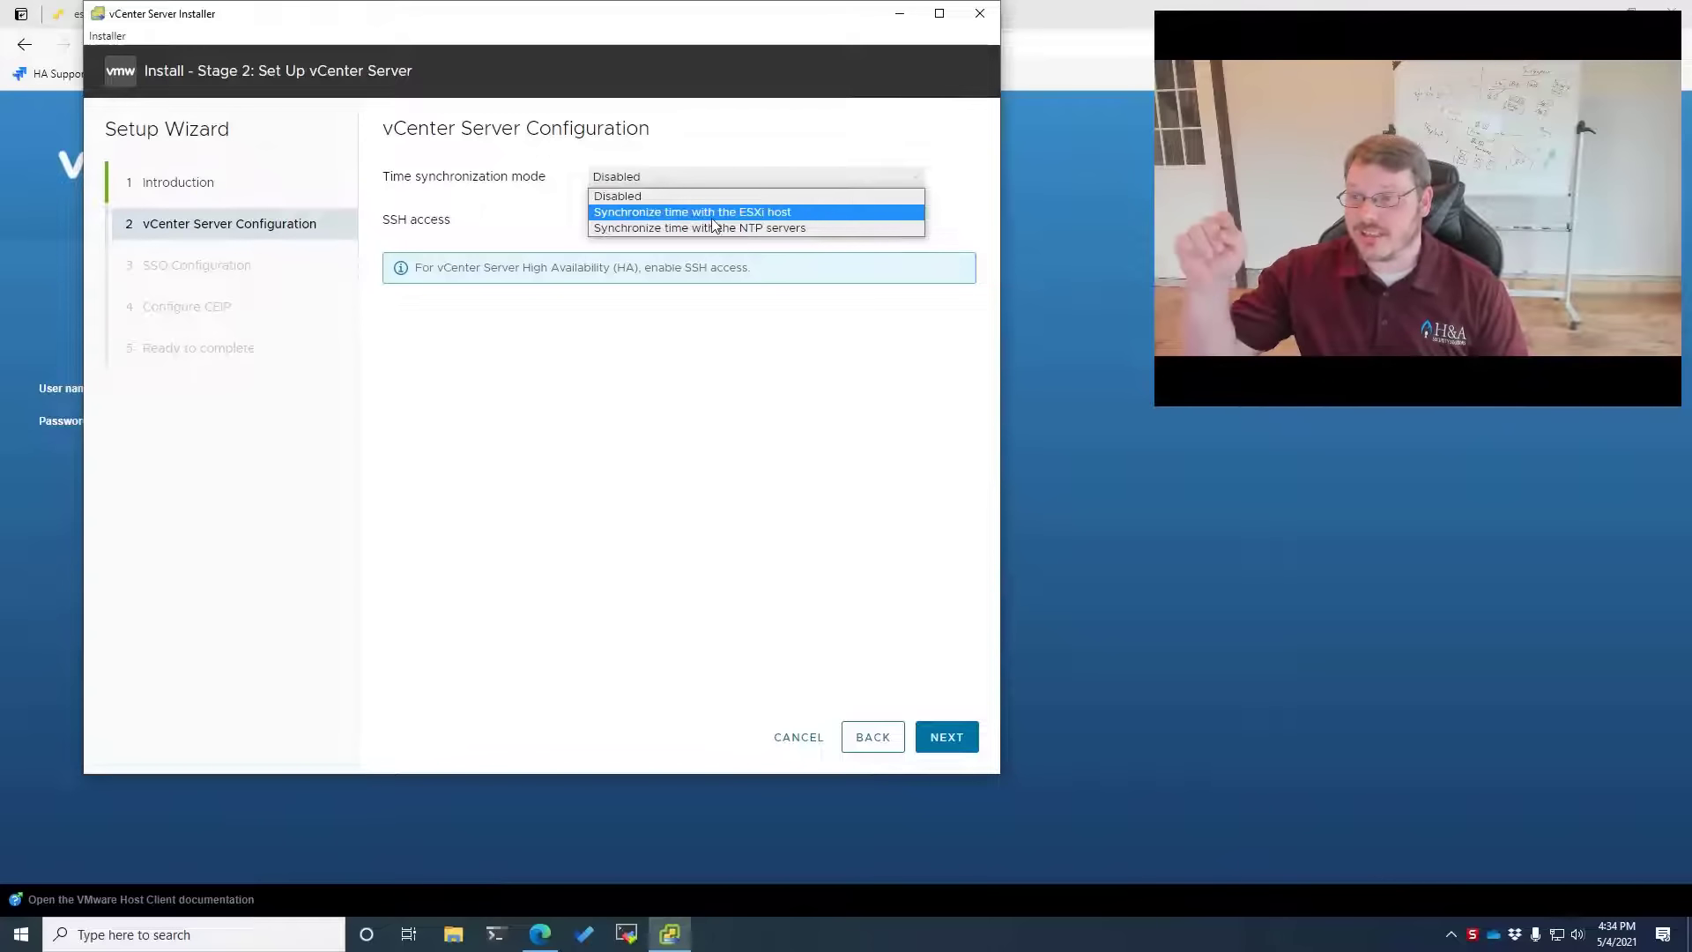
pyautogui.click(782, 228)
pyautogui.click(685, 231)
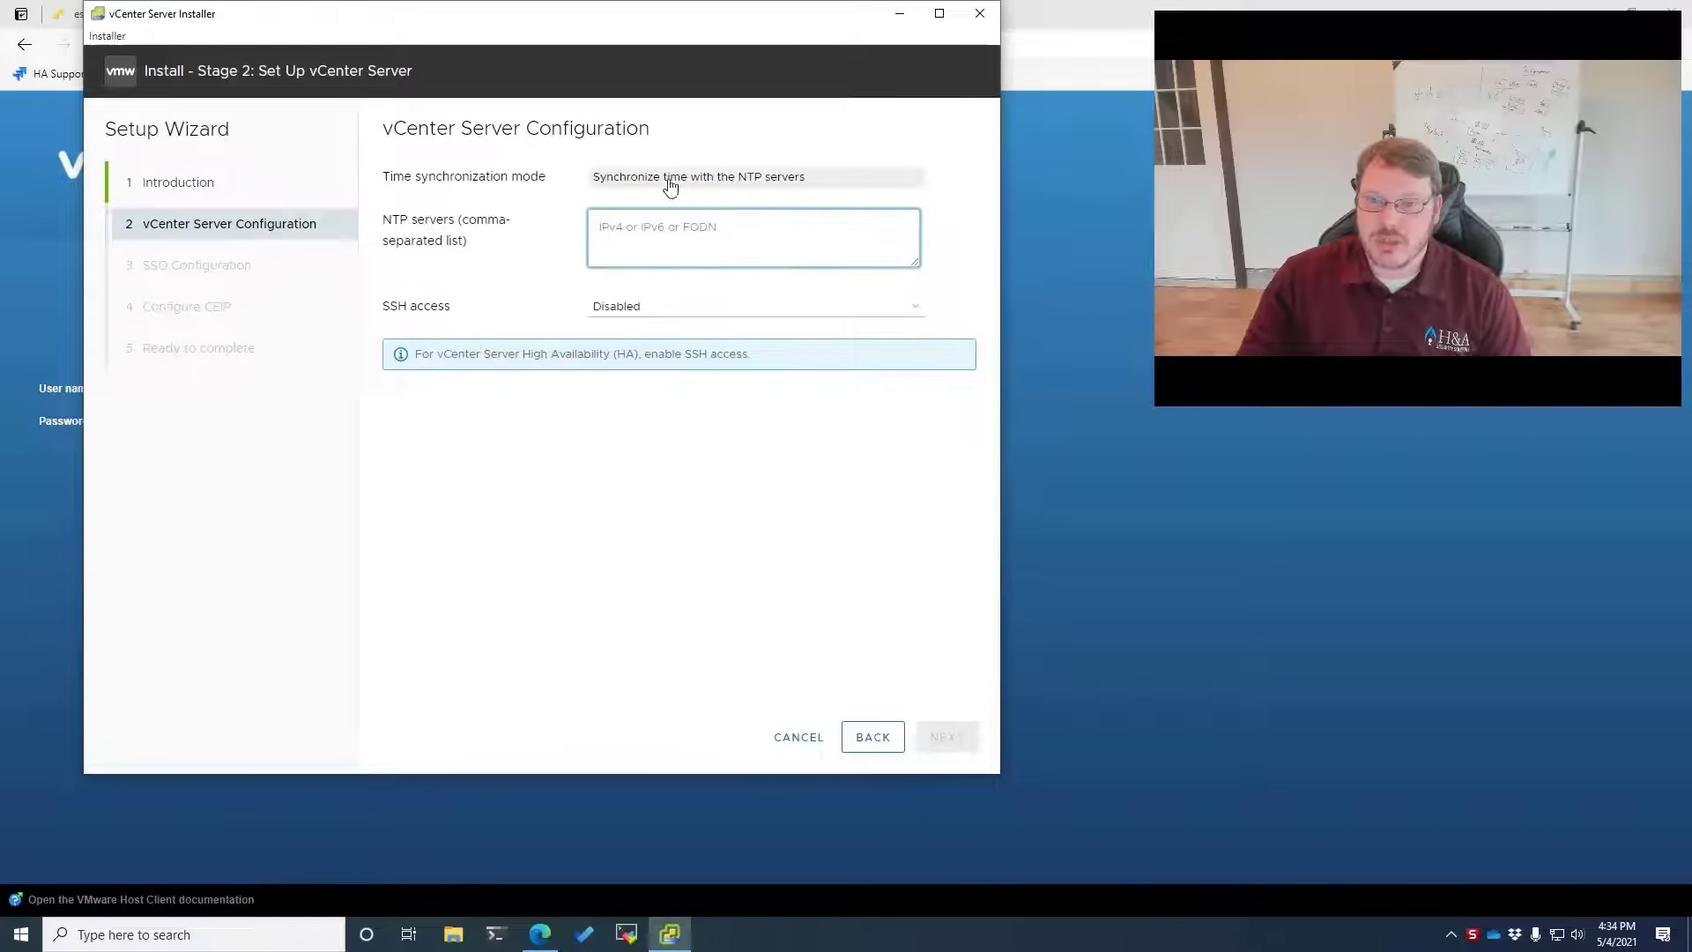
pyautogui.click(672, 177)
pyautogui.click(703, 216)
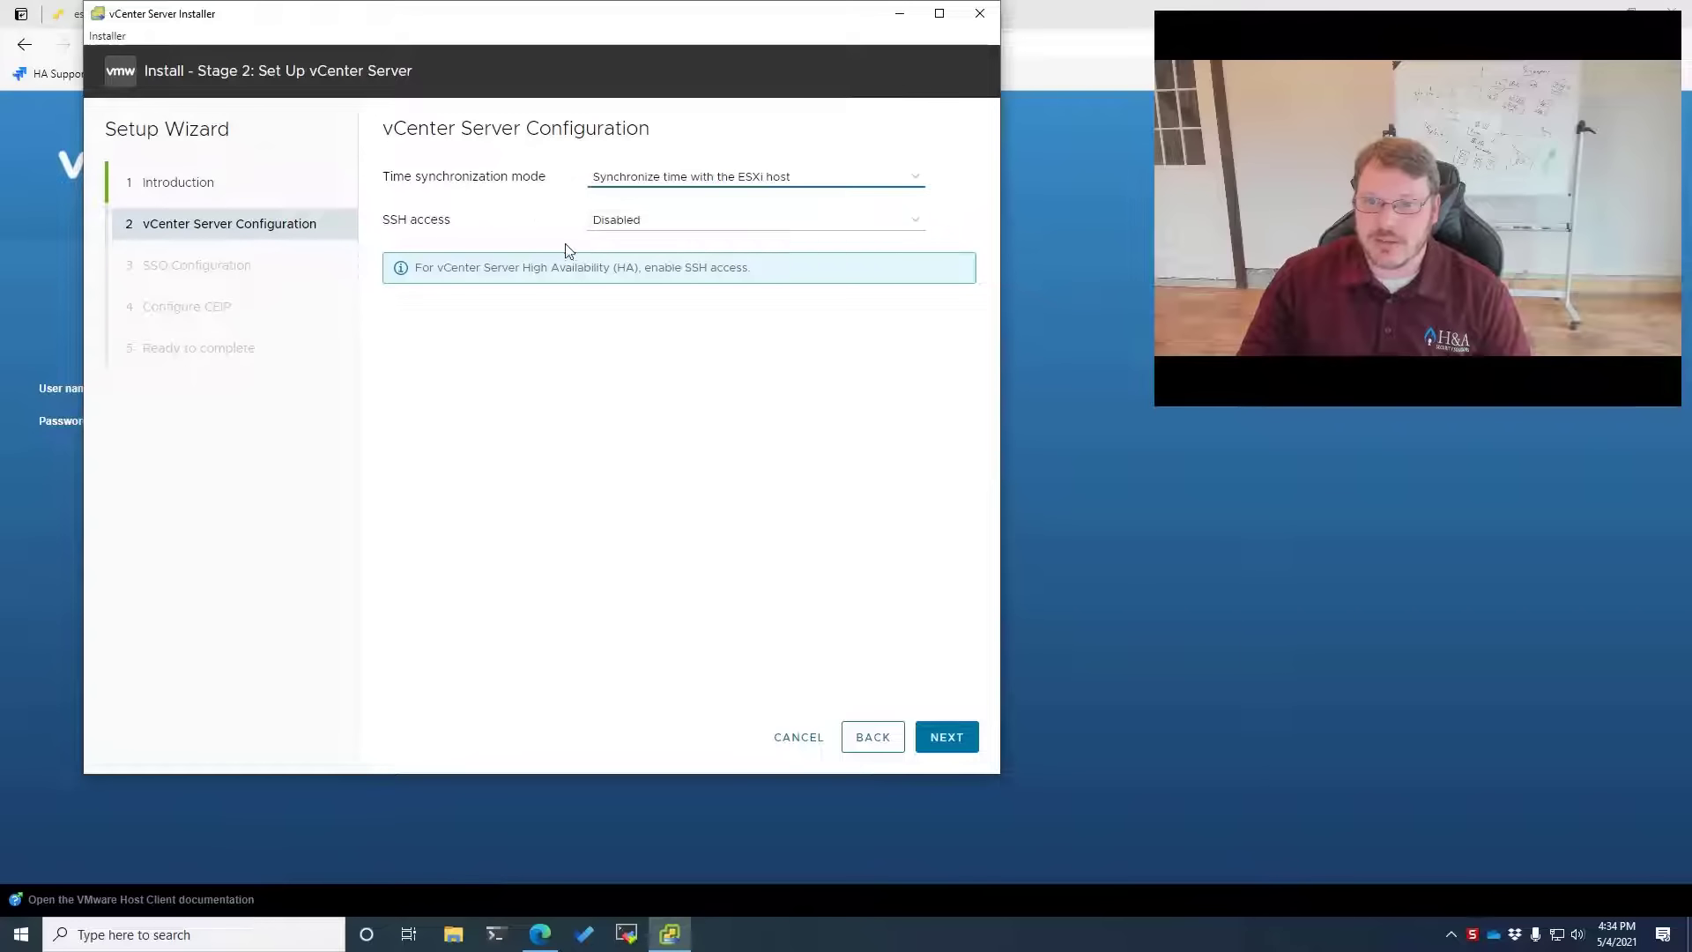
pyautogui.click(597, 229)
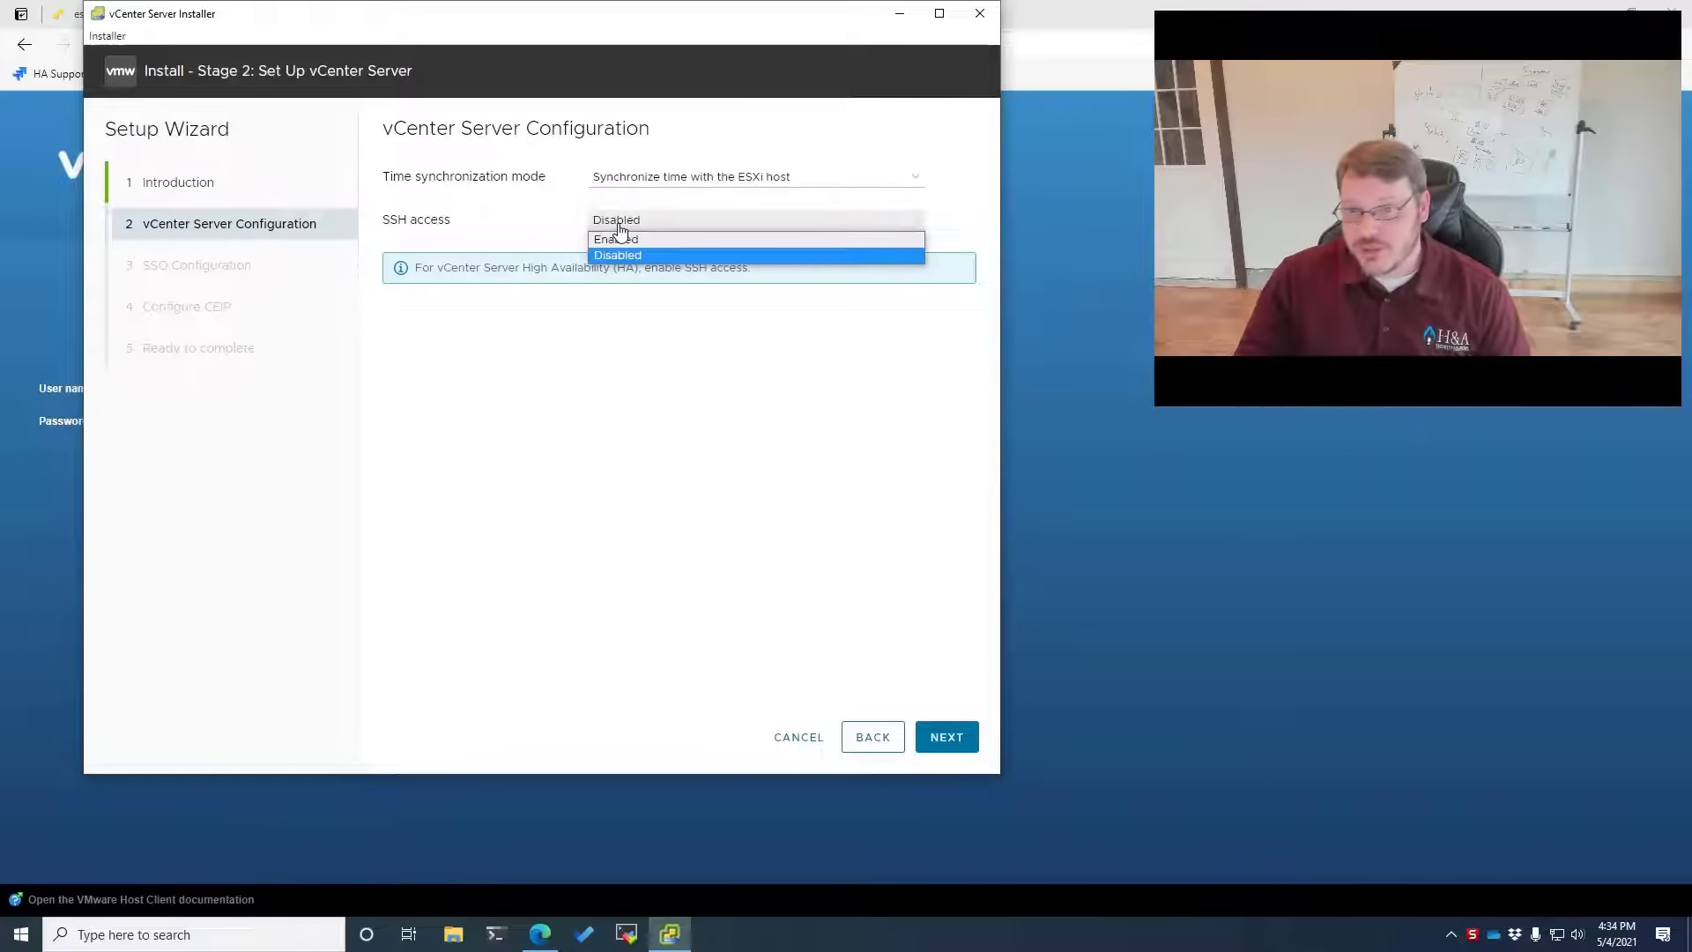
pyautogui.click(660, 241)
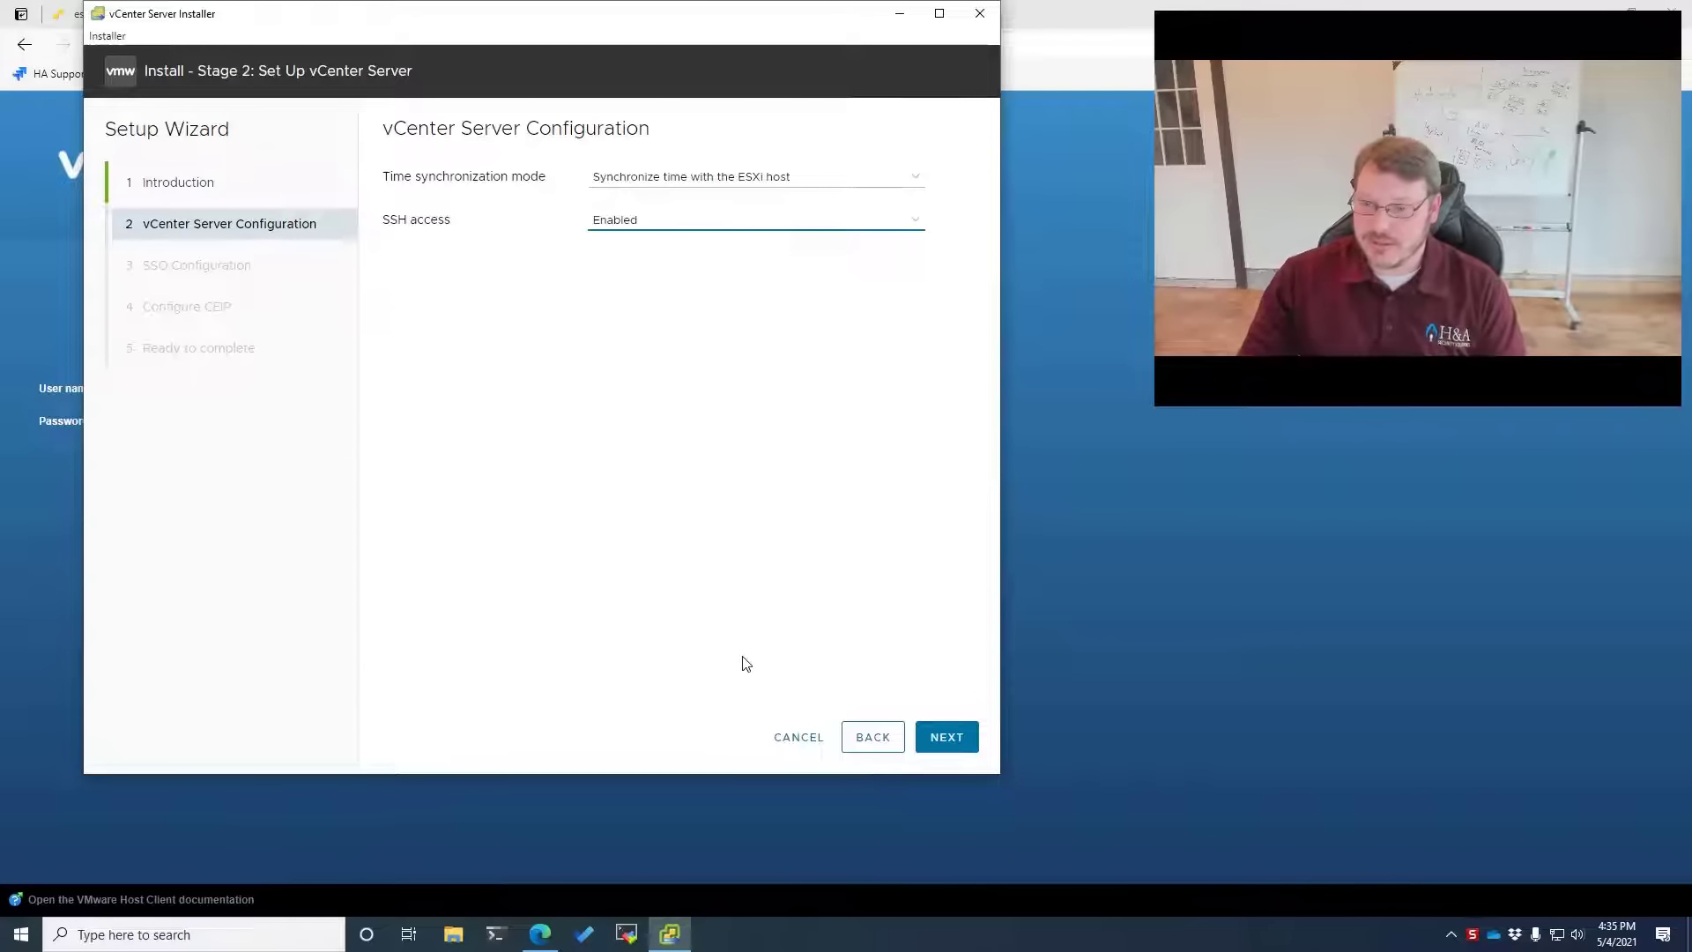
pyautogui.click(965, 737)
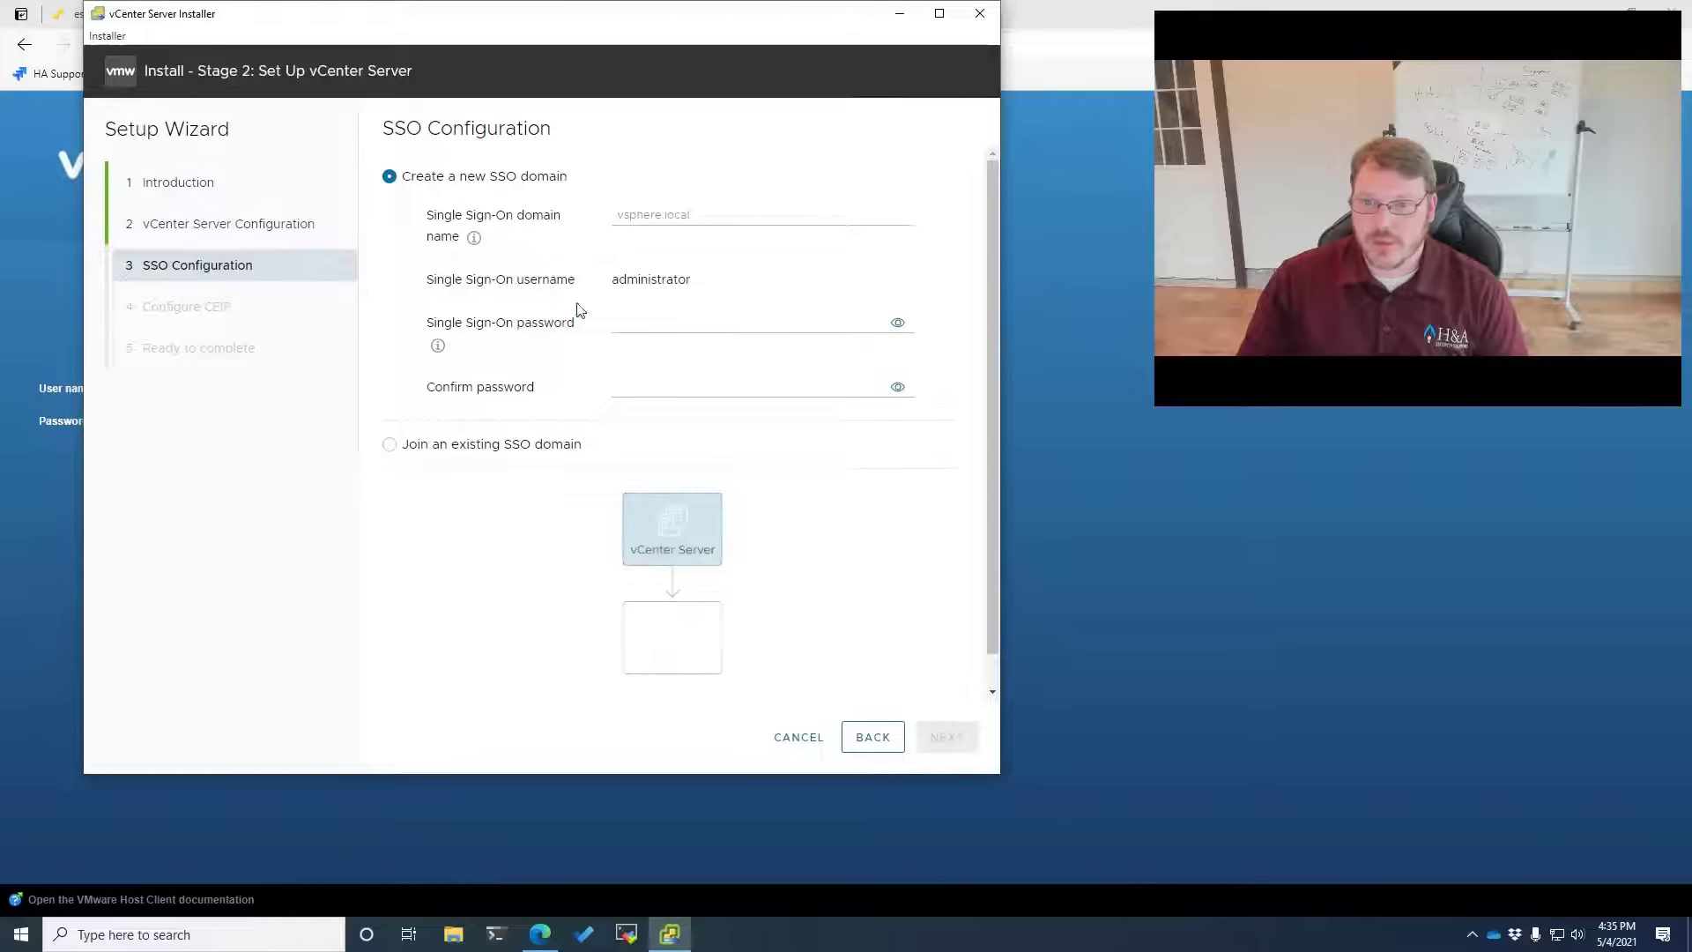
# Create SSO domain vsphere.local and enter the administrator password twice
pyautogui.click(656, 321)
pyautogui.write('••••••••••••')
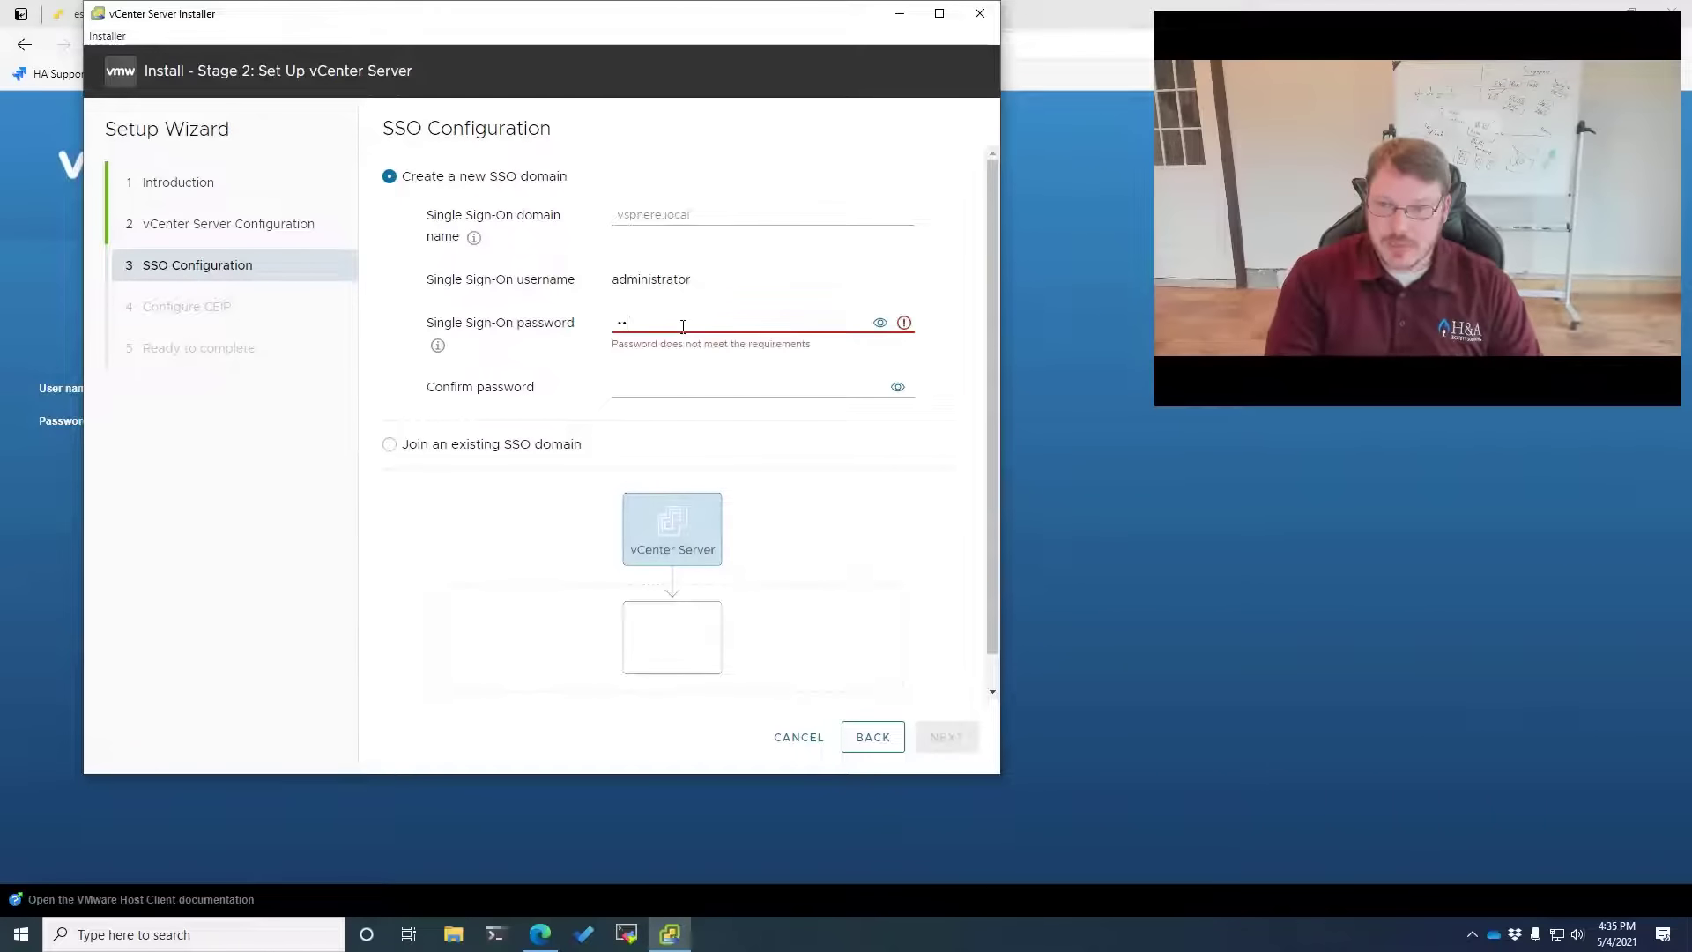
pyautogui.press('Tab')
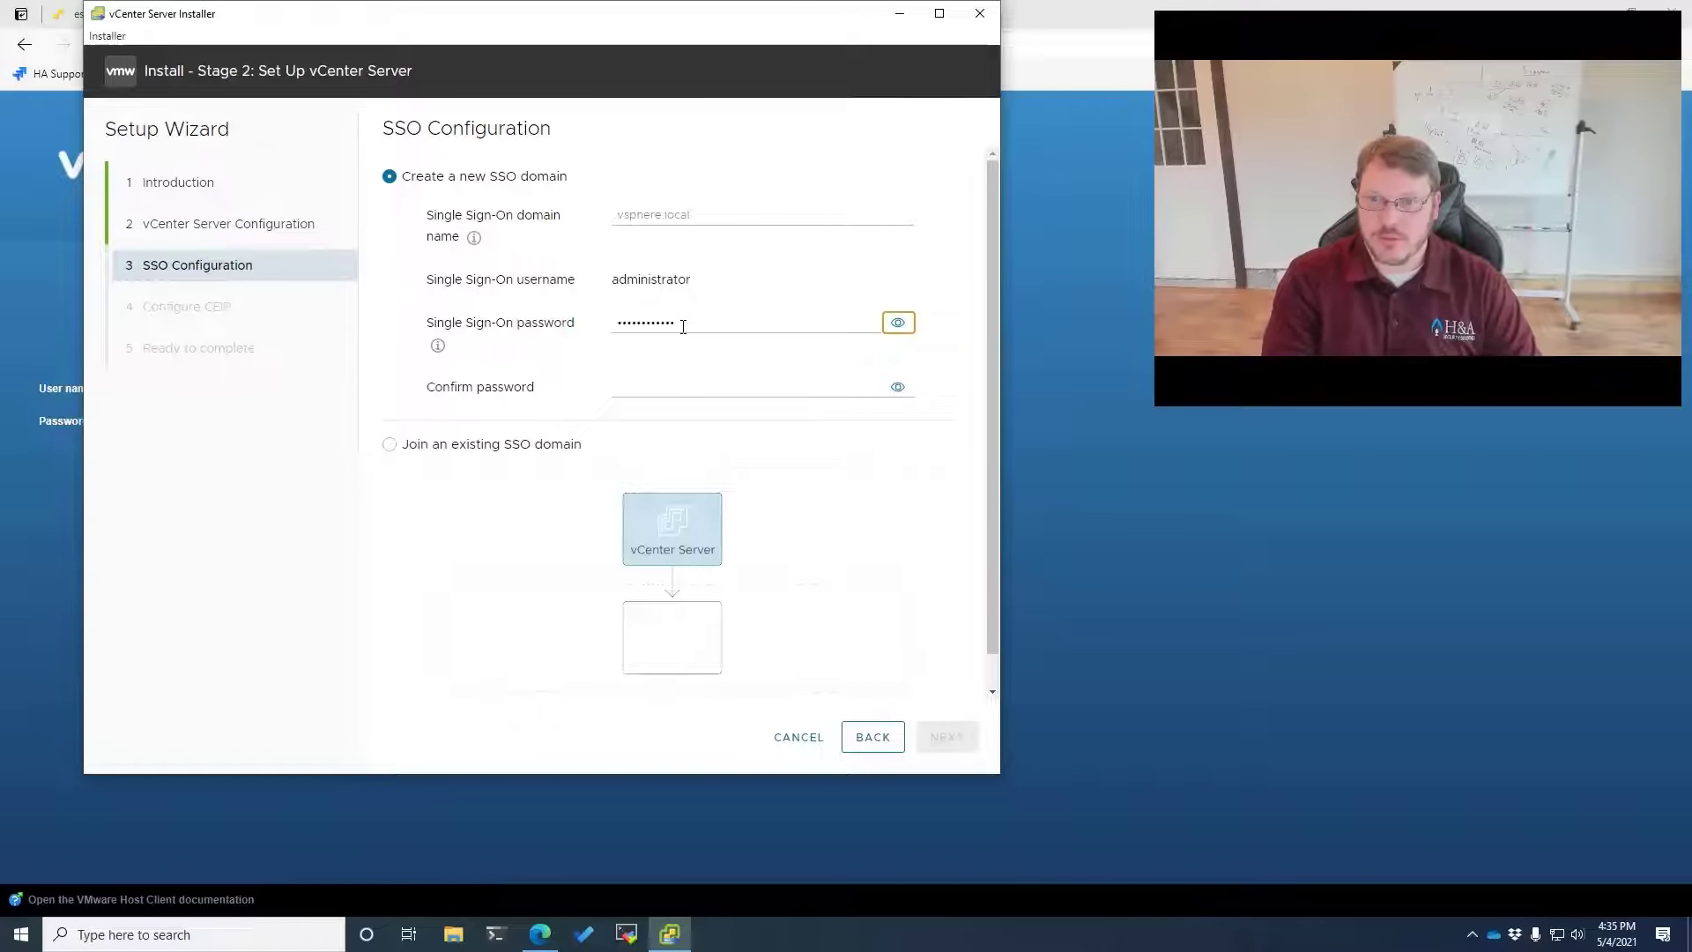
pyautogui.press('Tab')
pyautogui.write('•••••••••')
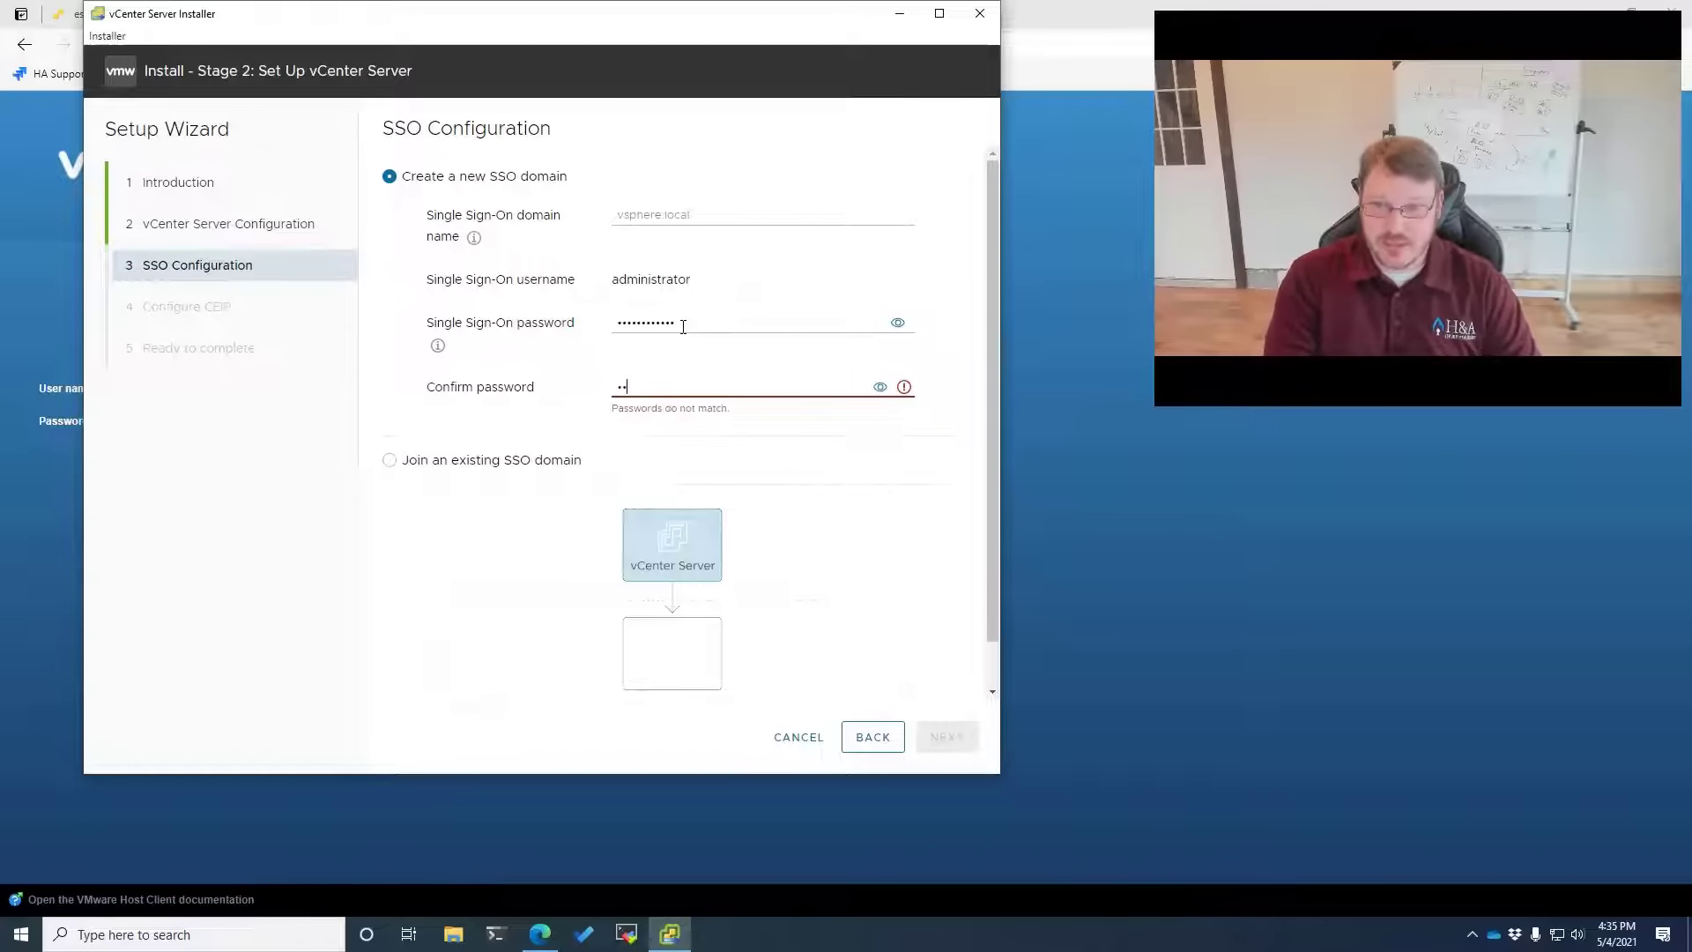
pyautogui.write('•••')
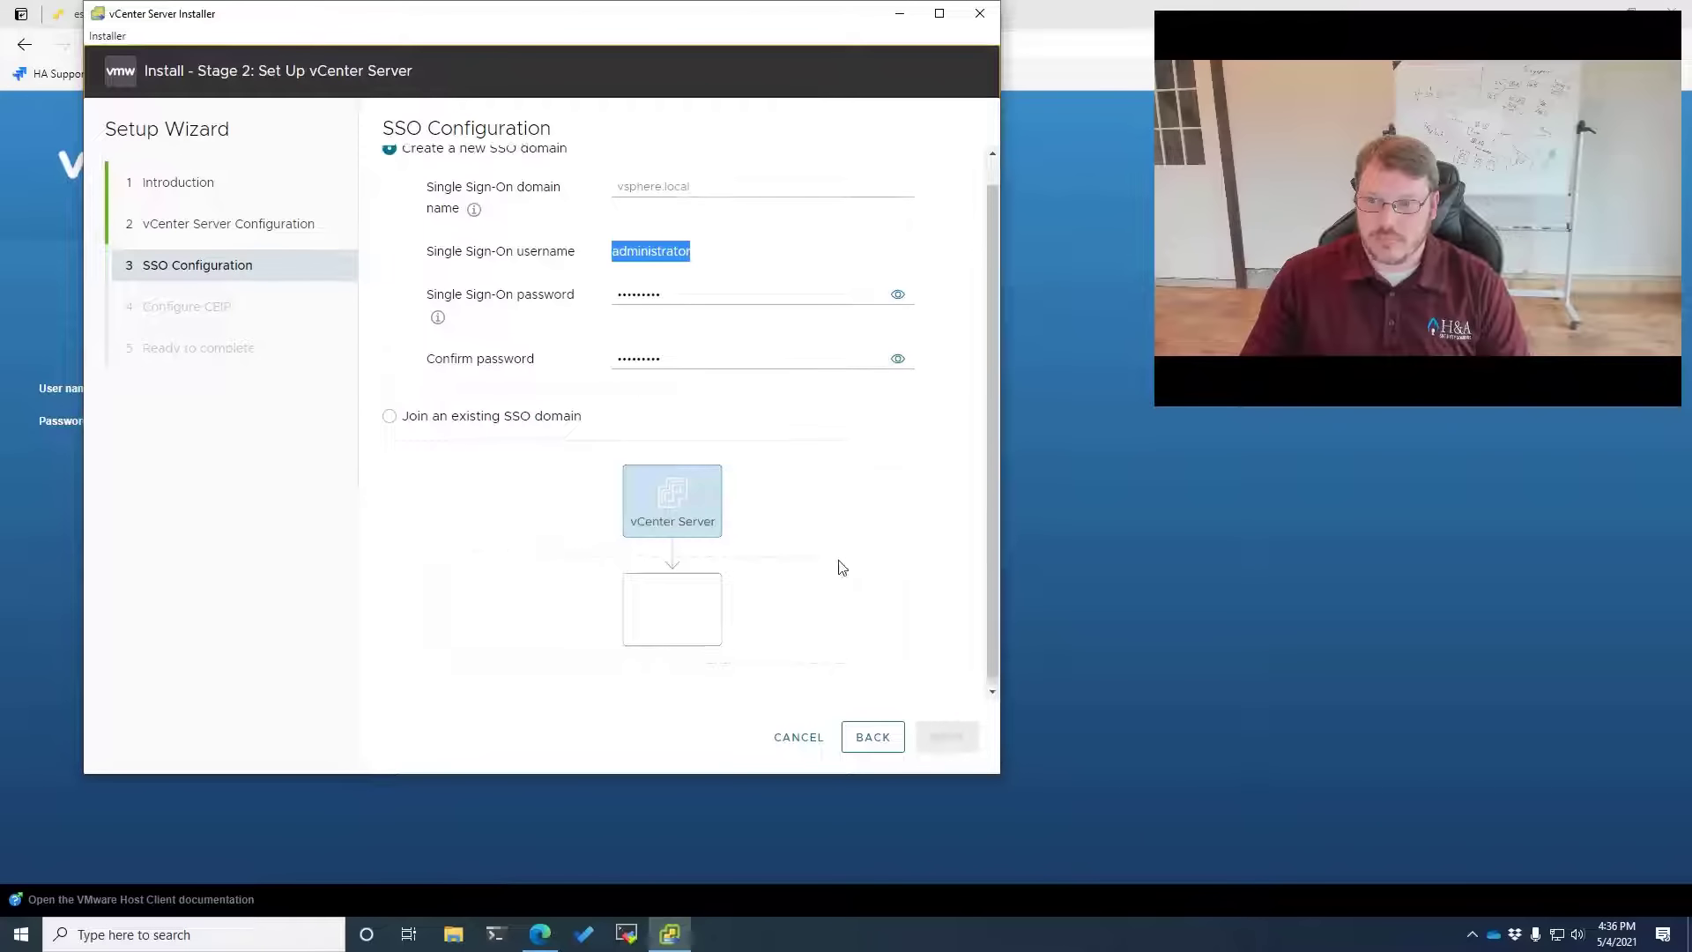
pyautogui.scroll(1, 838, 566)
pyautogui.click(661, 217)
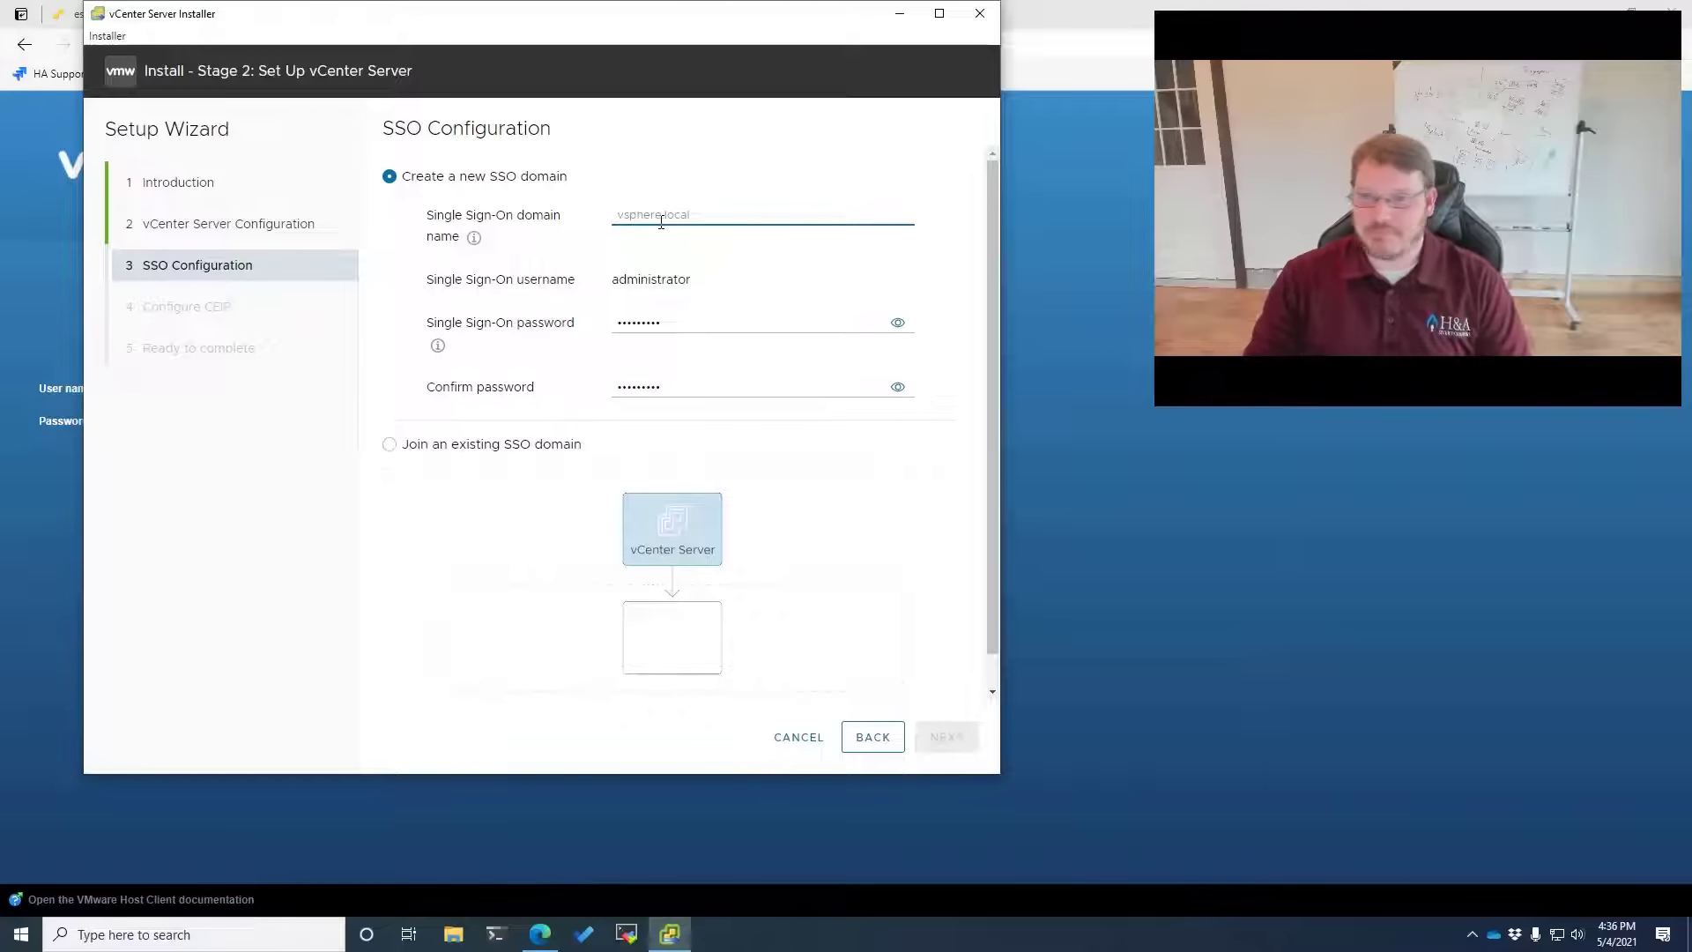
pyautogui.write('vsphere.local')
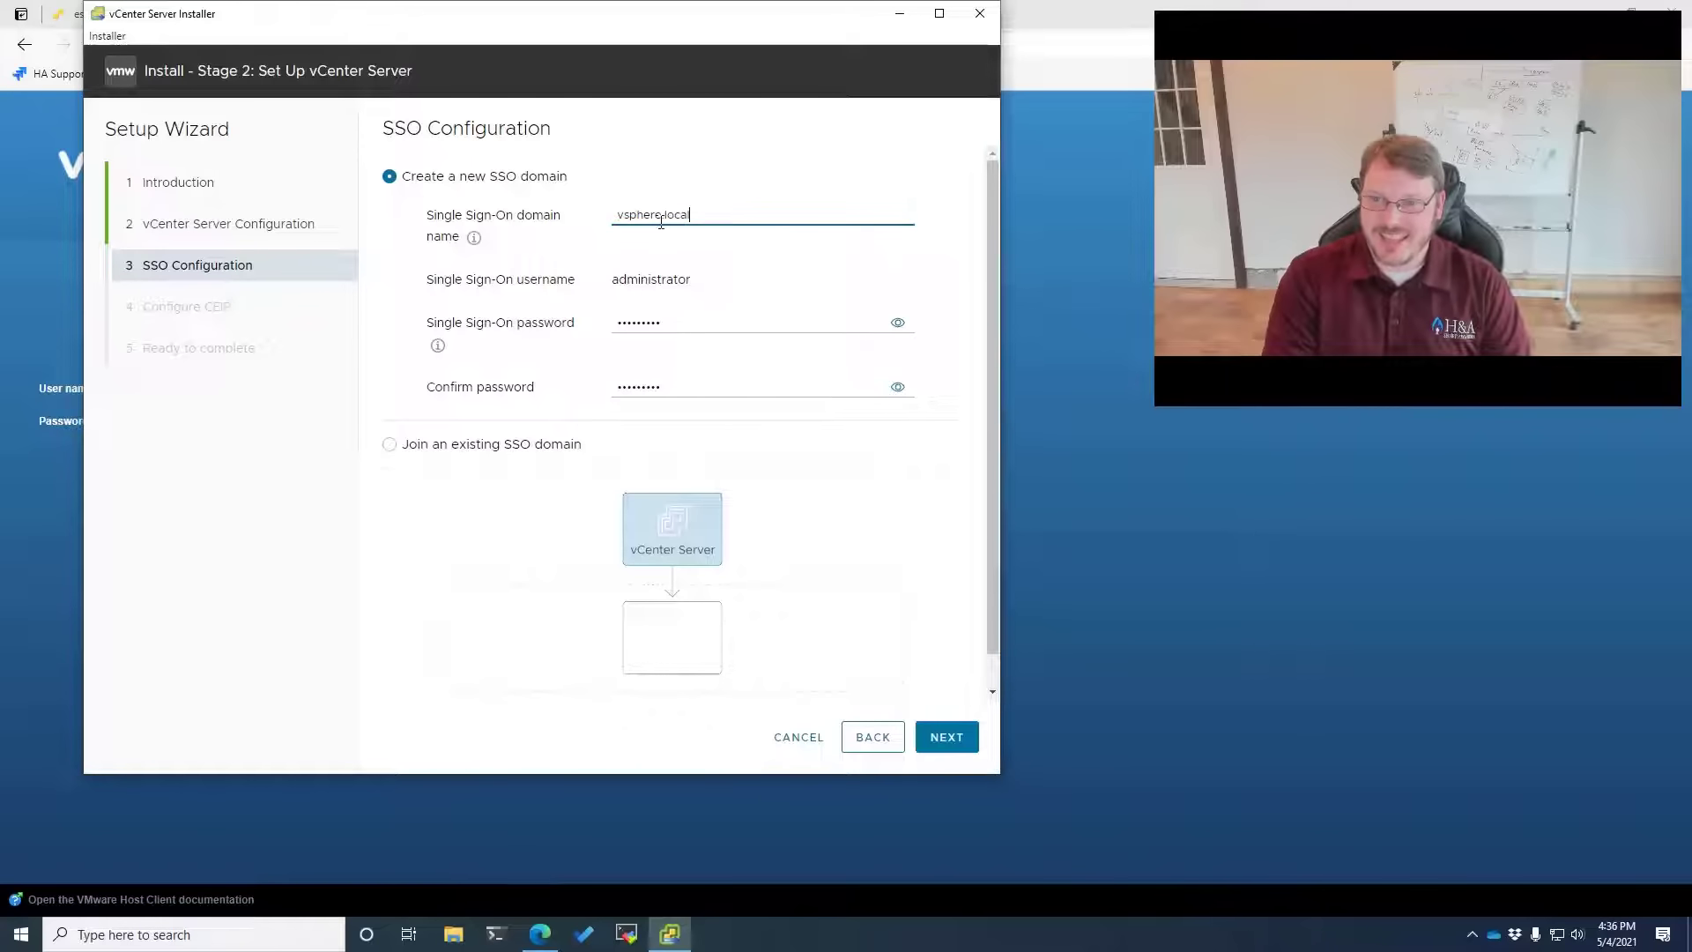
pyautogui.press('Tab')
pyautogui.press('Tab')
pyautogui.write('VM••')
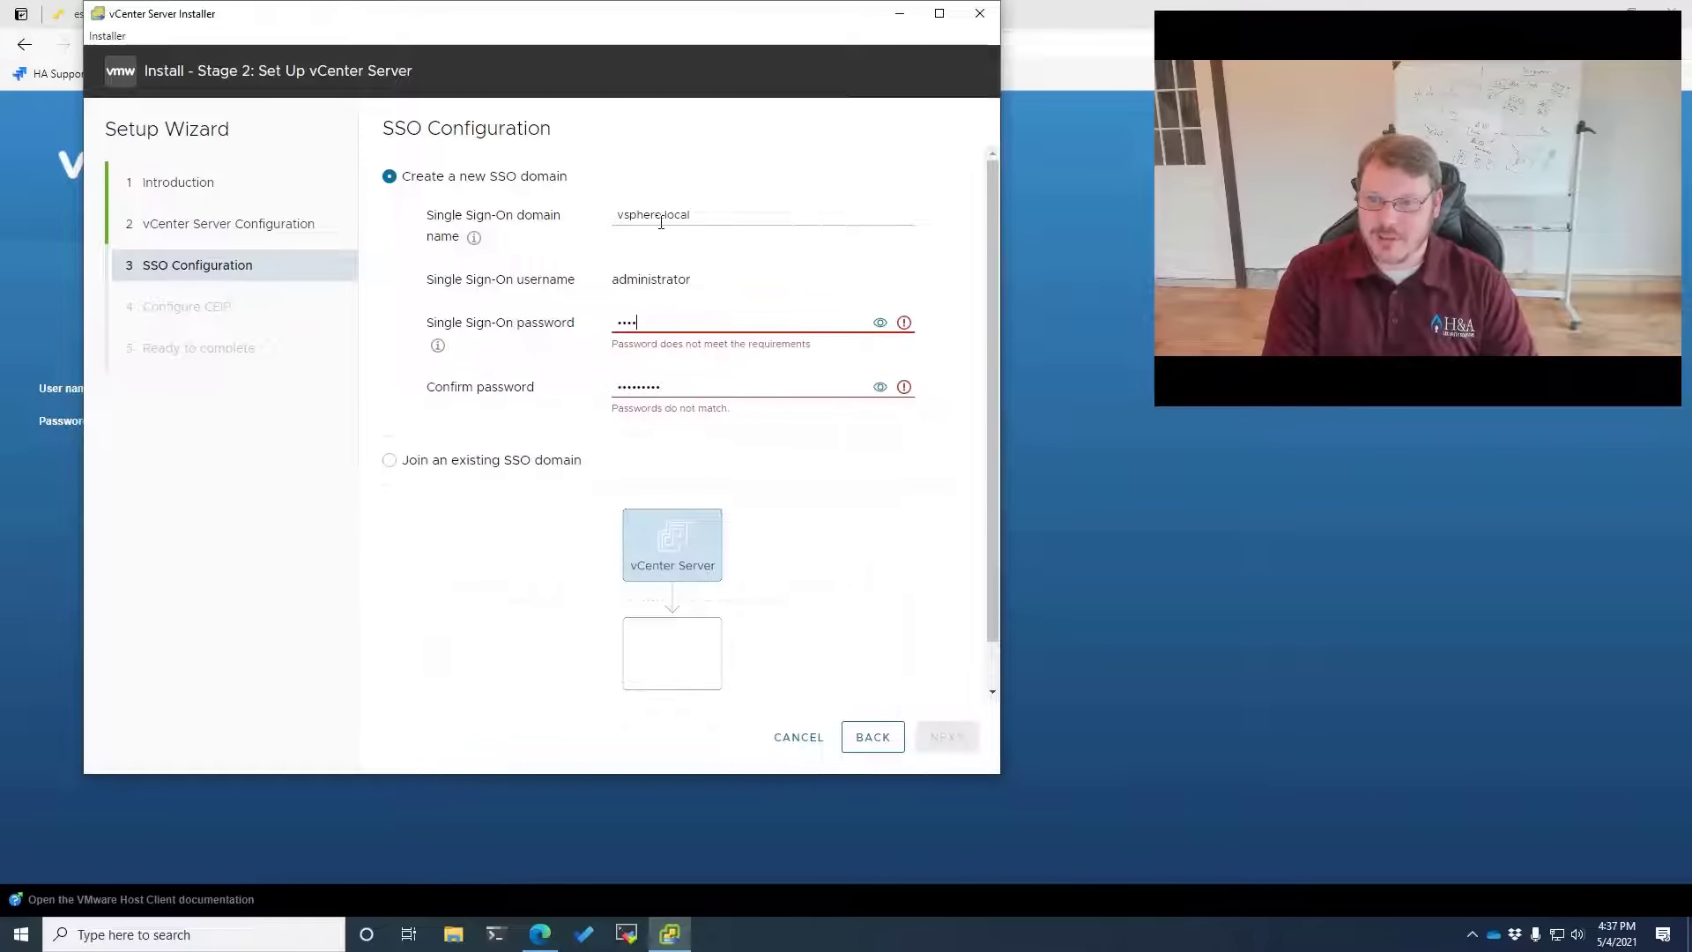
pyautogui.write('•••••')
pyautogui.press('Tab')
pyautogui.write('••')
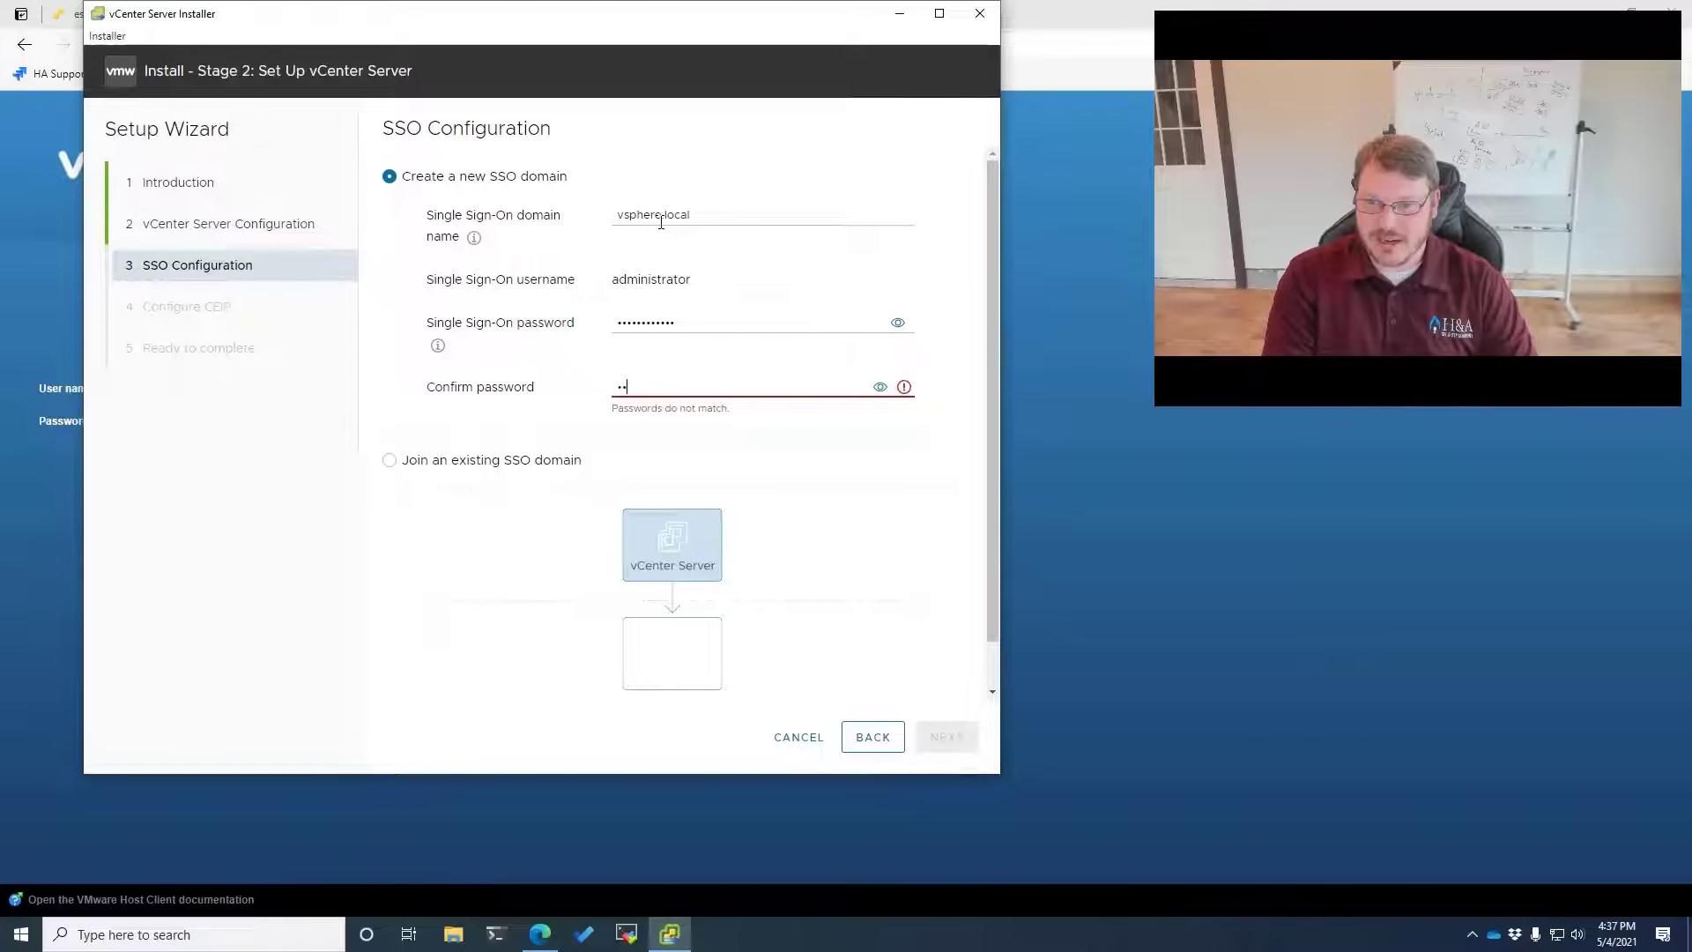
pyautogui.write('••••••••••')
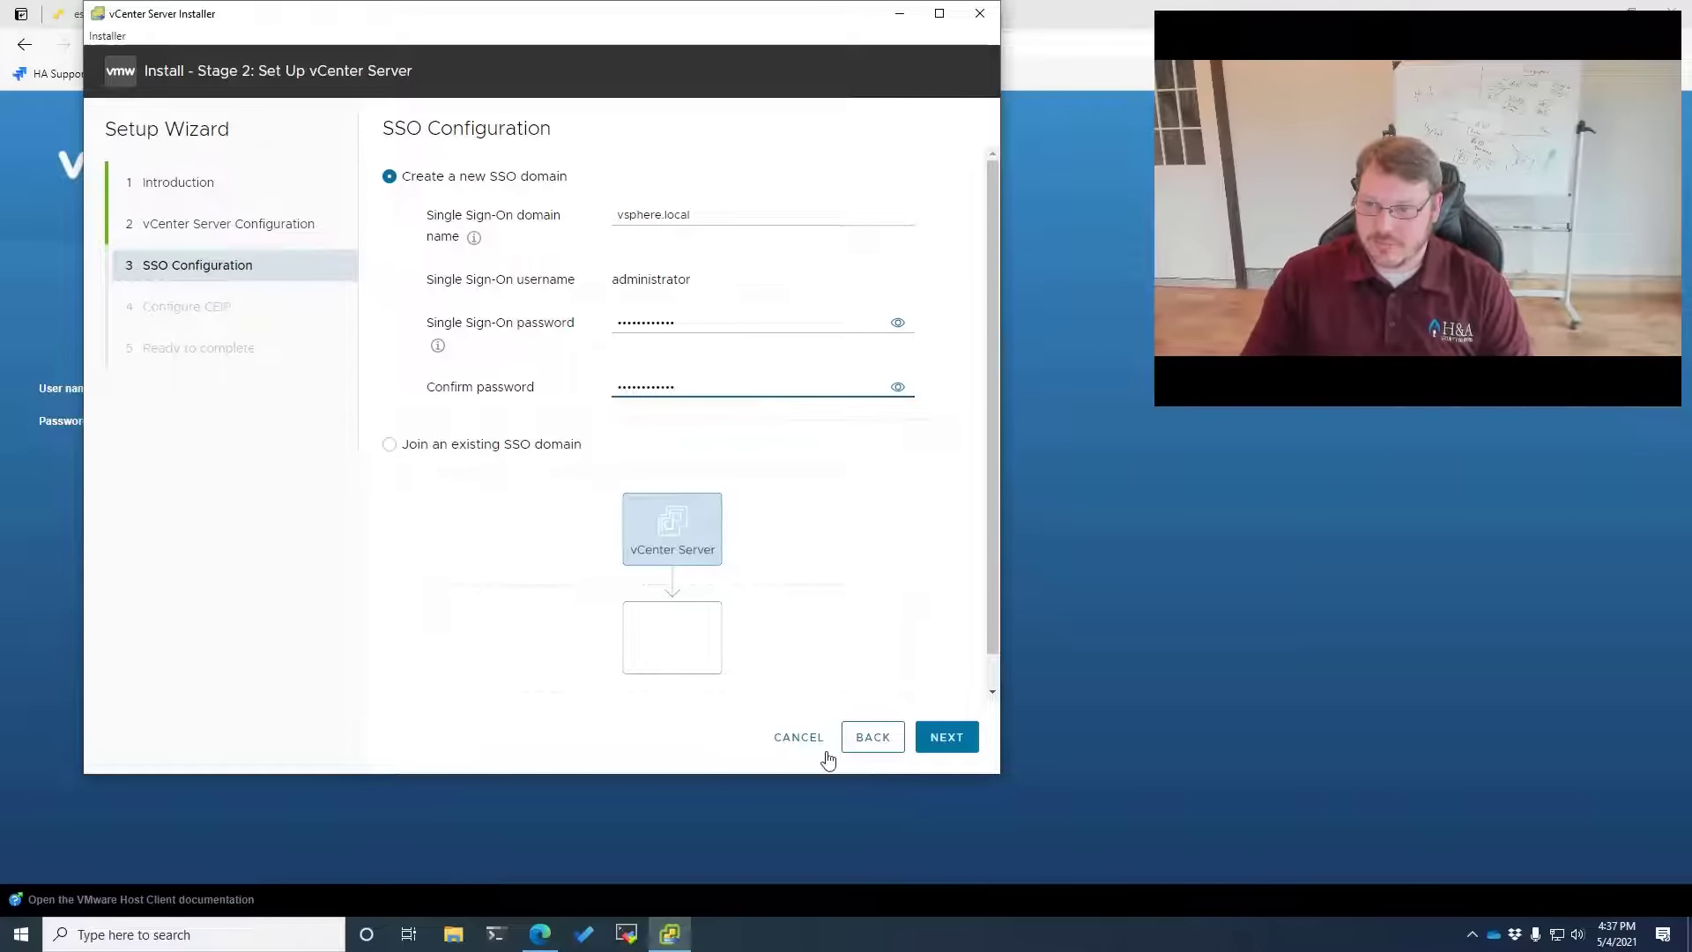
# Decline the Customer Experience Improvement Program and finish the Stage 2 wizard
pyautogui.click(943, 737)
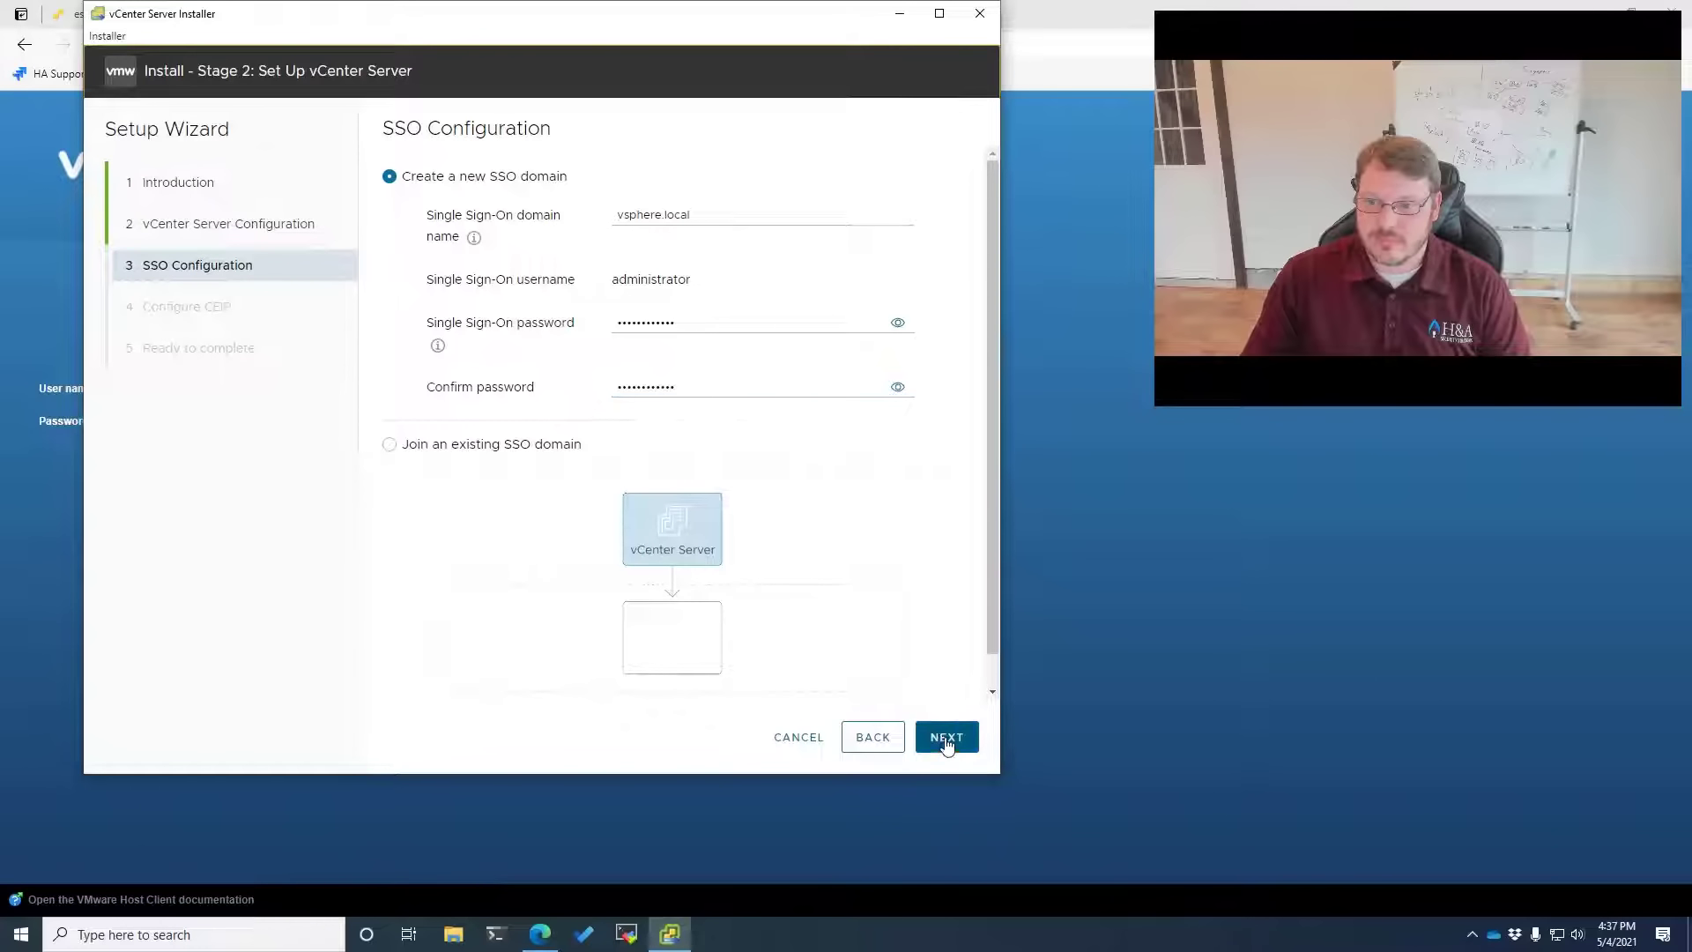
pyautogui.click(431, 583)
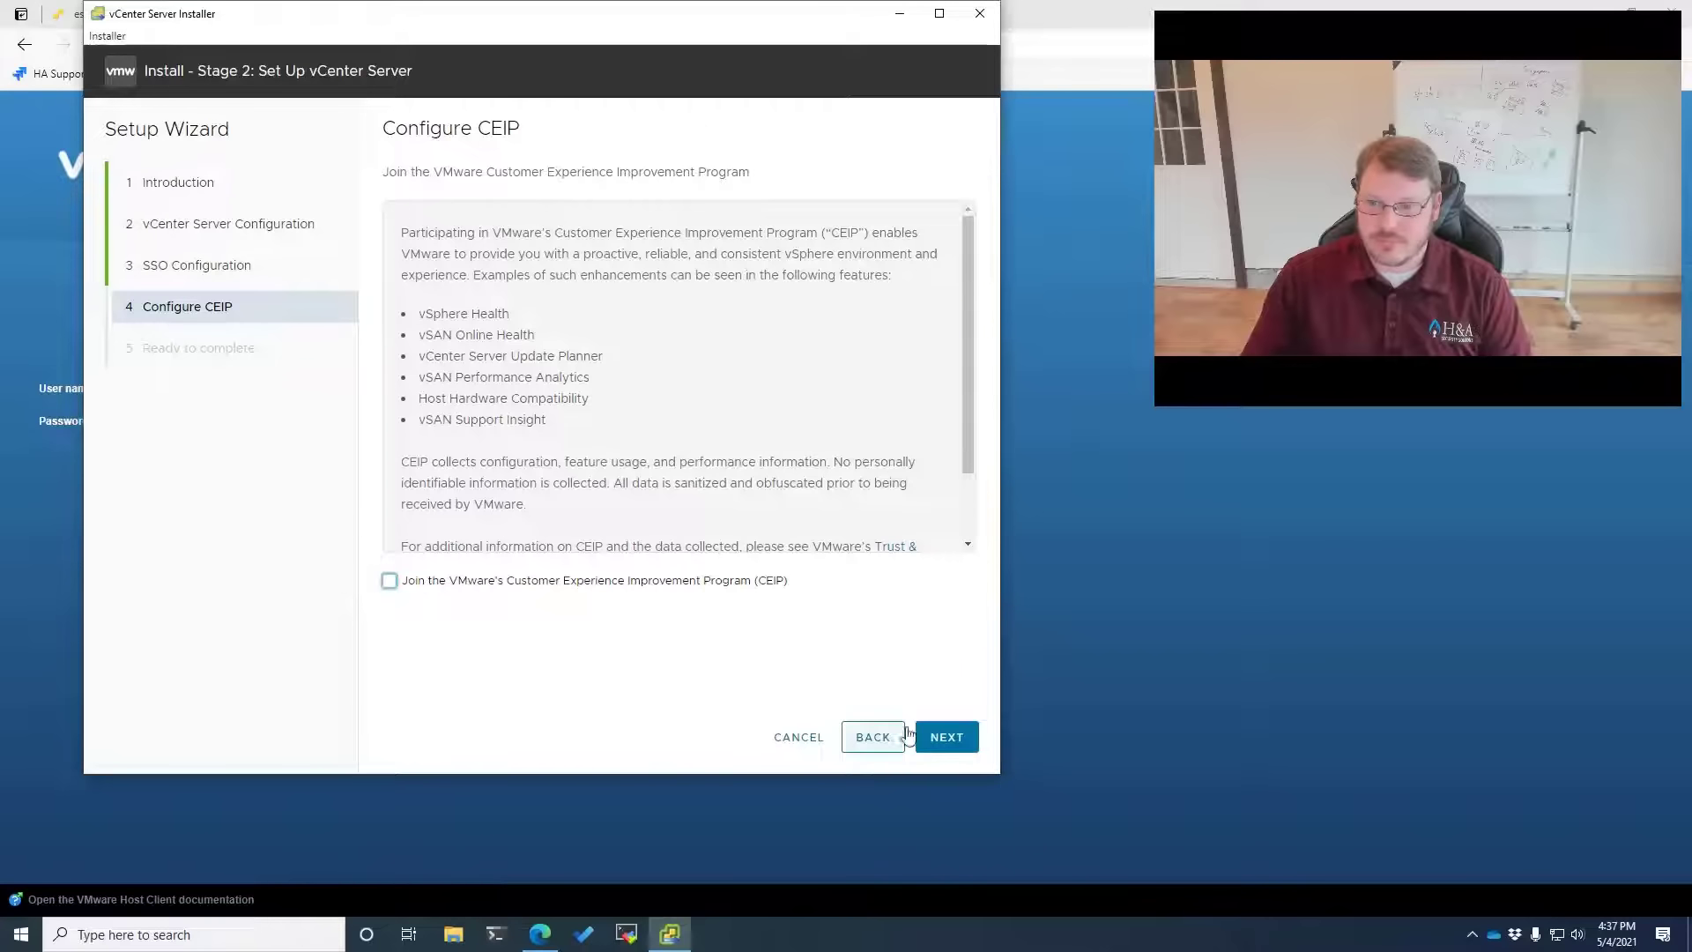
pyautogui.click(949, 747)
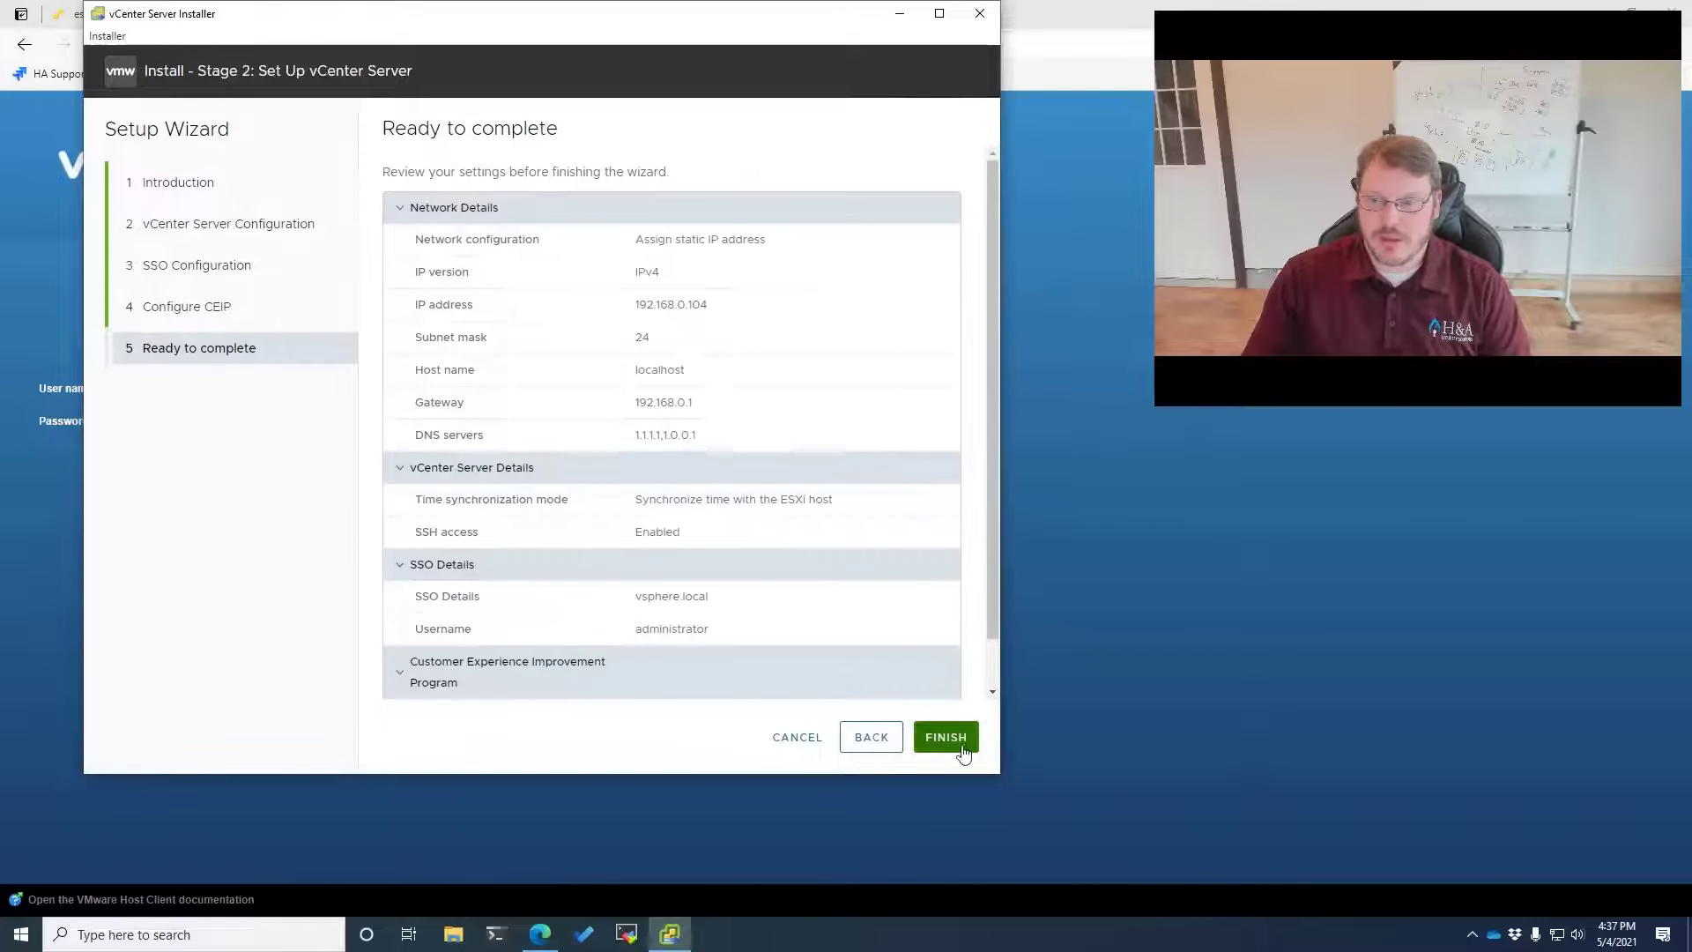
pyautogui.click(947, 740)
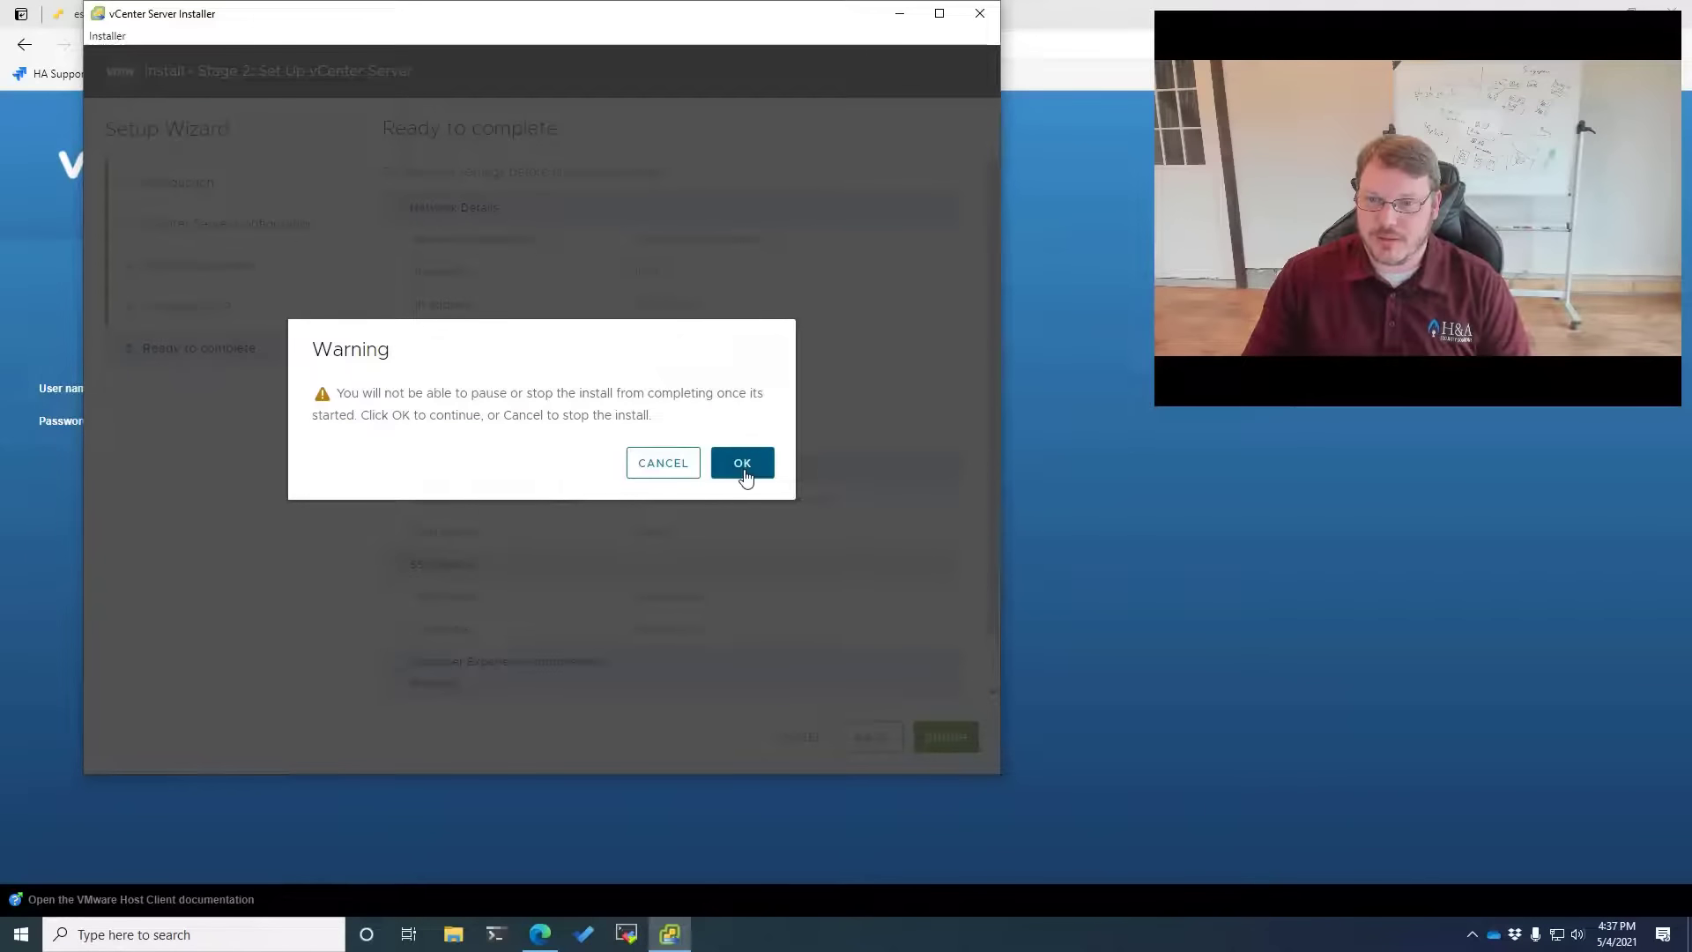
# Confirm the install warning, let Stage 2 complete, and close the installer
pyautogui.click(743, 464)
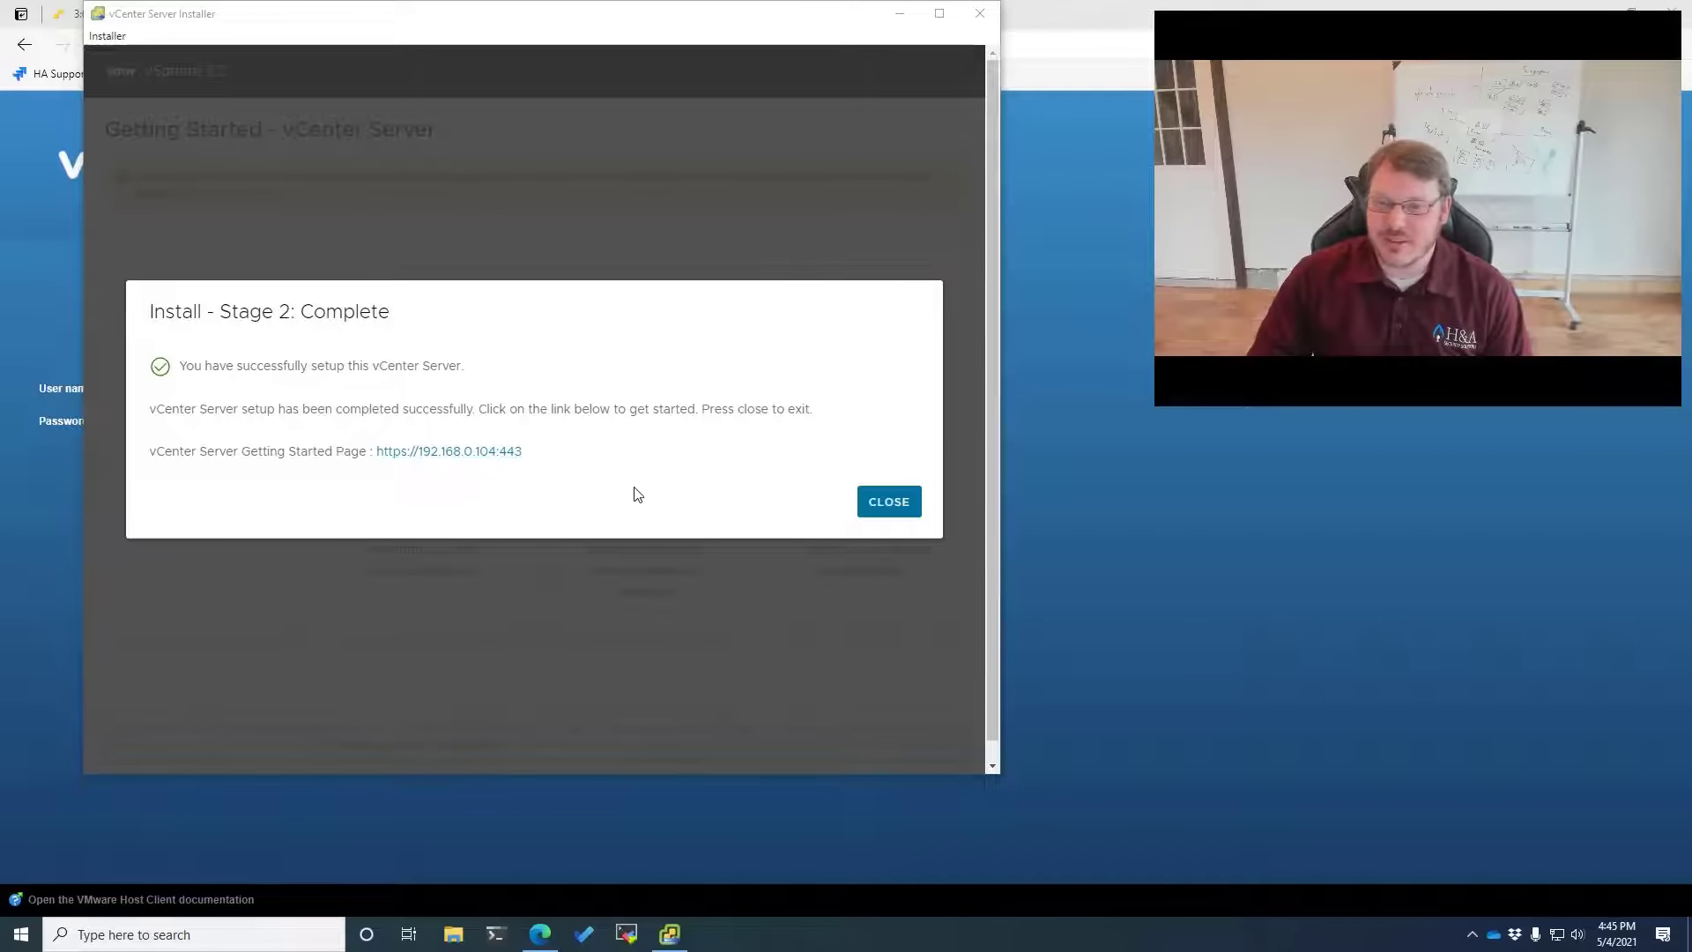
pyautogui.click(868, 502)
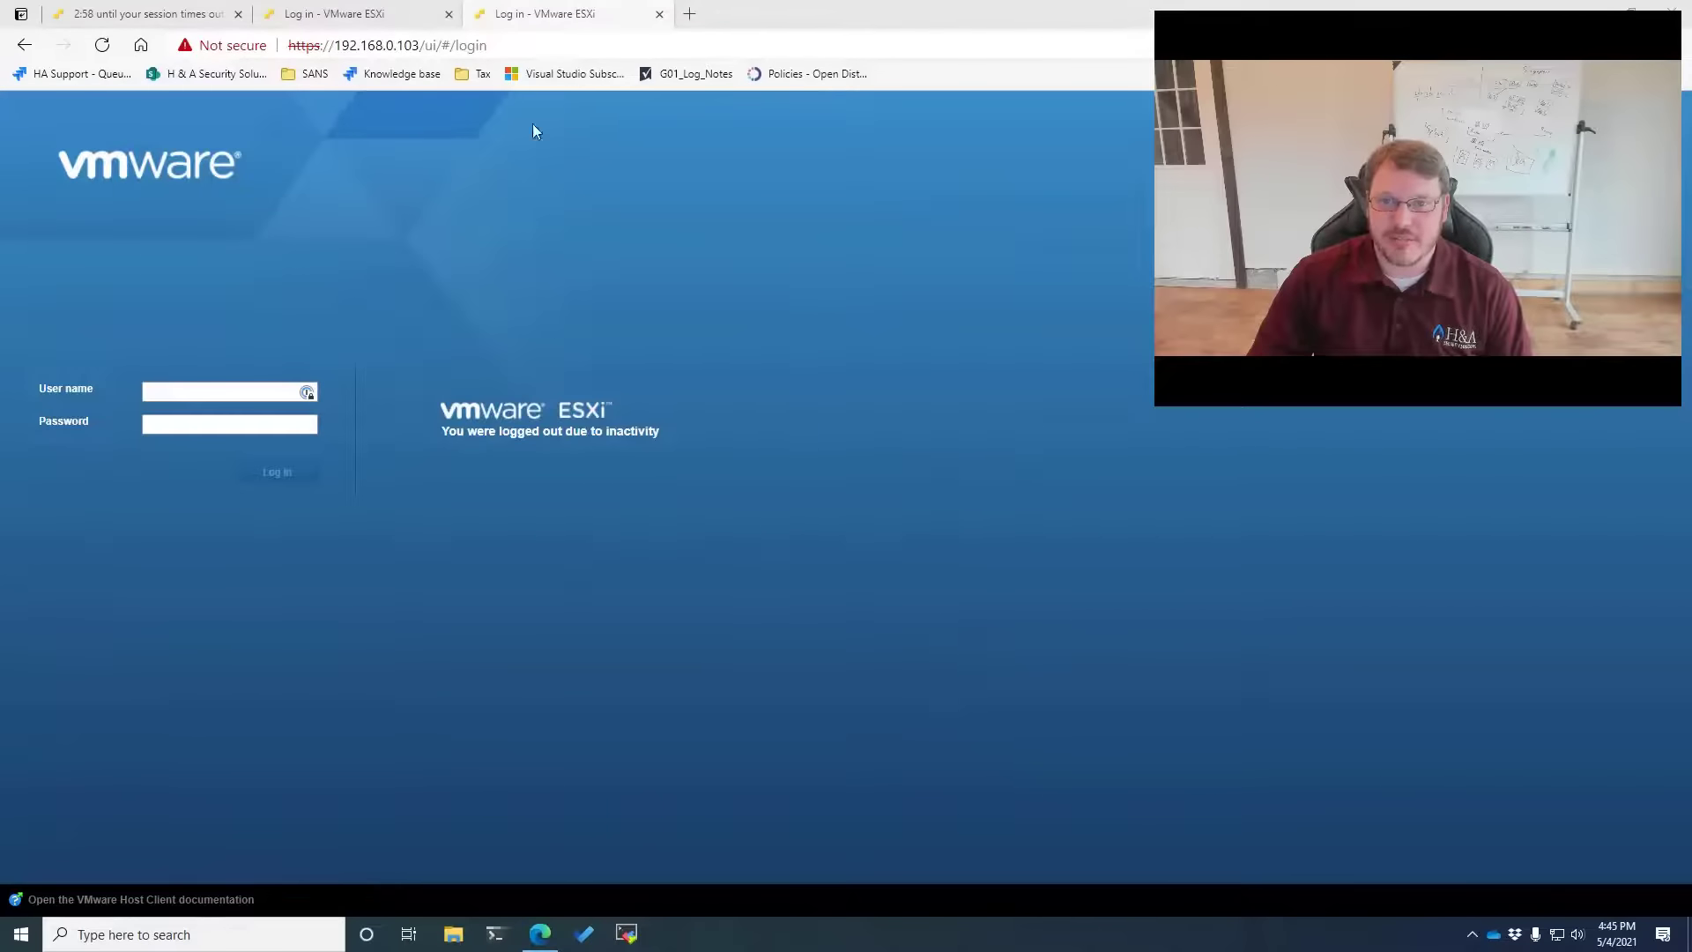
pyautogui.hotkey('ctrl', 't')
pyautogui.write('https://192.168.0.')
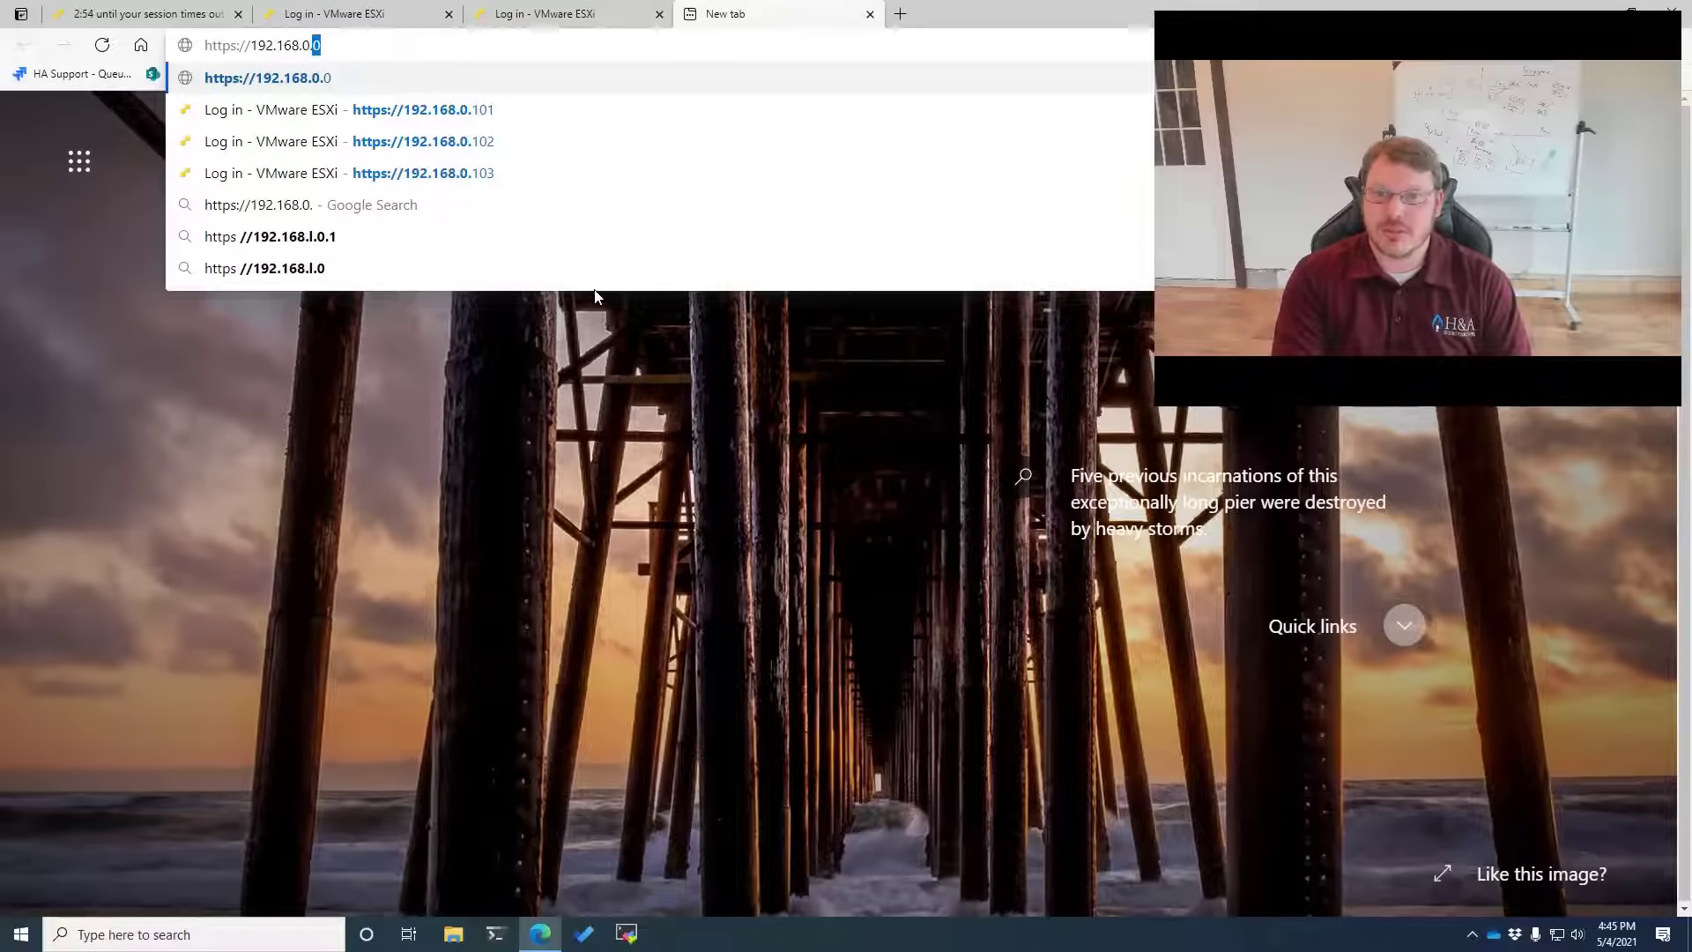
pyautogui.write('104')
pyautogui.press('Return')
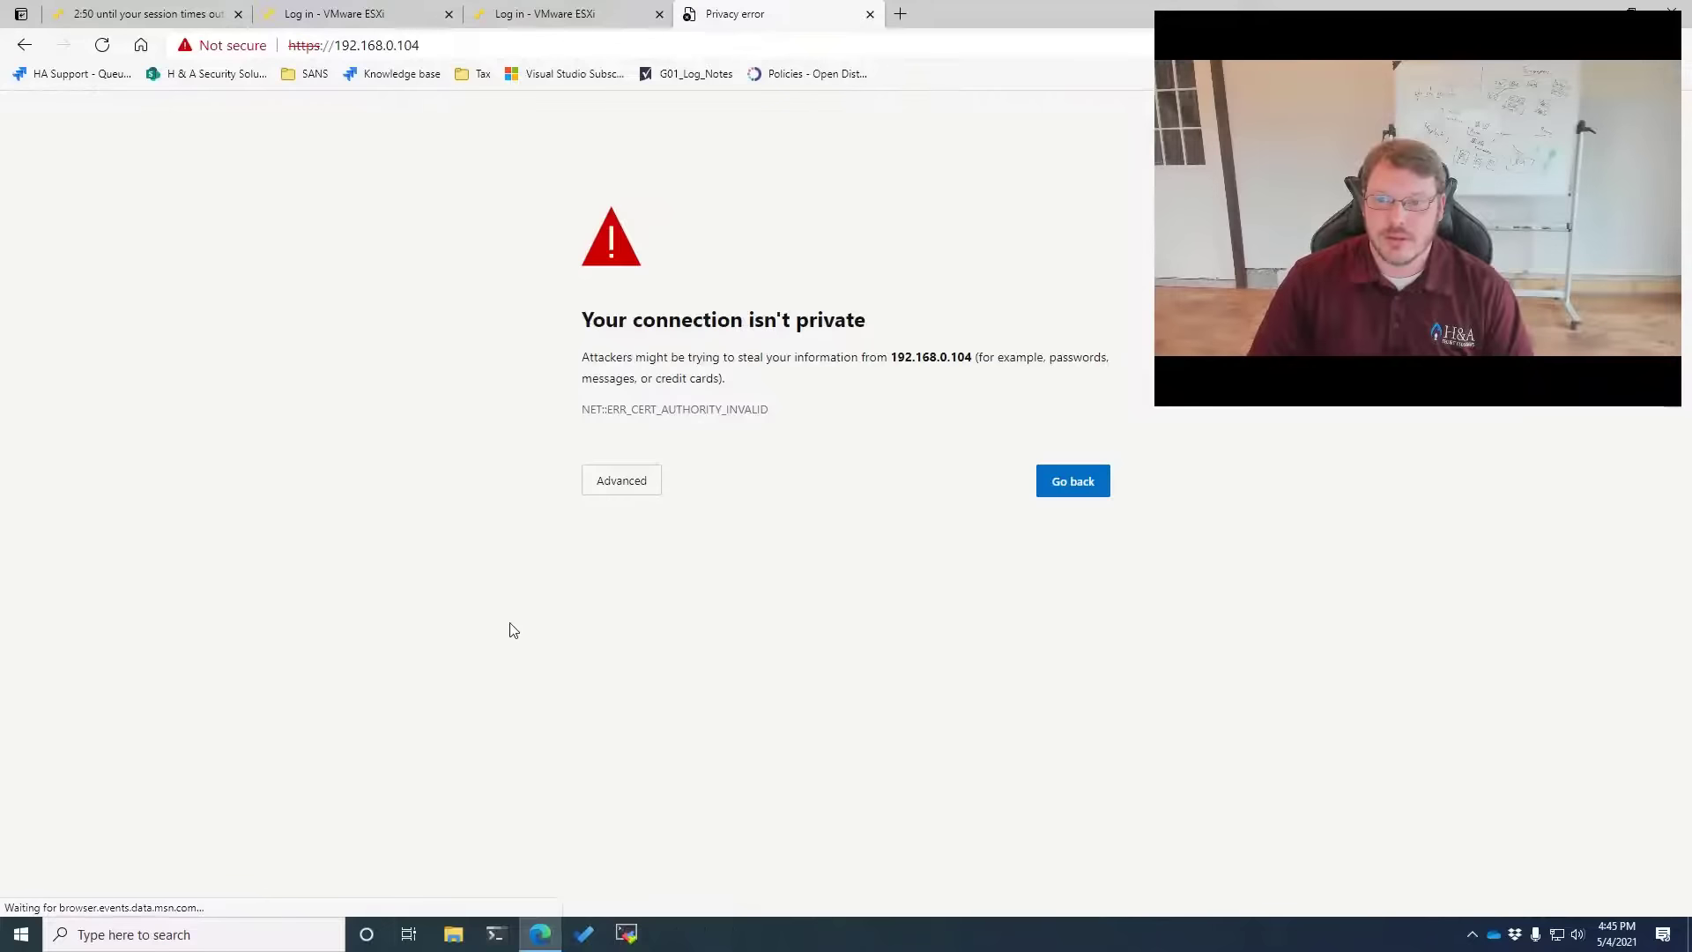
pyautogui.click(634, 483)
pyautogui.click(727, 618)
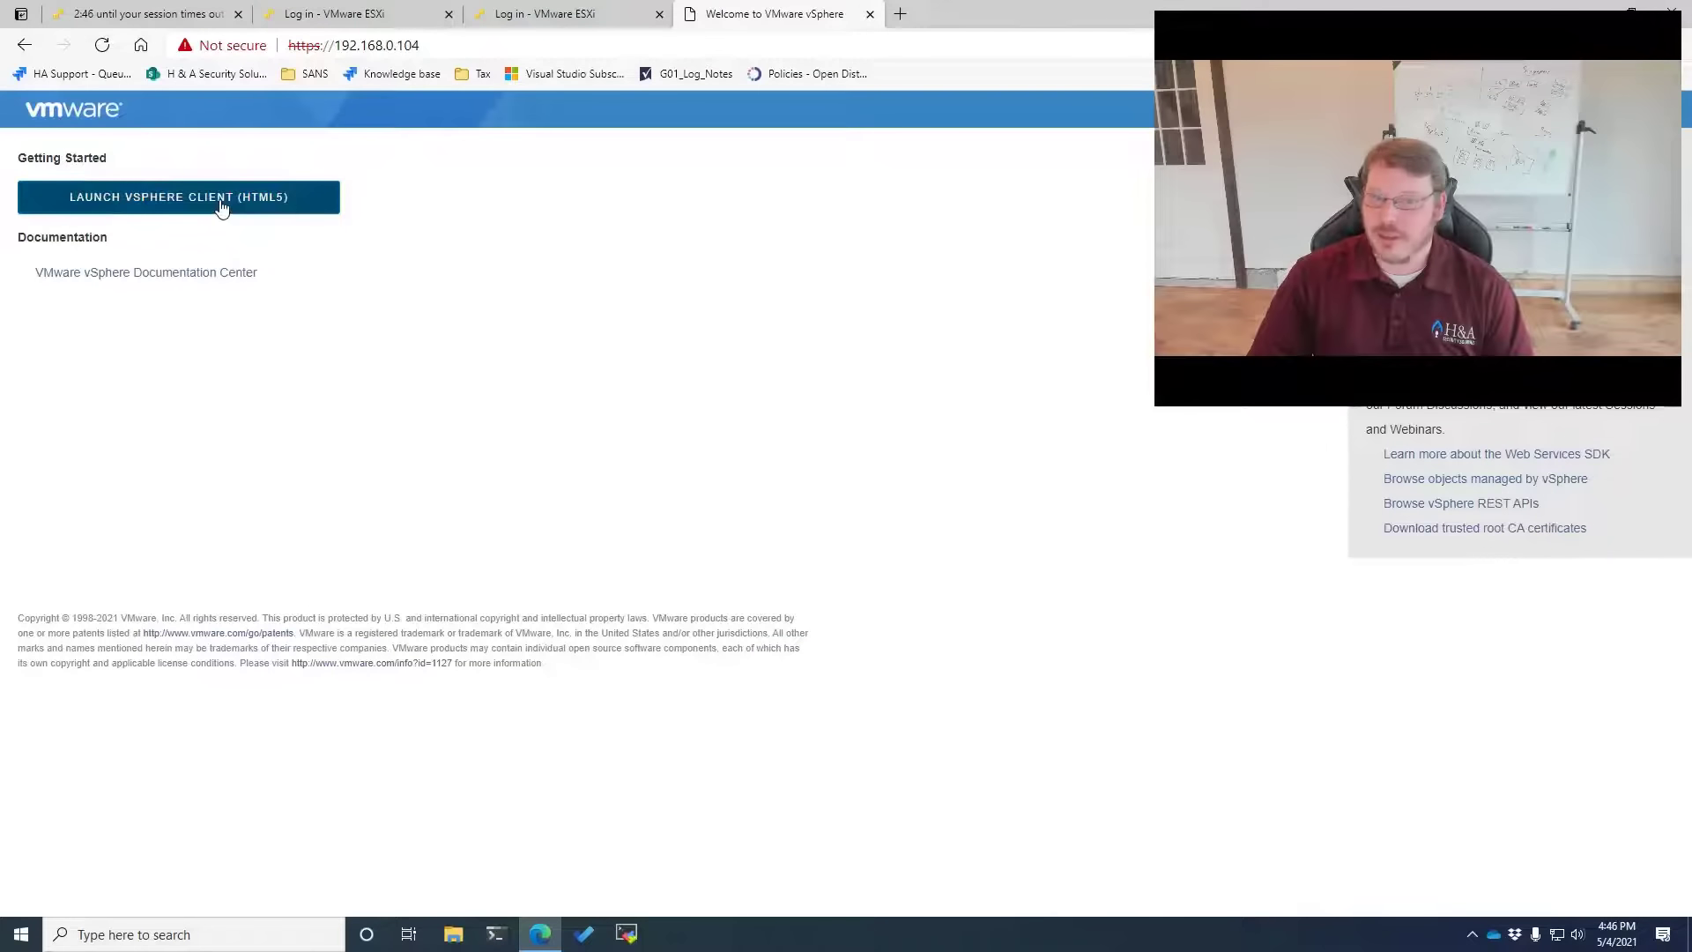
pyautogui.click(225, 203)
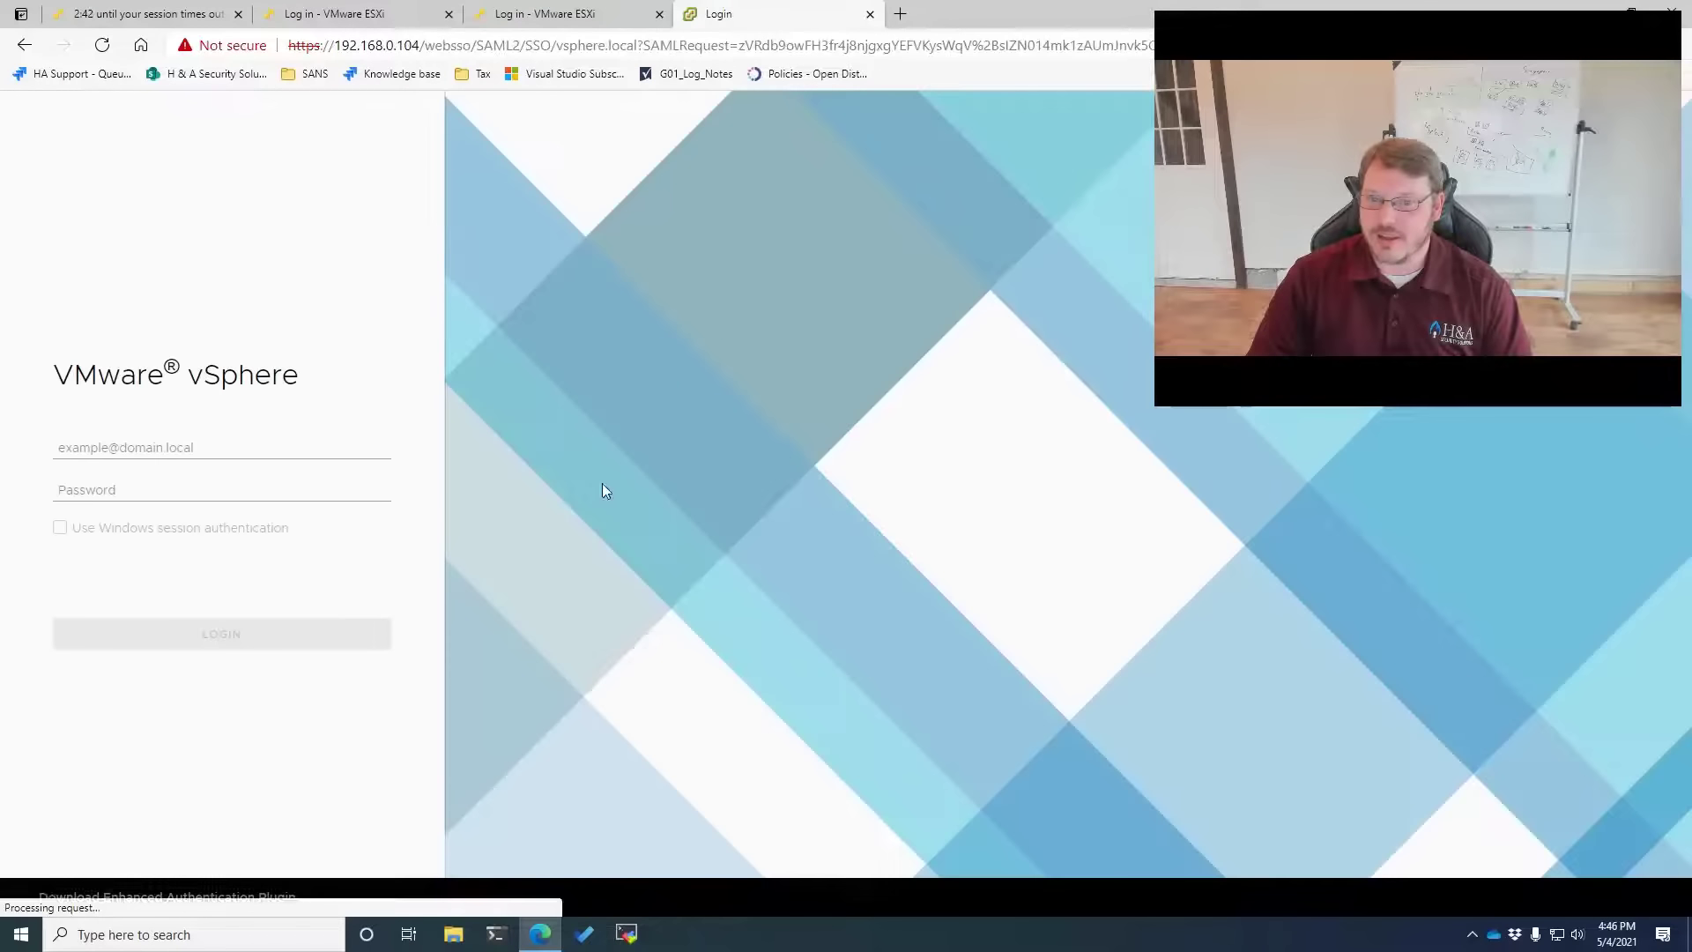
pyautogui.click(198, 450)
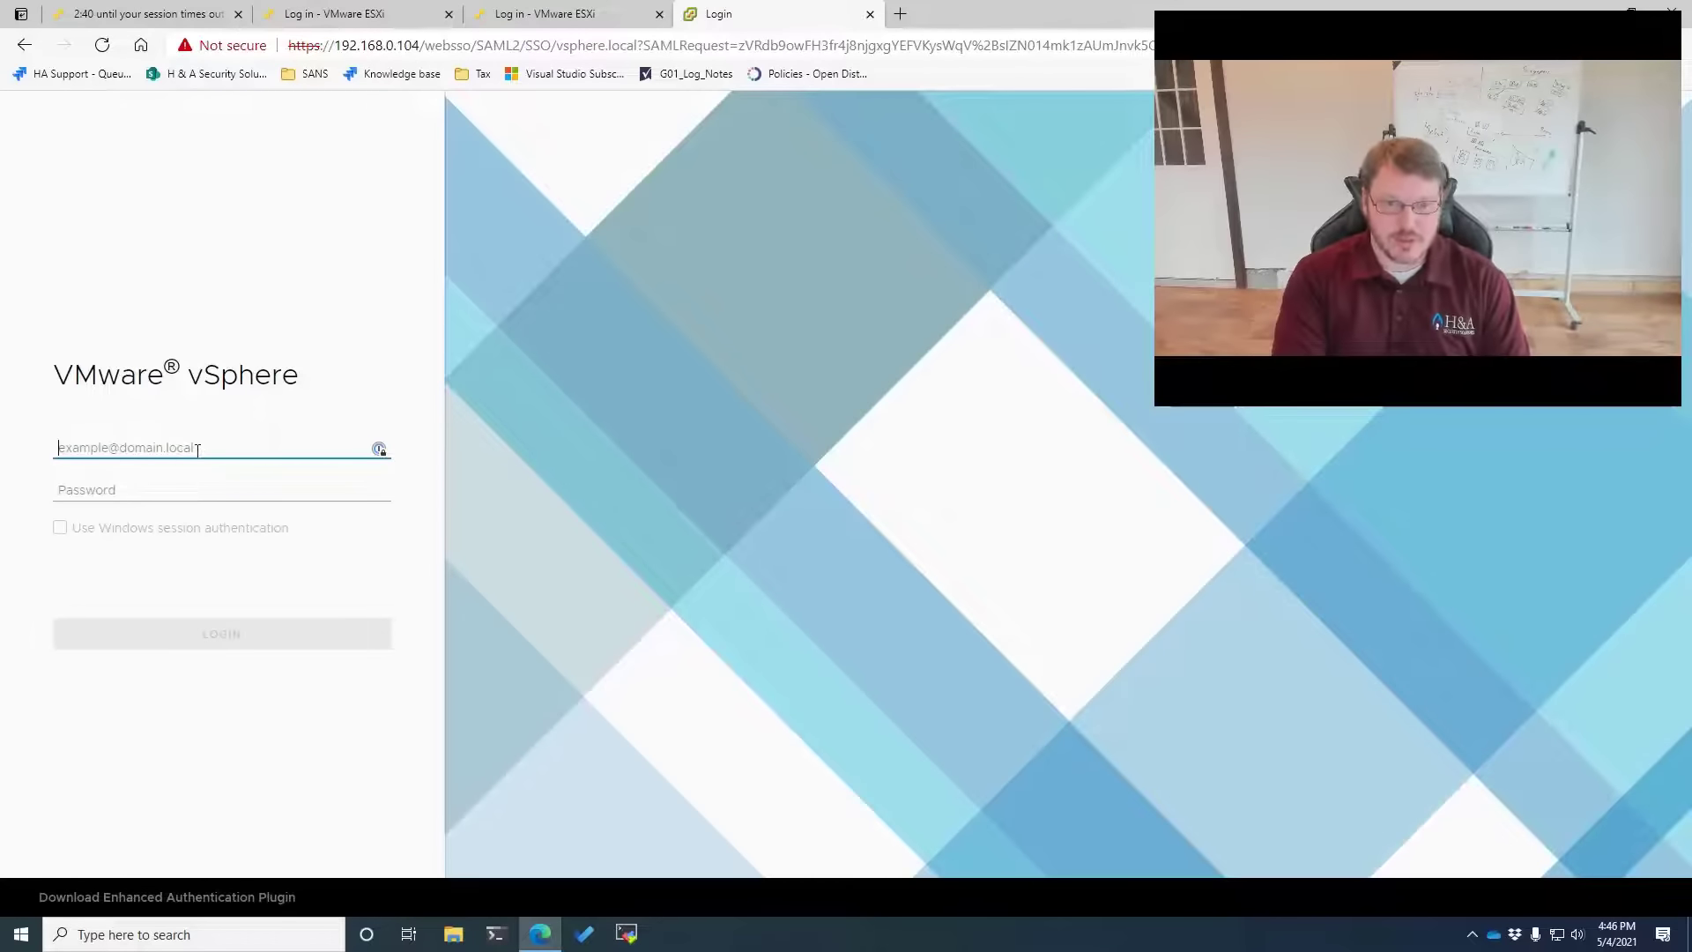
pyautogui.write('admini')
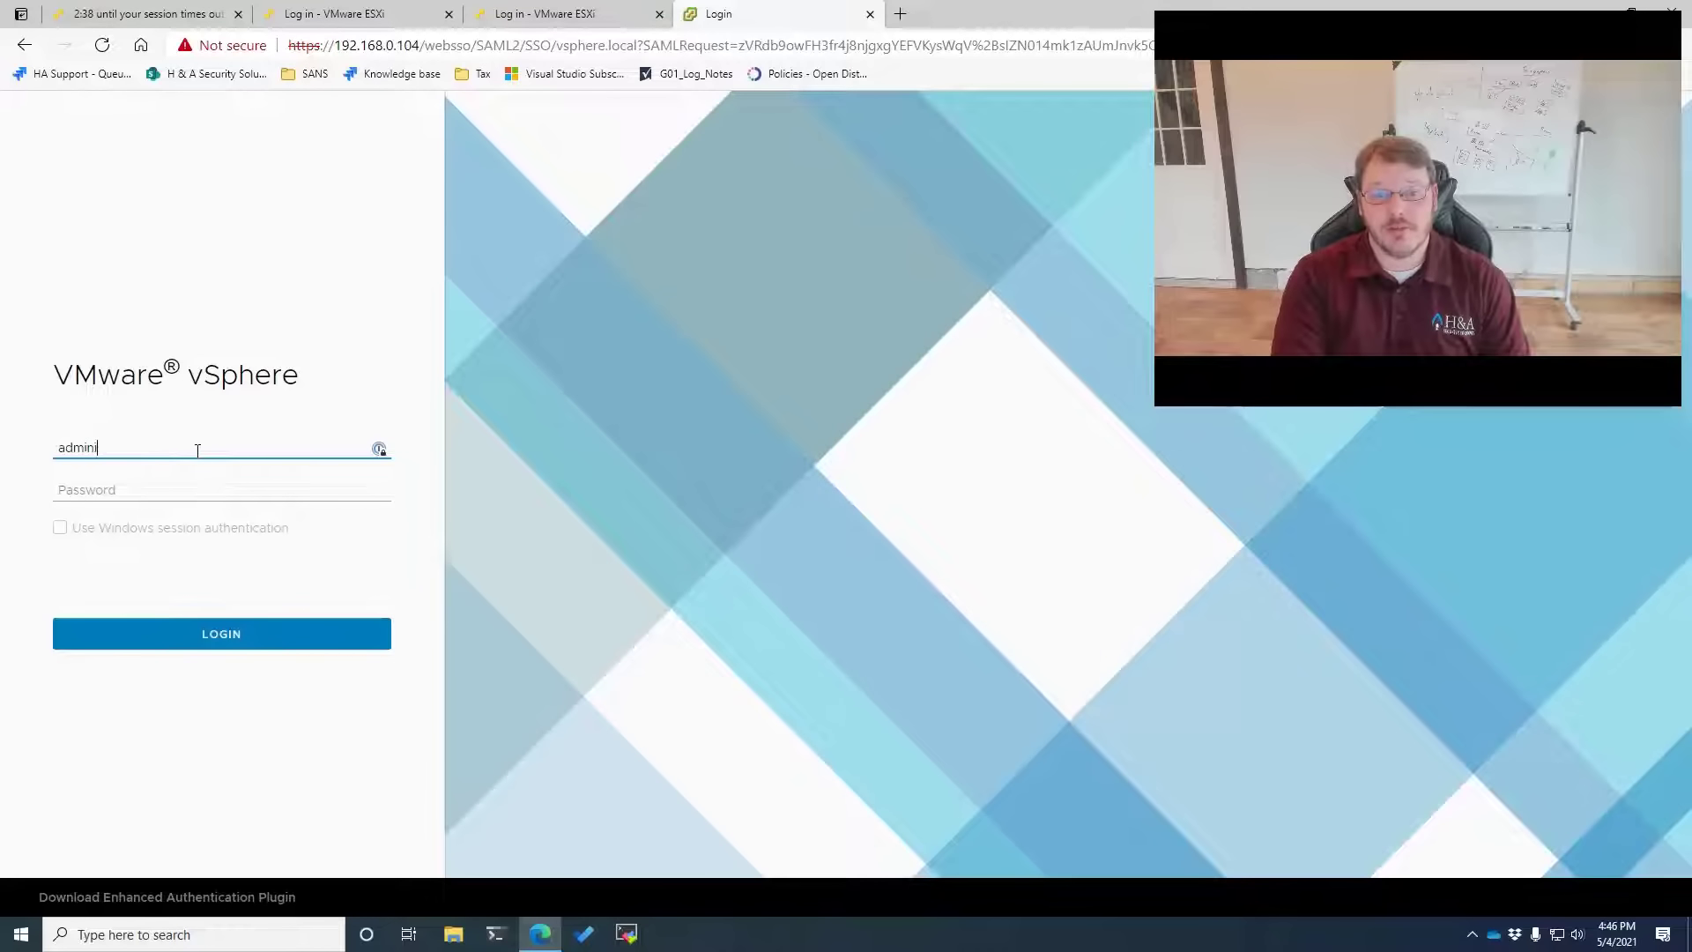
pyautogui.write('strator@vsphere')
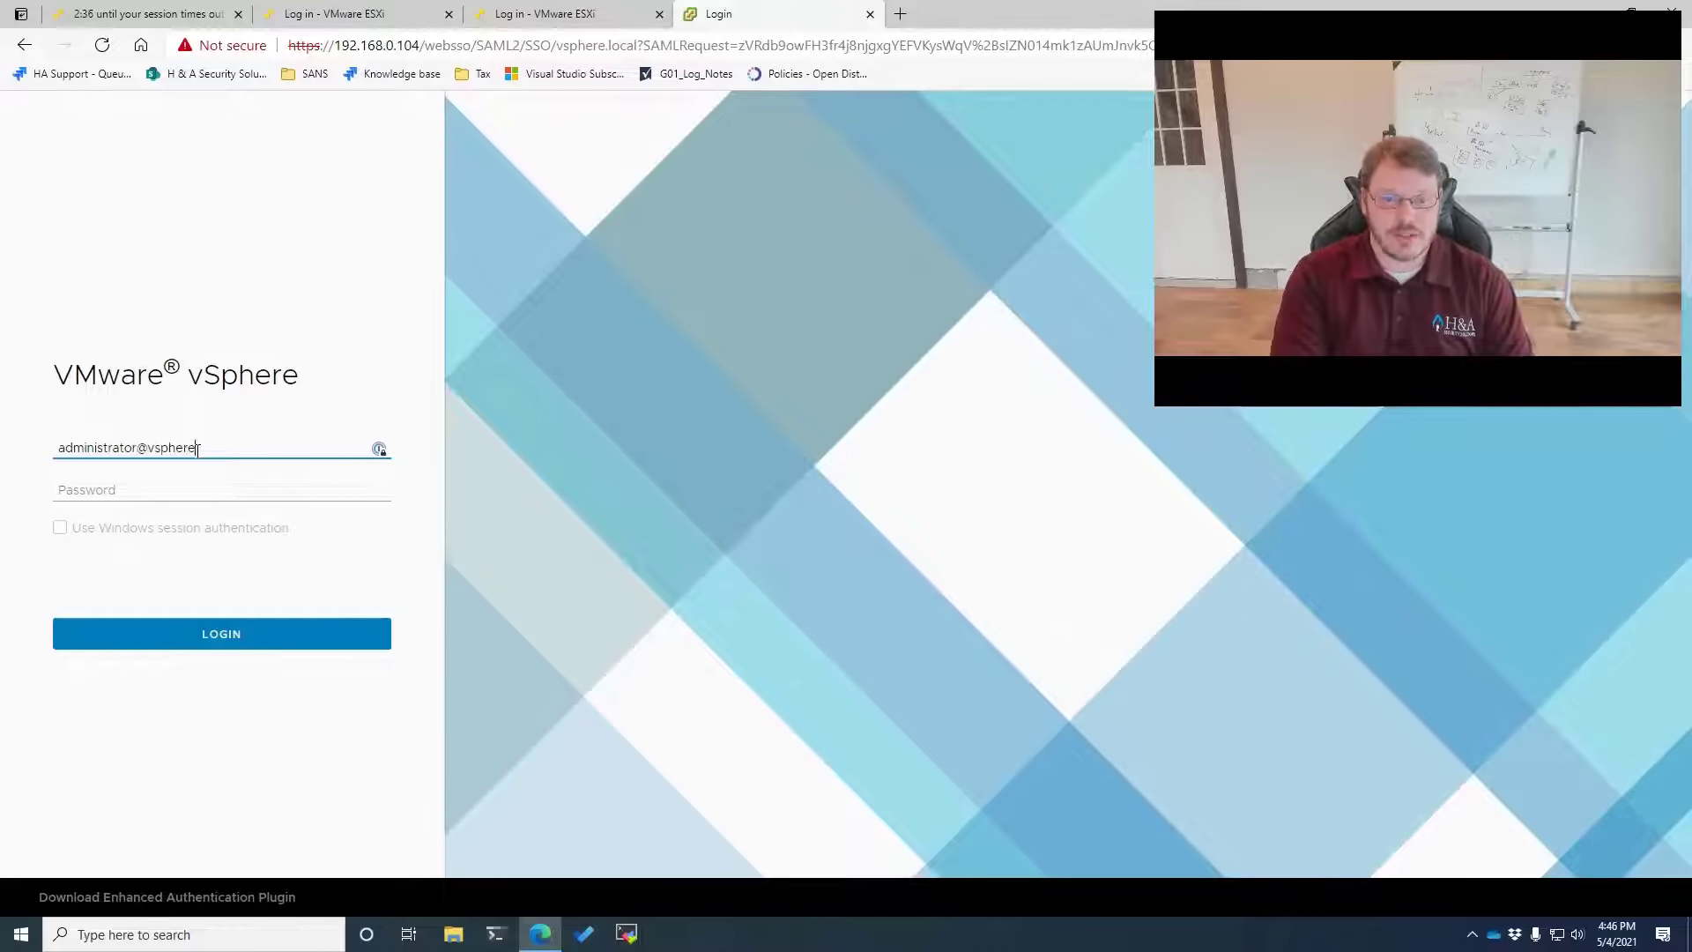
pyautogui.write('.local')
pyautogui.press('Tab')
pyautogui.write('*****')
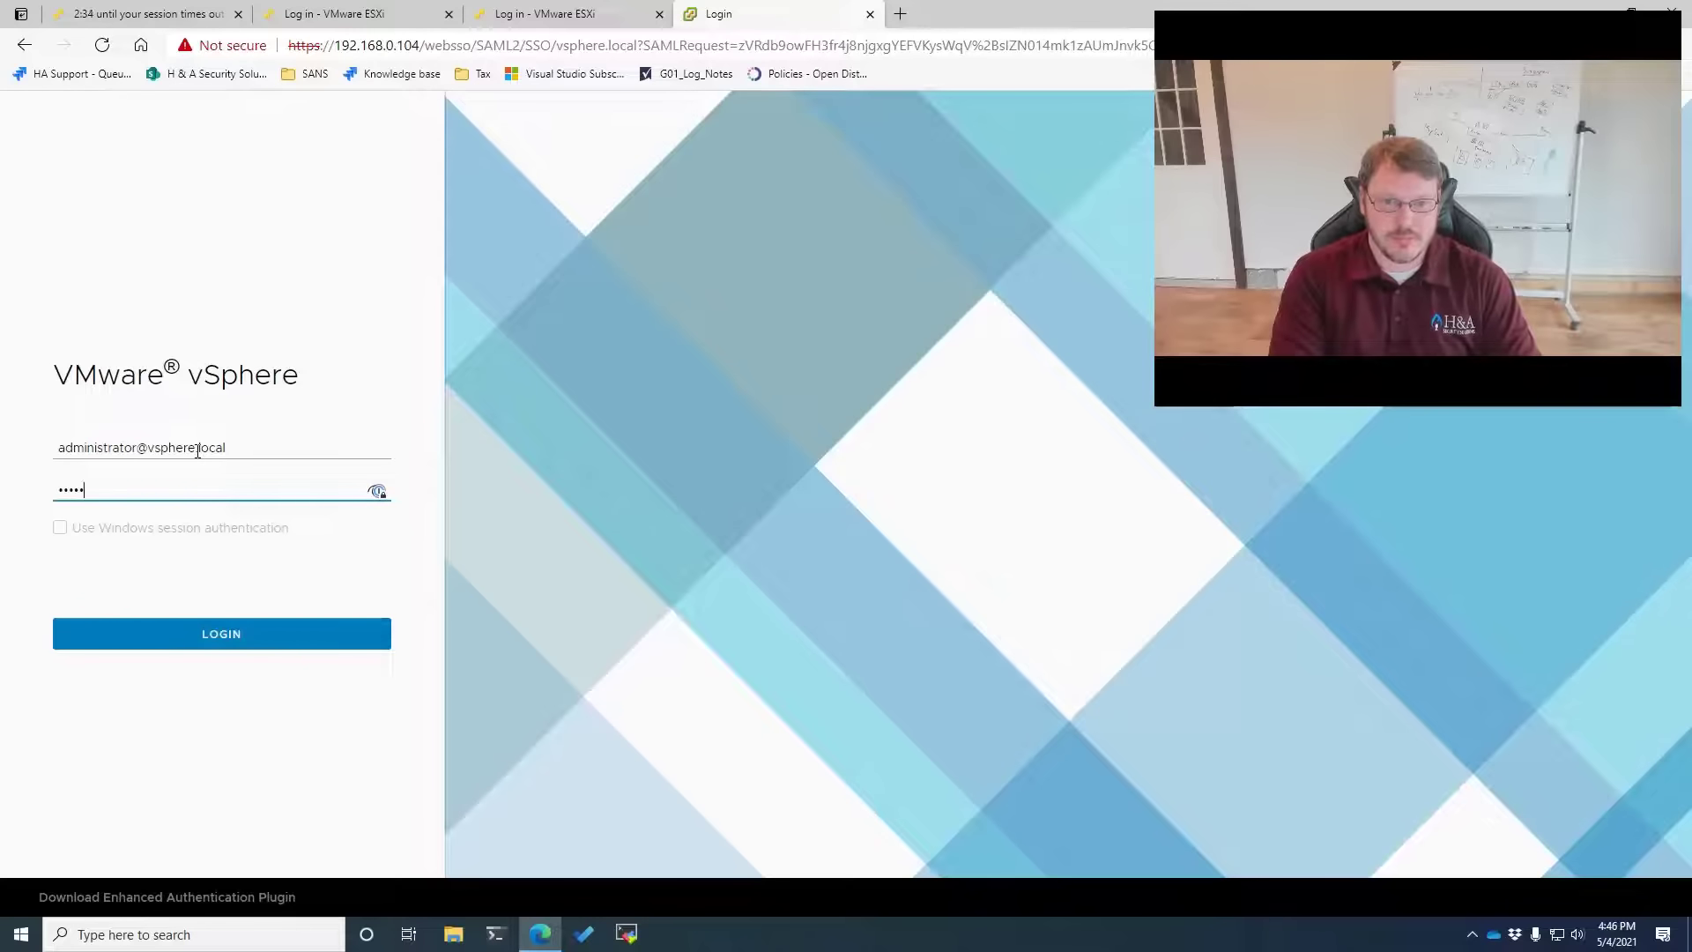
pyautogui.write('*******')
pyautogui.press('Return')
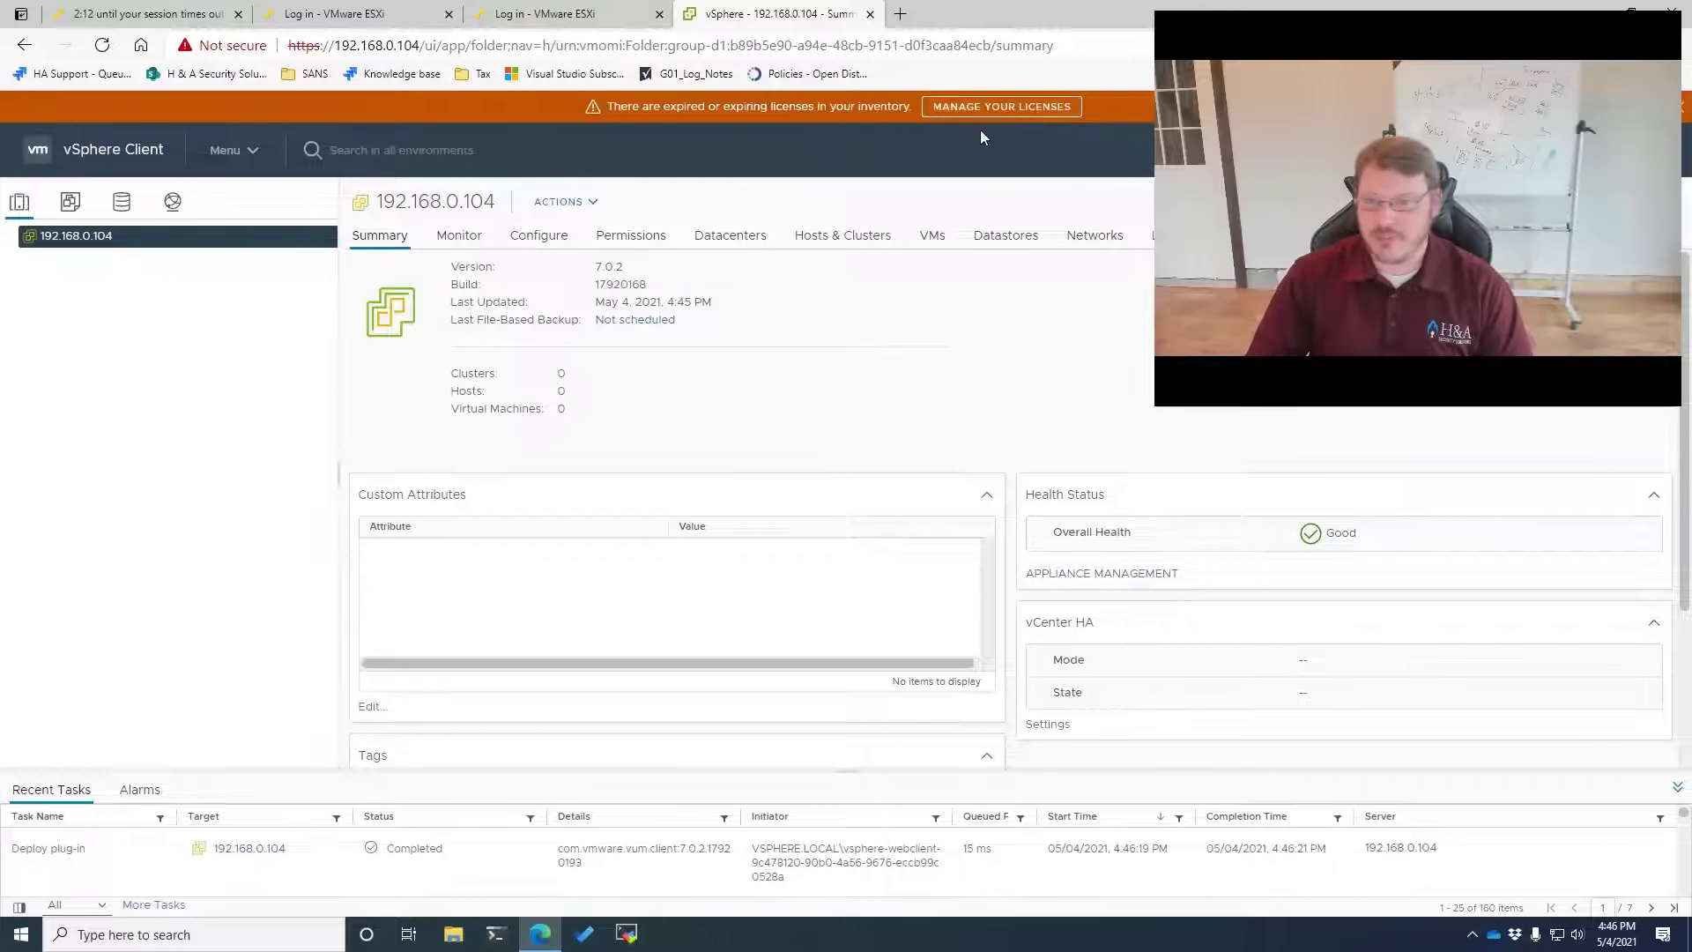
# Add a datacenter named 'Test' under vCenter 192.168.0.104
pyautogui.rightClick(107, 244)
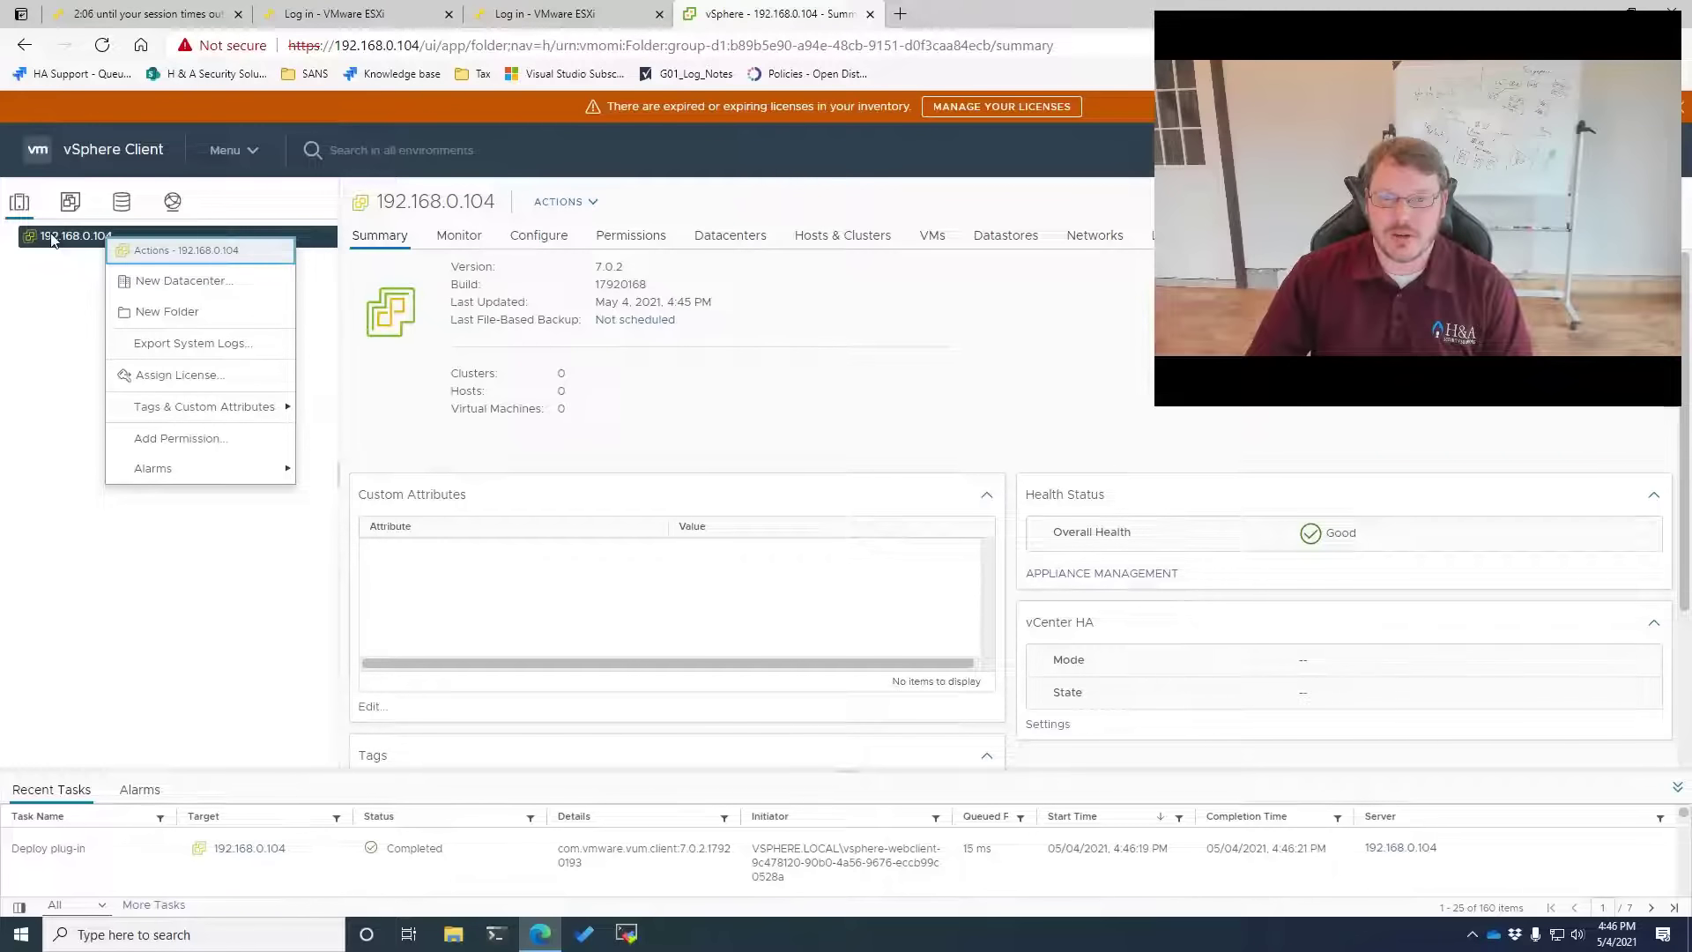
pyautogui.click(177, 282)
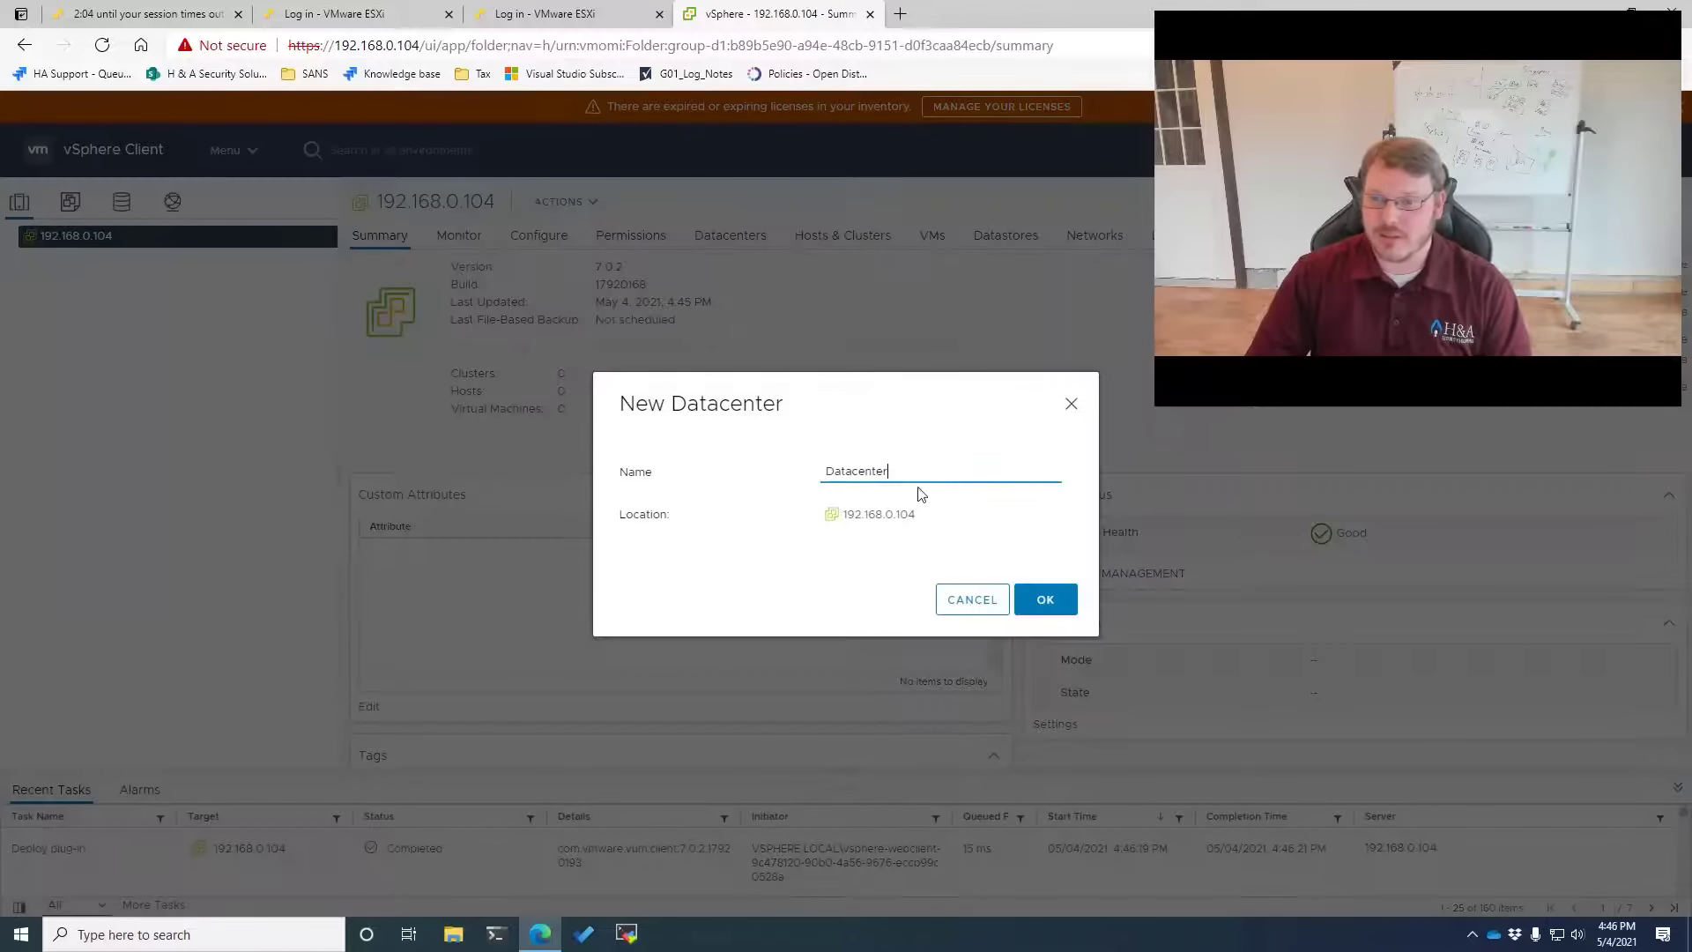
pyautogui.moveTo(896, 467); pyautogui.dragTo(773, 474)
pyautogui.write('Test')
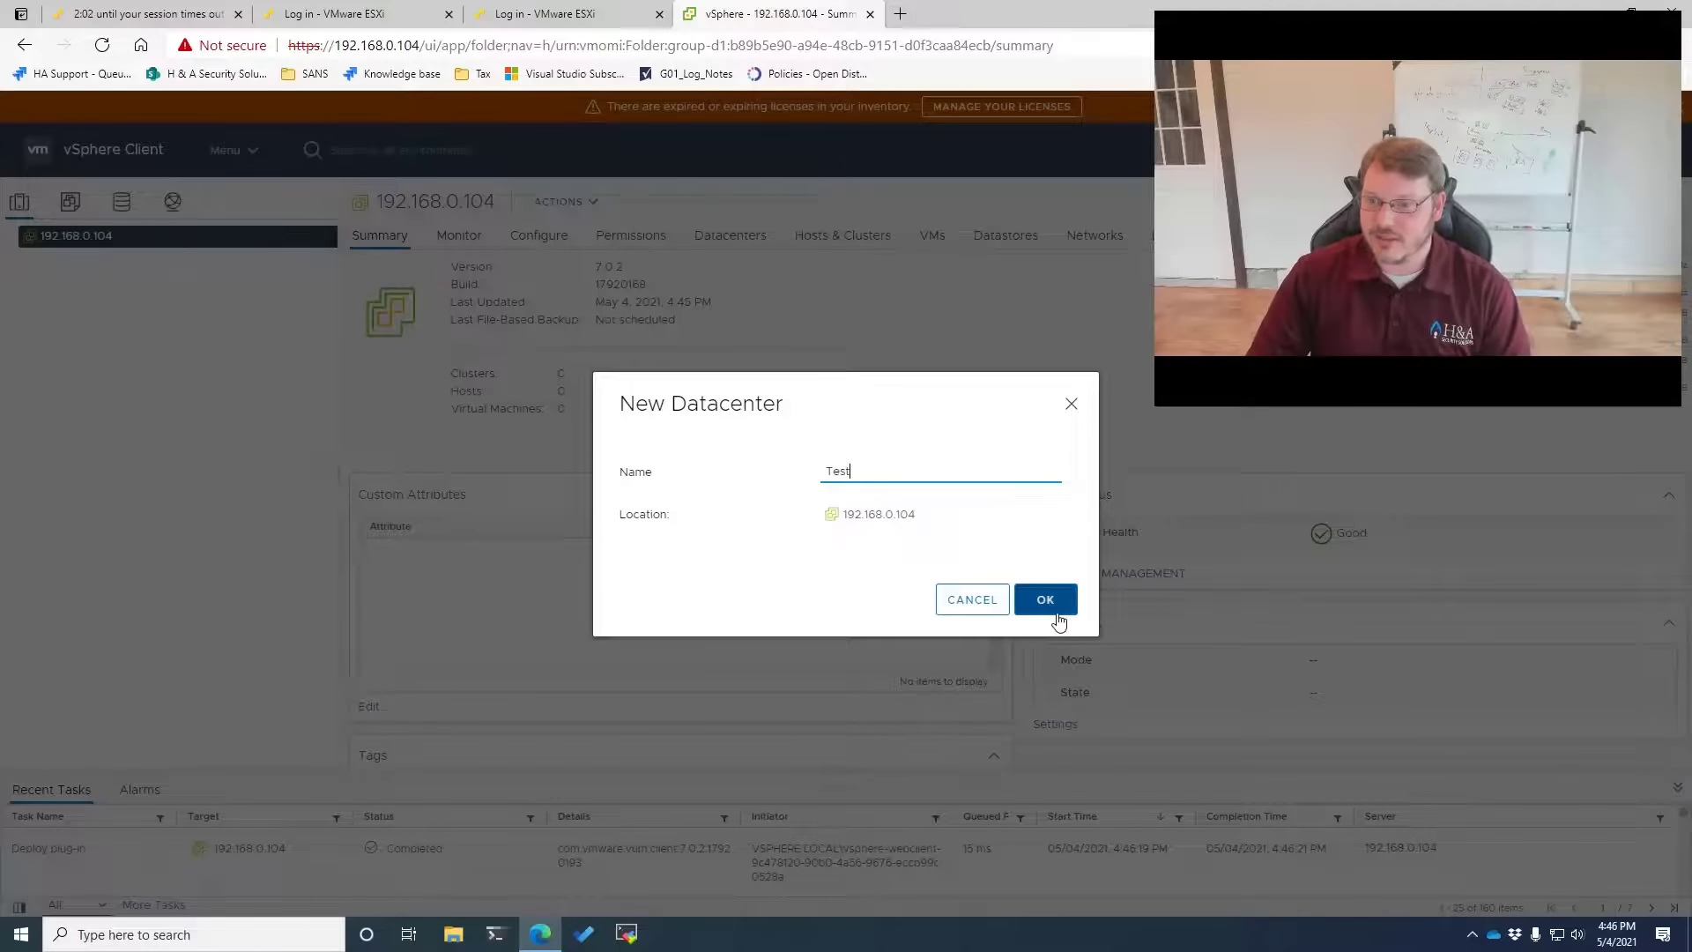
pyautogui.click(1045, 599)
pyautogui.rightClick(56, 257)
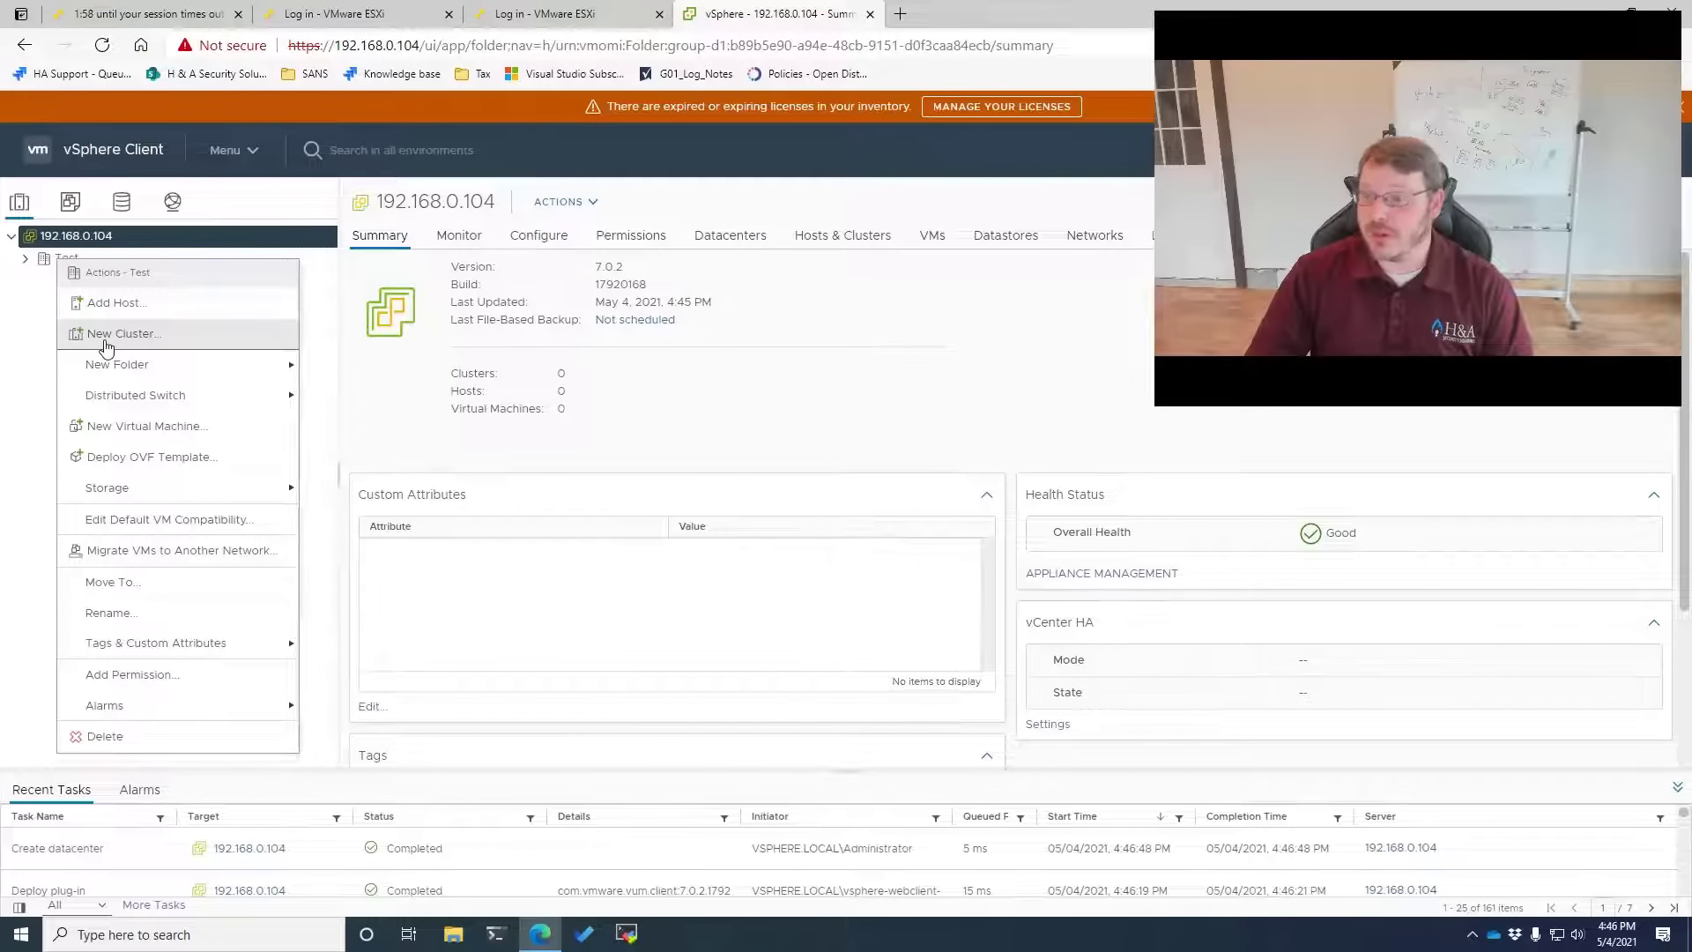
pyautogui.click(490, 437)
# Name the new cluster 'Cluster', turn on vSphere DRS and HA, and create it
pyautogui.click(920, 285)
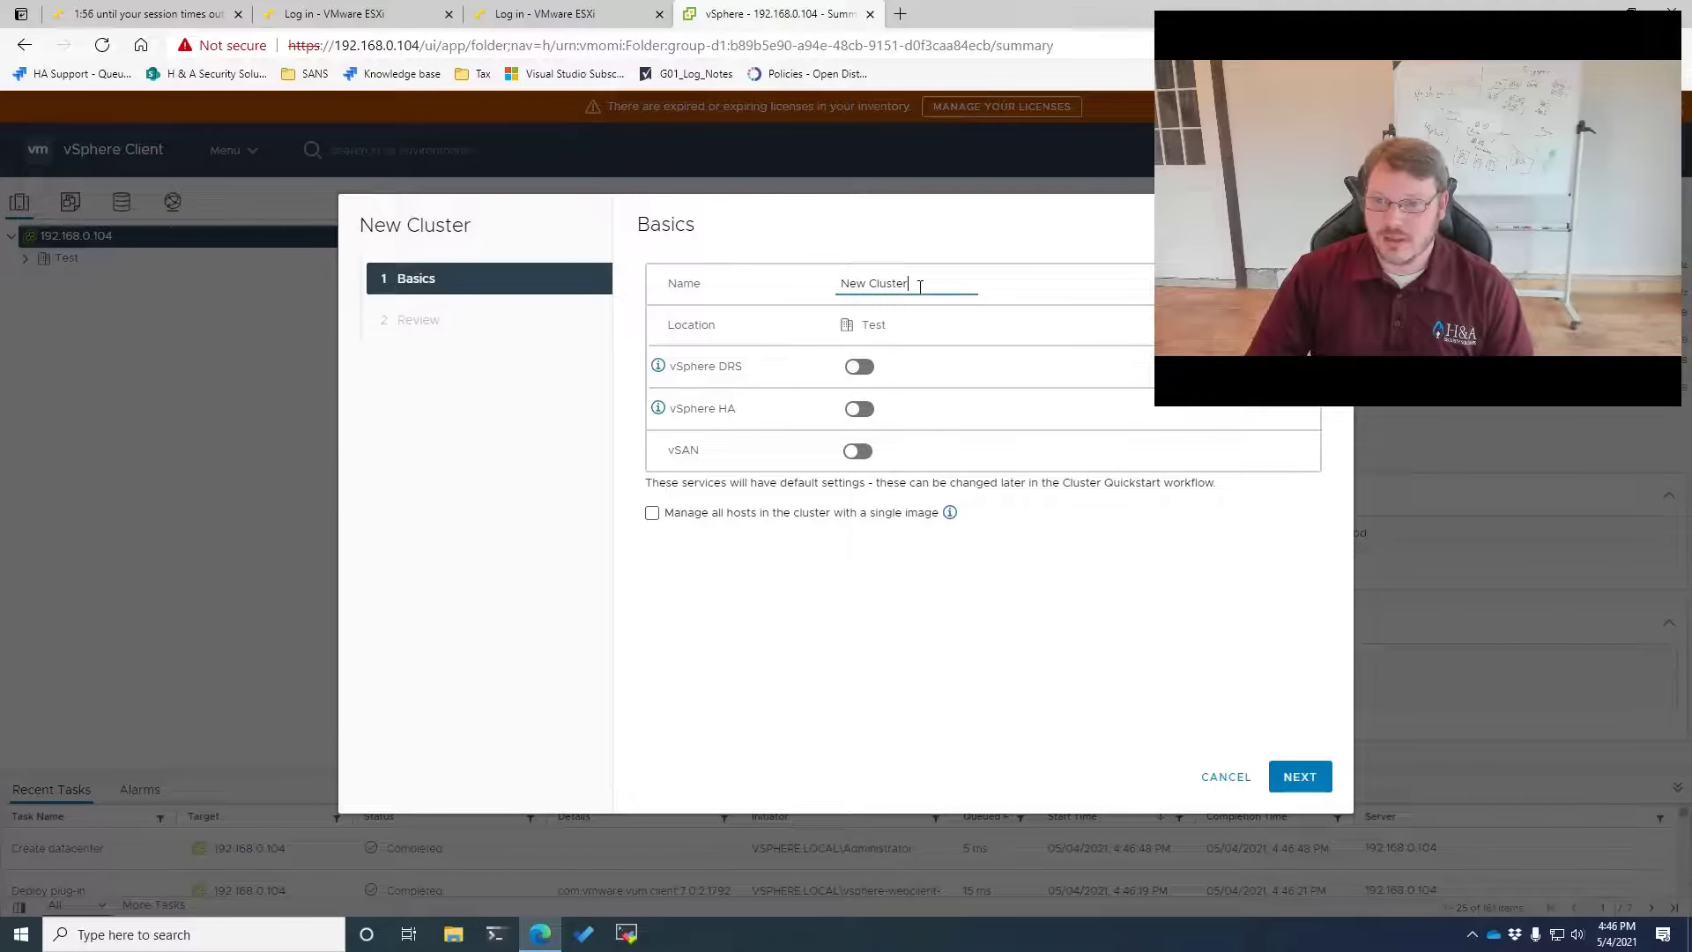
pyautogui.moveTo(914, 294); pyautogui.dragTo(725, 256)
pyautogui.write('Cl')
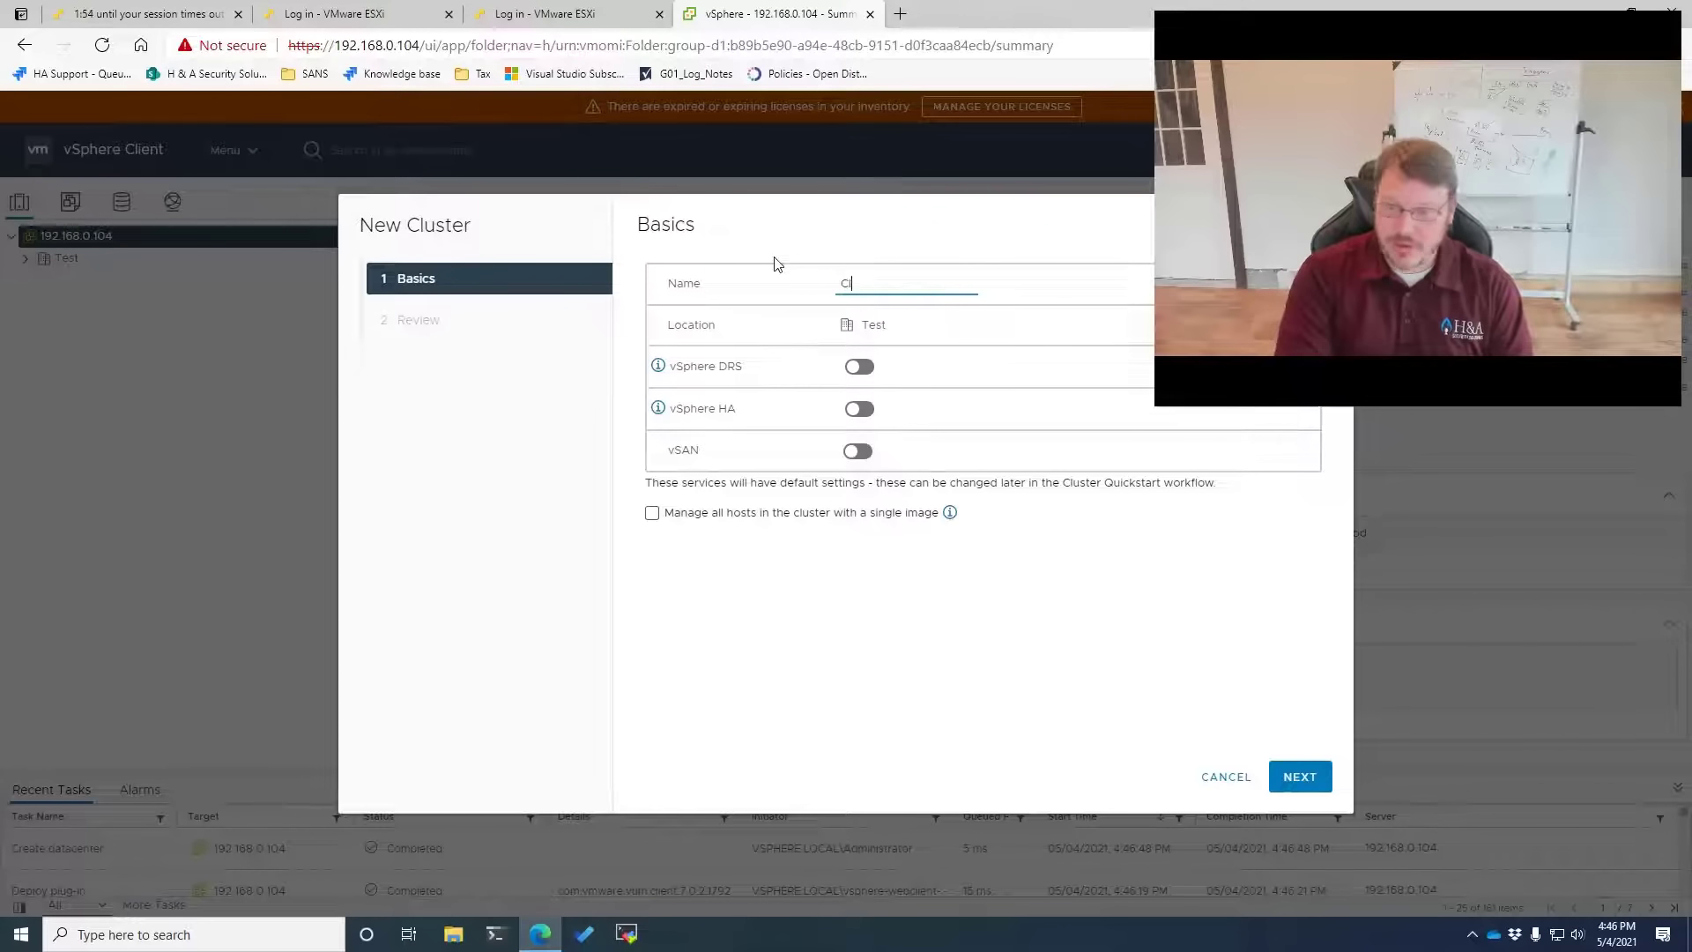
pyautogui.write('uster')
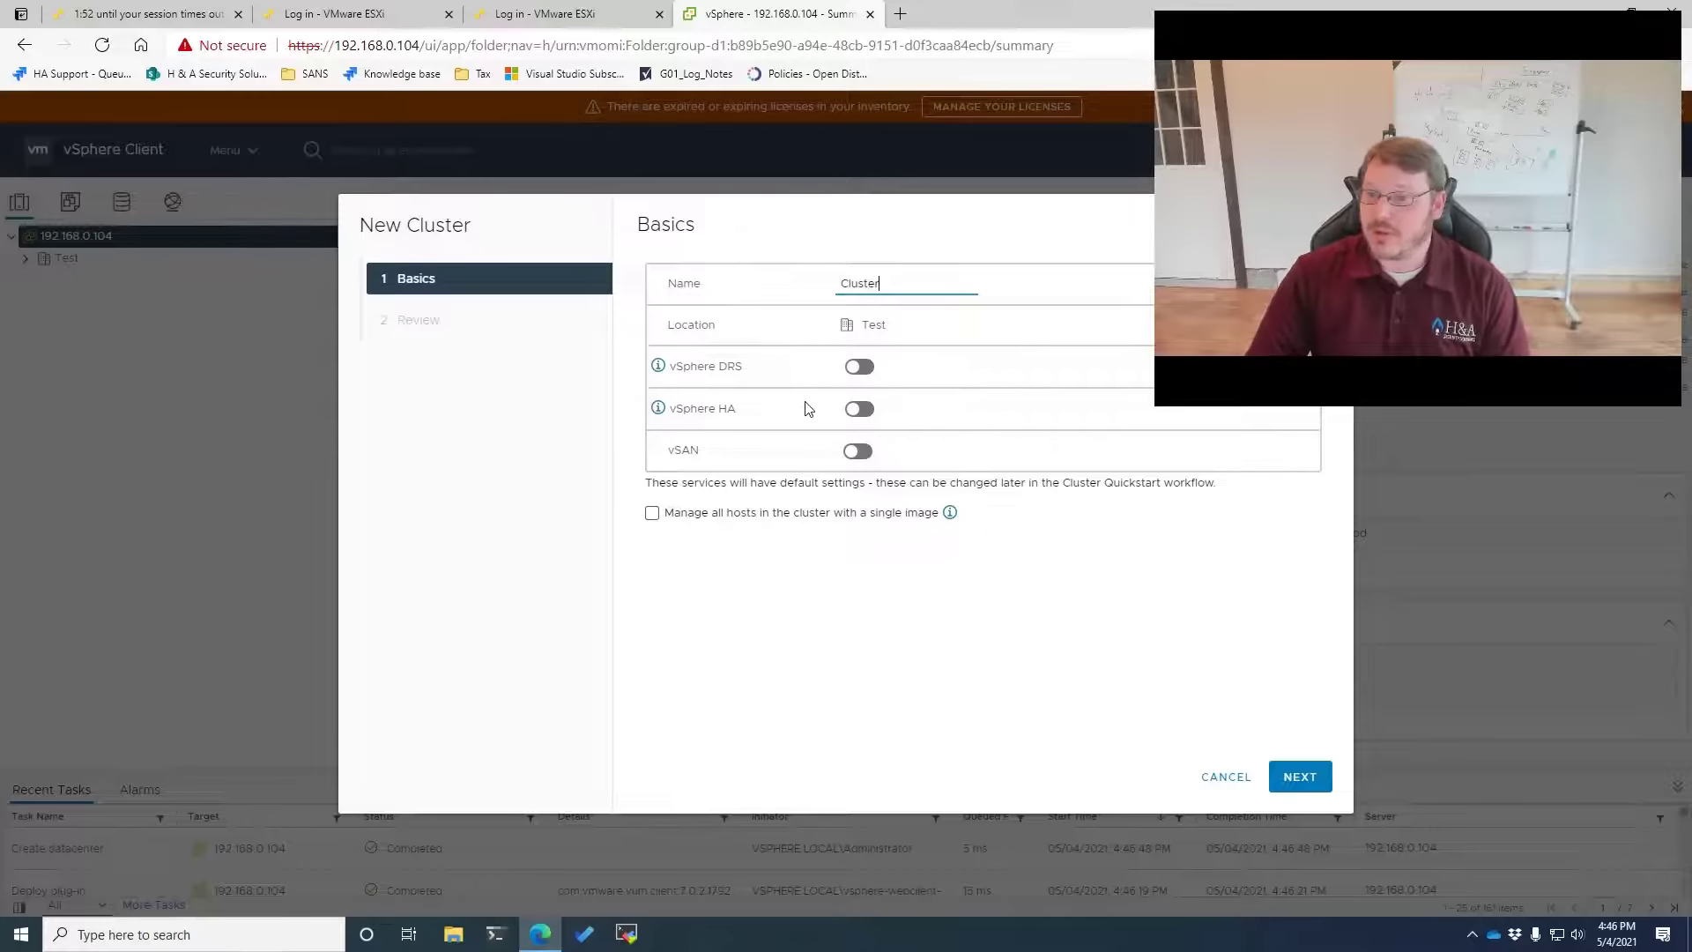
pyautogui.click(860, 368)
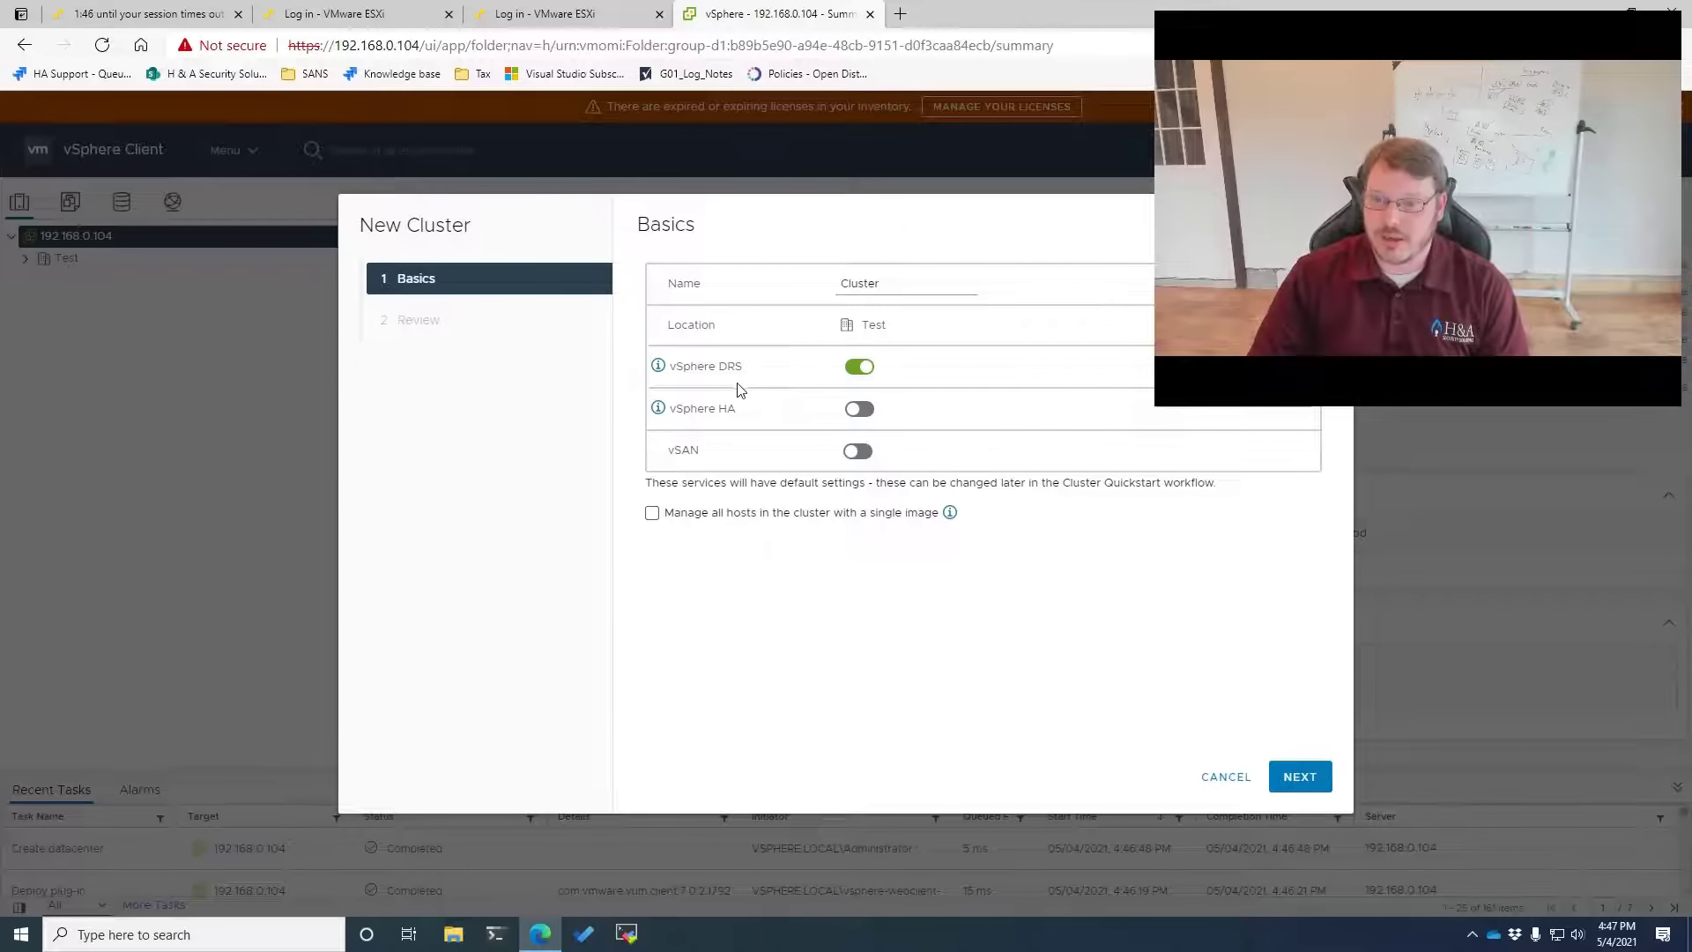
pyautogui.click(855, 410)
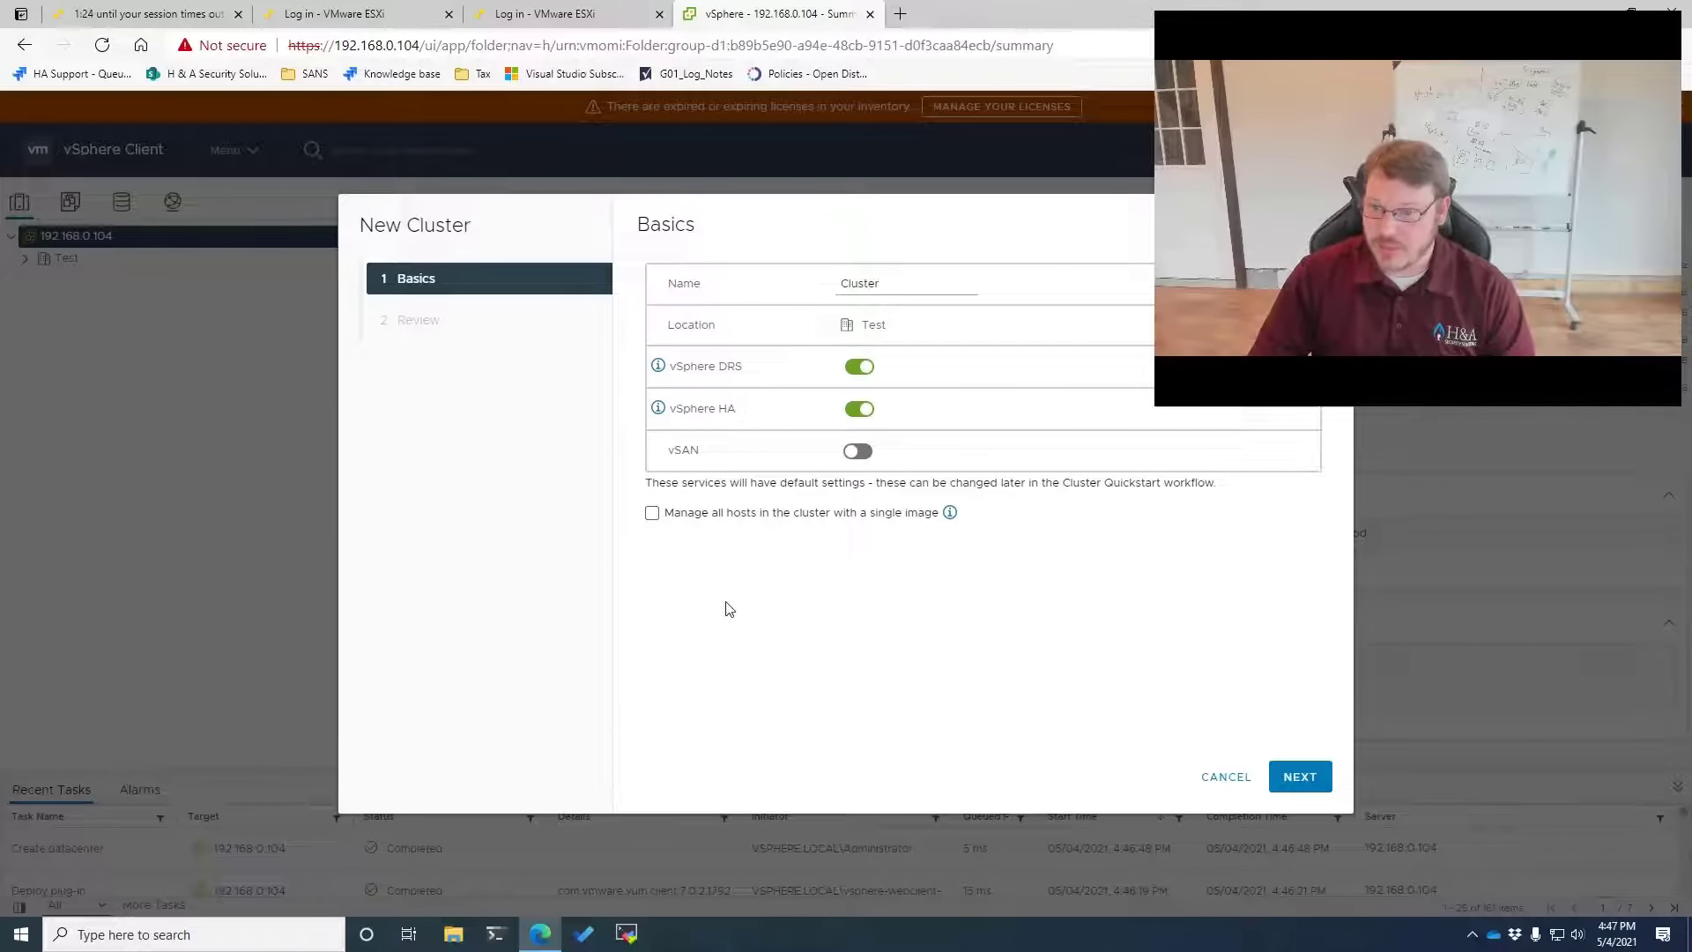
pyautogui.click(1299, 776)
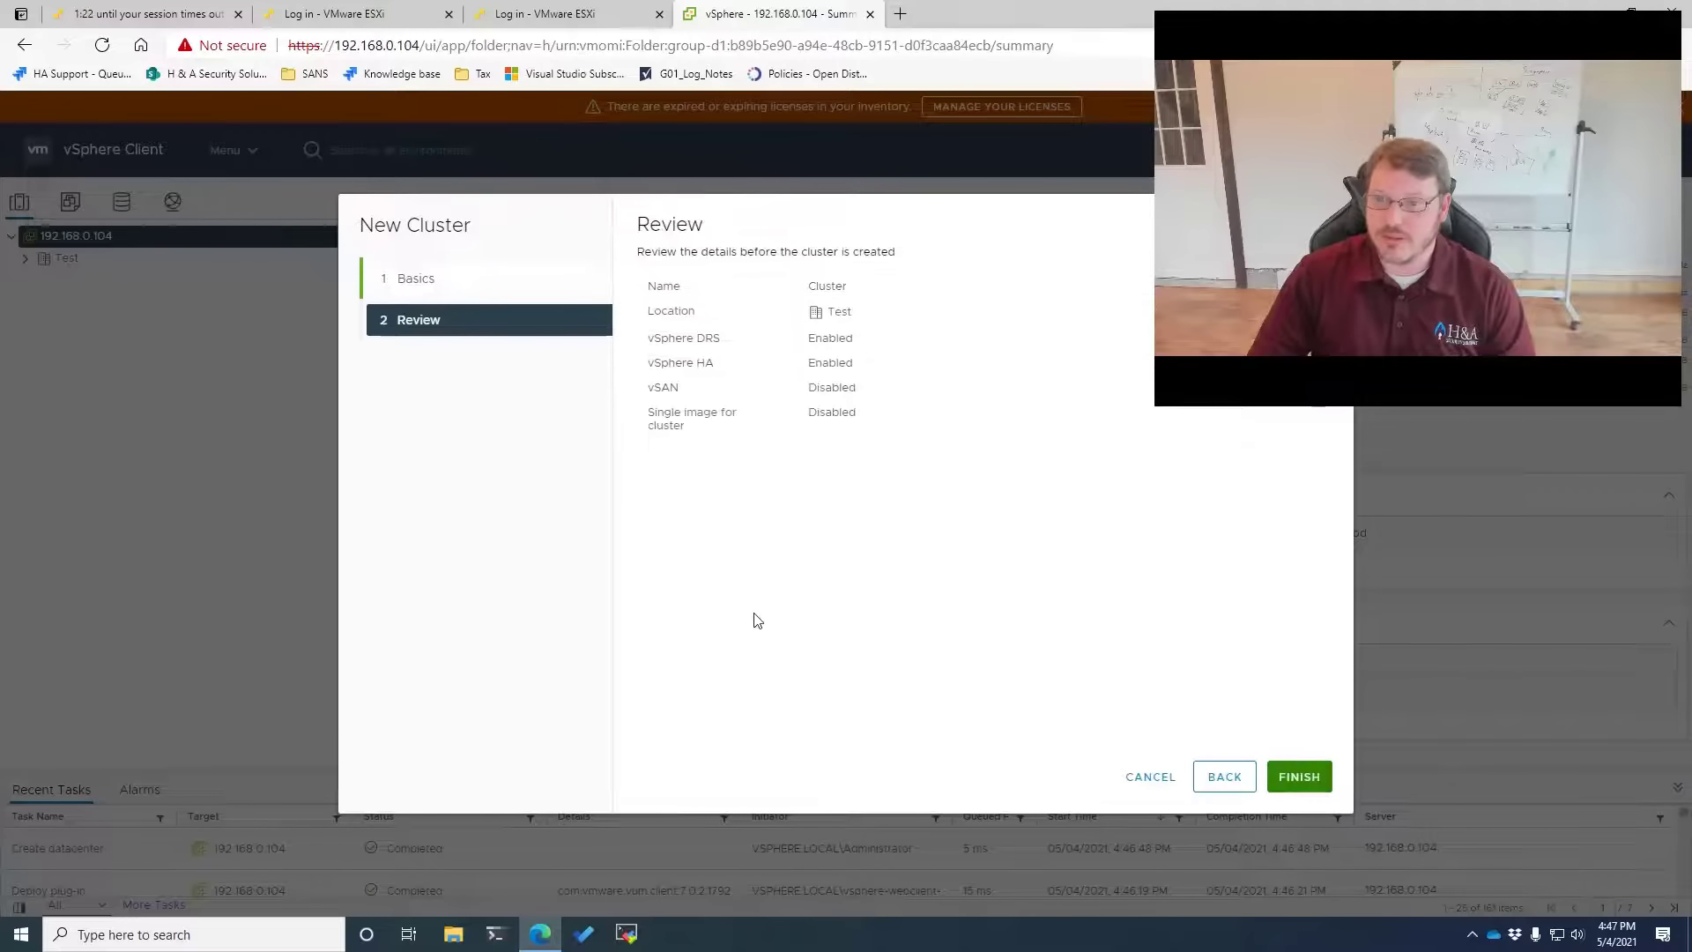
pyautogui.click(1305, 775)
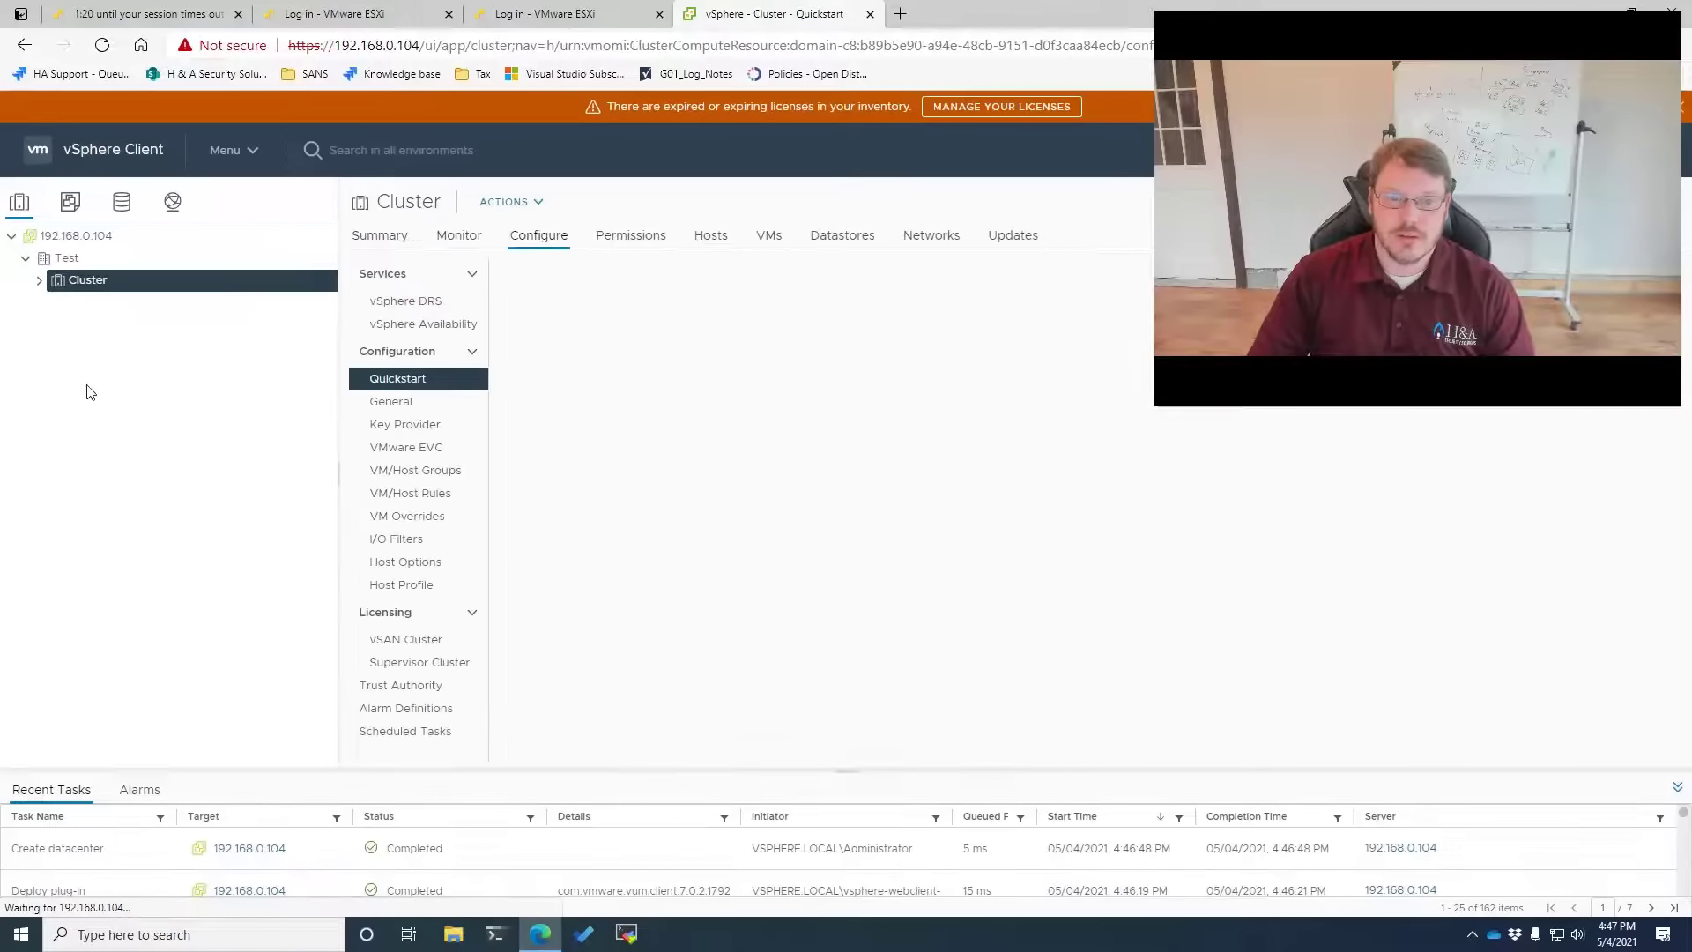
# Add host 192.168.0.101 to Cluster with root credentials
pyautogui.rightClick(82, 288)
pyautogui.click(133, 324)
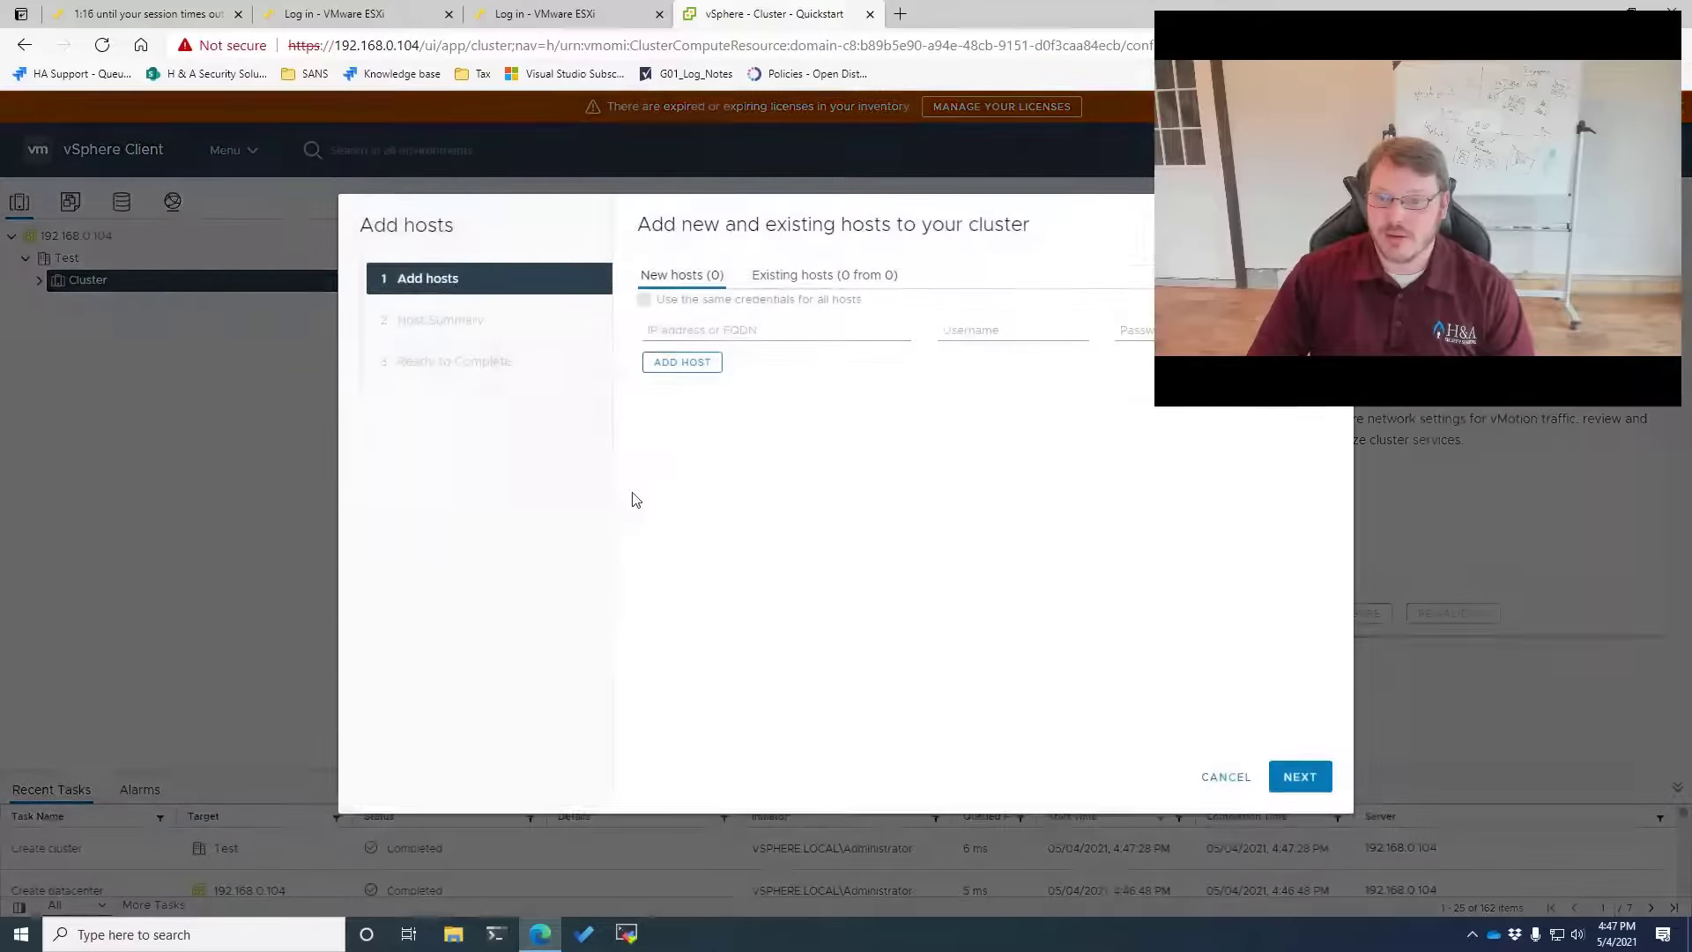
pyautogui.click(706, 332)
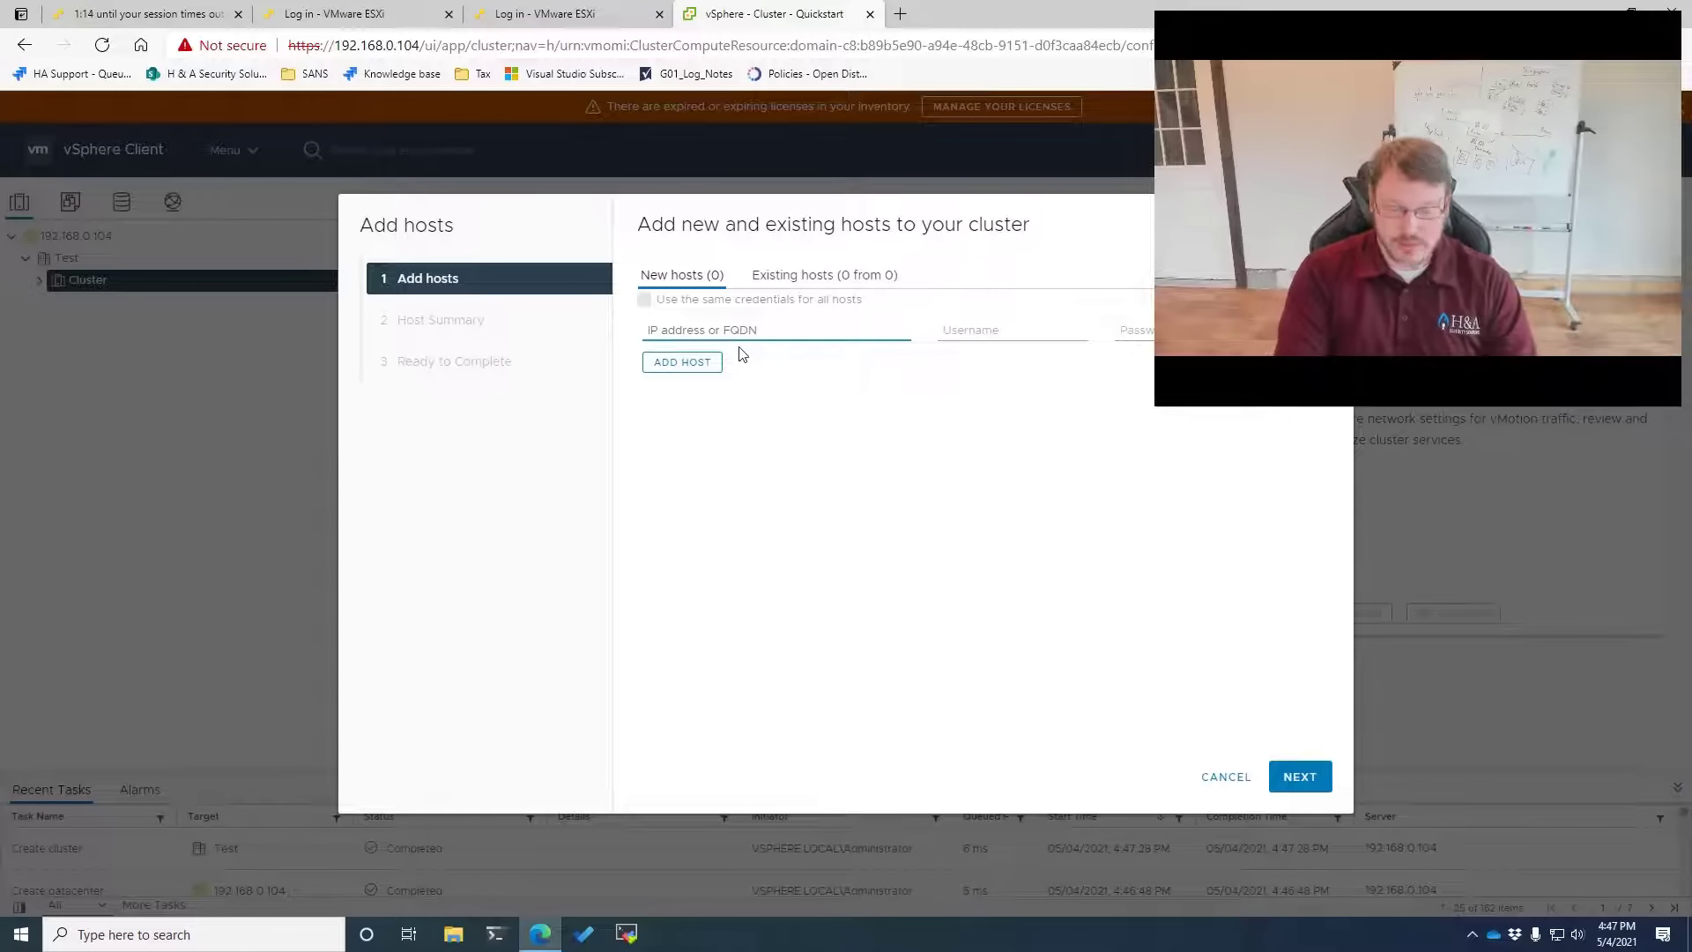
pyautogui.write('192.168.0.101')
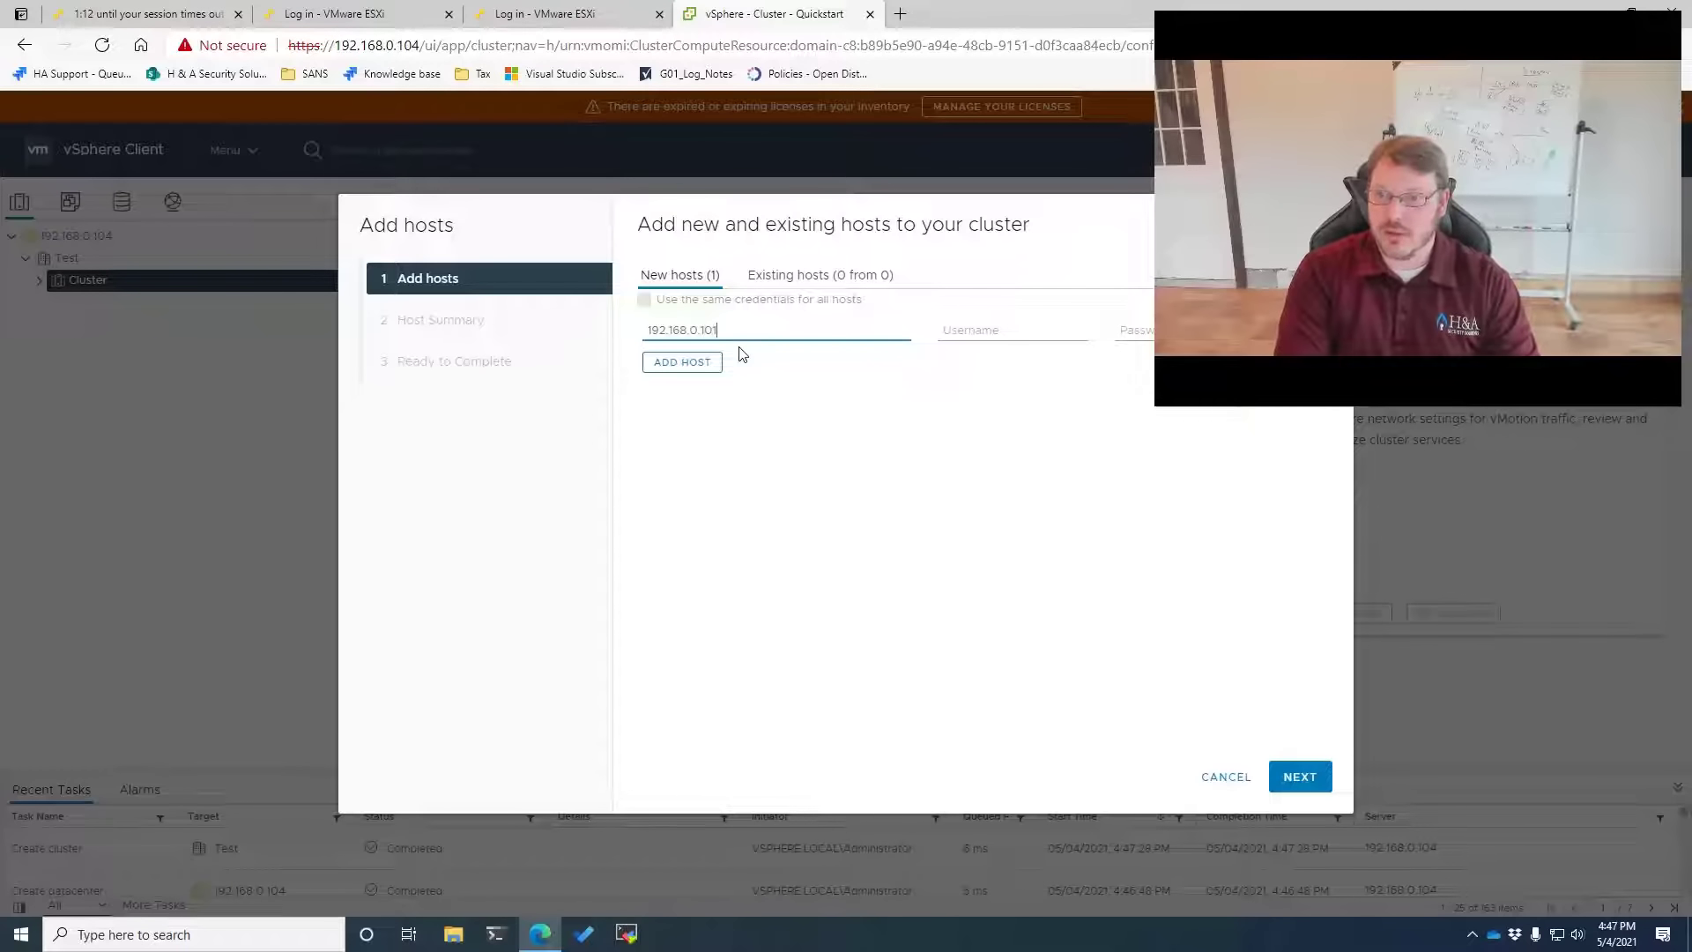
pyautogui.press('Tab')
pyautogui.write('root')
pyautogui.press('Tab')
pyautogui.write('•••••••')
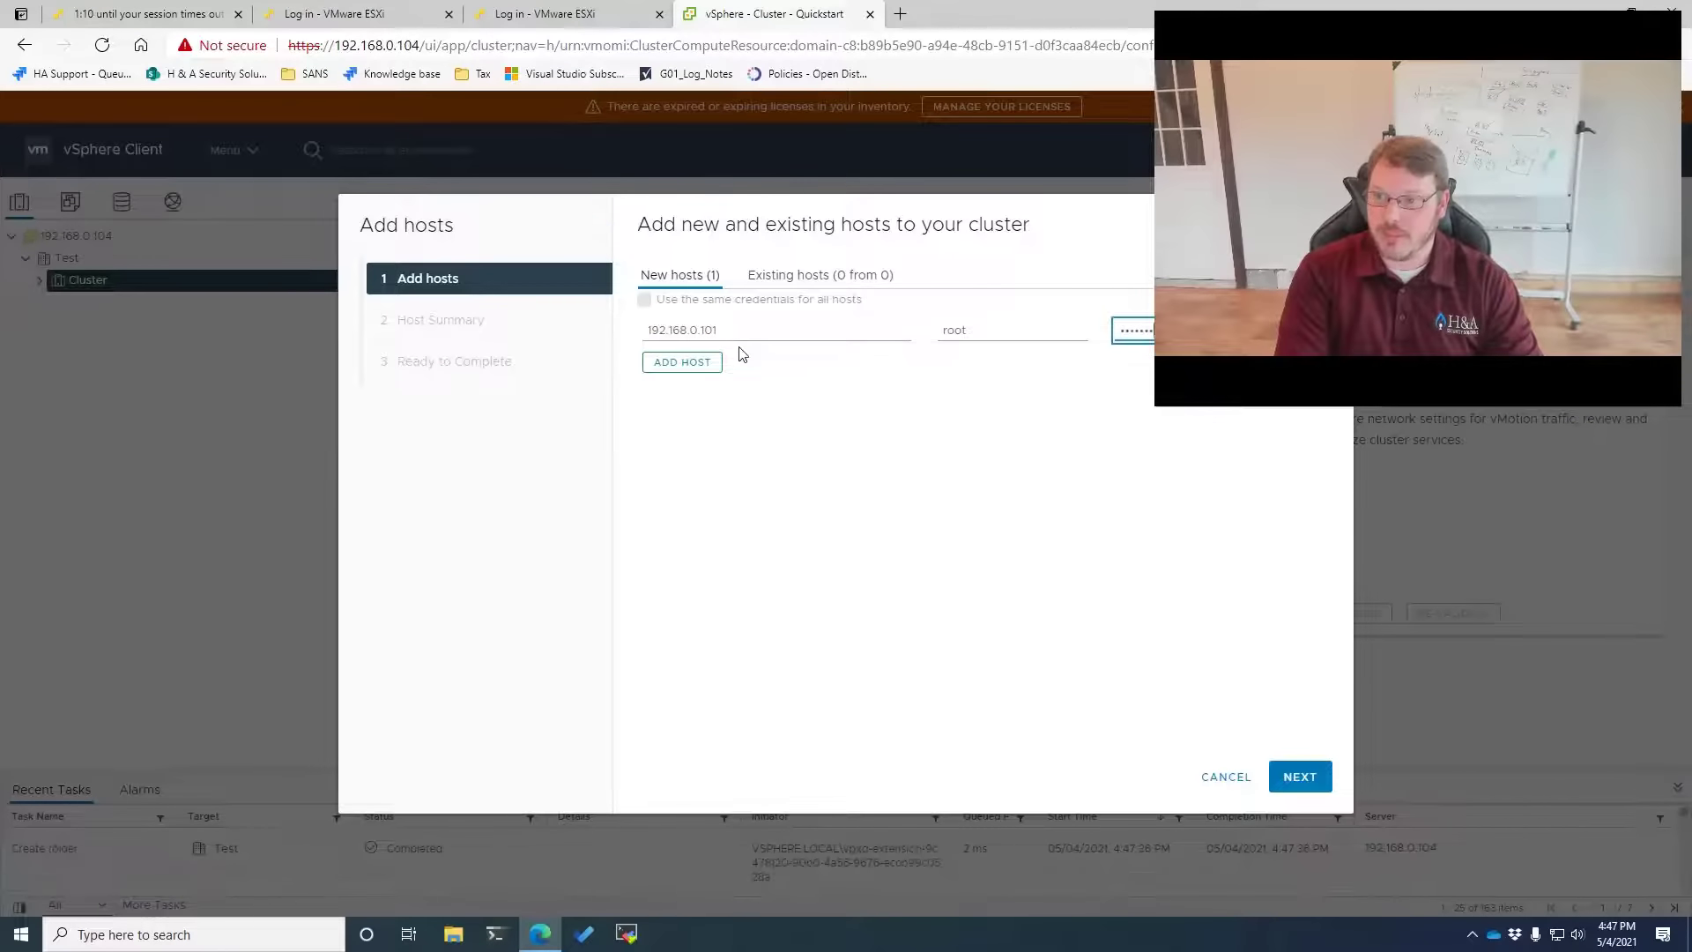
# Add hosts 192.168.0.102 and 192.168.0.103, reusing the same credentials for all hosts
pyautogui.click(680, 362)
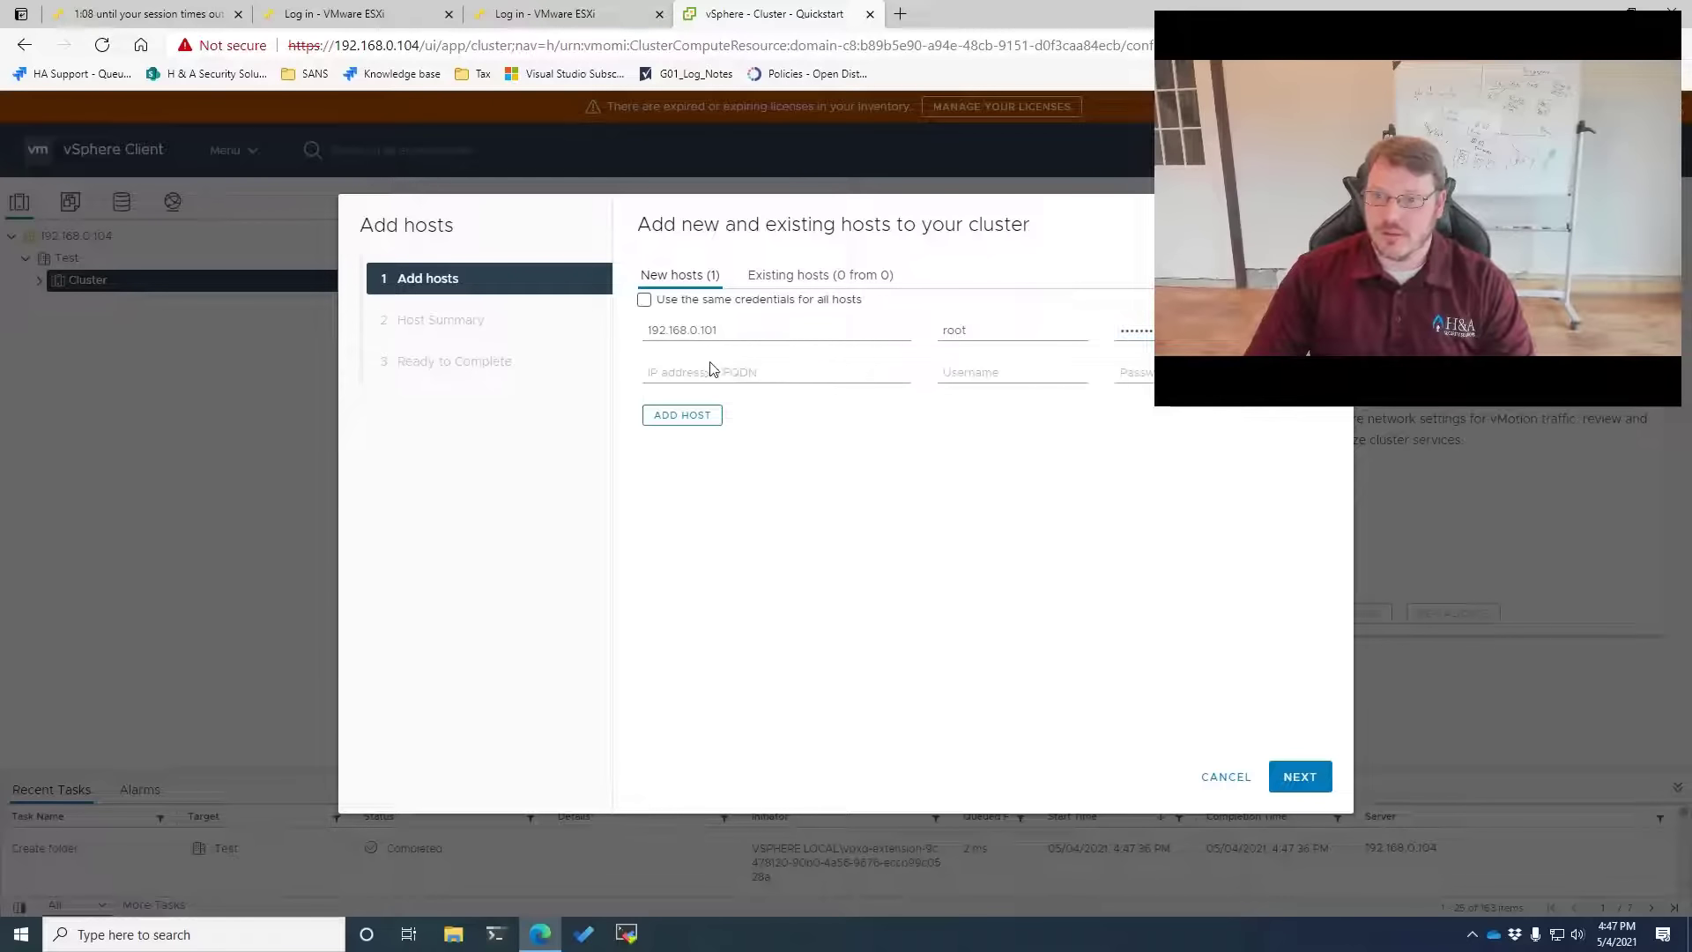
pyautogui.click(690, 372)
pyautogui.write('192.16')
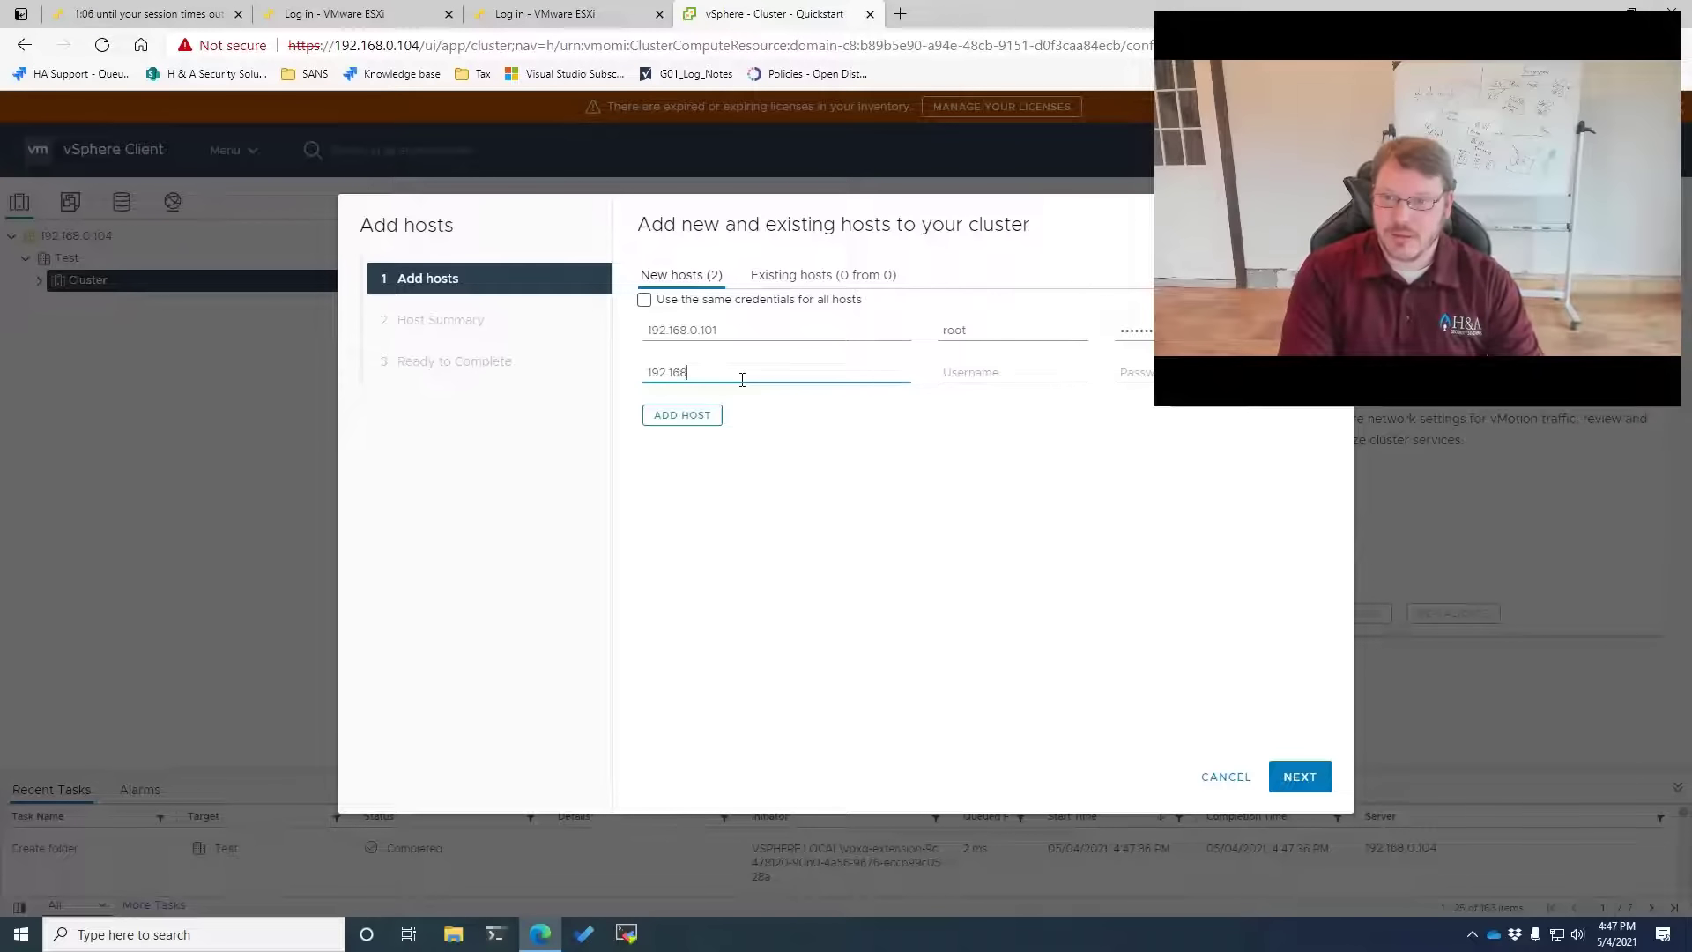
pyautogui.click(644, 299)
pyautogui.click(741, 381)
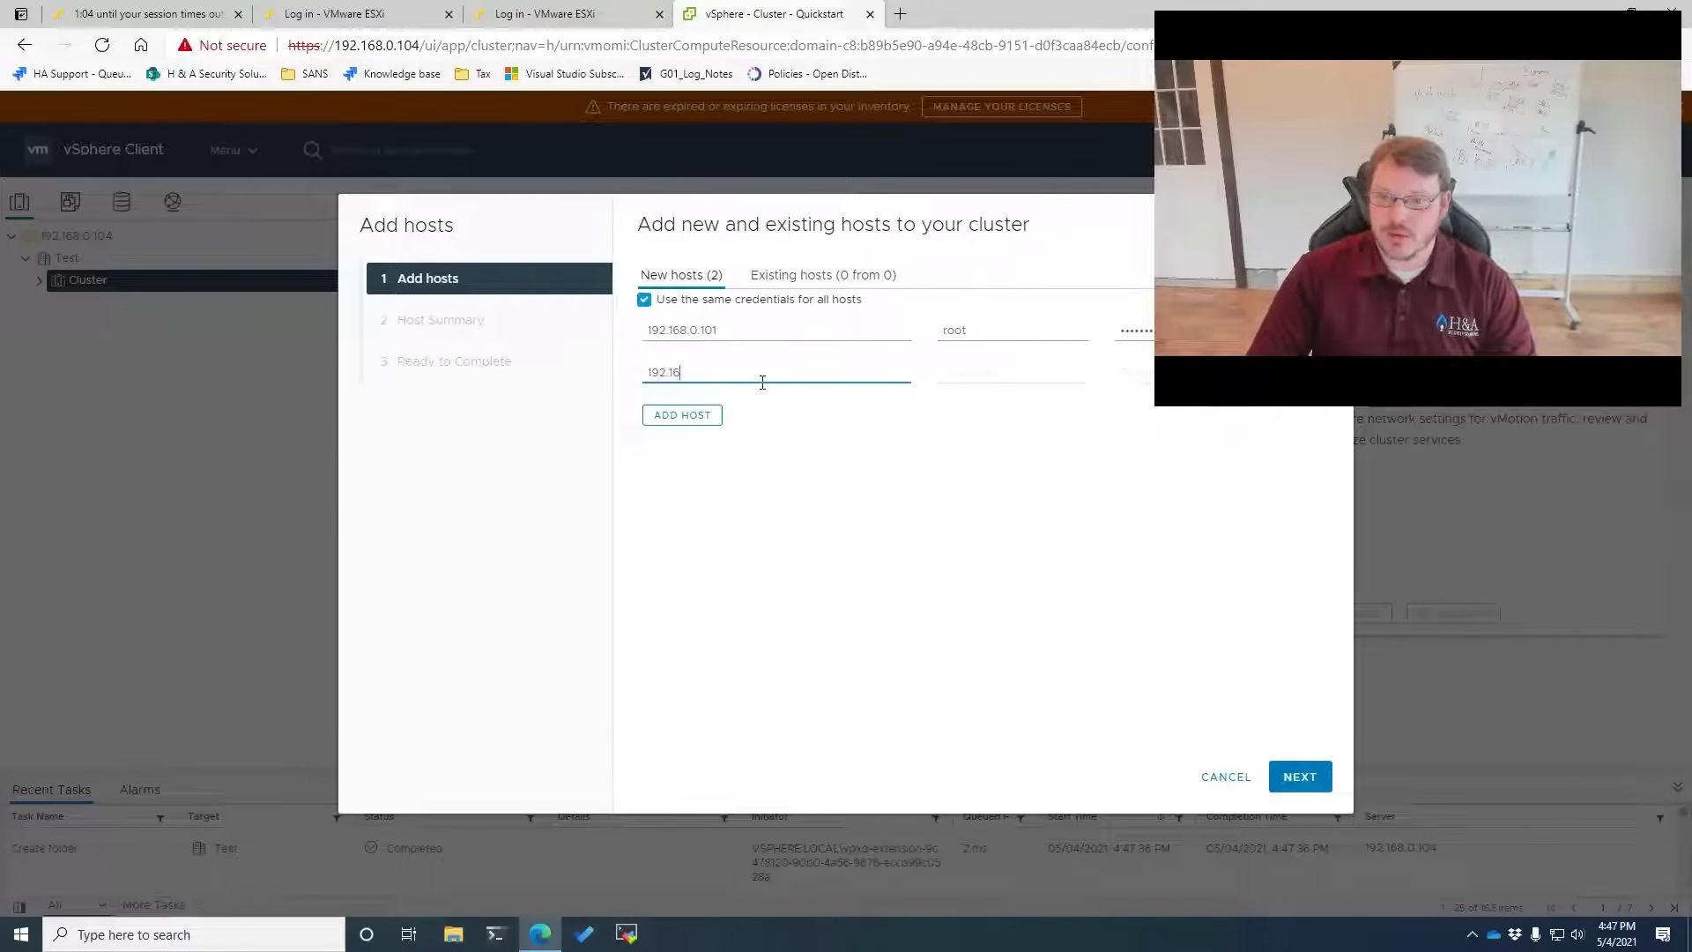
pyautogui.write('8.0.102')
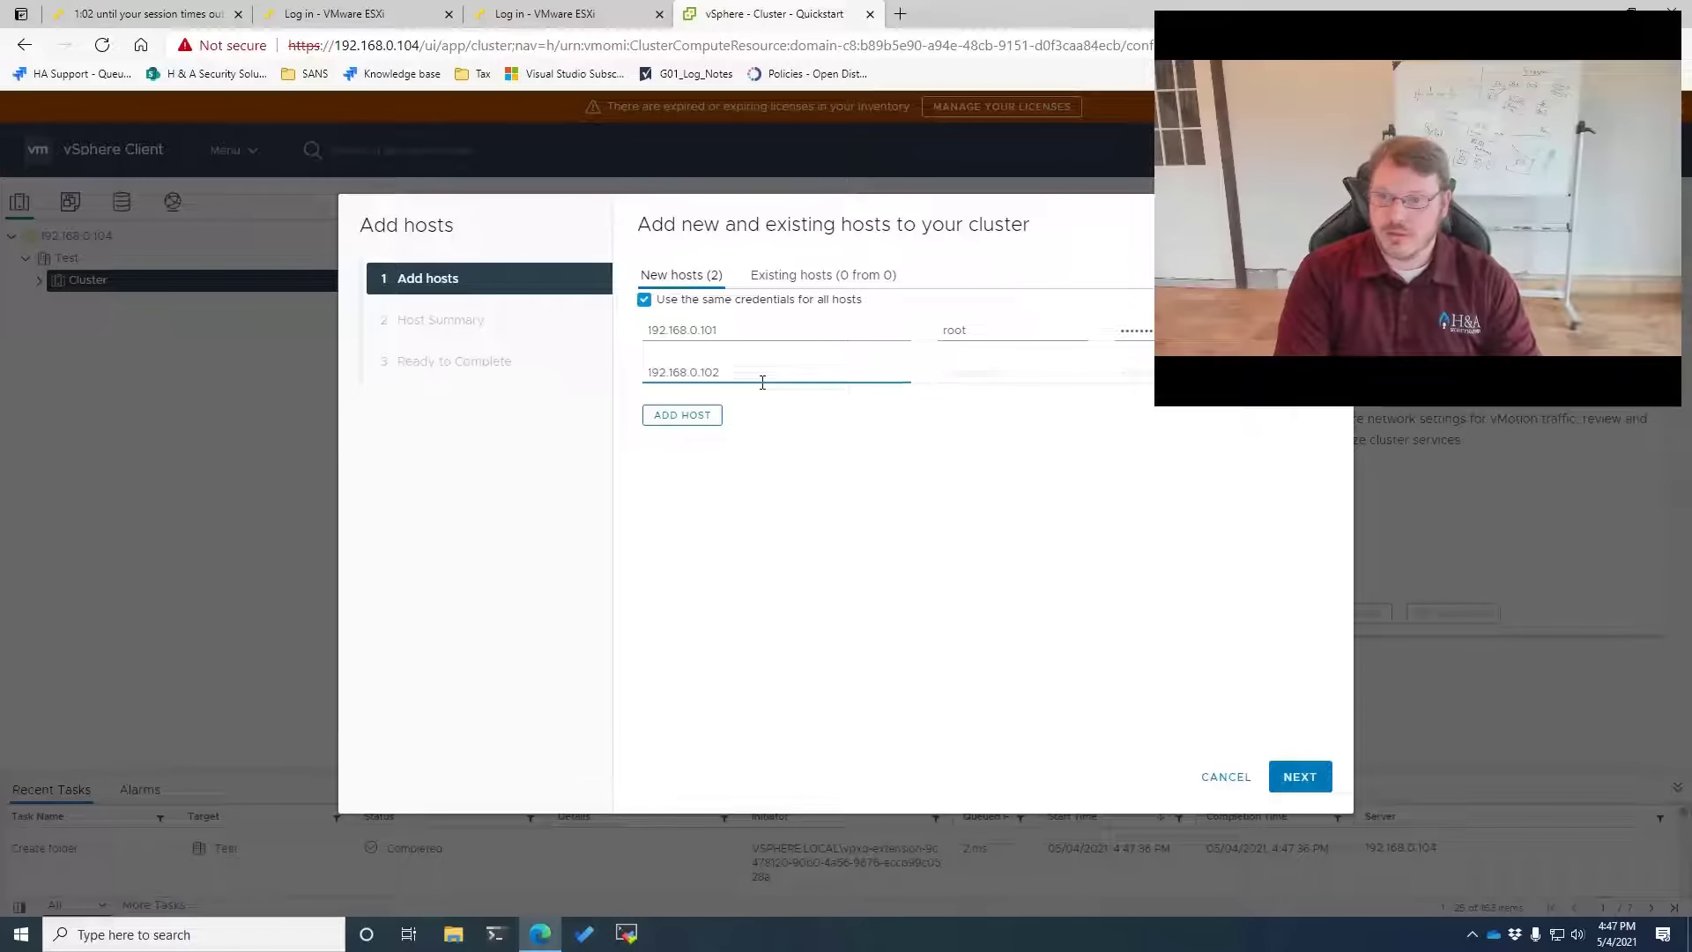
pyautogui.press('Tab')
pyautogui.click(679, 416)
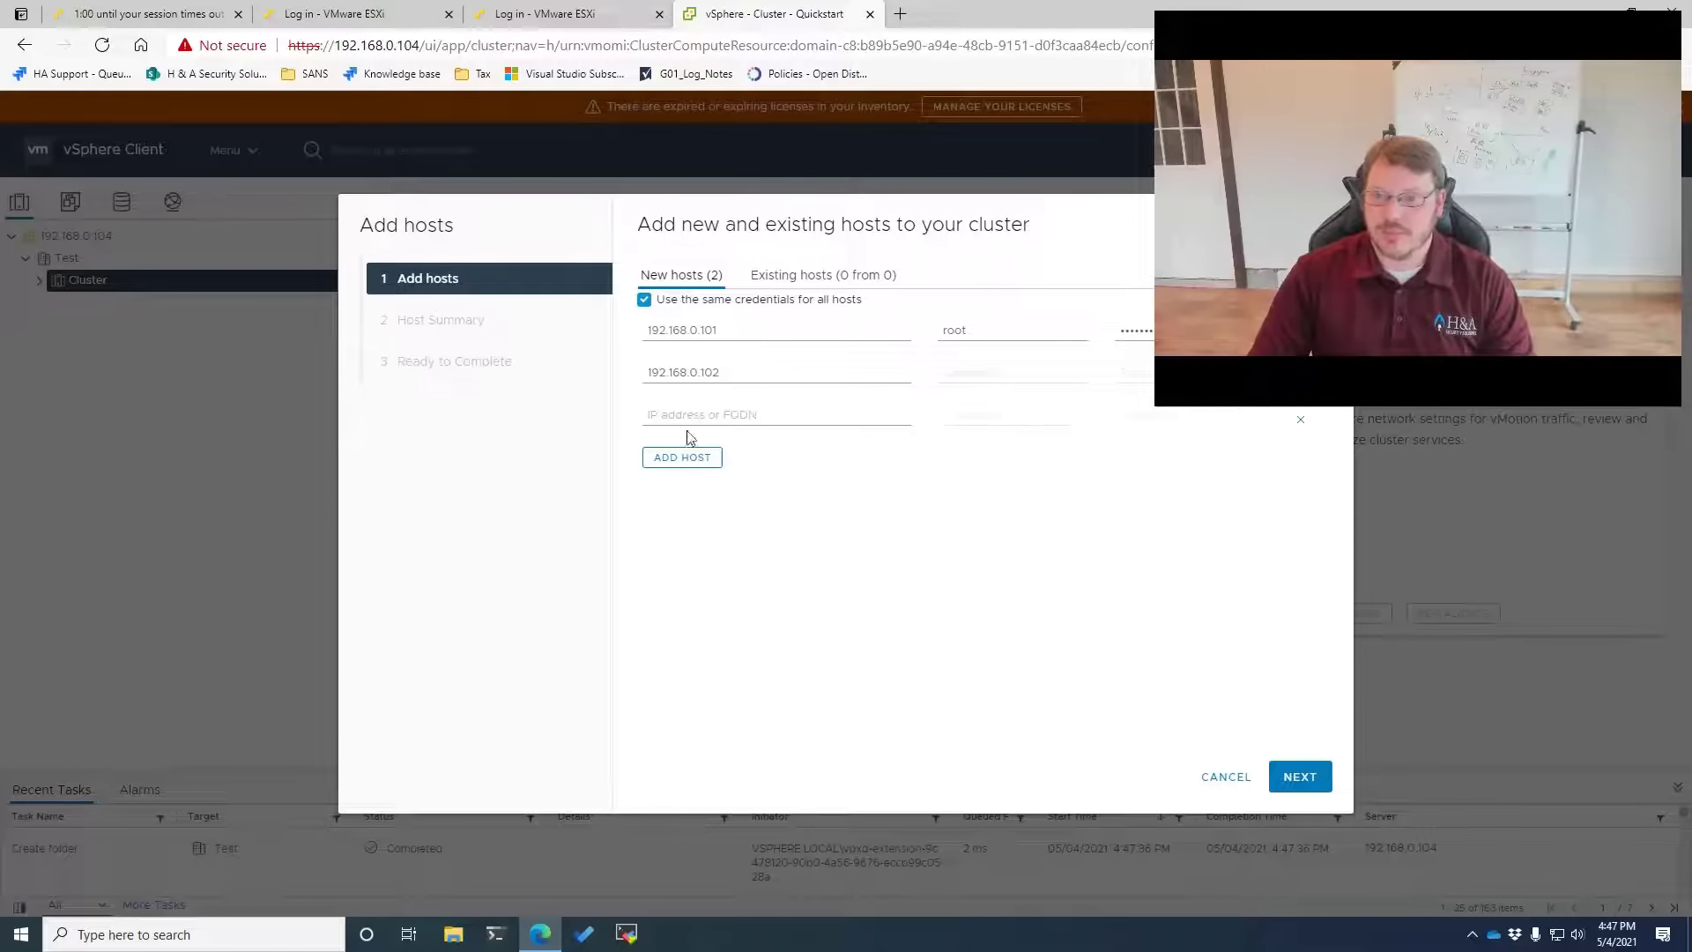
pyautogui.click(700, 417)
pyautogui.write('192.168')
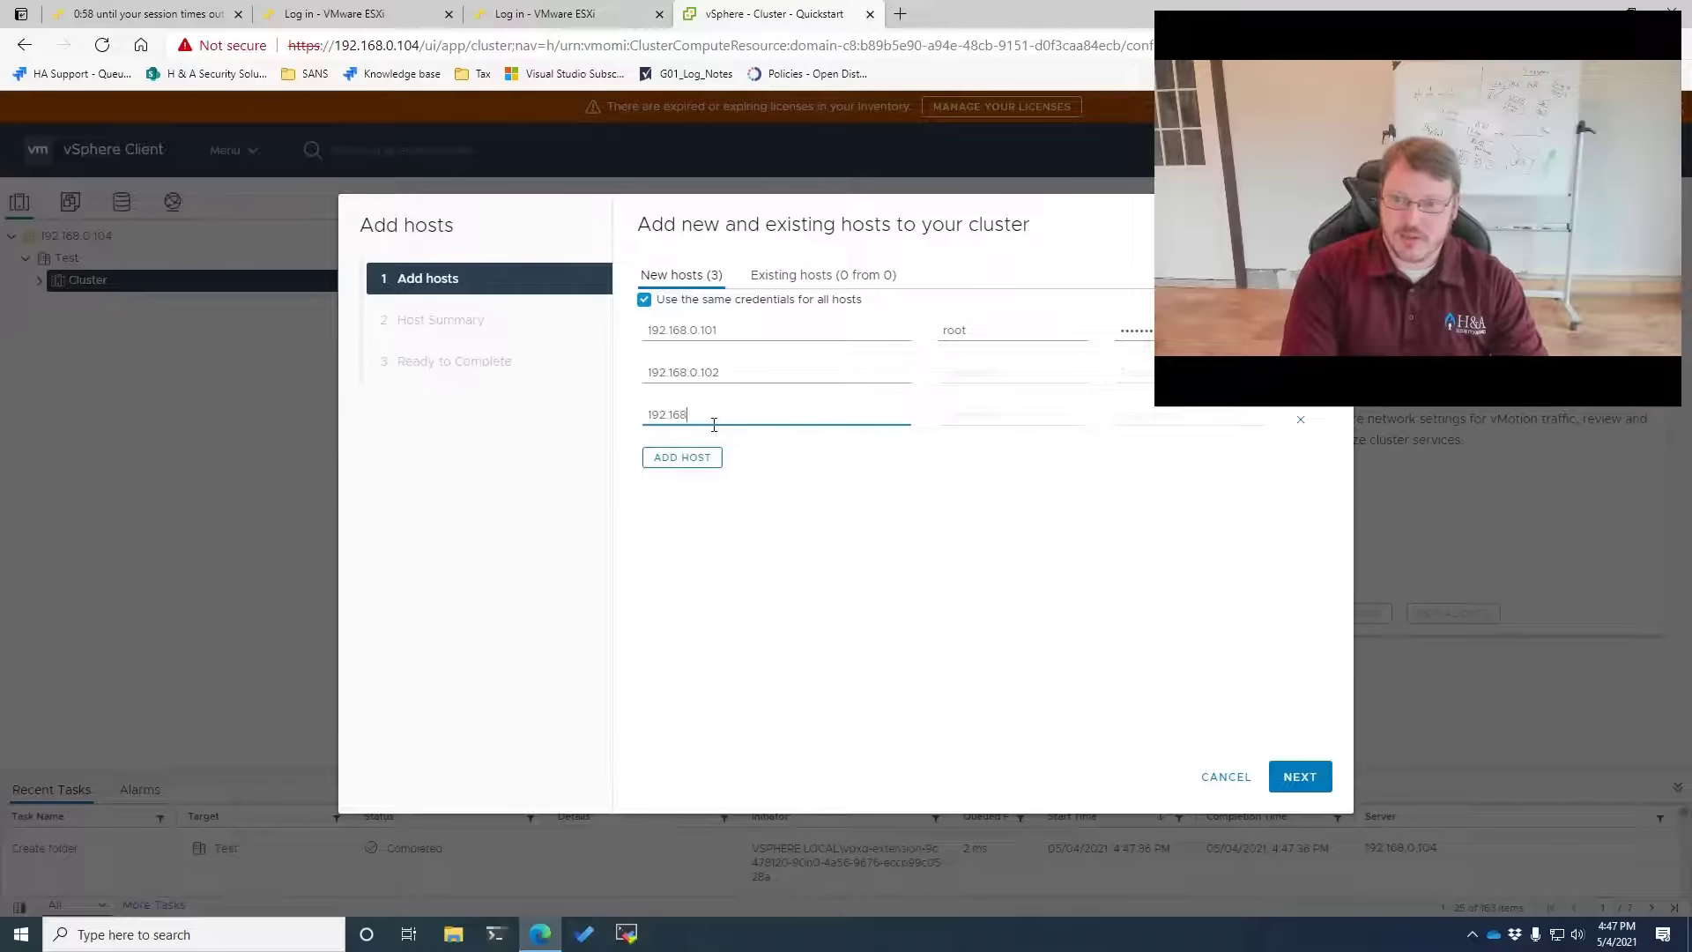
pyautogui.write('.0.103')
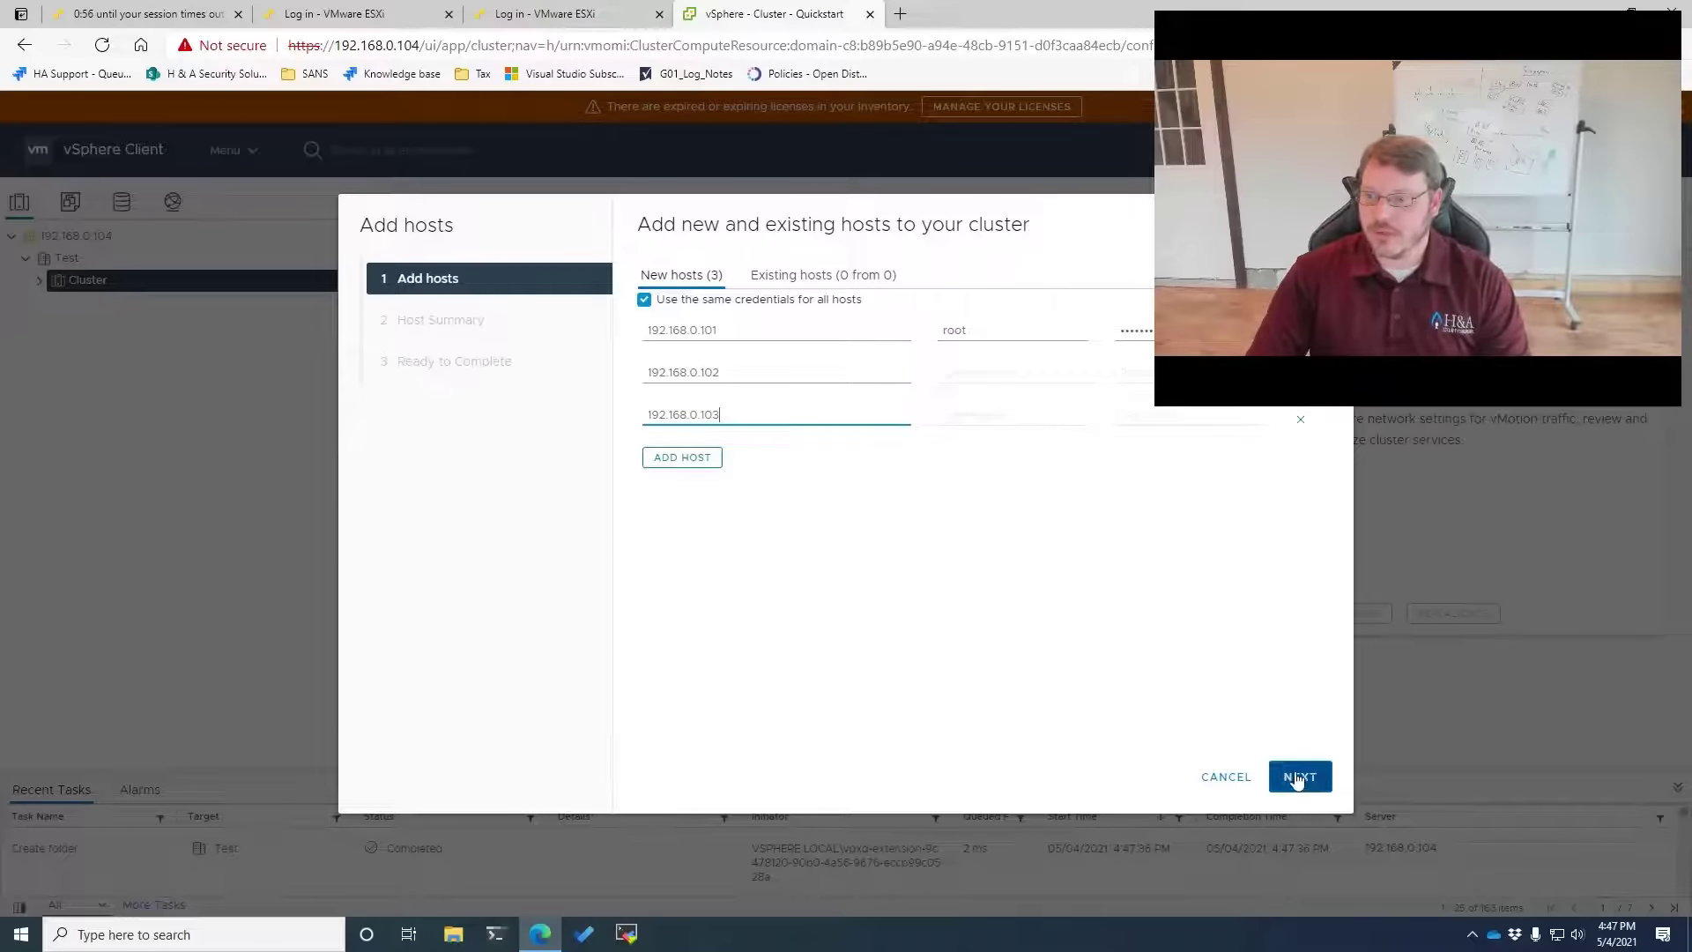
# Trust all three host certificates and finish adding the hosts
pyautogui.click(1297, 774)
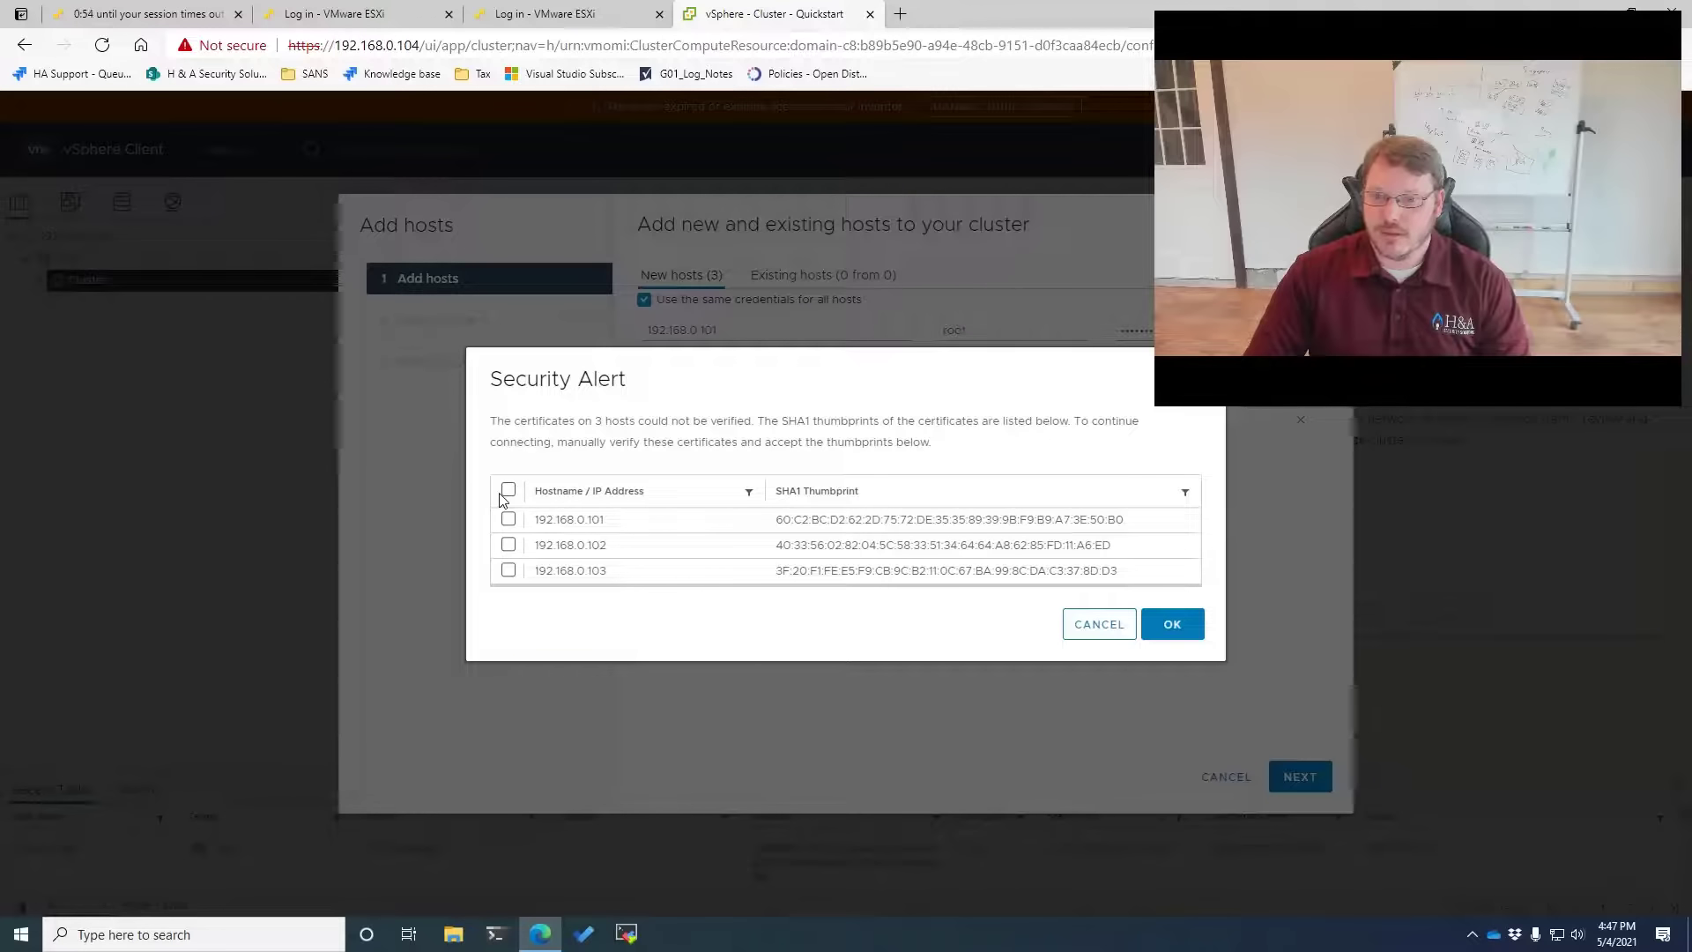
pyautogui.click(1172, 624)
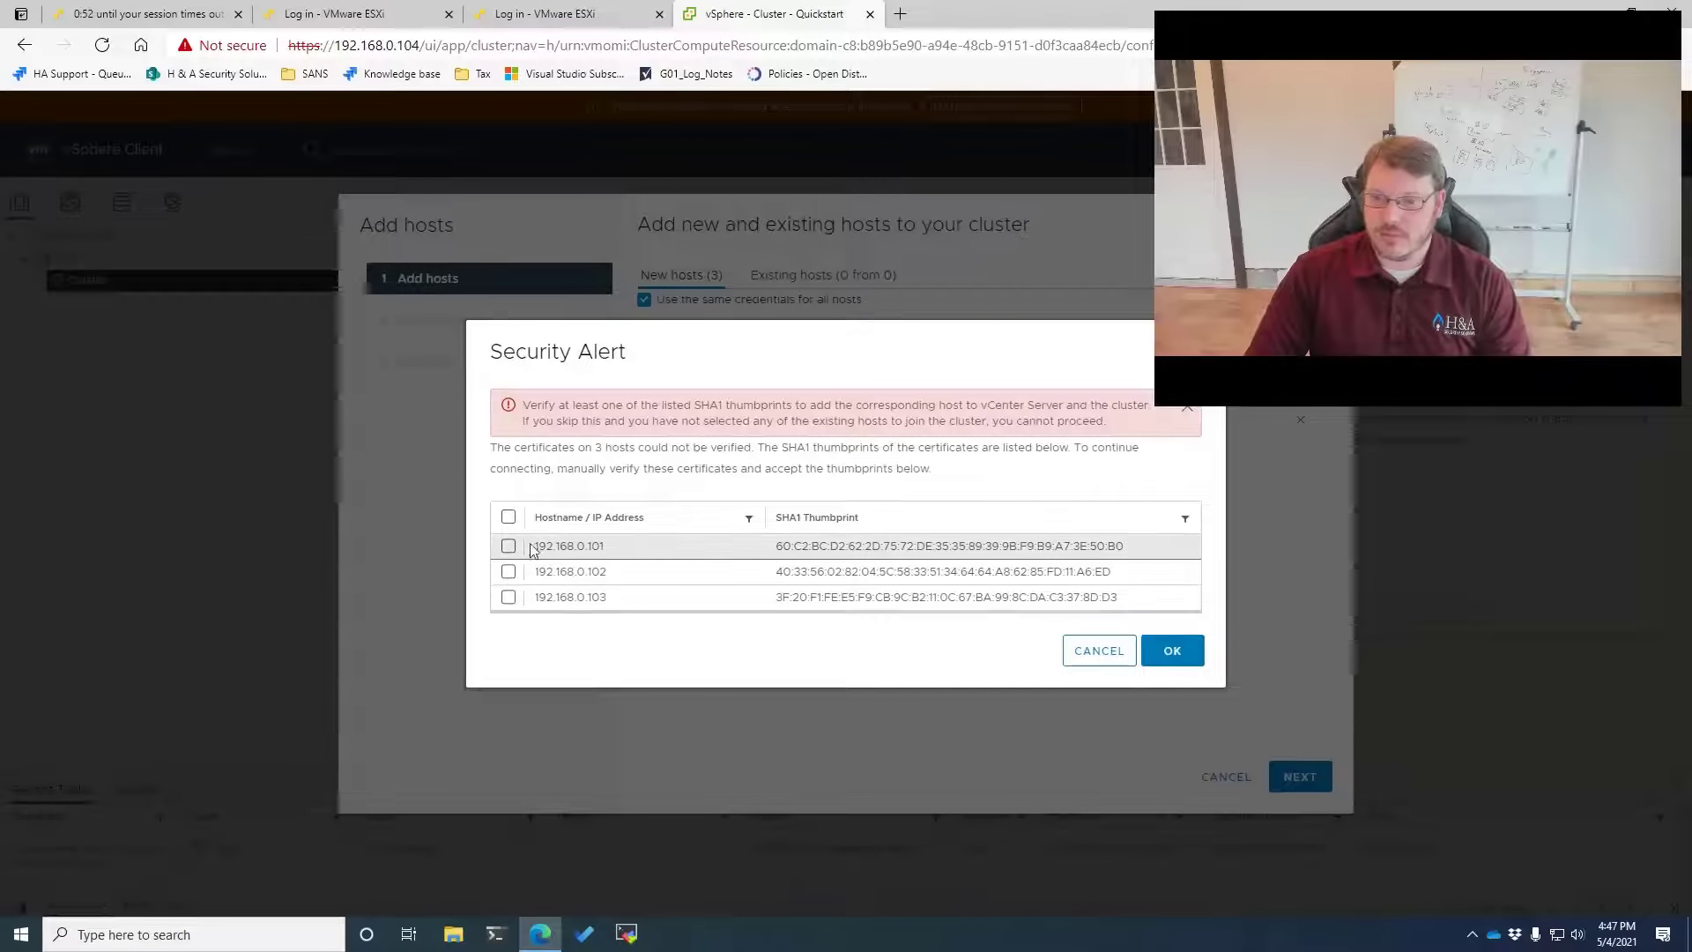
pyautogui.click(508, 518)
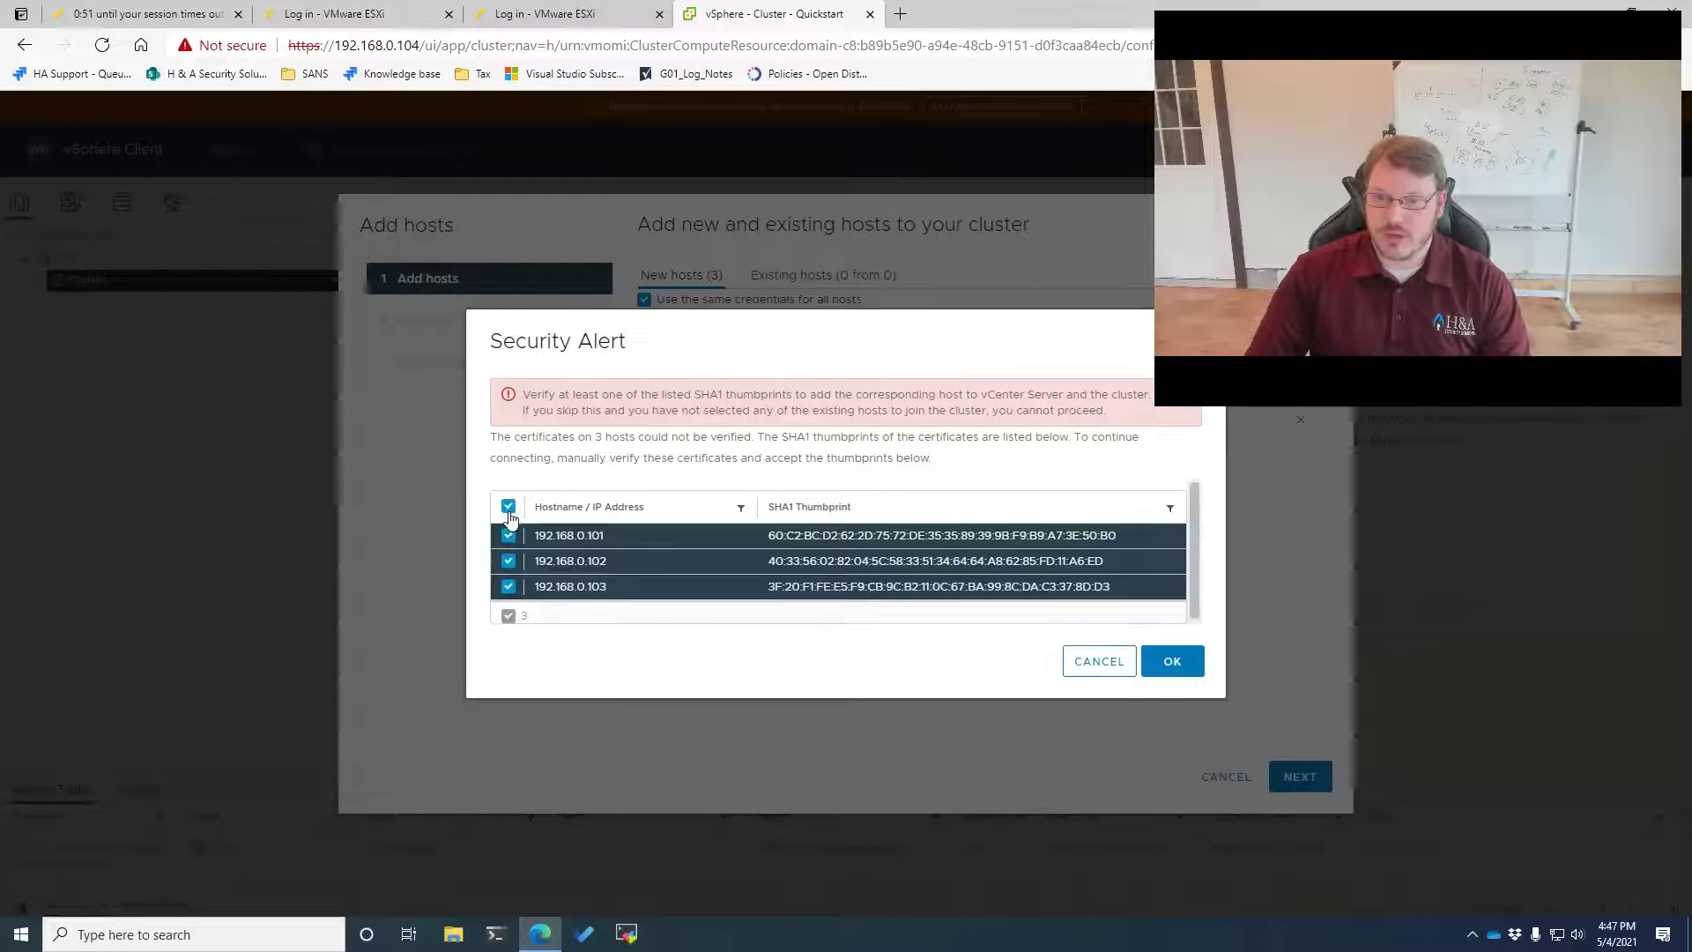
pyautogui.click(1147, 659)
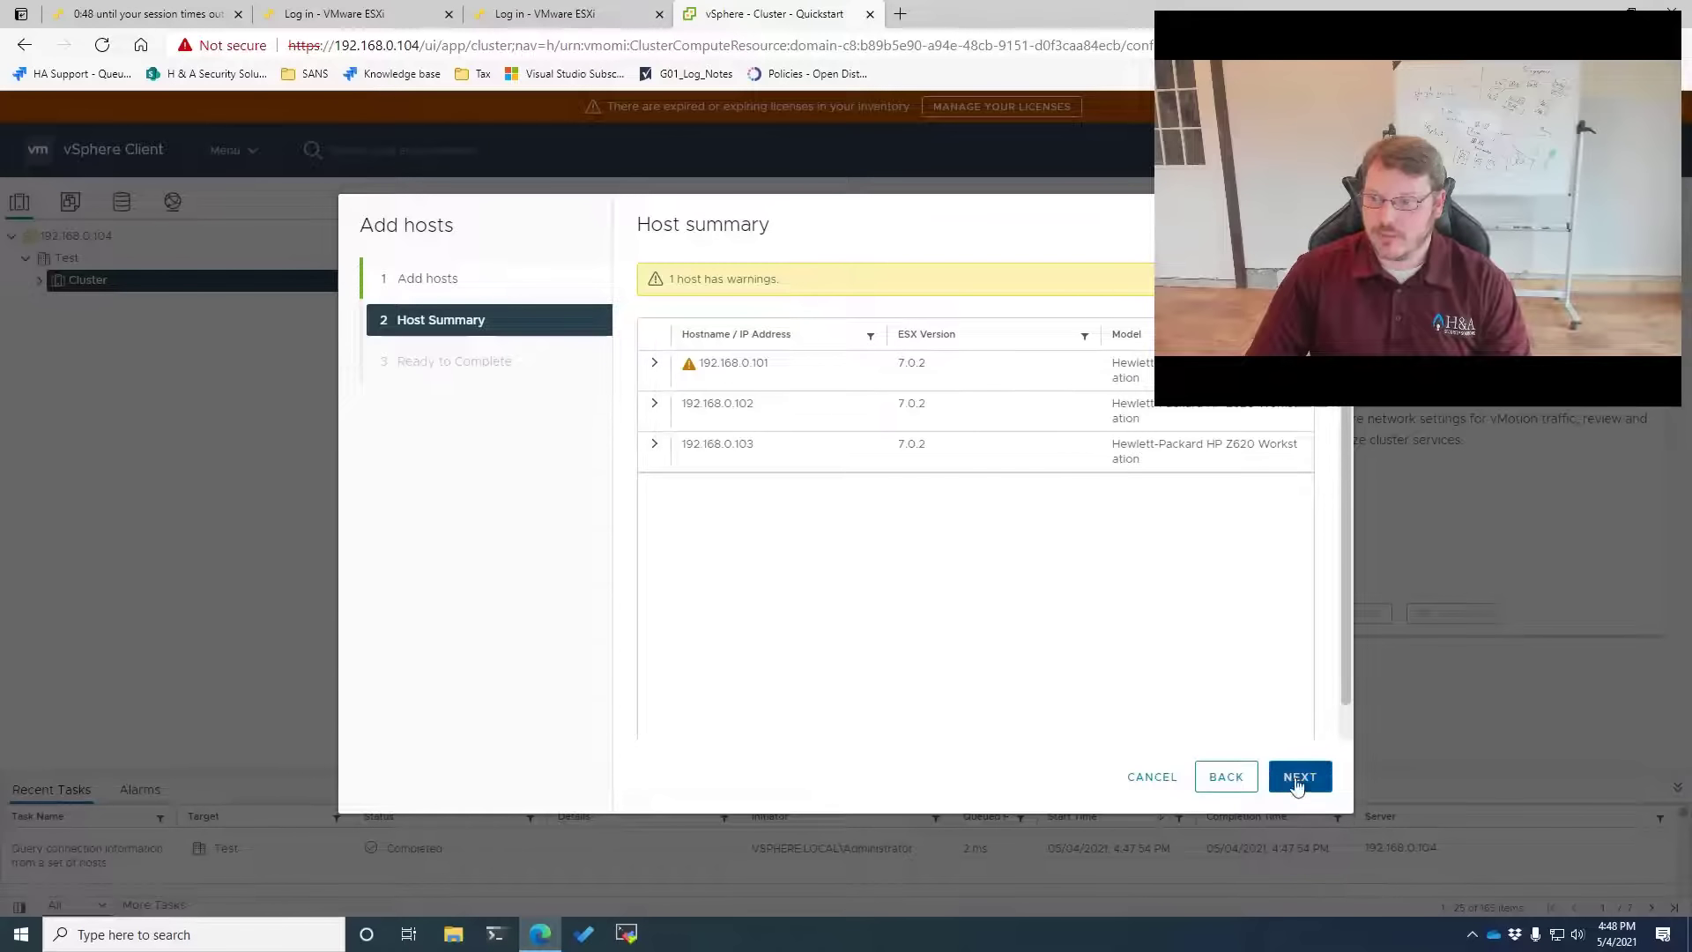
pyautogui.click(1298, 779)
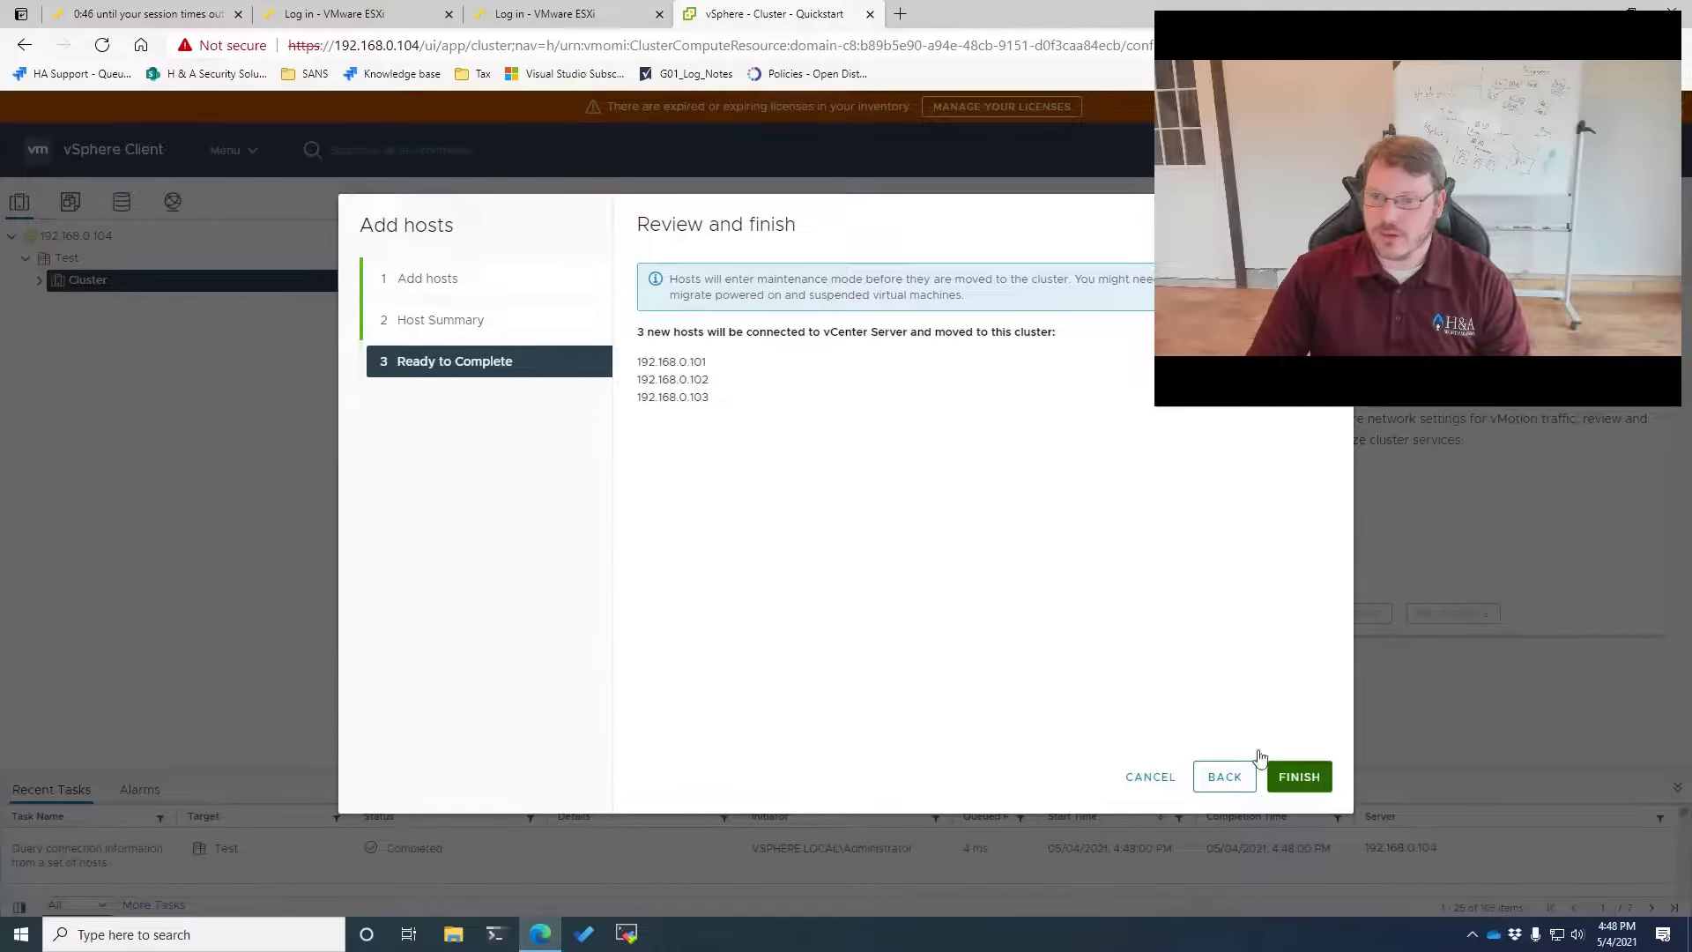
pyautogui.click(1288, 775)
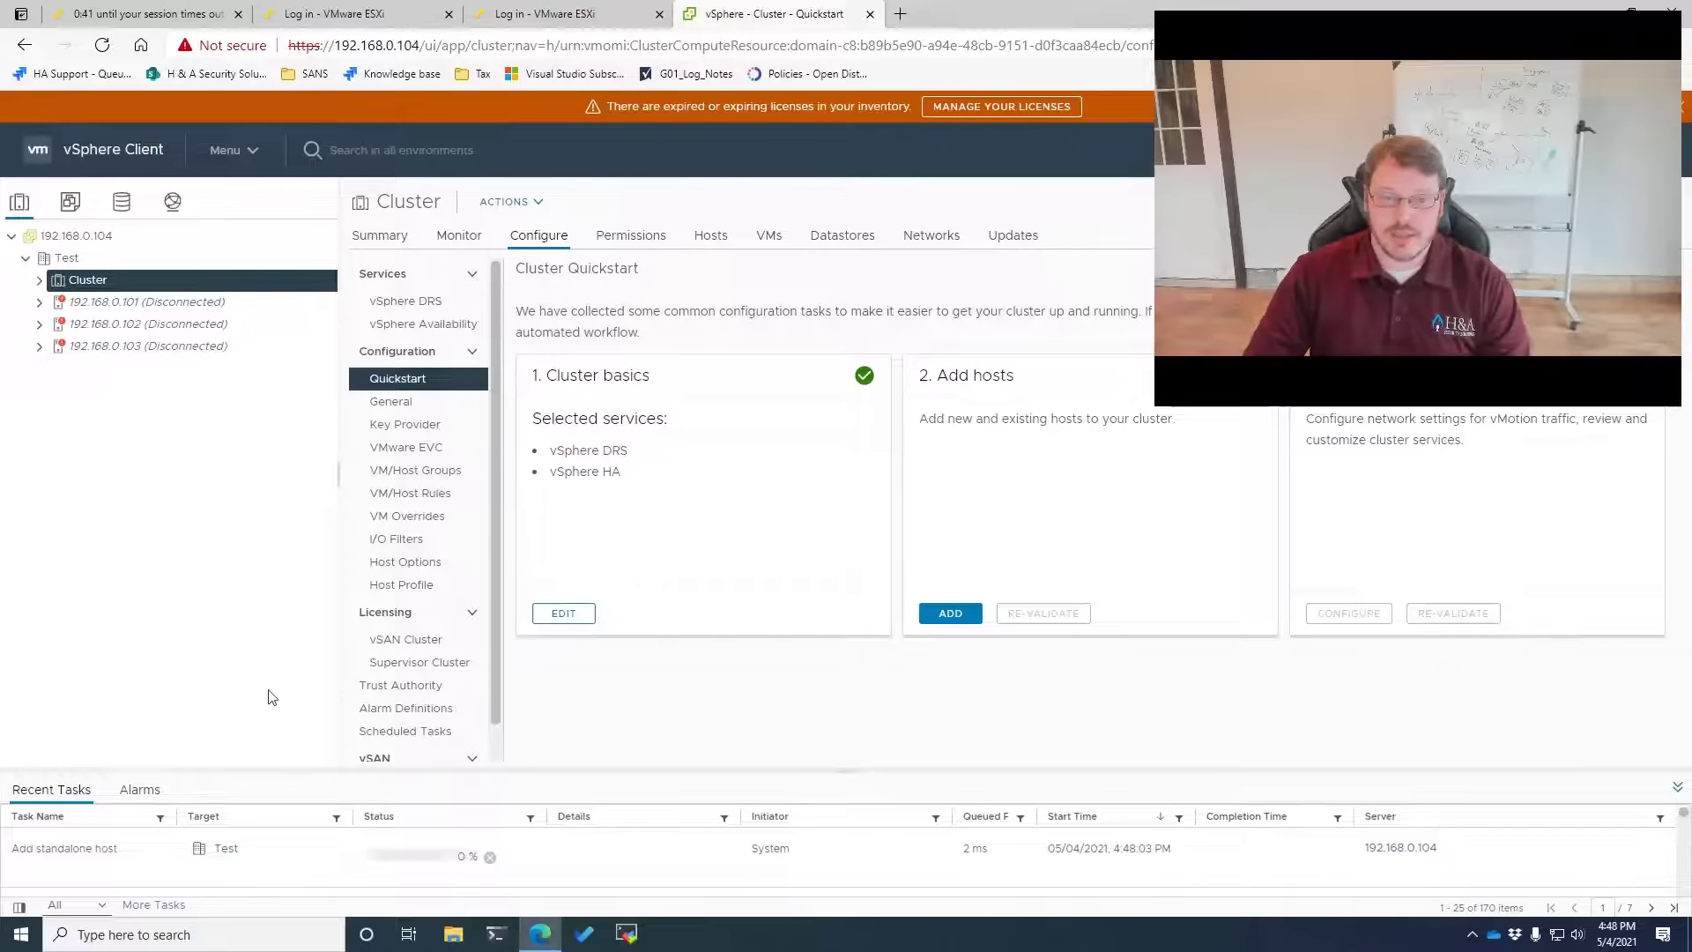
# Expand Cluster and watch hosts .101, .102 and .103 finish joining it
pyautogui.moveTo(283, 739); pyautogui.dragTo(264, 589)
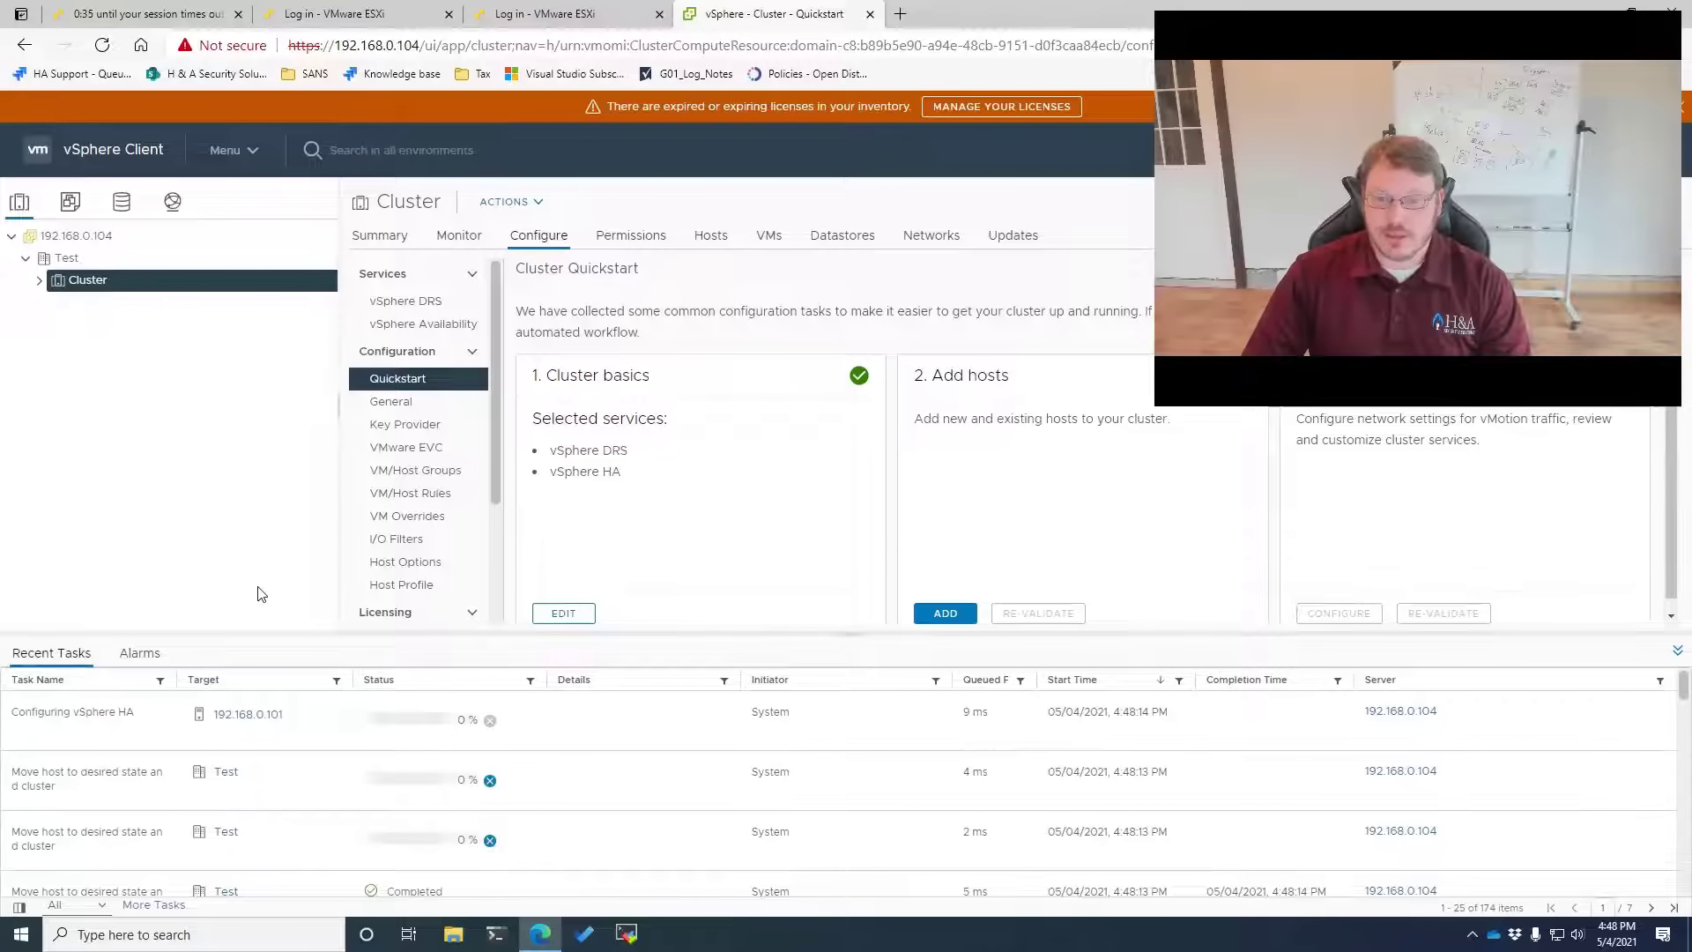
pyautogui.click(40, 282)
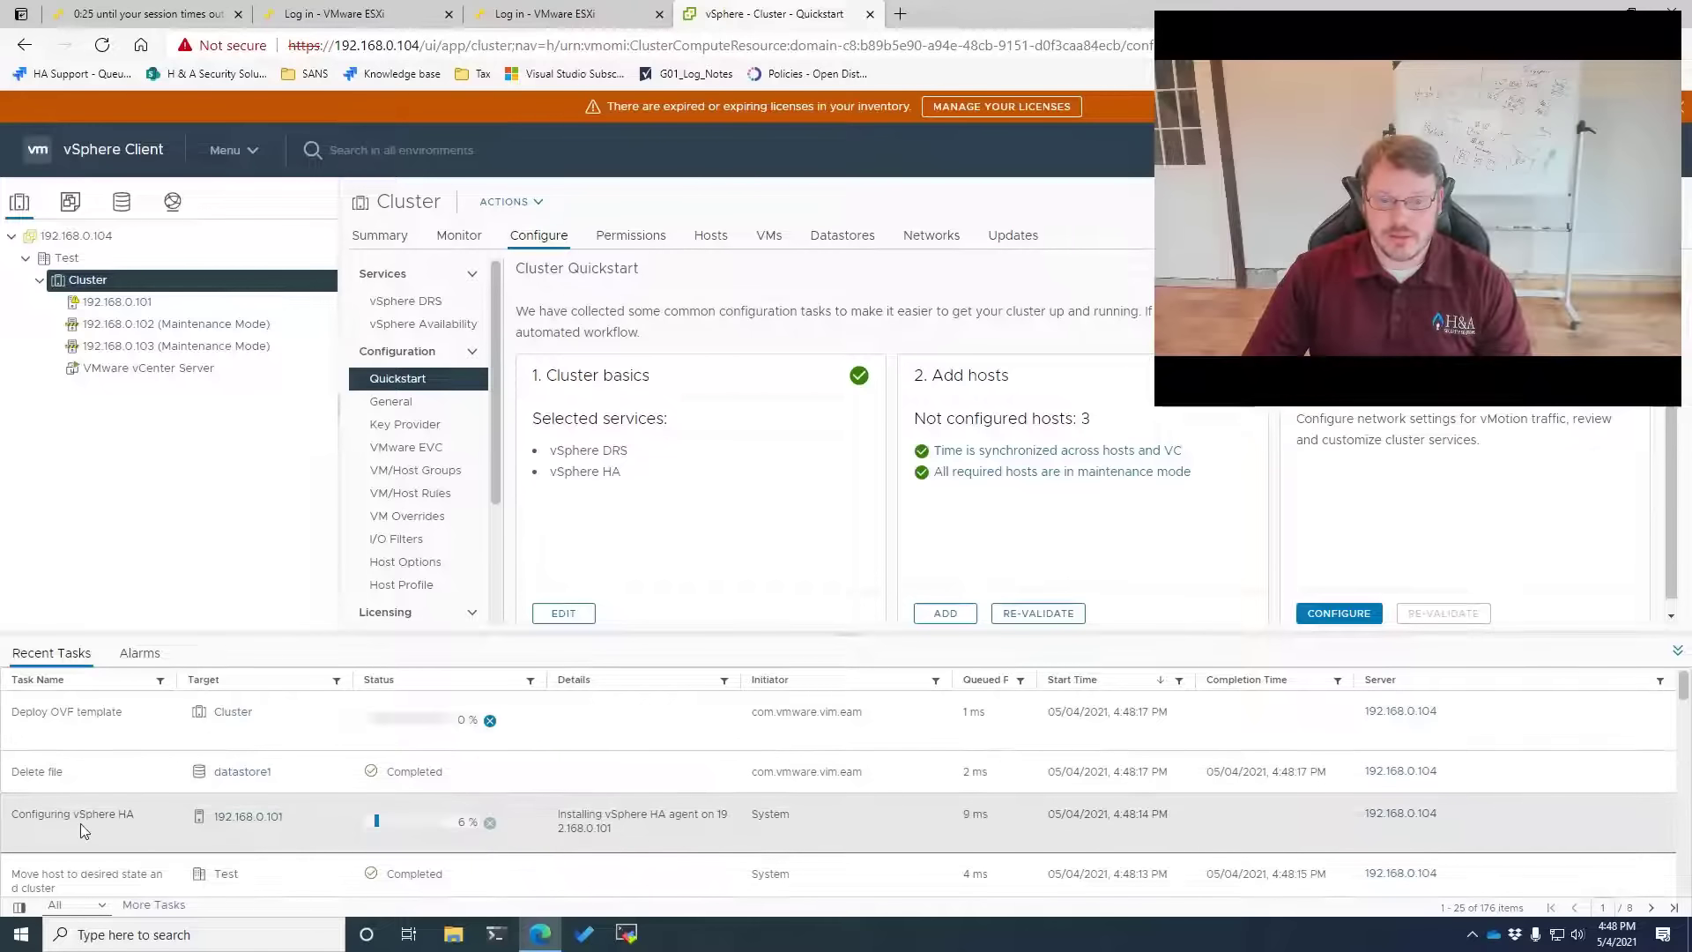
pyautogui.scroll(-1, 107, 784)
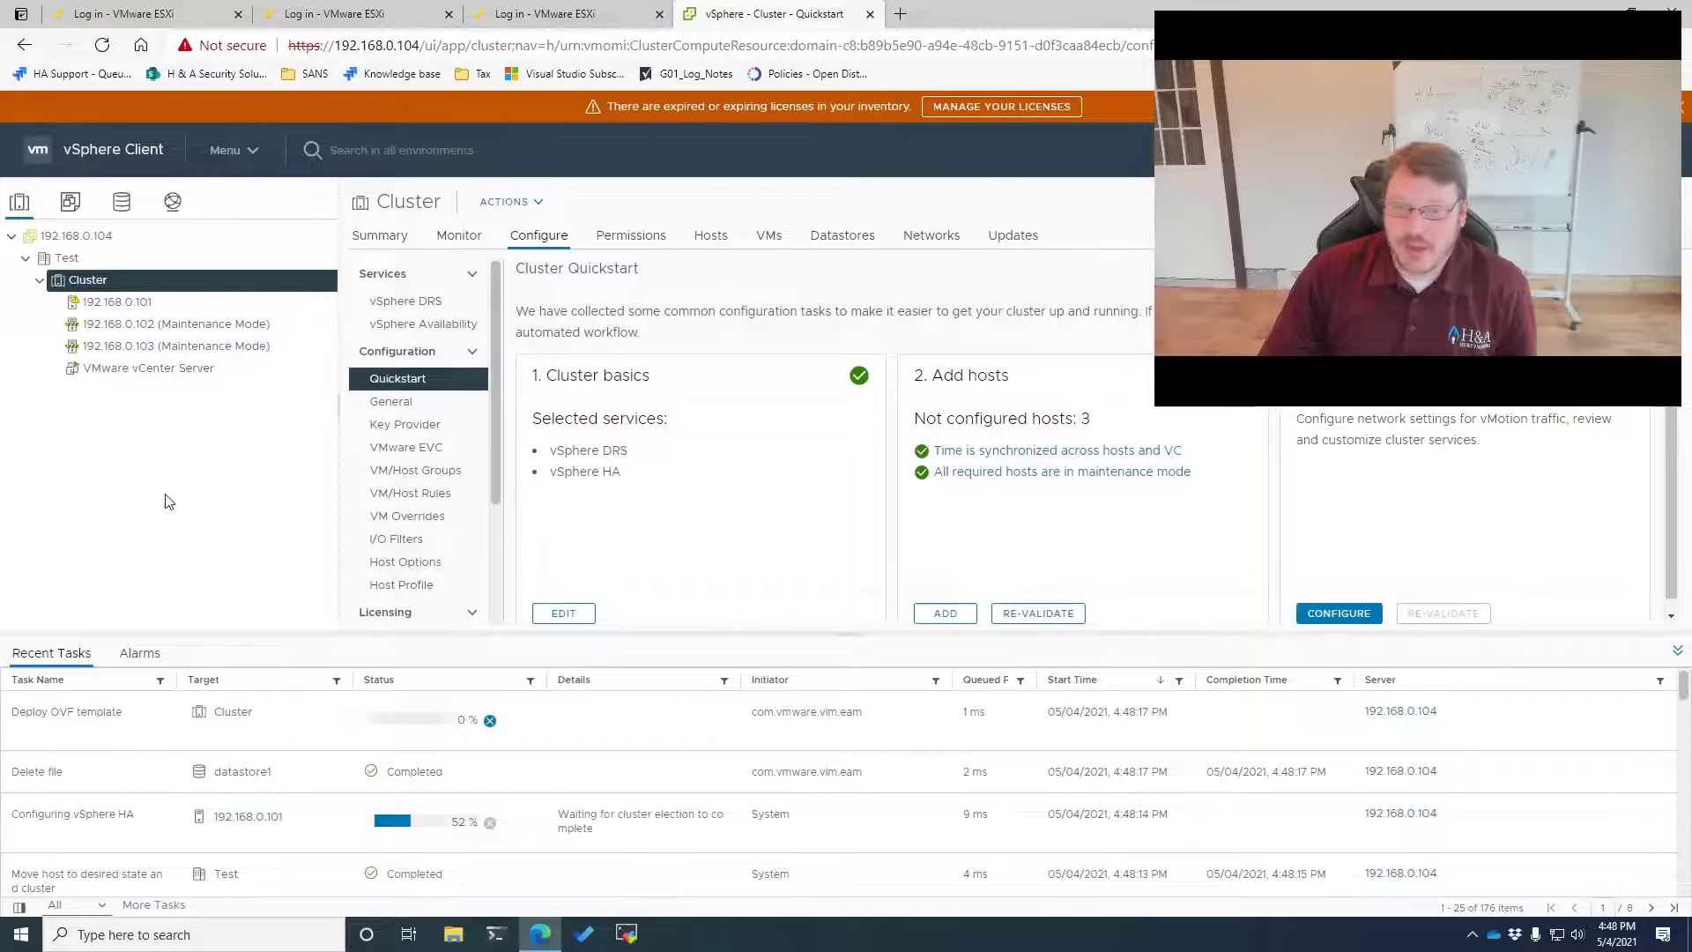
pyautogui.rightClick(101, 284)
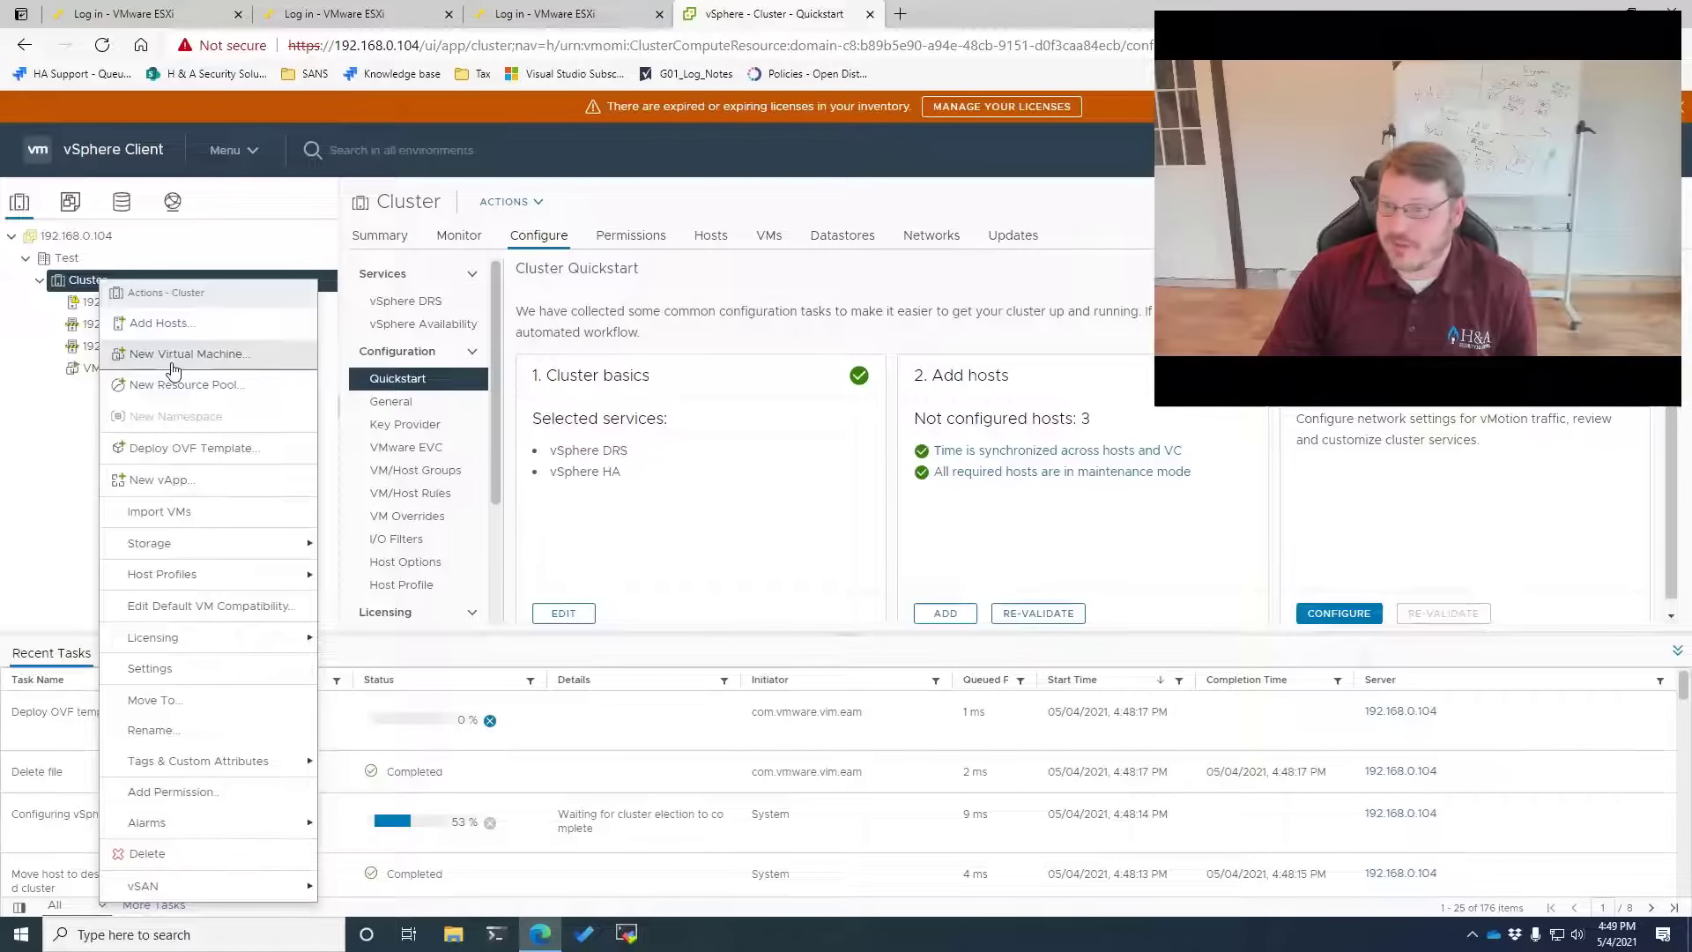
pyautogui.click(52, 536)
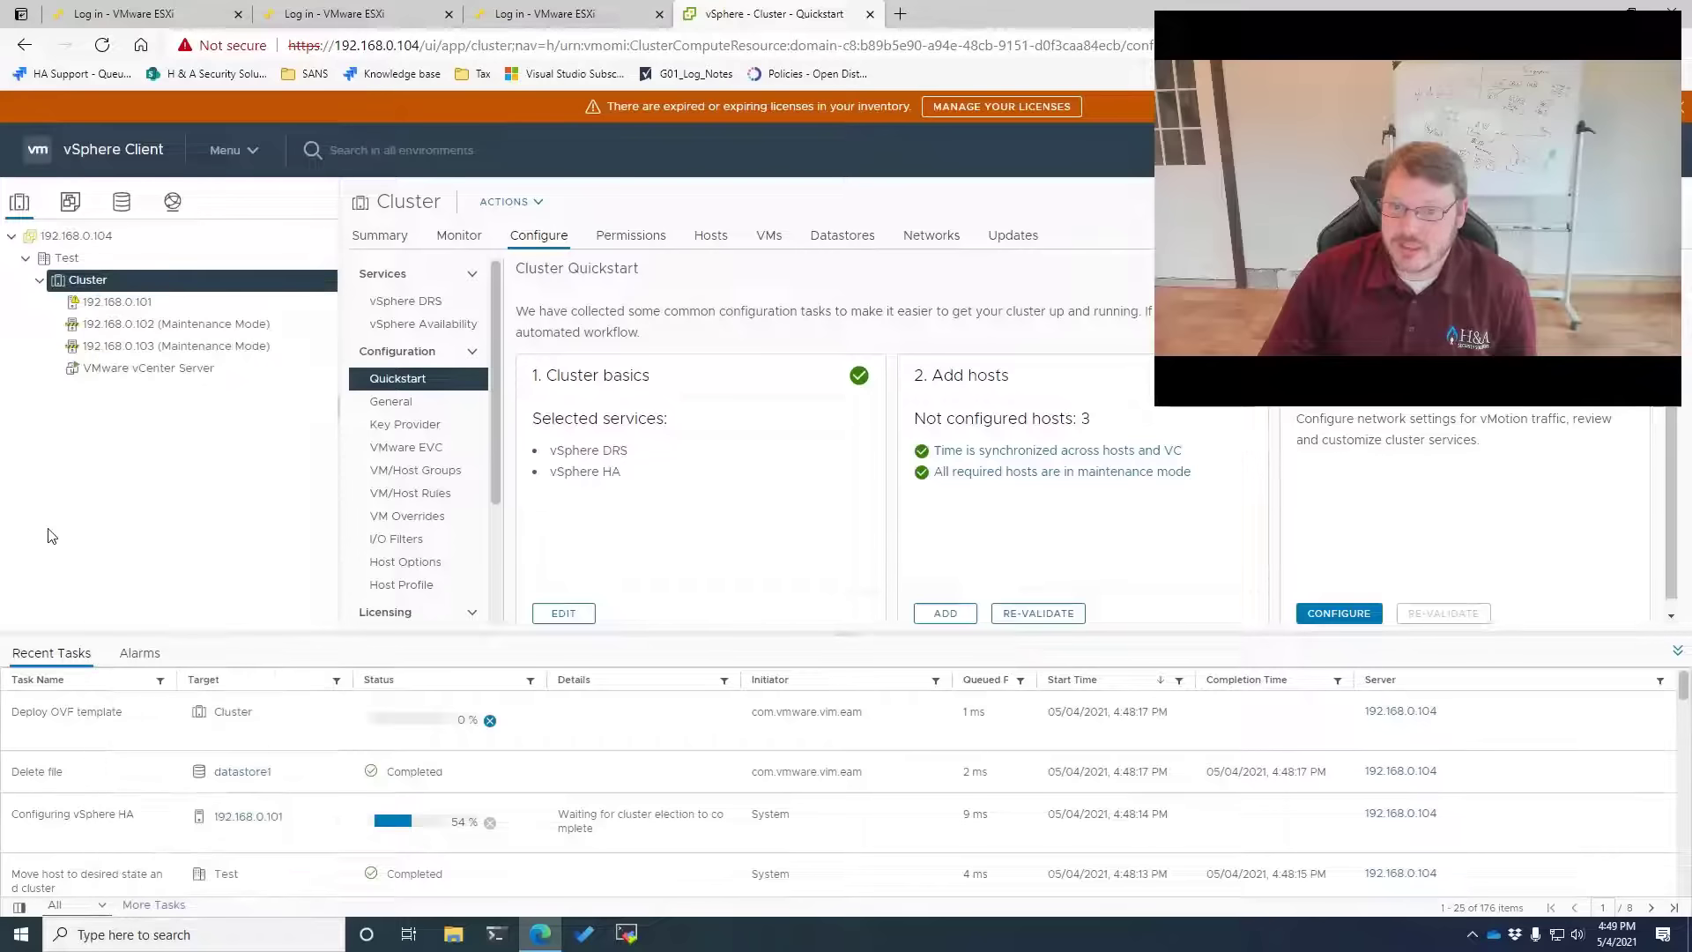
pyautogui.click(230, 152)
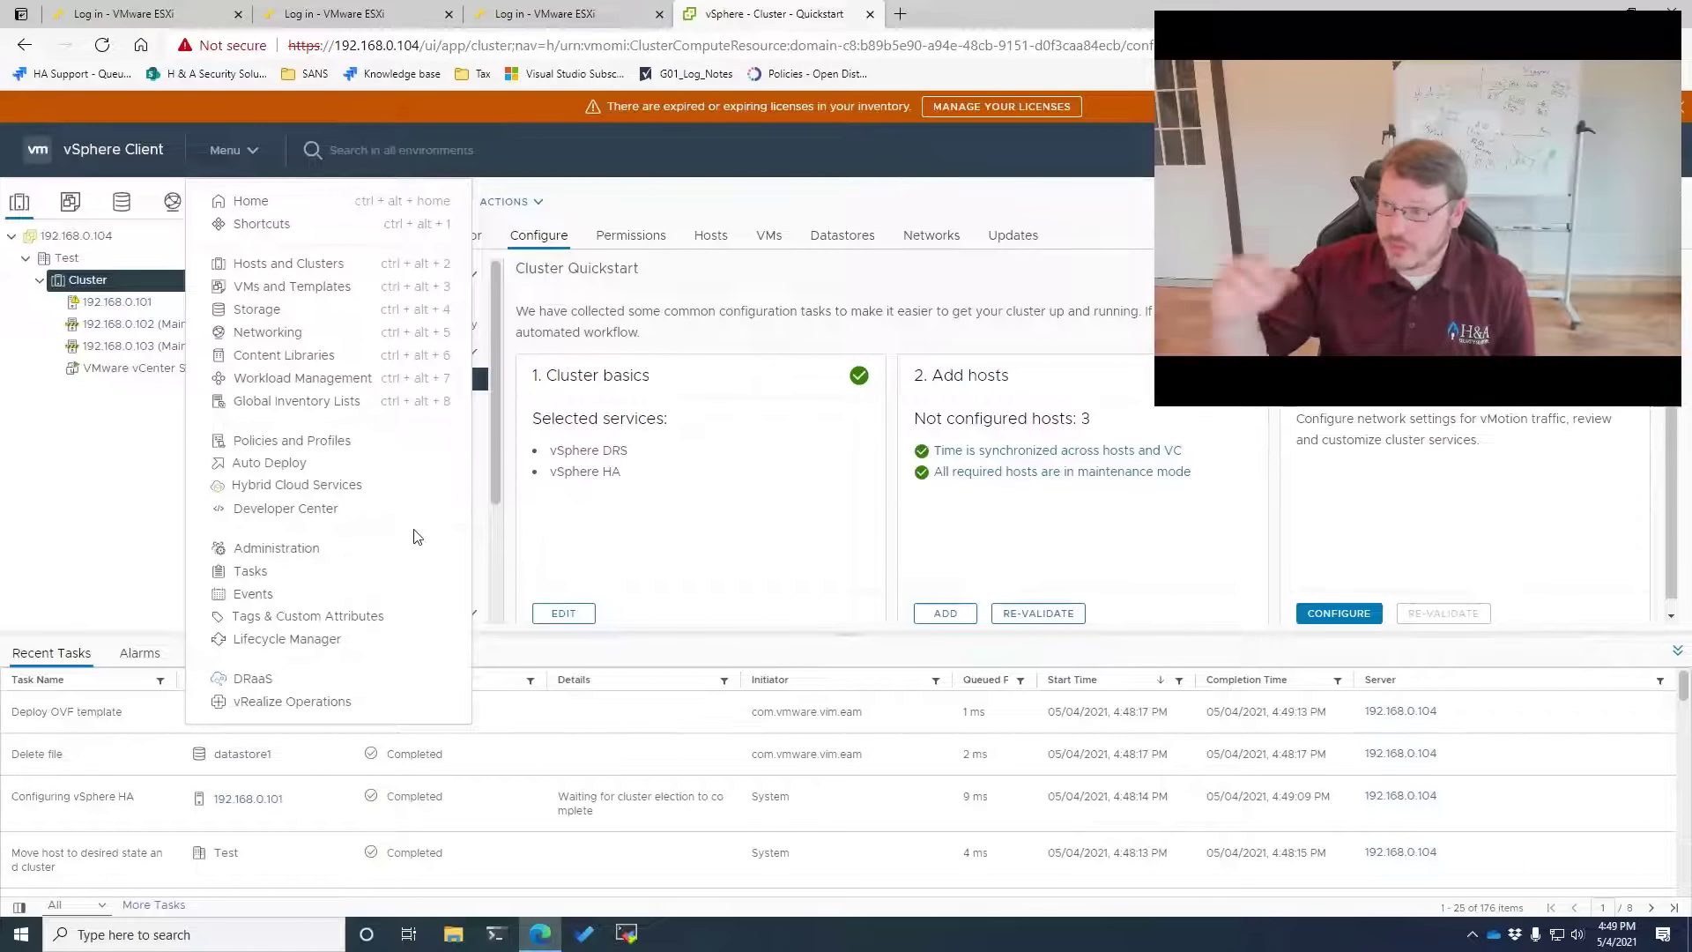
pyautogui.click(82, 475)
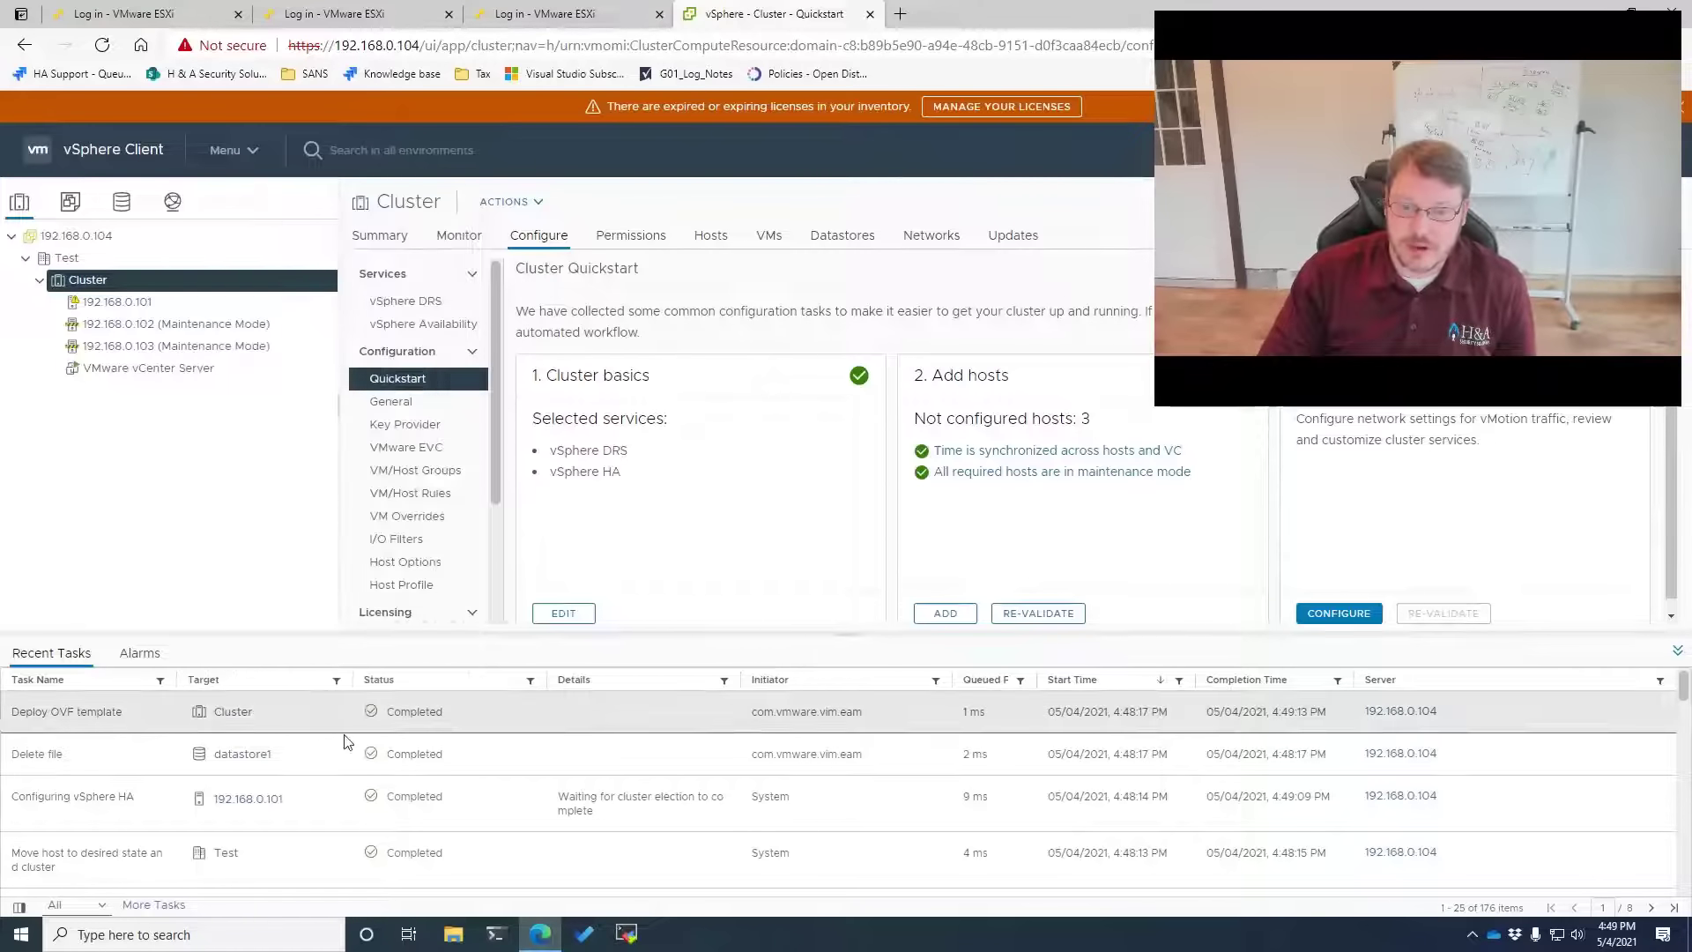
pyautogui.scroll(-3, 385, 803)
pyautogui.scroll(5, 385, 803)
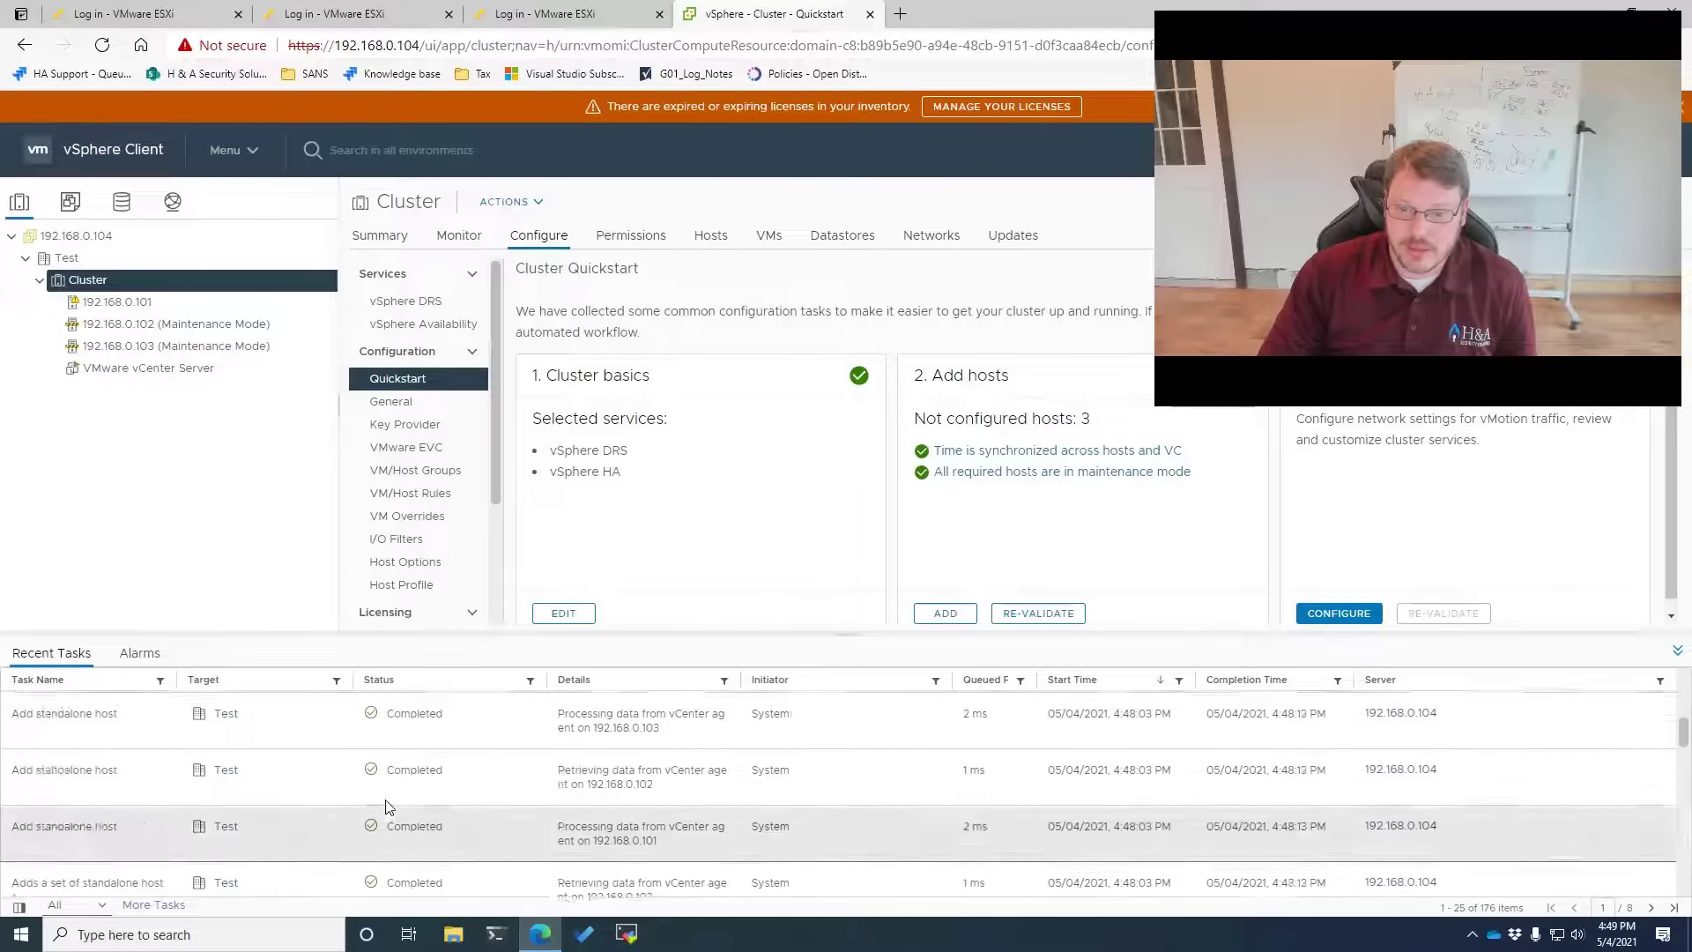
# Take hosts 192.168.0.102 and 192.168.0.103 out of maintenance mode
pyautogui.rightClick(141, 339)
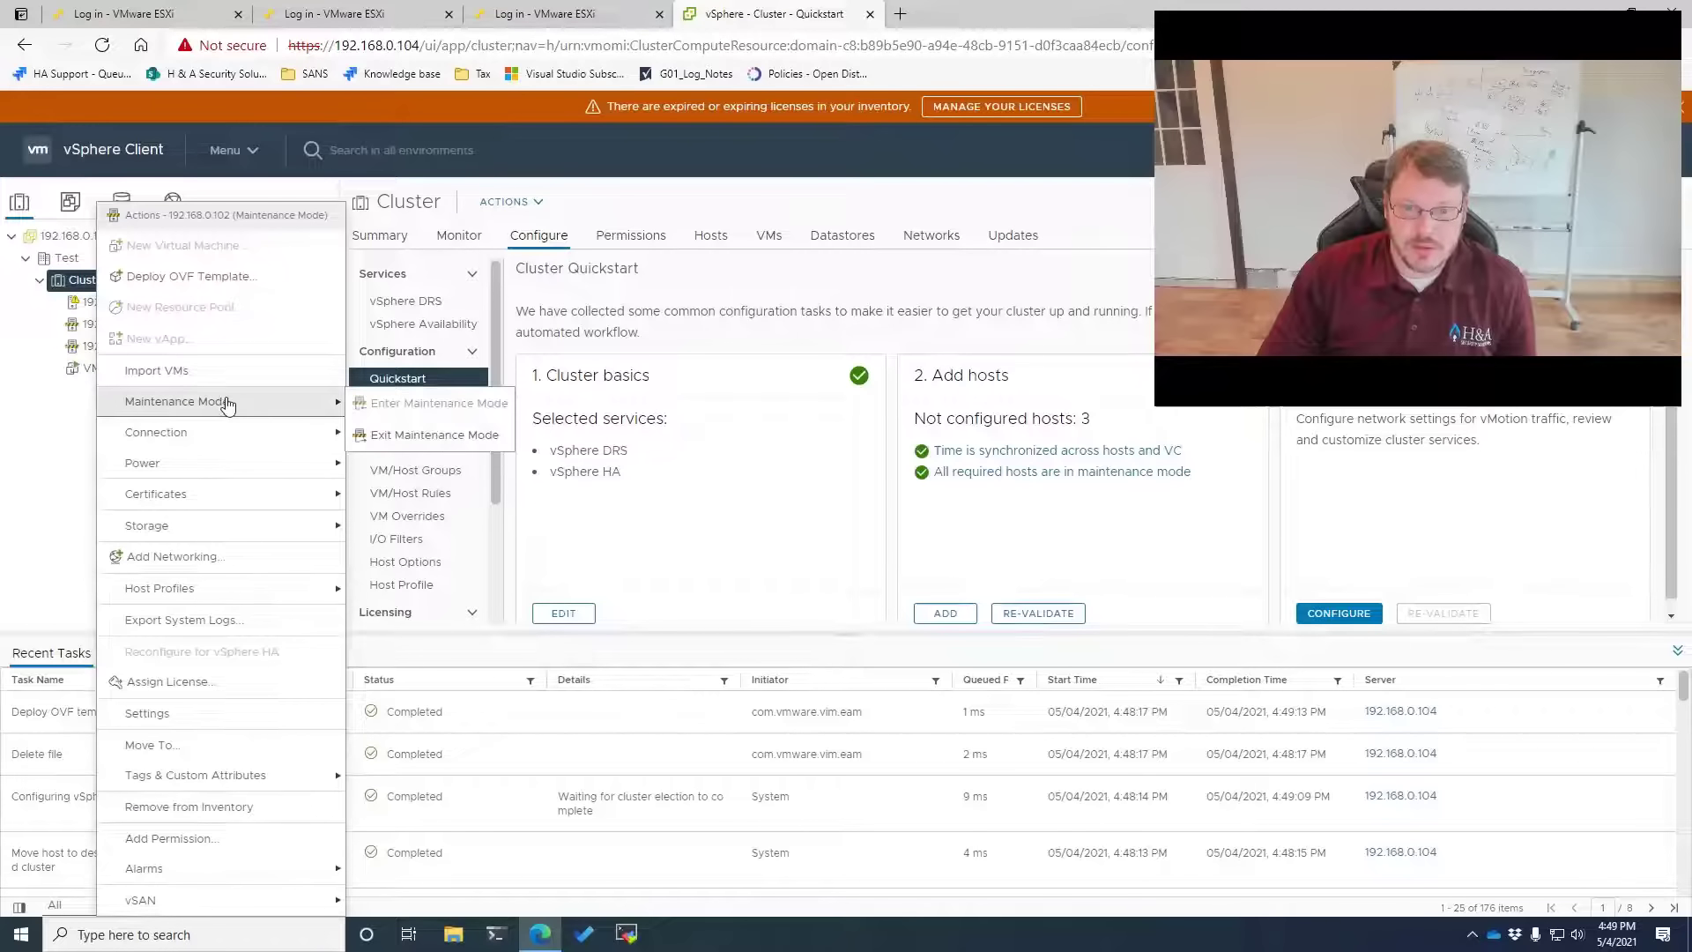
pyautogui.click(423, 430)
pyautogui.rightClick(123, 353)
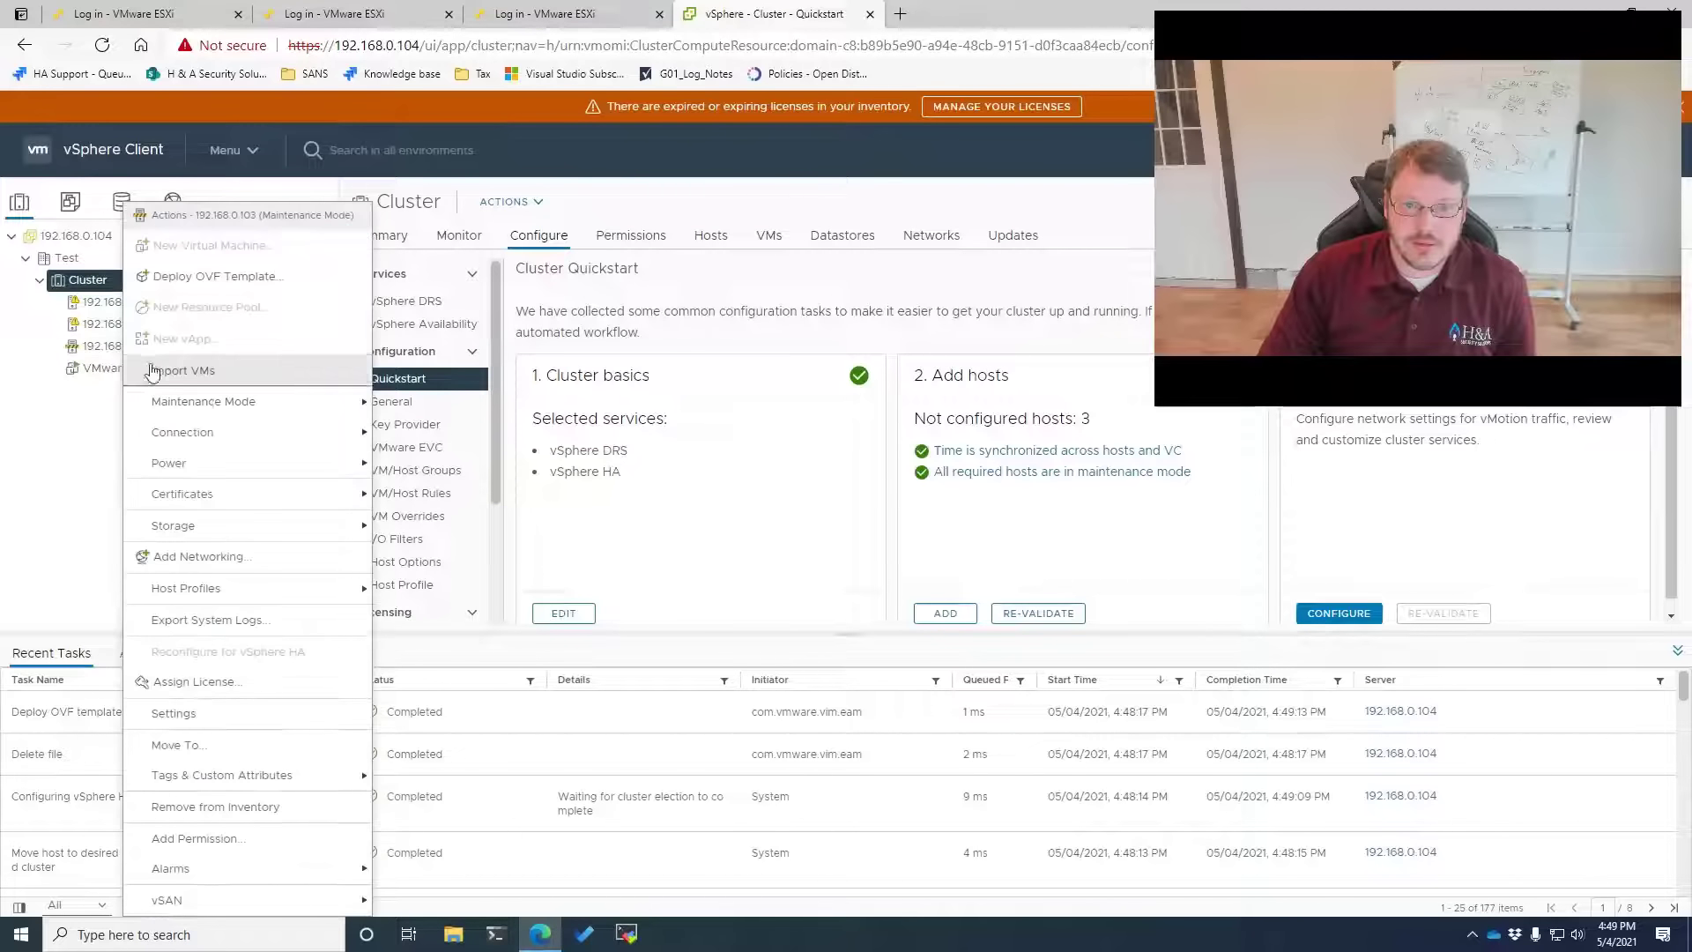
pyautogui.moveTo(256, 398)
pyautogui.click(461, 438)
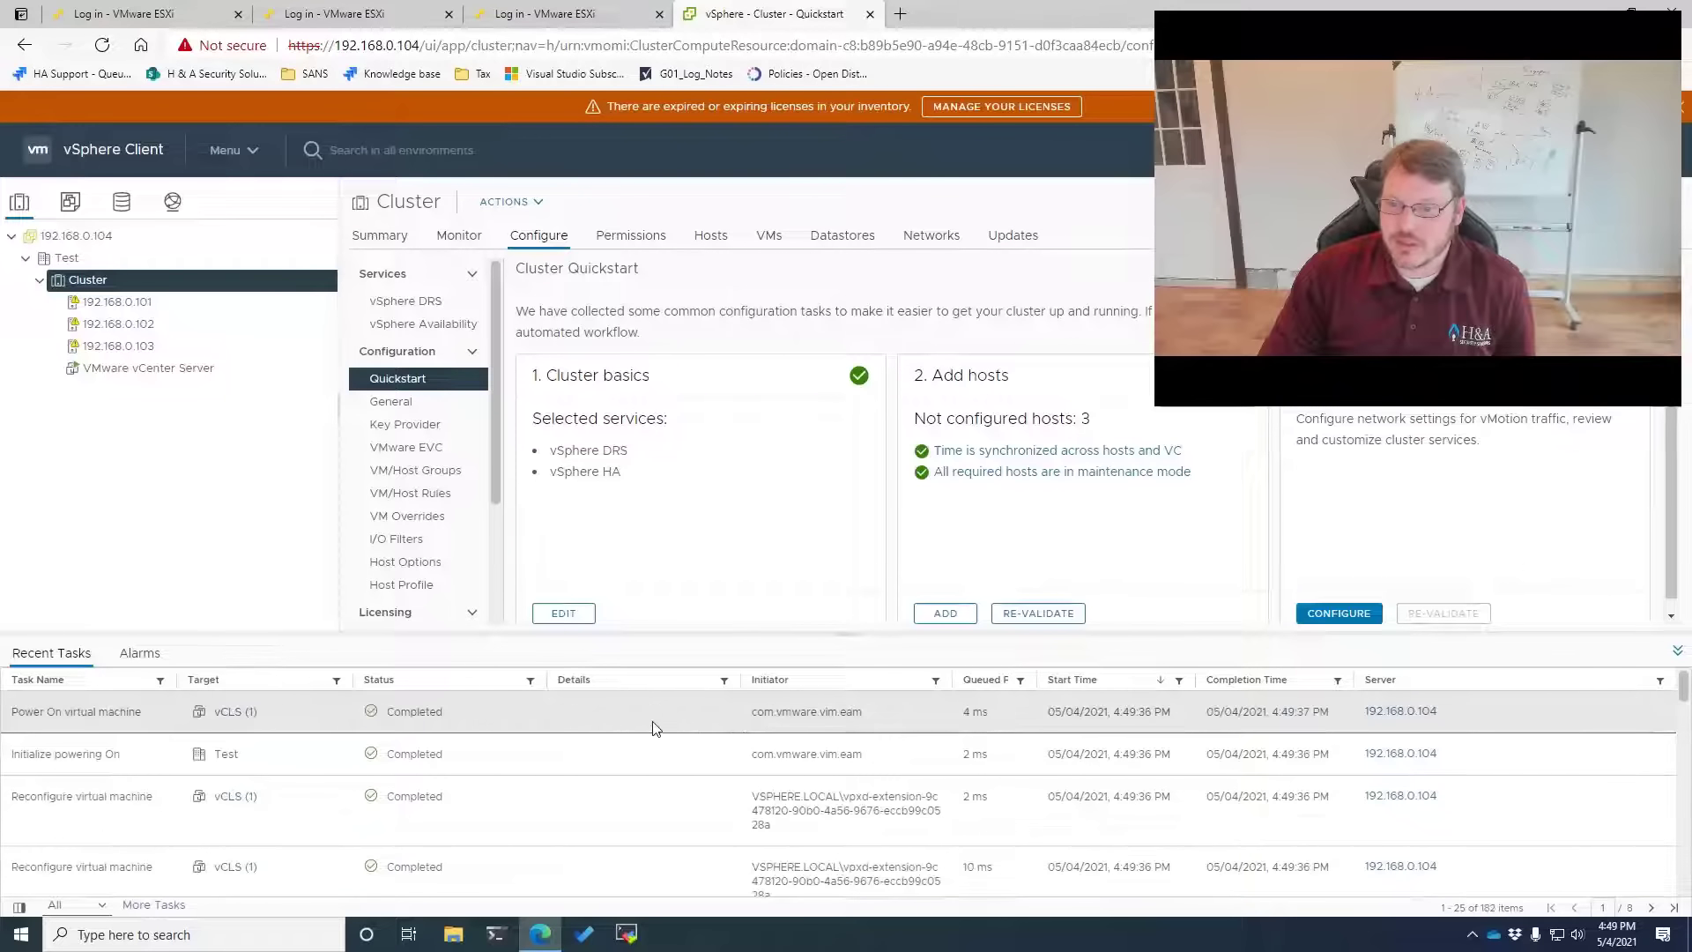
# Check host 192.168.0.101 and the Cluster, then switch to the VMs and Templates inventory
pyautogui.click(112, 302)
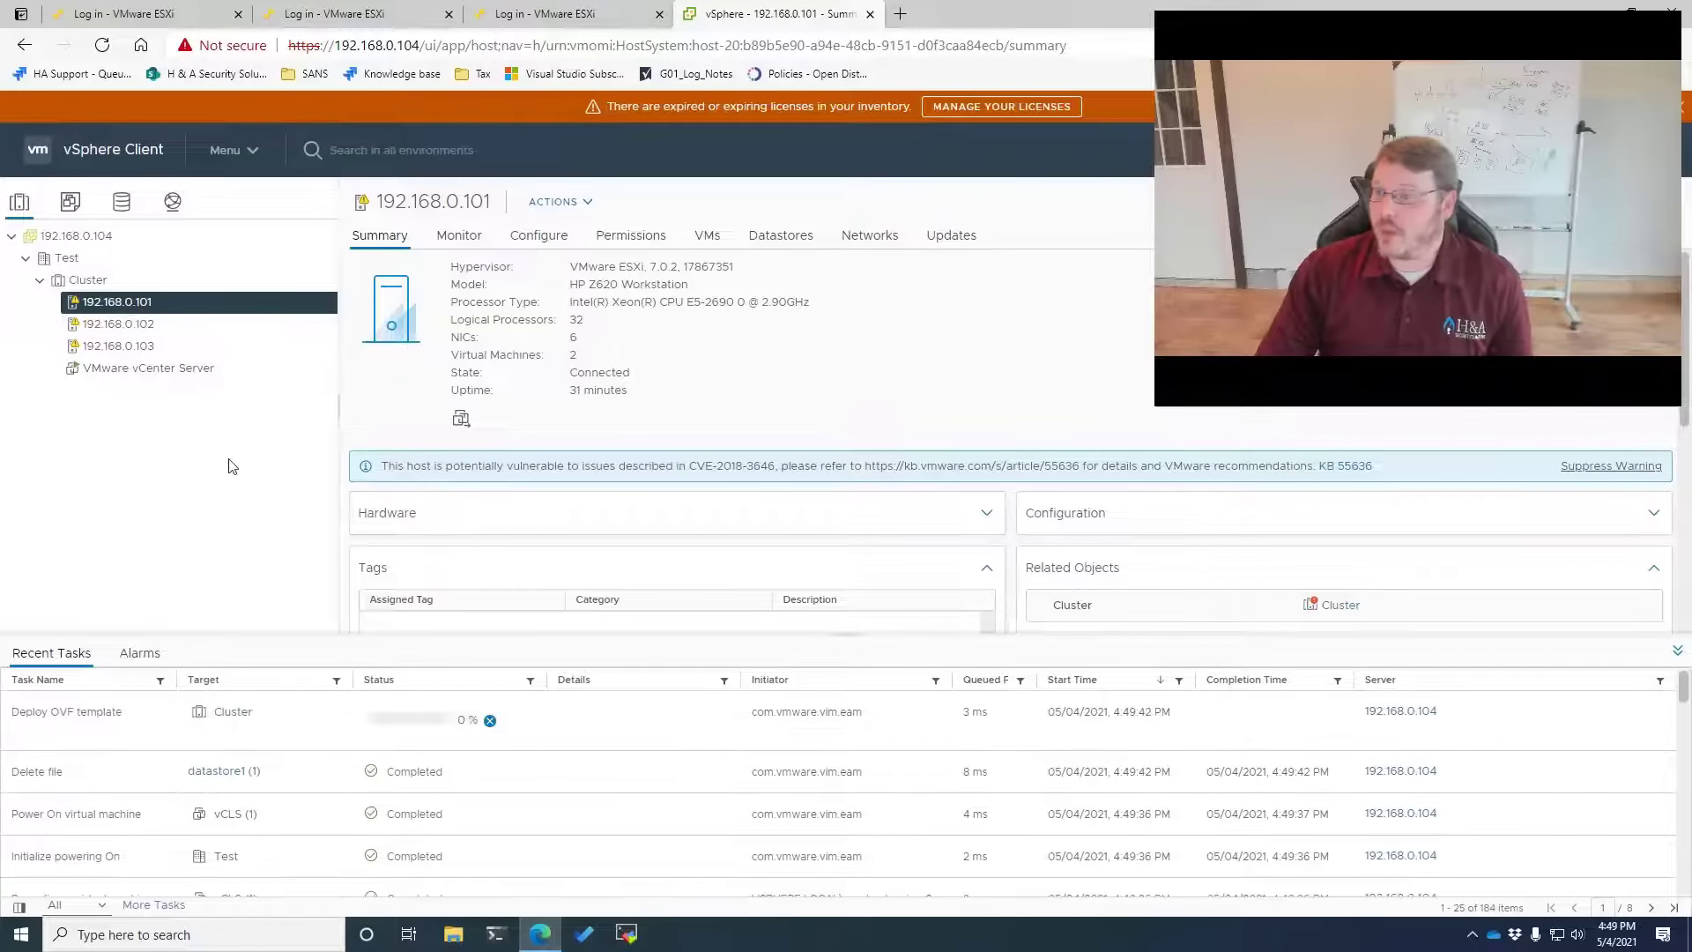
pyautogui.rightClick(82, 286)
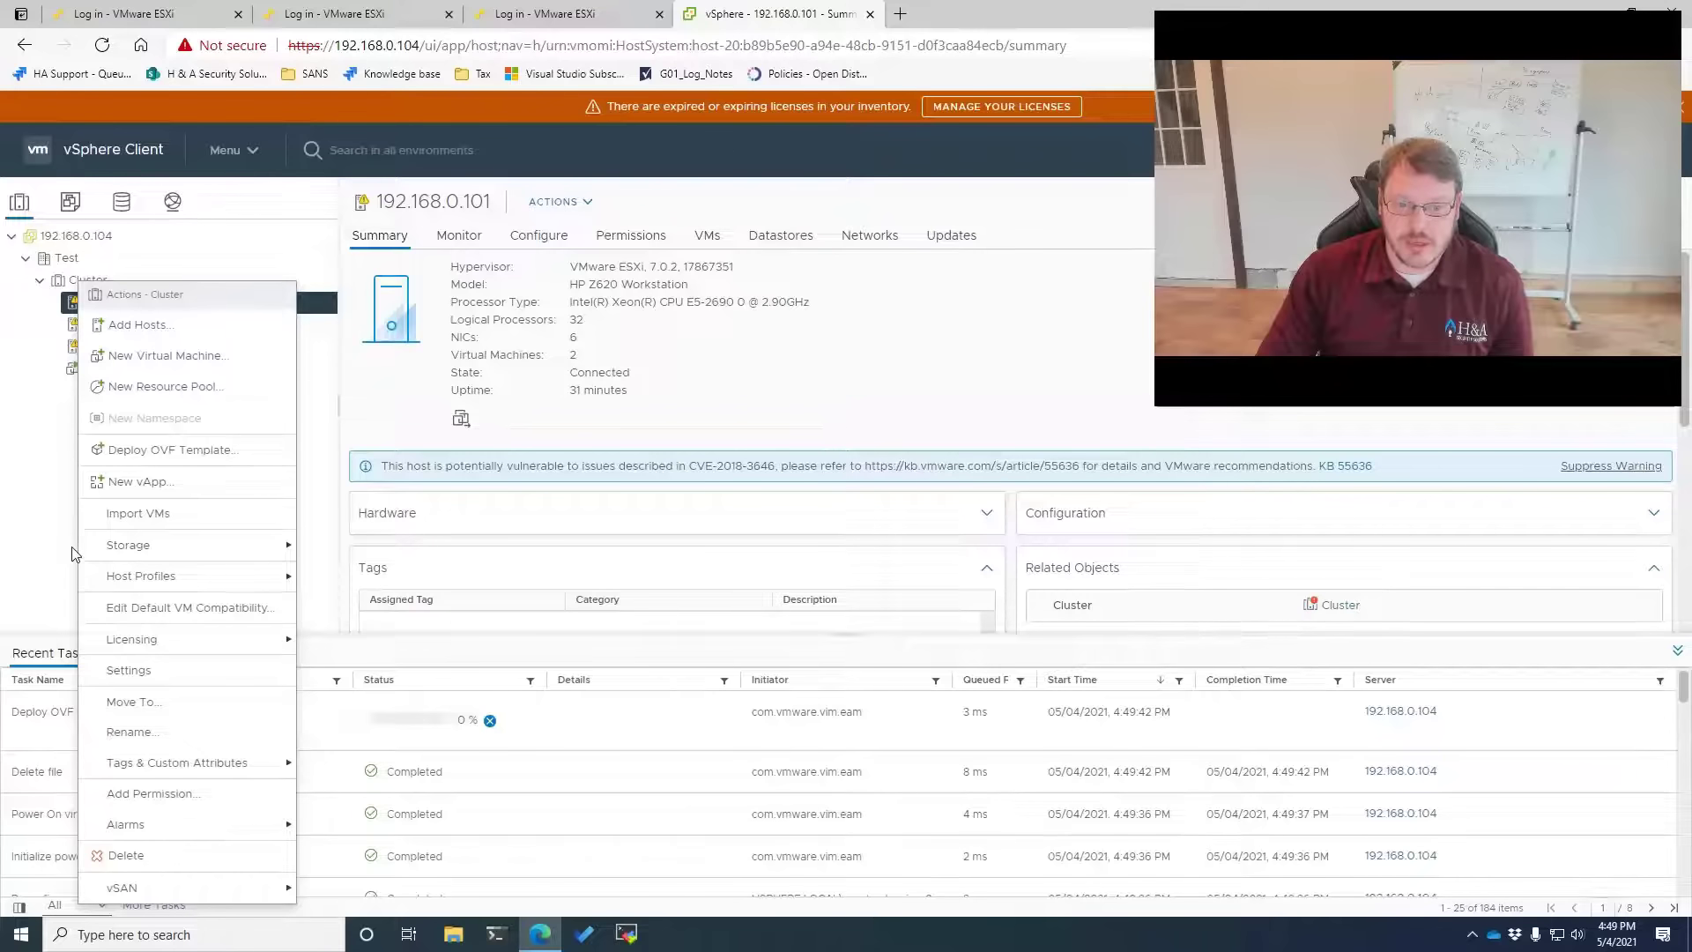
pyautogui.click(45, 539)
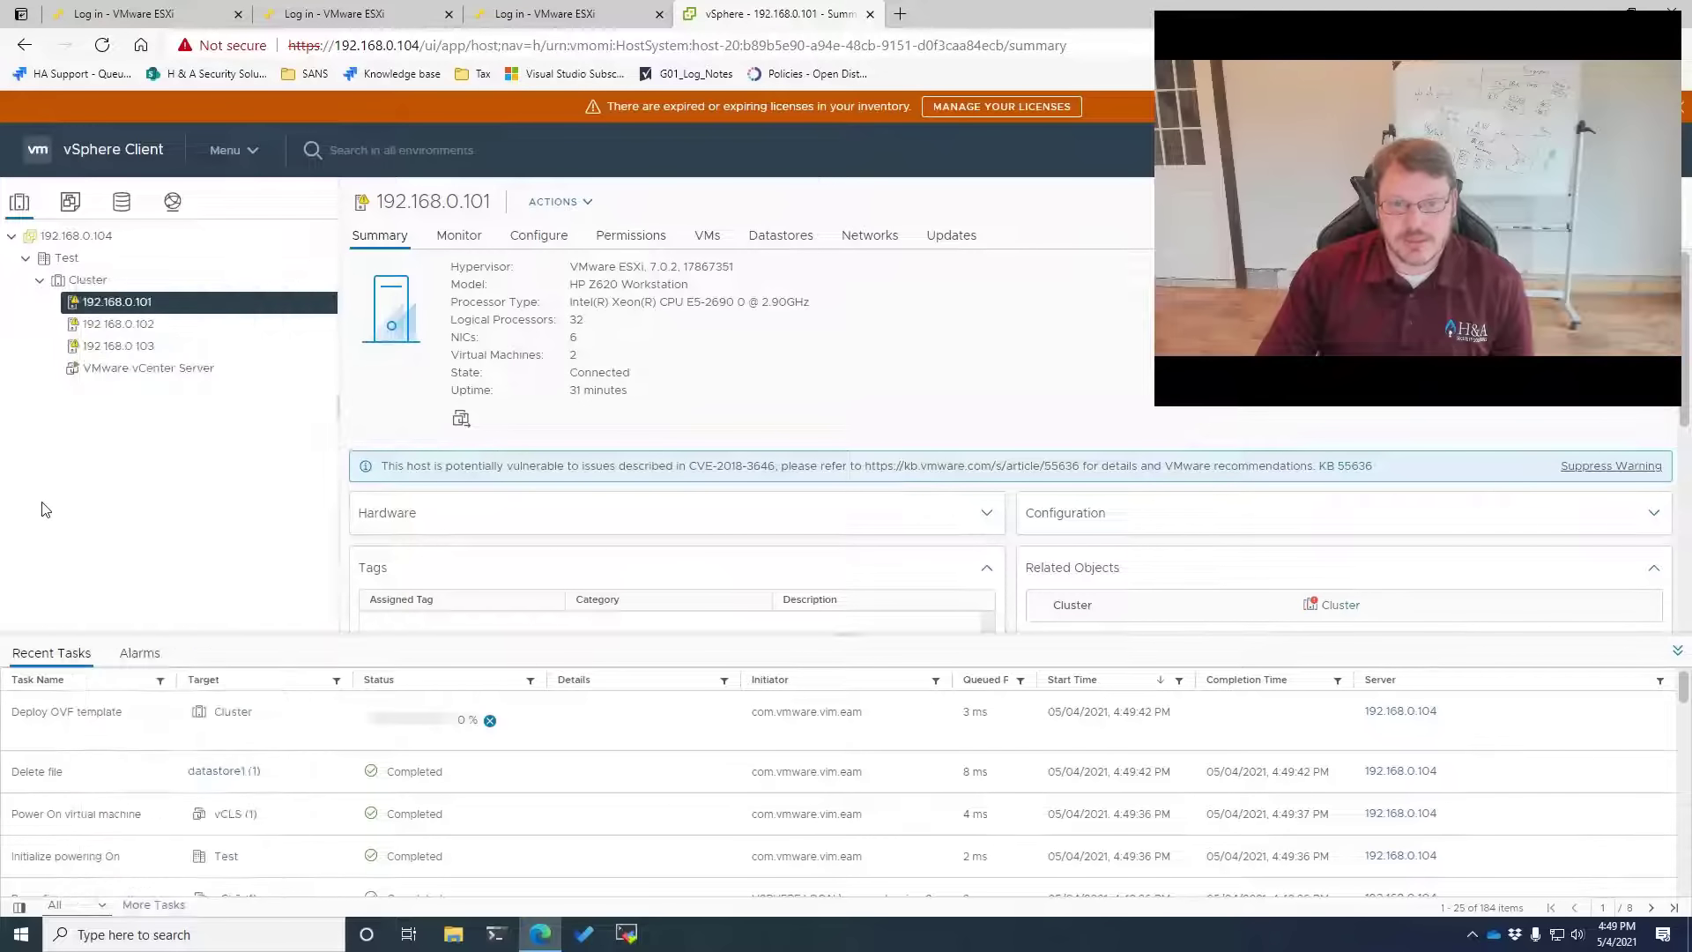
pyautogui.click(71, 203)
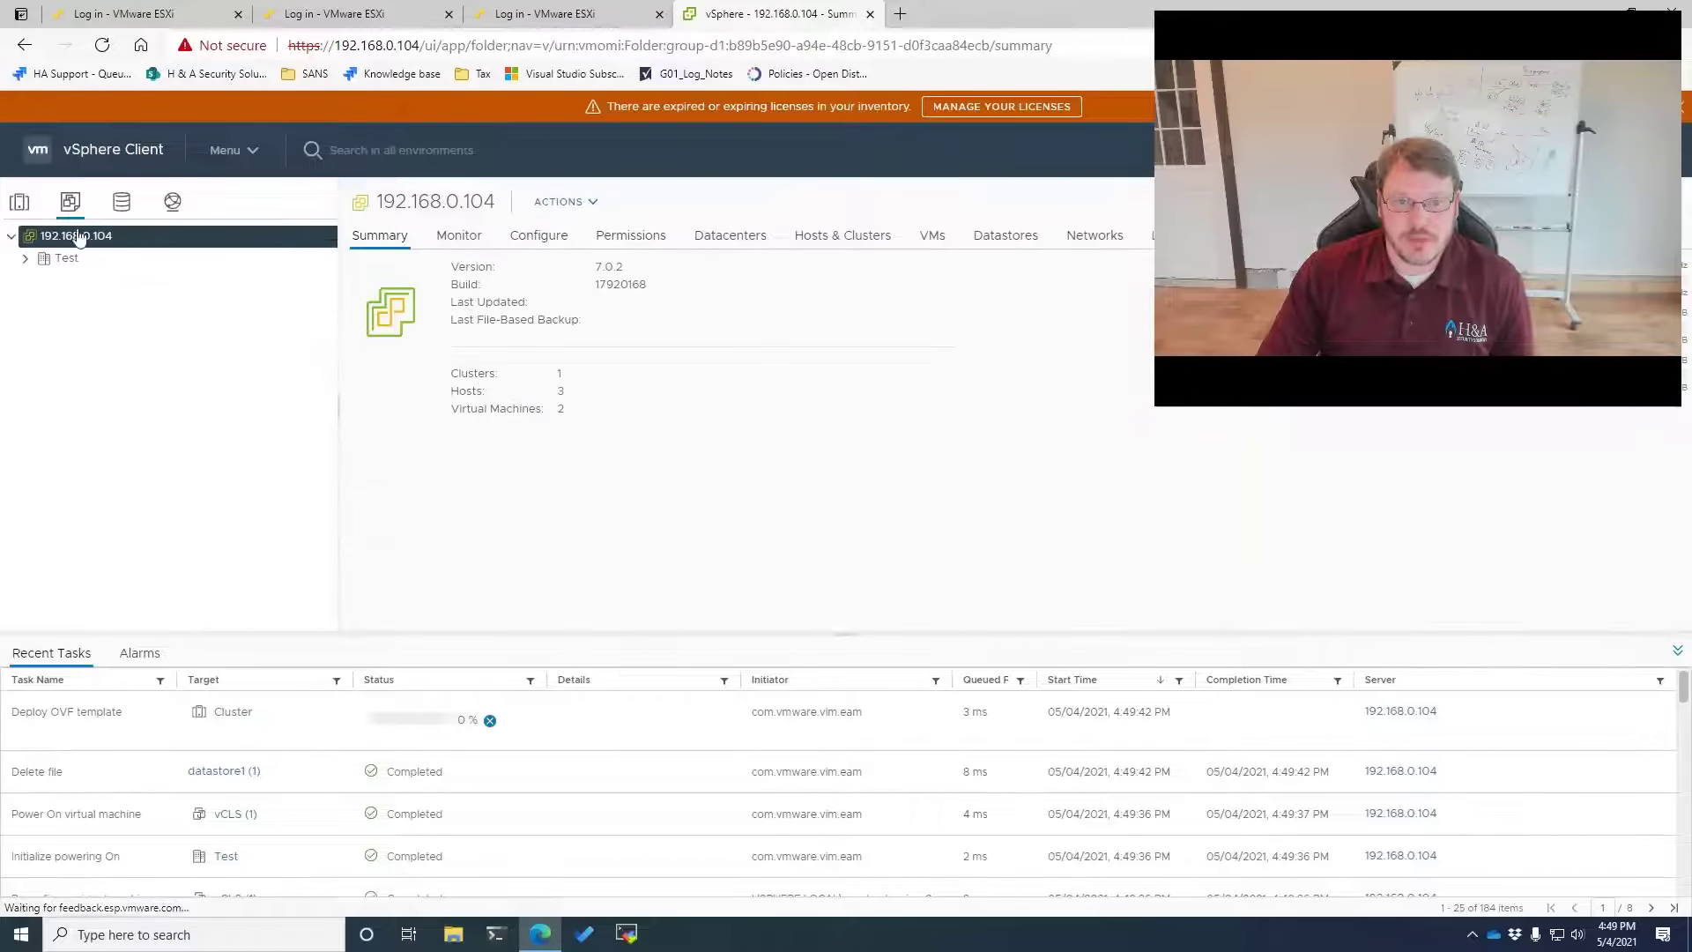
pyautogui.rightClick(68, 266)
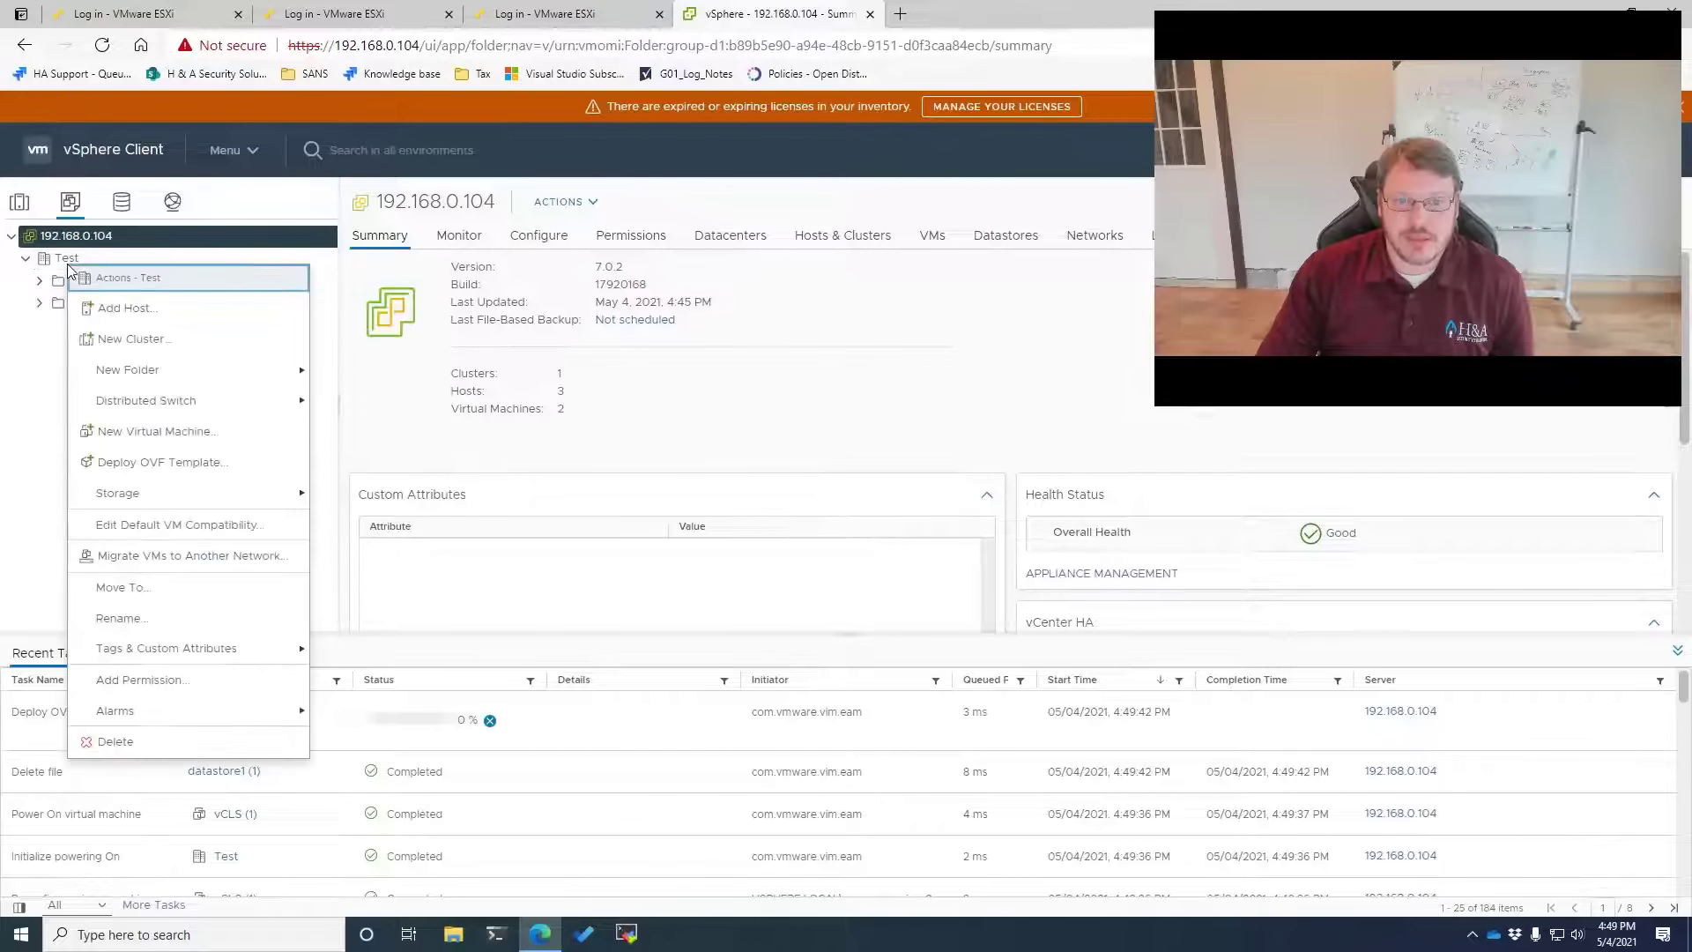
pyautogui.moveTo(221, 370)
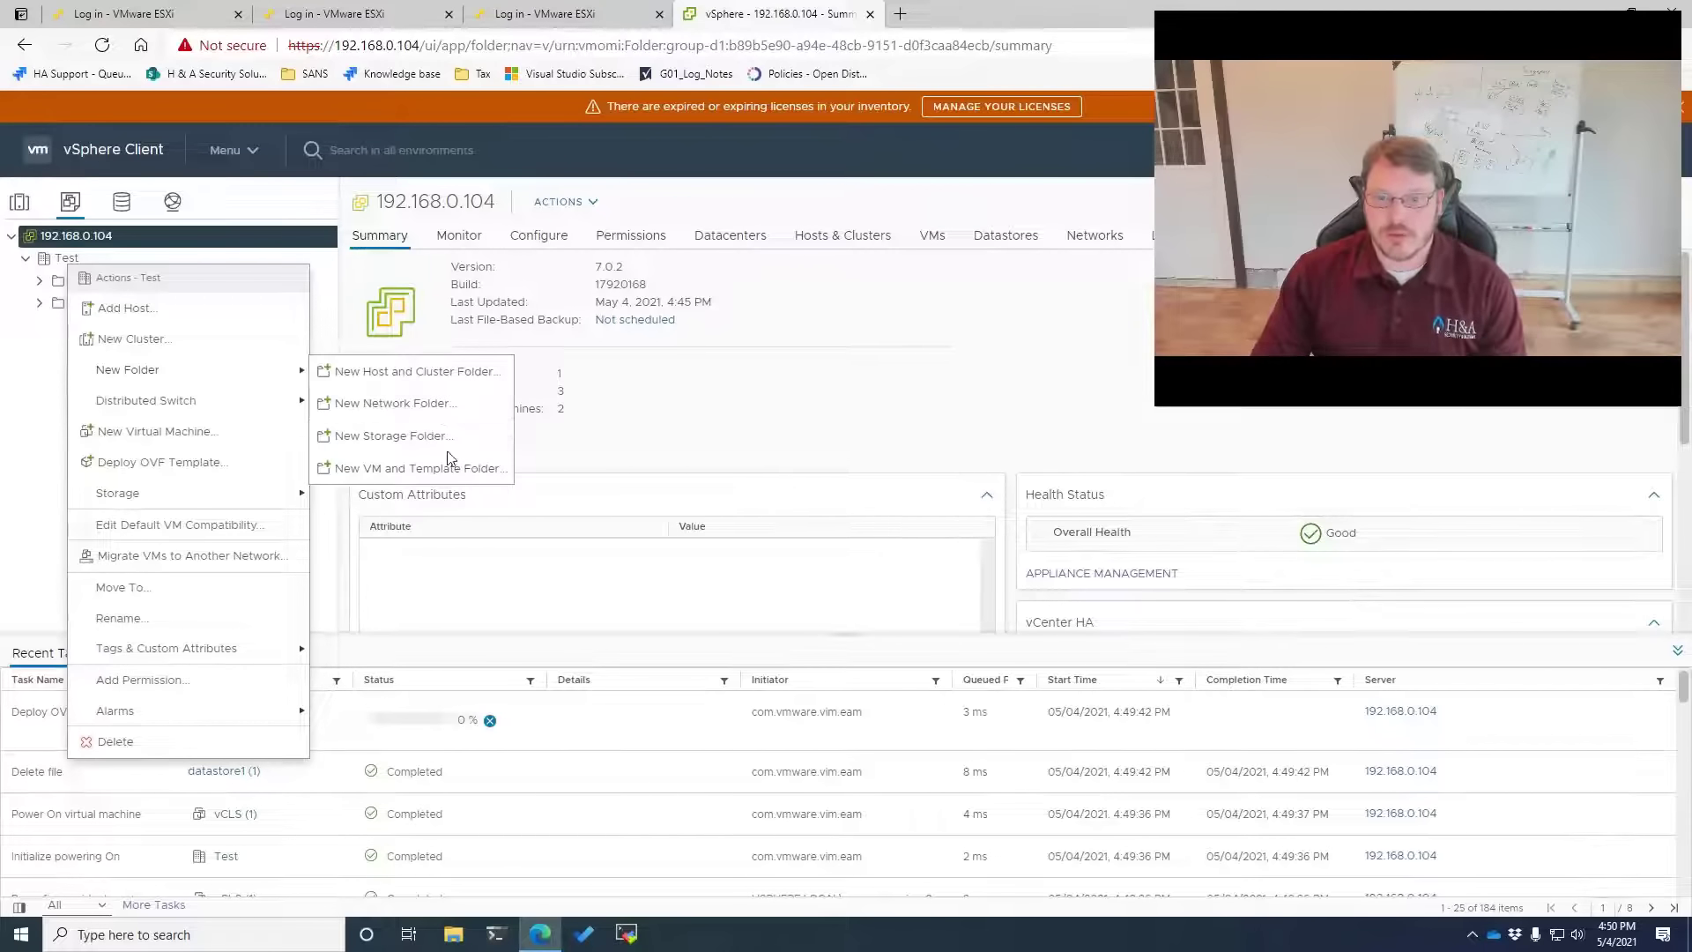
# Create a new VM and template folder named 'Template' under the Test datacenter
pyautogui.click(335, 468)
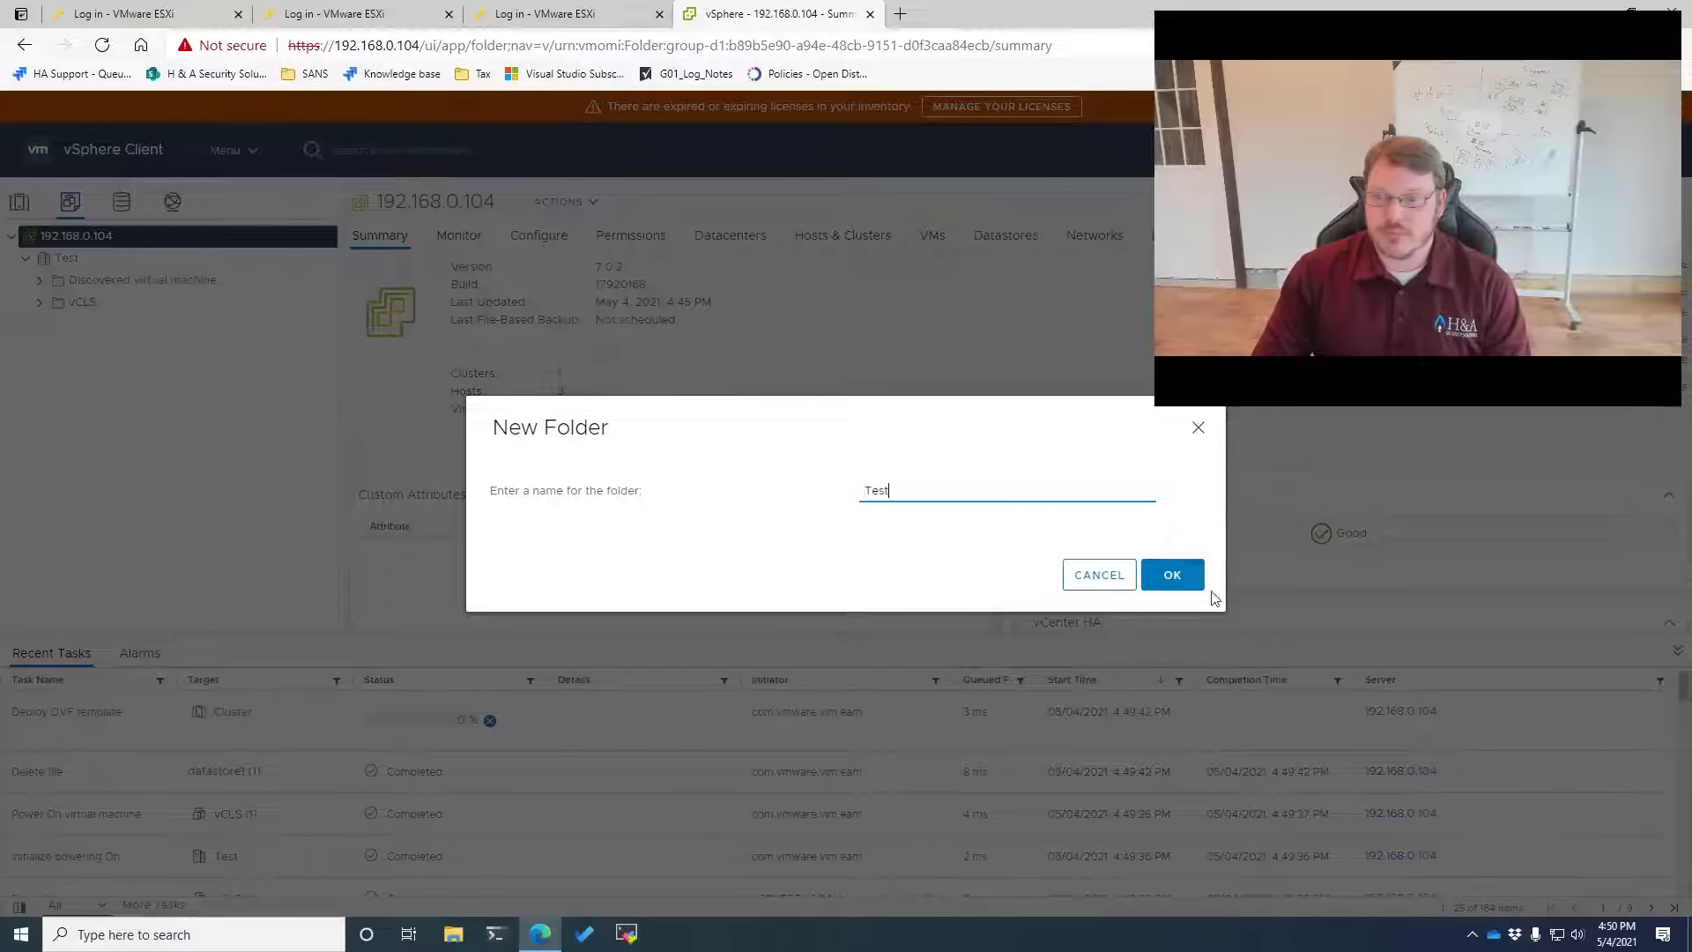
pyautogui.write('https://192.168.0.104:5480/')
pyautogui.hotkey('ctrl', 'a')
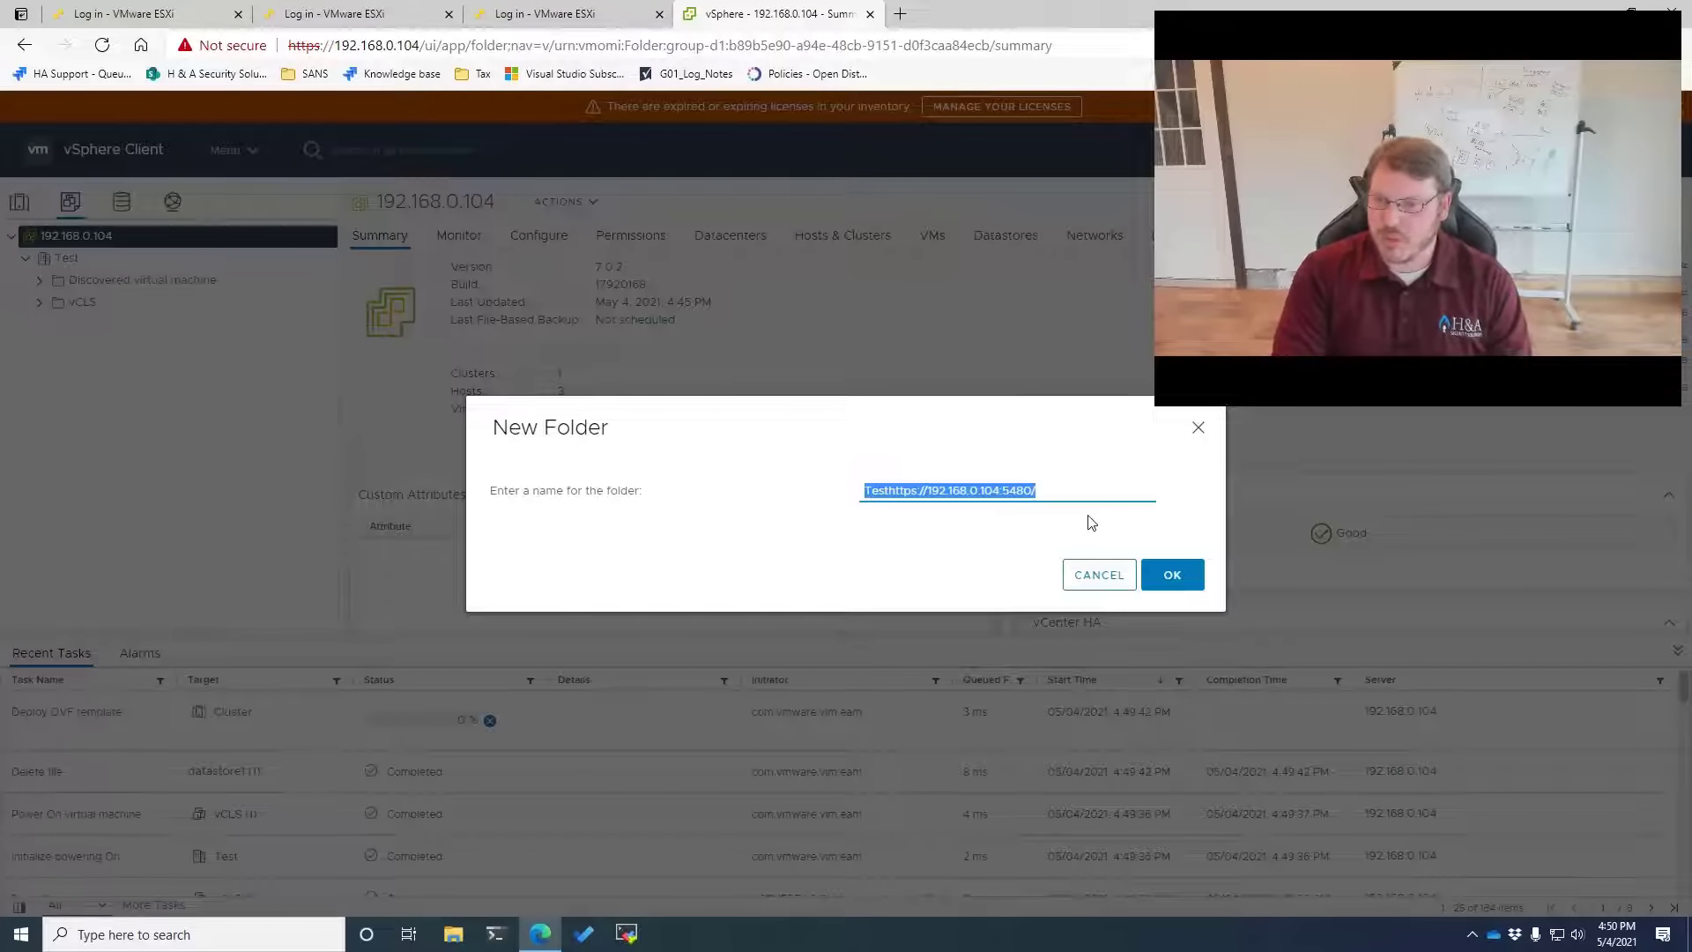
pyautogui.write('Template')
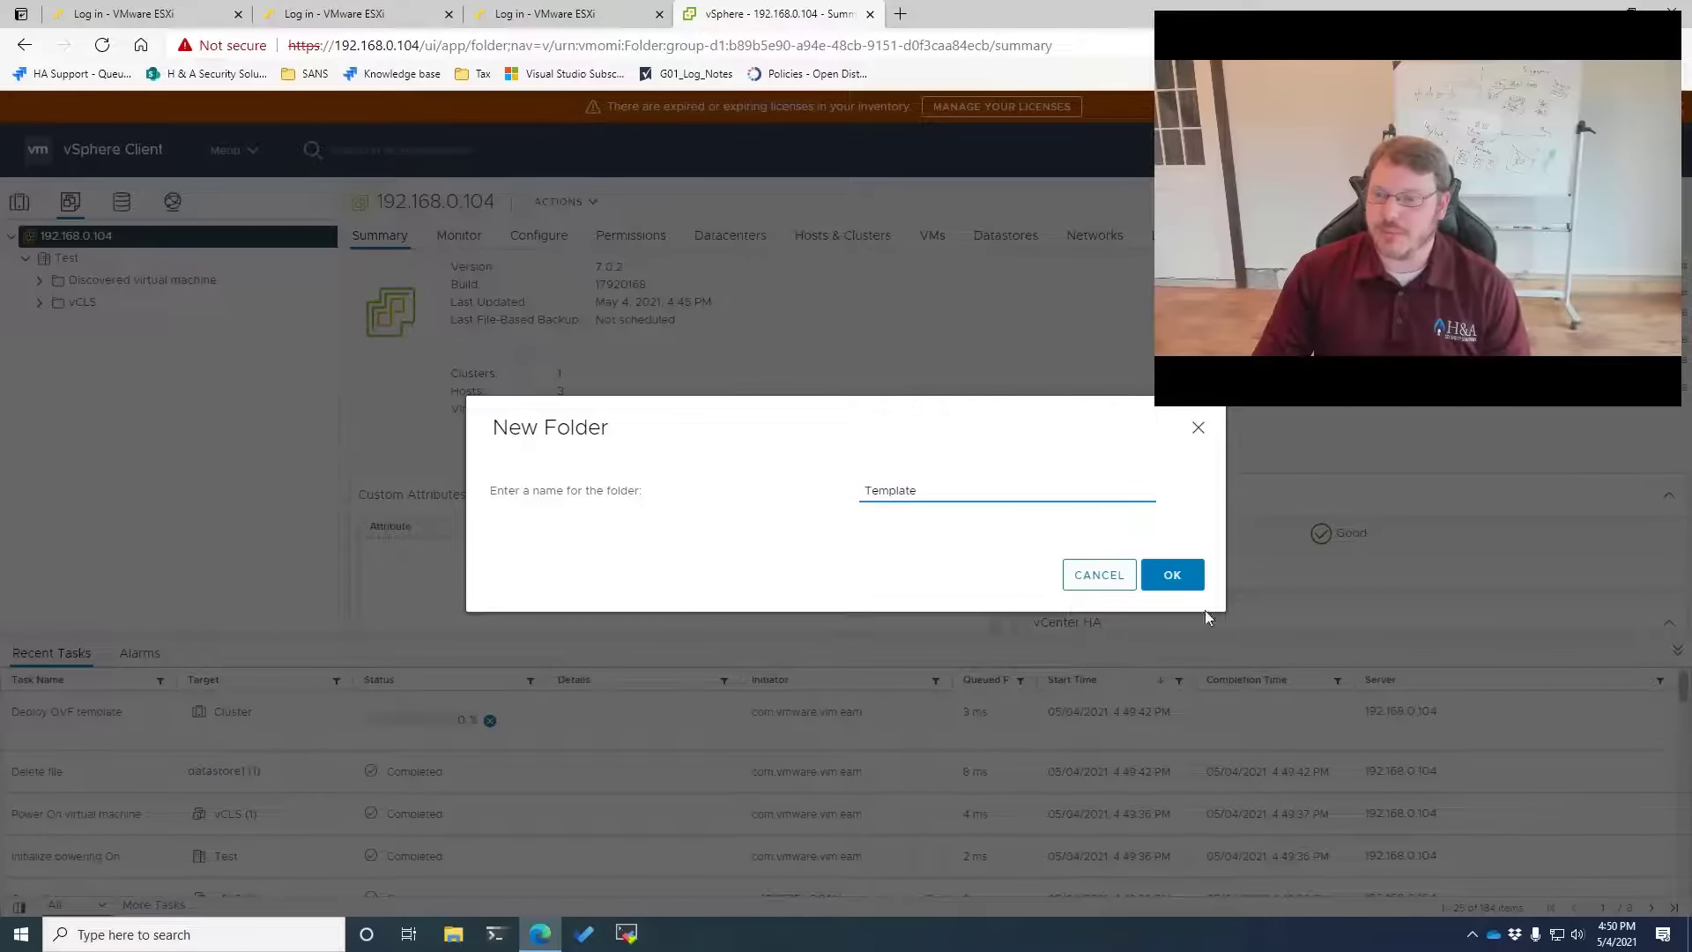
pyautogui.click(1171, 577)
pyautogui.rightClick(85, 304)
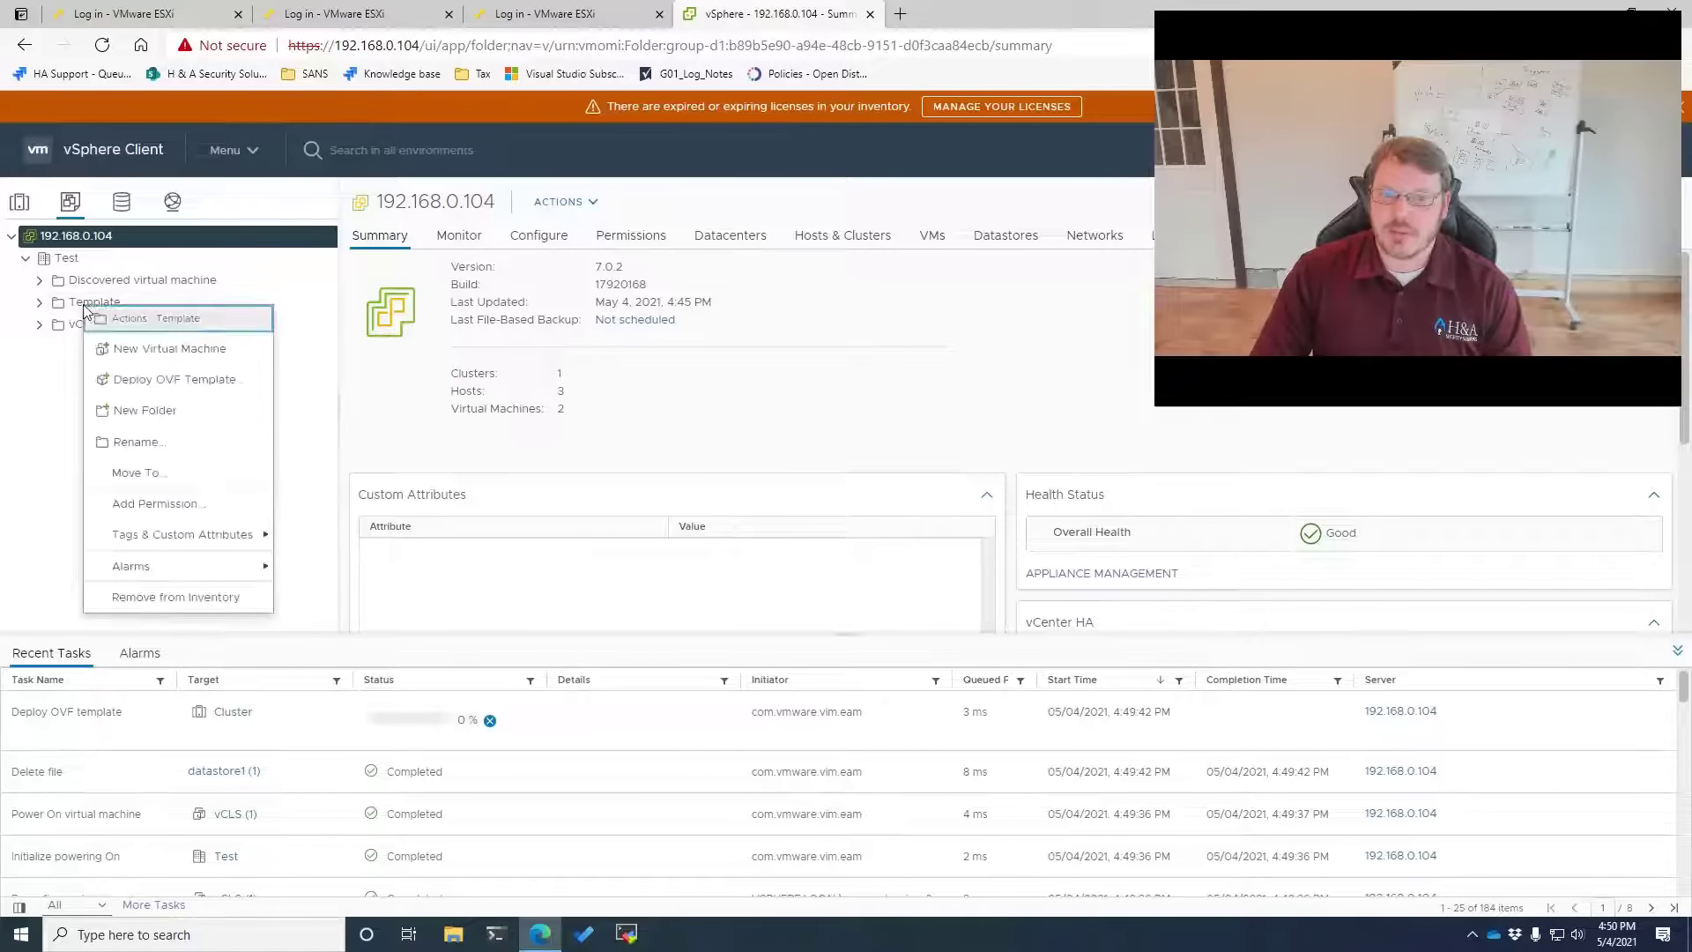
# Start a new virtual machine in the Template folder named Ubuntu2004
pyautogui.click(185, 355)
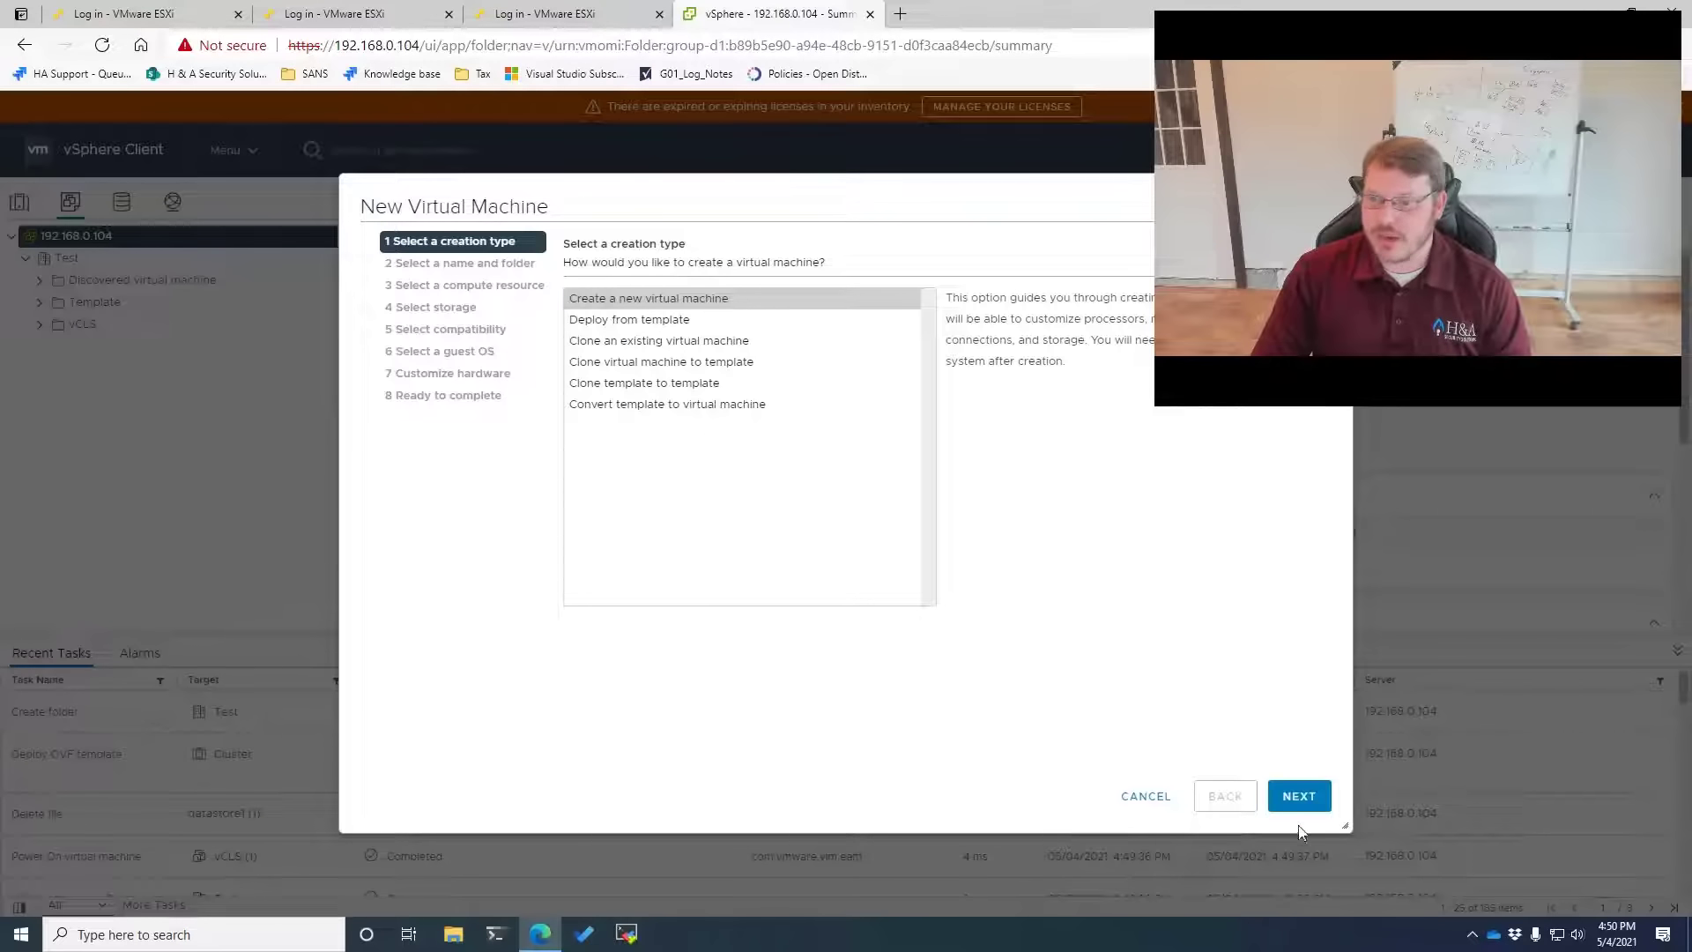
pyautogui.click(1299, 795)
pyautogui.click(878, 298)
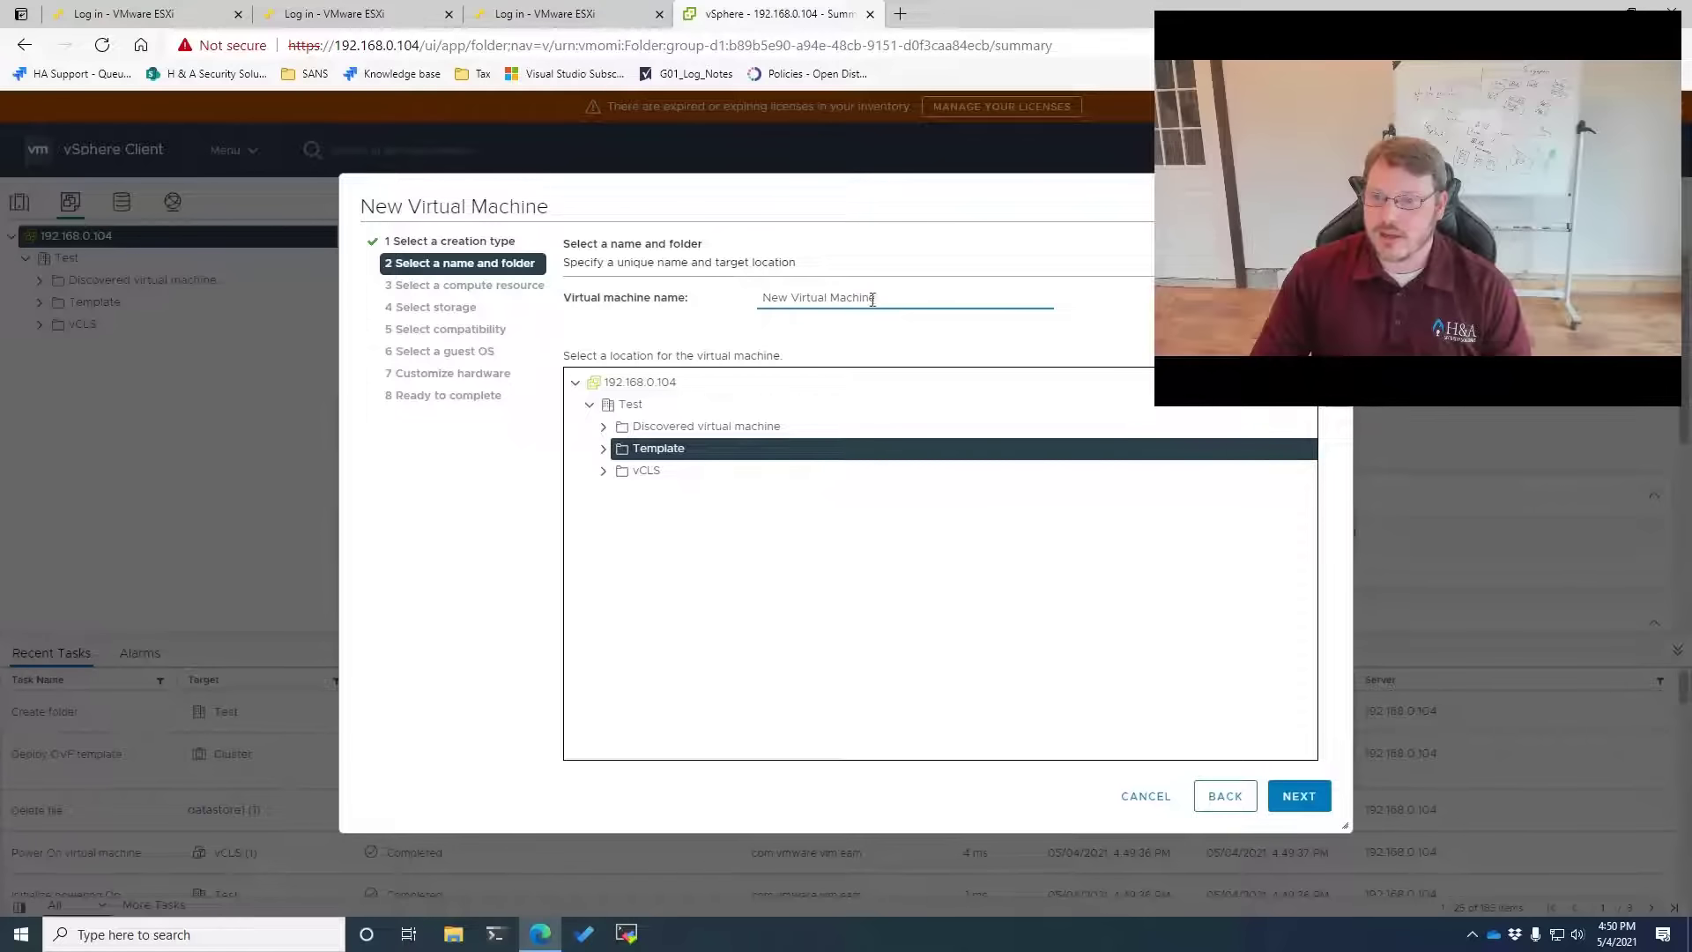
pyautogui.moveTo(878, 299); pyautogui.dragTo(737, 320)
pyautogui.write('Ubuntu20')
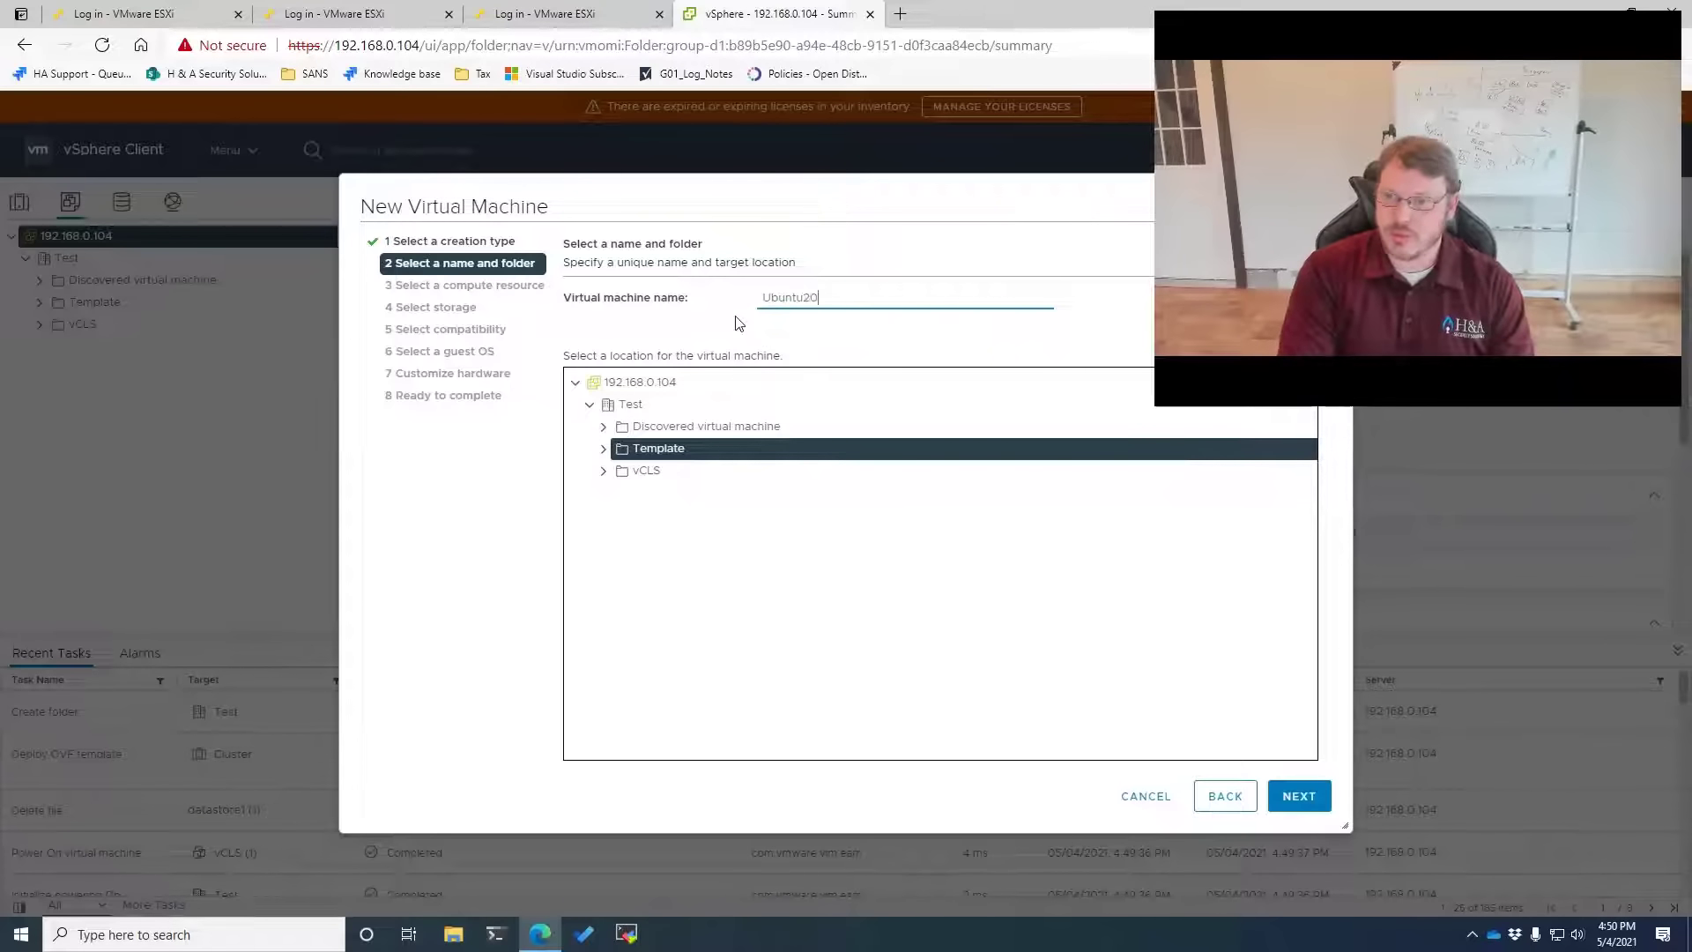
pyautogui.write('04')
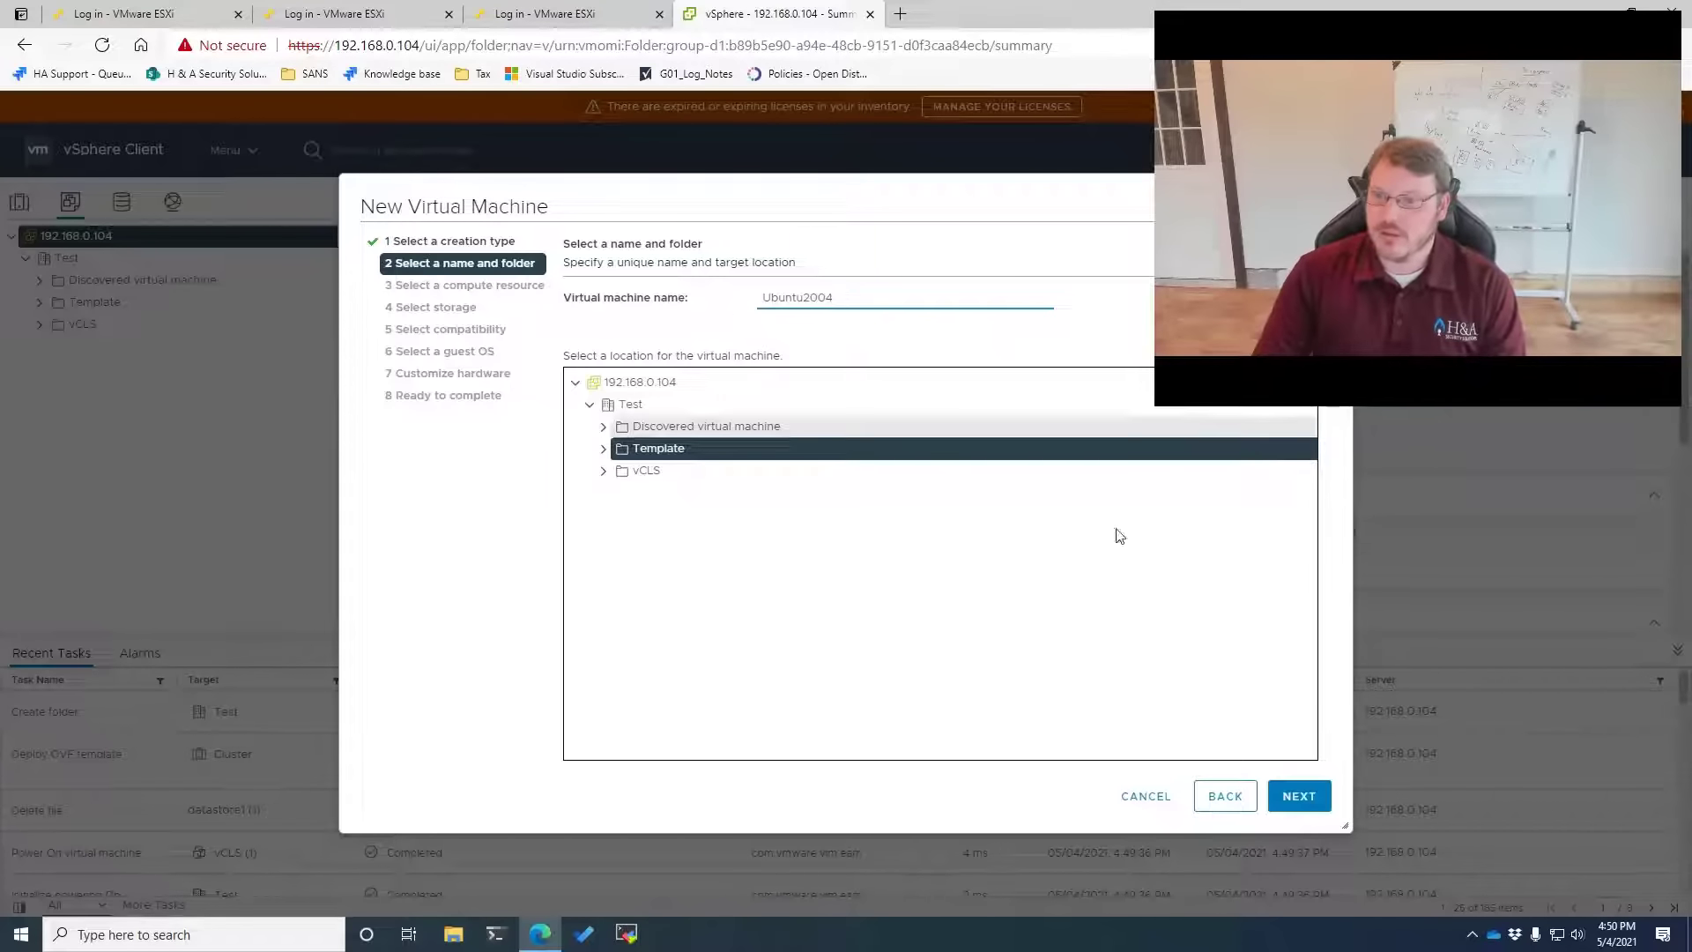
pyautogui.click(1299, 796)
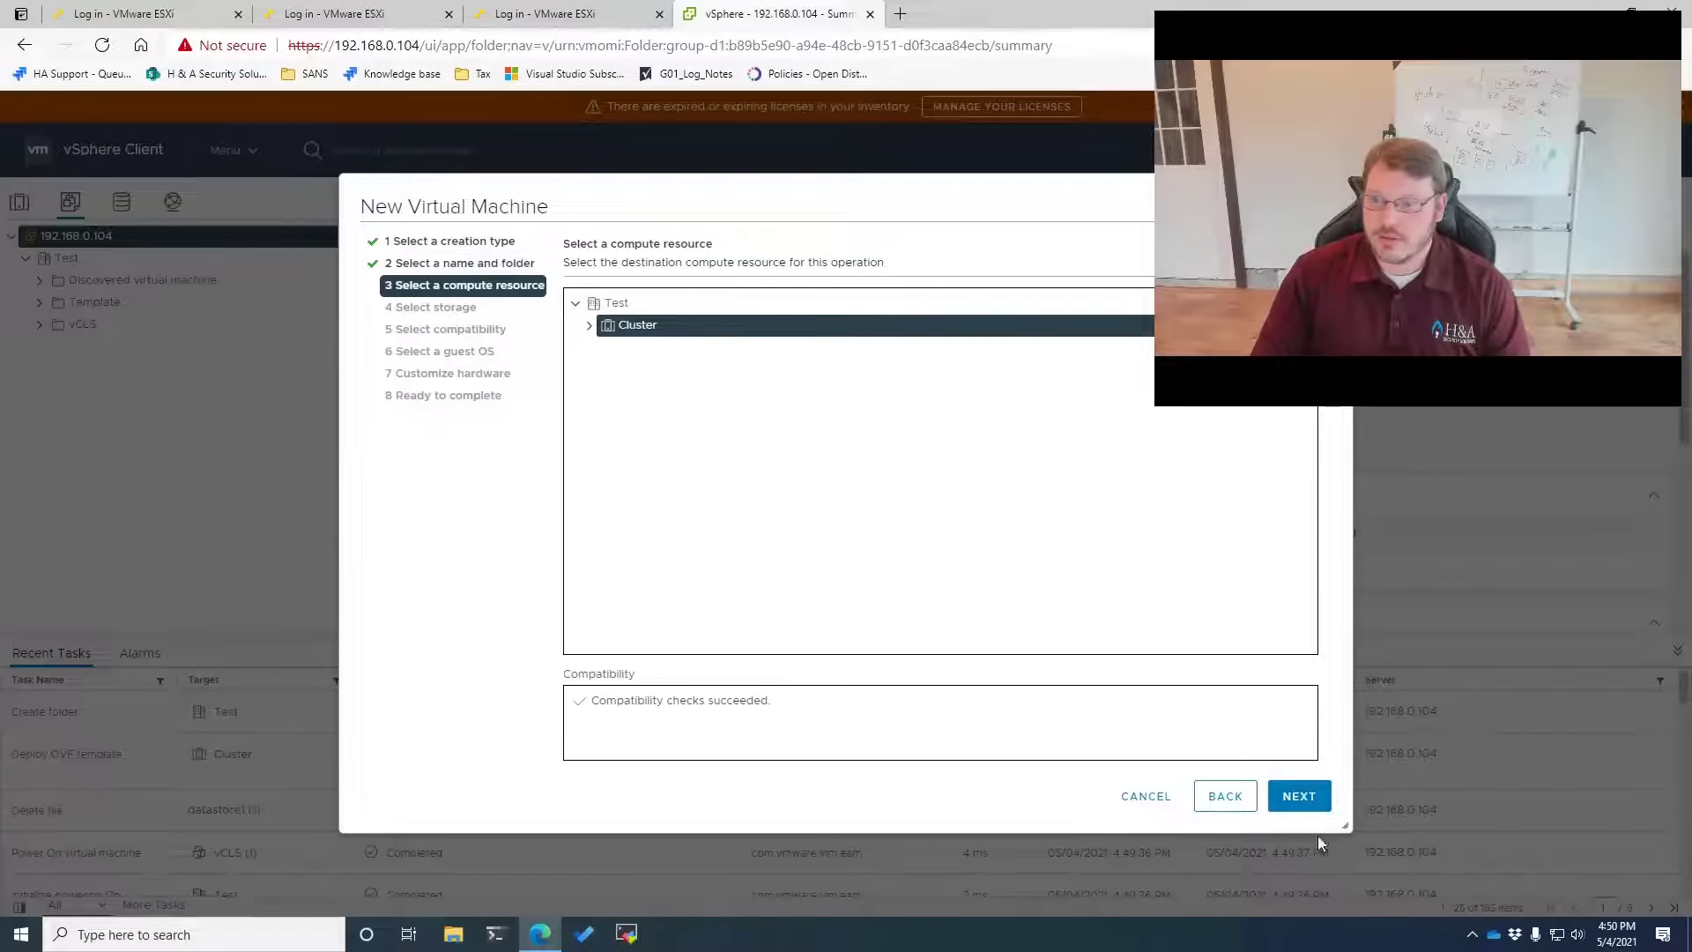
# Place it on Cluster and datastore1, keep ESXi 7.0 U2 compatibility, and choose Ubuntu Linux (64-bit)
pyautogui.click(1313, 796)
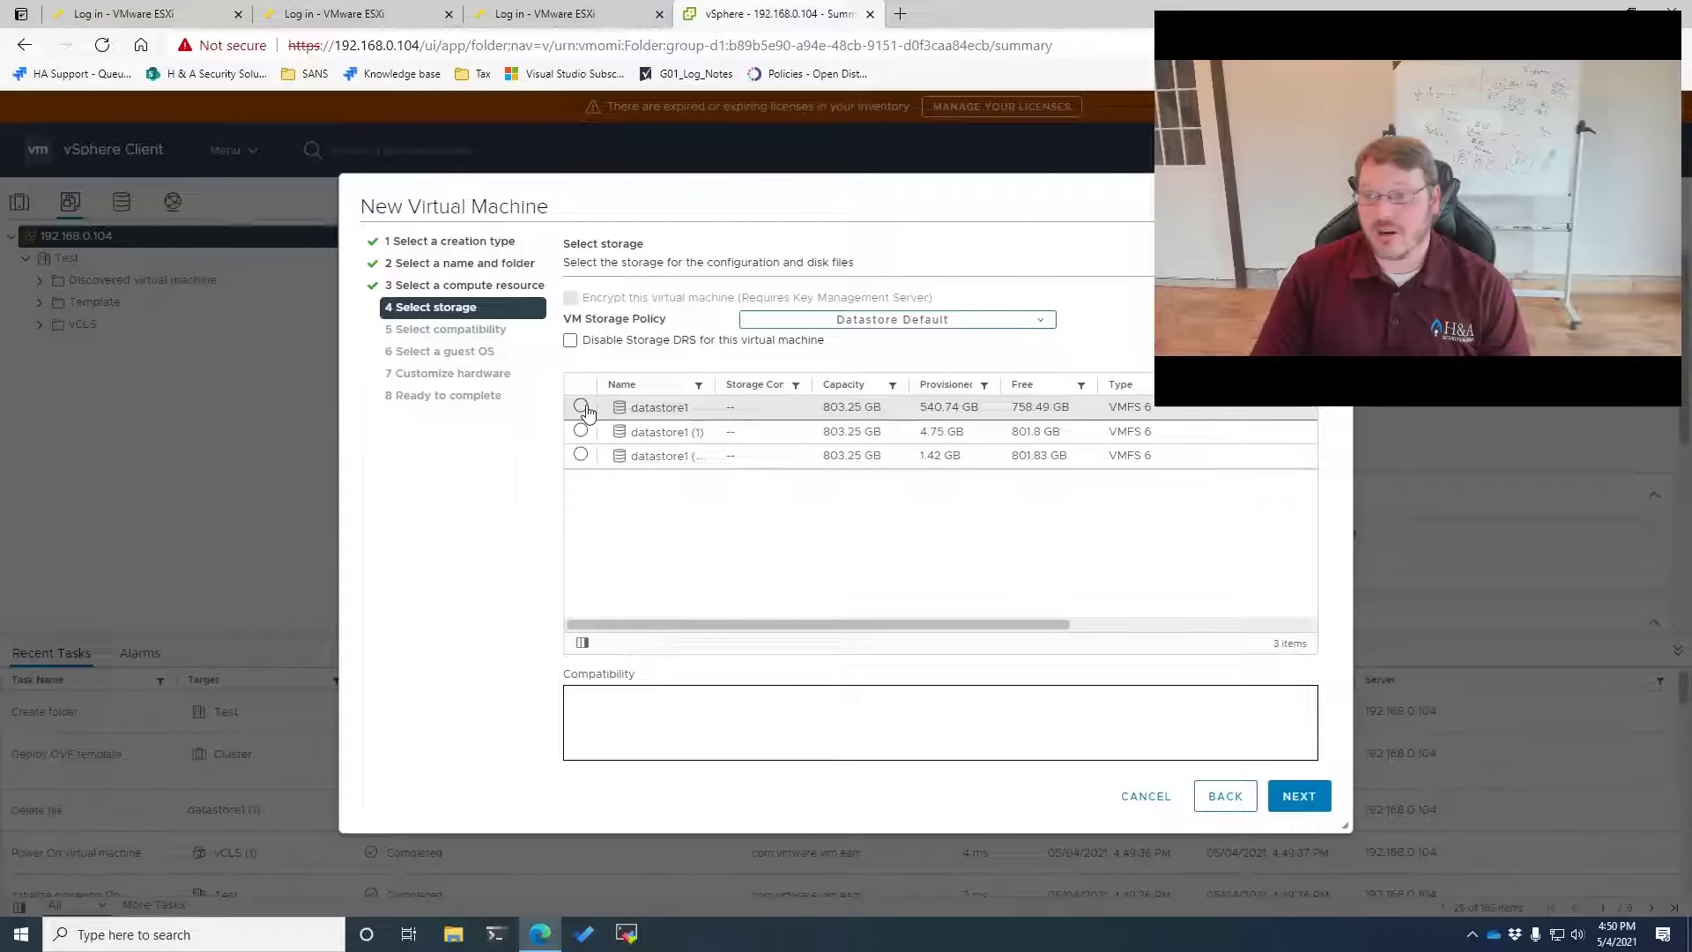
pyautogui.click(581, 408)
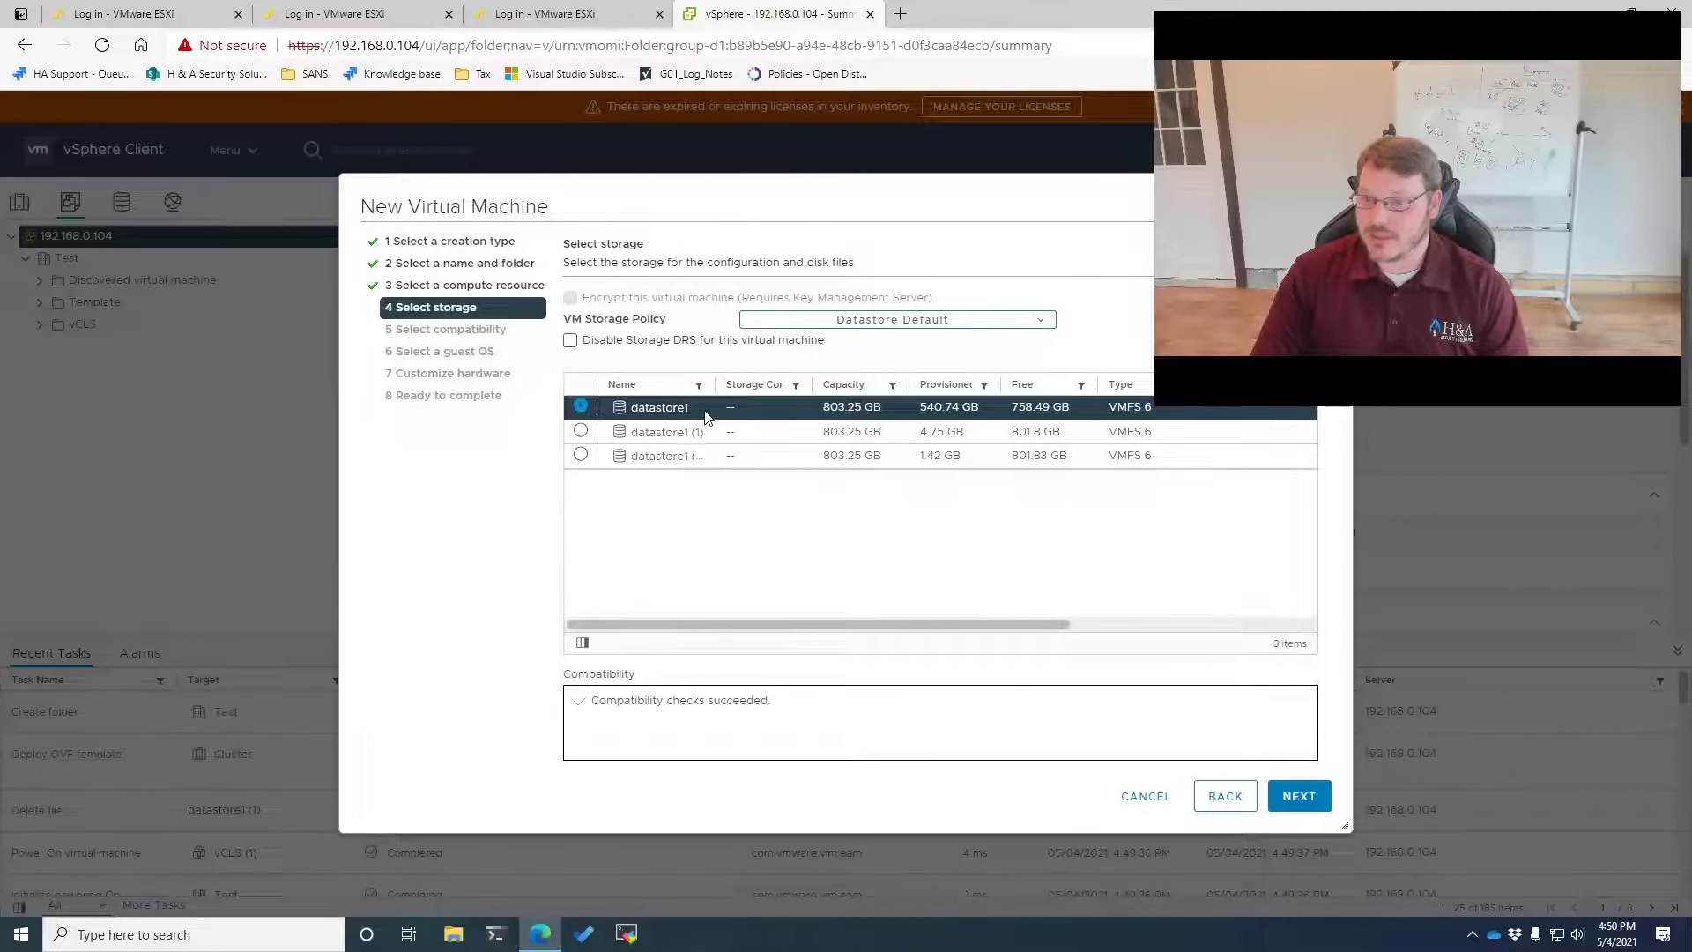
pyautogui.click(1300, 797)
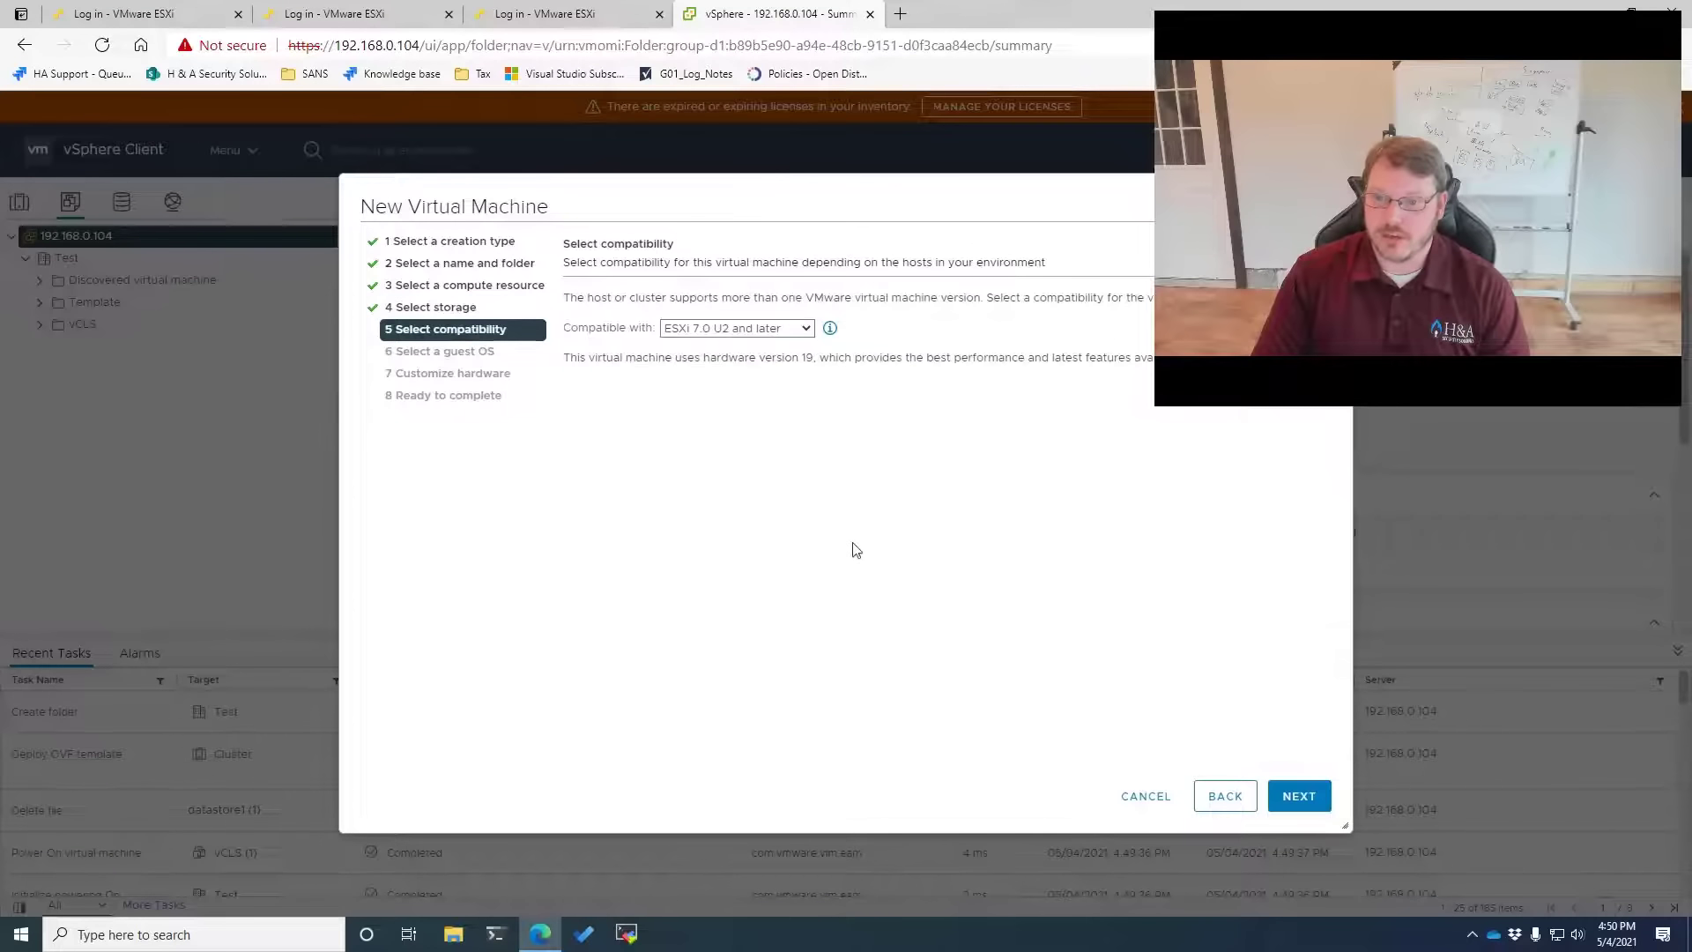
pyautogui.click(1299, 795)
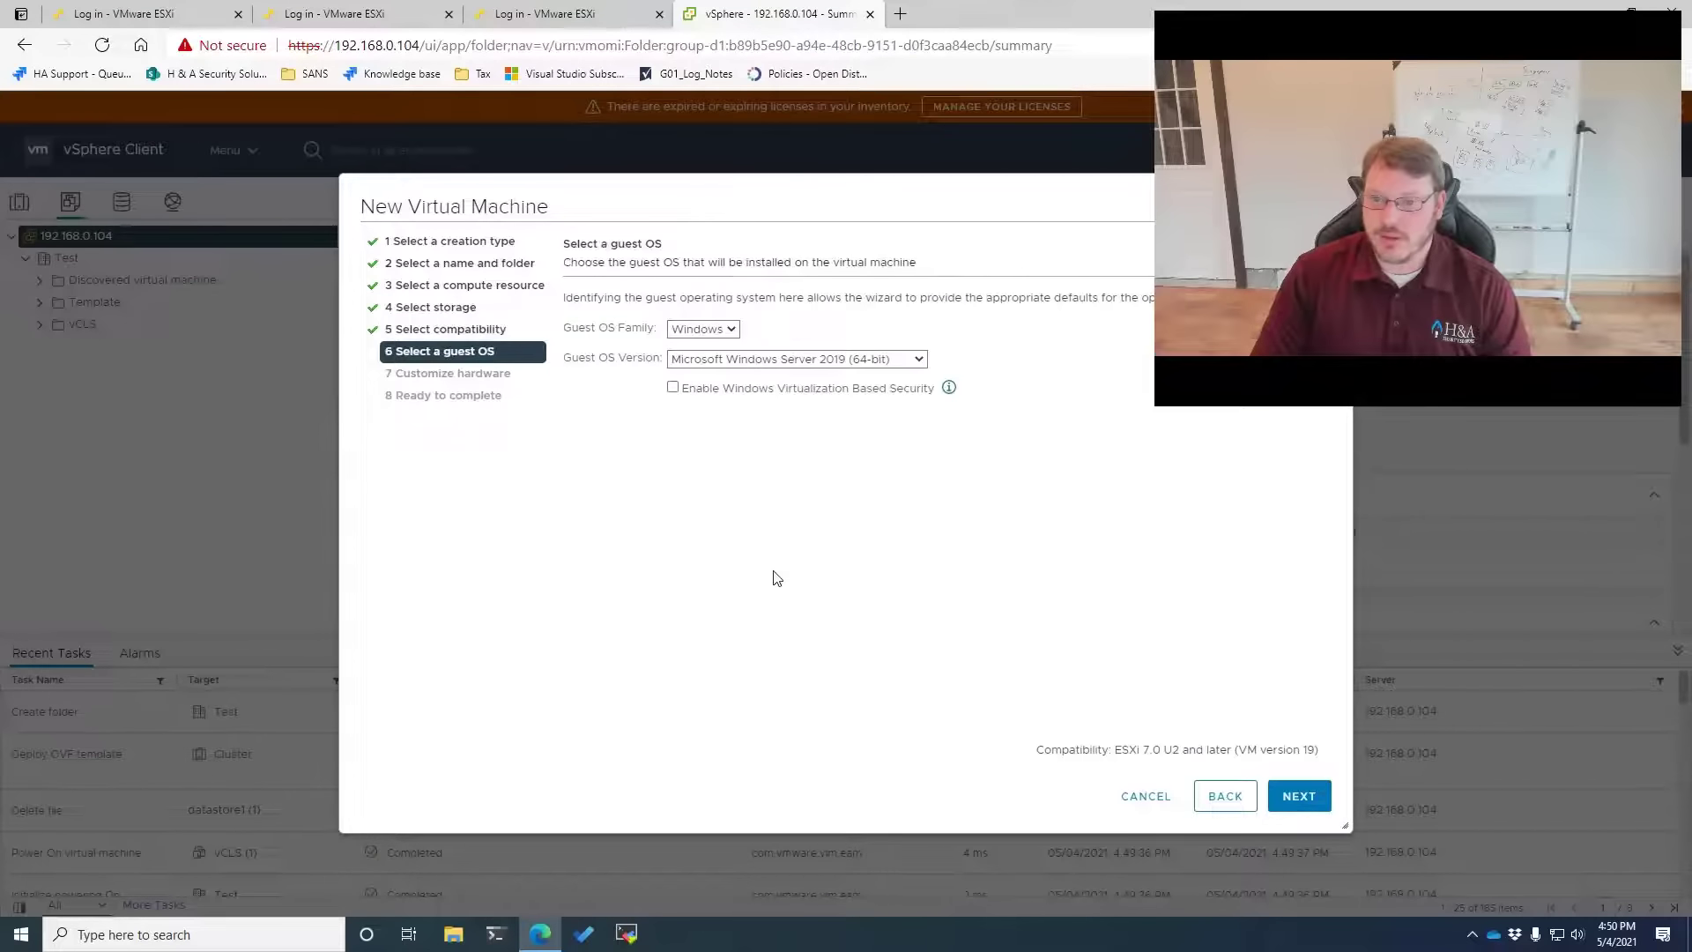
pyautogui.click(714, 340)
pyautogui.click(704, 371)
pyautogui.click(732, 361)
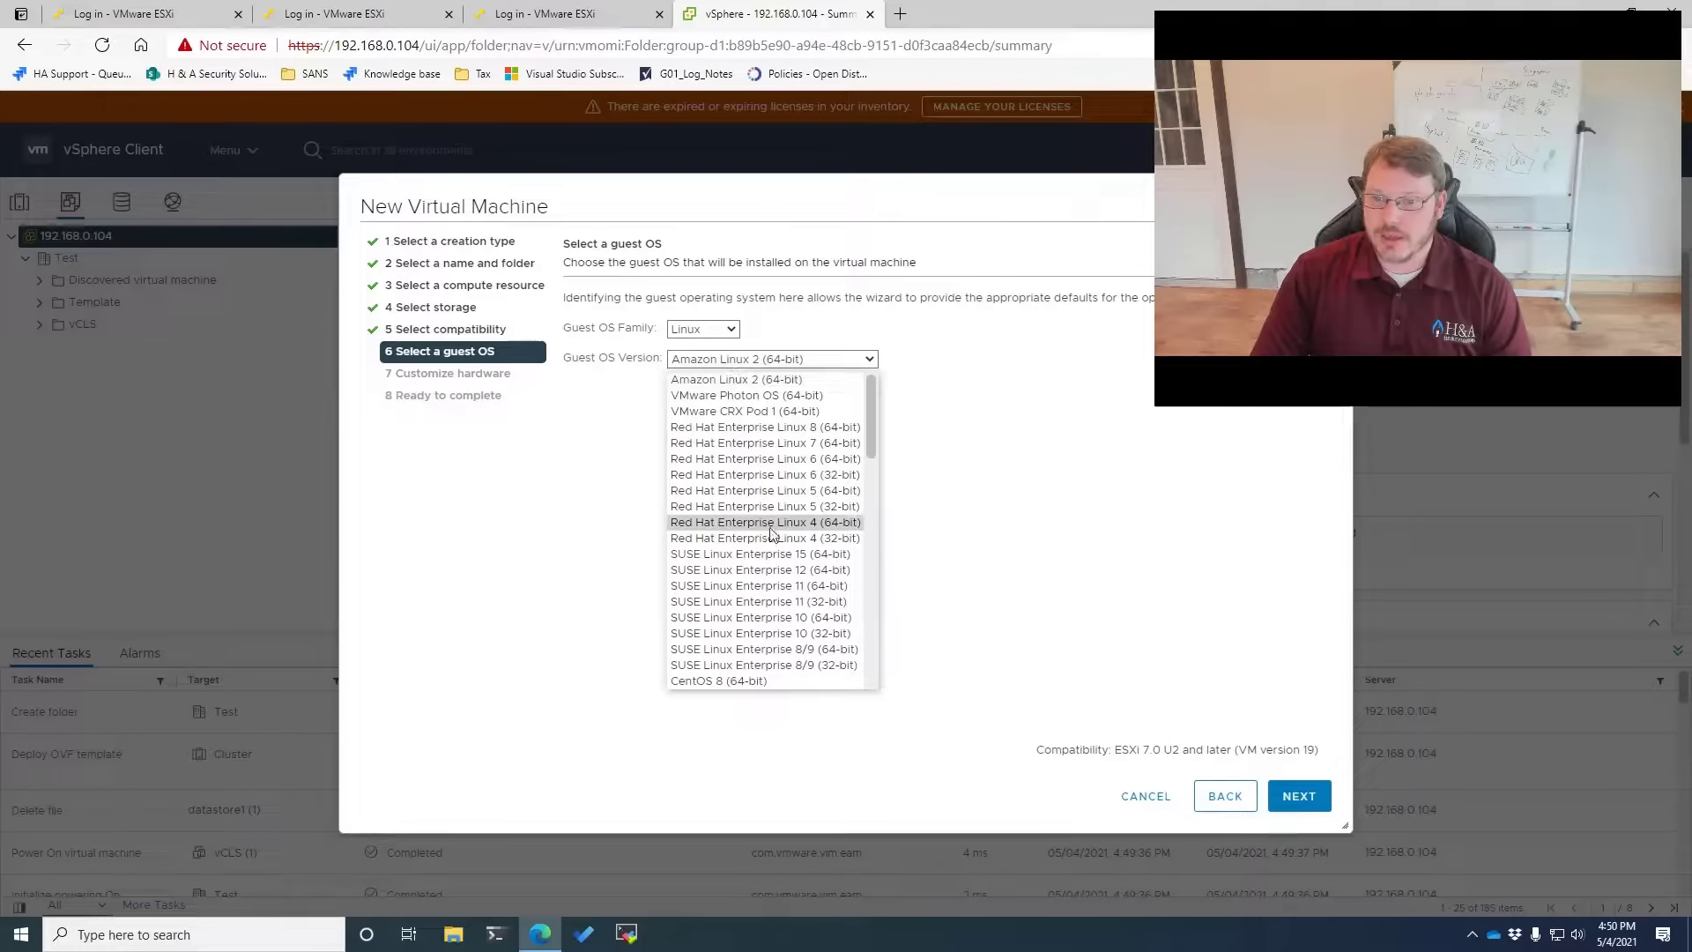
pyautogui.scroll(-8, 770, 532)
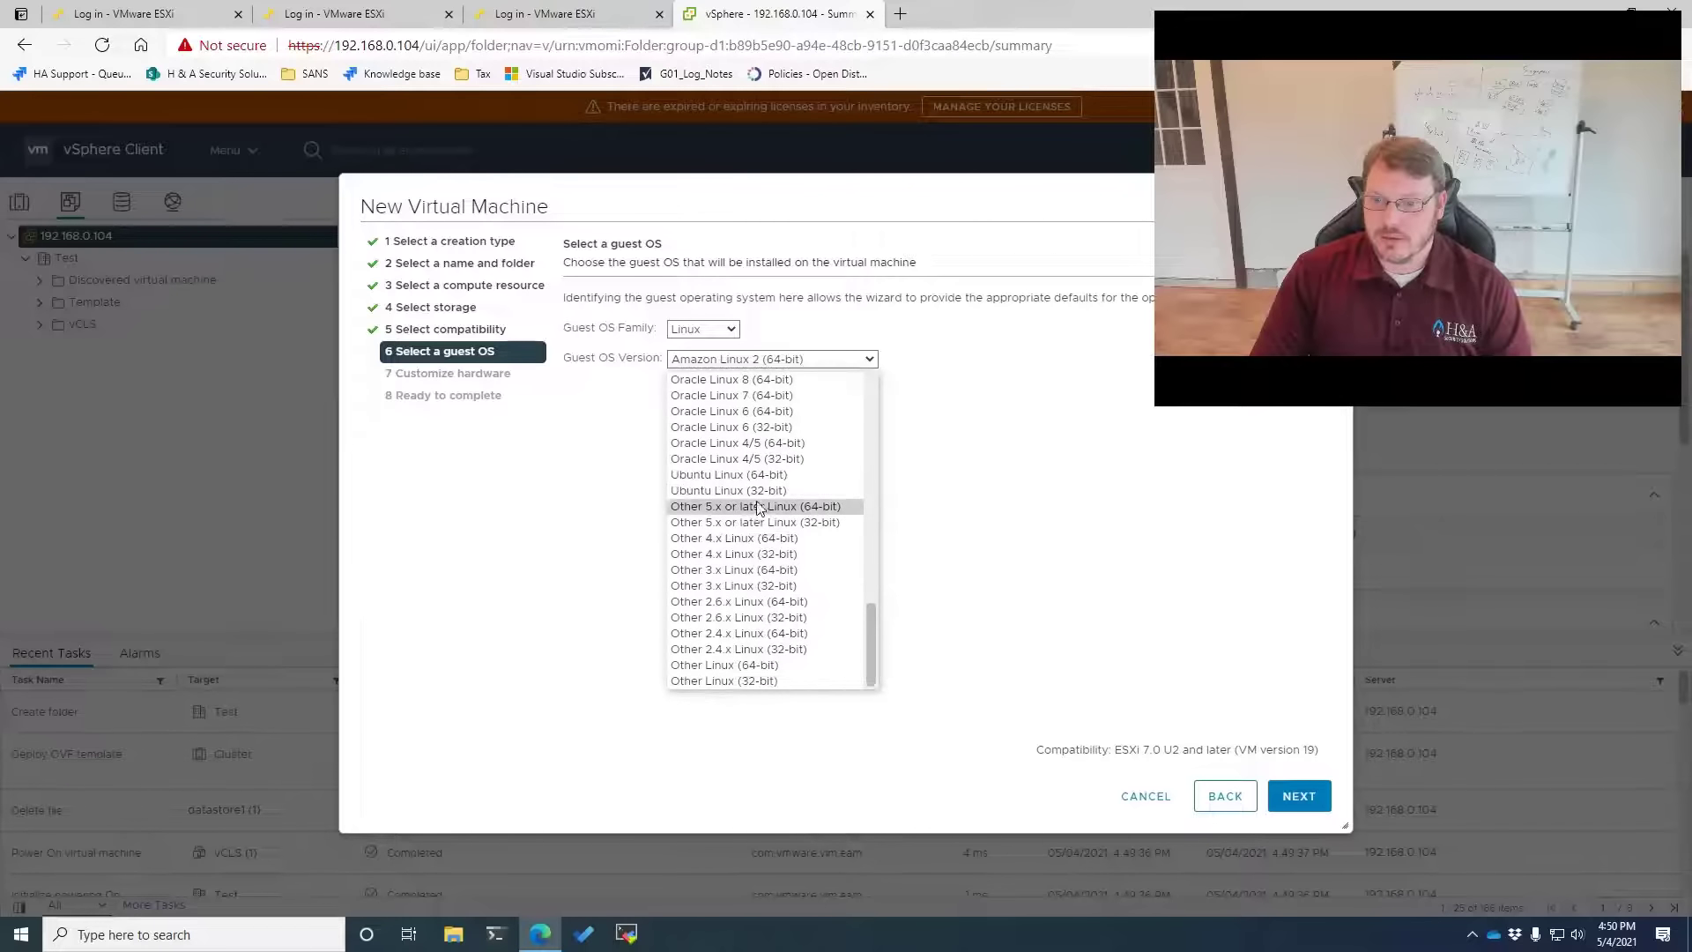
pyautogui.click(756, 475)
pyautogui.click(1292, 797)
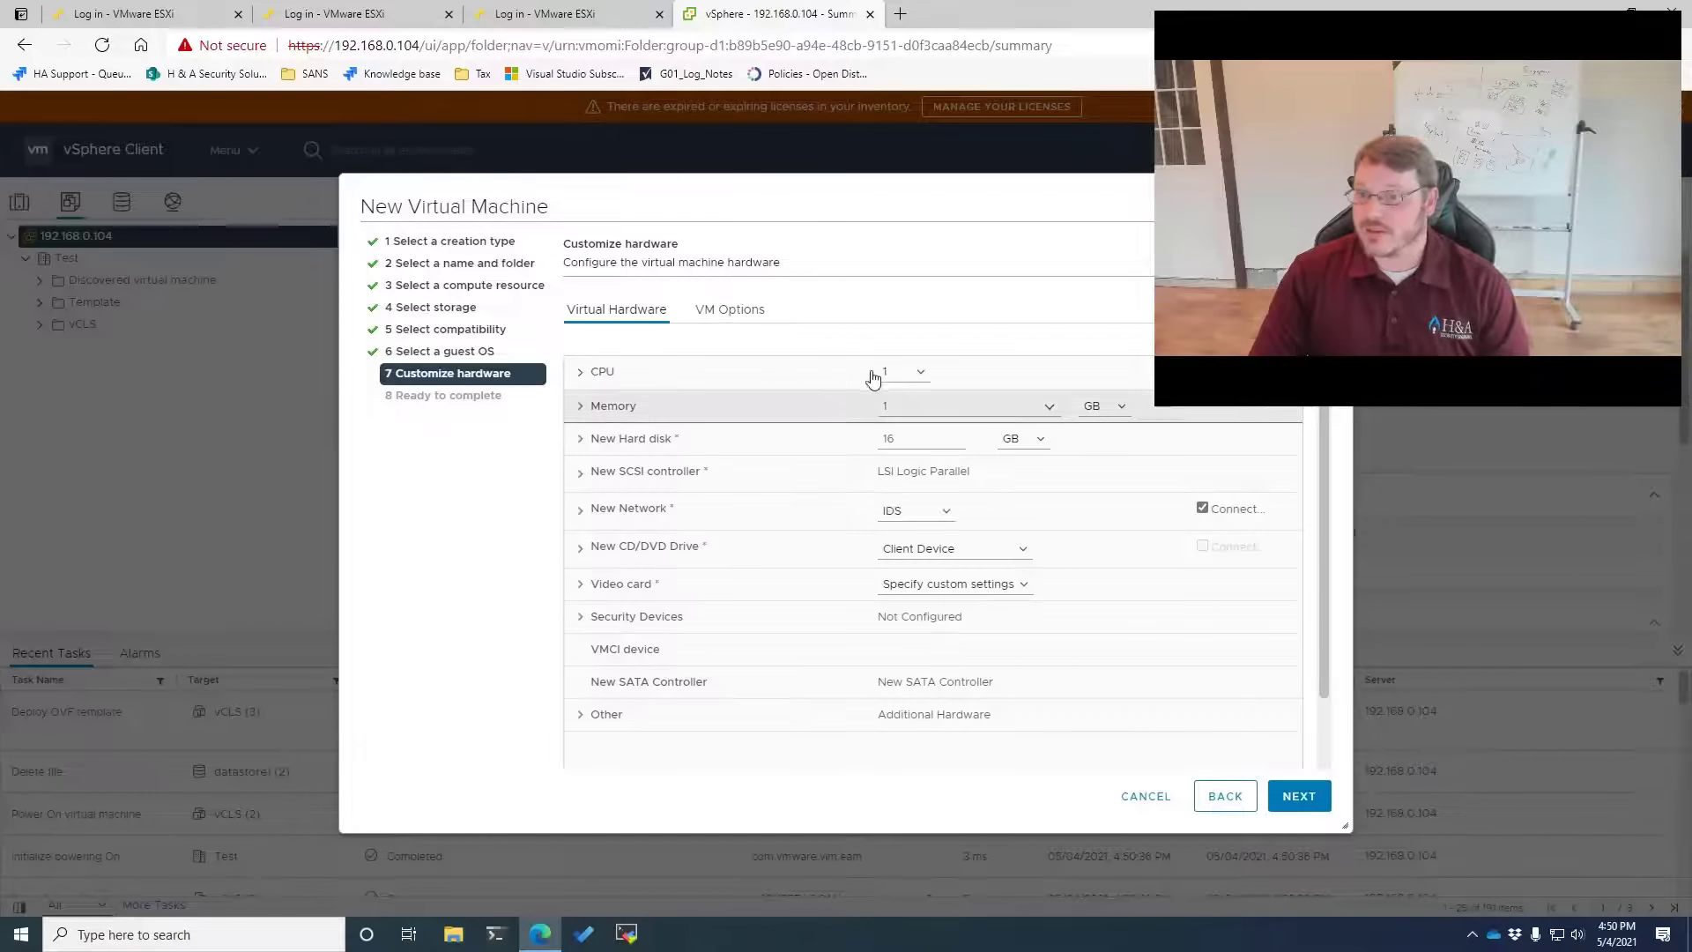
# Give the VM 2 CPUs, 4 GB of memory and a 40 GB hard disk
pyautogui.click(915, 372)
pyautogui.click(895, 410)
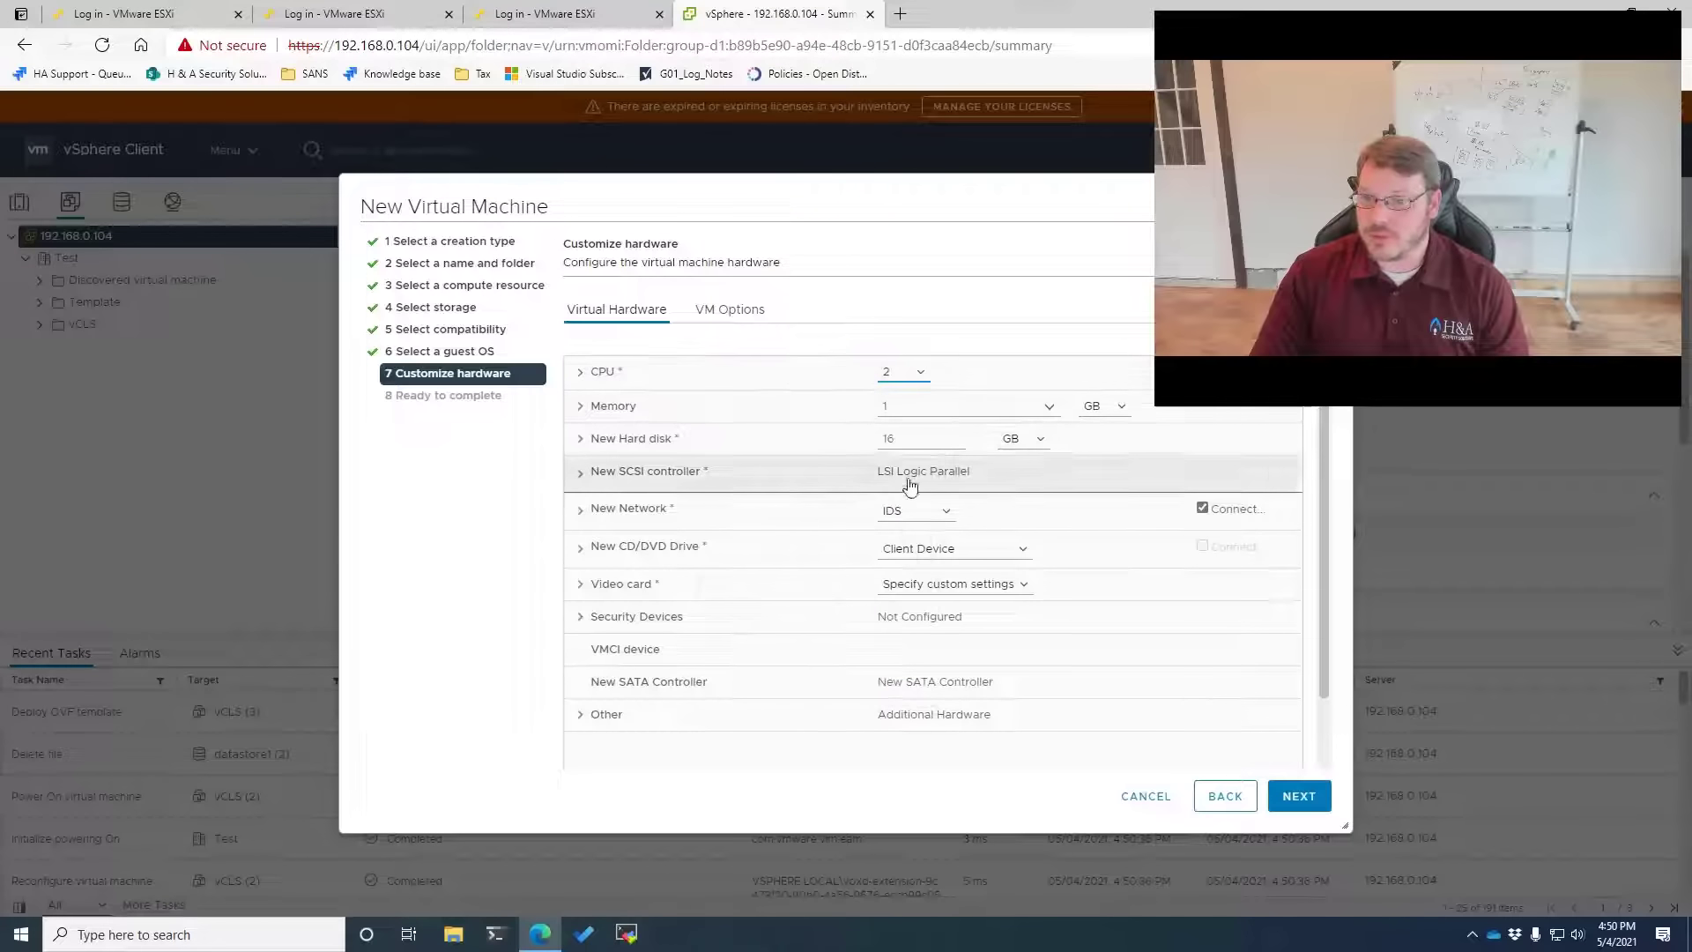
pyautogui.click(927, 404)
pyautogui.write('4')
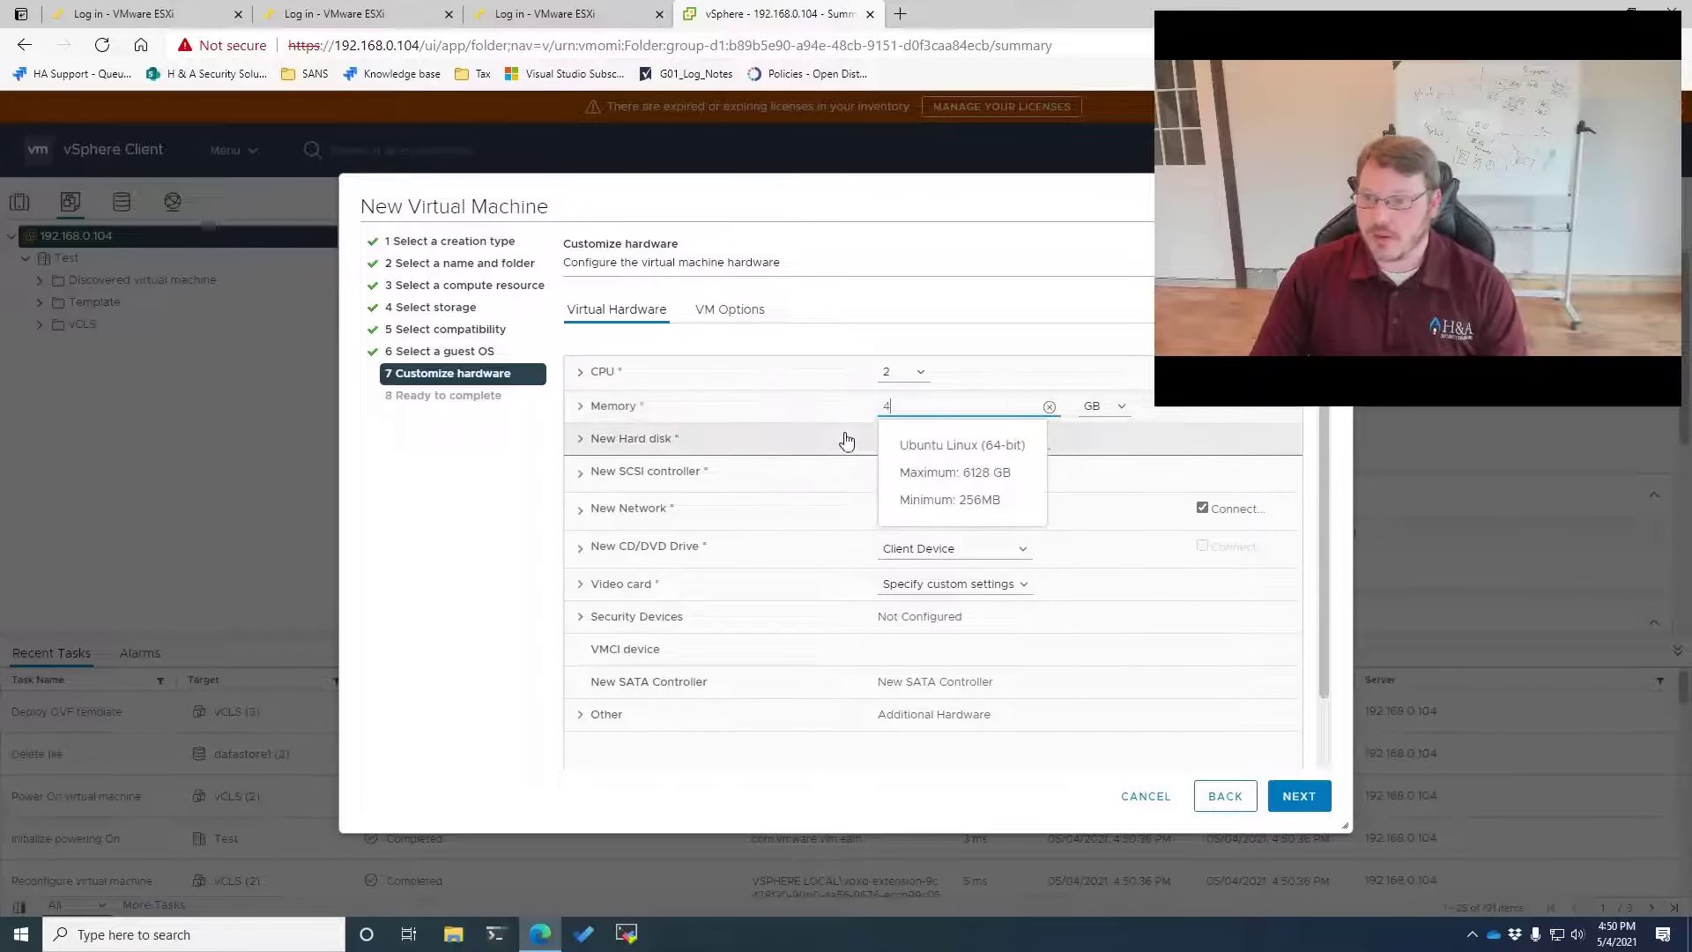
pyautogui.click(453, 480)
pyautogui.doubleClick(916, 438)
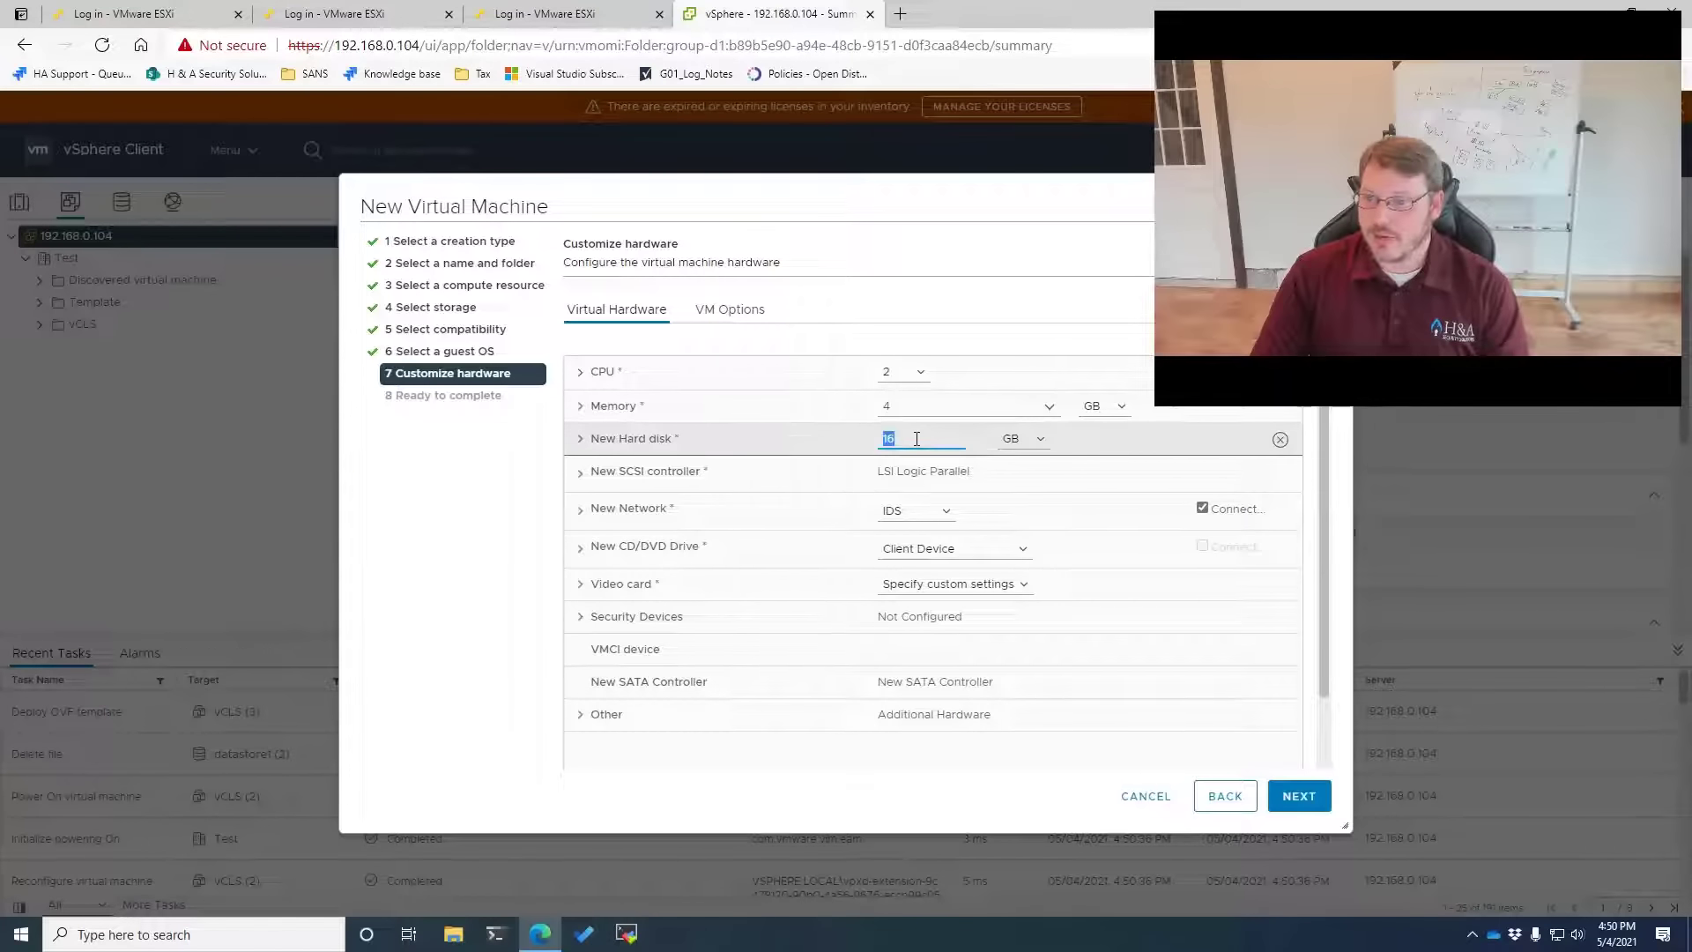
pyautogui.write('40')
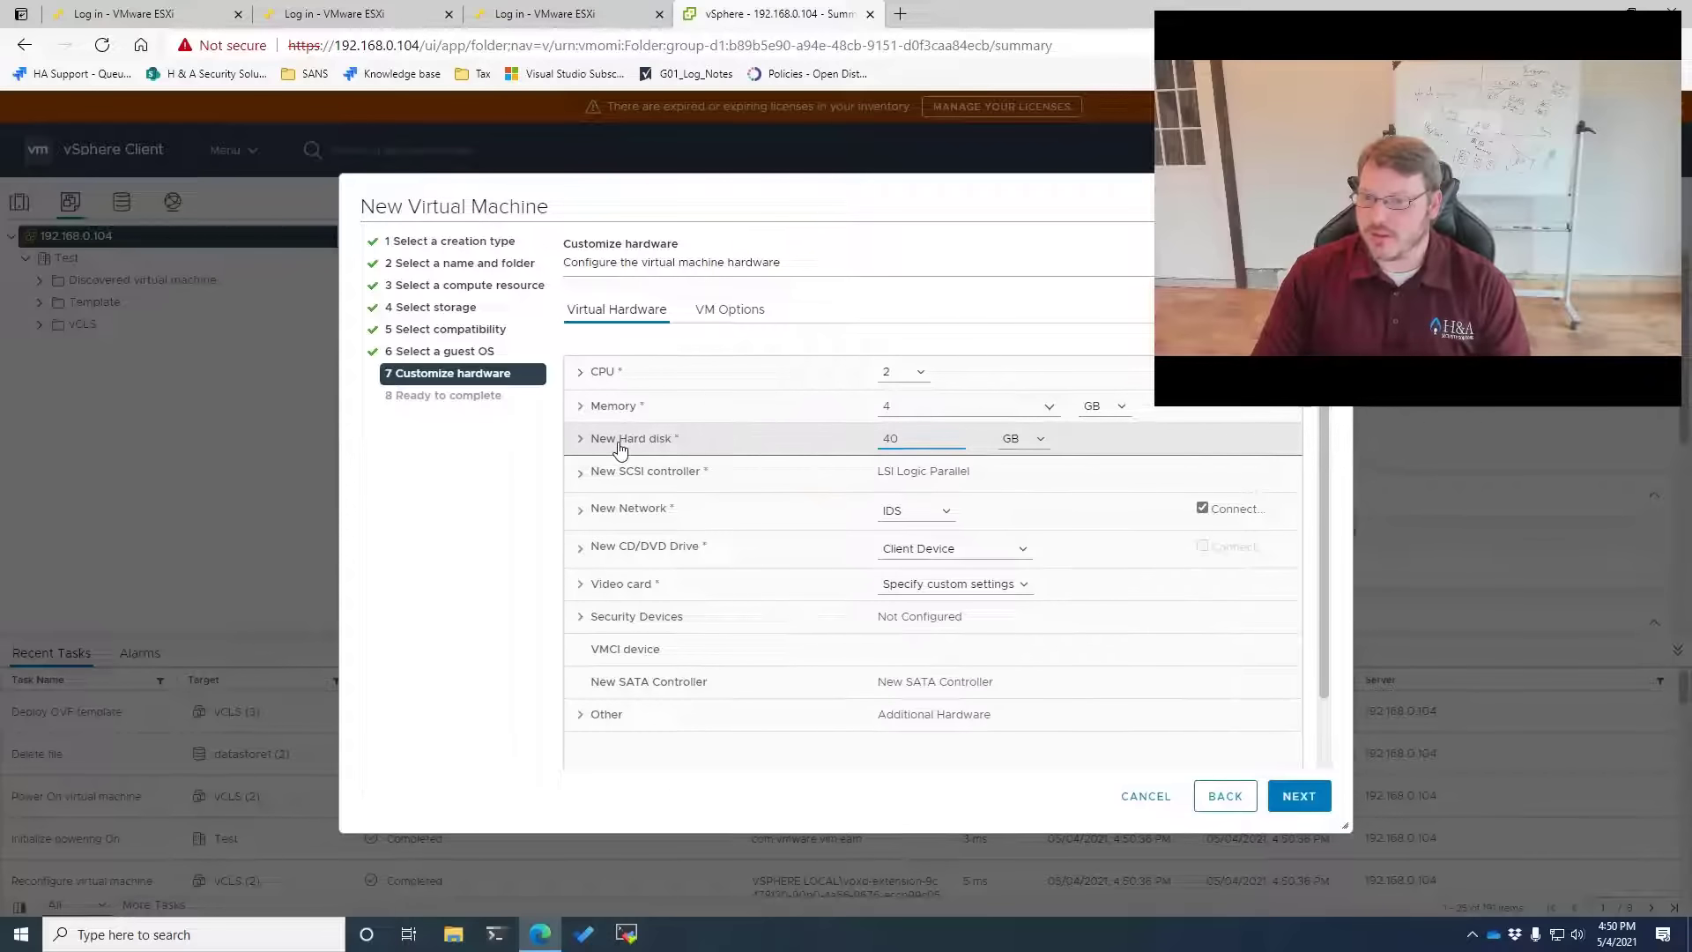
# Make the new disk thin provisioned and connect the network adapter to Infrastructure
pyautogui.click(644, 451)
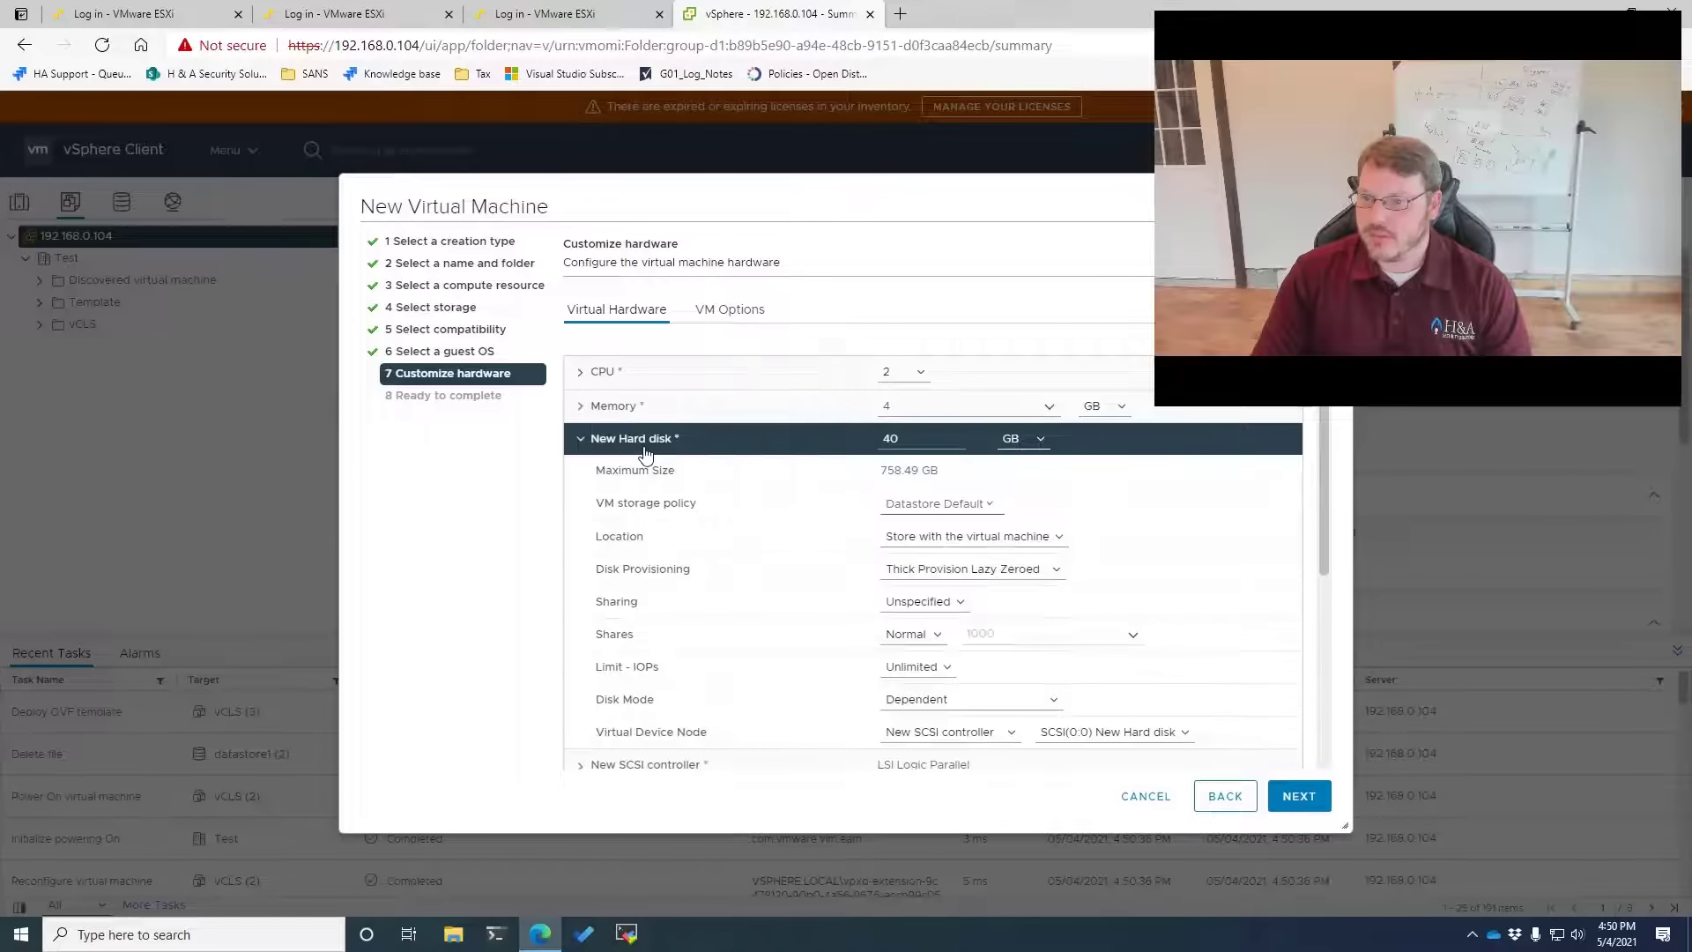
pyautogui.click(922, 575)
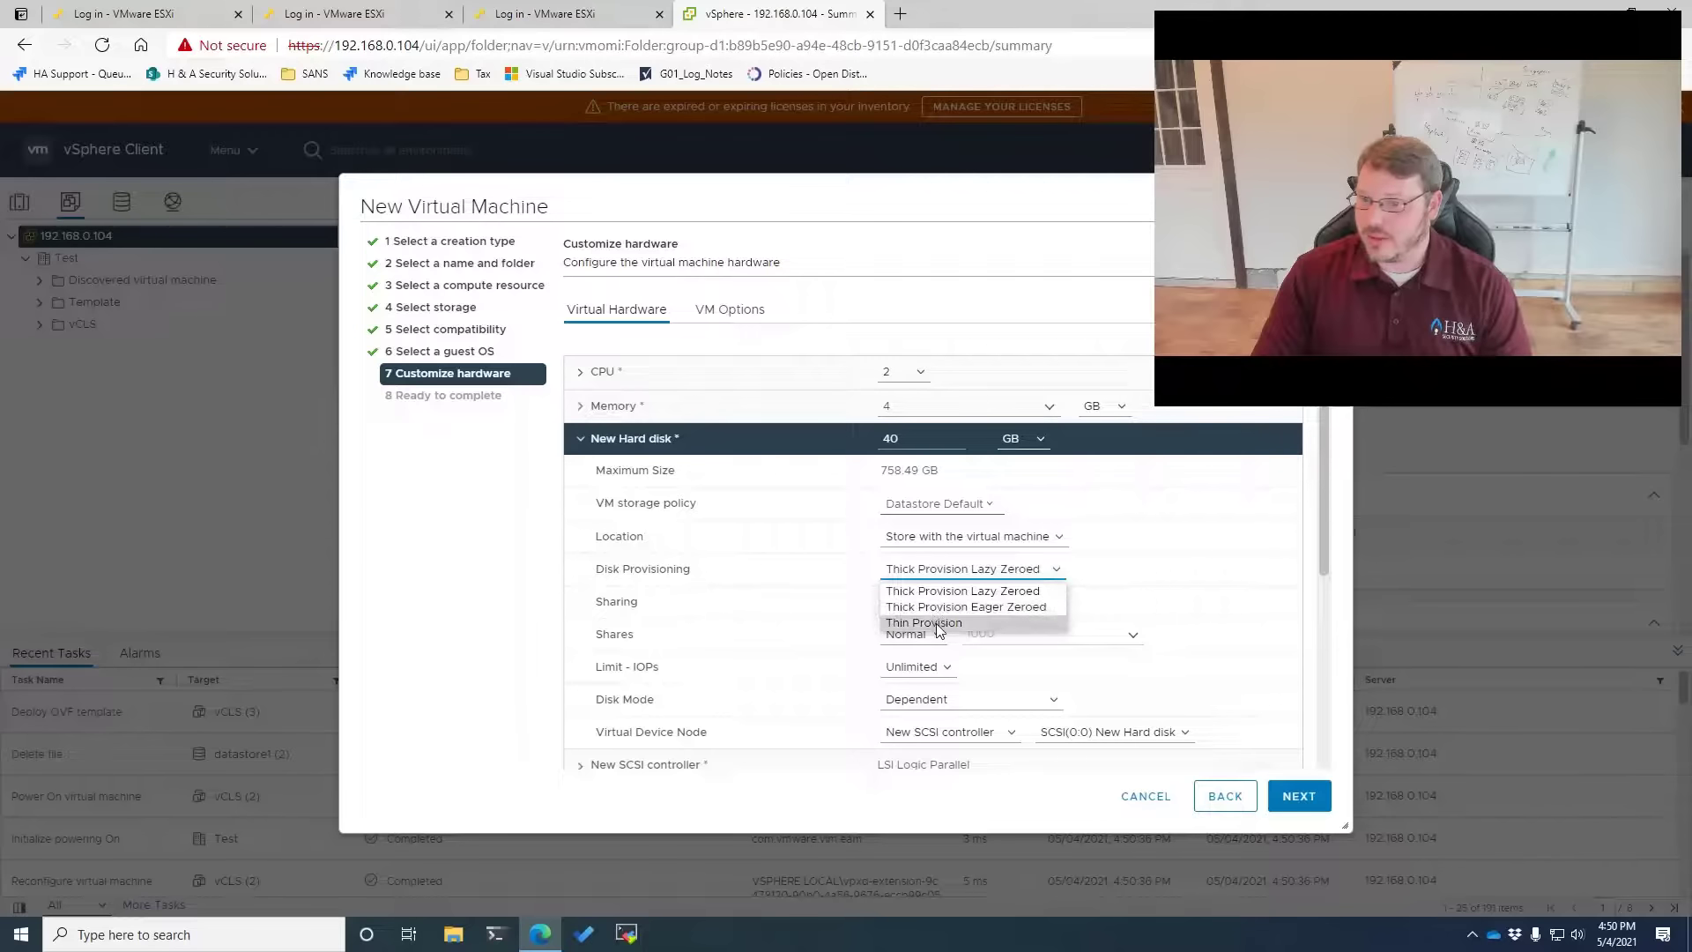
pyautogui.click(939, 625)
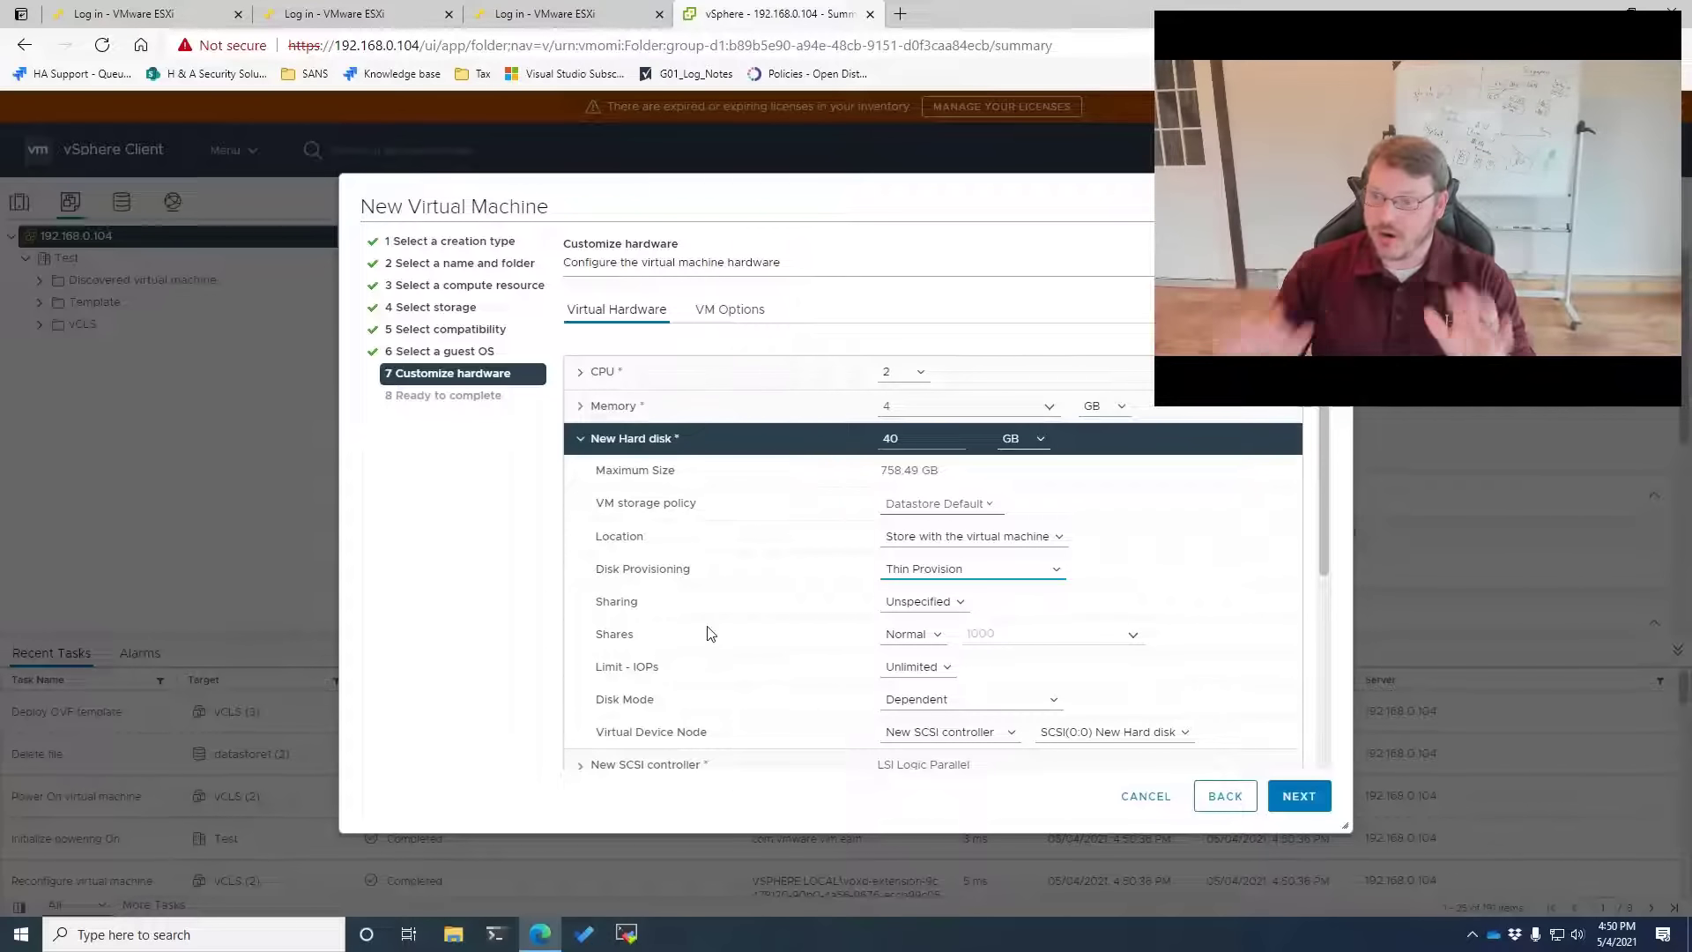
pyautogui.scroll(-3, 707, 632)
pyautogui.scroll(-1, 718, 608)
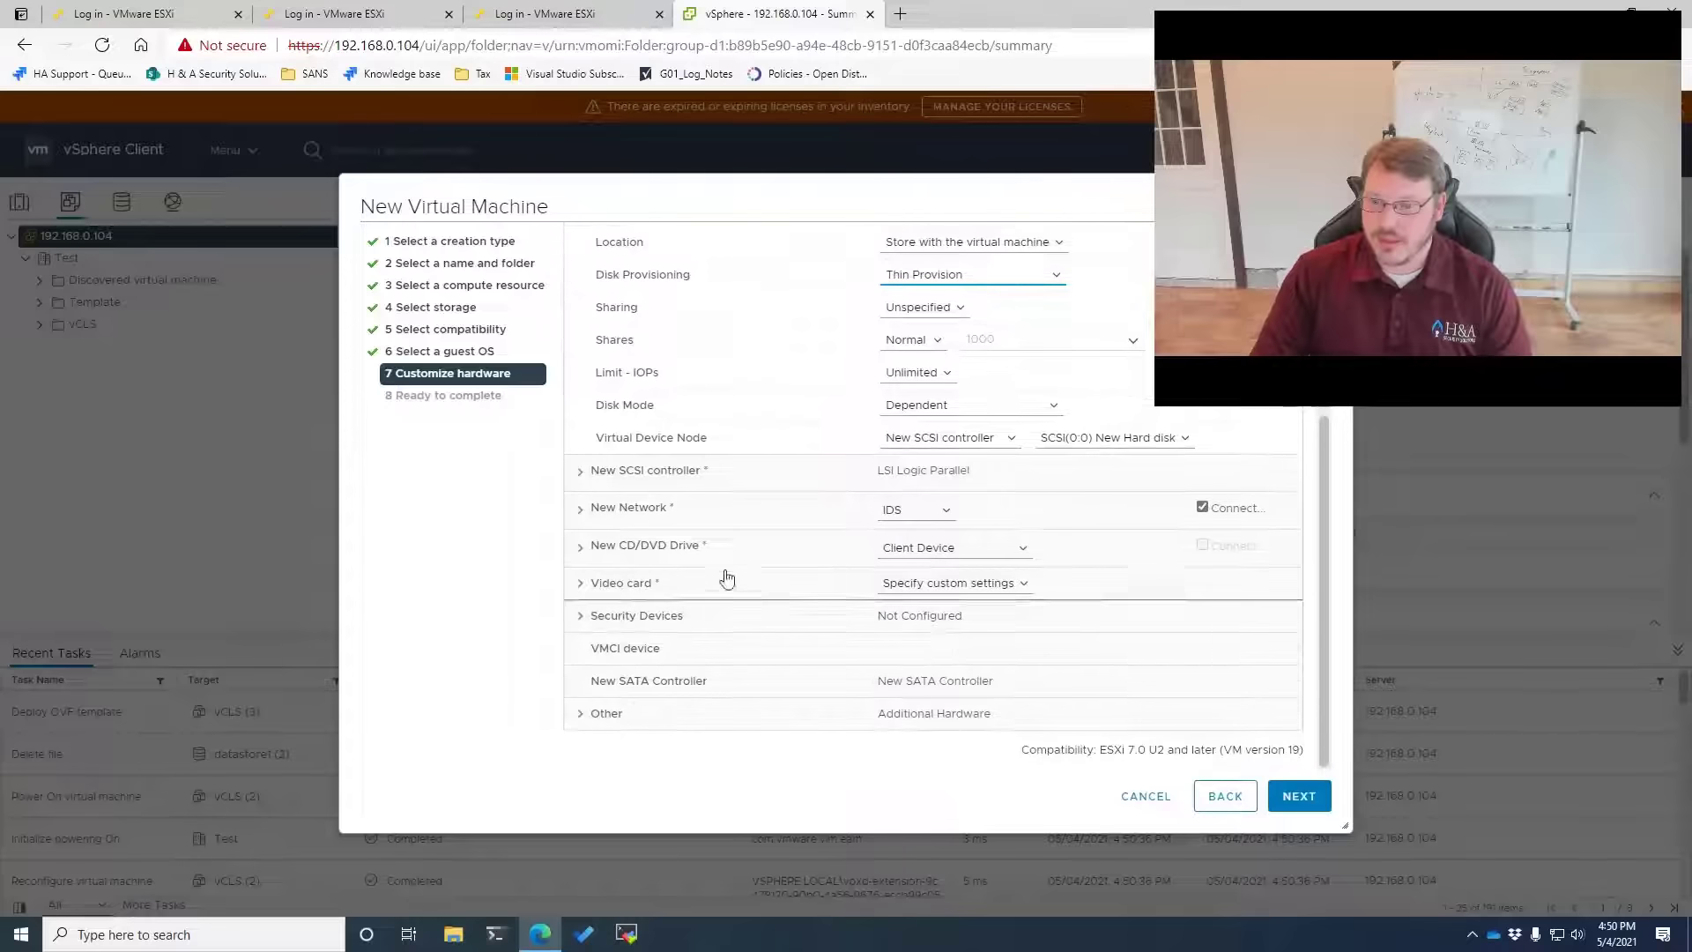
pyautogui.click(919, 512)
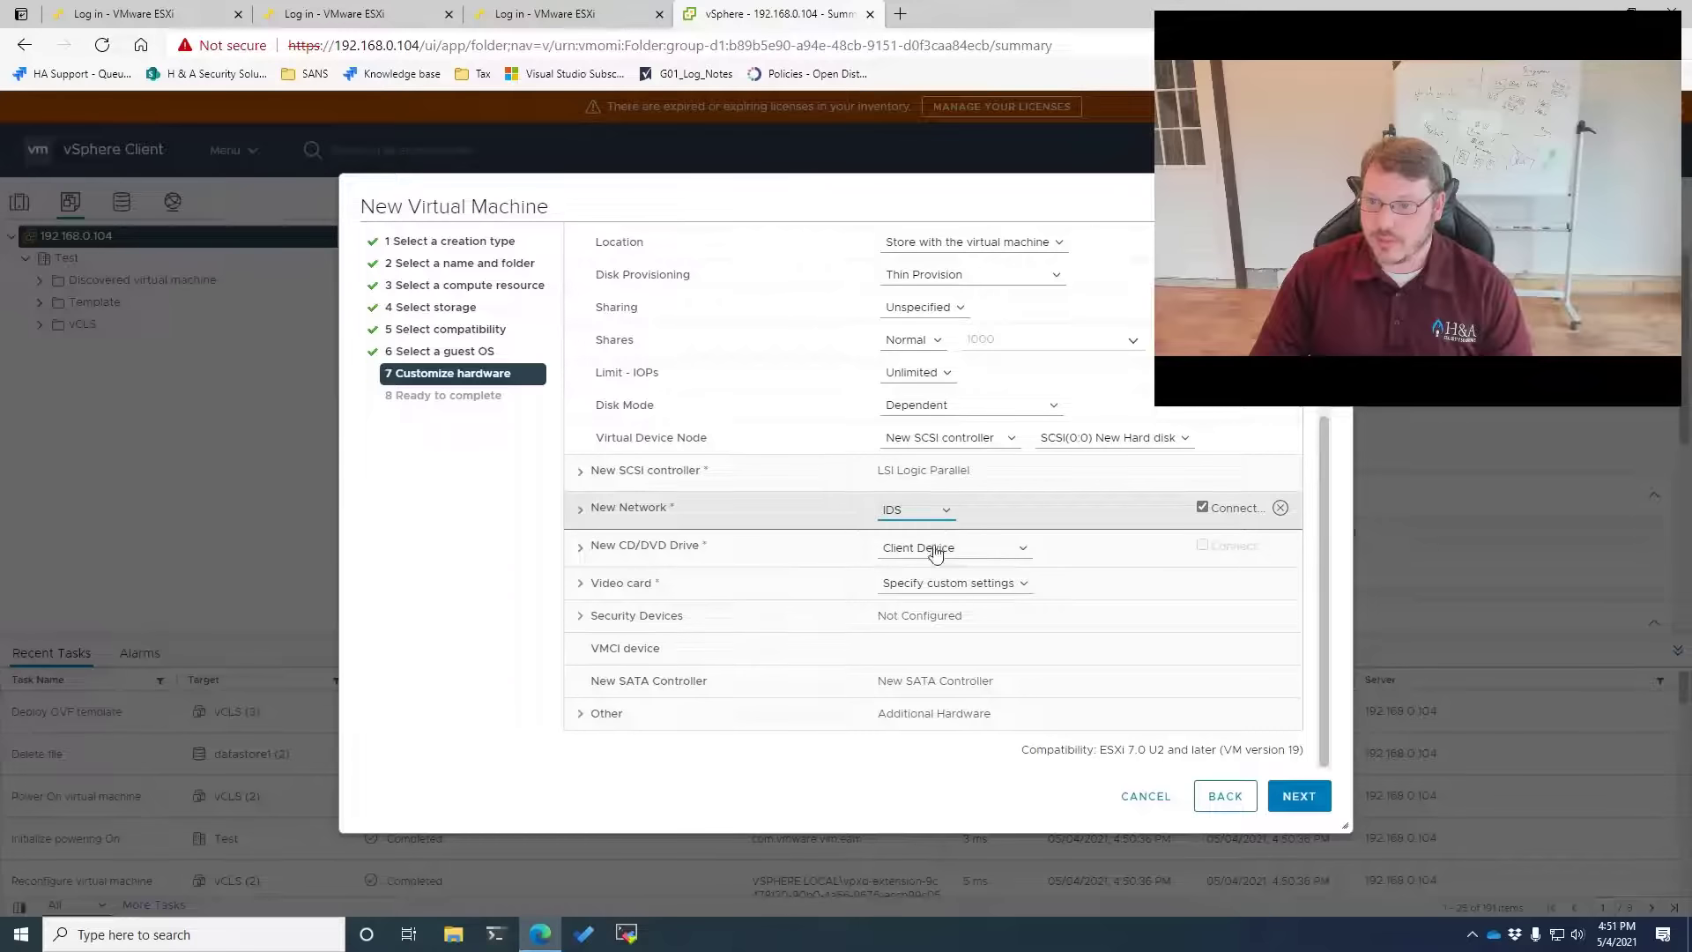
pyautogui.click(936, 553)
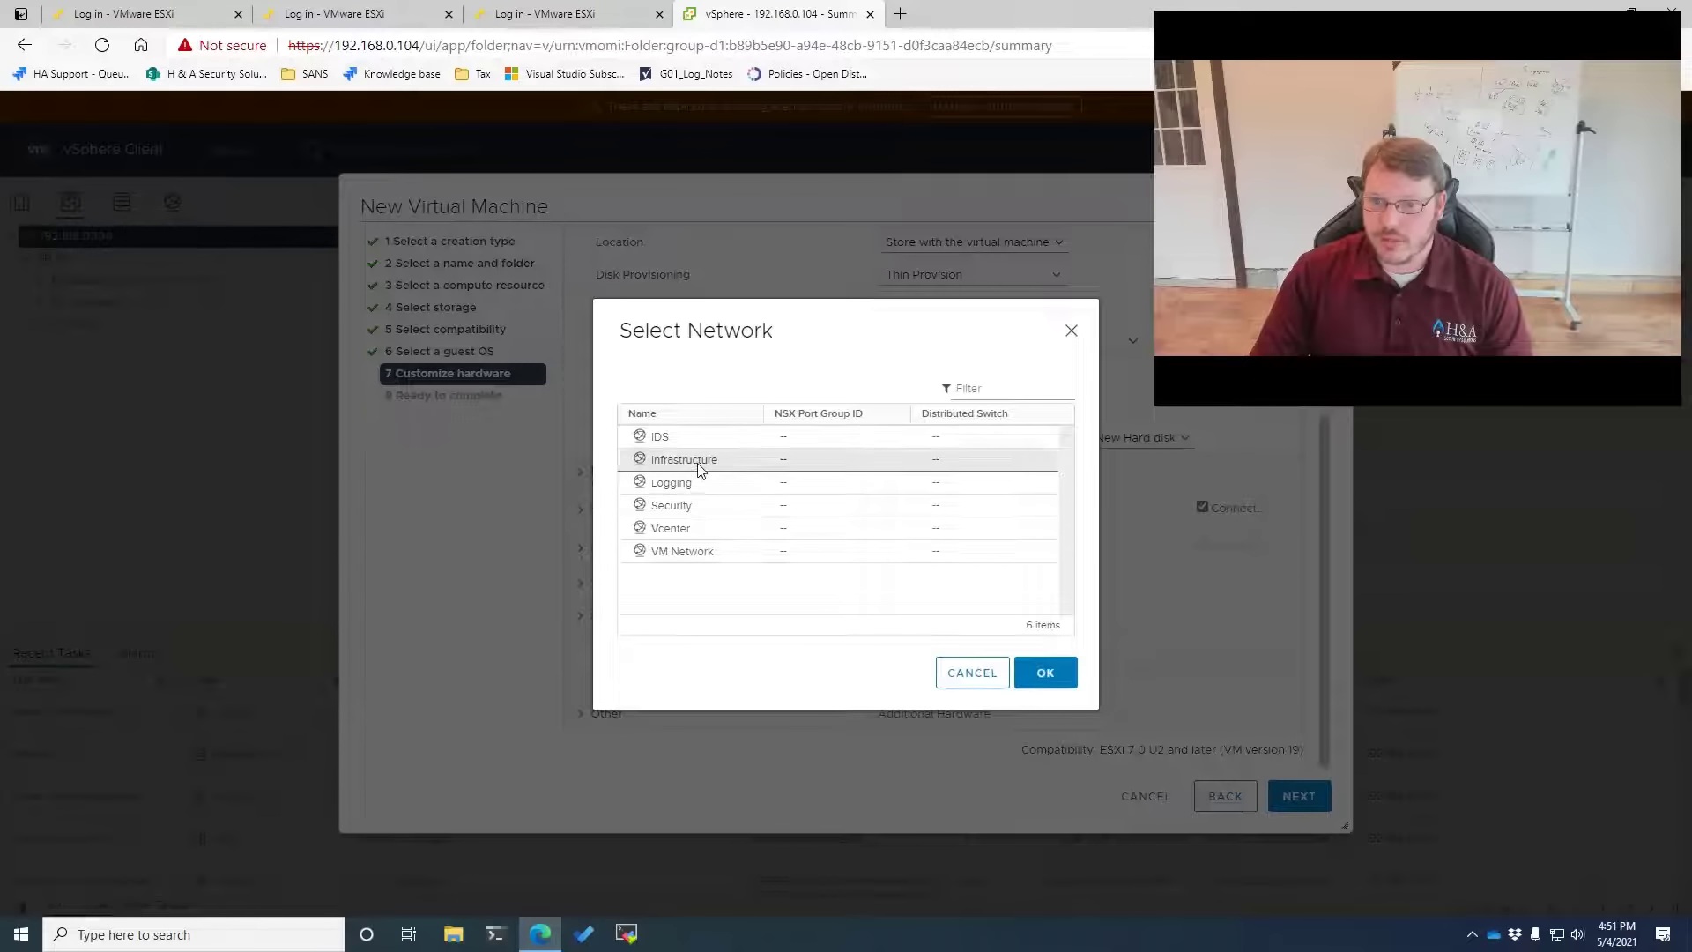
pyautogui.click(696, 459)
pyautogui.click(1046, 673)
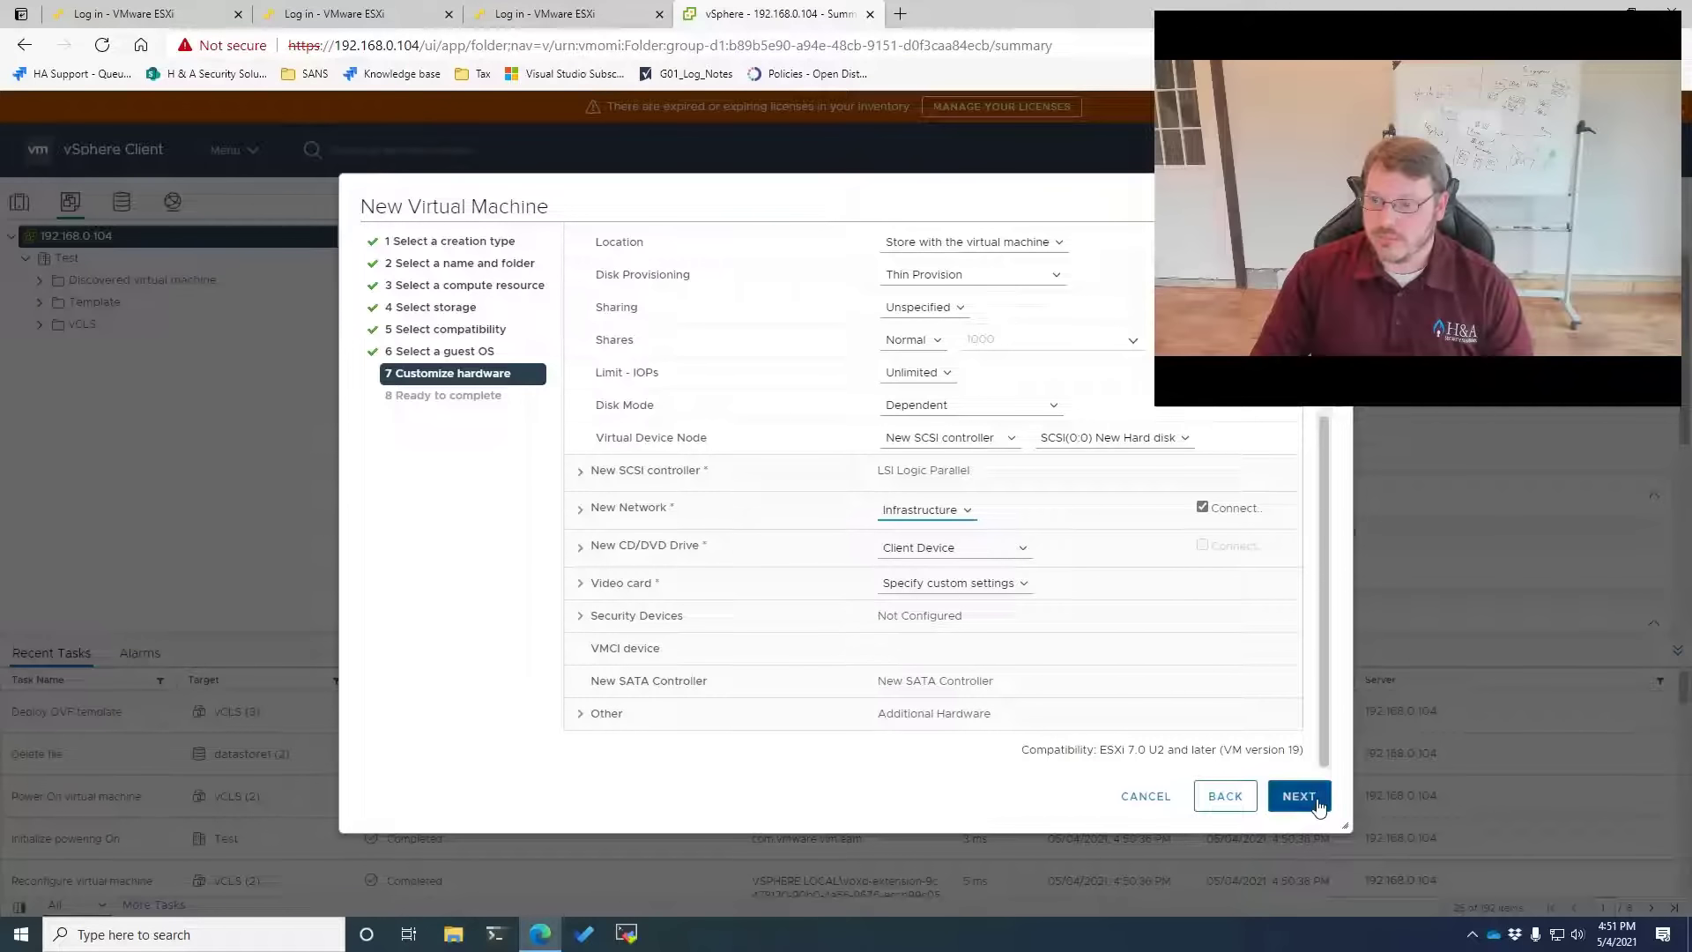
# Review the summary and finish creating the Ubuntu2004 VM
pyautogui.click(1316, 804)
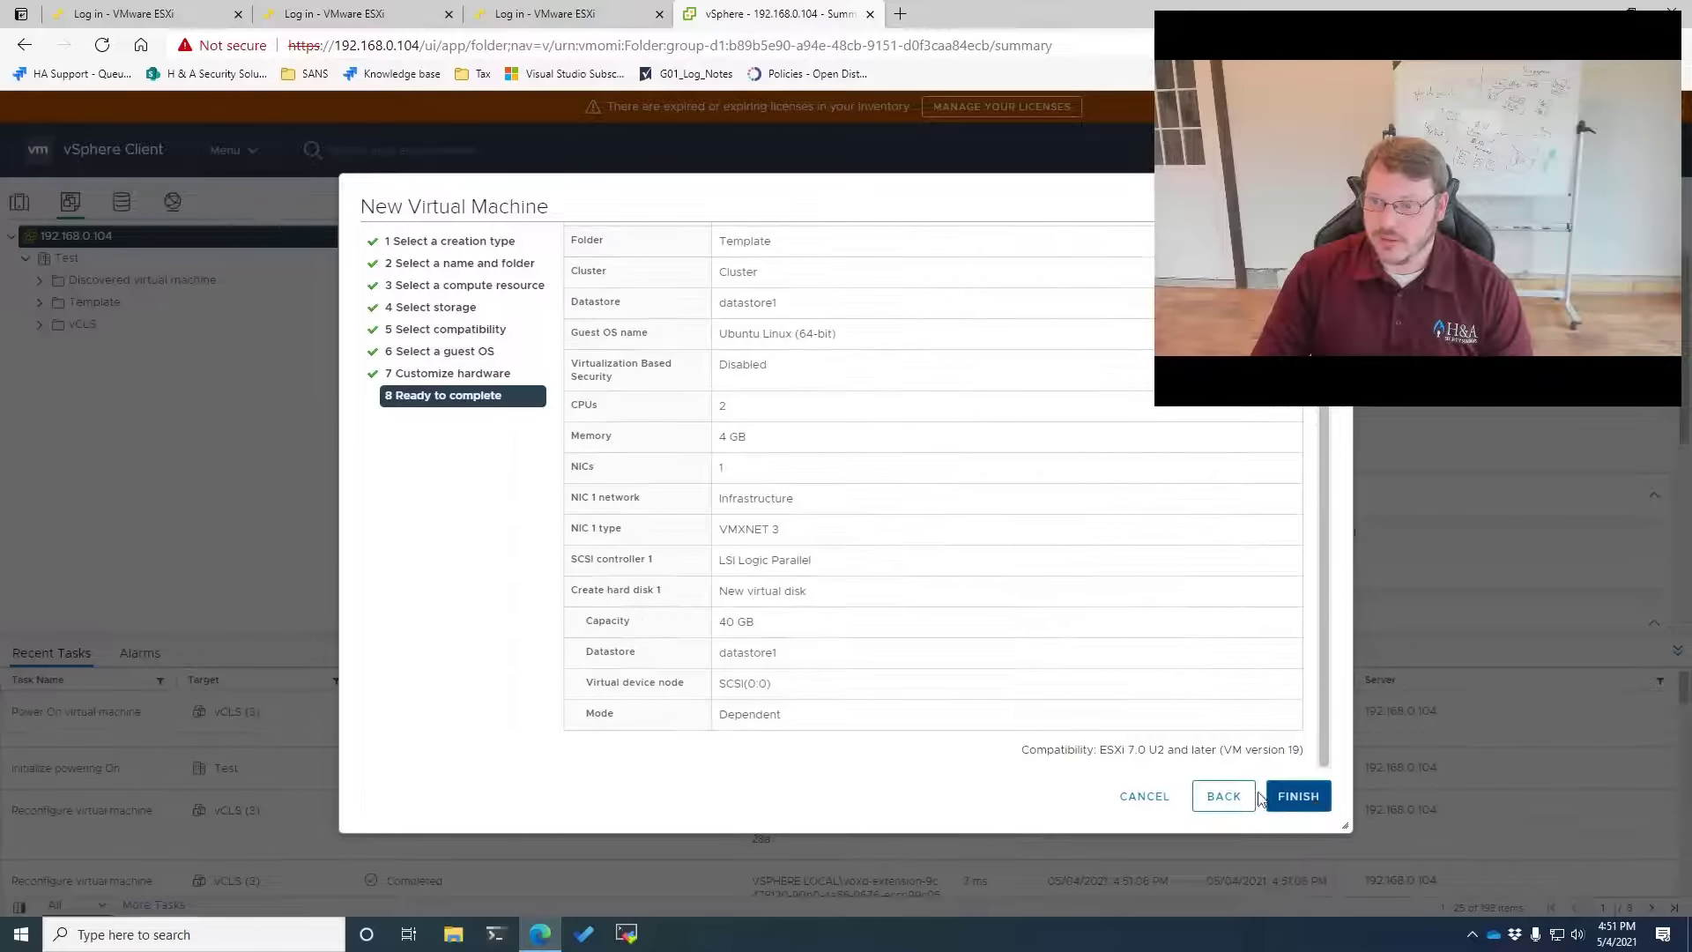
pyautogui.click(1223, 795)
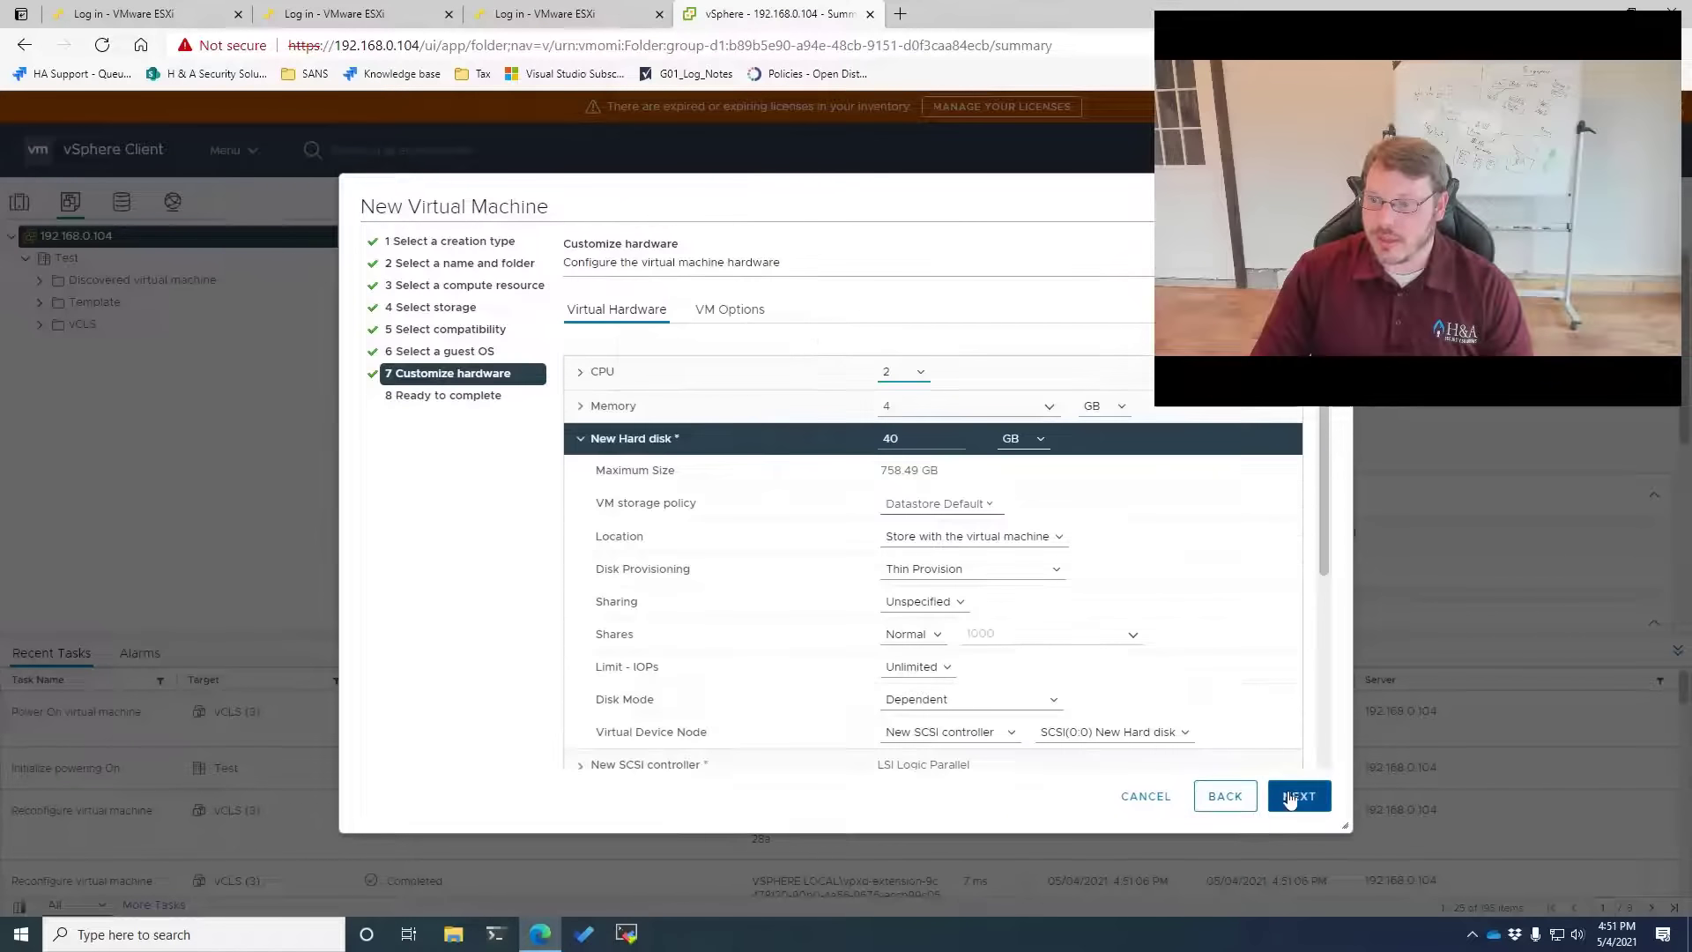
pyautogui.click(1297, 796)
pyautogui.click(1297, 796)
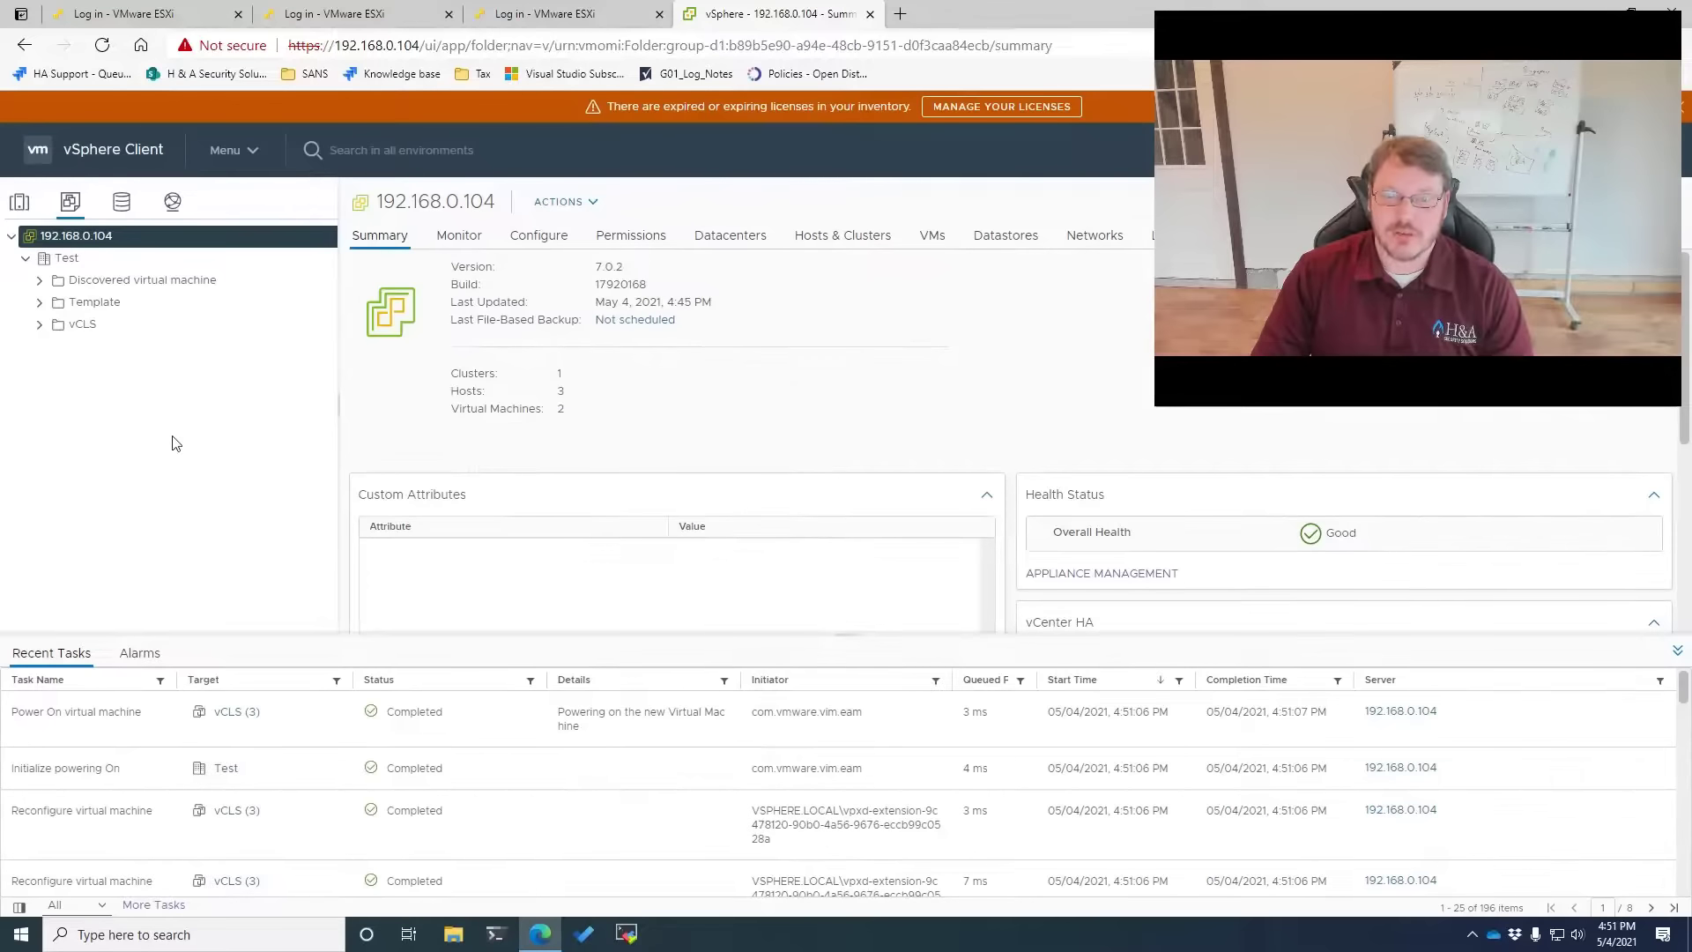
# Power on Ubuntu2004 in the Template folder and view its network boot in the web console
pyautogui.click(39, 302)
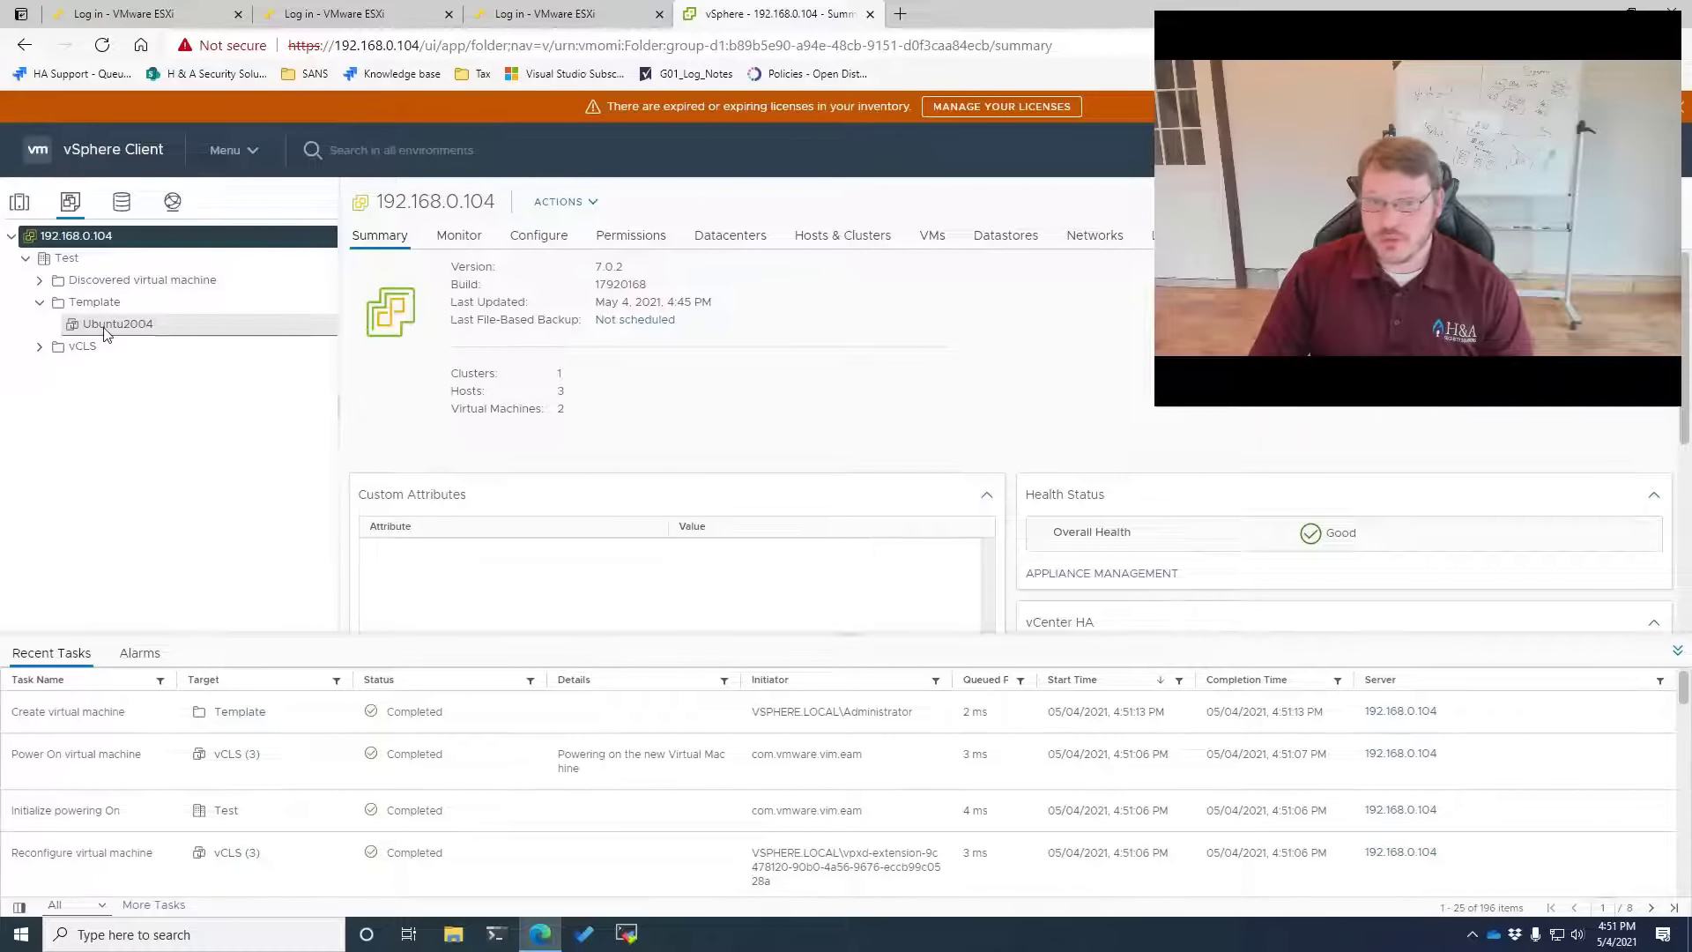
pyautogui.click(100, 332)
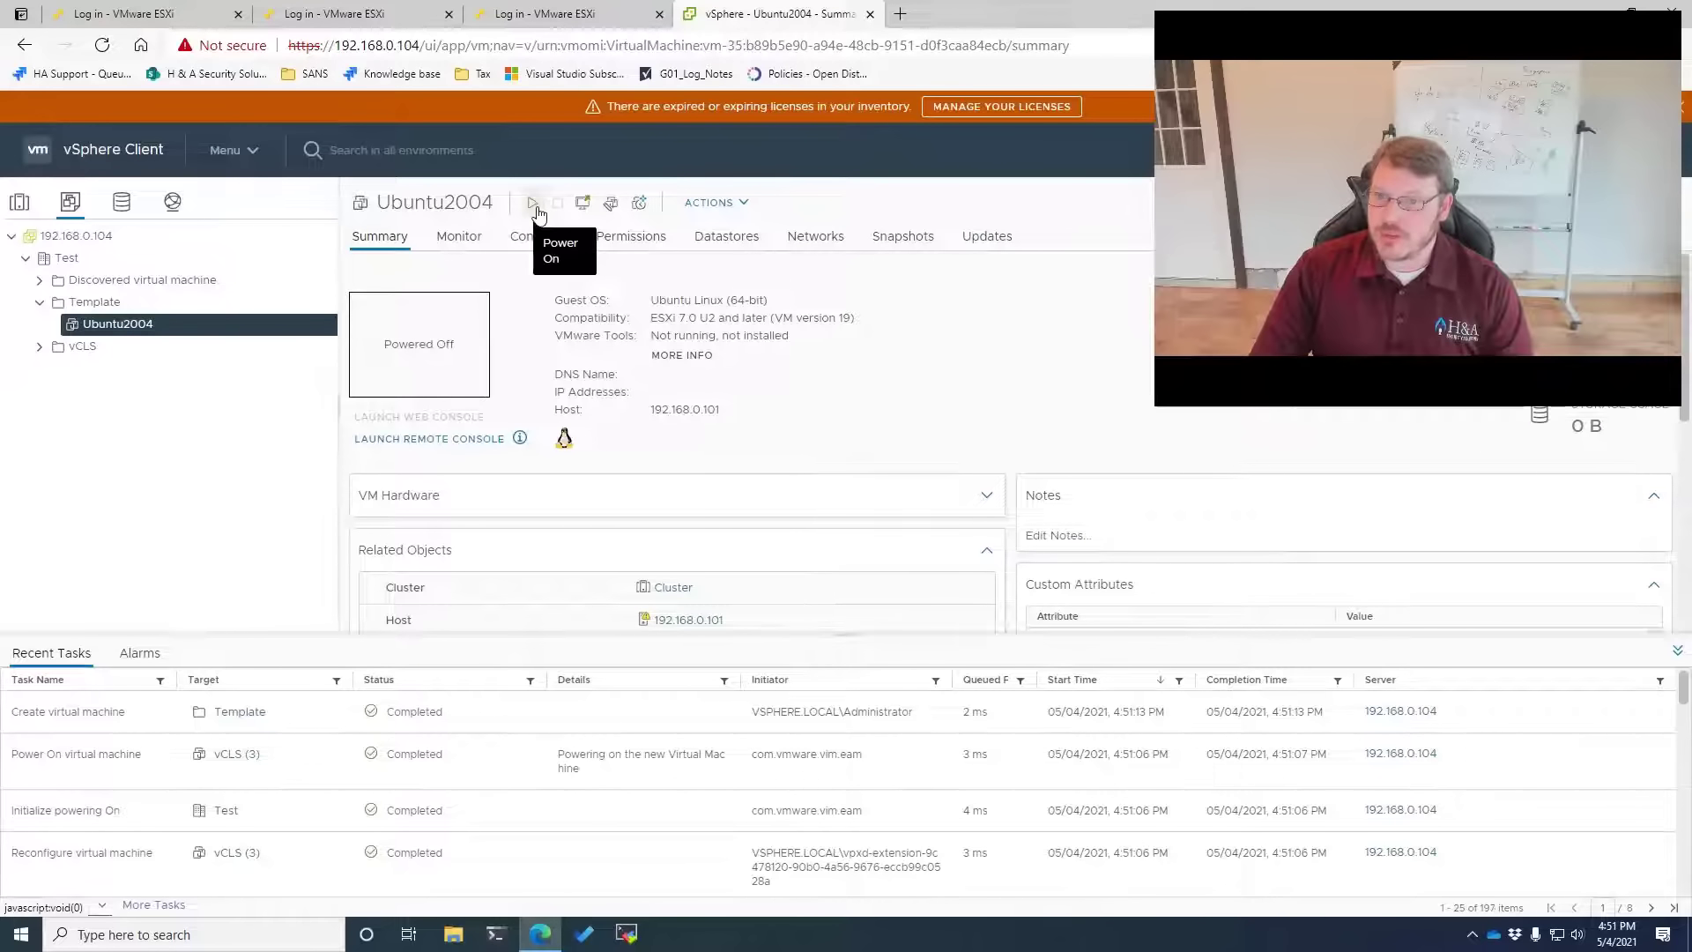
pyautogui.click(421, 443)
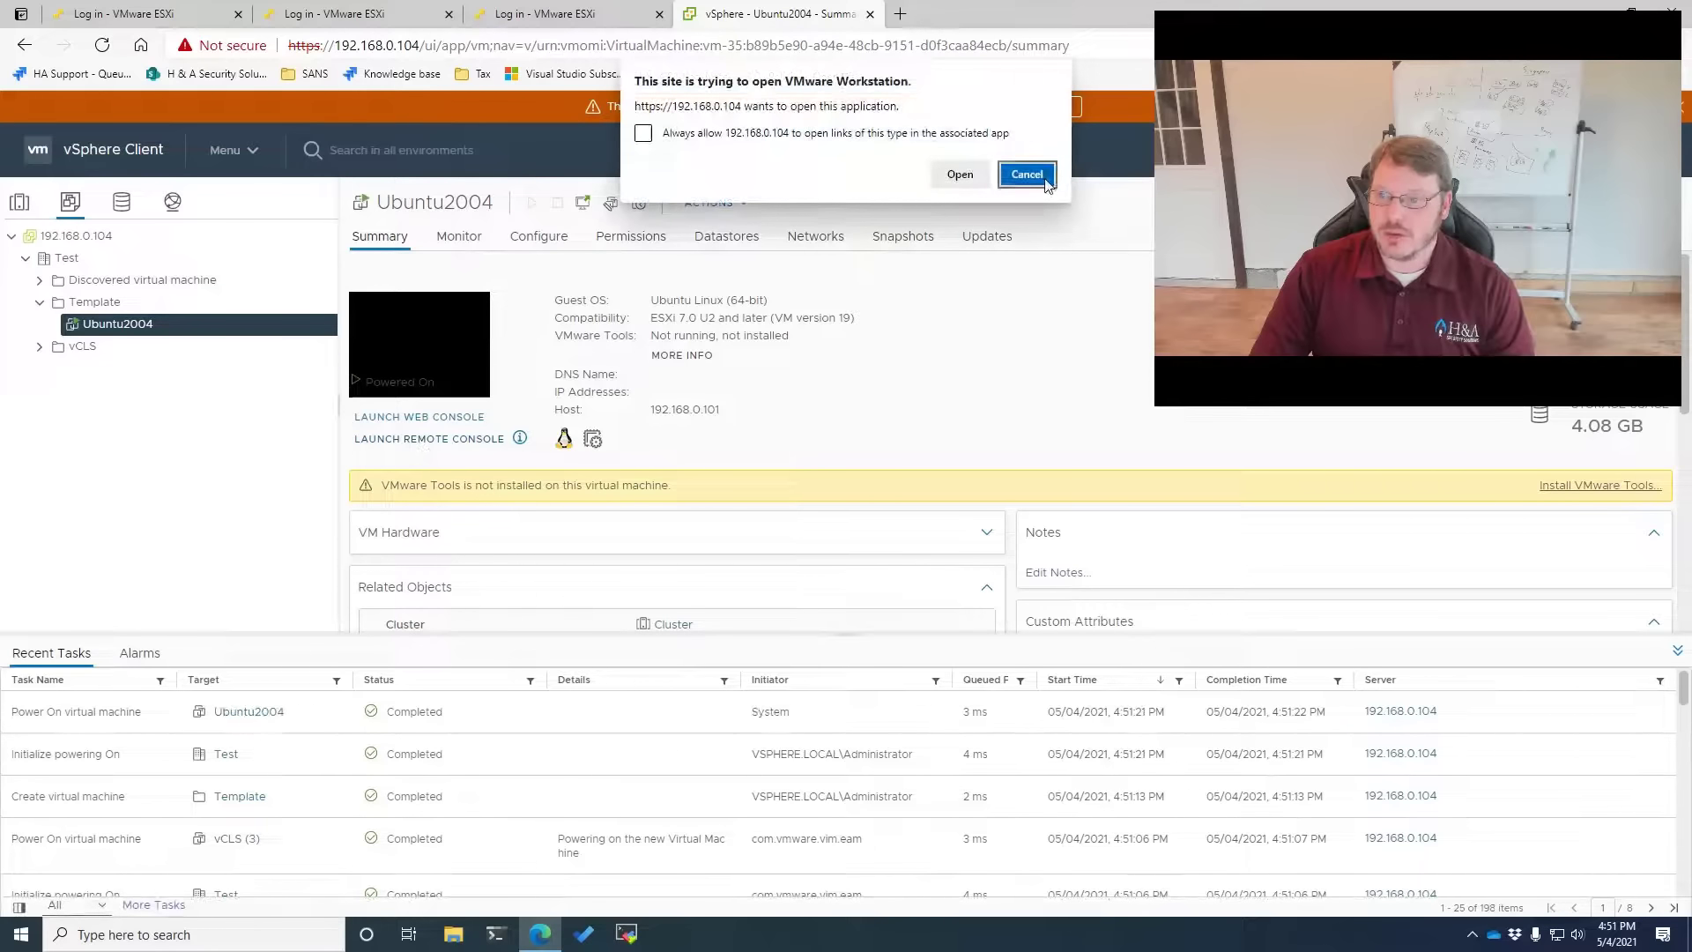
pyautogui.press('Escape')
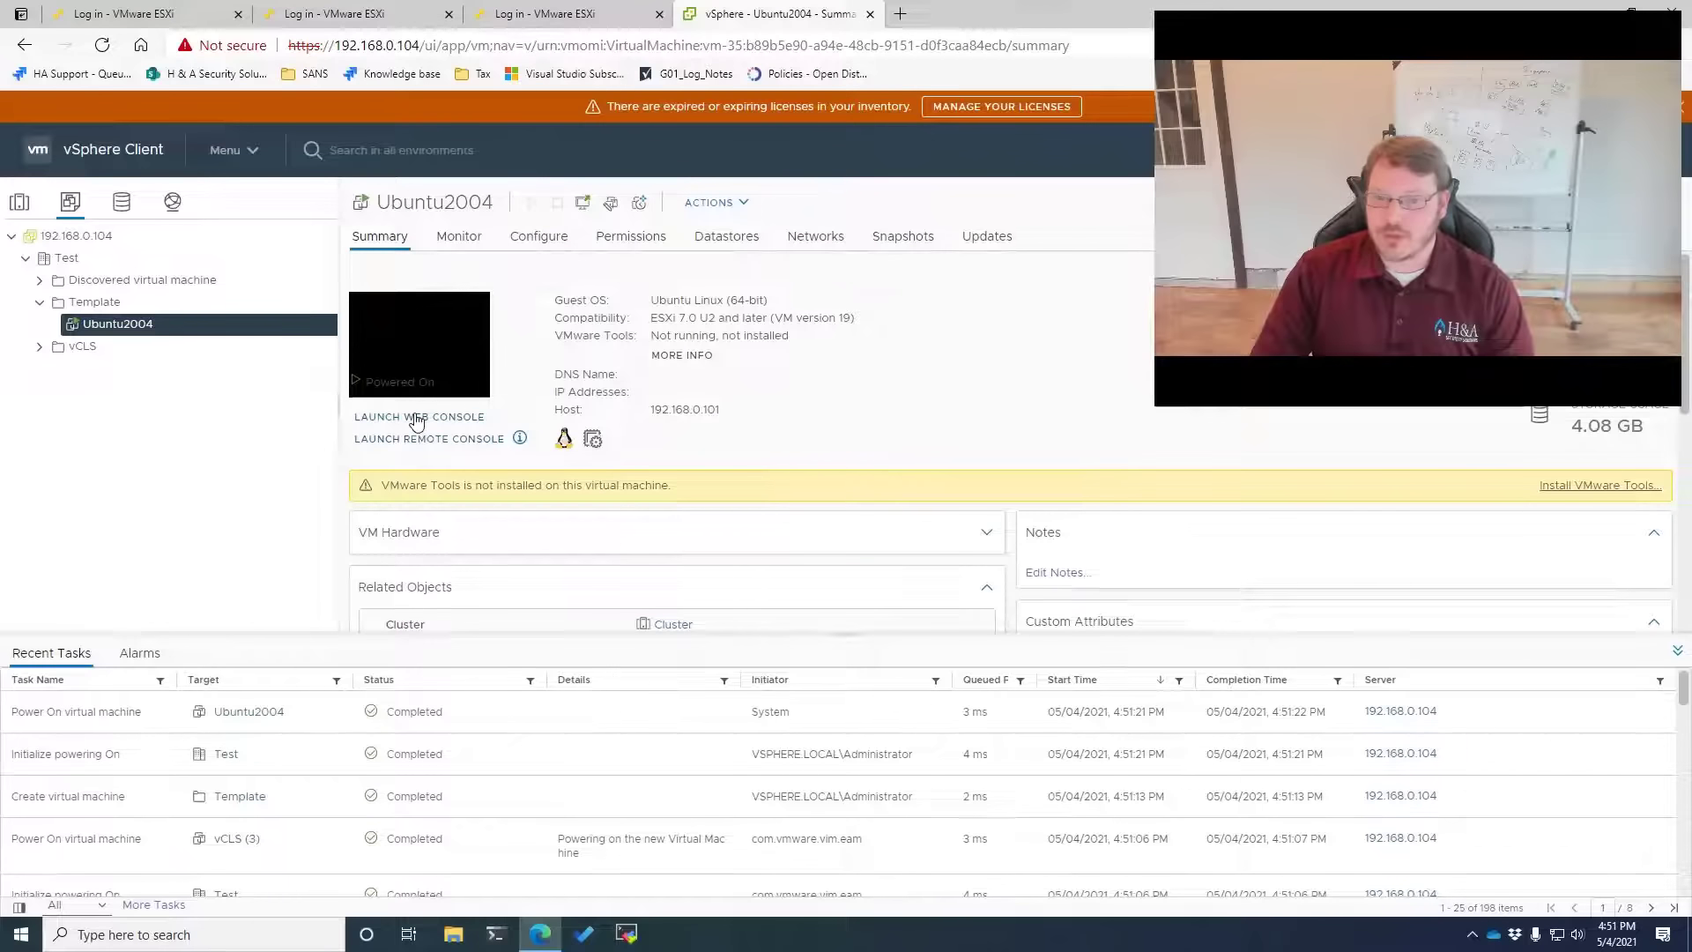
pyautogui.click(418, 418)
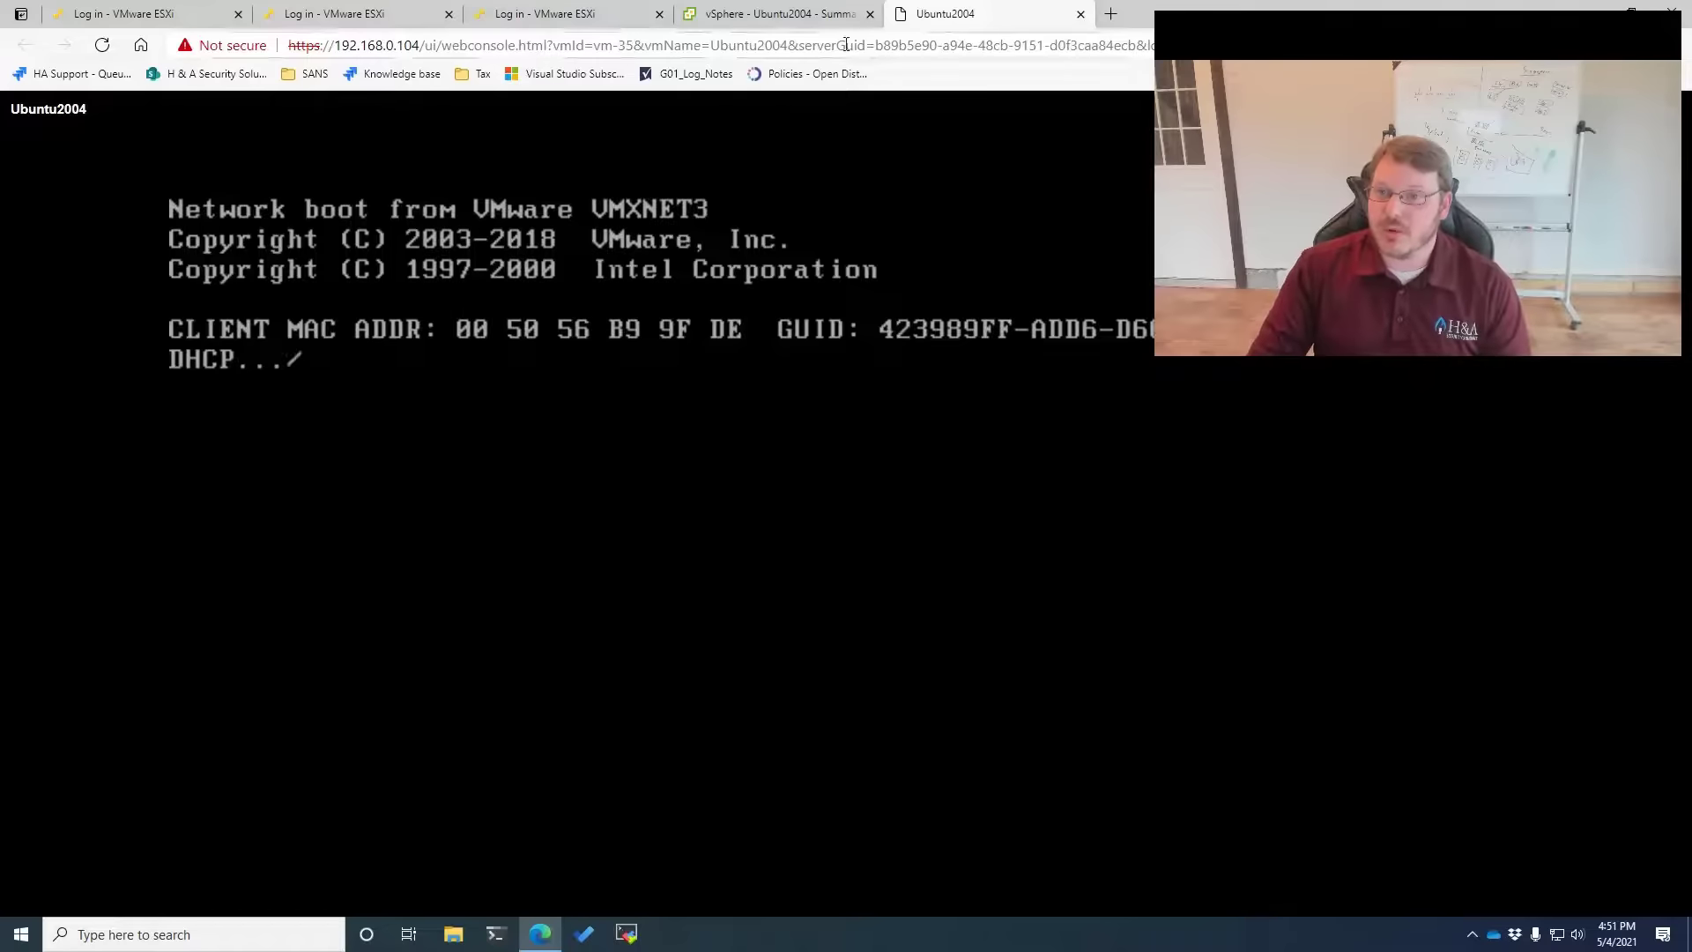
pyautogui.click(777, 15)
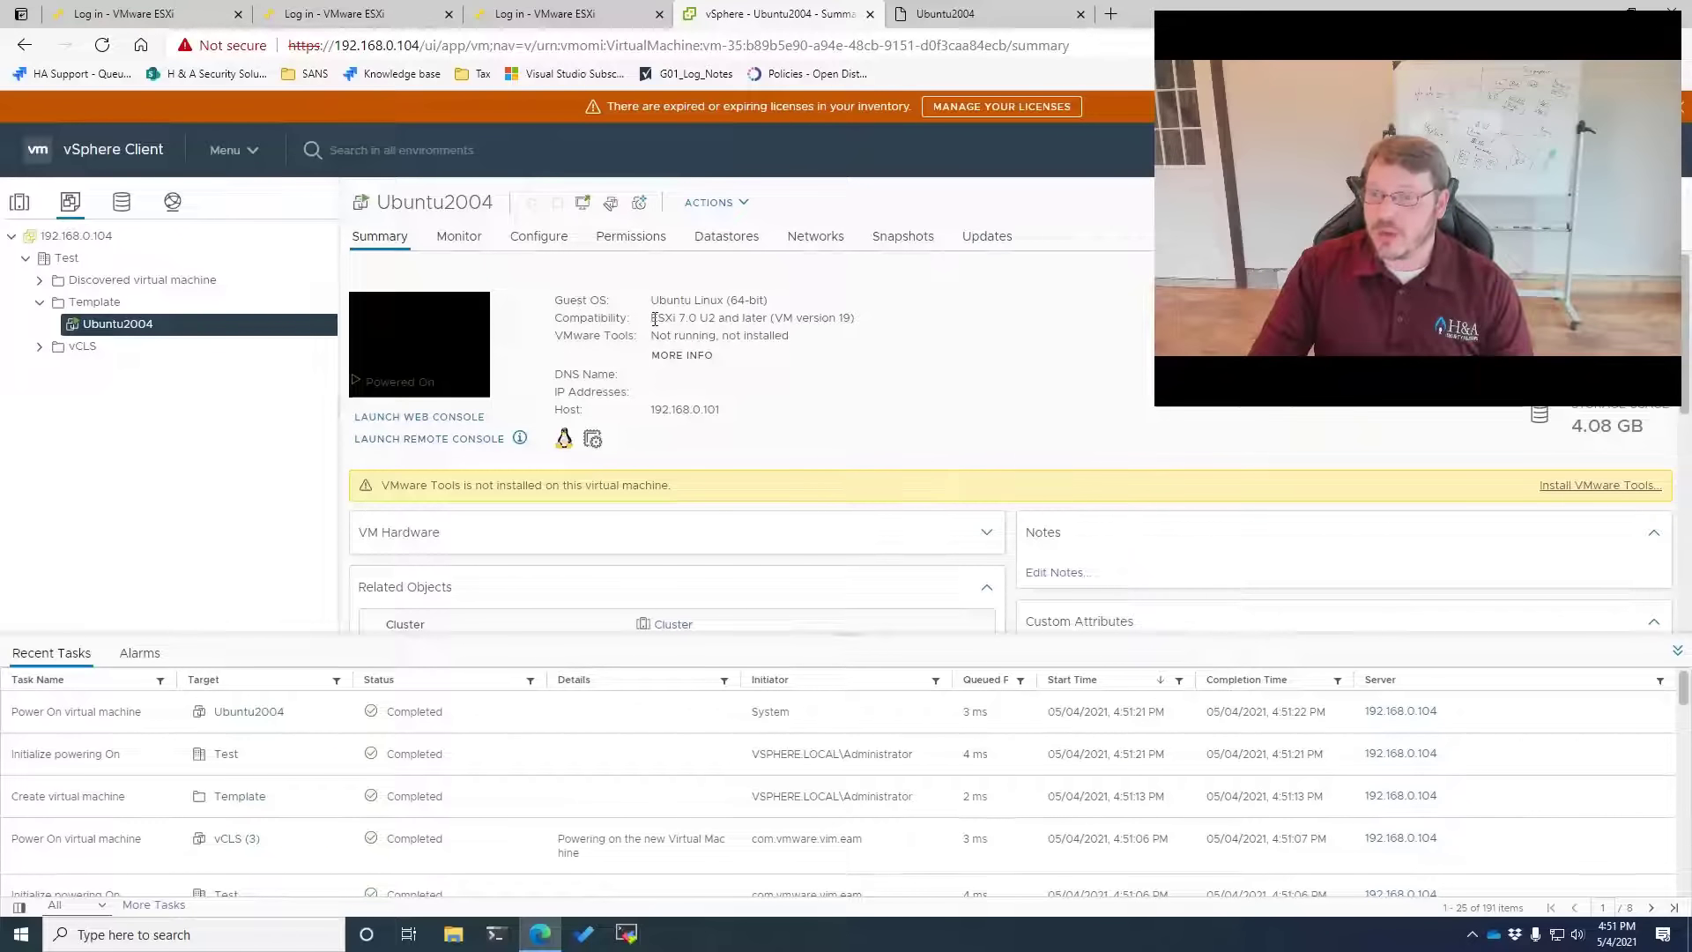
pyautogui.click(710, 202)
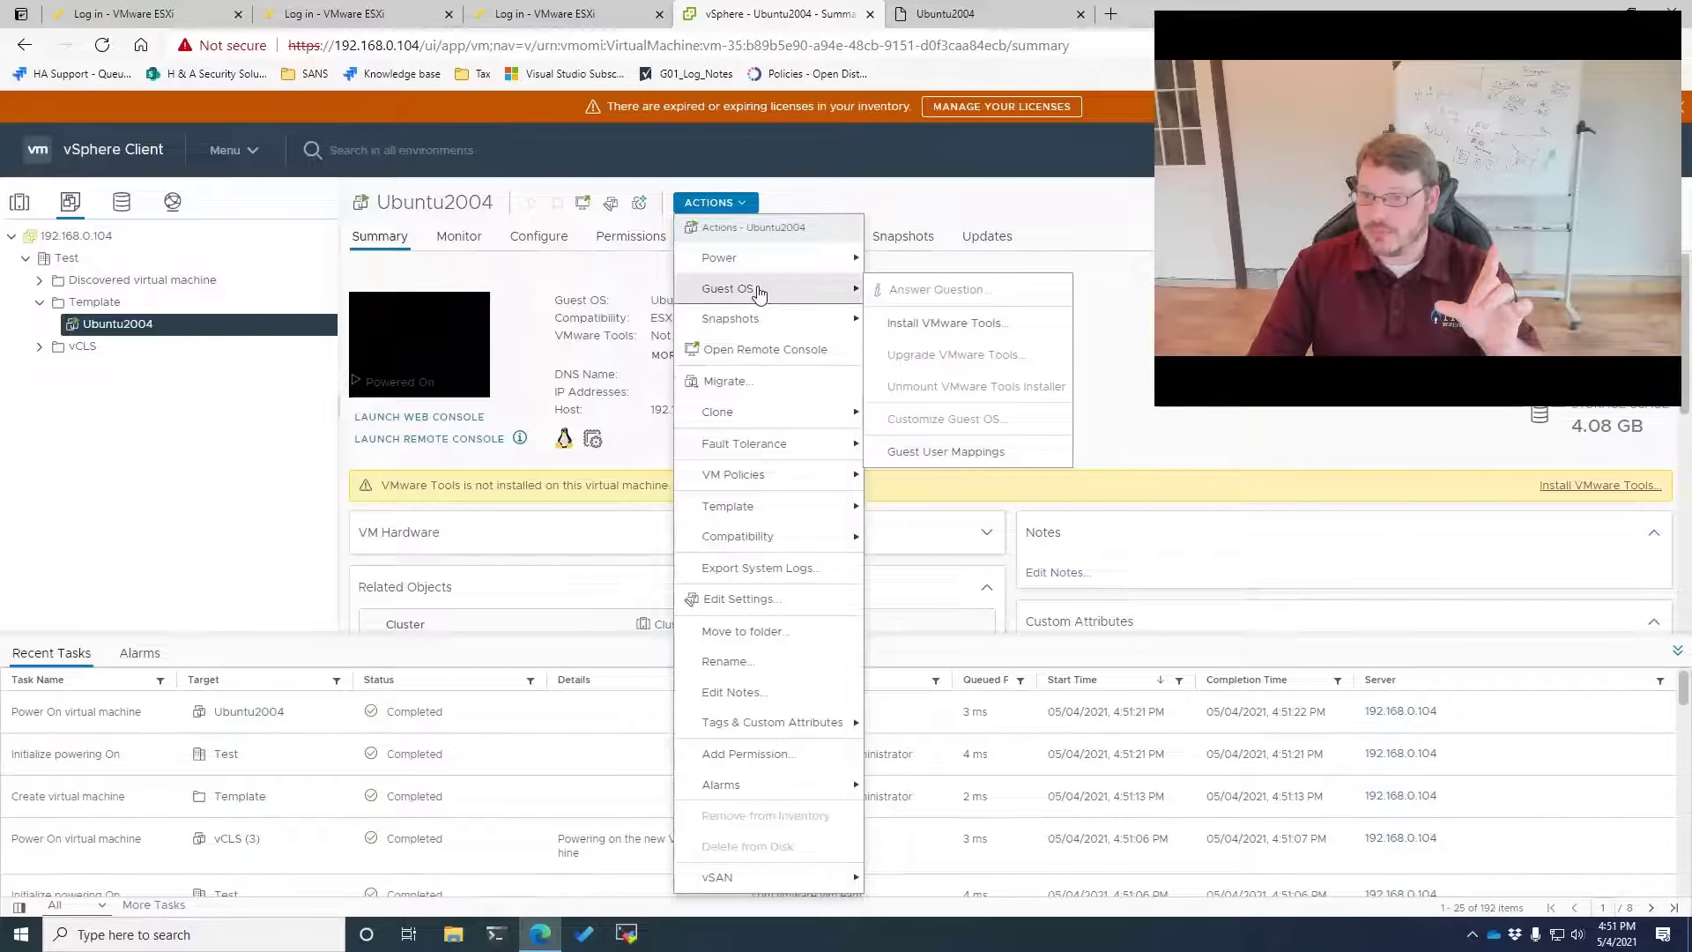
pyautogui.click(745, 599)
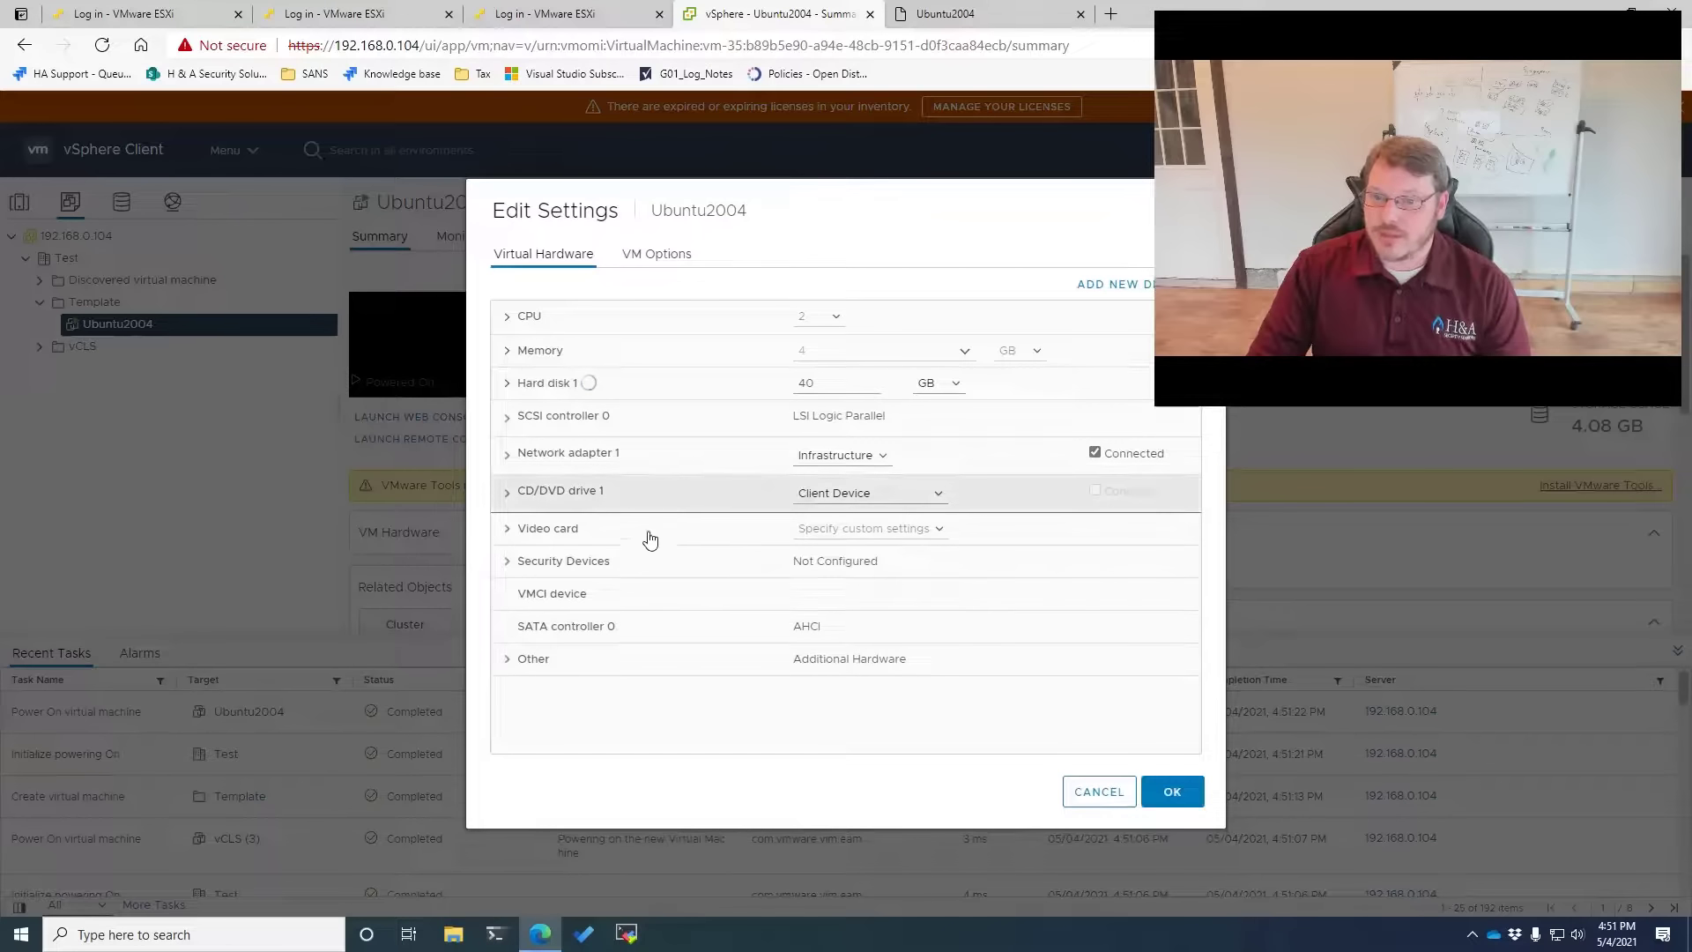
pyautogui.click(847, 493)
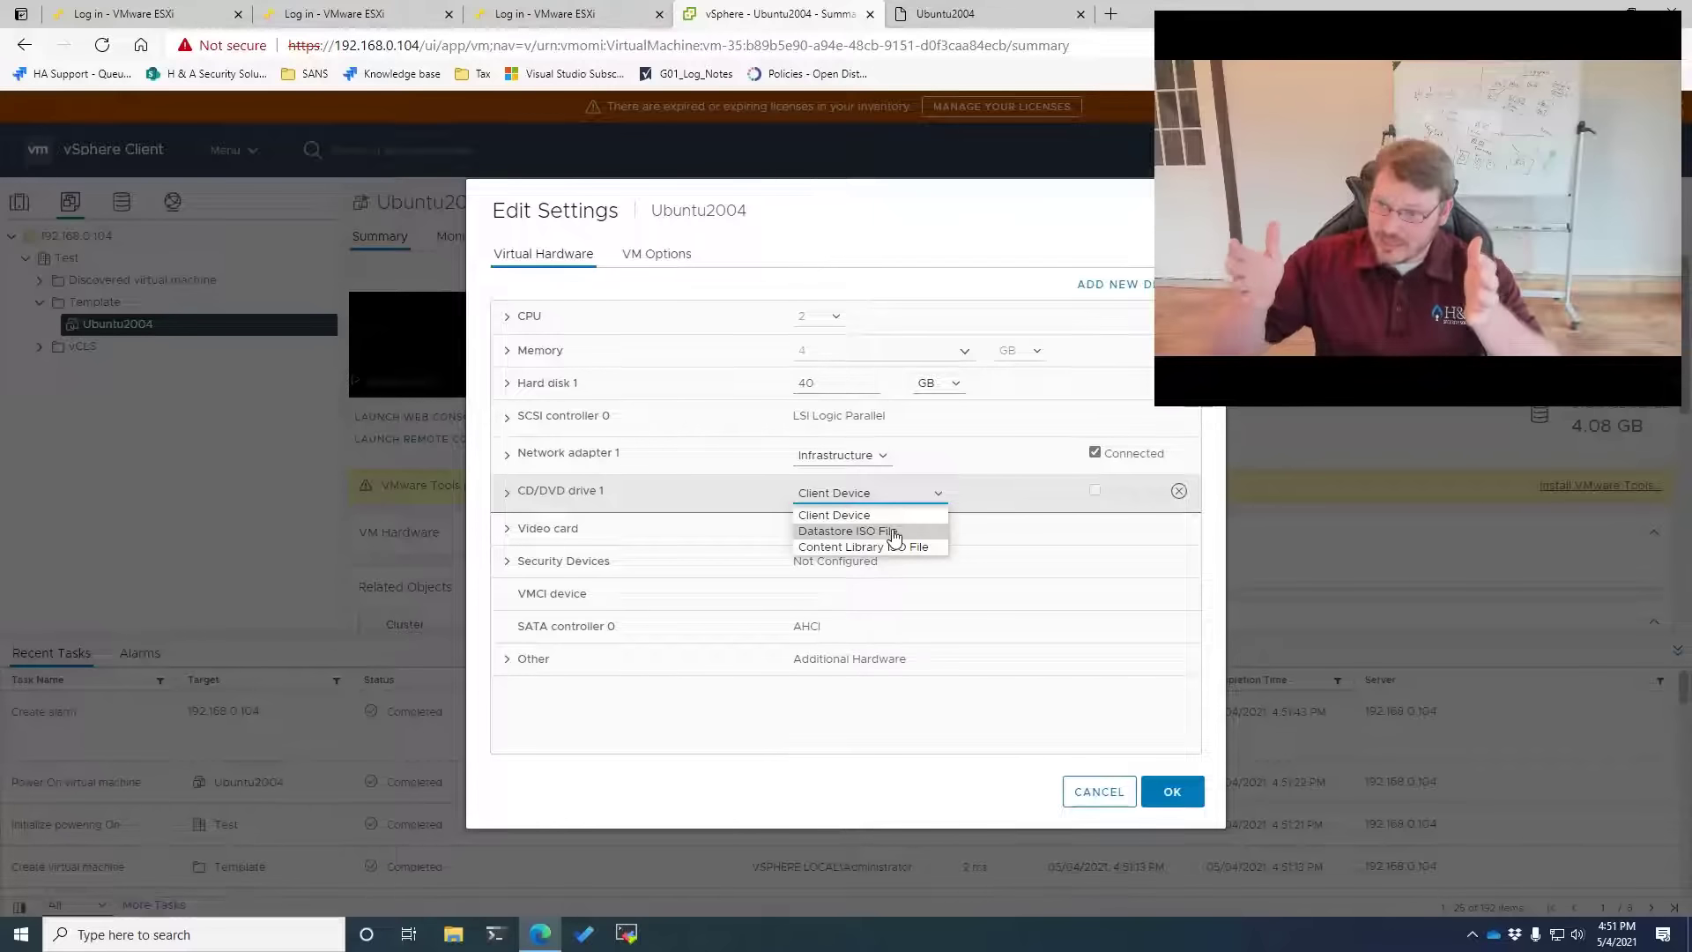
pyautogui.click(1101, 797)
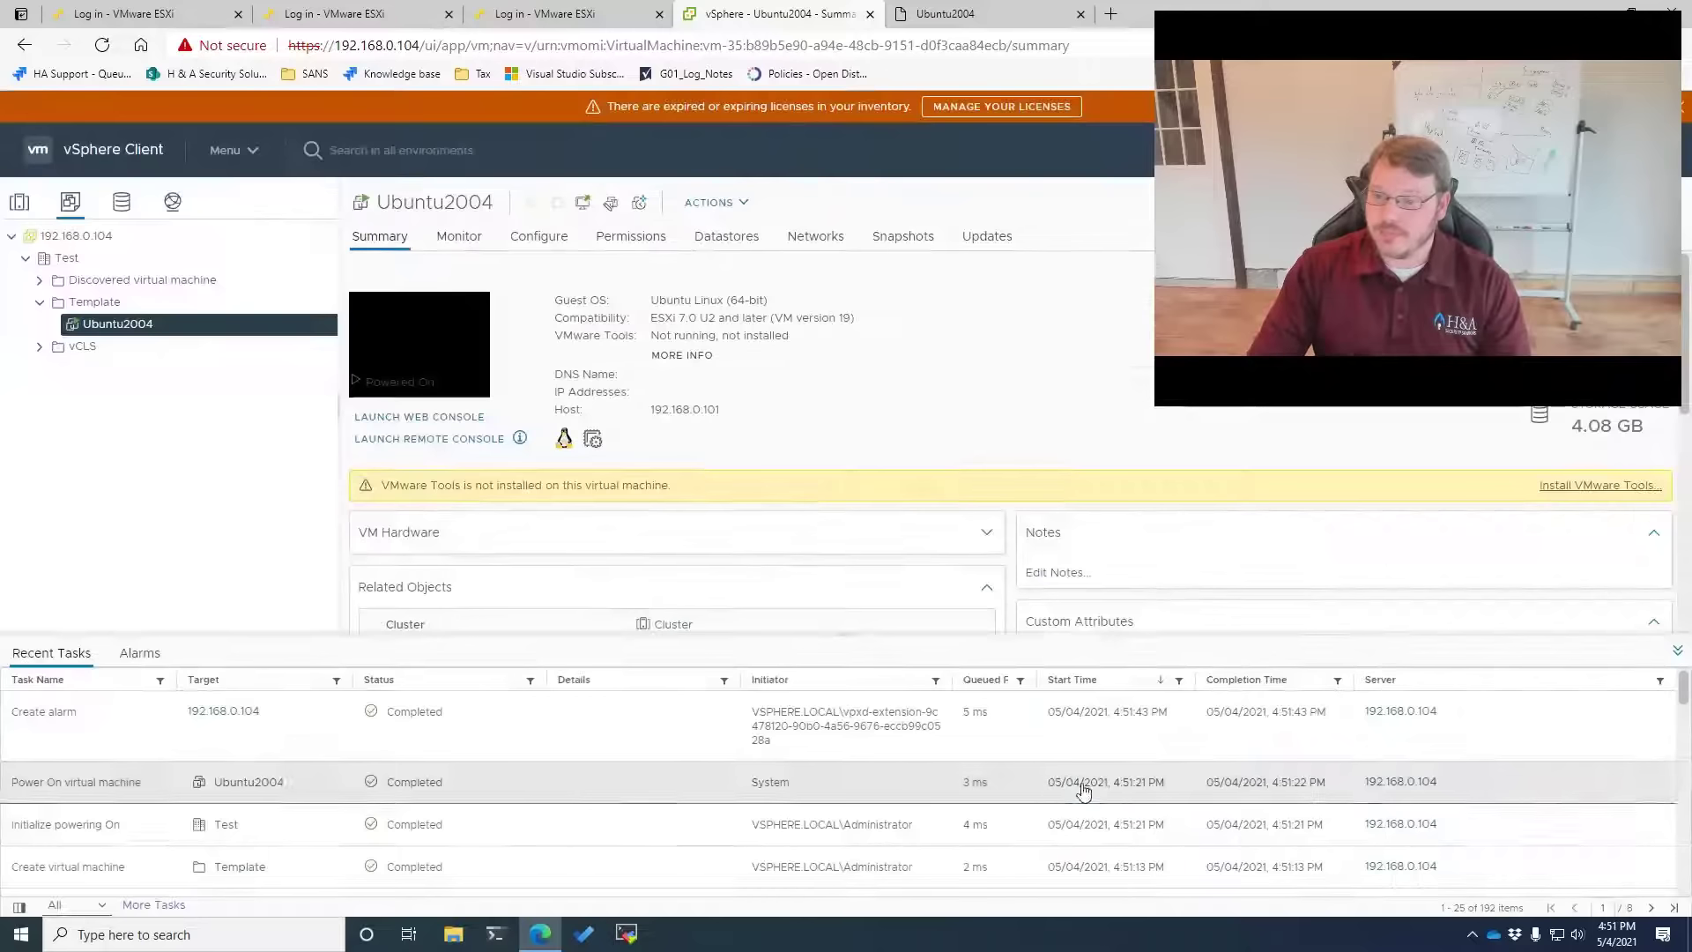
# Power off the Ubuntu2004 VM
pyautogui.rightClick(95, 333)
pyautogui.moveTo(220, 282)
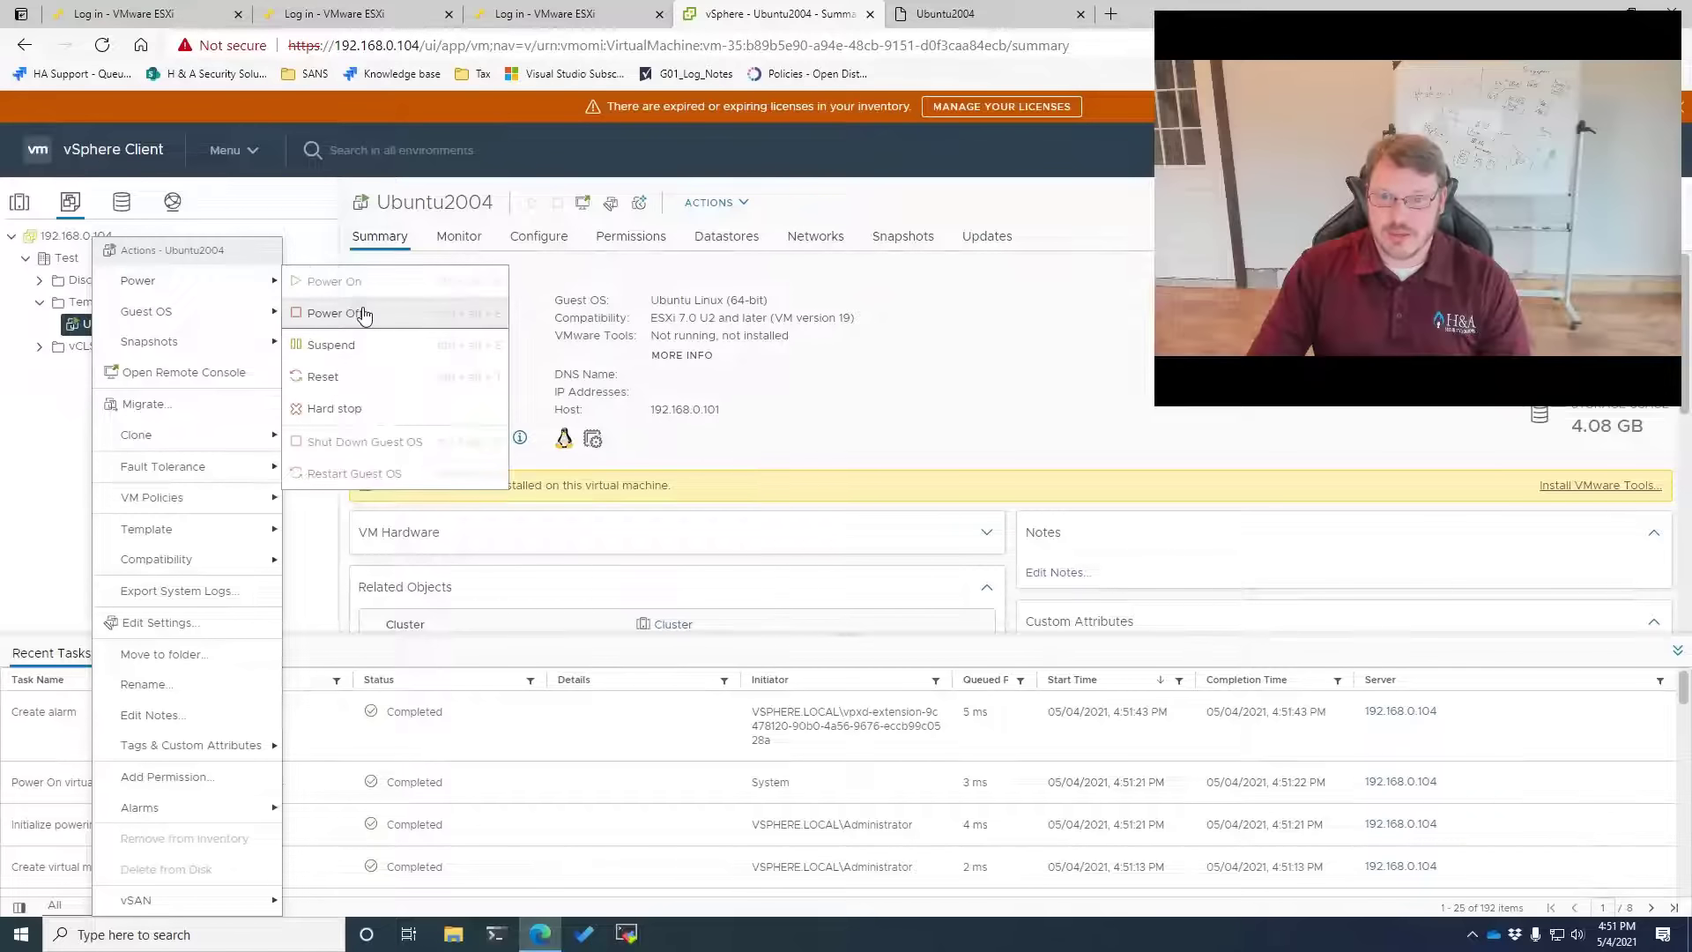
pyautogui.click(352, 314)
pyautogui.click(1045, 555)
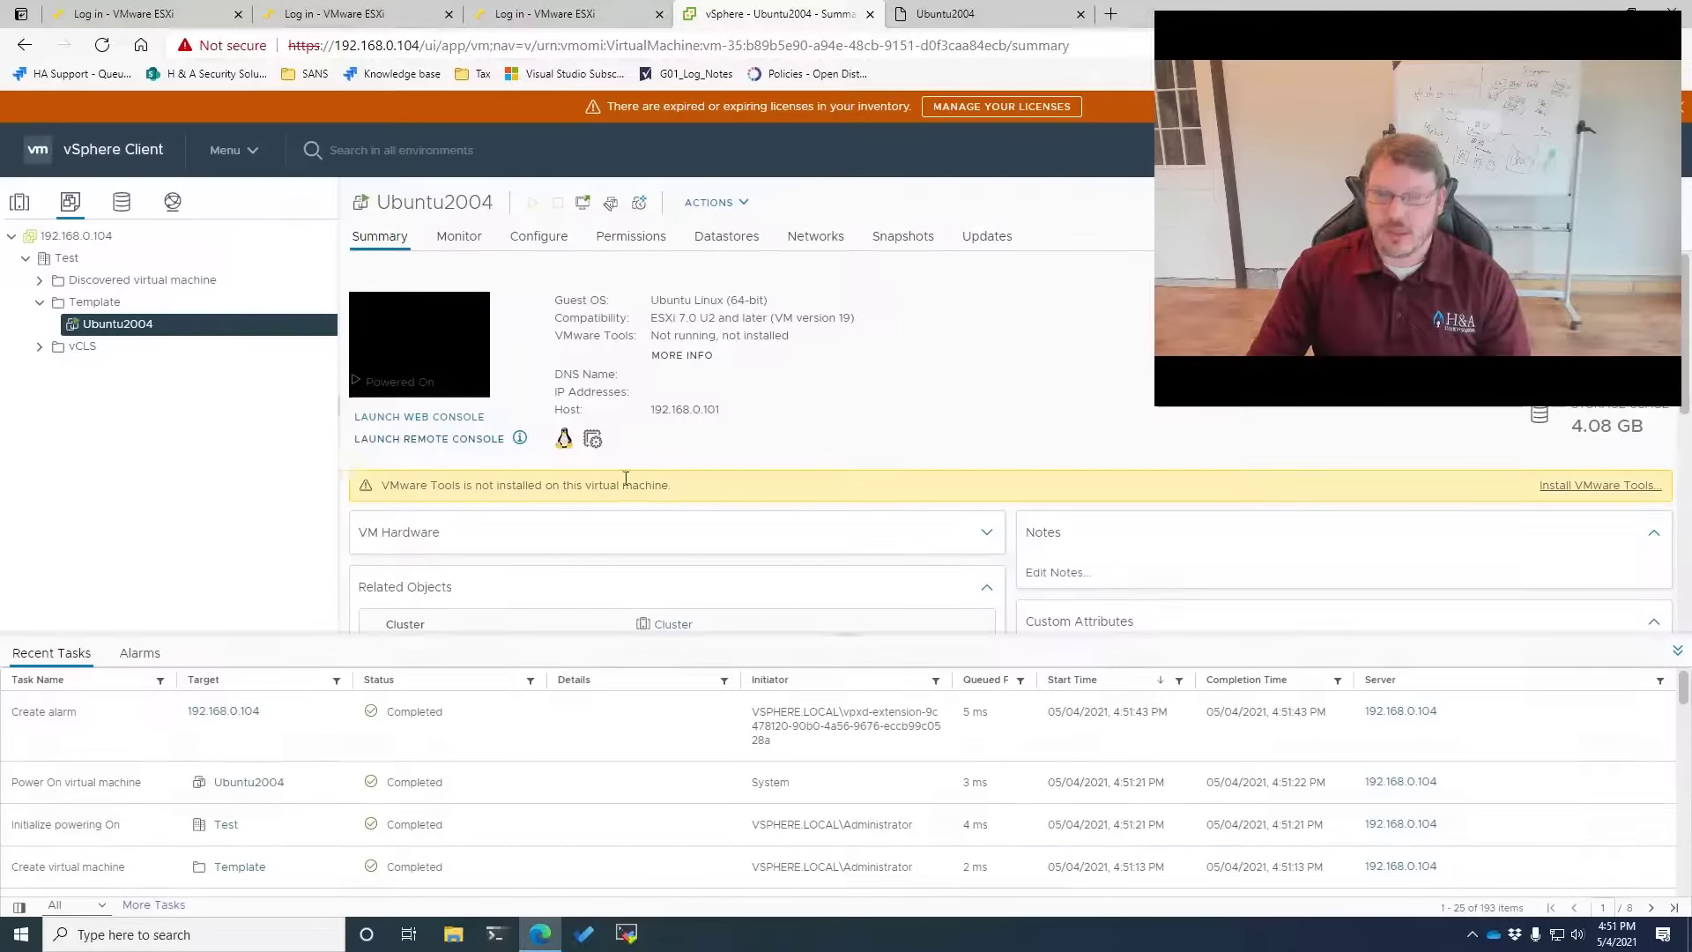
# Convert Ubuntu2004 into a template and confirm
pyautogui.rightClick(126, 329)
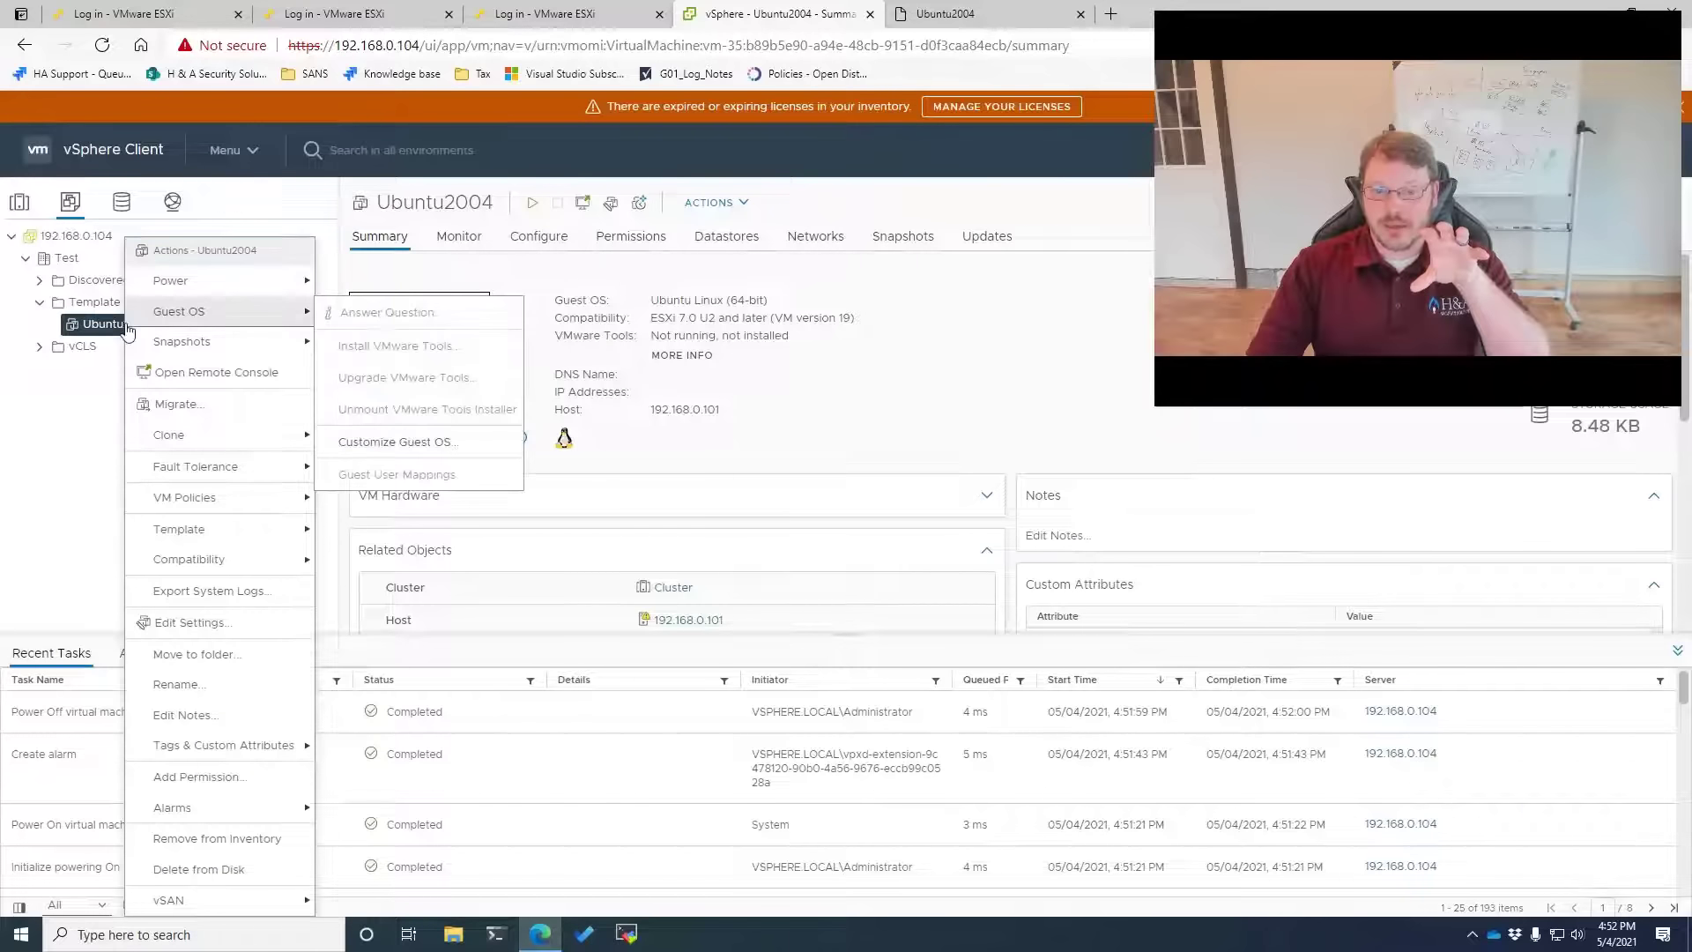
pyautogui.moveTo(219, 530)
pyautogui.click(322, 633)
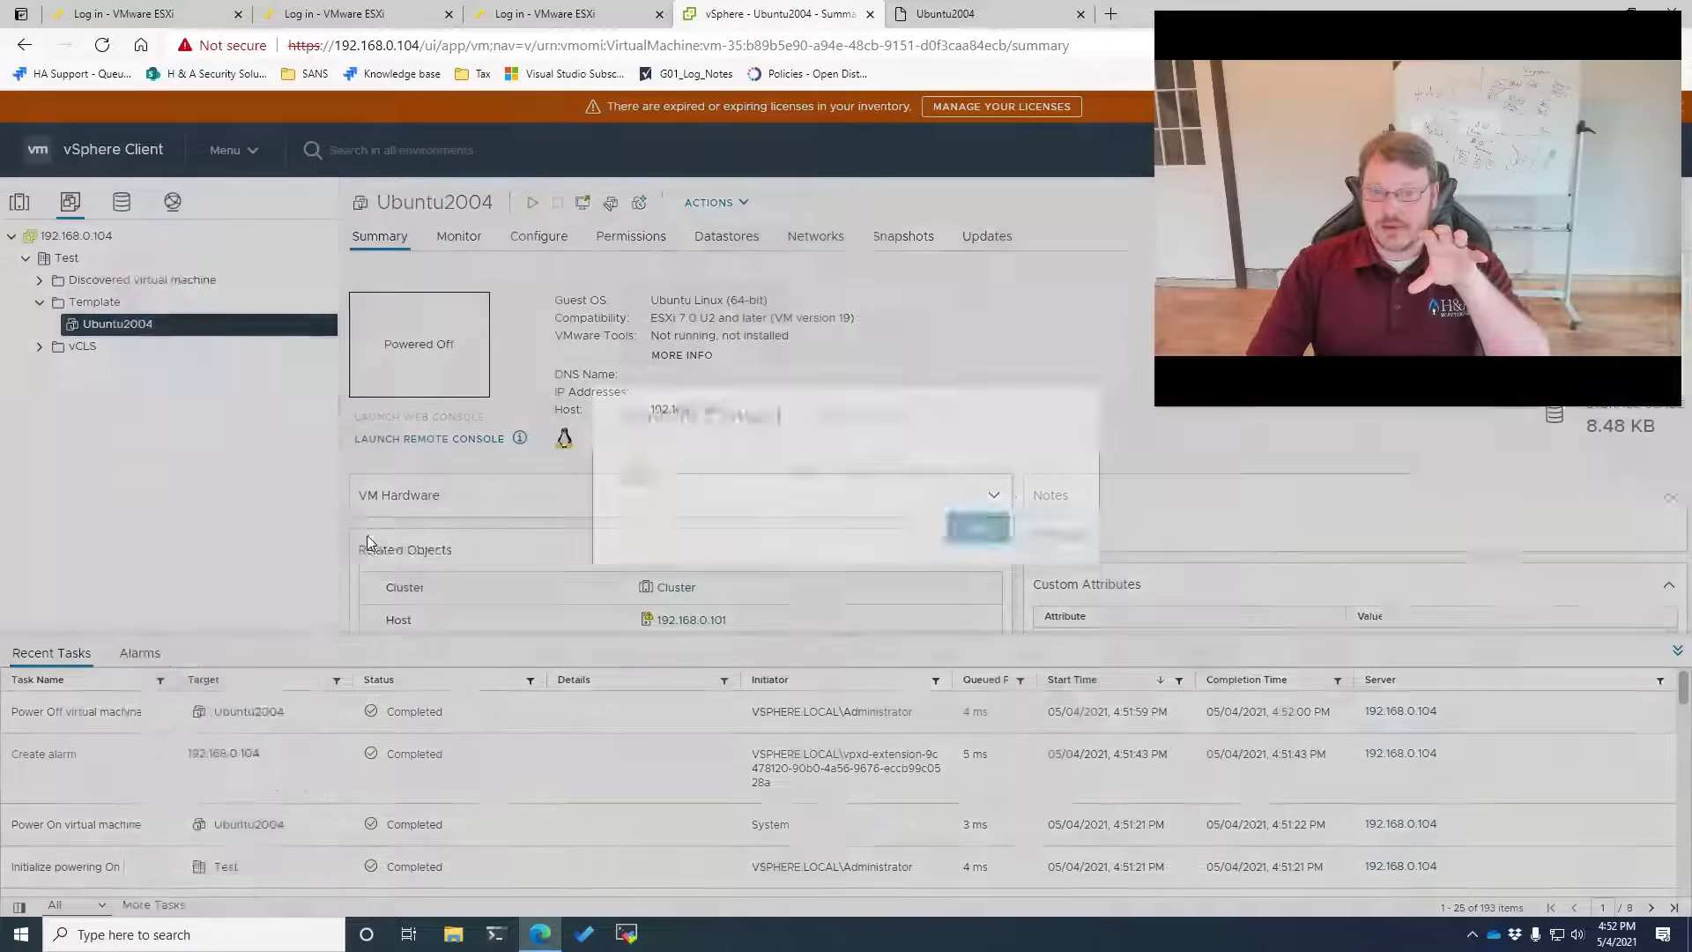
pyautogui.click(1045, 557)
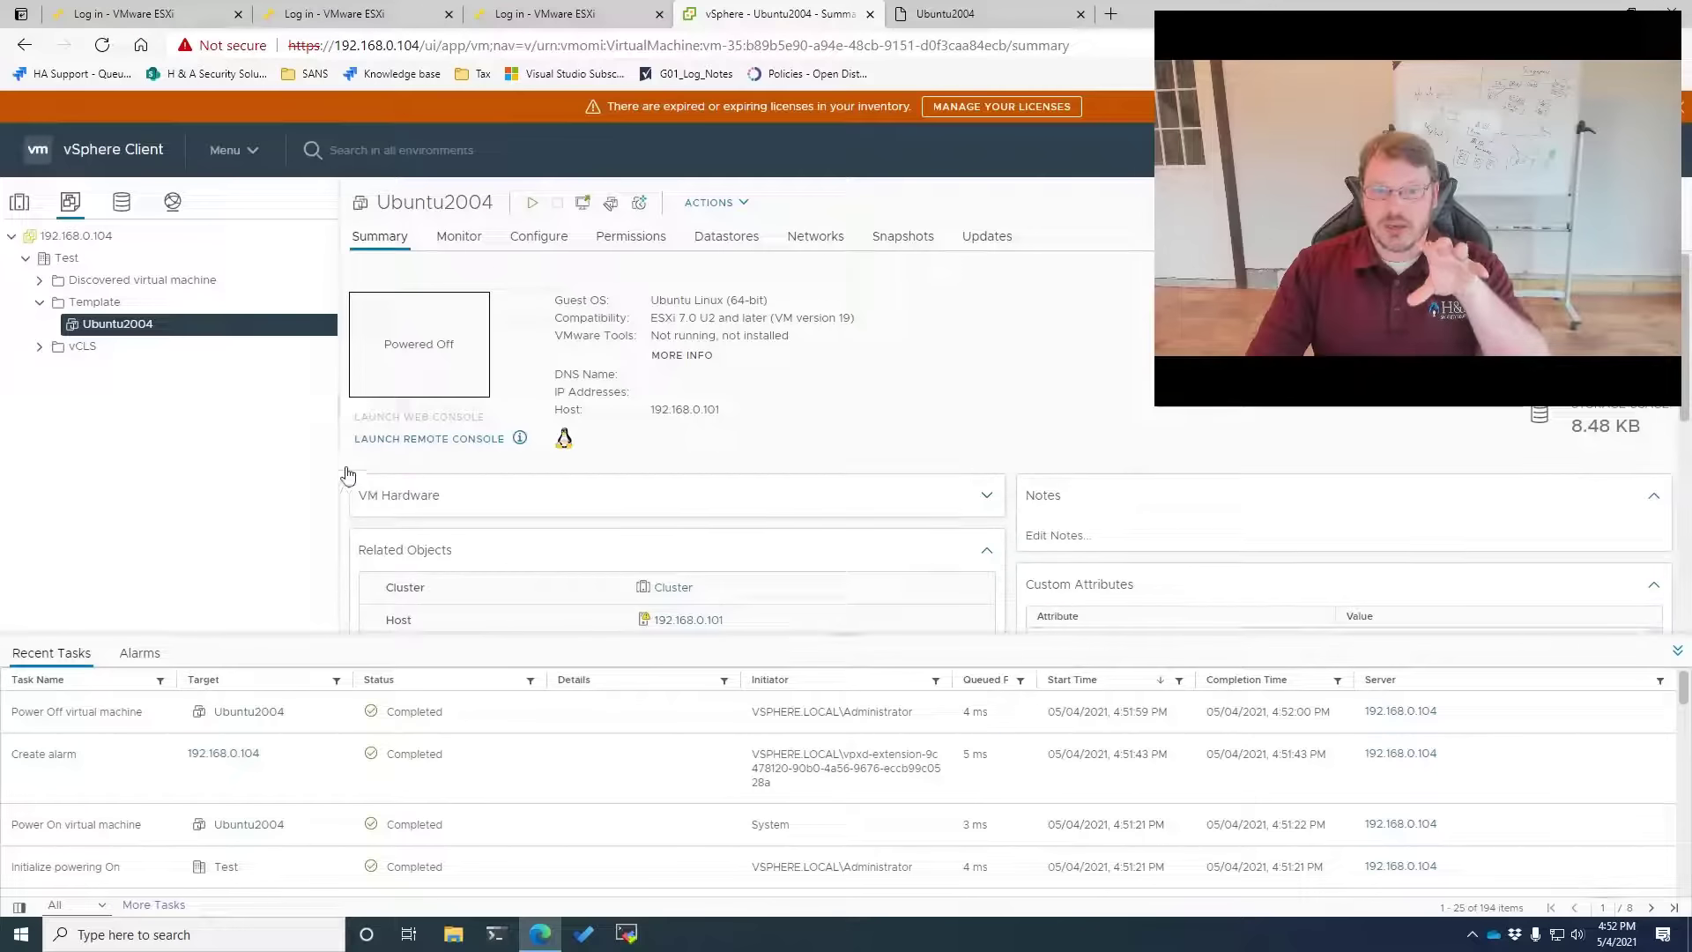
pyautogui.rightClick(87, 331)
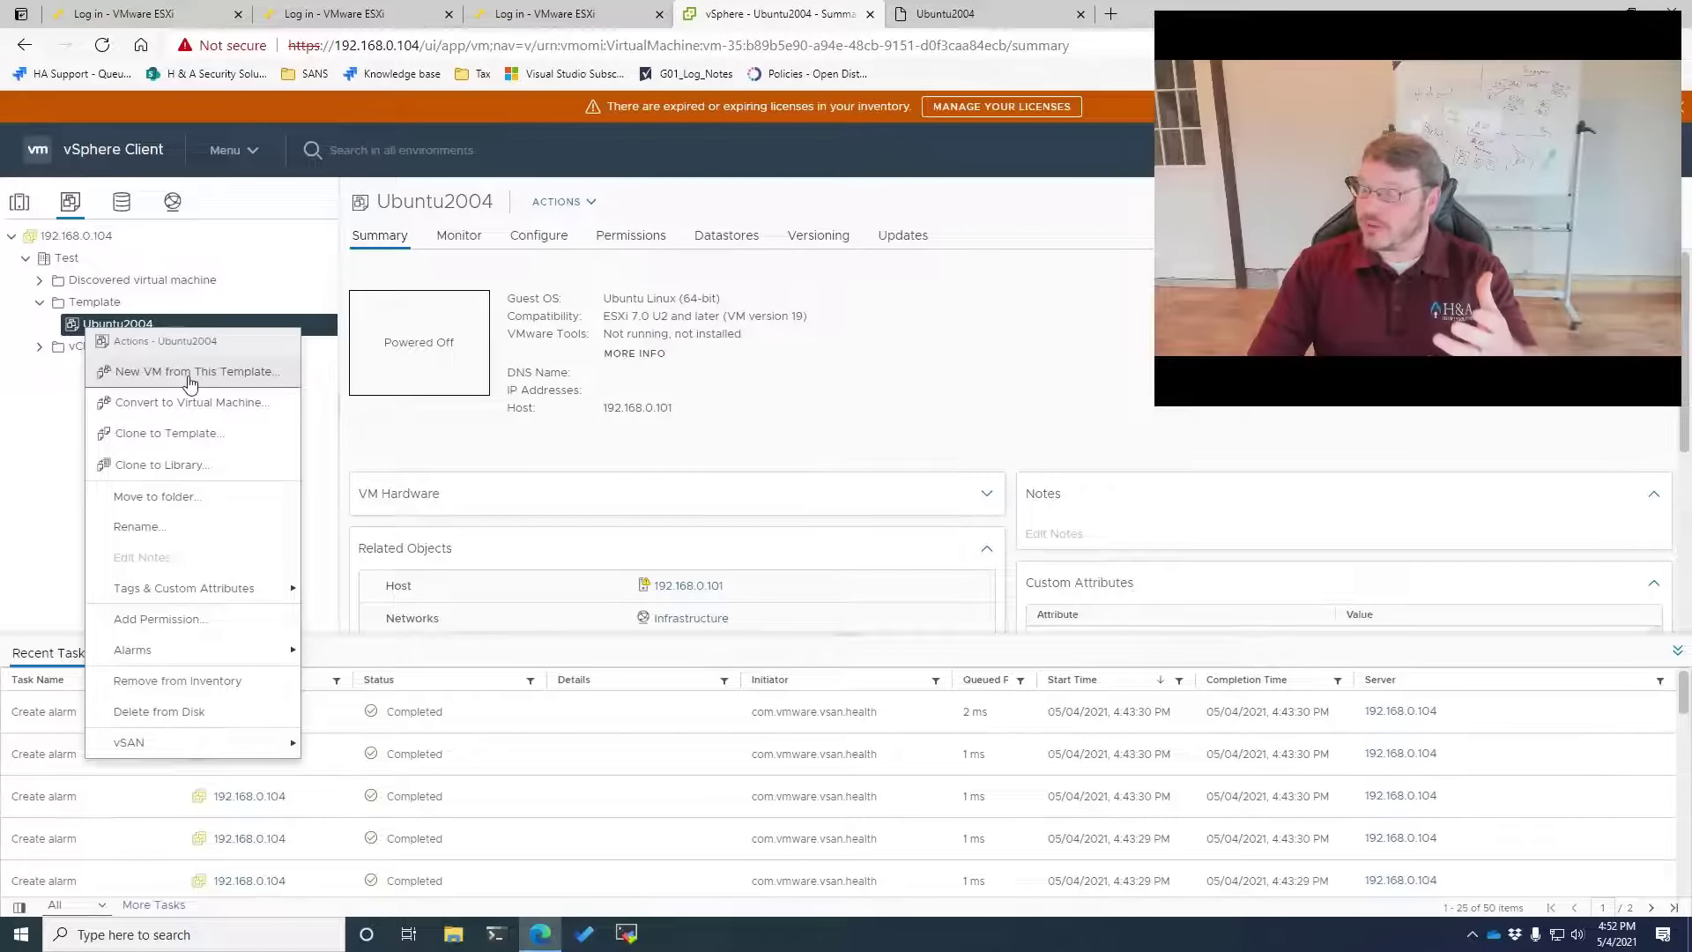
pyautogui.click(49, 582)
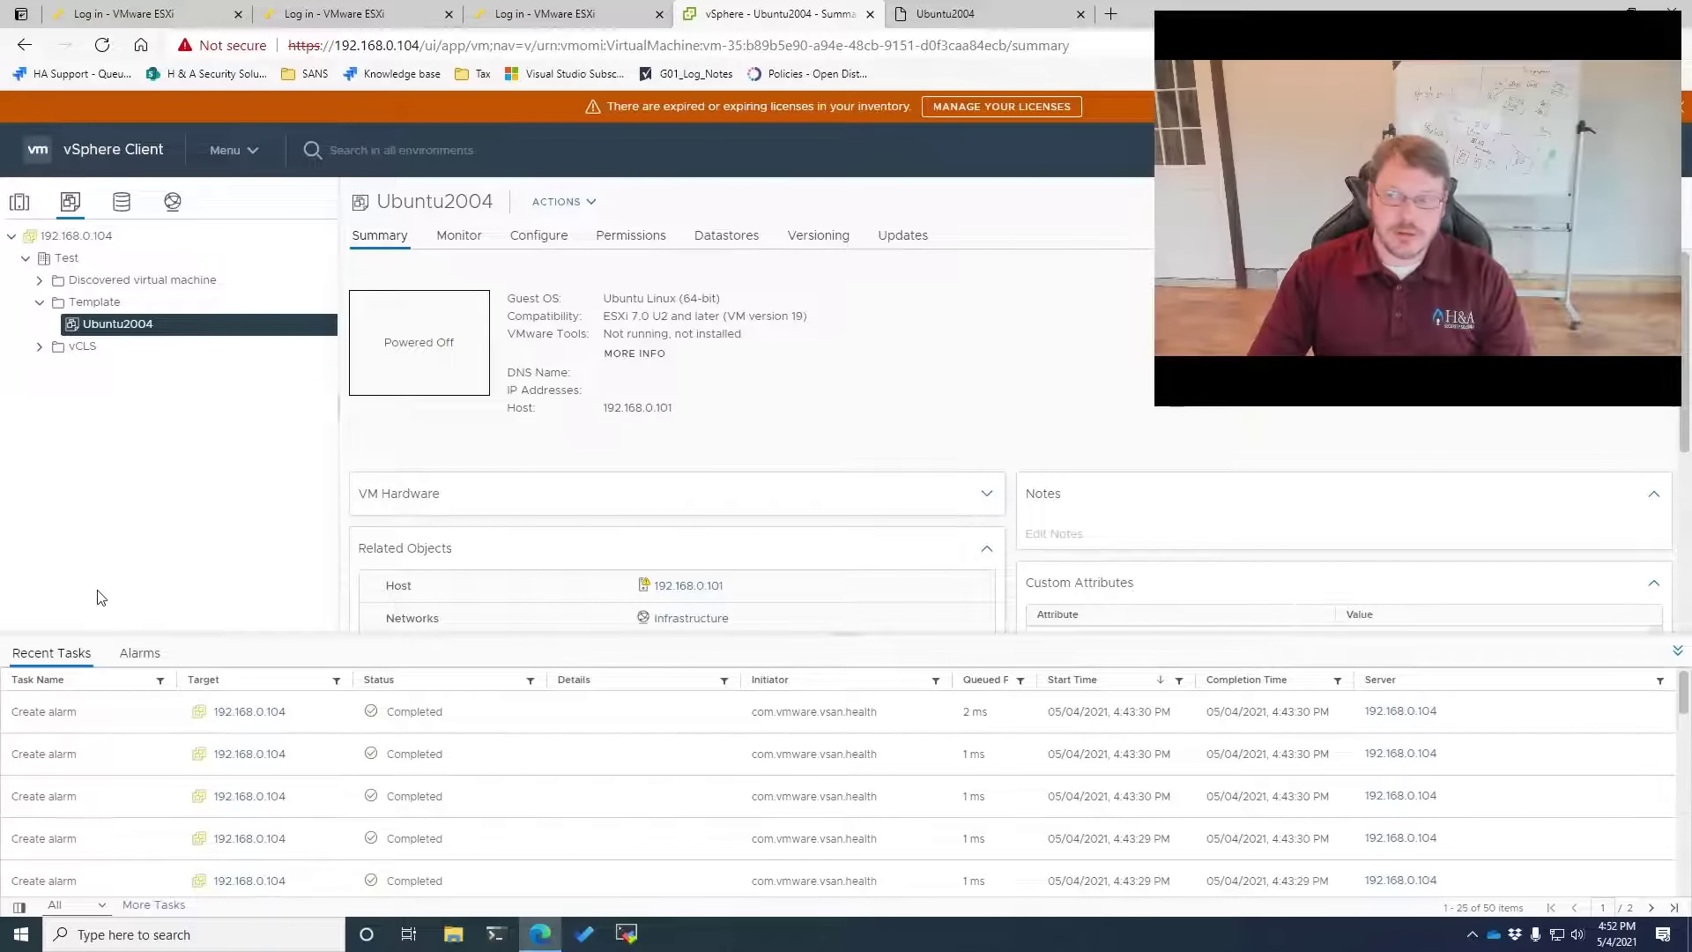